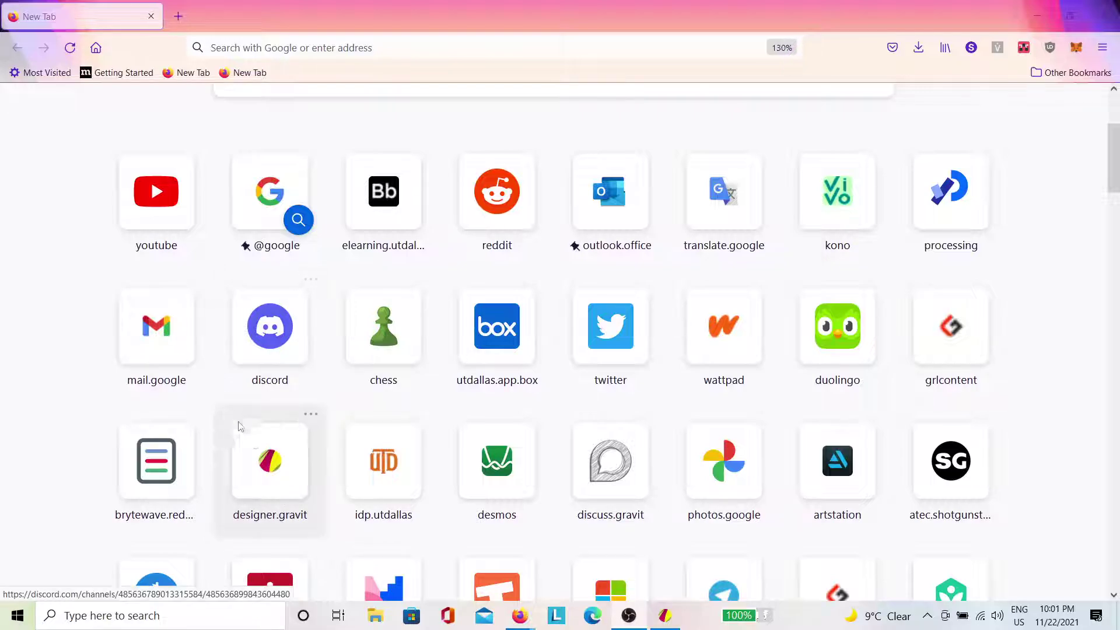
Open the Gravit Designer web app at designer.gravit.io.
click(267, 453)
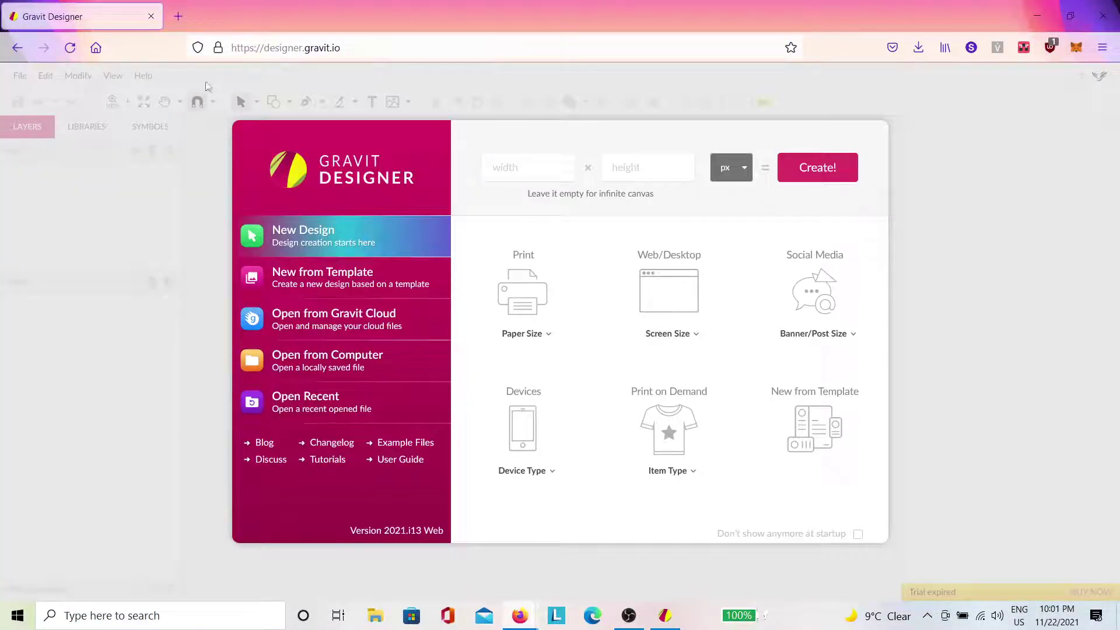
click(241, 50)
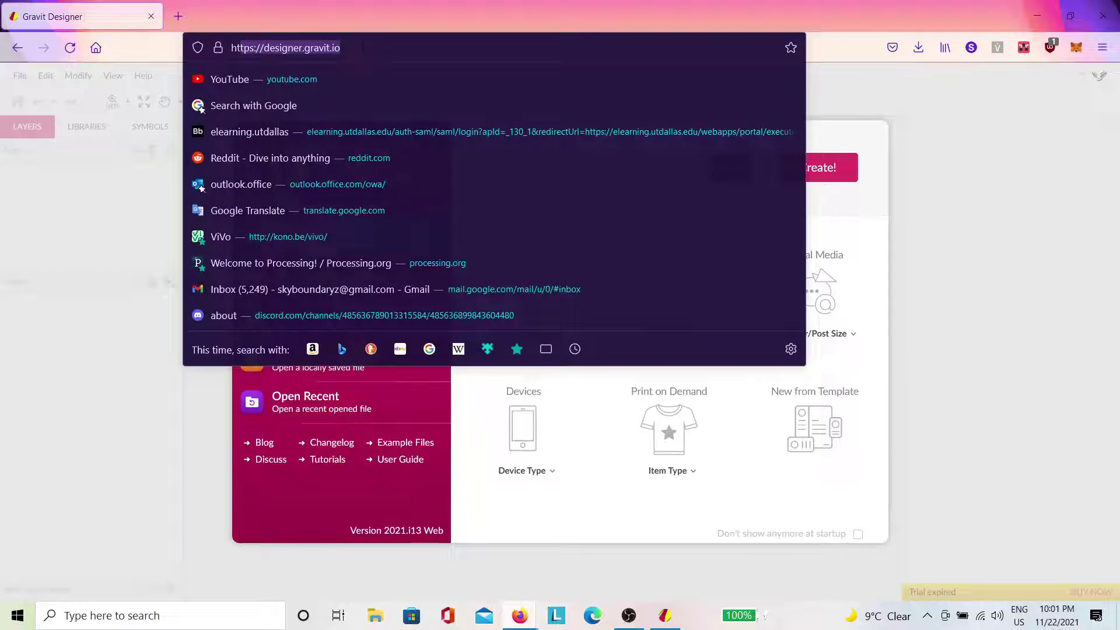
click(285, 523)
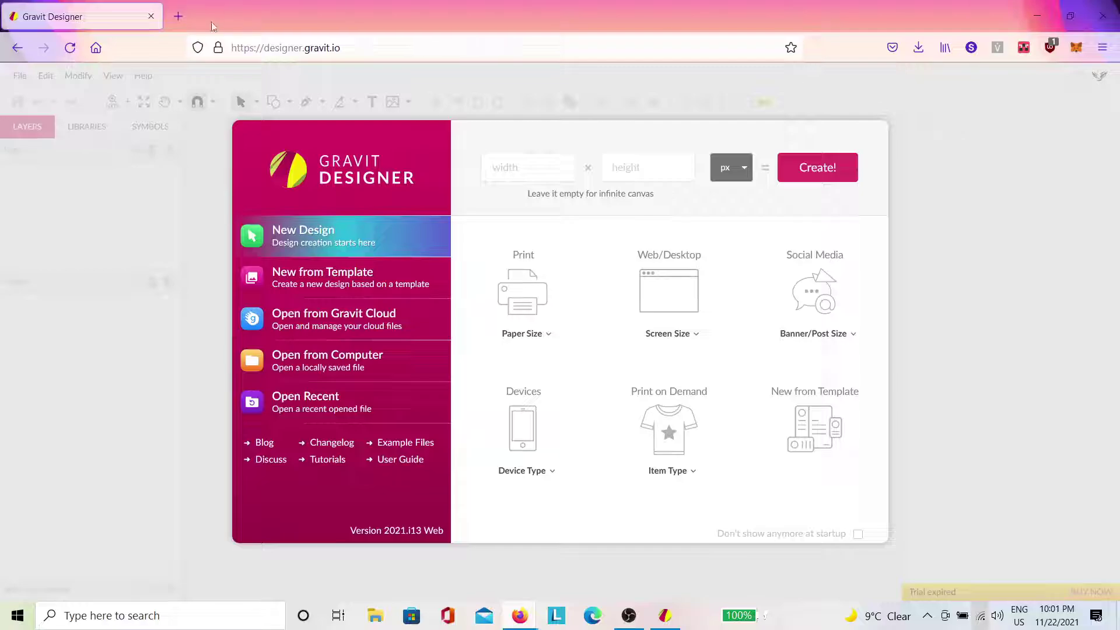
Search the web for "gravit designer" in a new browser tab and open the official Gravit Designer: Pro page.
click(178, 16)
text(g)
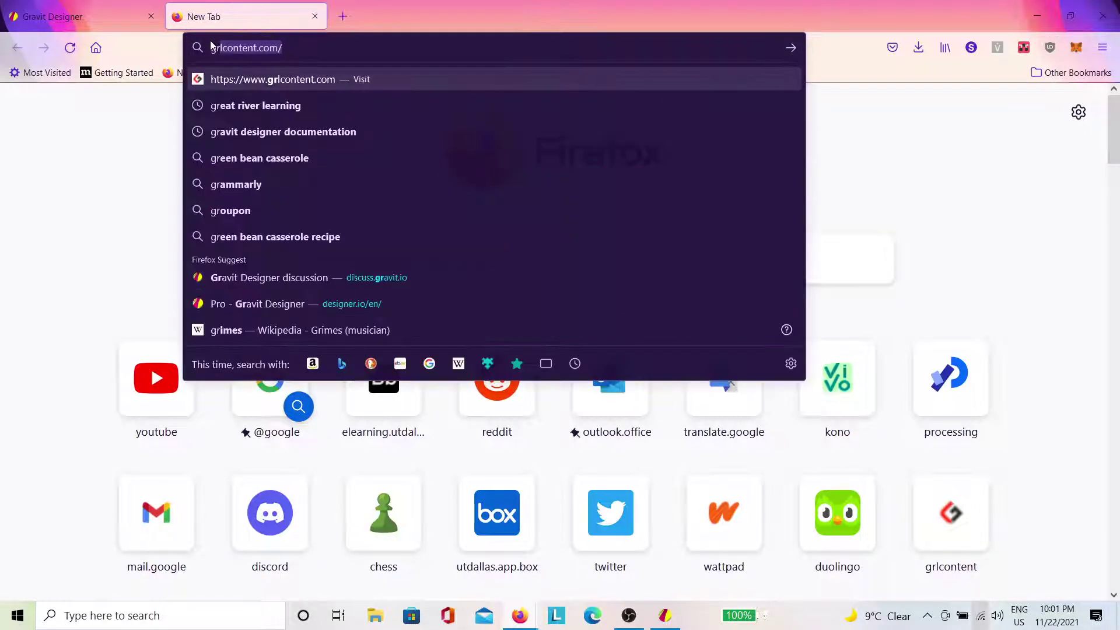
text(ravit design)
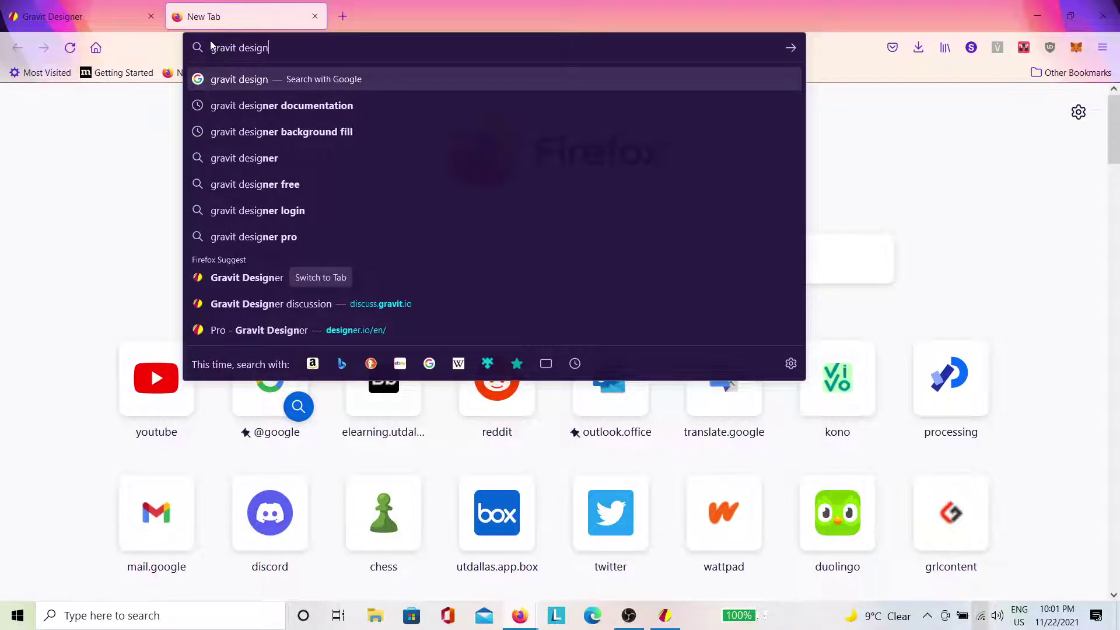
text(er)
key(Return)
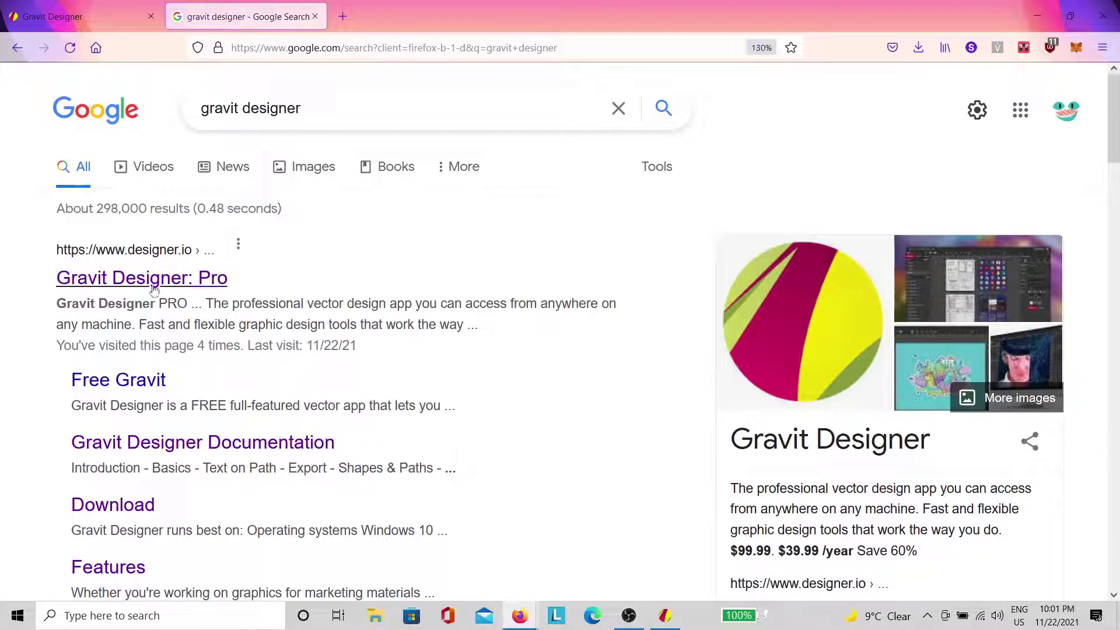
click(153, 282)
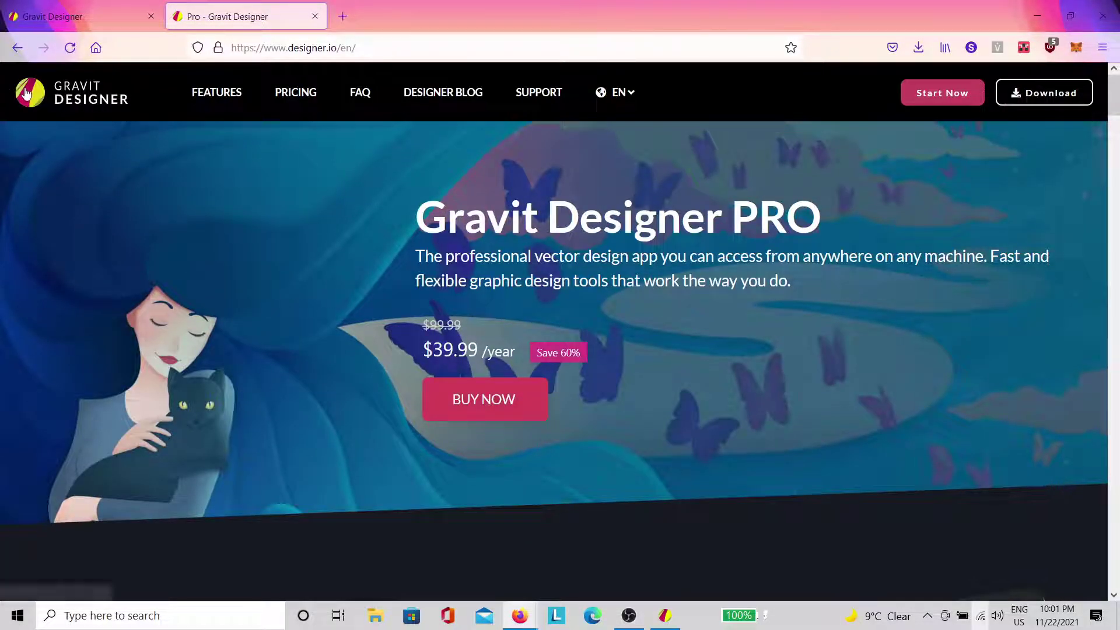
Review the Gravit Designer product page, comparing the price and features of the free and PRO versions.
scroll(355, 191, down, 1)
scroll(356, 191, down, 15)
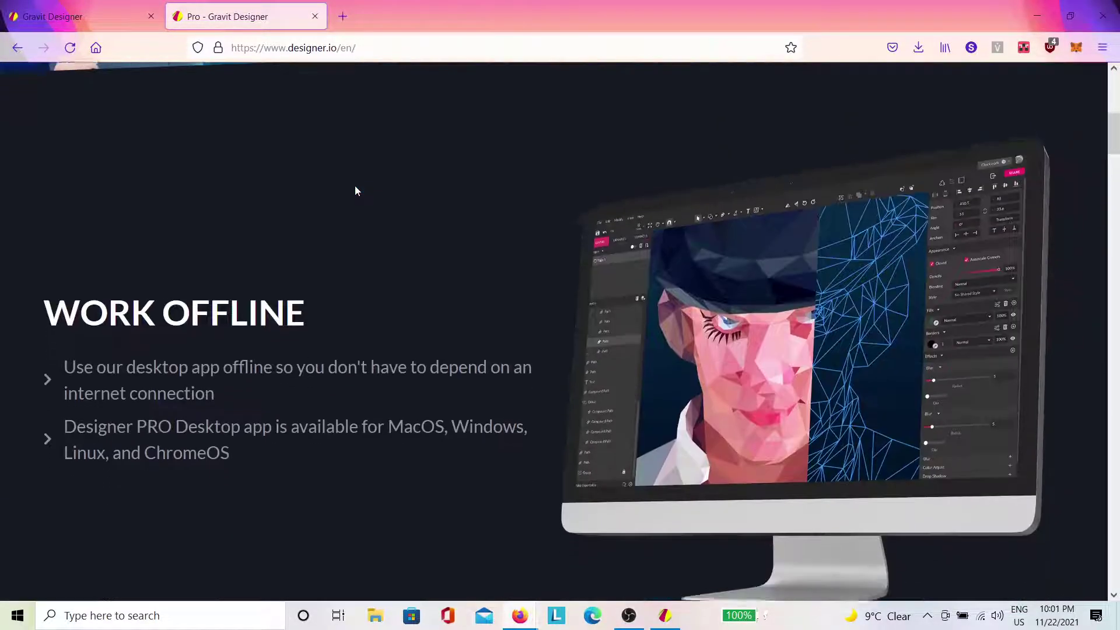
scroll(353, 201, down, 15)
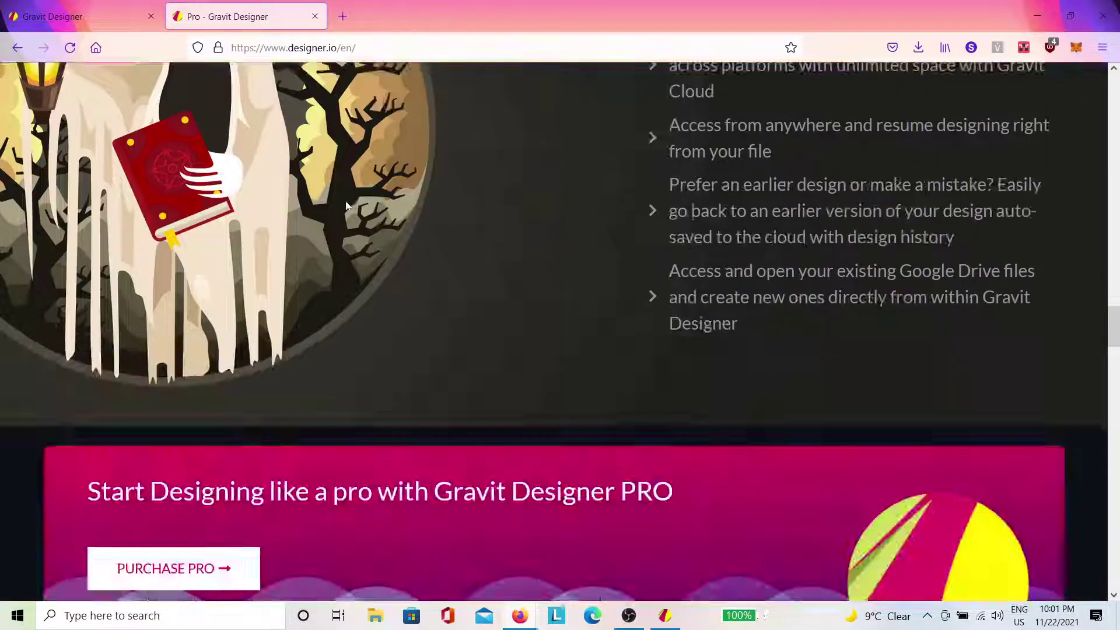
scroll(344, 204, down, 8)
scroll(344, 204, up, 6)
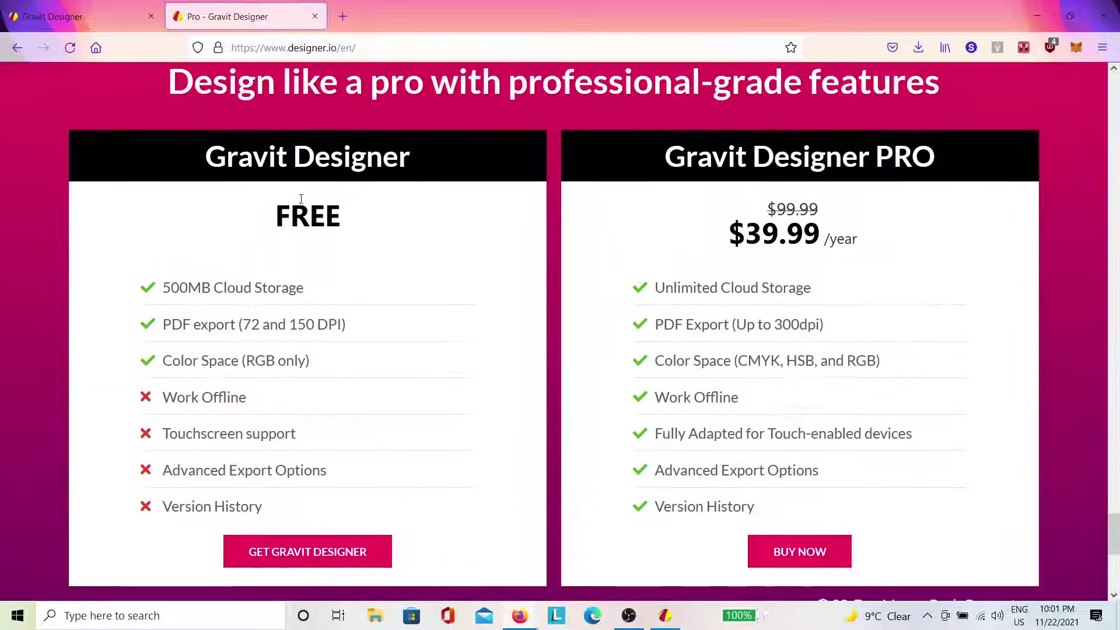
drag(227, 156, 389, 223)
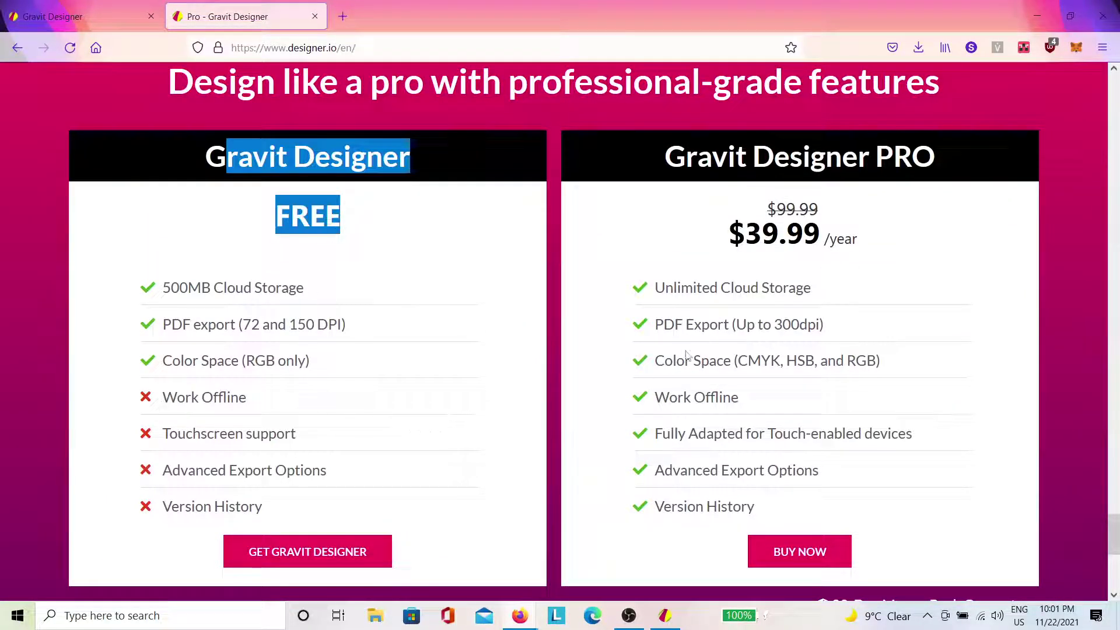
drag(687, 157, 834, 263)
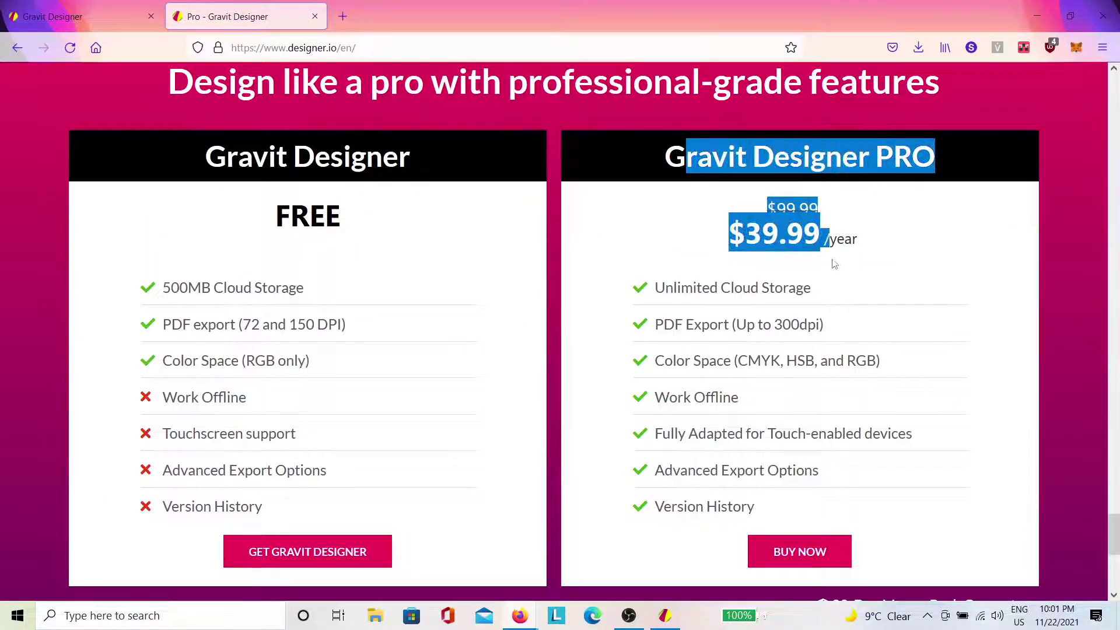
scroll(703, 292, down, 3)
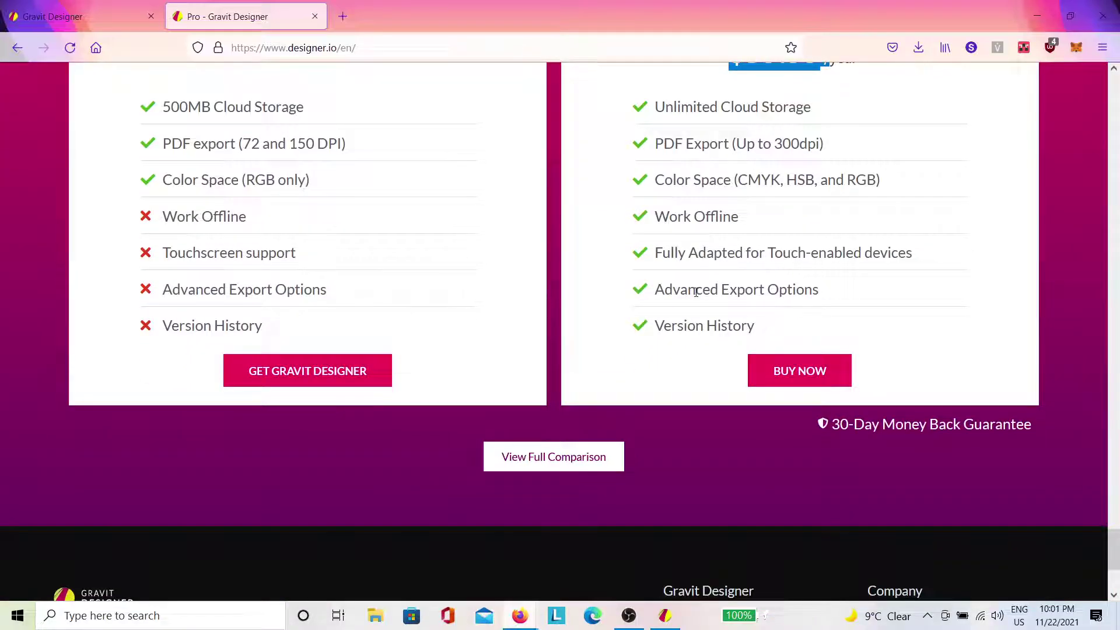
scroll(694, 293, down, 3)
scroll(689, 300, up, 10)
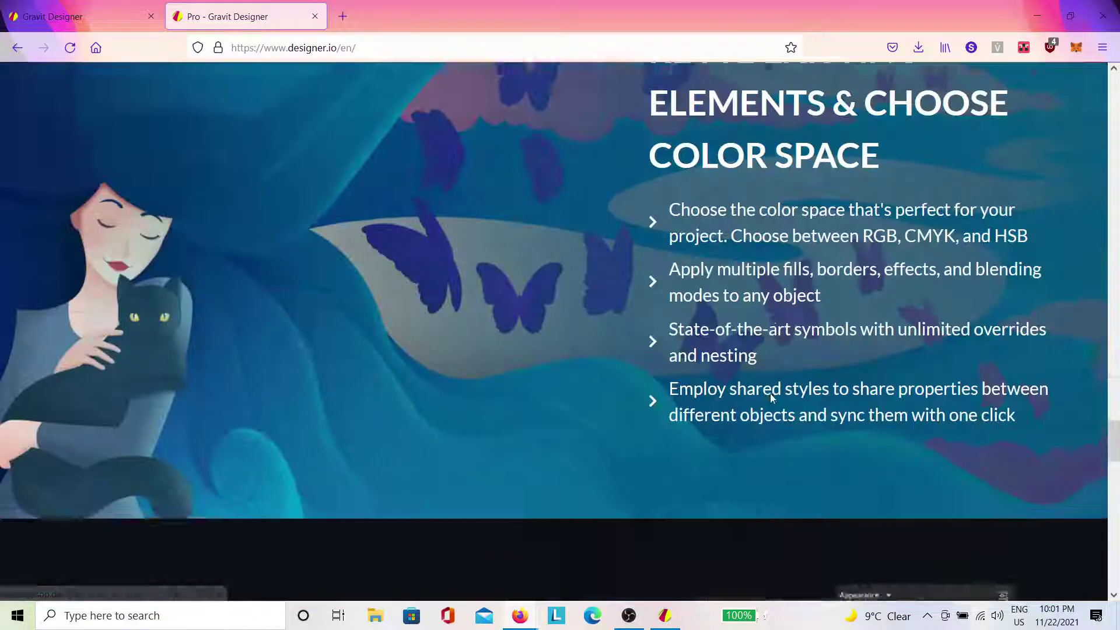
scroll(773, 392, down, 10)
scroll(777, 395, down, 5)
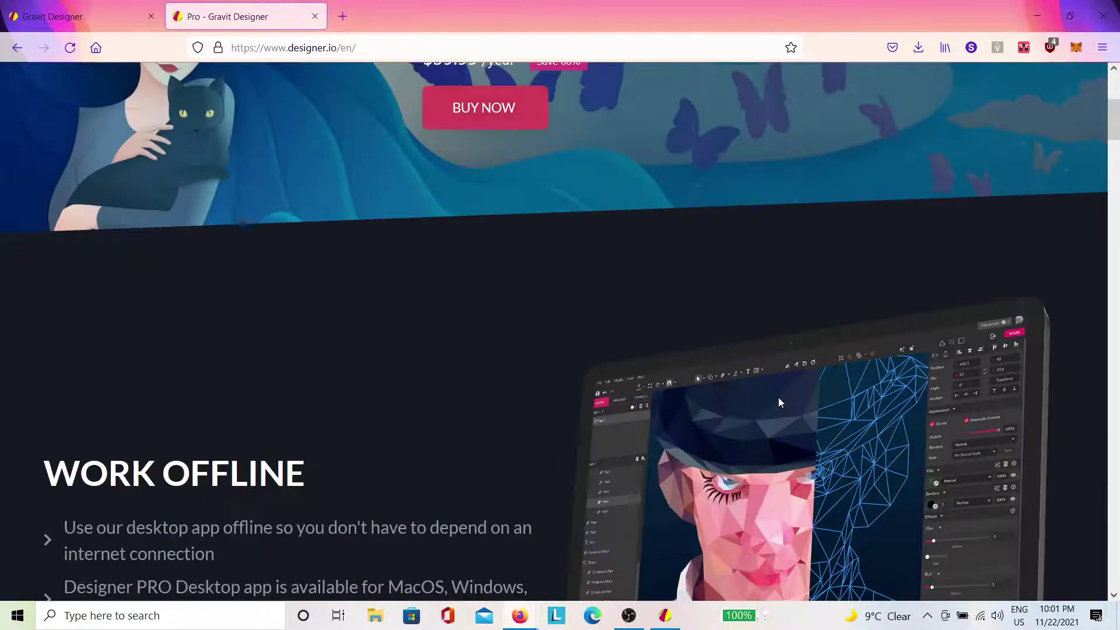
scroll(779, 398, up, 5)
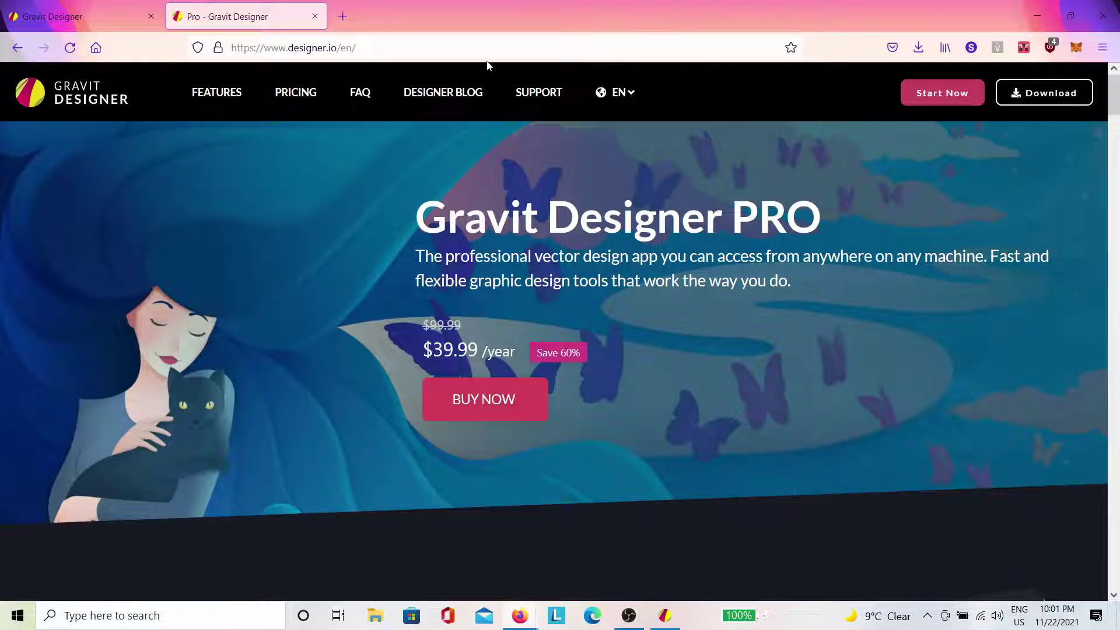
Open the Gravit Designer download page and examine the installers offered for macOS, Windows, Linux and Chrome OS.
click(1047, 101)
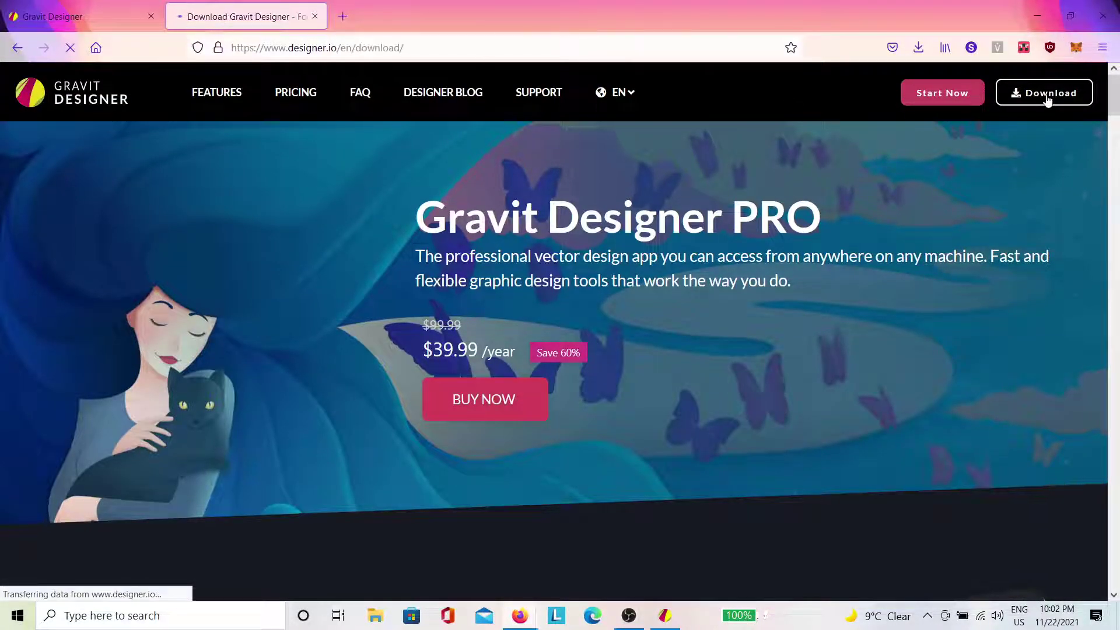
scroll(592, 242, down, 8)
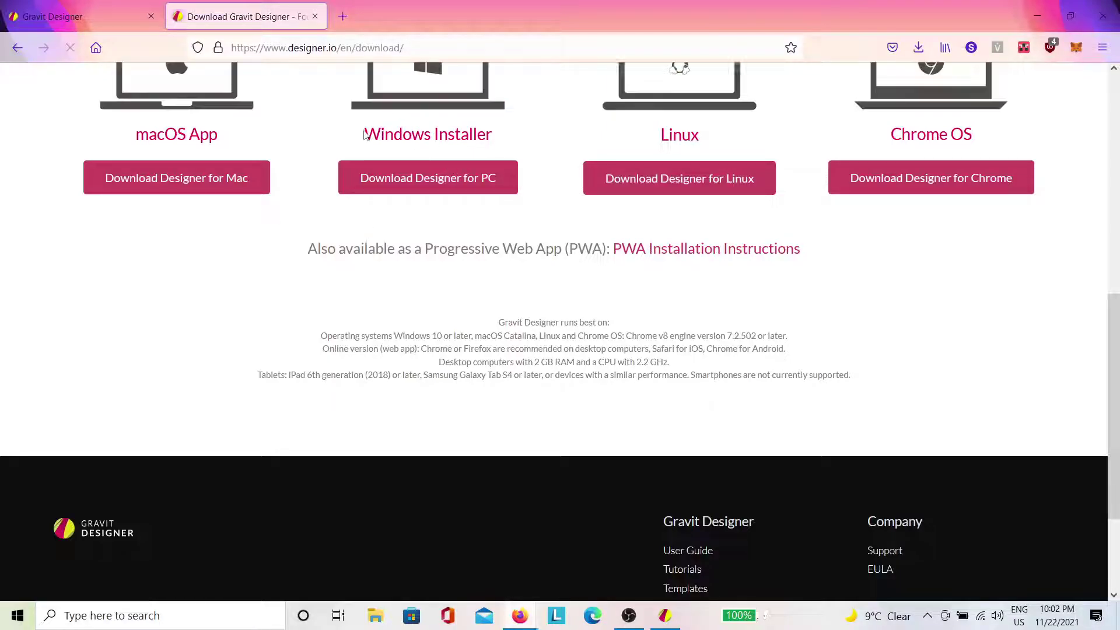
drag(363, 134, 528, 167)
scroll(527, 169, up, 3)
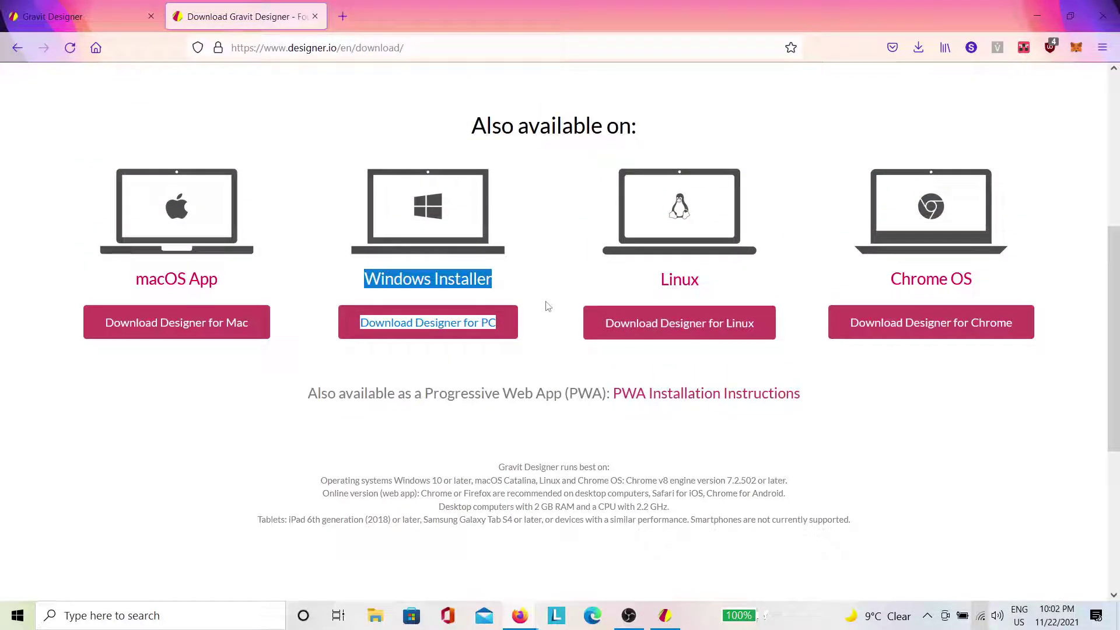
click(156, 281)
triple_click(157, 282)
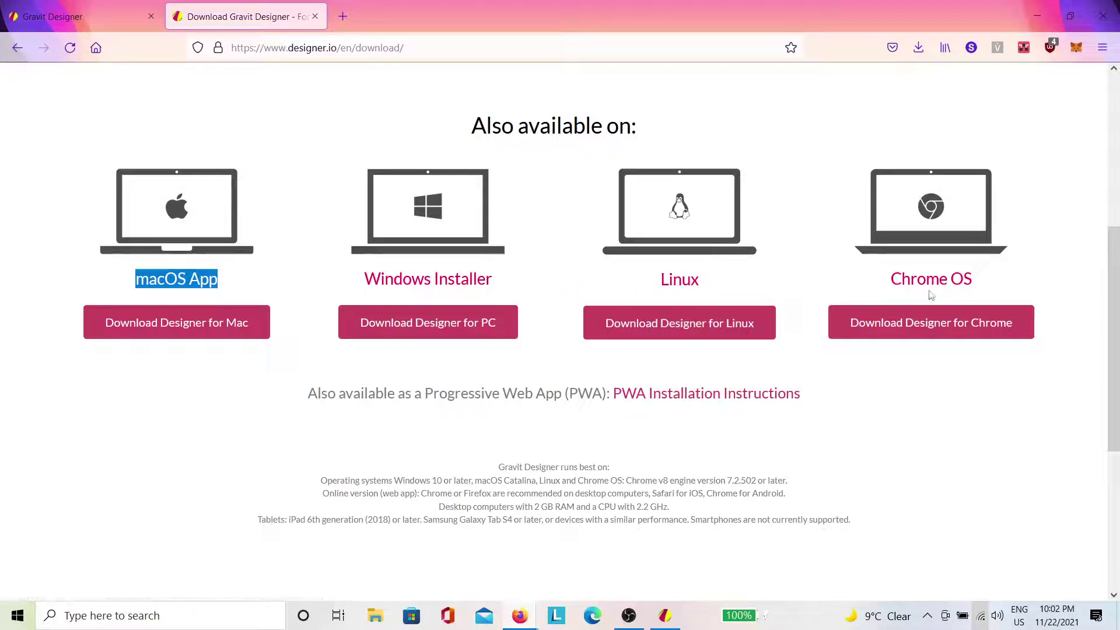
drag(910, 284, 1020, 233)
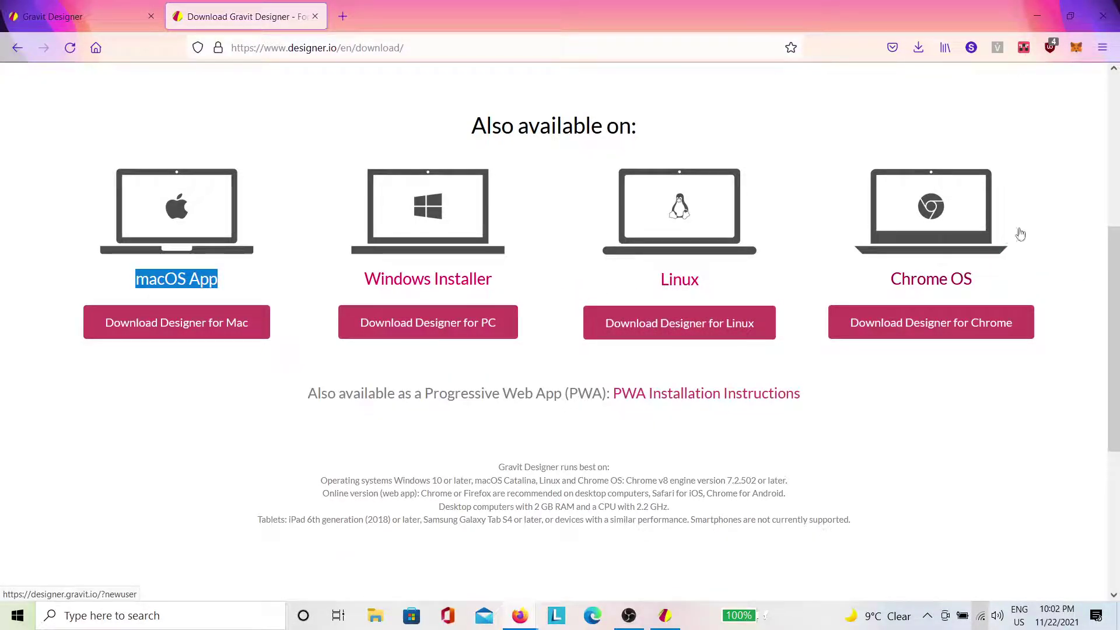
scroll(560, 307, down, 5)
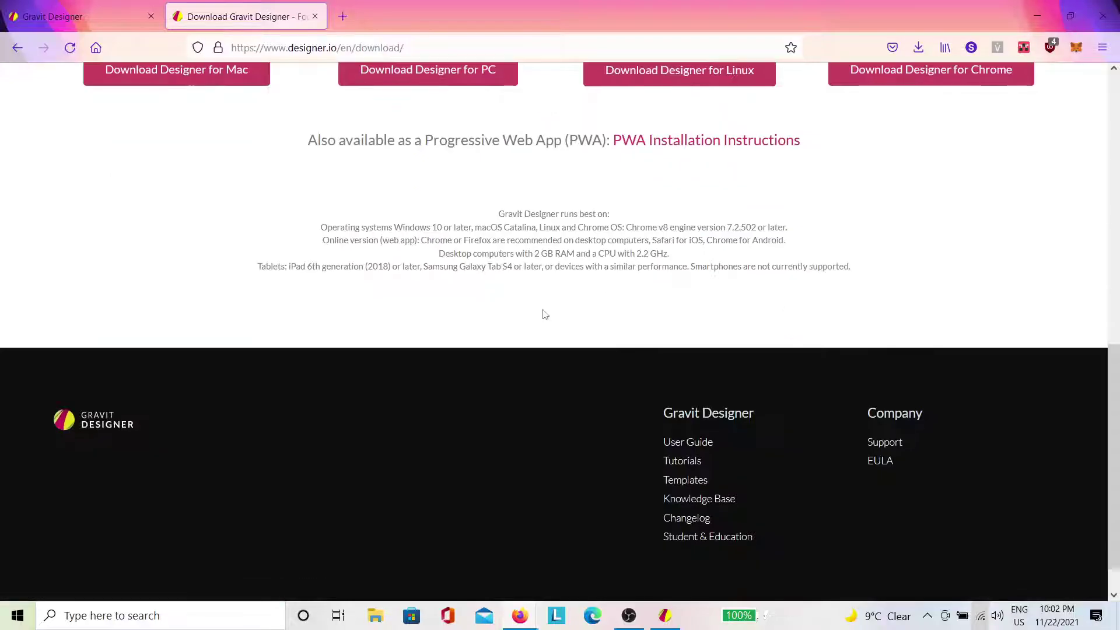
scroll(400, 533, up, 5)
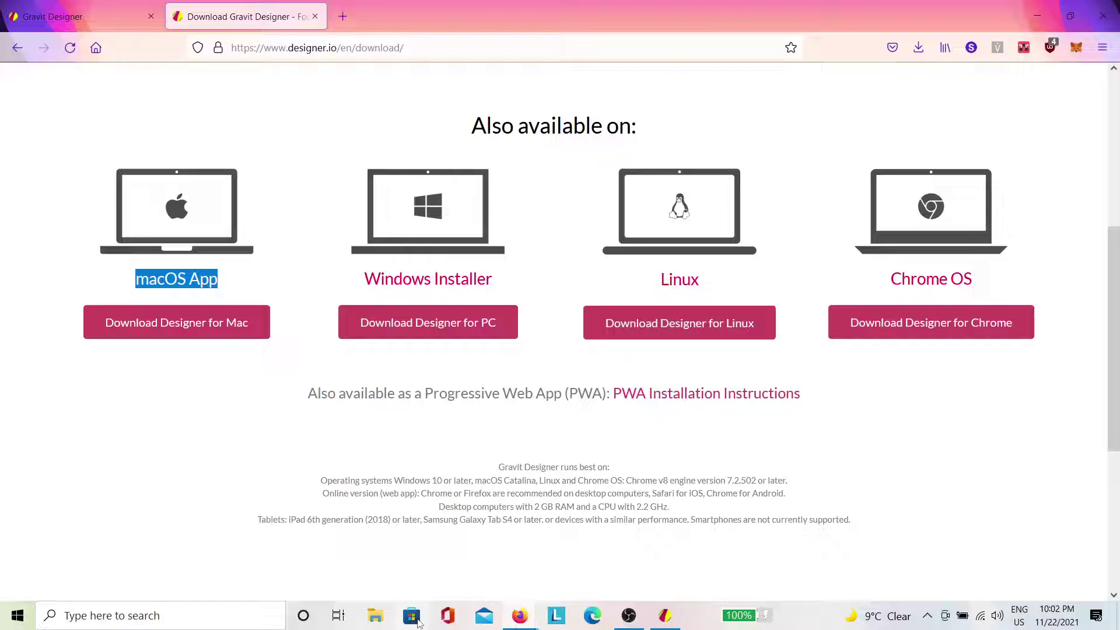
Switch to Microsoft Store, search for "gravit" and open the Gravit Designer app listing.
click(413, 616)
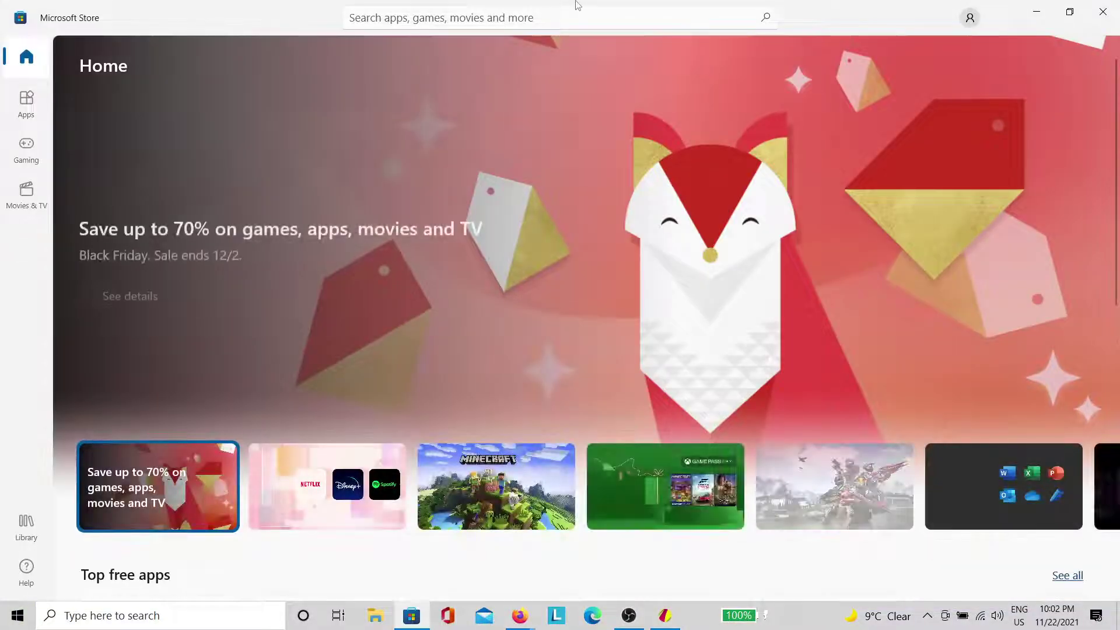
click(575, 21)
text(gravit)
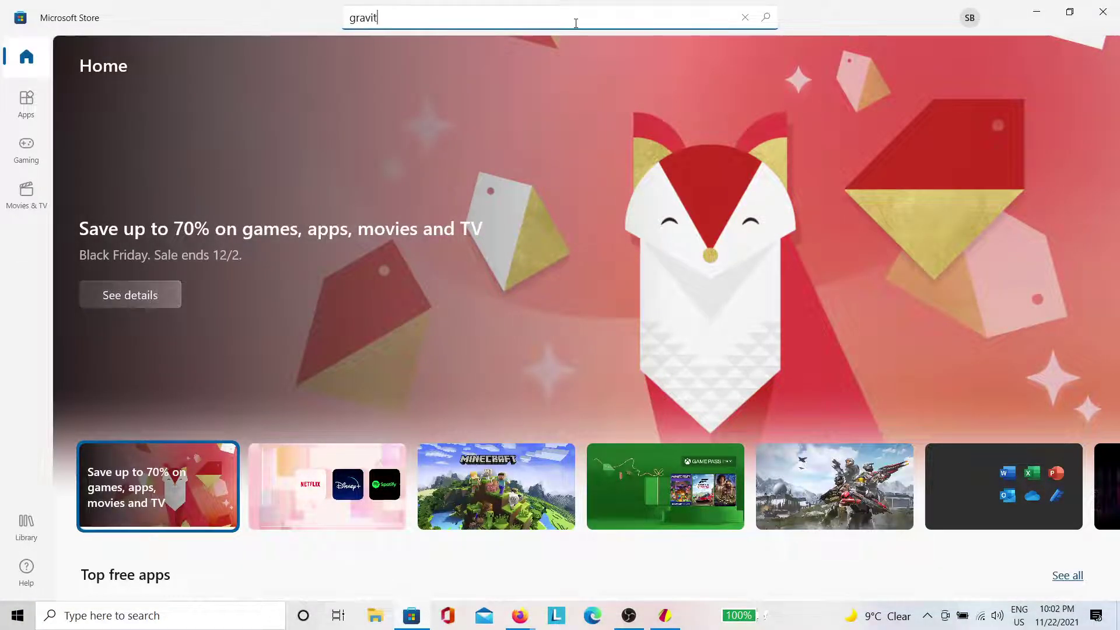
key(Return)
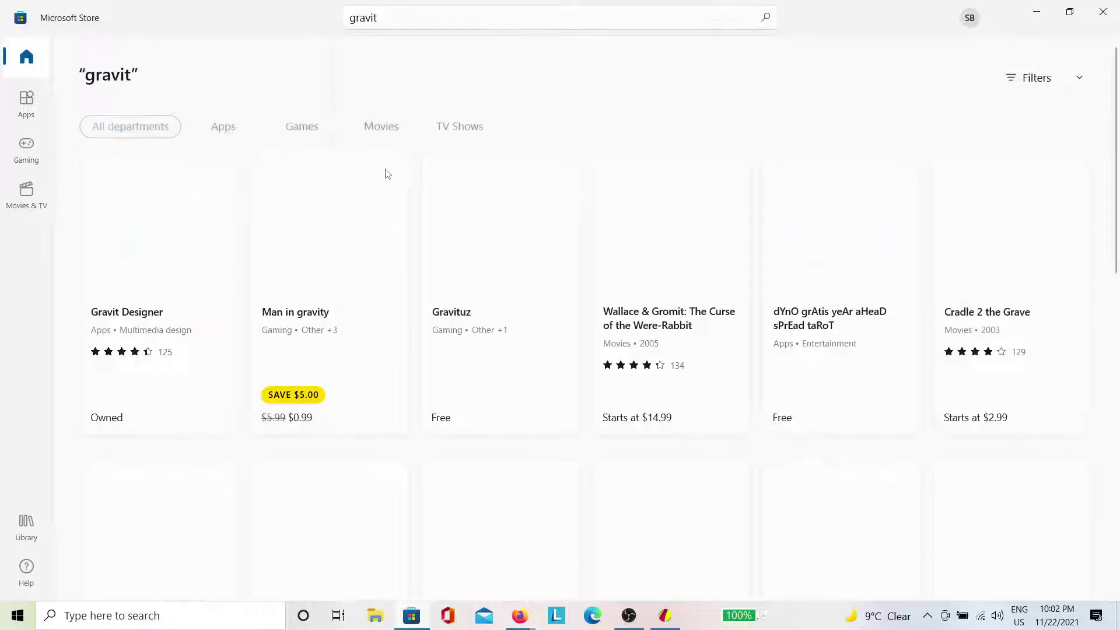
click(128, 271)
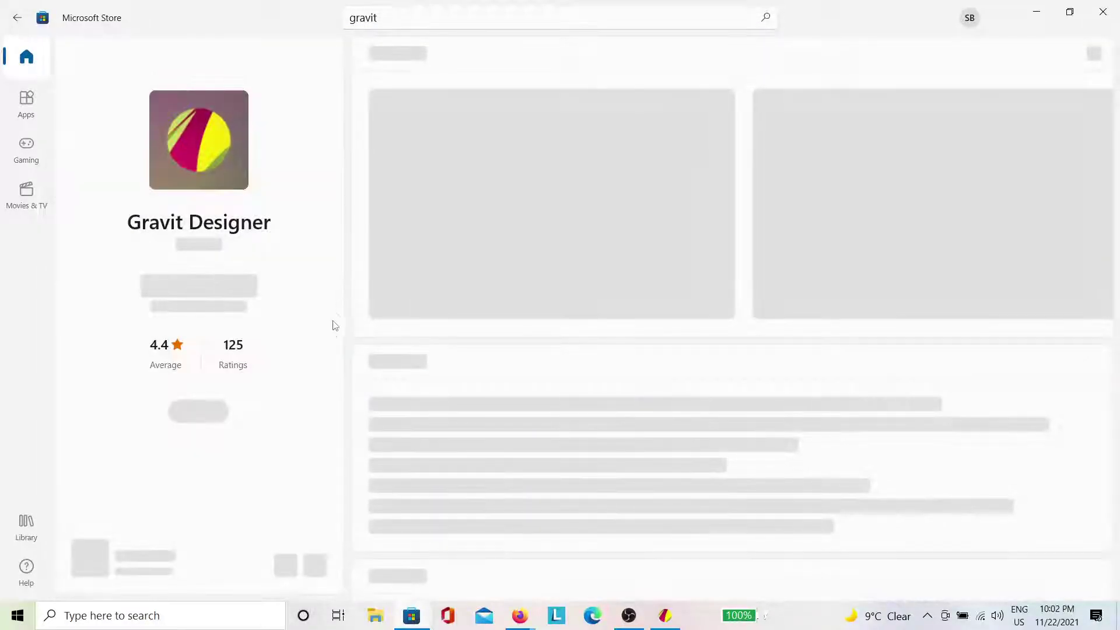
Look through the Gravit Designer store listing's description, reviews and additional information, and close Microsoft Store.
scroll(413, 350, down, 15)
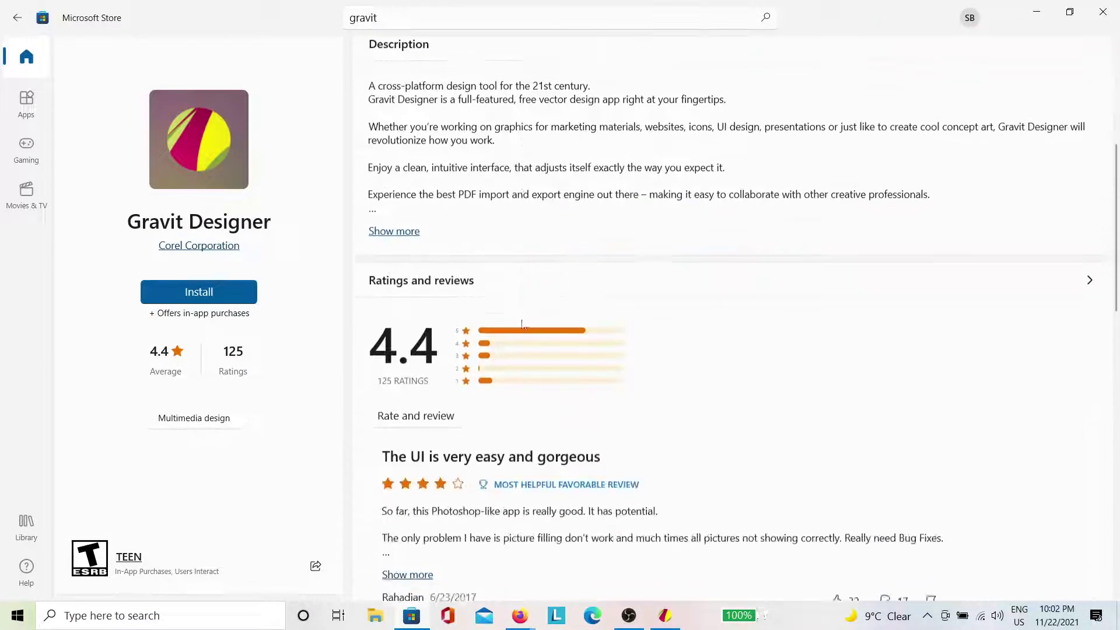
scroll(522, 327, down, 5)
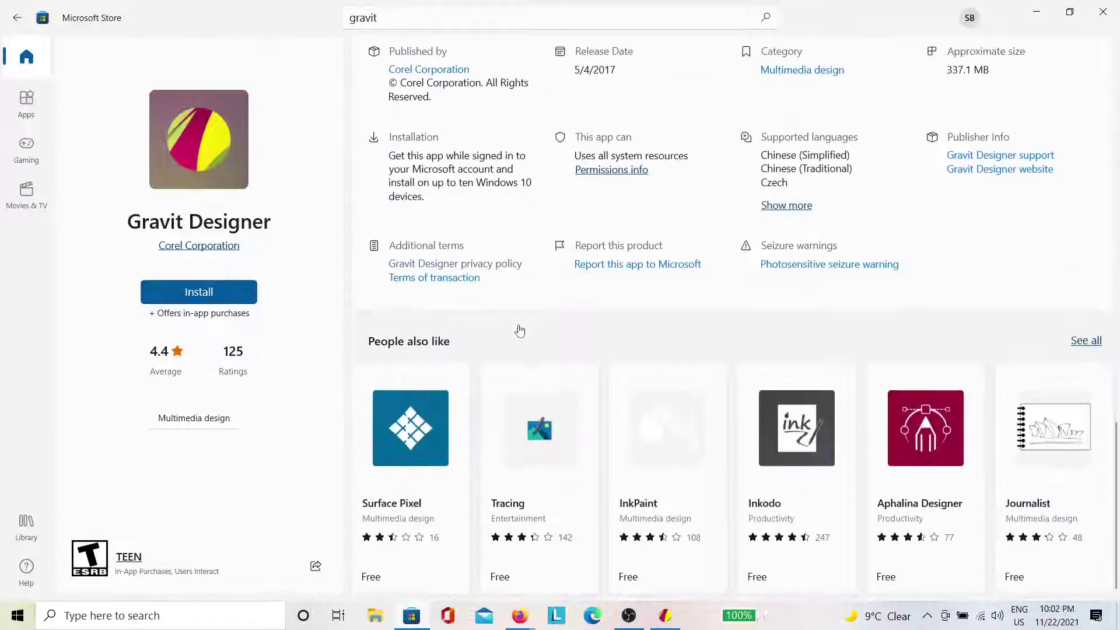
click(1103, 9)
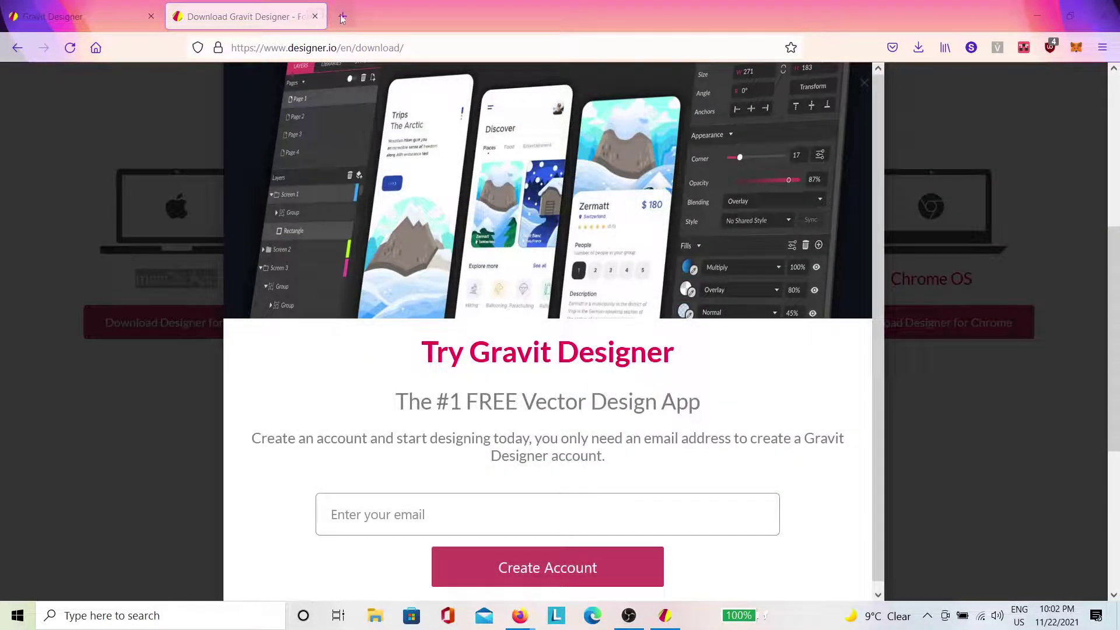
Open the Gravit Designer discussion forum at discuss.gravit.io in a new browser tab and browse its topics.
click(343, 19)
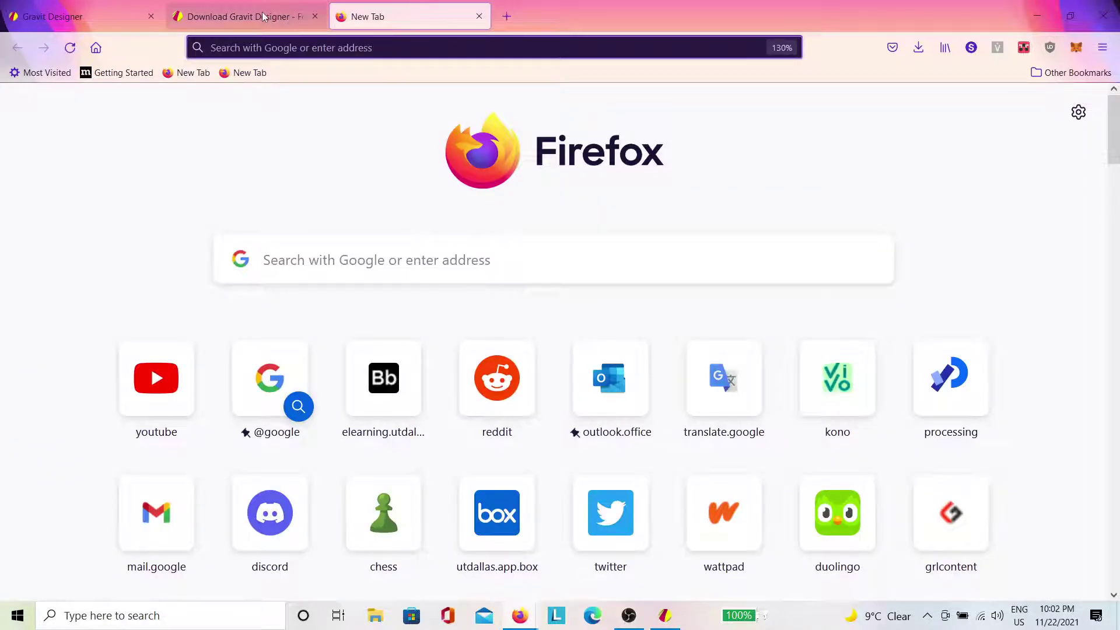
click(262, 17)
click(359, 18)
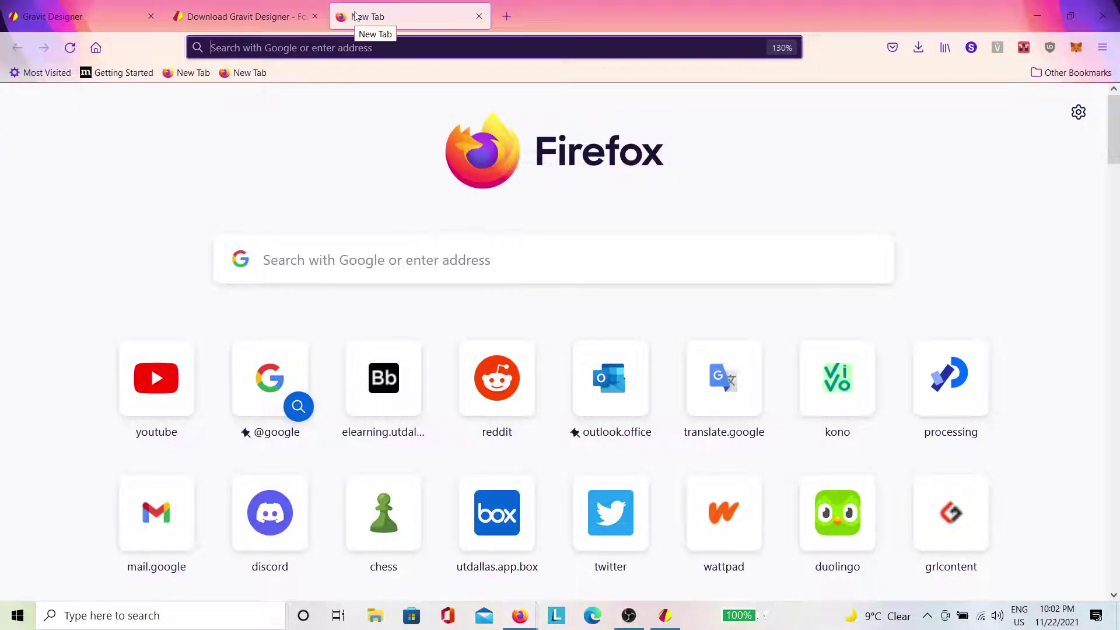
text(disc)
key(BackSpace)
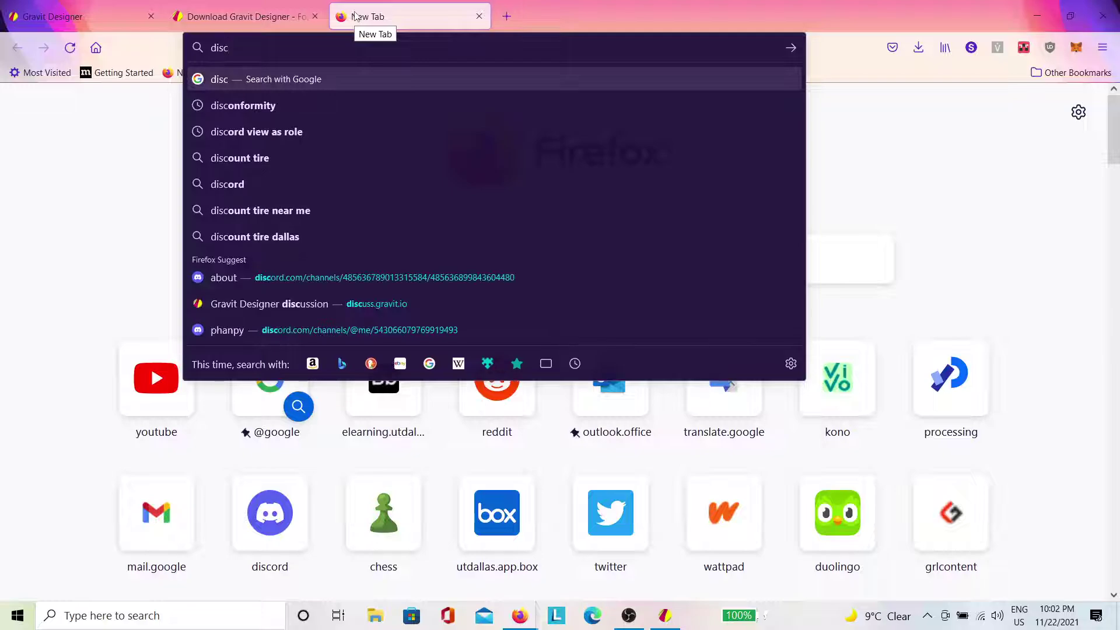
click(327, 304)
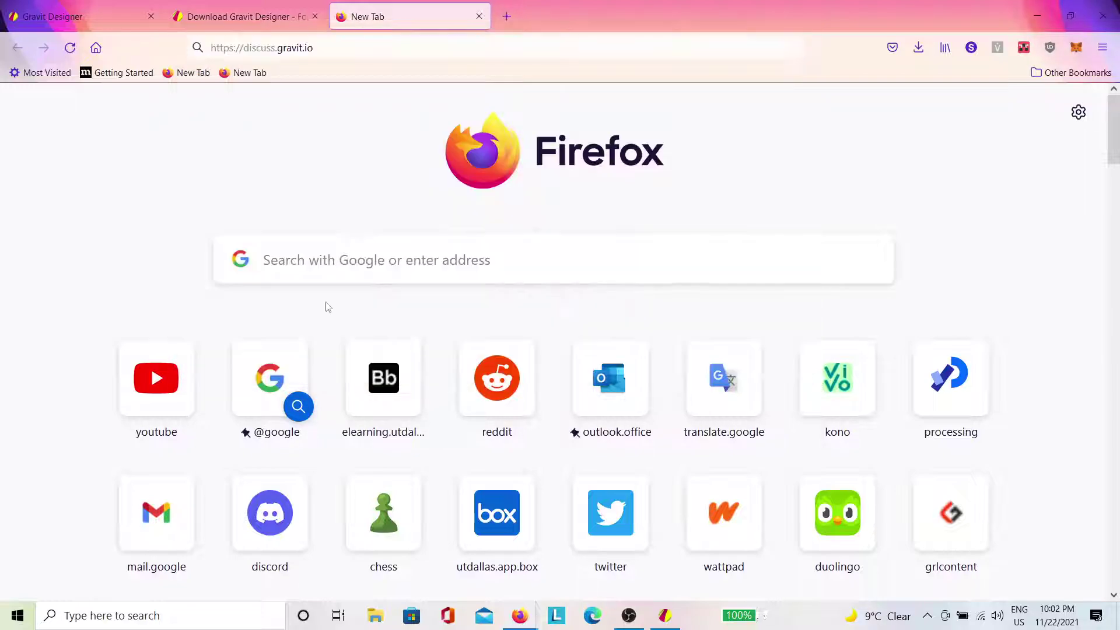
scroll(674, 385, down, 4)
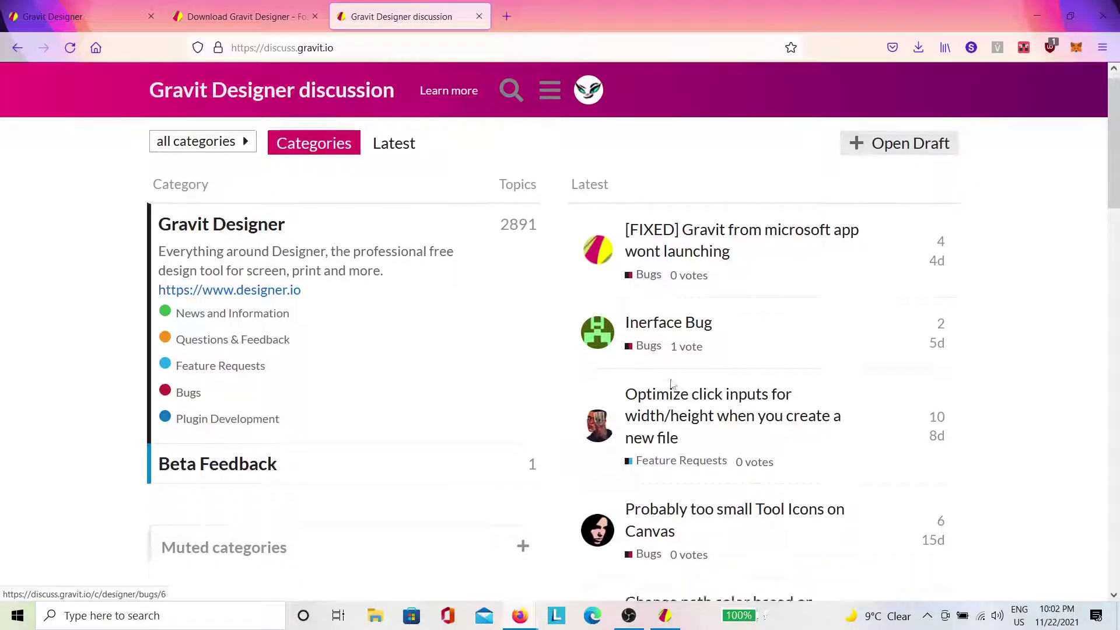
Browse the forum's latest topics and look through the threads in the Feature Requests category.
scroll(674, 385, down, 12)
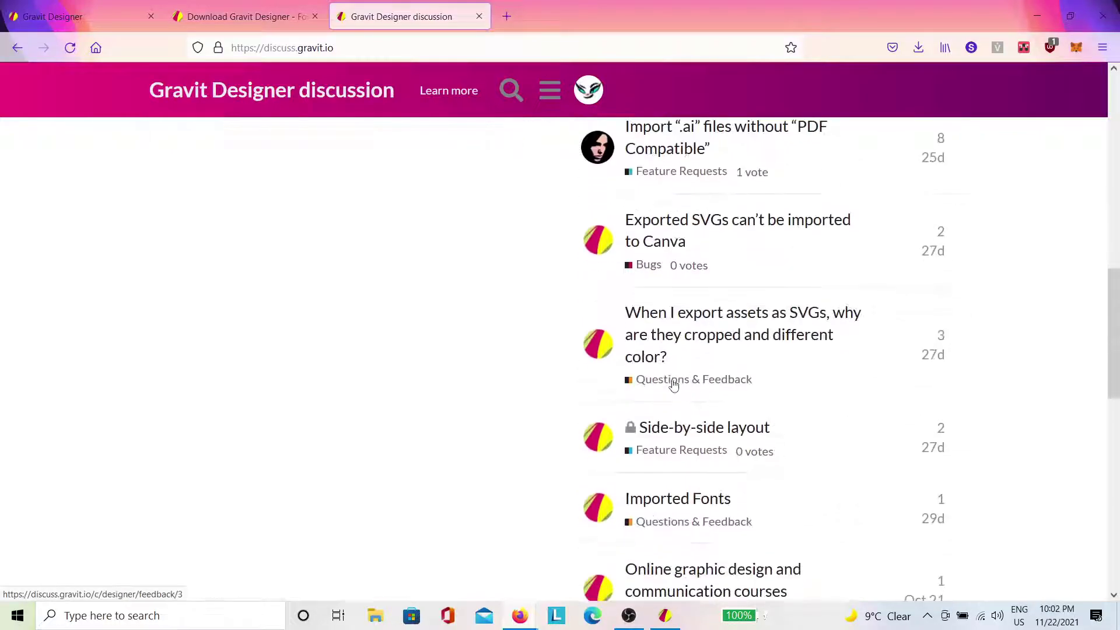
scroll(655, 373, up, 16)
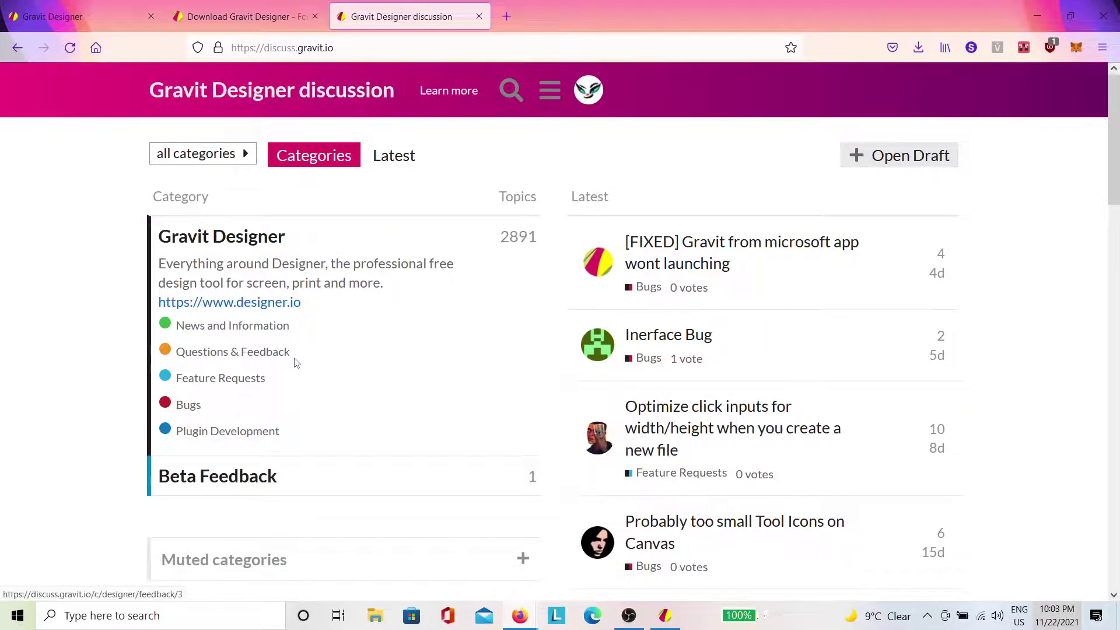
click(248, 379)
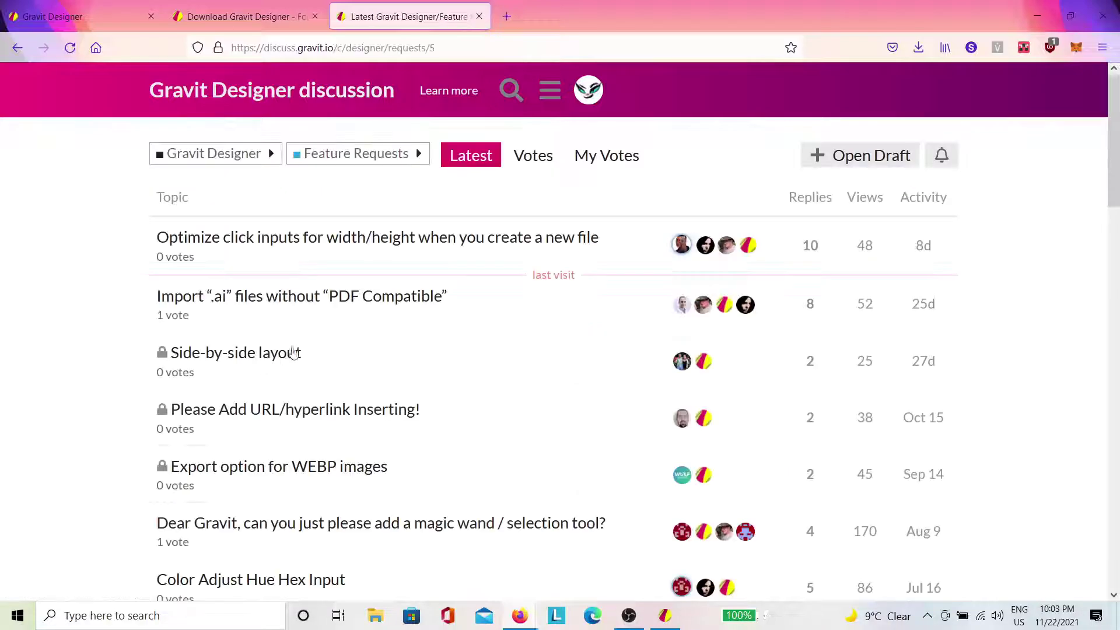
scroll(422, 320, down, 5)
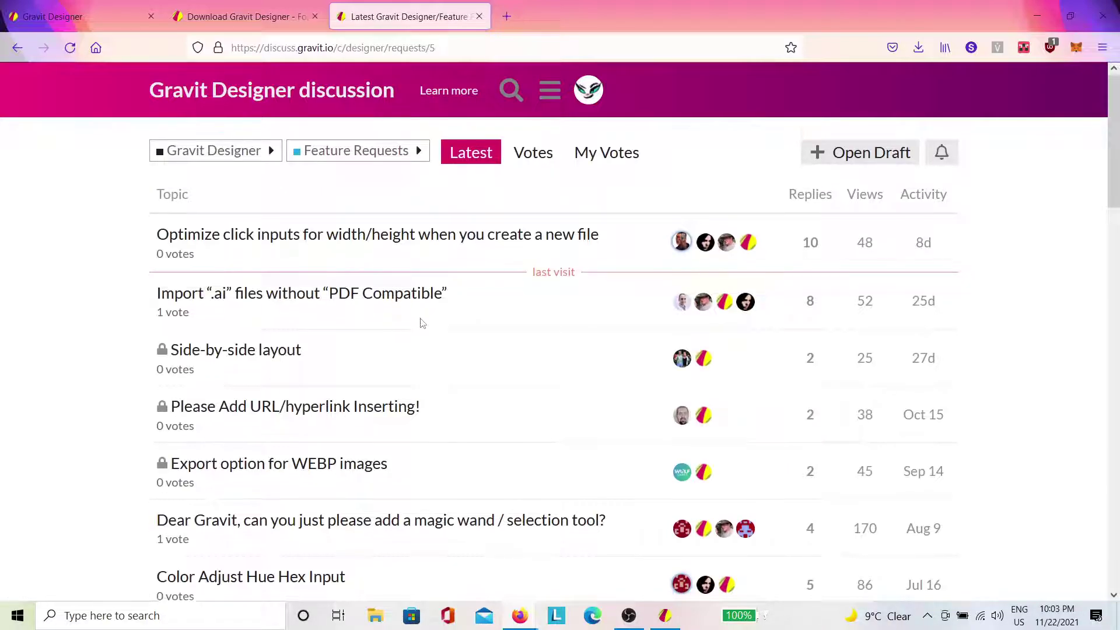
scroll(403, 336, up, 4)
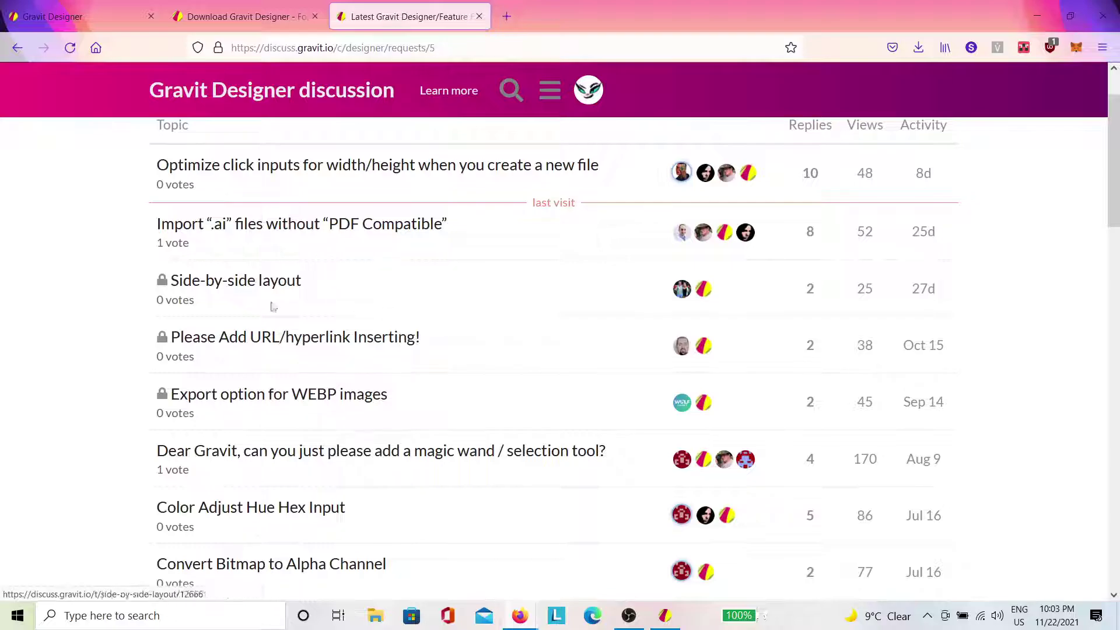
Close the forum page, go back from the download page to the Gravit Designer PRO page, and return to the web app.
click(192, 615)
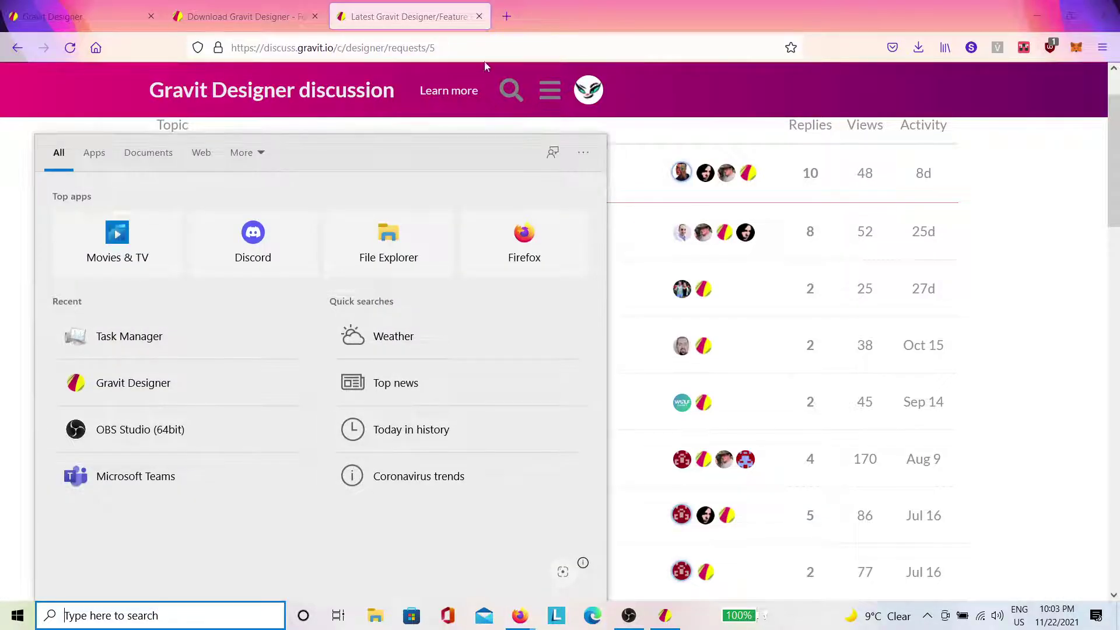
click(479, 16)
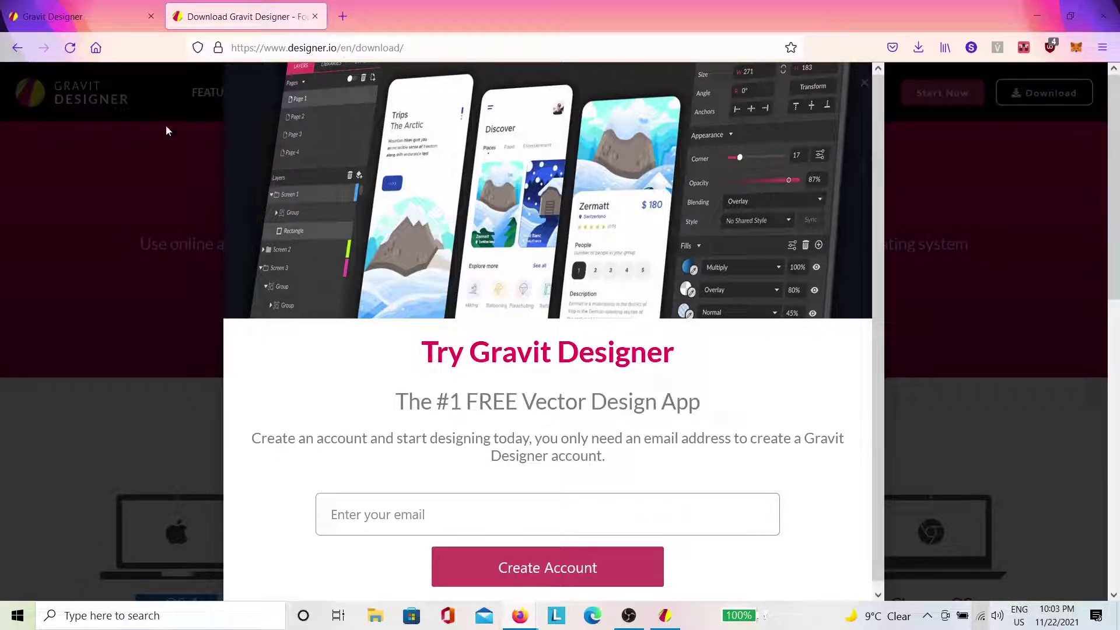
key(alt+Left)
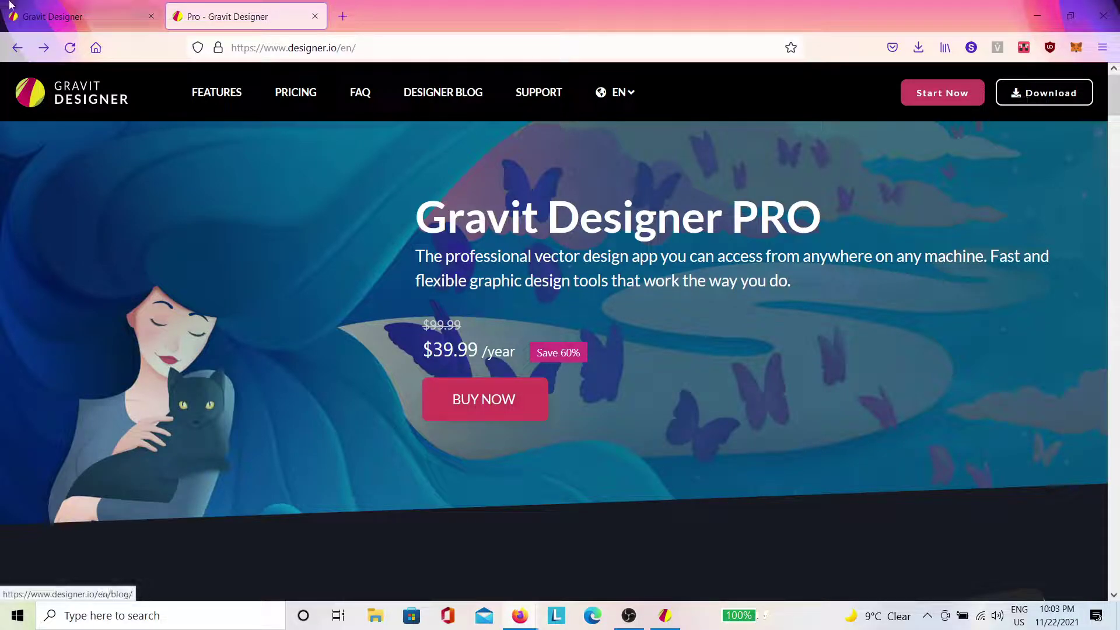
click(55, 6)
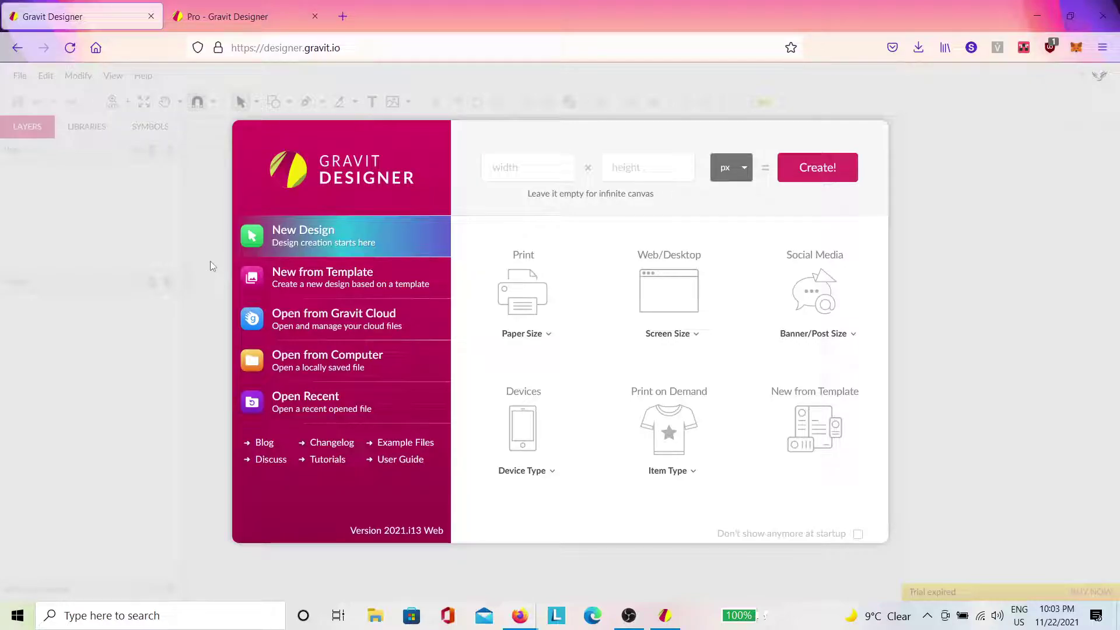
Replace the initial untitled design with a fresh blank infinite-canvas design and view the signed-in account's details in the web app.
click(978, 247)
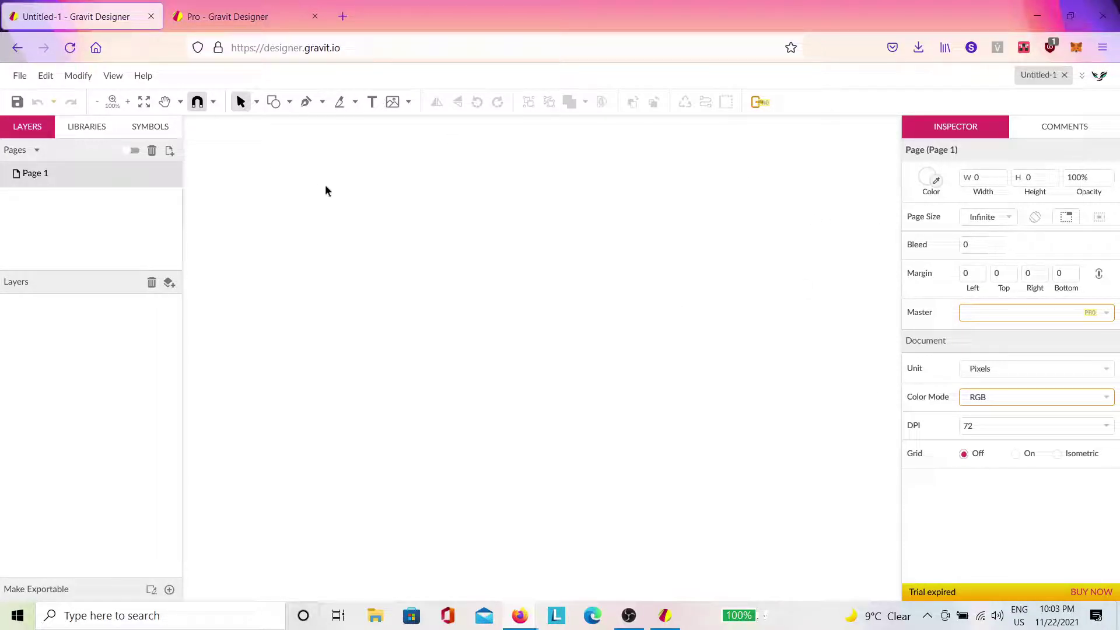
click(1064, 76)
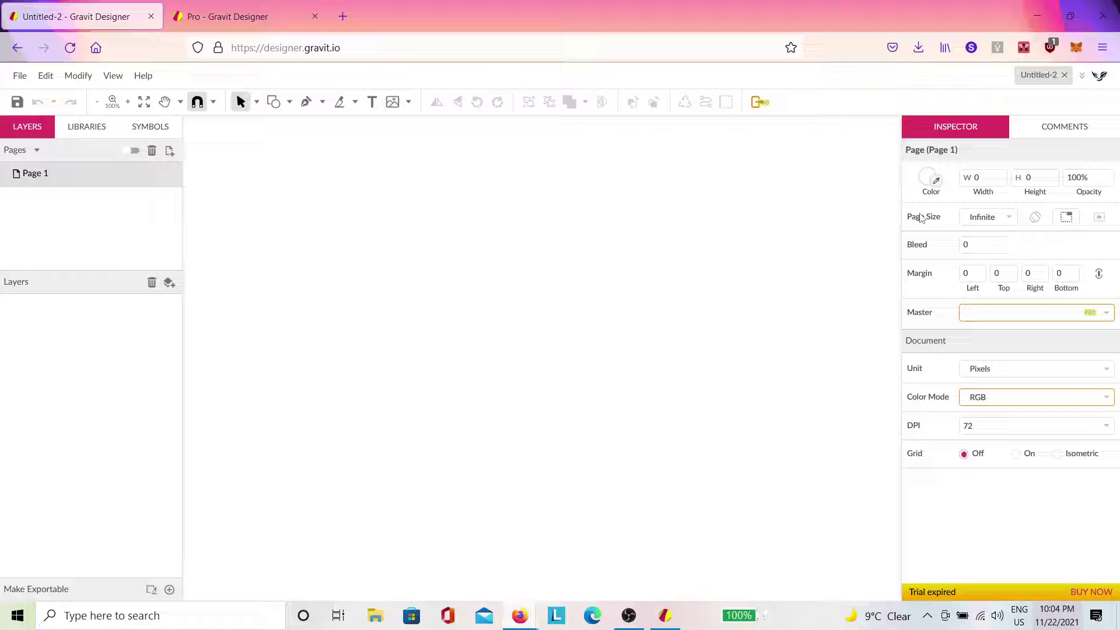
click(907, 213)
click(1100, 77)
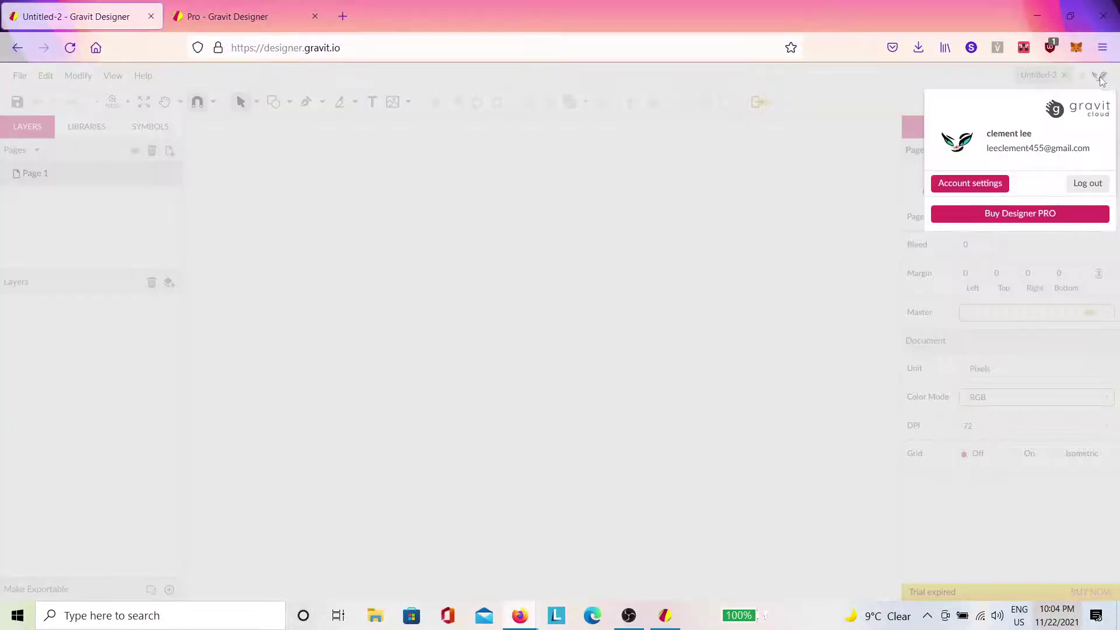
click(793, 157)
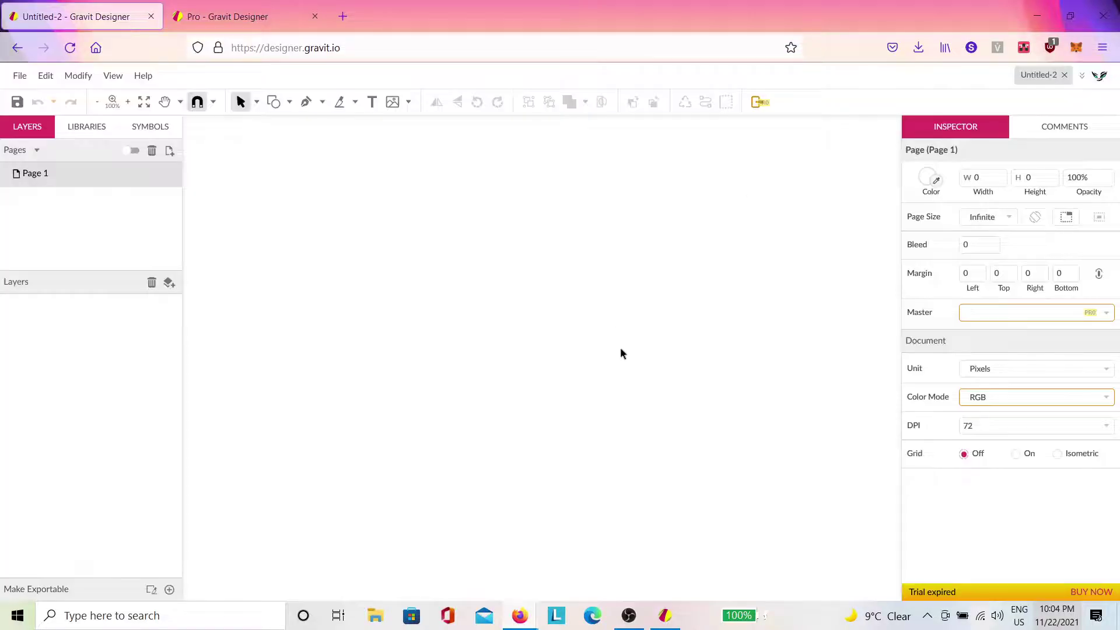
Close the browser to switch to the Gravit Designer desktop app, and decline saving Untitled-1 to the Gravit Cloud.
drag(862, 6, 557, 134)
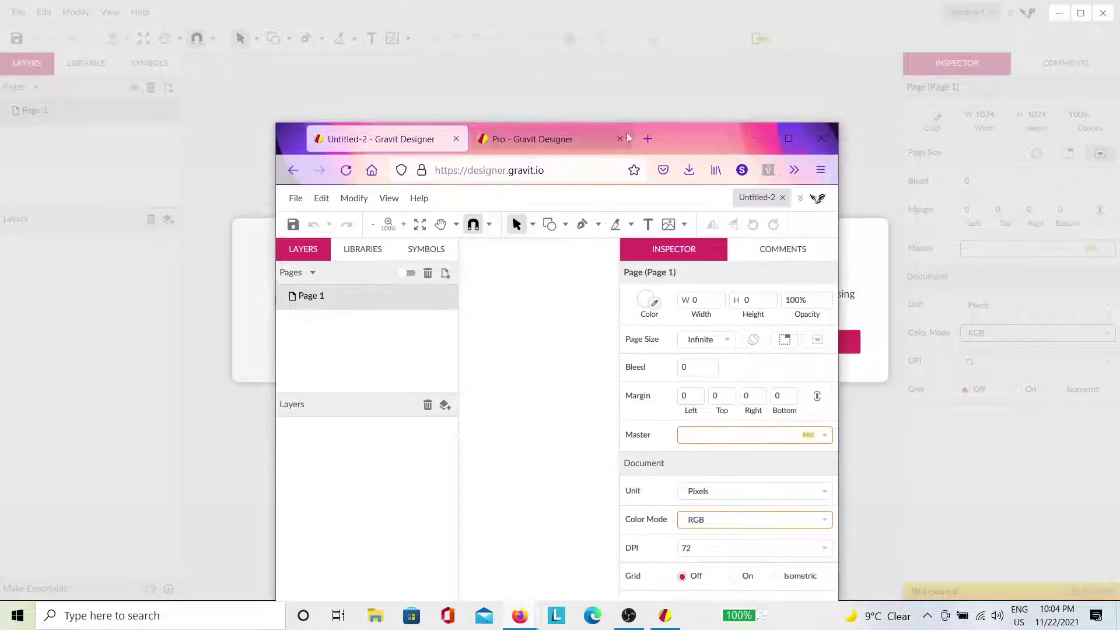
click(822, 136)
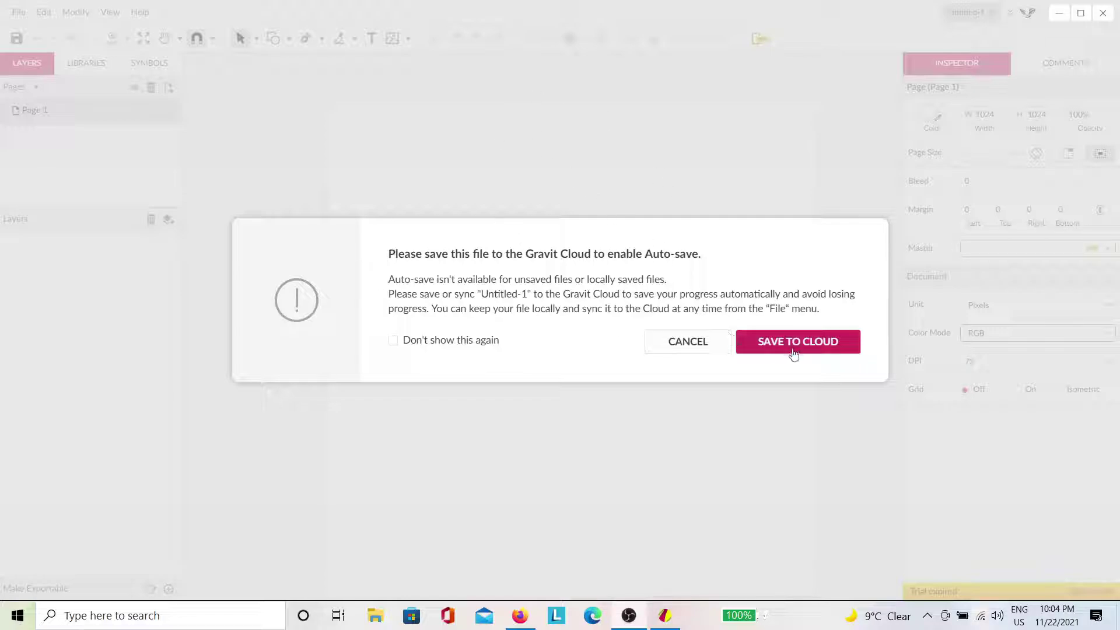
click(711, 349)
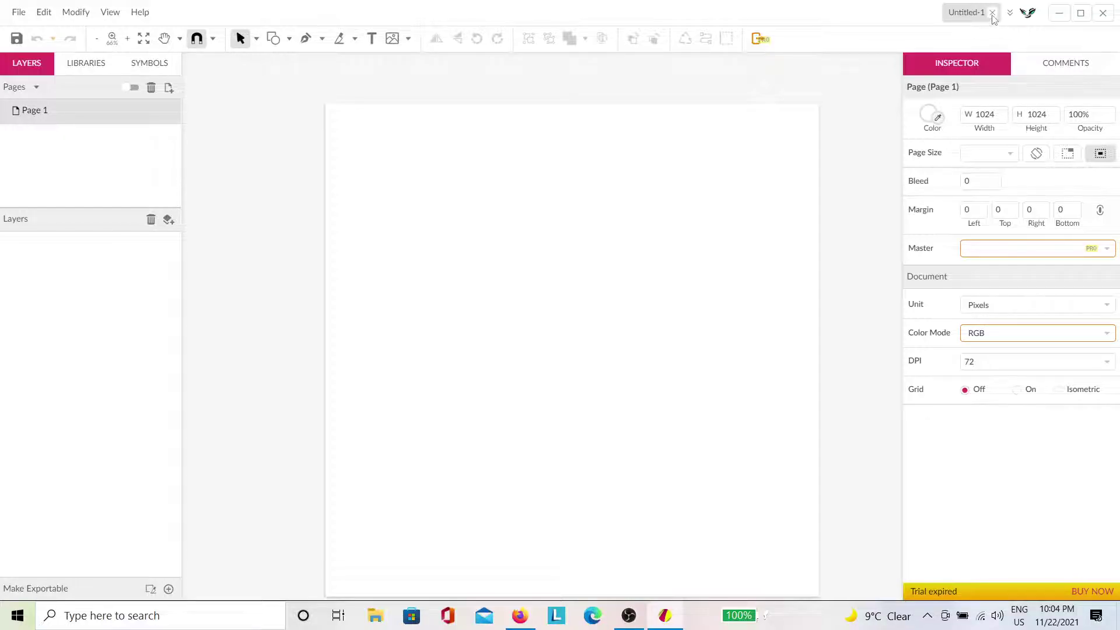
Create a new blank design 1024 px wide and 1024 px high in the desktop app.
key(v)
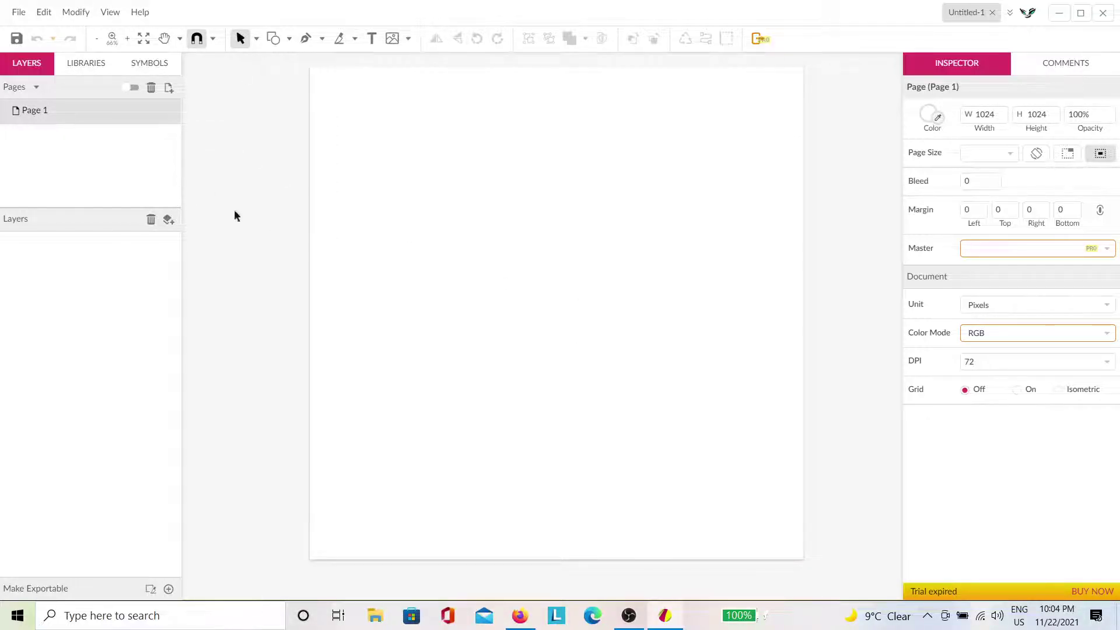
click(18, 12)
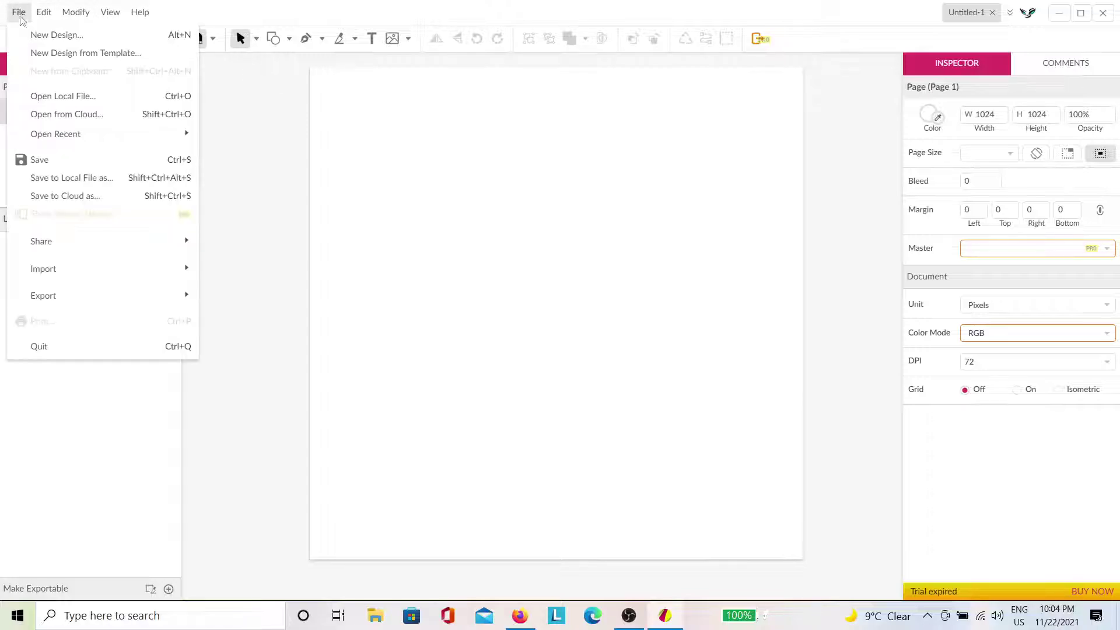
click(32, 36)
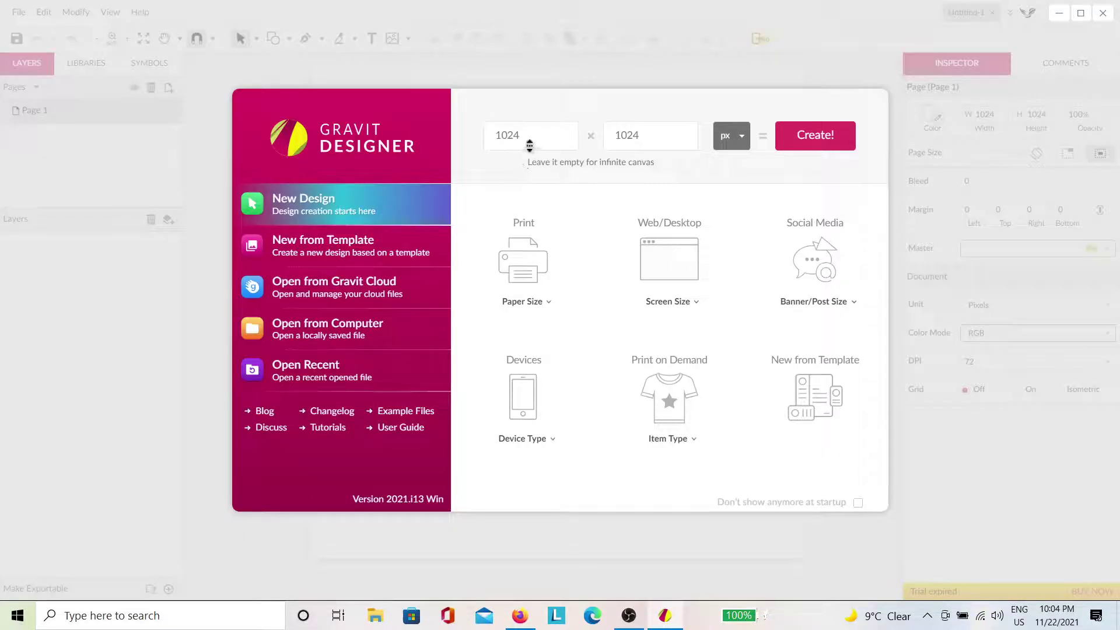
double_click(532, 138)
double_click(663, 136)
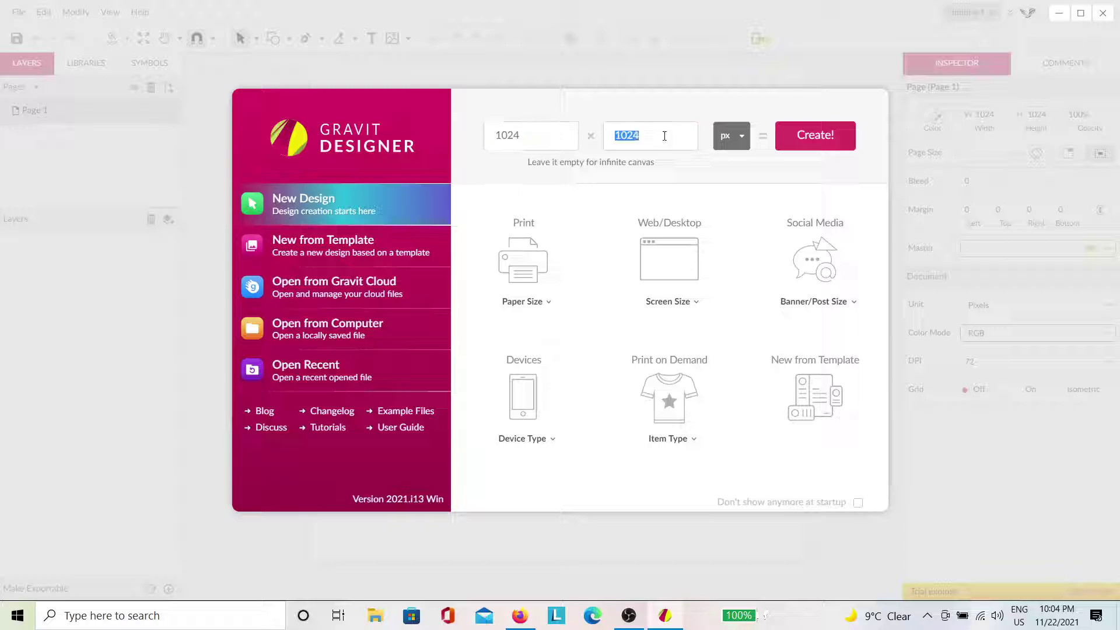
key(BackSpace)
double_click(565, 132)
key(BackSpace)
text(102)
key(Tab)
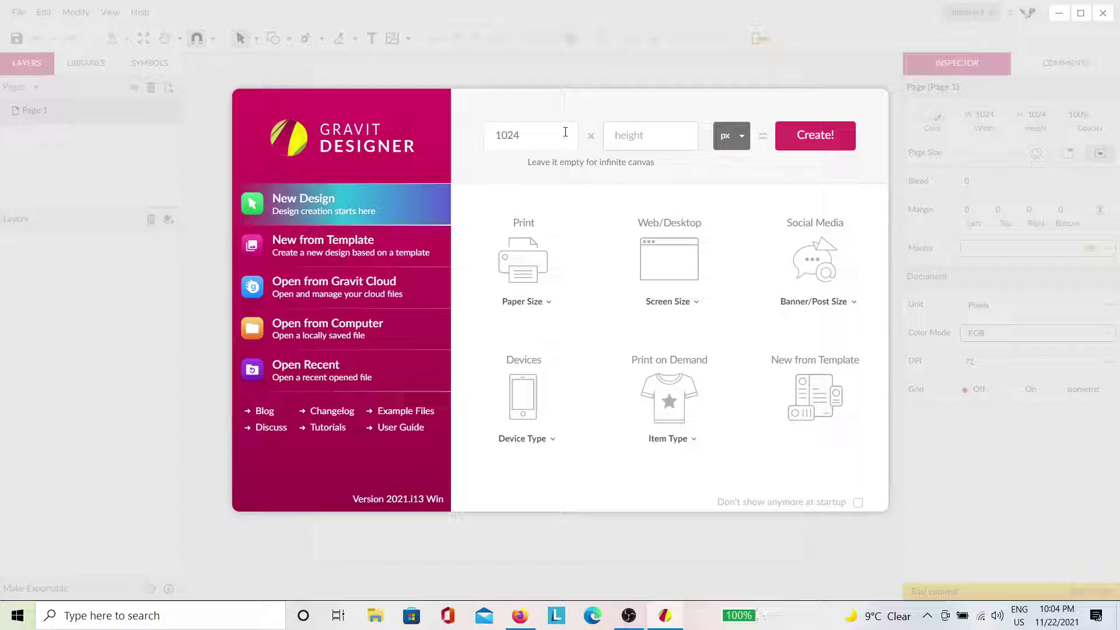
text(1024)
key(Return)
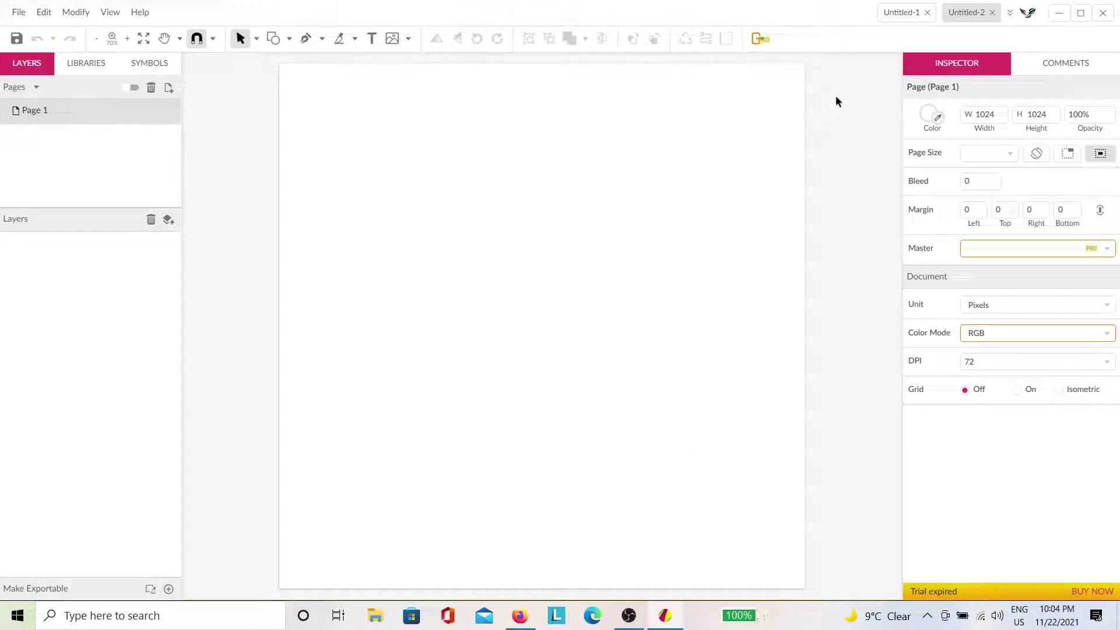
Switch back and forth between the open Untitled-1 and Untitled-2 designs to compare them.
click(908, 13)
click(963, 14)
click(910, 14)
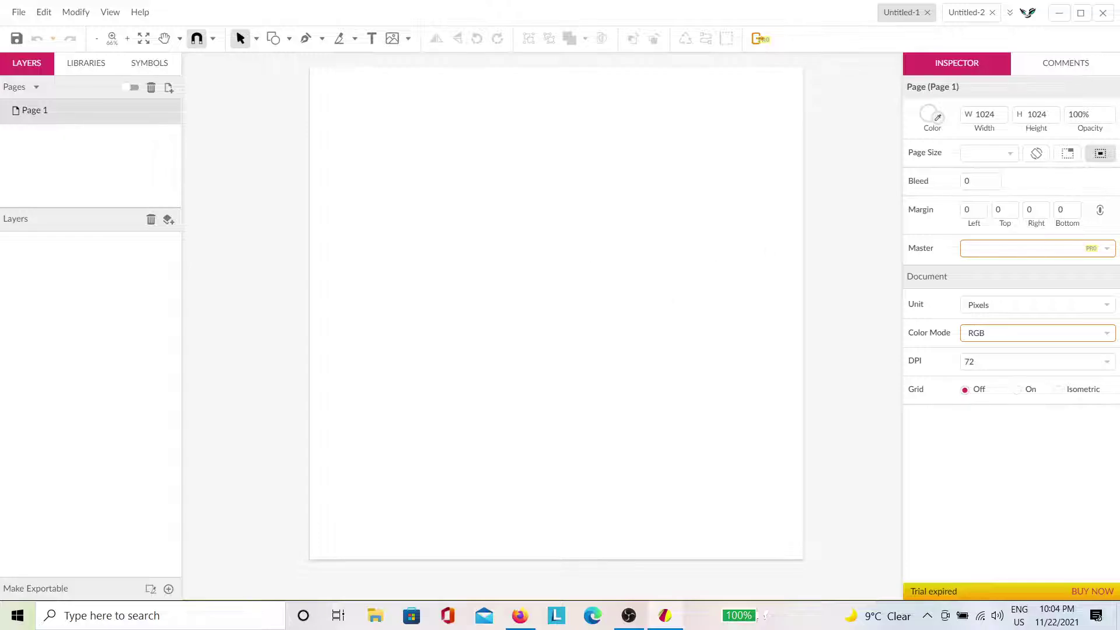
click(965, 17)
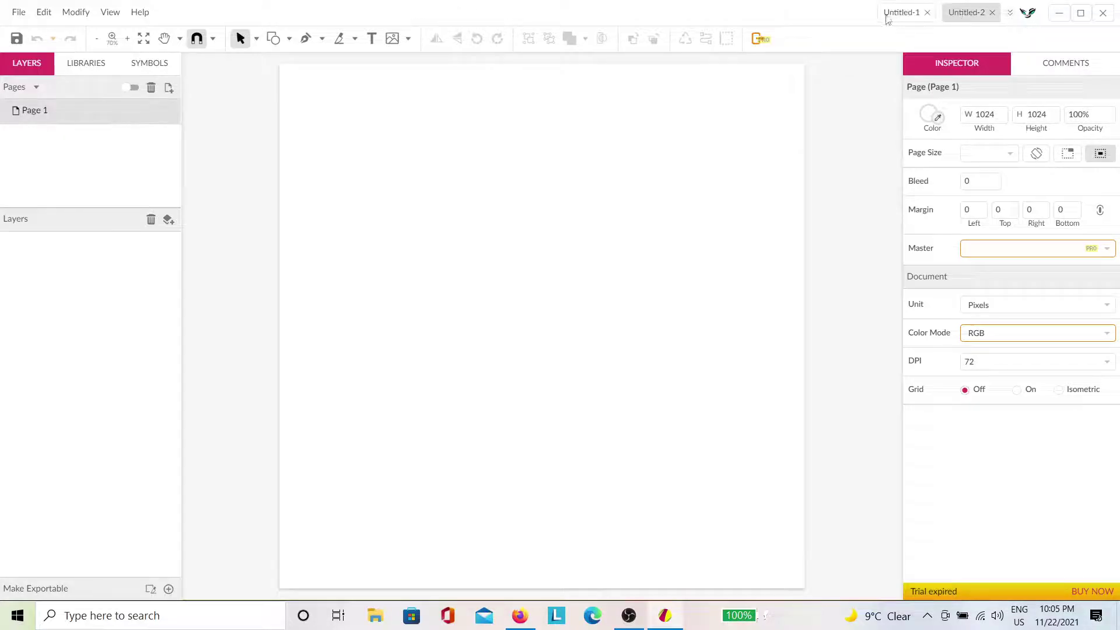
click(897, 16)
click(956, 16)
click(906, 16)
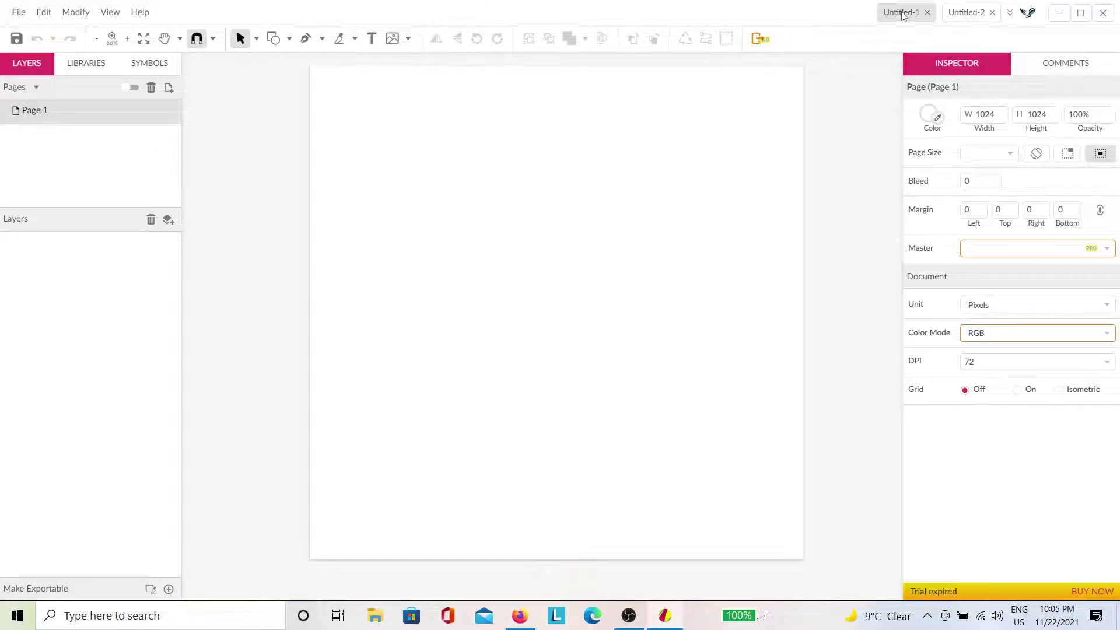
click(967, 15)
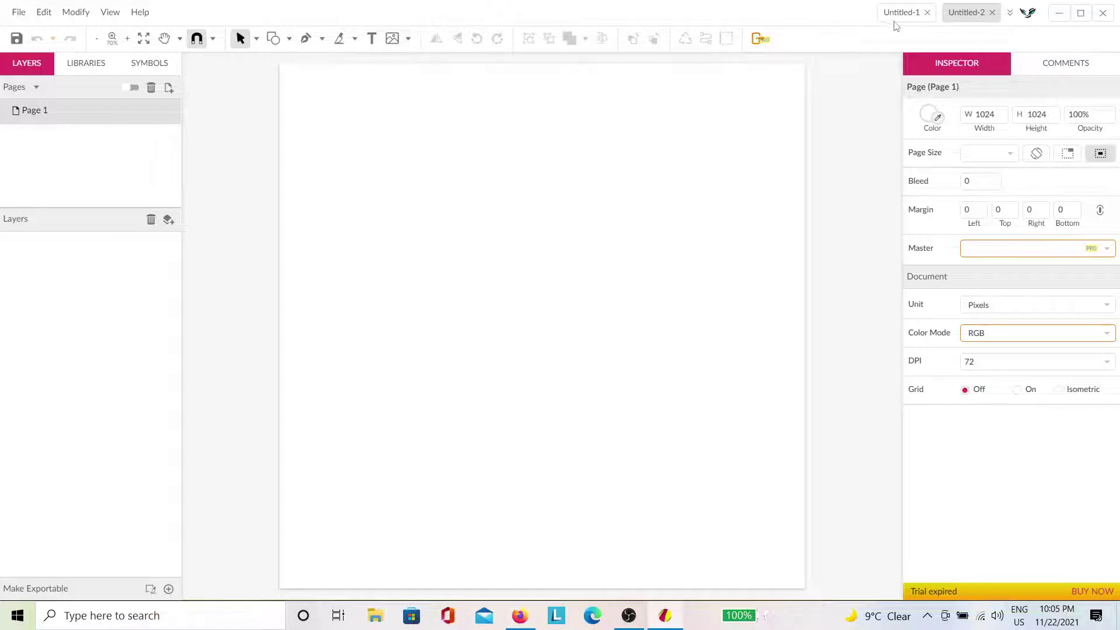
click(898, 15)
click(966, 14)
click(902, 17)
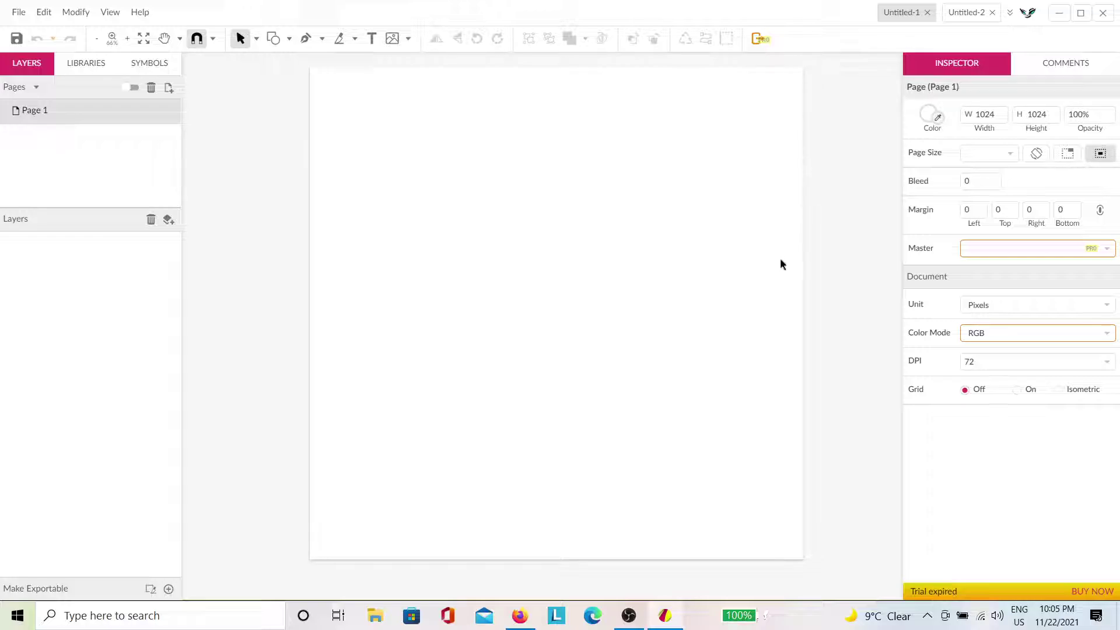
Pan Untitled-1 sideways, compare it with Untitled-2, and bring the Untitled-1 page back to the middle of the canvas.
drag(780, 260, 529, 262)
click(959, 13)
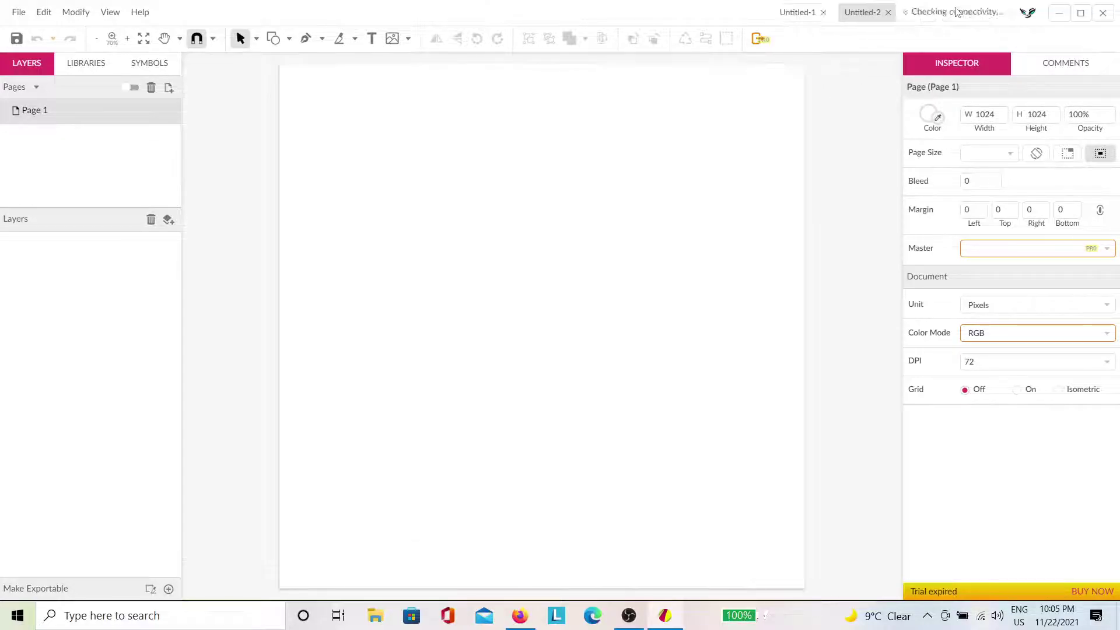
click(900, 12)
click(969, 13)
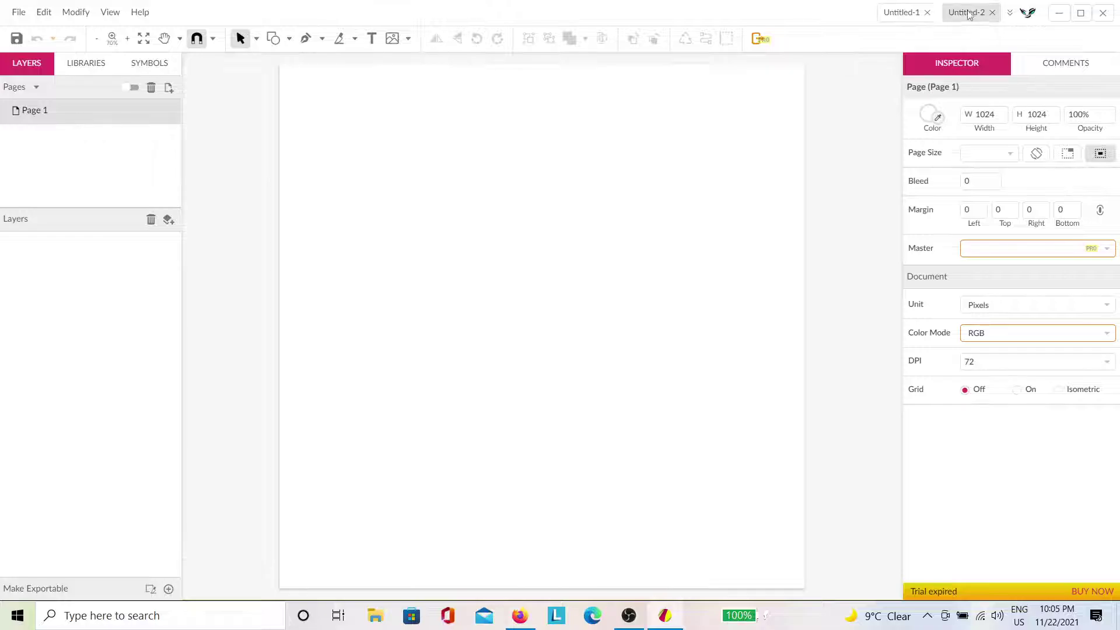
click(898, 13)
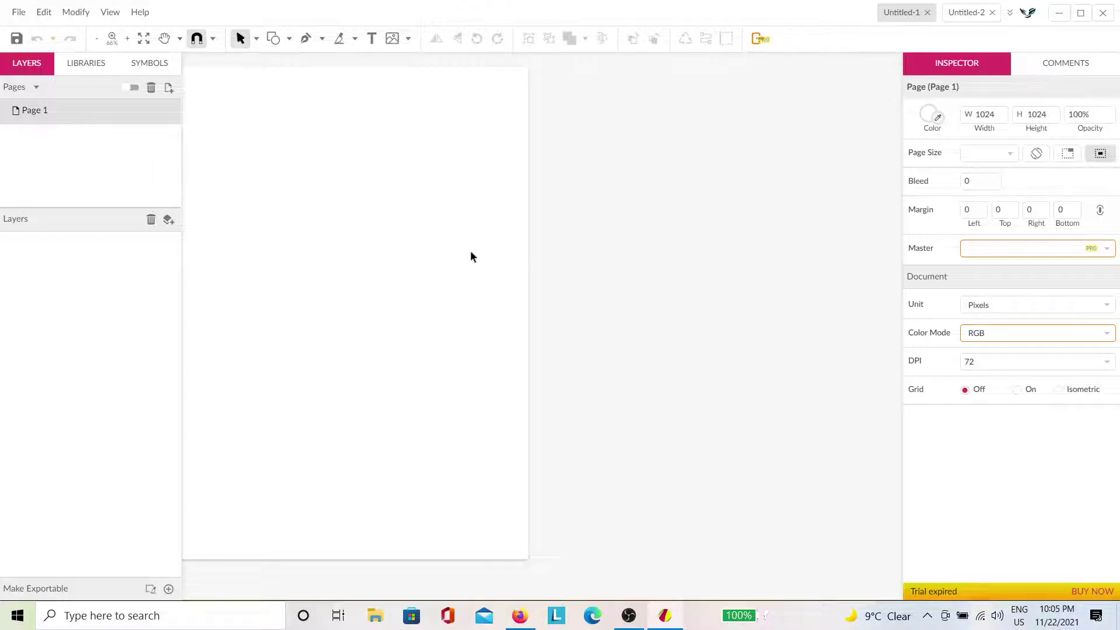
key(h)
drag(470, 256, 704, 270)
key(v)
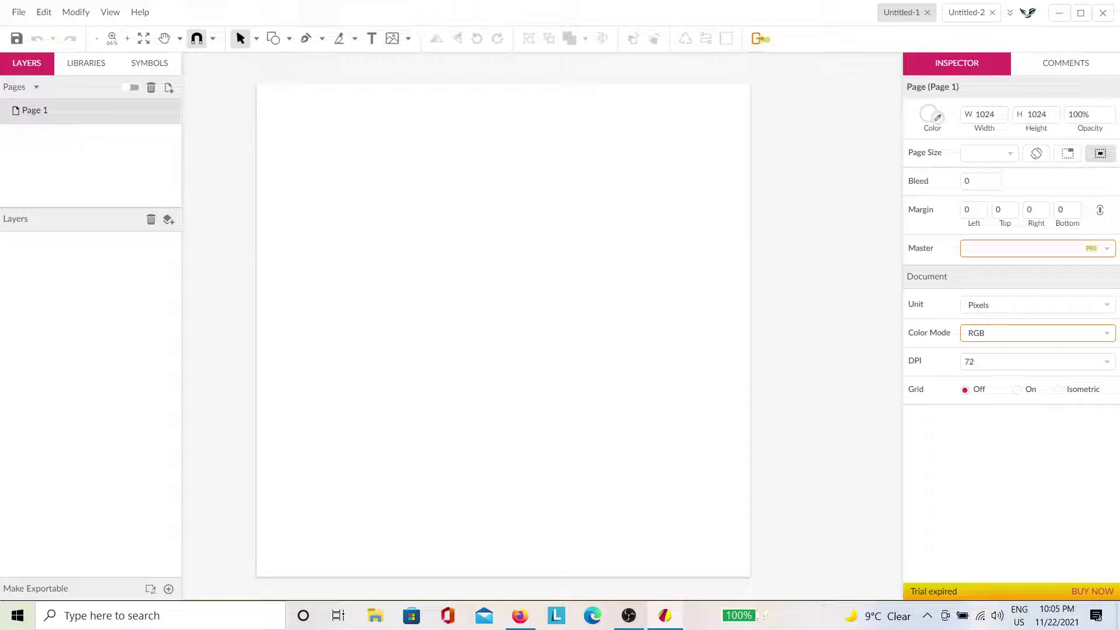
Switch to the browser, examine the example shapes, combinations and paths in the "class" design, and return to the desktop app.
drag(1119, 166, 650, 3)
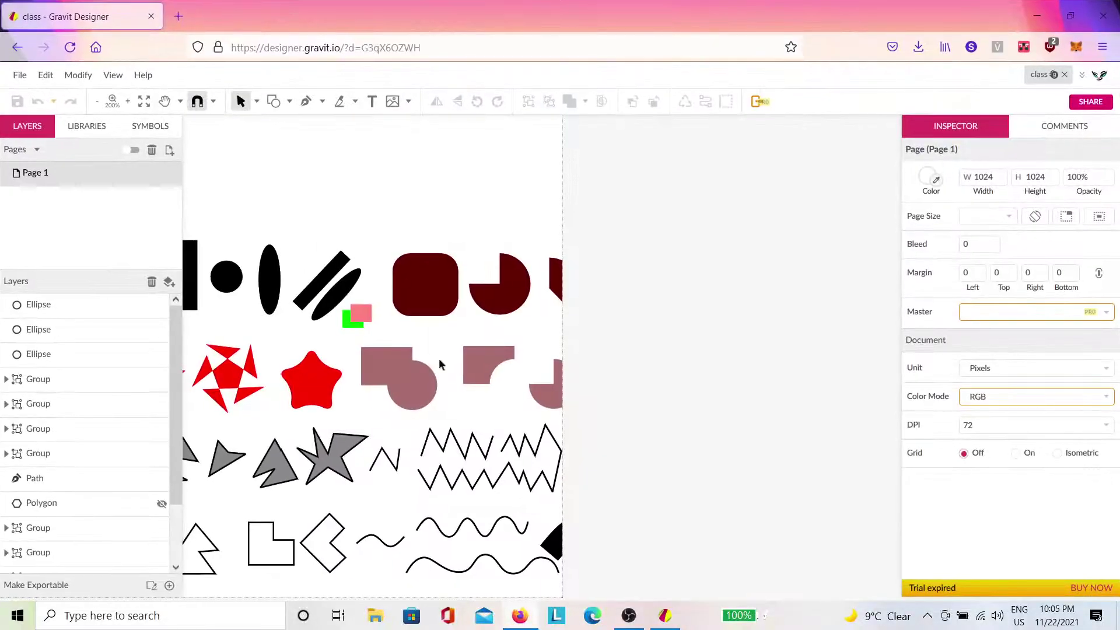
scroll(603, 400, down, 3)
scroll(589, 333, right, 5)
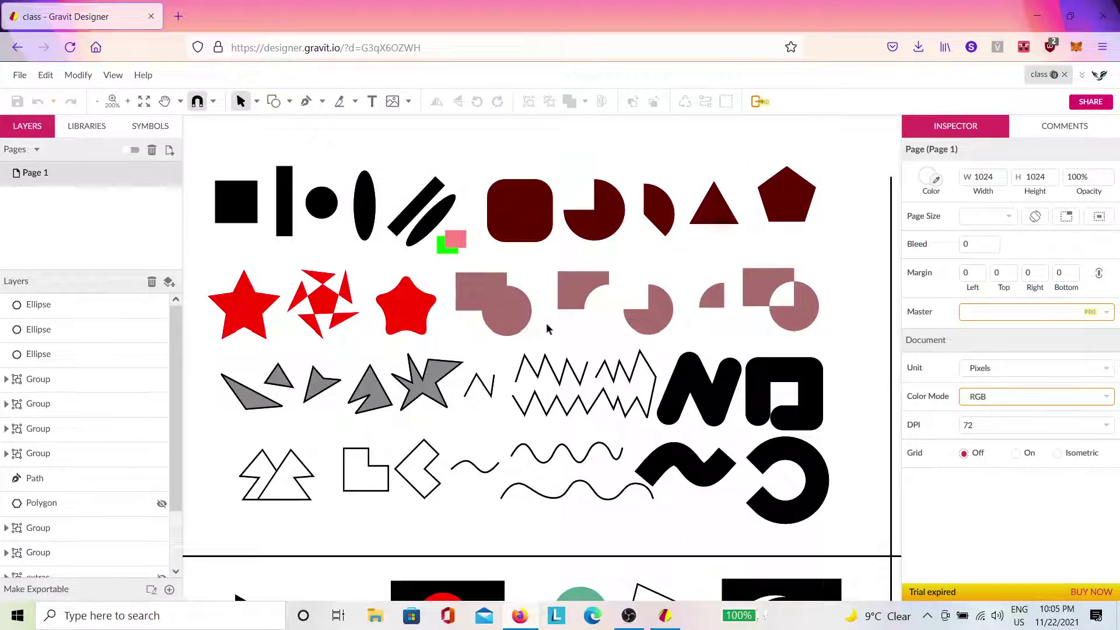
scroll(546, 326, down, 2)
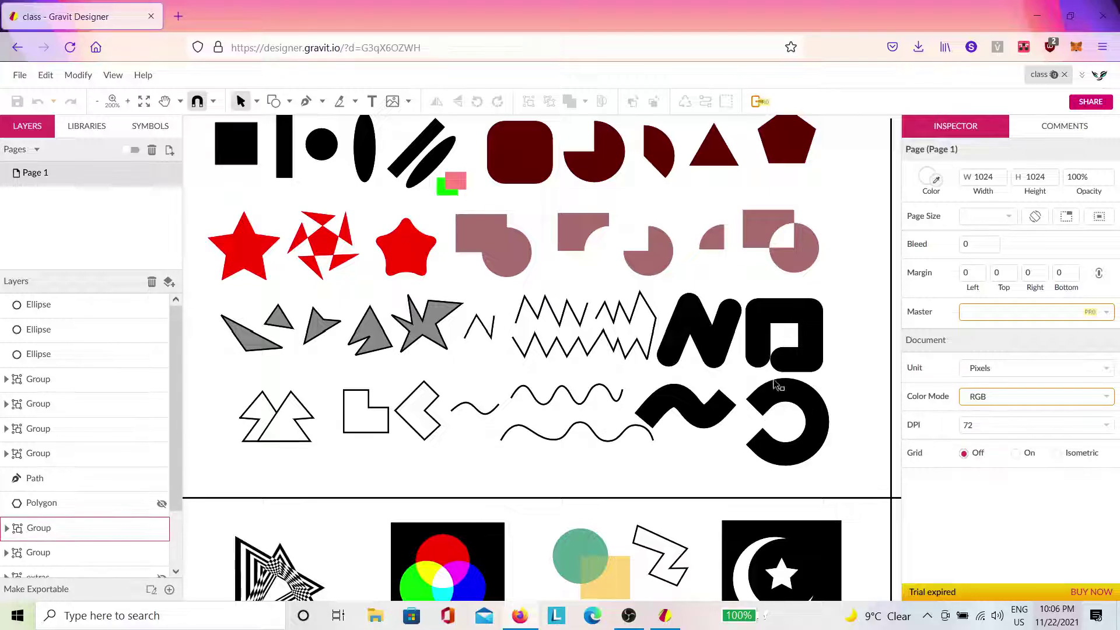
key(super+Down)
key(super+Down)
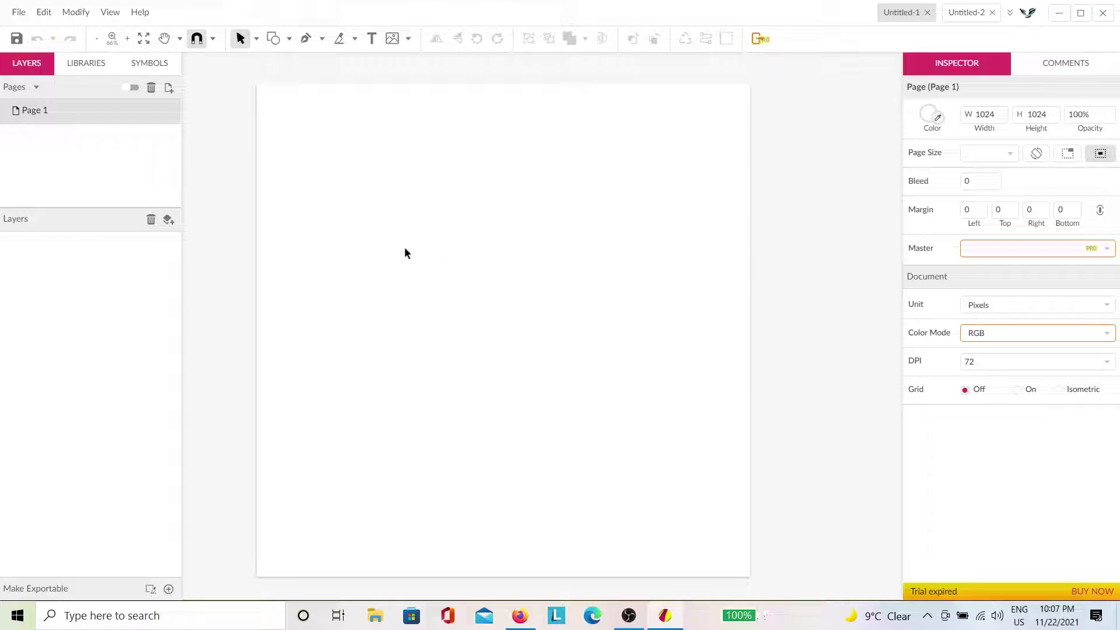
Look through the selection, shape, path, cutting, text and image tool groups to see which tools each one offers.
click(256, 38)
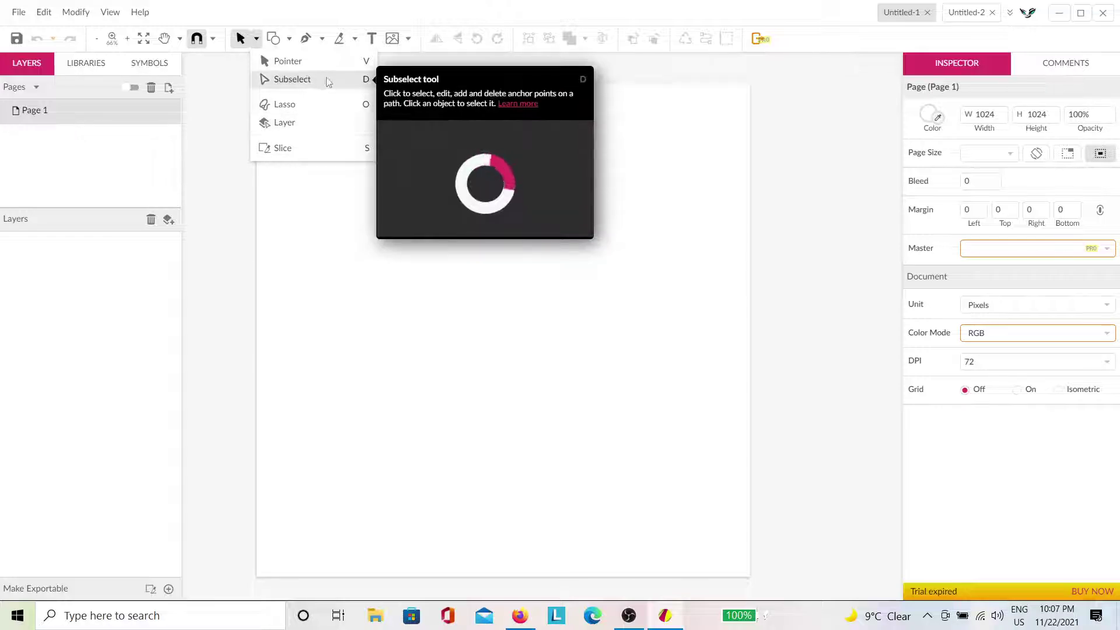
click(378, 235)
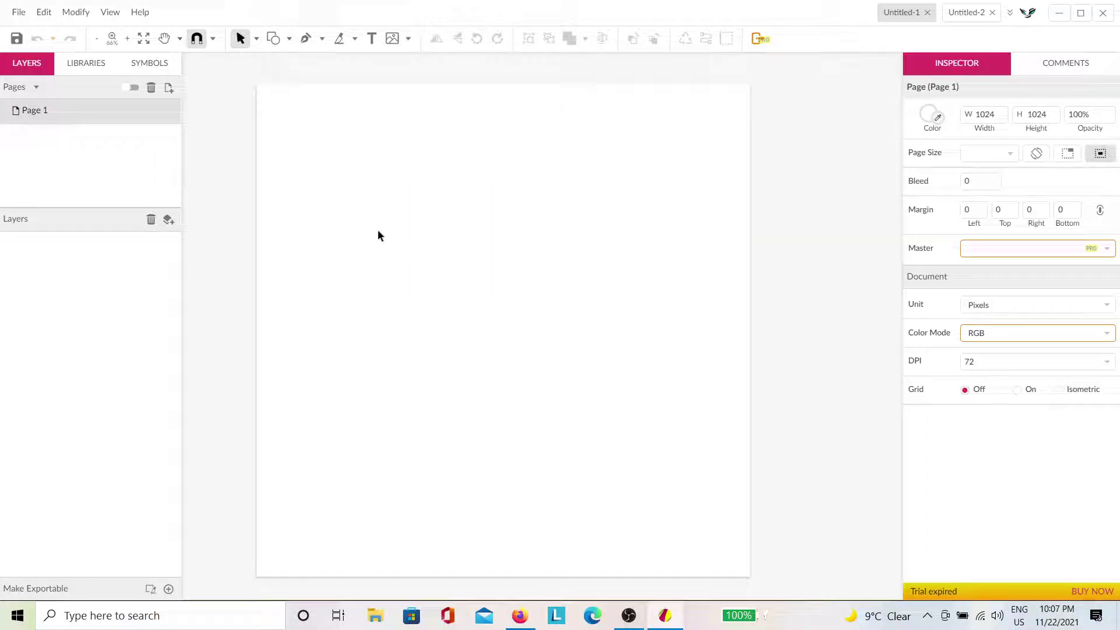
click(257, 40)
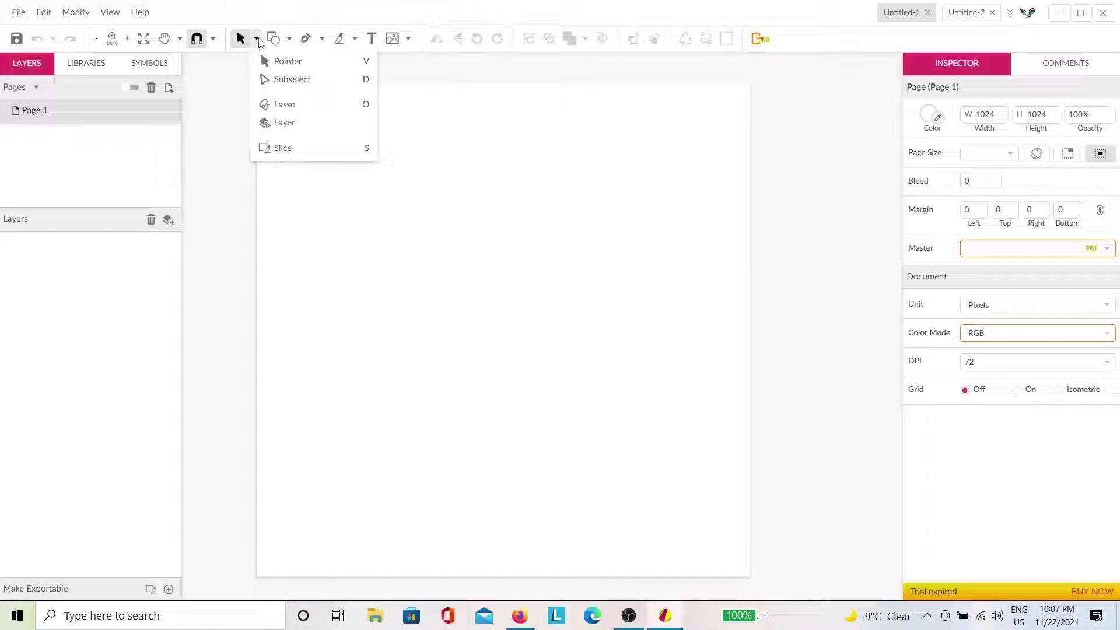
click(290, 39)
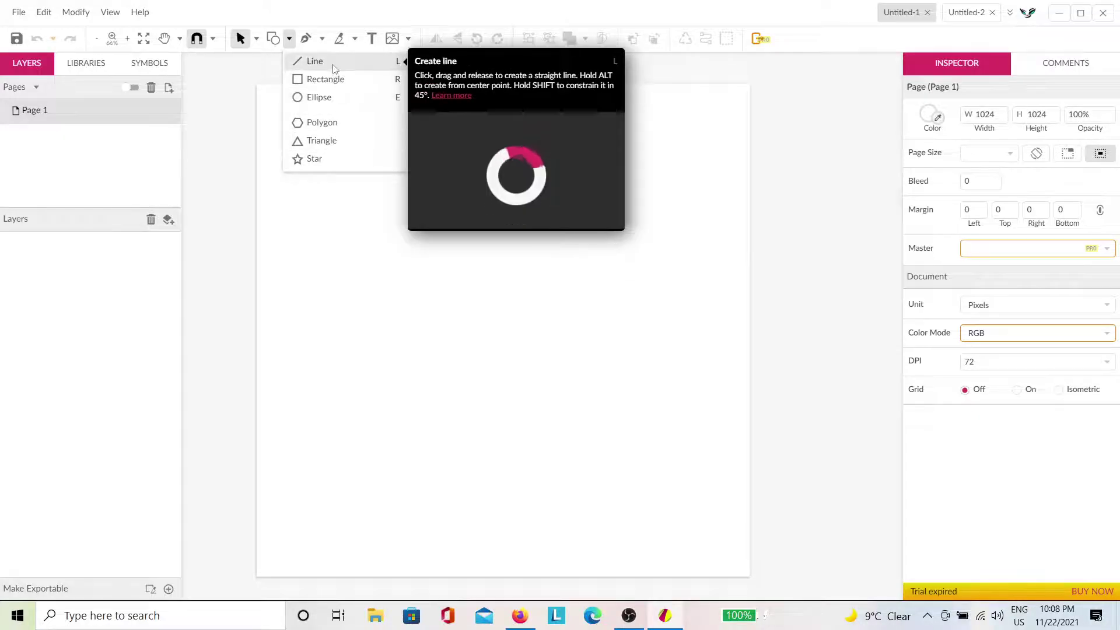
click(323, 40)
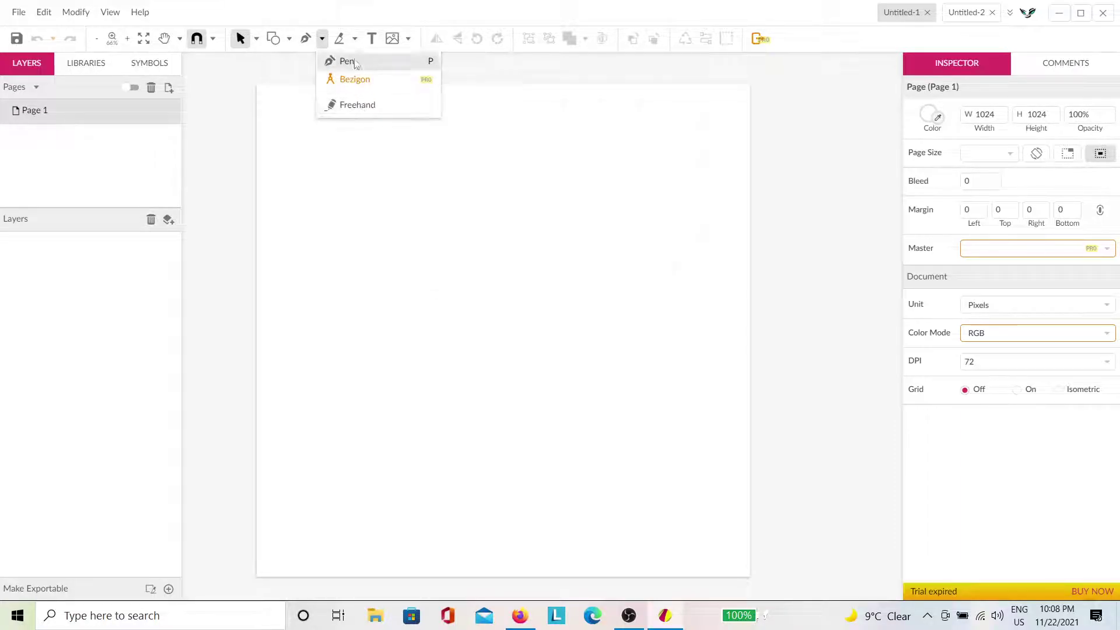
click(355, 39)
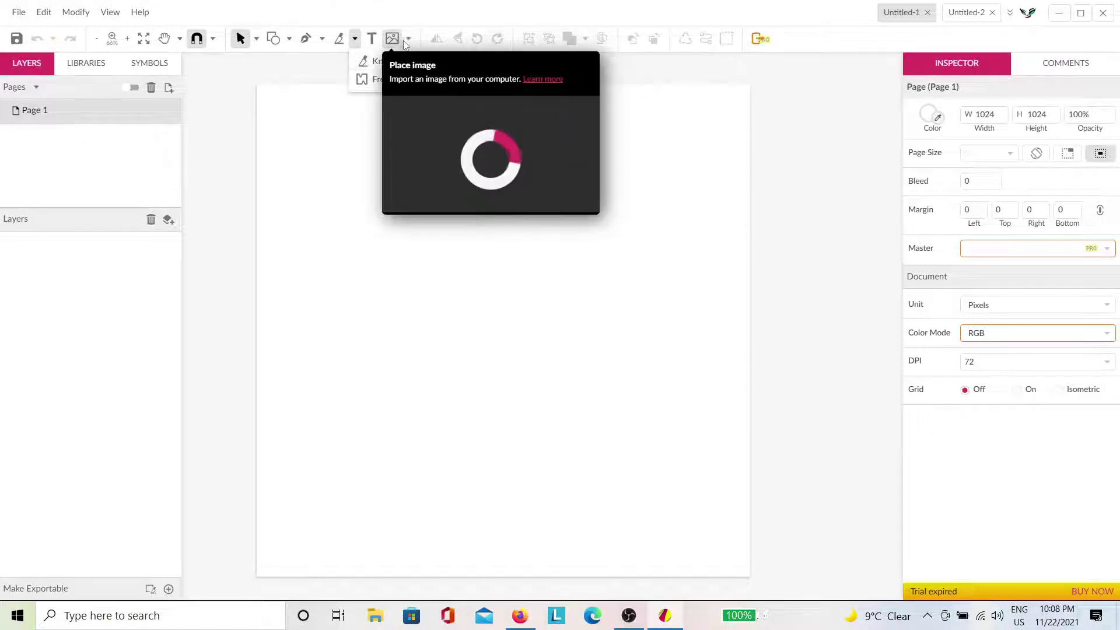
click(409, 39)
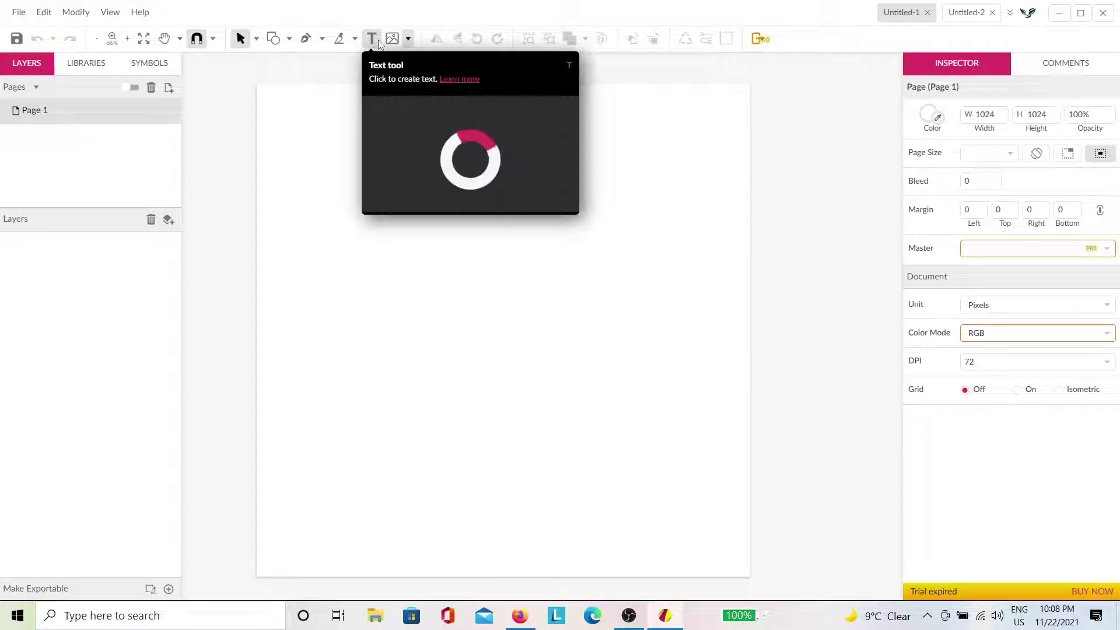
click(352, 117)
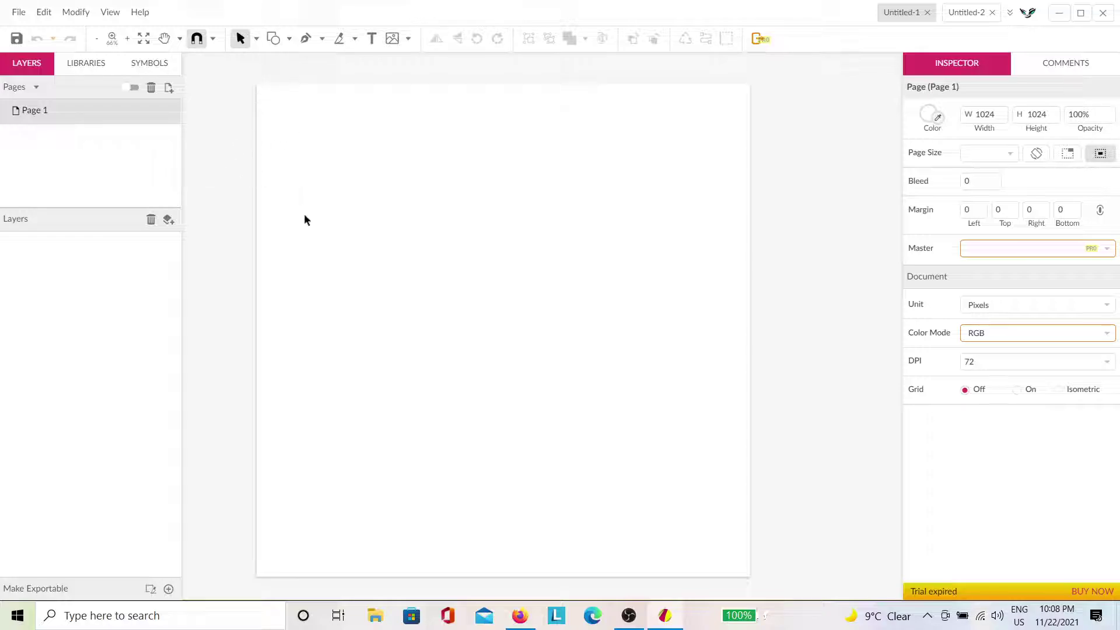
Draw a wide rectangle about 453 × 96 px near the page top, a tall one about 126 × 267 px below, and a thin one about 281 × 41 px.
key(r)
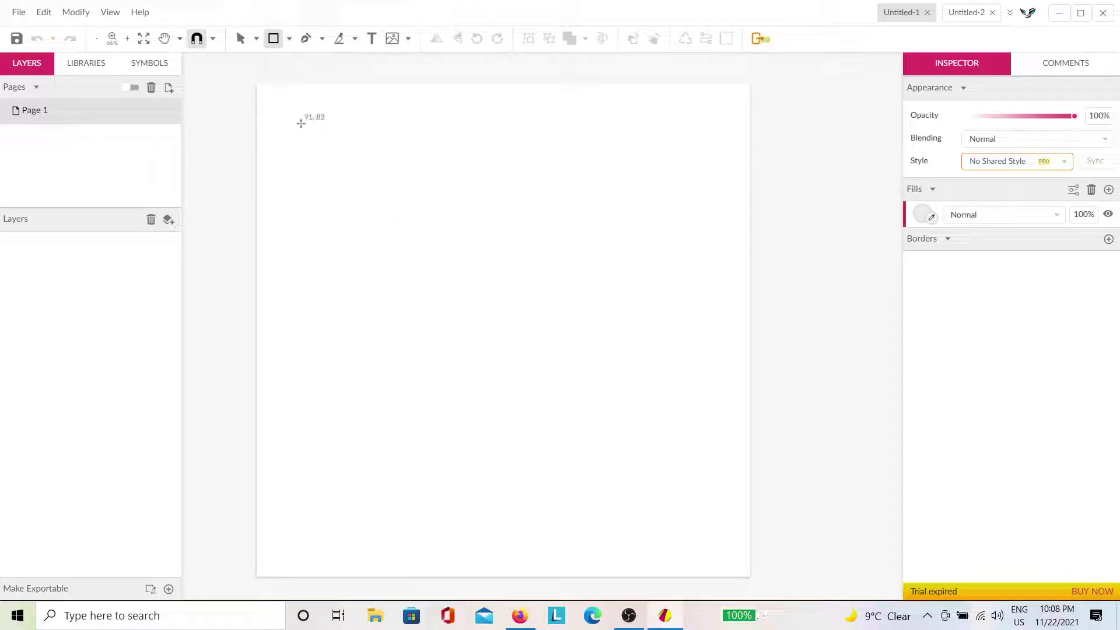
drag(297, 120, 514, 166)
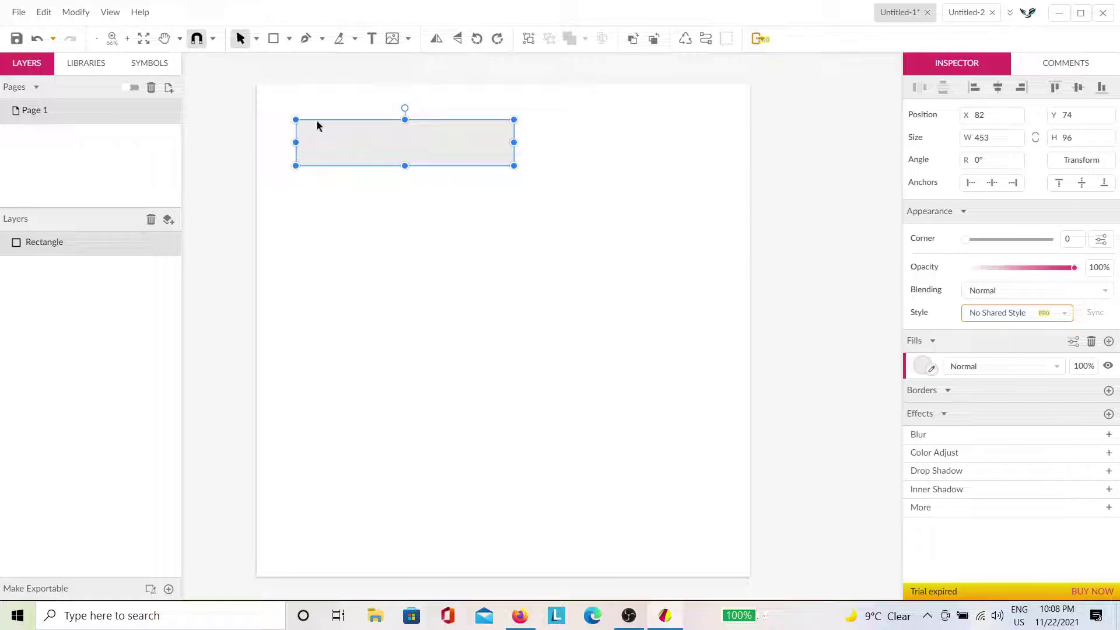
key(r)
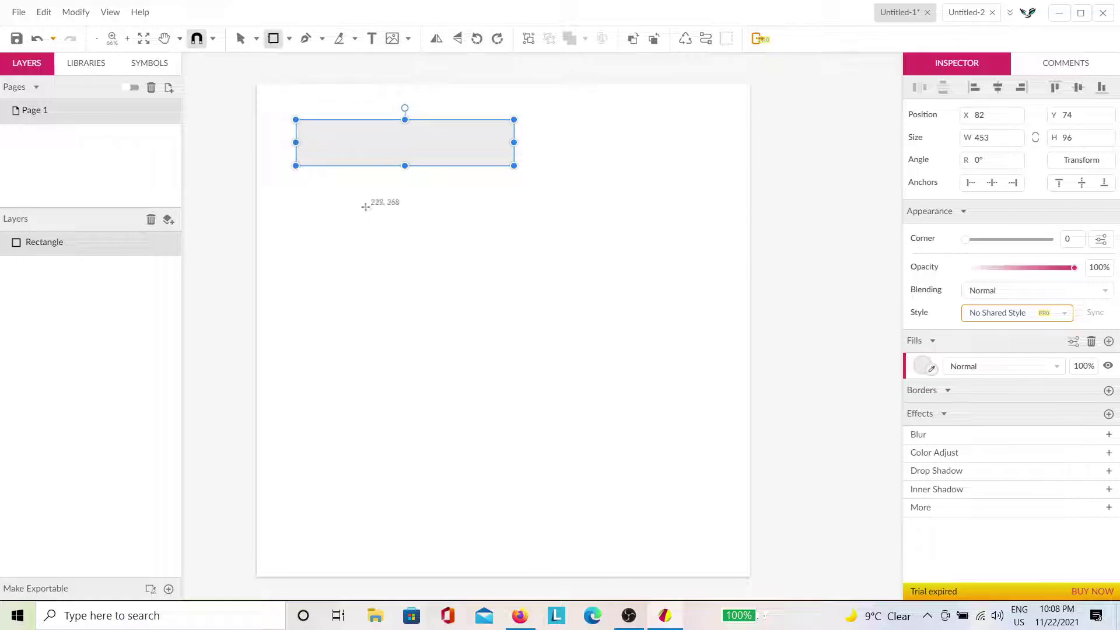
drag(372, 199, 312, 327)
key(r)
drag(387, 182, 524, 210)
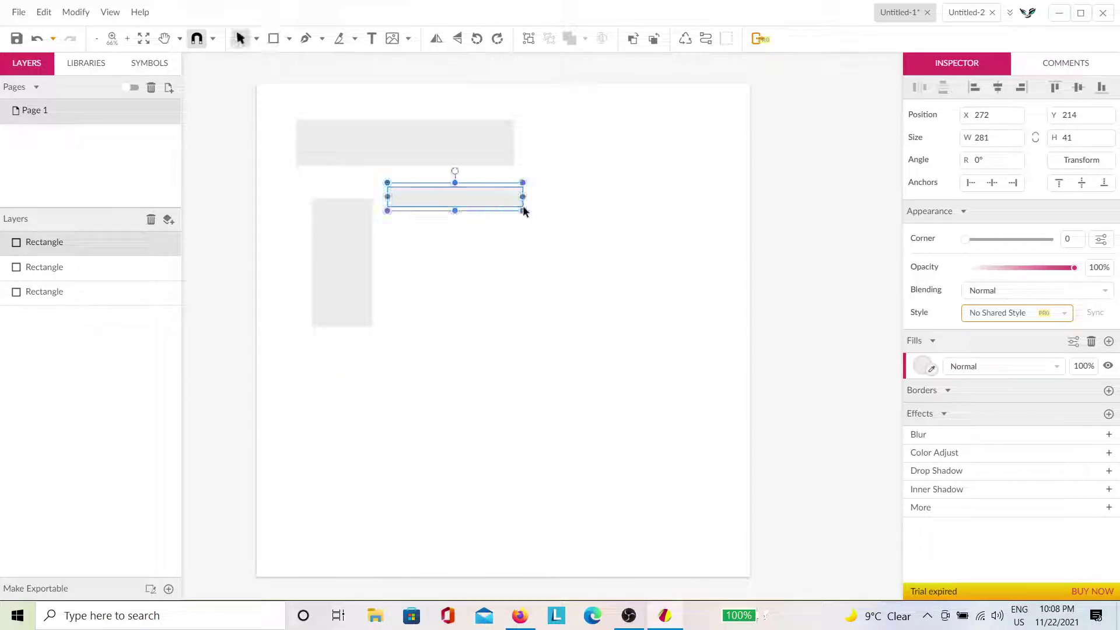
Draw a square about 188 × 188 px below the thin rectangle and deselect it.
click(273, 39)
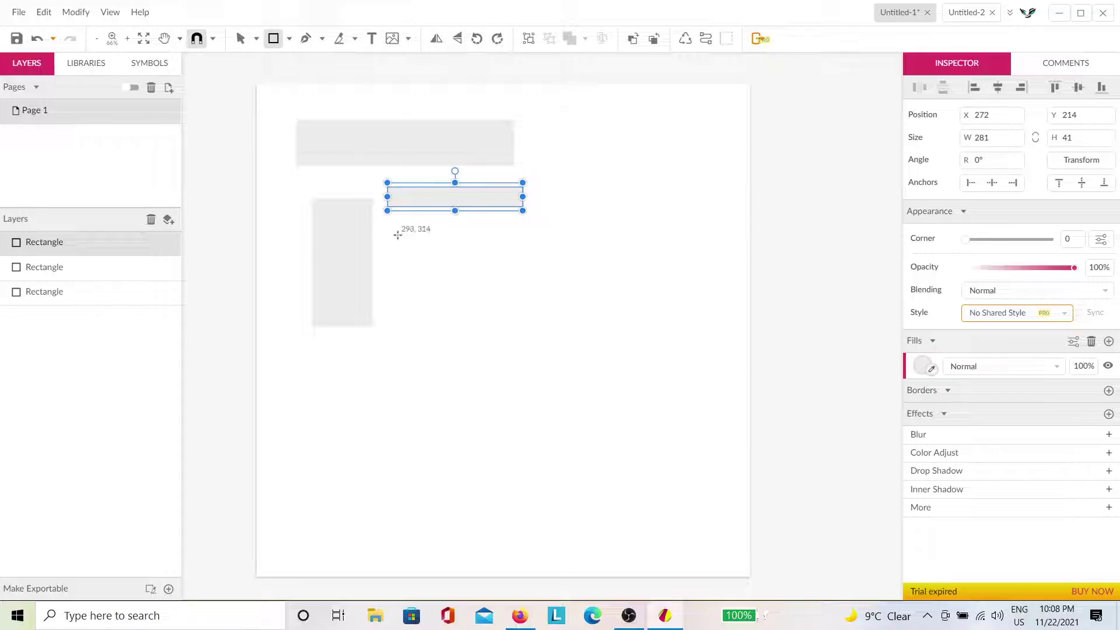
drag(397, 233, 487, 247)
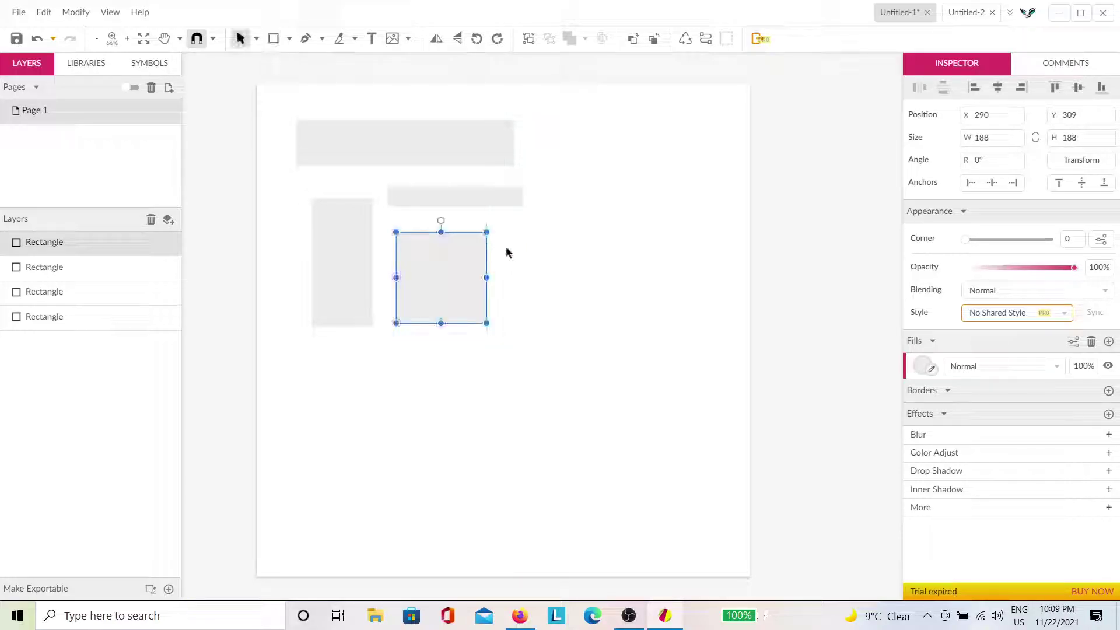
click(556, 240)
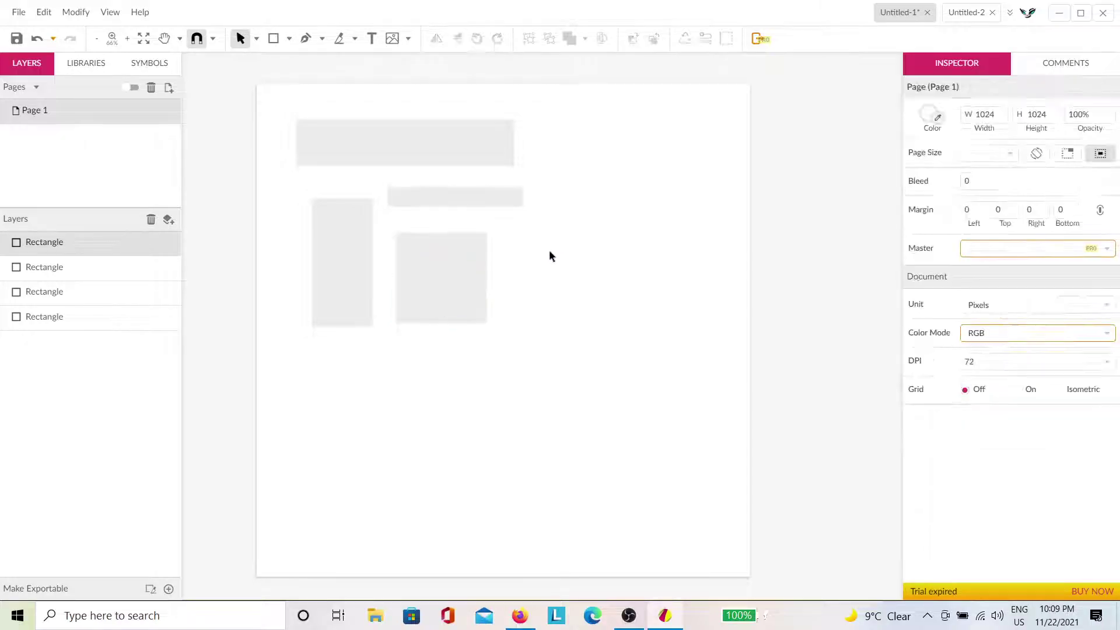
Move the tall rectangle to X 82, Y 194, aligning it with the left edge of the wide rectangle.
click(476, 289)
scroll(391, 271, up, 2)
scroll(510, 307, up, 3)
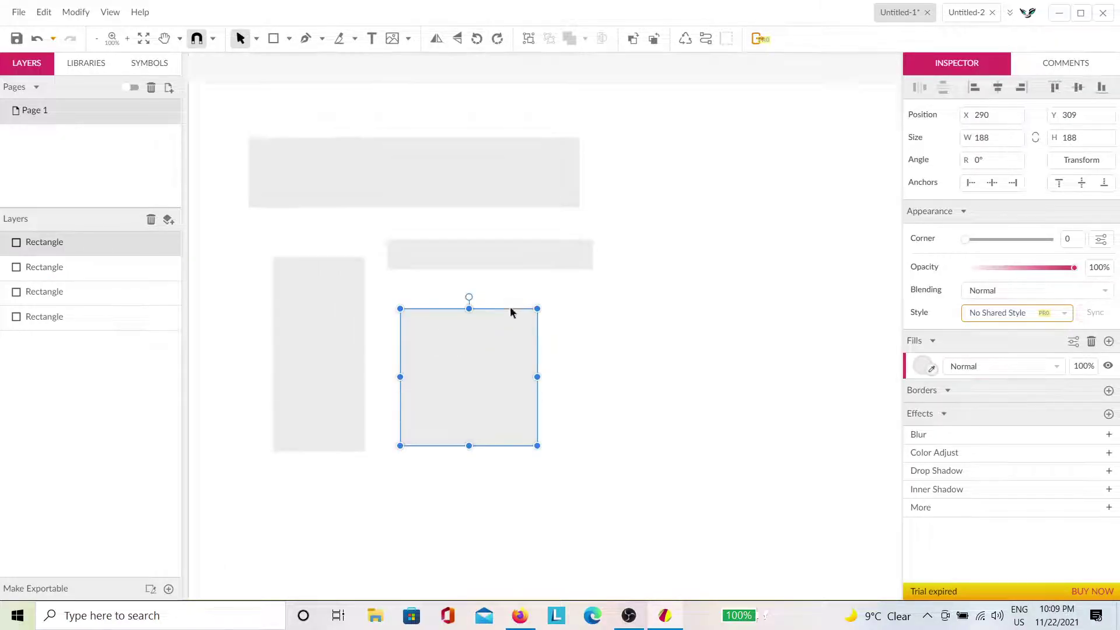
mouse_move(327, 375)
mouse_down()
mouse_move(310, 348)
mouse_move(333, 345)
mouse_move(305, 388)
mouse_move(307, 370)
mouse_move(322, 369)
mouse_up()
click(383, 389)
click(325, 390)
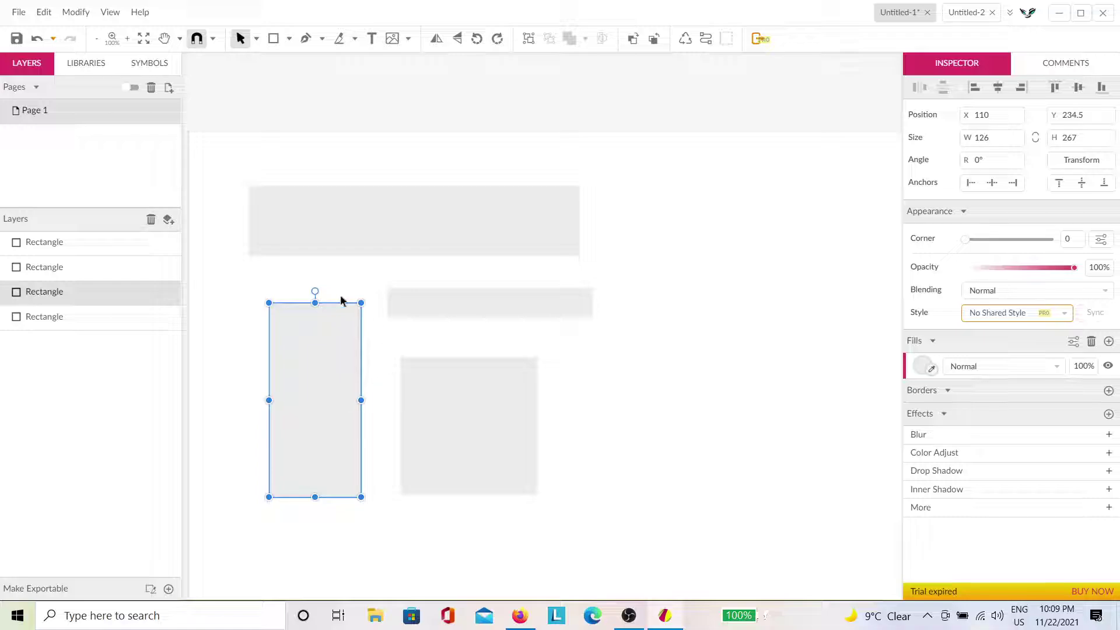
click(379, 355)
click(325, 373)
drag(325, 375, 306, 348)
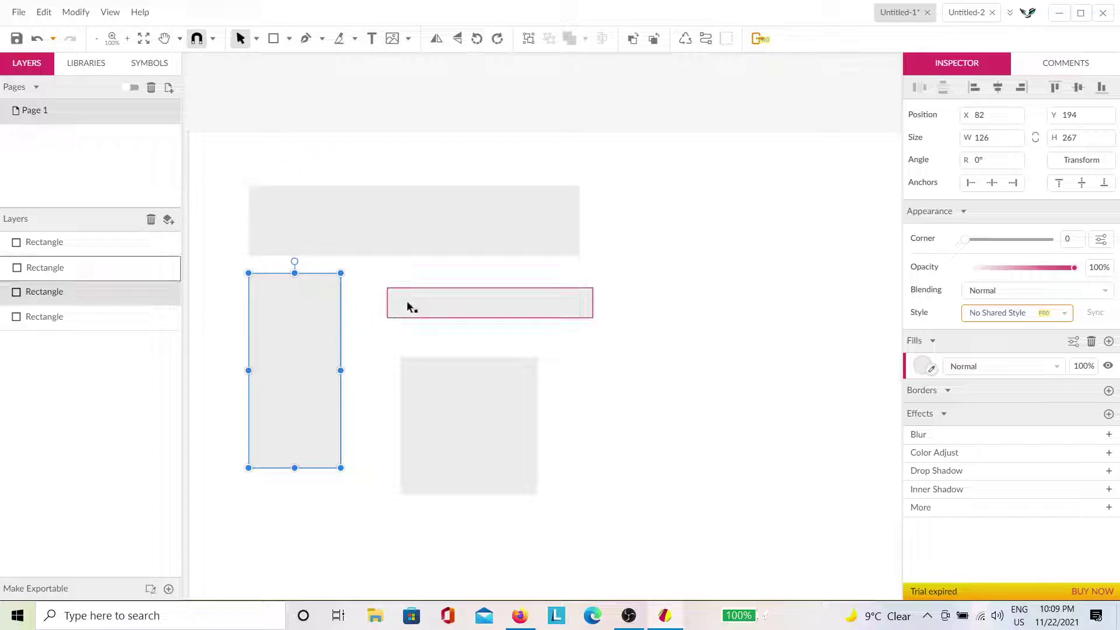
Align the thin rectangle at X 254, Y 194 and the square below it at X 254, Y 273.
mouse_move(446, 309)
mouse_down()
mouse_move(429, 304)
mouse_move(434, 289)
mouse_move(443, 294)
mouse_up()
drag(449, 391, 439, 380)
click(527, 381)
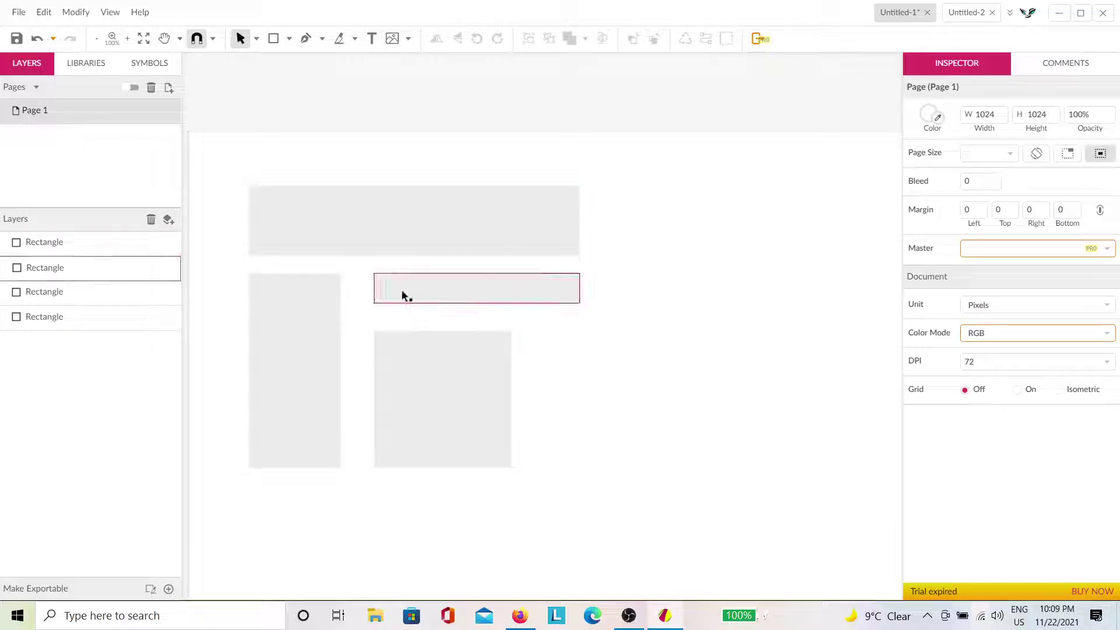
Fill the wide rectangle with teal #009393 after trying muted red, yellow and cyan fills.
scroll(290, 275, up, 1)
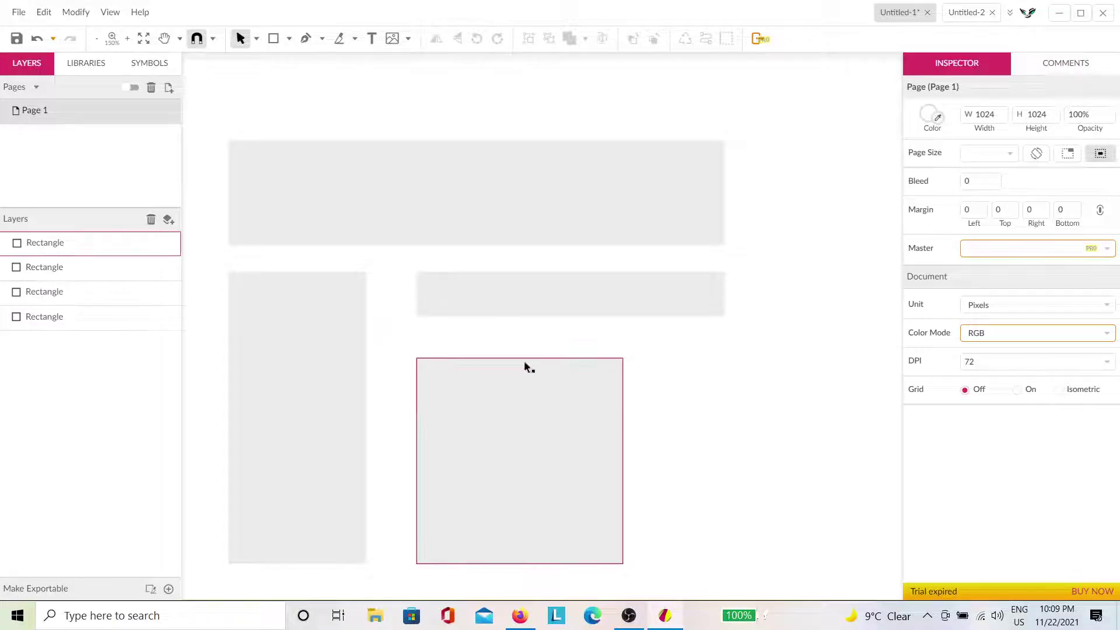
key(h)
drag(739, 440, 749, 411)
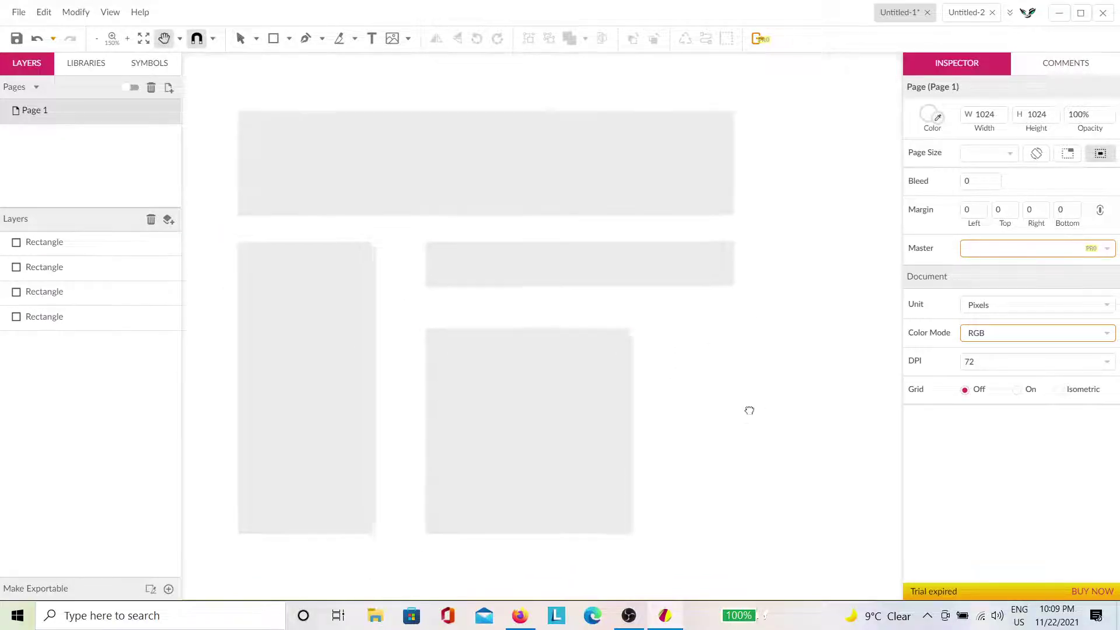
scroll(749, 411, up, 1)
key(v)
click(624, 227)
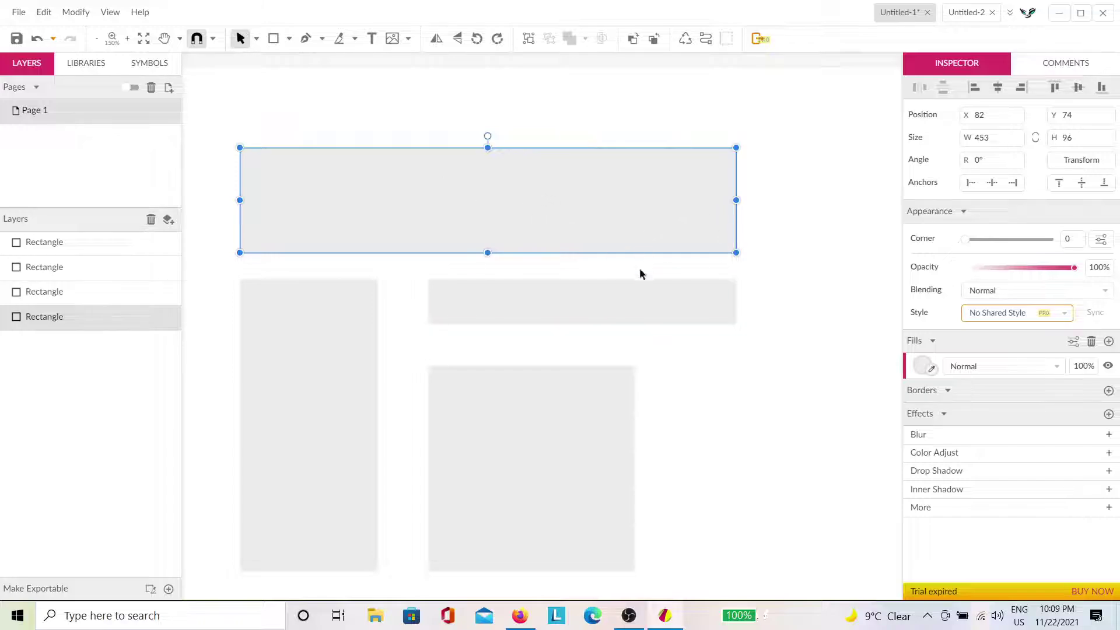
click(921, 371)
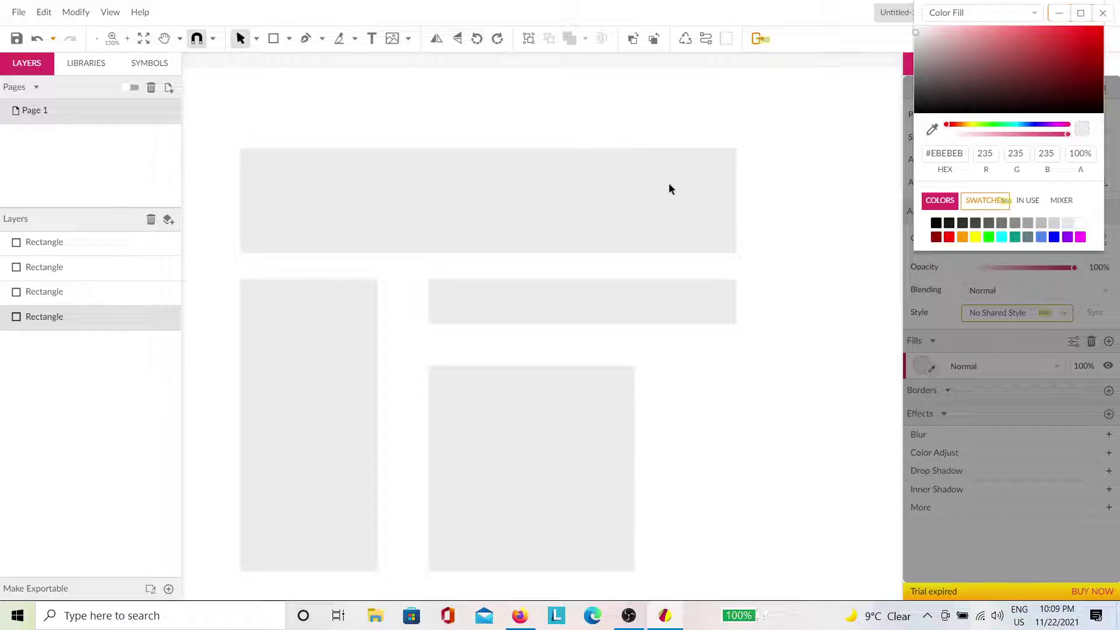
click(981, 52)
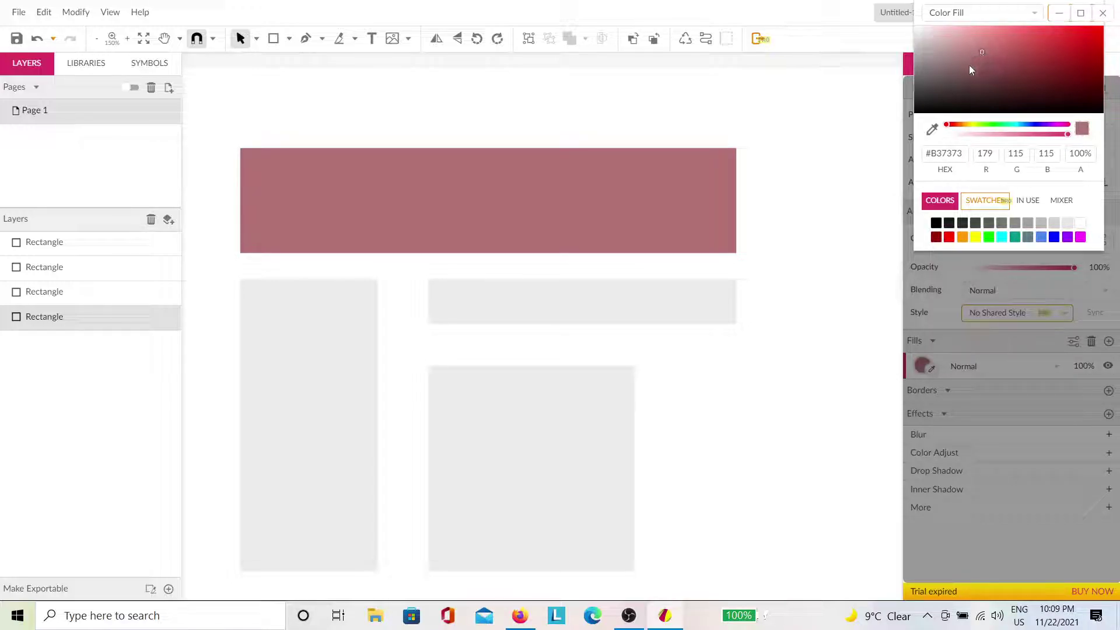
click(976, 238)
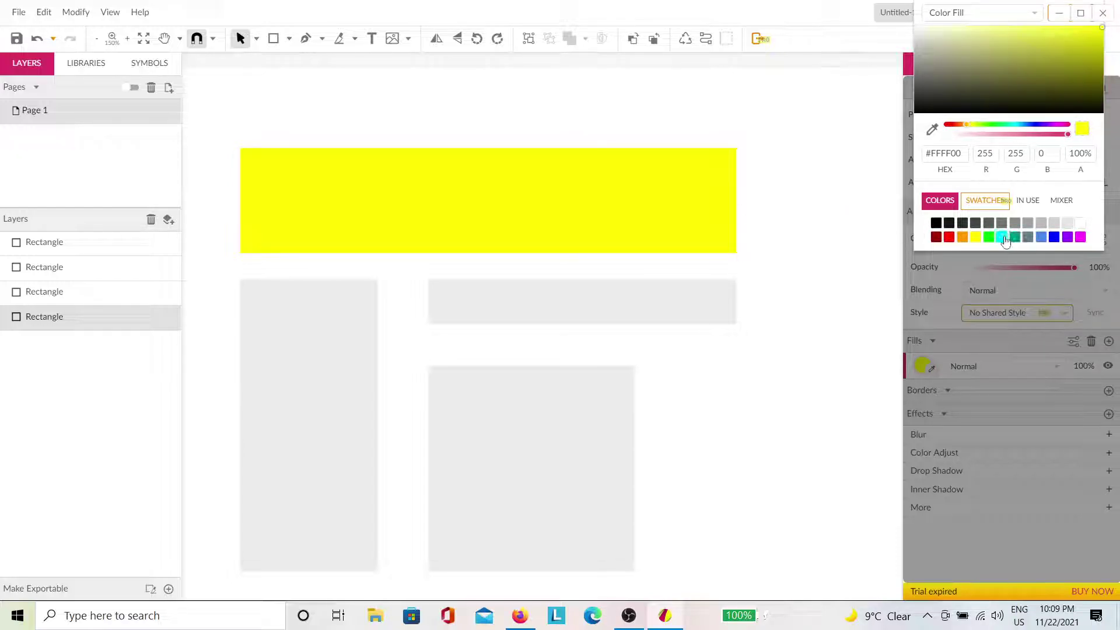
click(1004, 239)
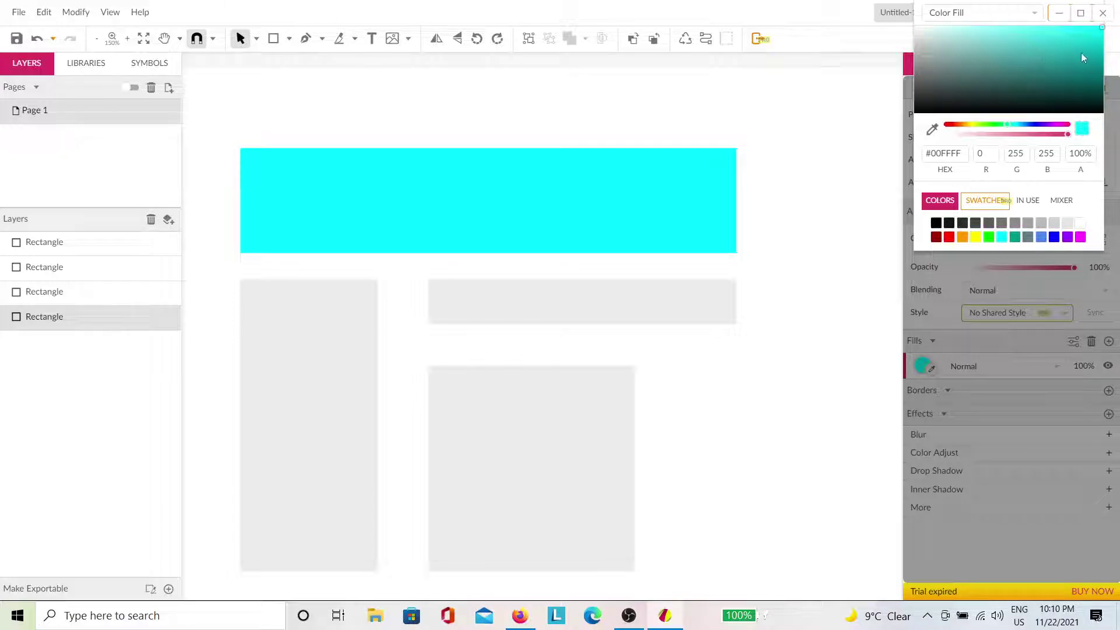
mouse_move(1083, 57)
mouse_down()
mouse_move(1078, 69)
mouse_move(999, 19)
mouse_move(972, 27)
mouse_move(980, 54)
mouse_move(1114, 62)
mouse_move(988, 12)
mouse_move(1034, 10)
mouse_move(1102, 82)
mouse_move(1102, 63)
mouse_up()
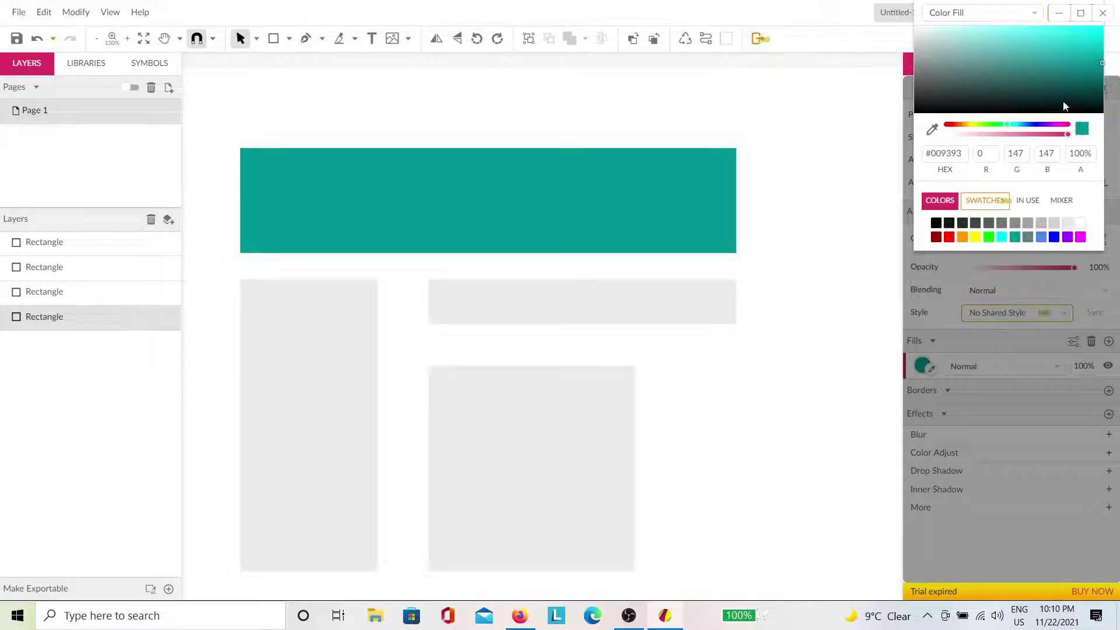
Fill the thin horizontal rectangle with light red #FF6464.
click(702, 312)
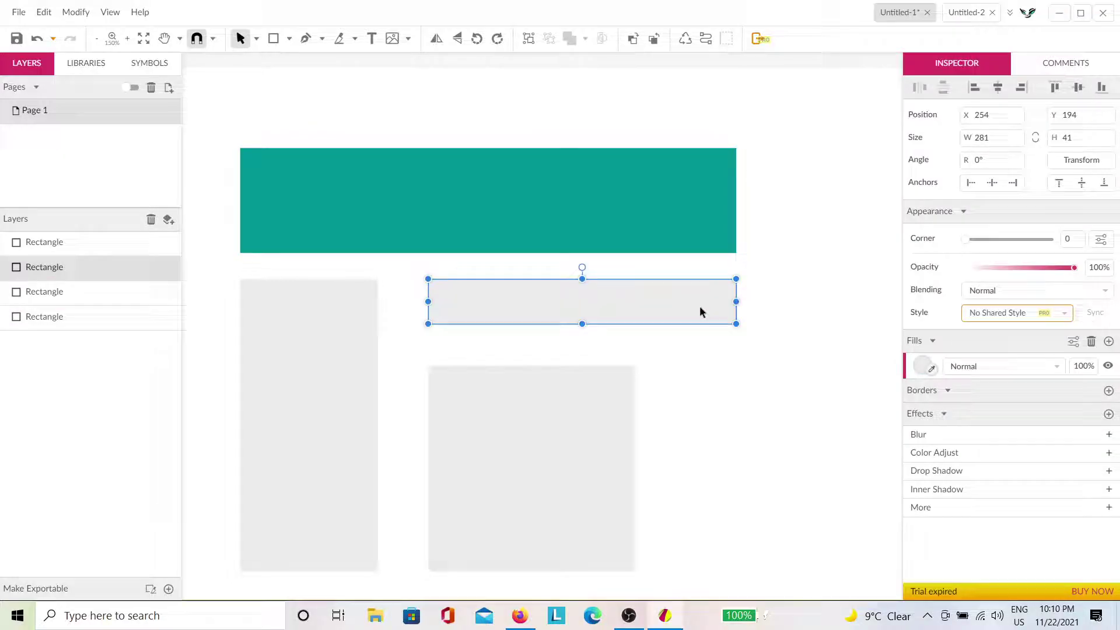
click(920, 367)
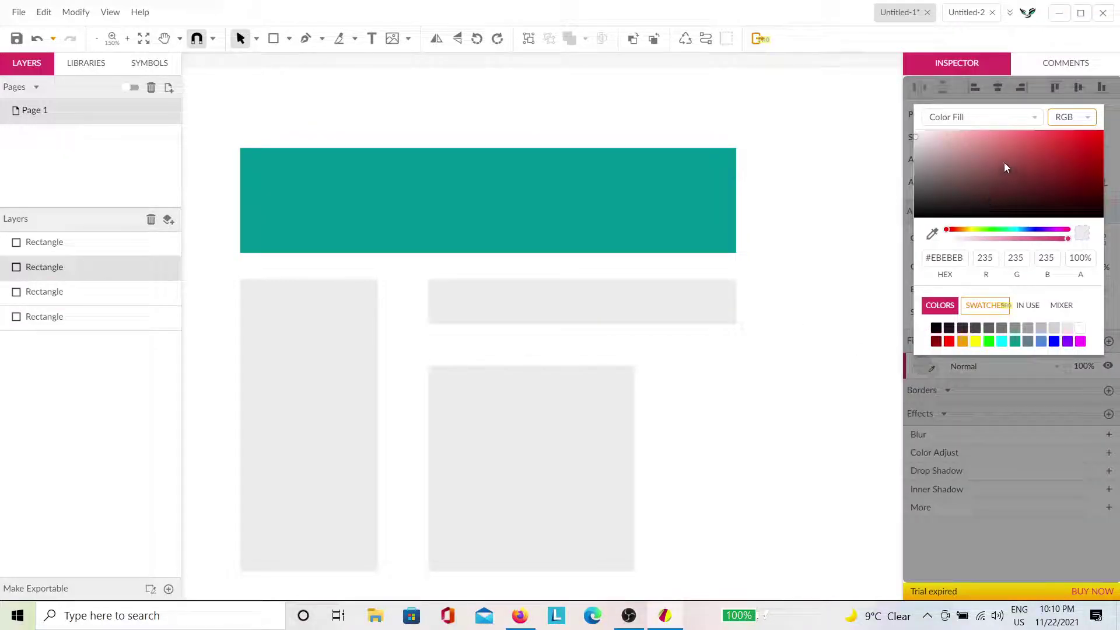
mouse_move(1003, 162)
mouse_down()
mouse_move(987, 107)
mouse_move(1030, 115)
mouse_up()
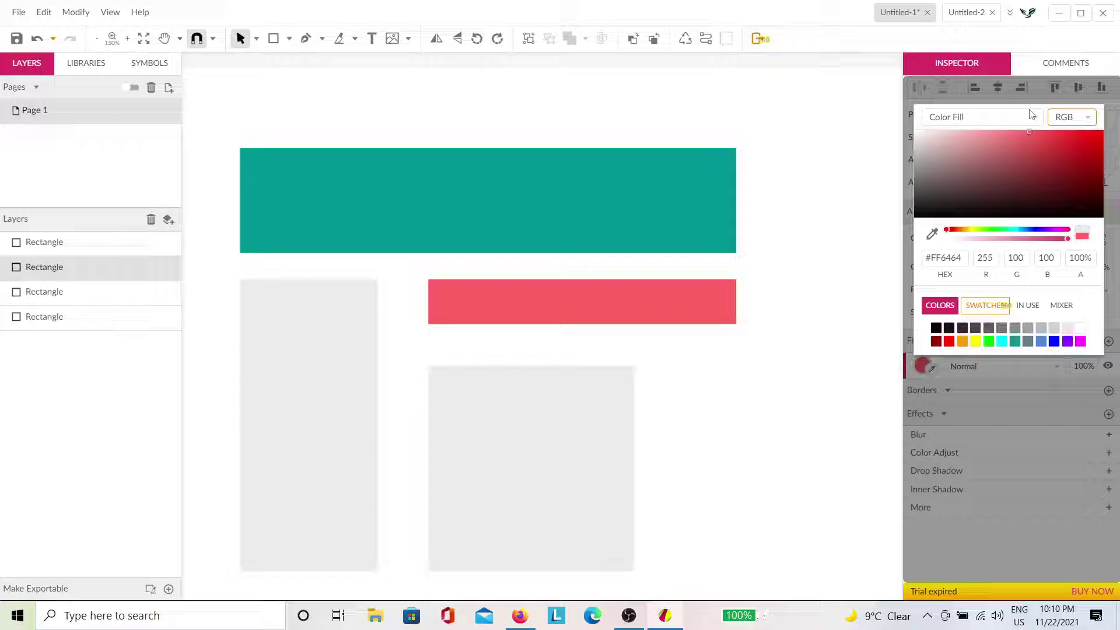
Fill the square with light cyan #60FFFA, adjusting the shade first and the hue second.
click(628, 460)
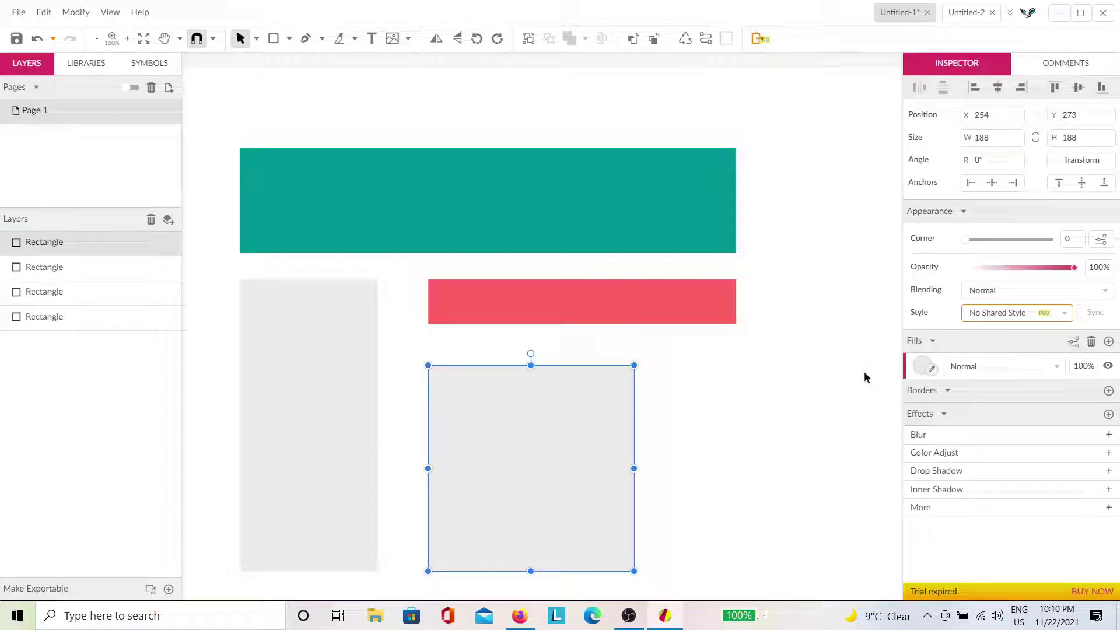
click(921, 365)
drag(1008, 172, 1032, 132)
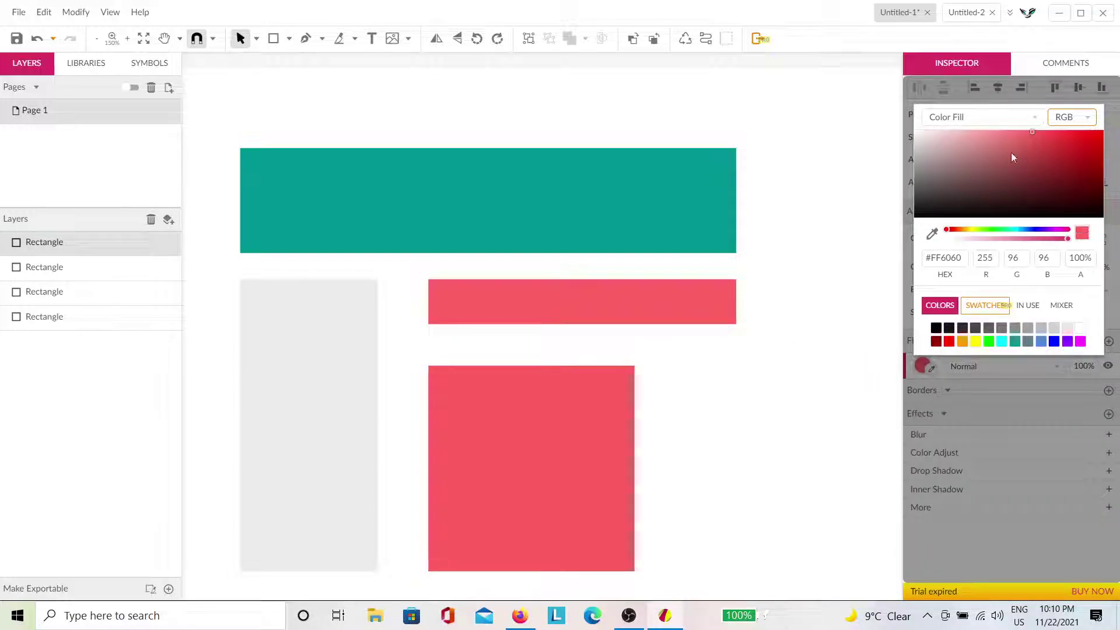
mouse_move(990, 231)
mouse_down()
mouse_move(1016, 229)
mouse_move(1006, 230)
mouse_up()
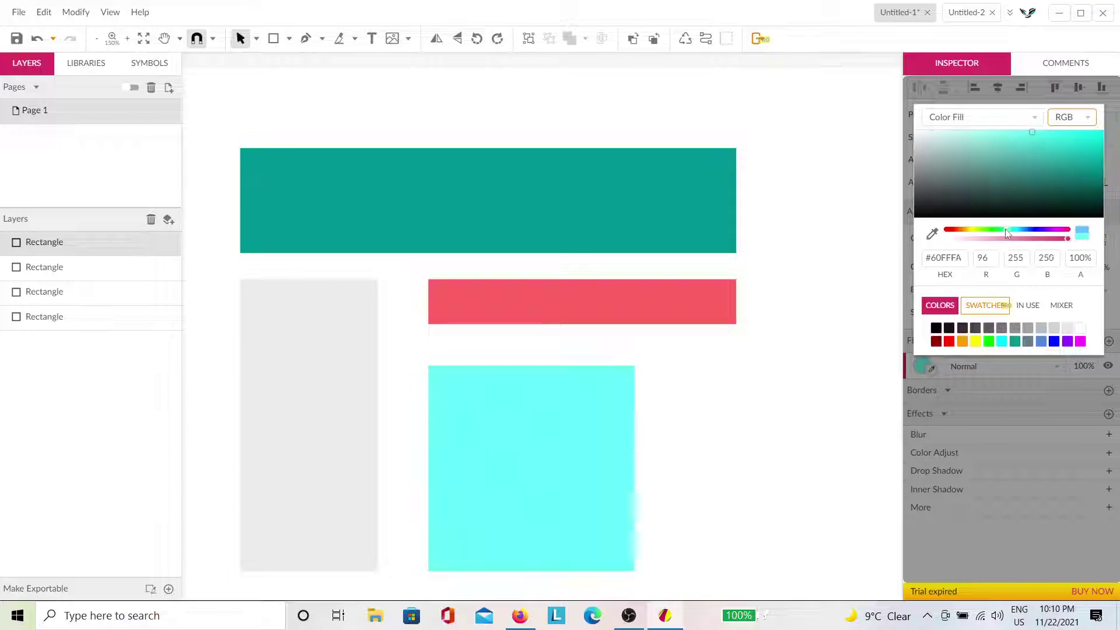
click(757, 391)
Fill the tall vertical rectangle with blue-violet #686FCA.
click(345, 448)
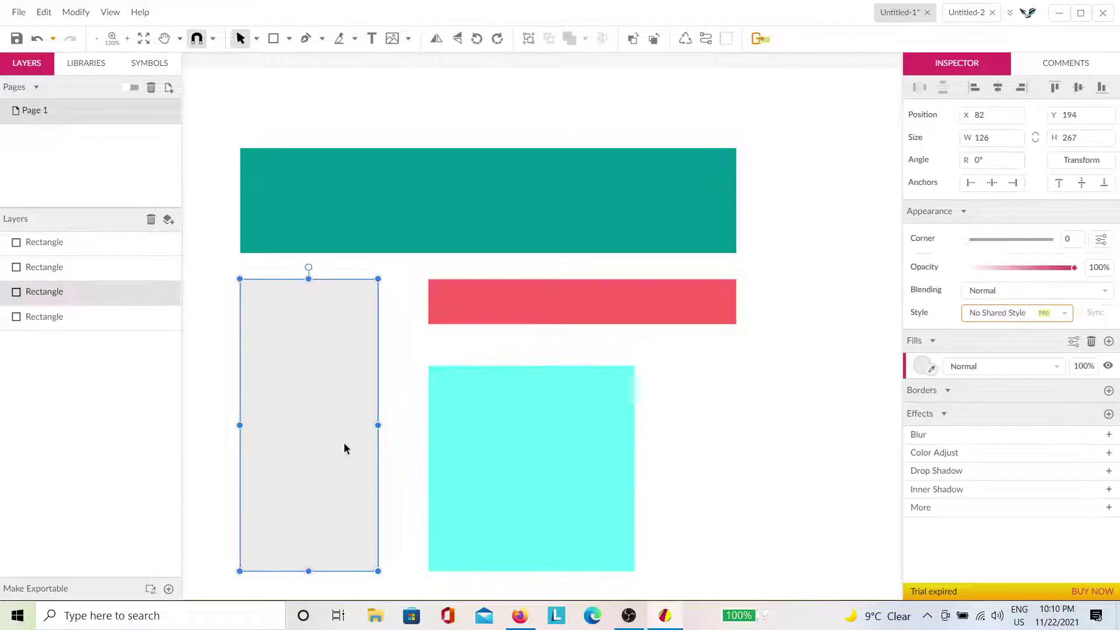
click(925, 365)
drag(999, 165, 1005, 148)
click(1025, 230)
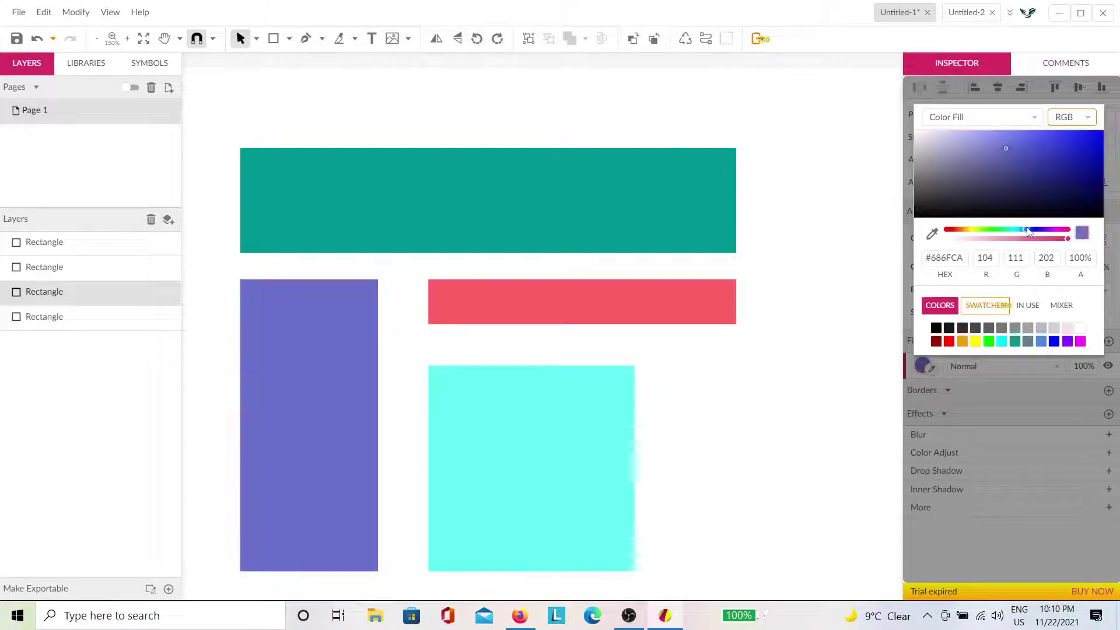
Draw an ellipse about 98 by 161 px beside the wide teal rectangle, its top level with the rectangle's upper edge.
click(775, 355)
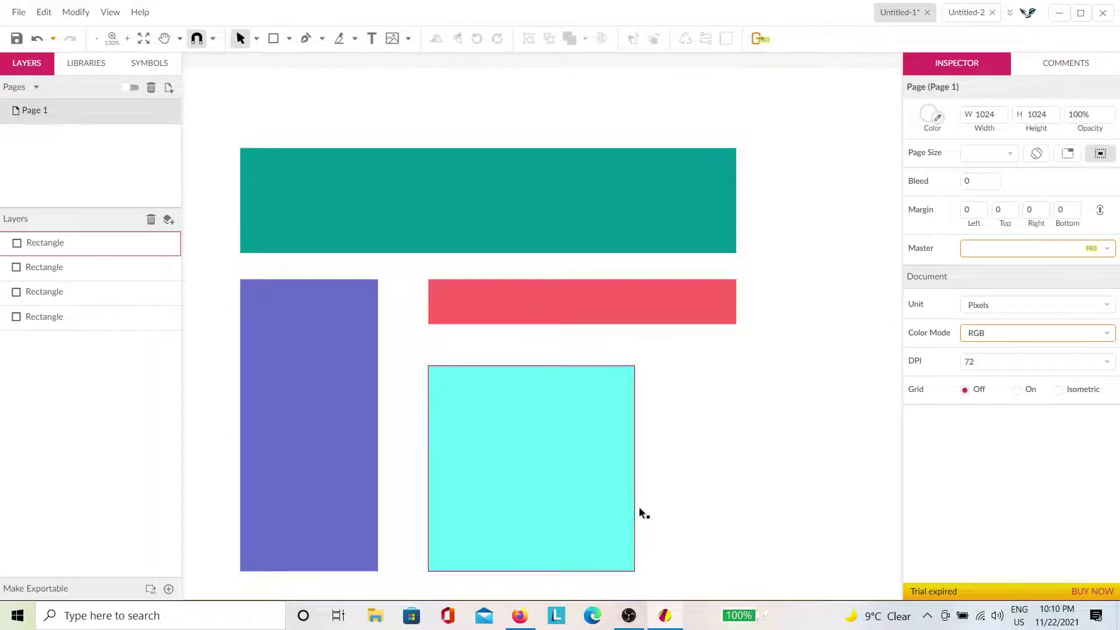
drag(647, 484, 673, 409)
drag(751, 374, 699, 395)
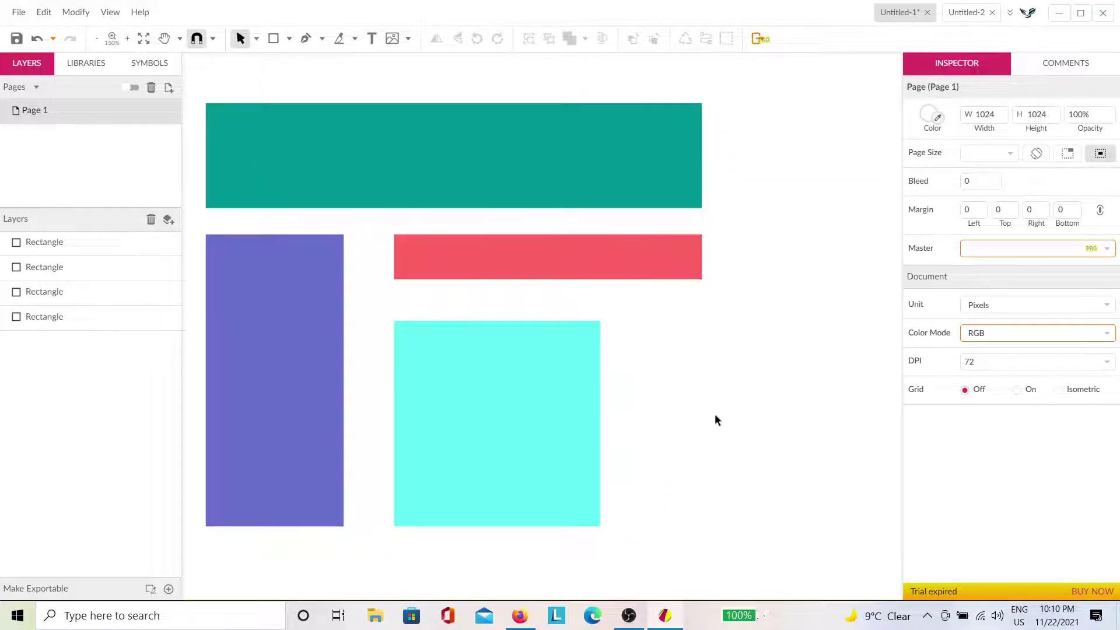
key(space)
drag(585, 417, 478, 417)
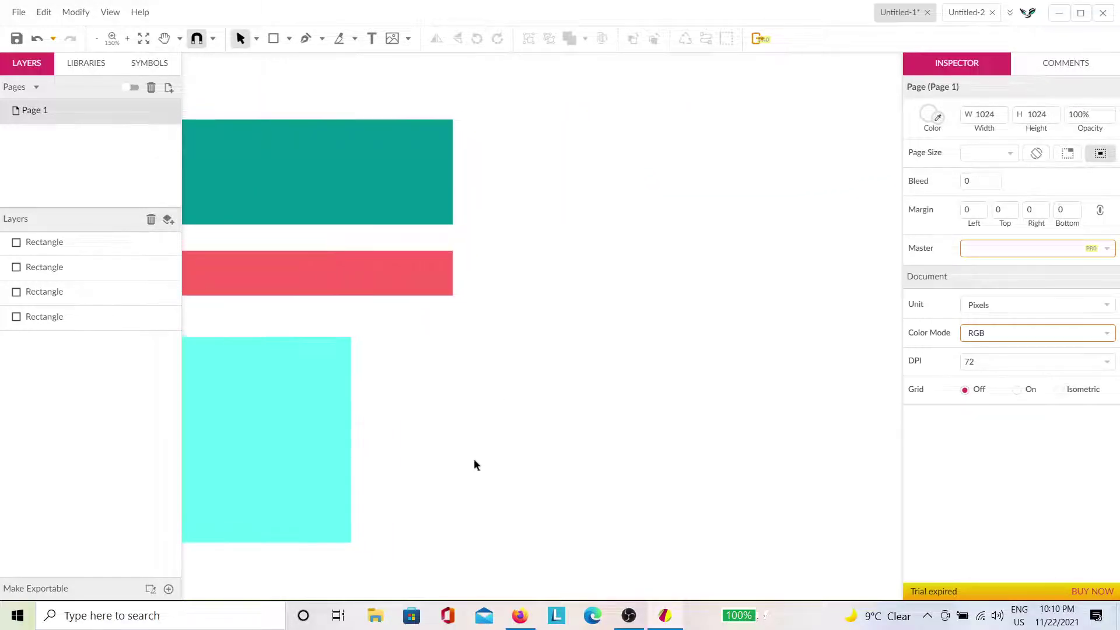
scroll(562, 413, up, 3)
scroll(563, 413, right, 2)
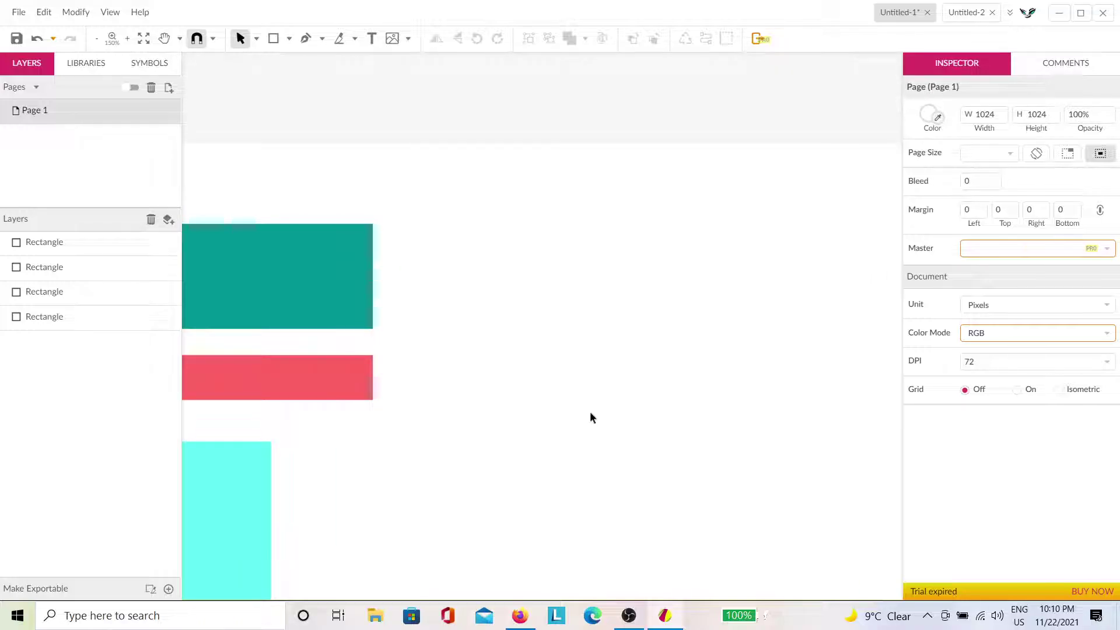
scroll(589, 413, down, 3)
key(e)
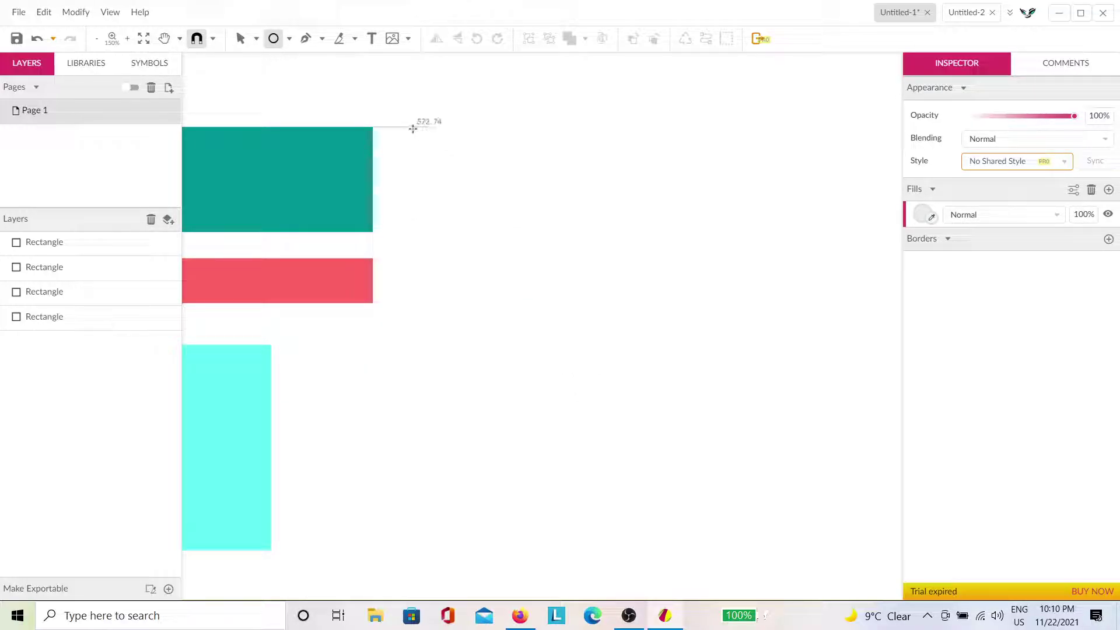
drag(412, 126, 520, 302)
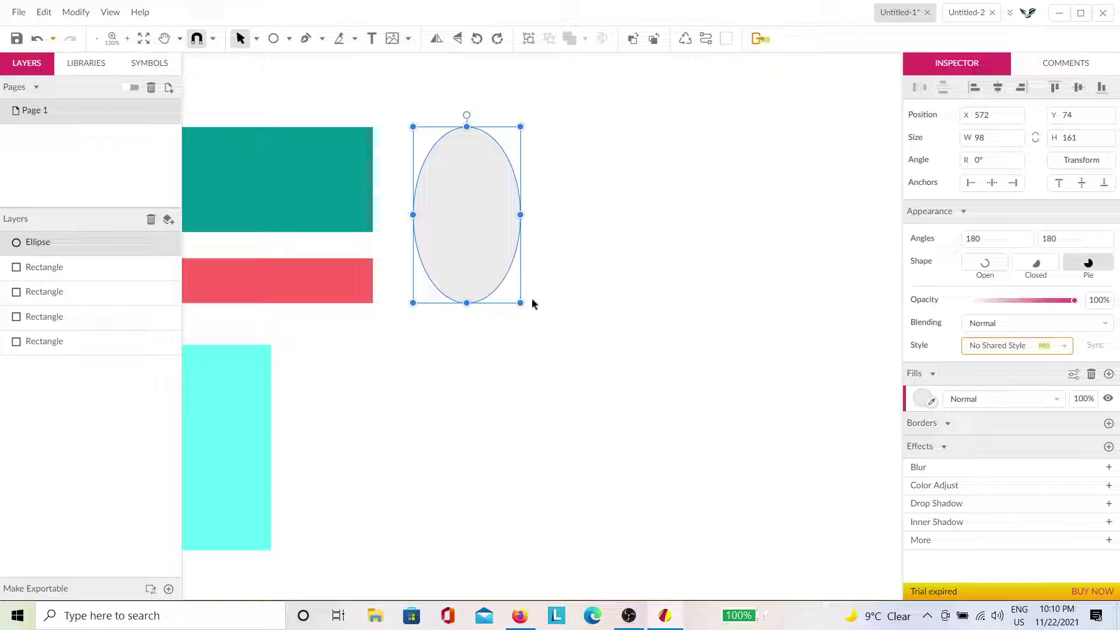
click(622, 289)
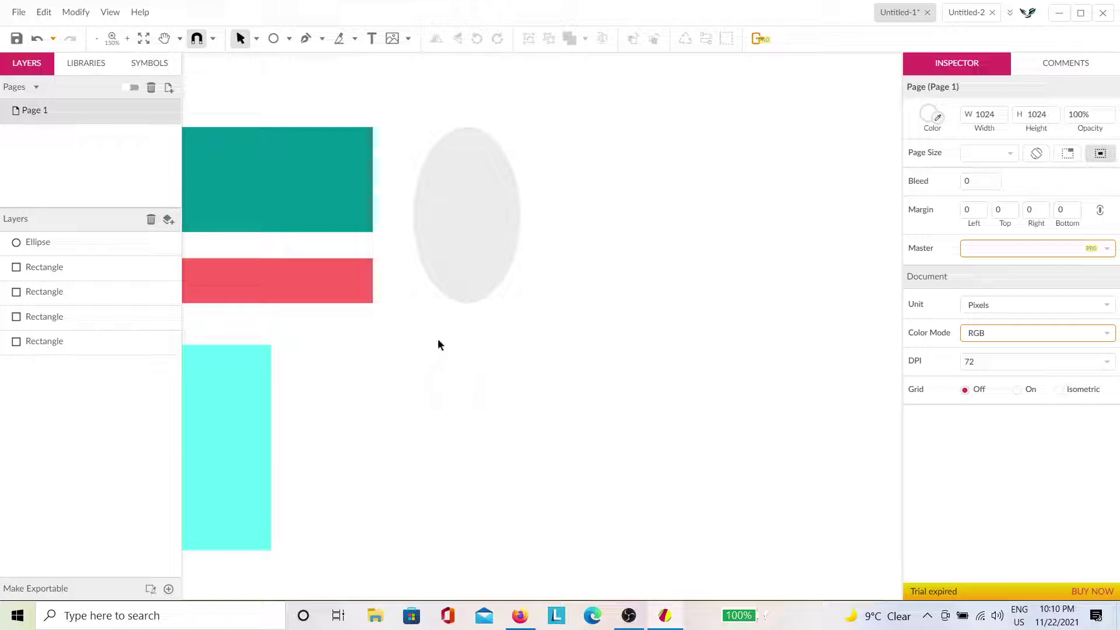
Look over the ellipse and the four rectangles by scrolling in both directions and zooming out to 100%.
drag(397, 270, 557, 389)
scroll(561, 376, down, 2)
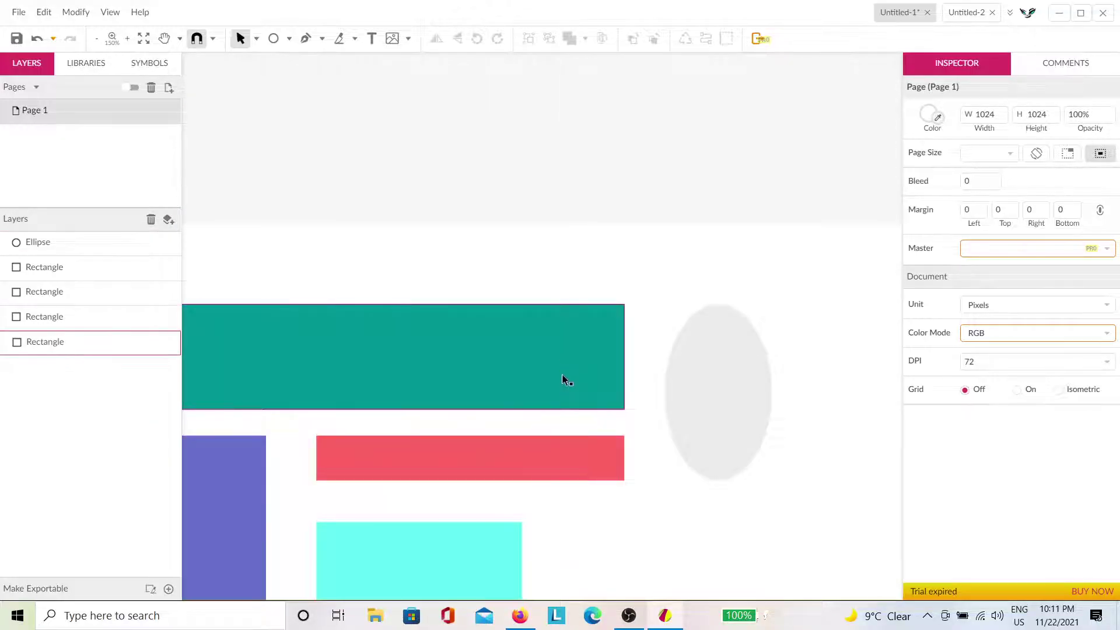
scroll(574, 364, right, 2)
scroll(567, 366, down, 5)
scroll(562, 374, up, 3)
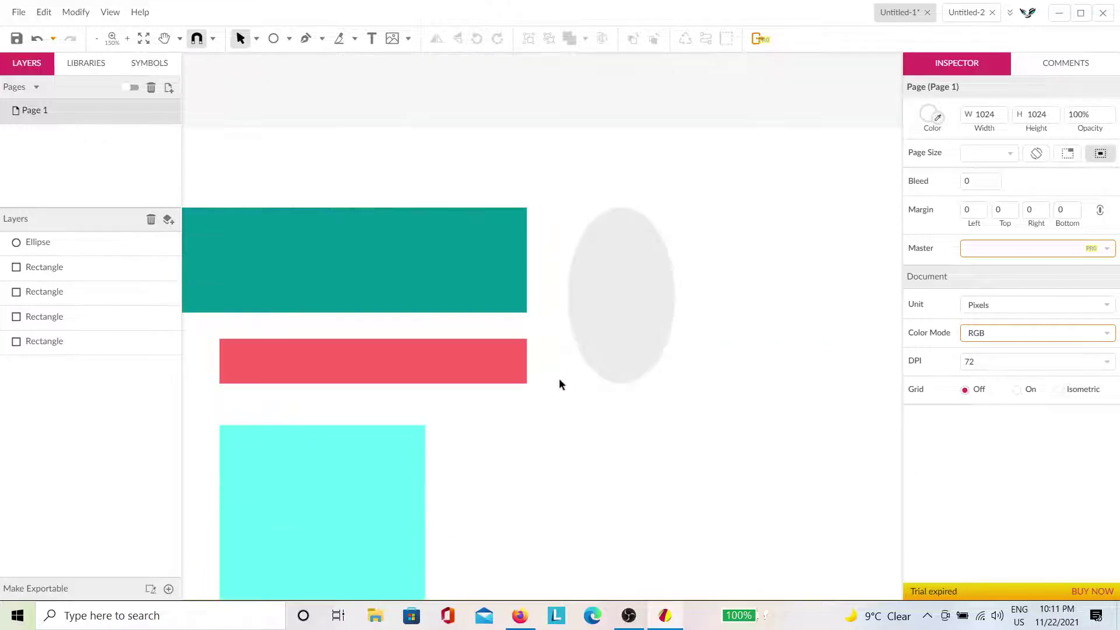
scroll(560, 374, down, 3)
scroll(560, 371, up, 3)
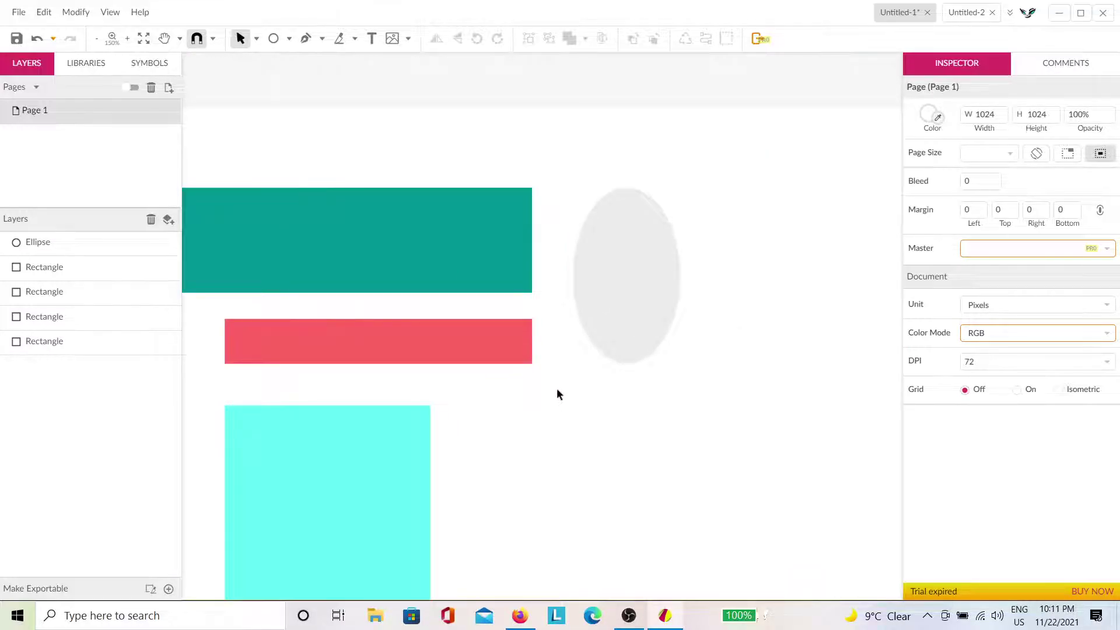
drag(509, 435, 698, 365)
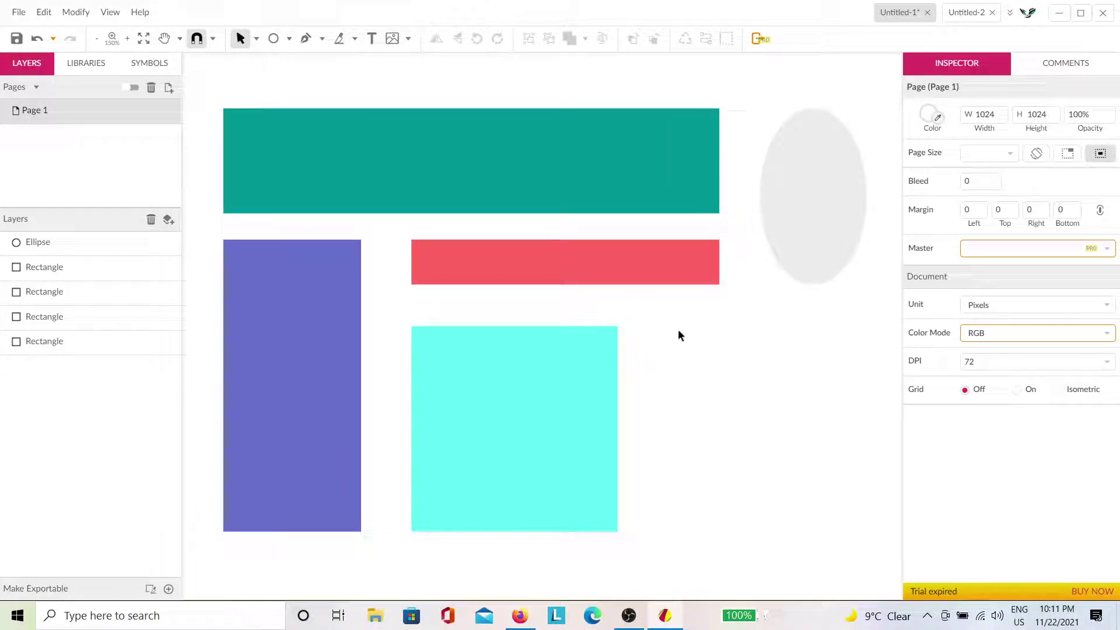
scroll(718, 403, down, 1)
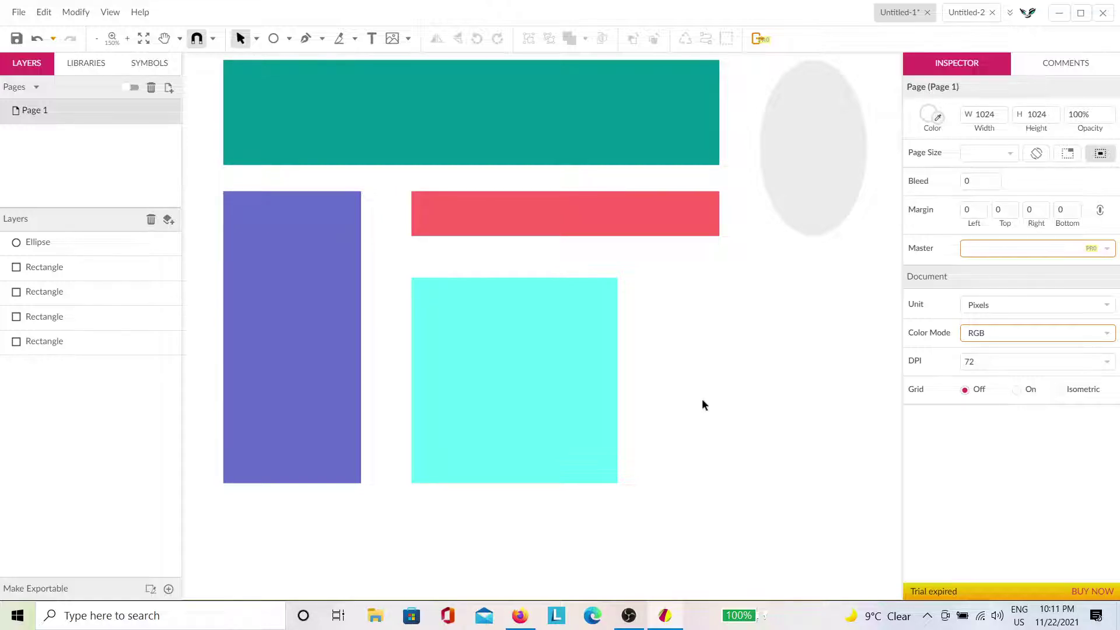
scroll(714, 399, left, 5)
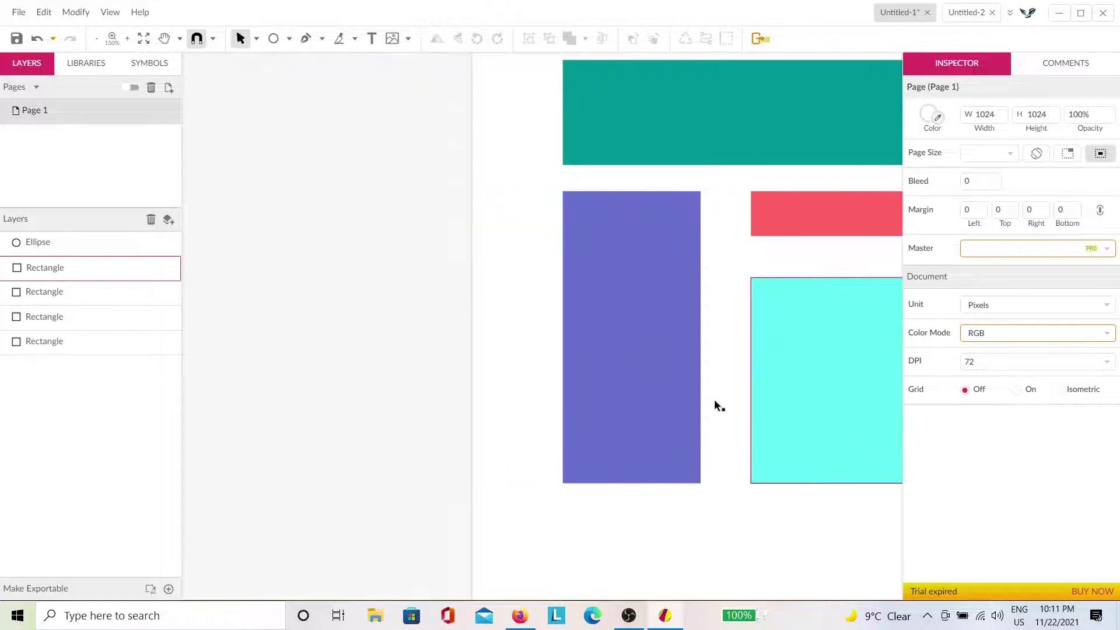
scroll(714, 399, right, 8)
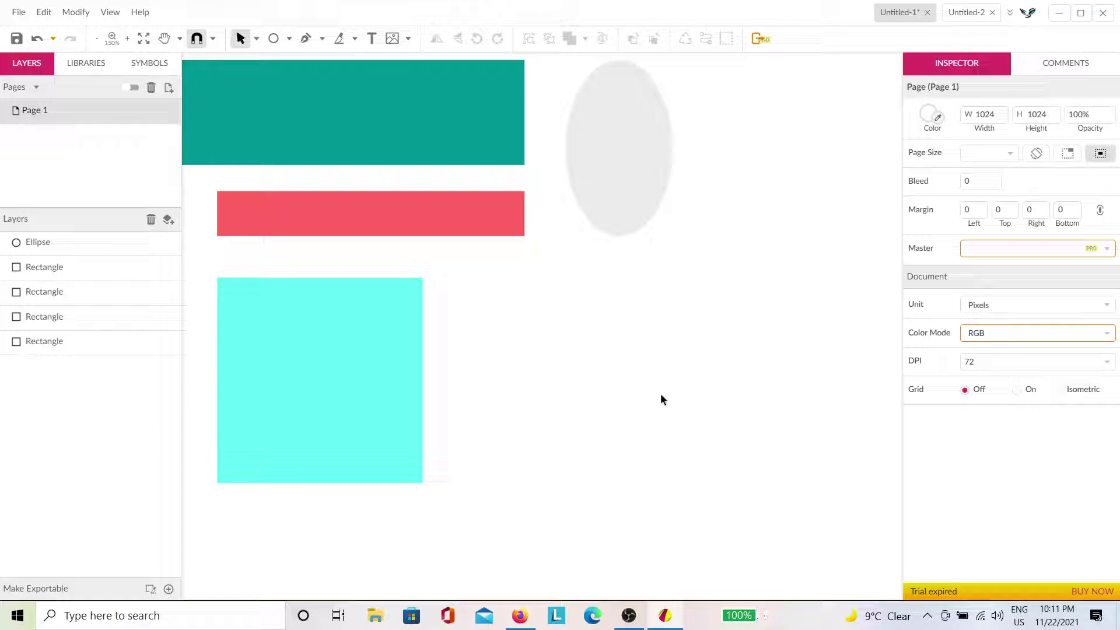
scroll(548, 364, down, 2)
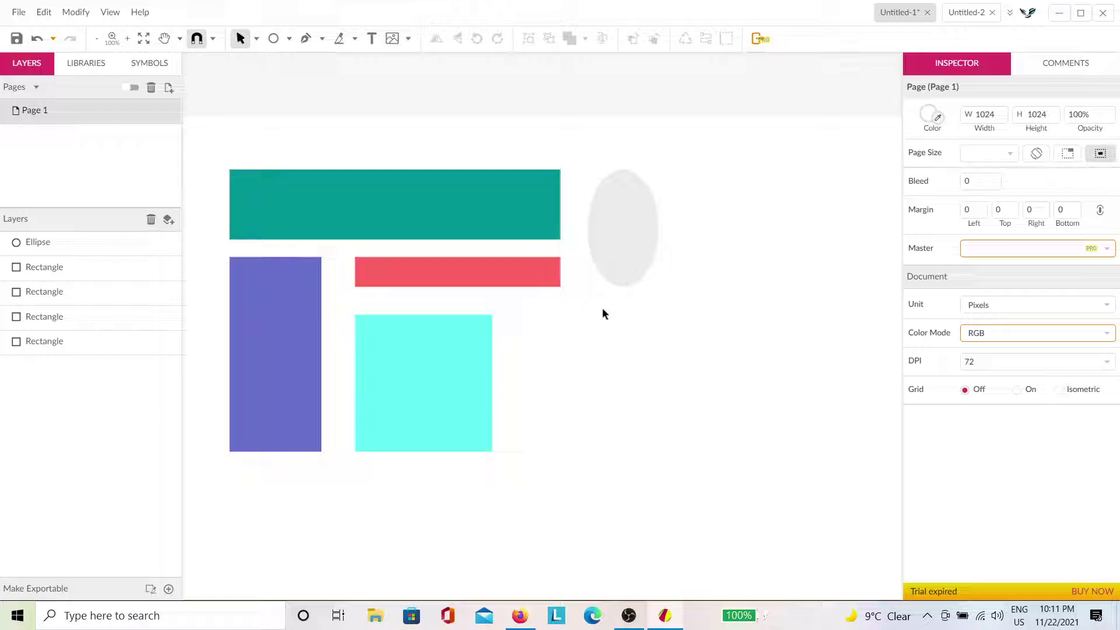
Inspect the page layout by panning with the Hand tool, alternating it with the Pointer tool.
key(h)
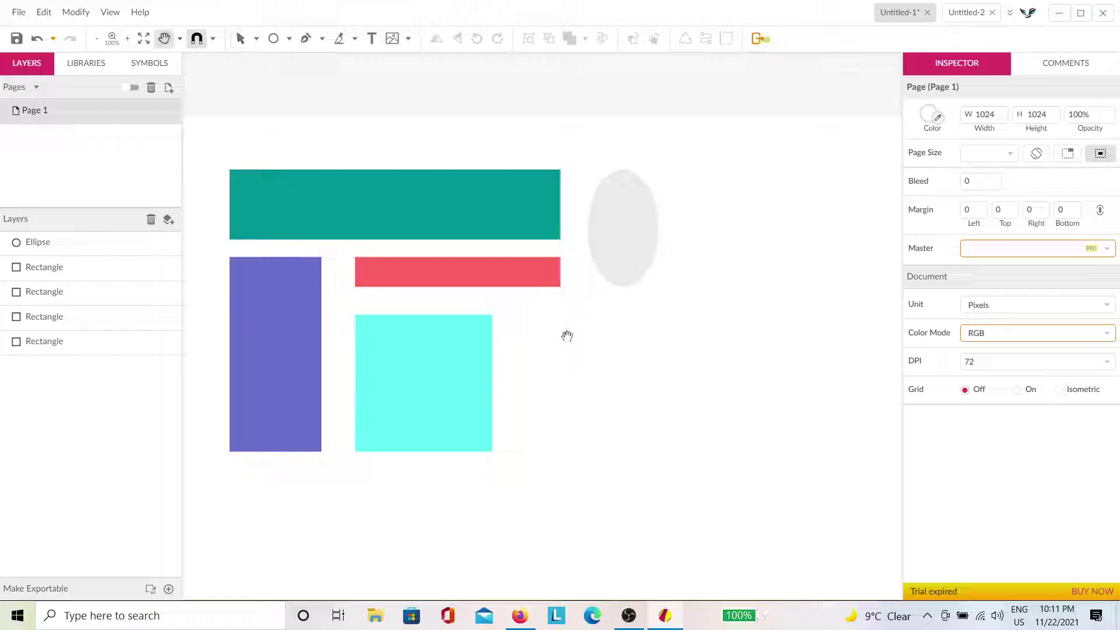
drag(567, 336, 650, 350)
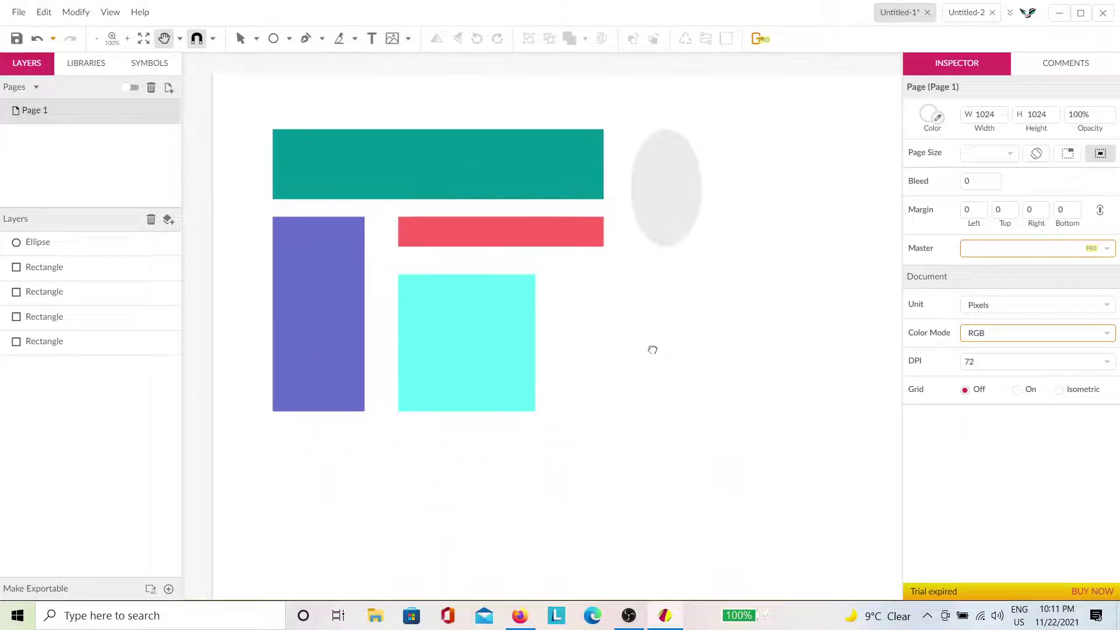
key(v)
key(h)
drag(583, 286, 577, 330)
key(v)
click(486, 301)
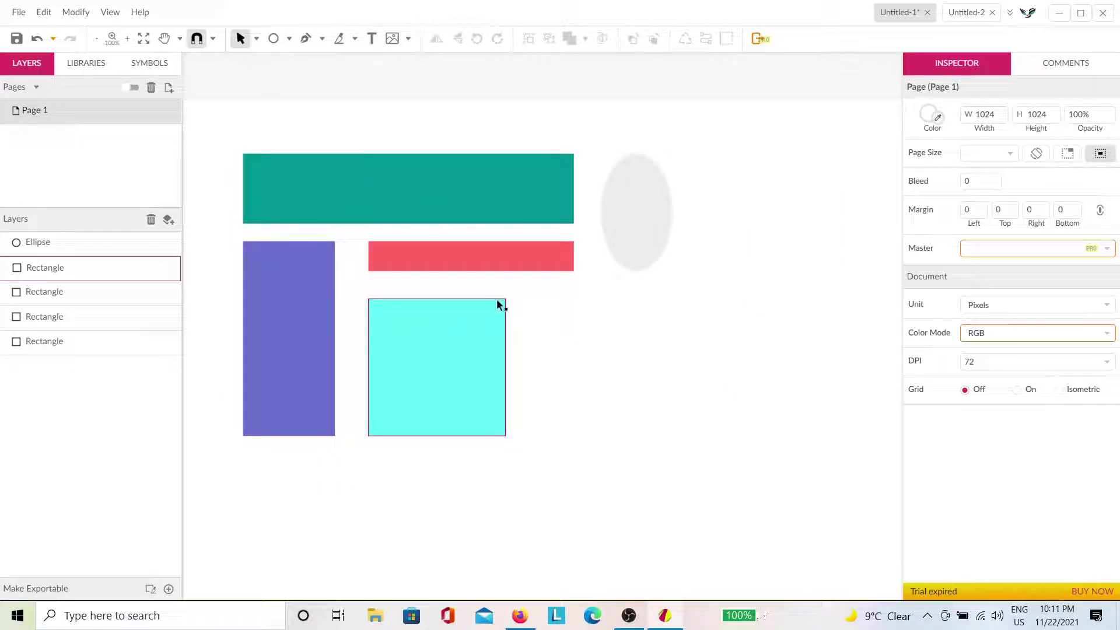
key(h)
drag(578, 313, 572, 268)
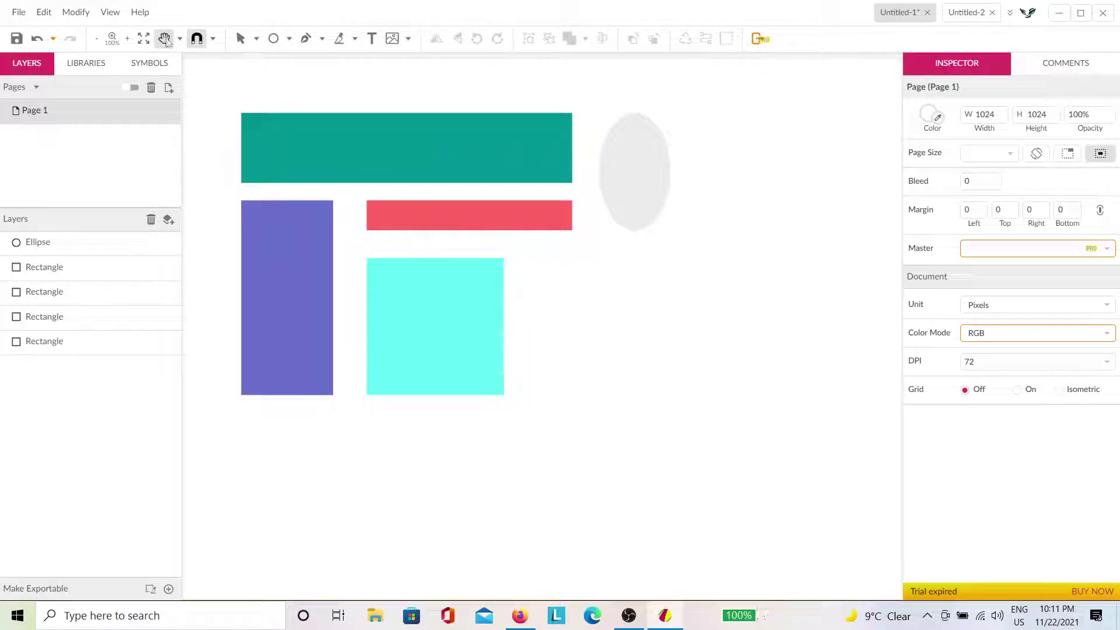
key(v)
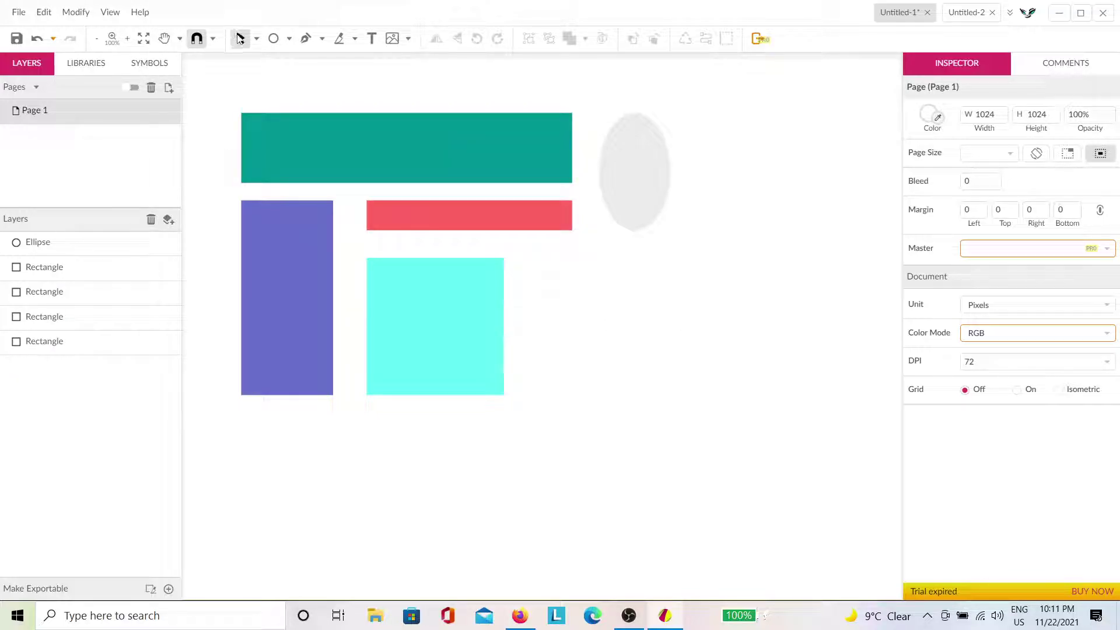
key(h)
drag(667, 377, 657, 328)
key(v)
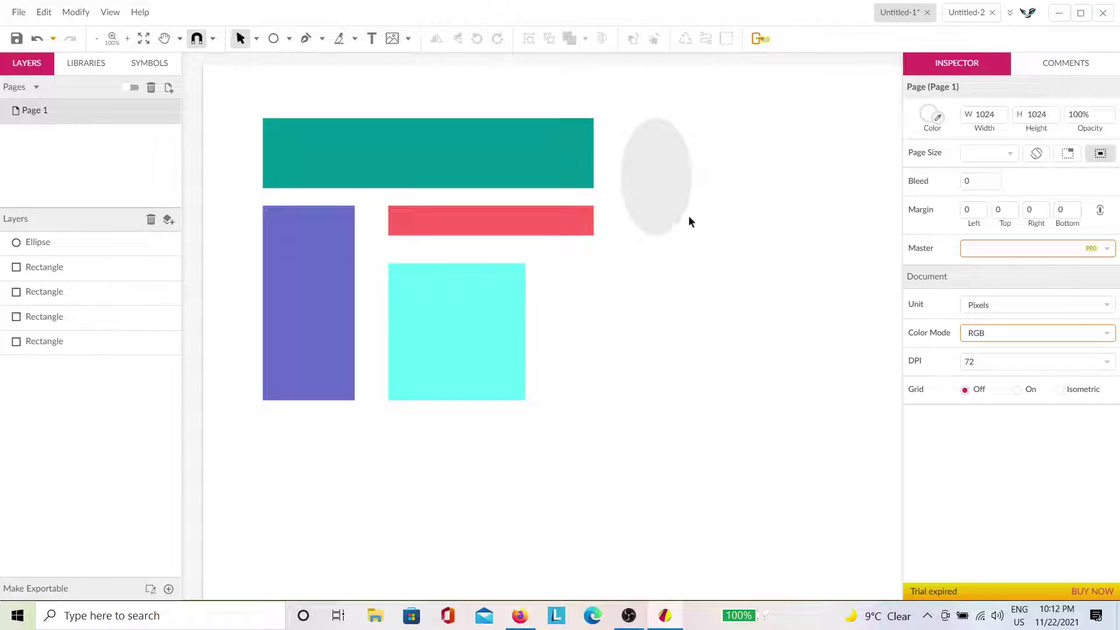
Duplicate the ellipse, place the copy beside the original at X 696, Y 74, and widen it to about 150 px.
scroll(738, 212, up, 5)
scroll(618, 333, up, 3)
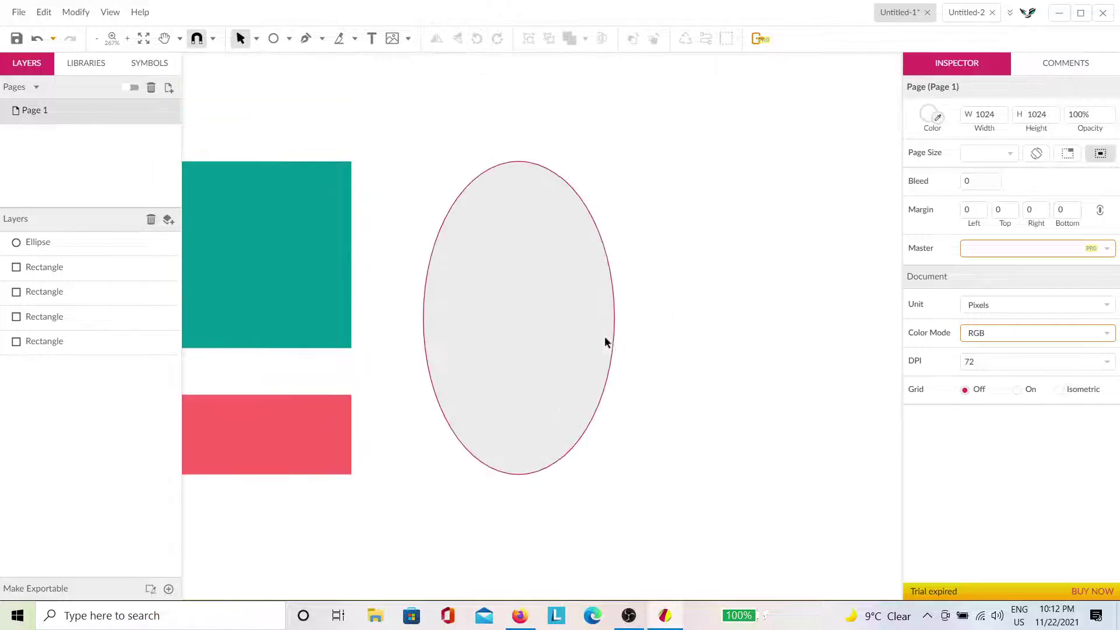
click(577, 347)
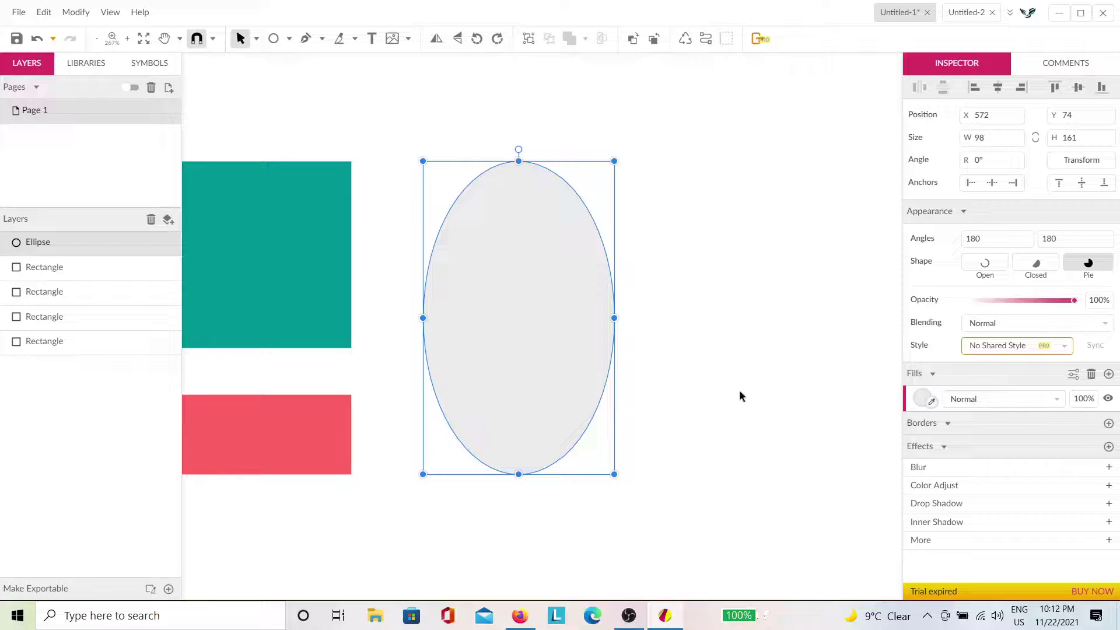
scroll(716, 387, down, 3)
drag(750, 387, 549, 301)
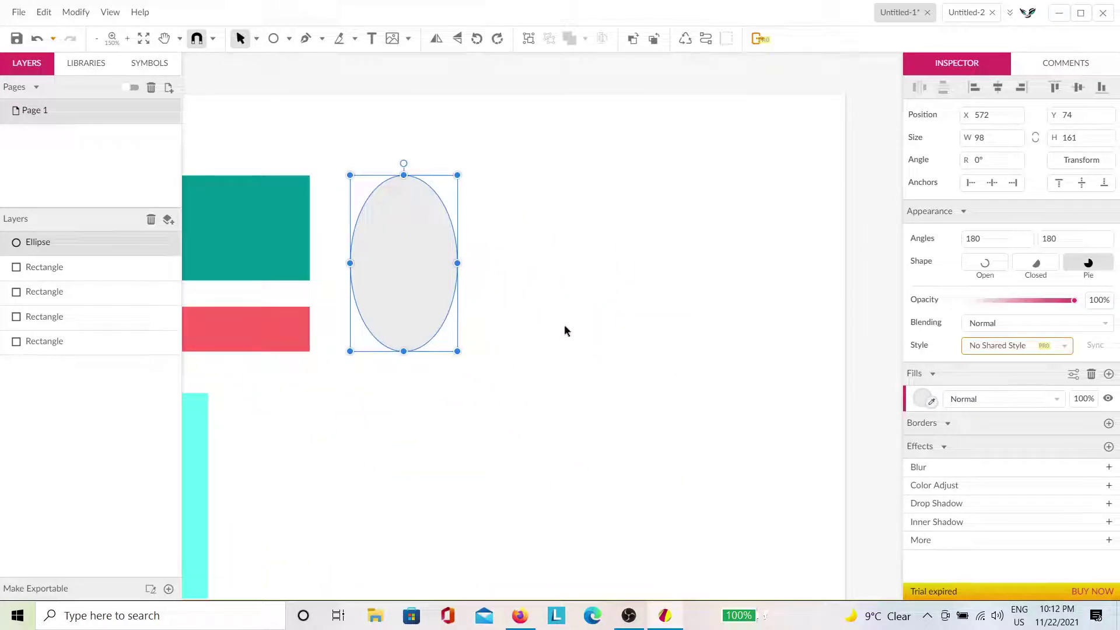
key(ctrl+d)
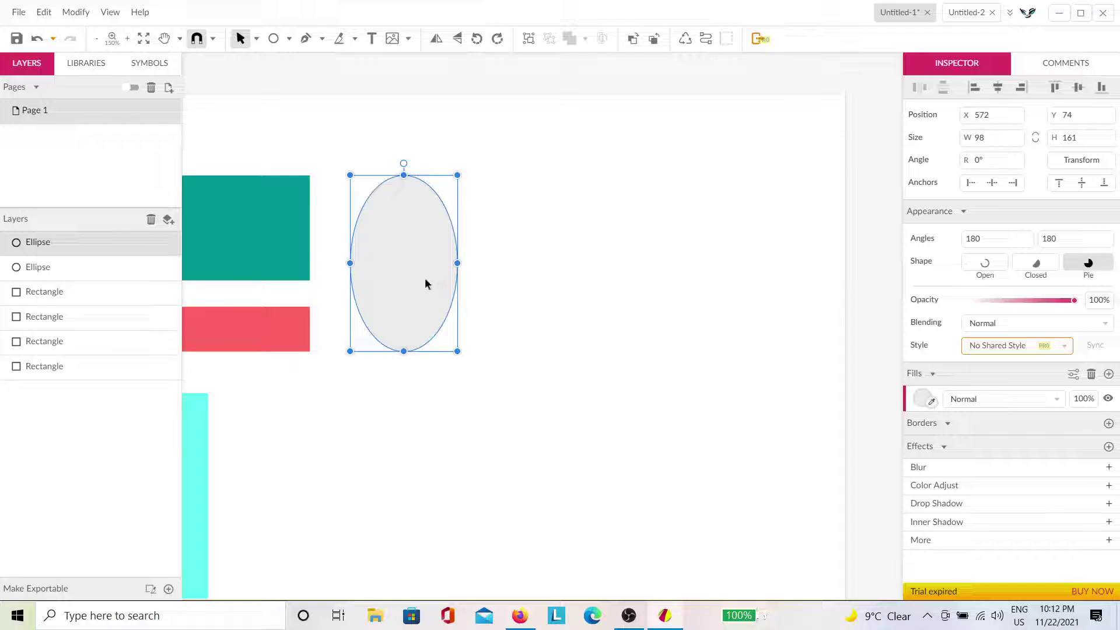
drag(411, 294, 548, 297)
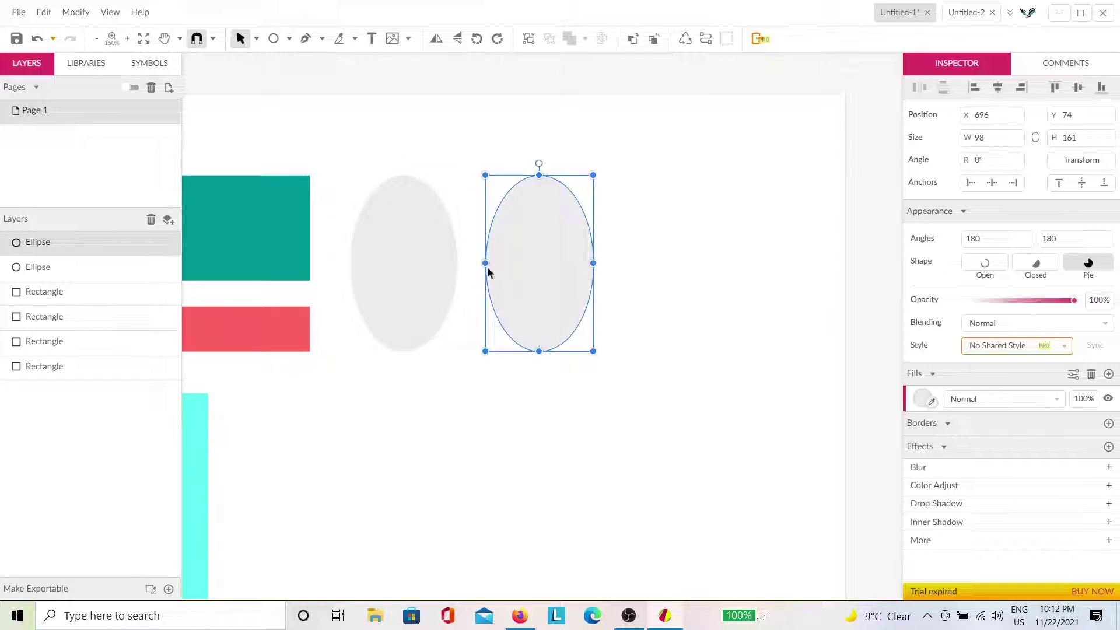
drag(594, 263, 651, 266)
Fill the wider ellipse with dark grey and the narrow ellipse with grey #999999.
click(923, 399)
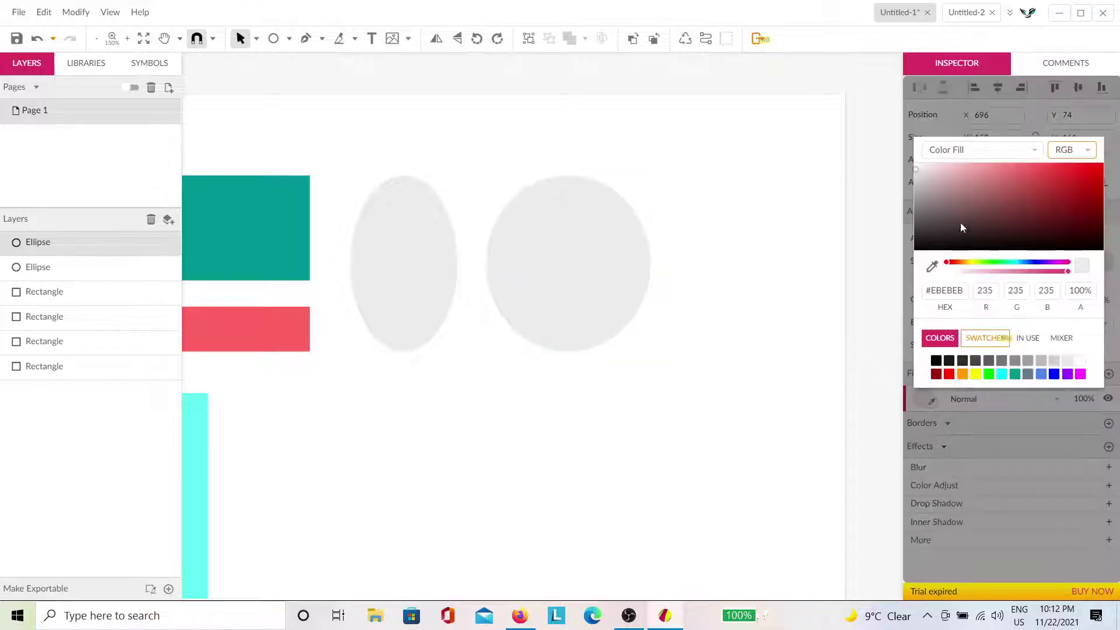
drag(960, 222, 880, 196)
click(402, 270)
click(923, 399)
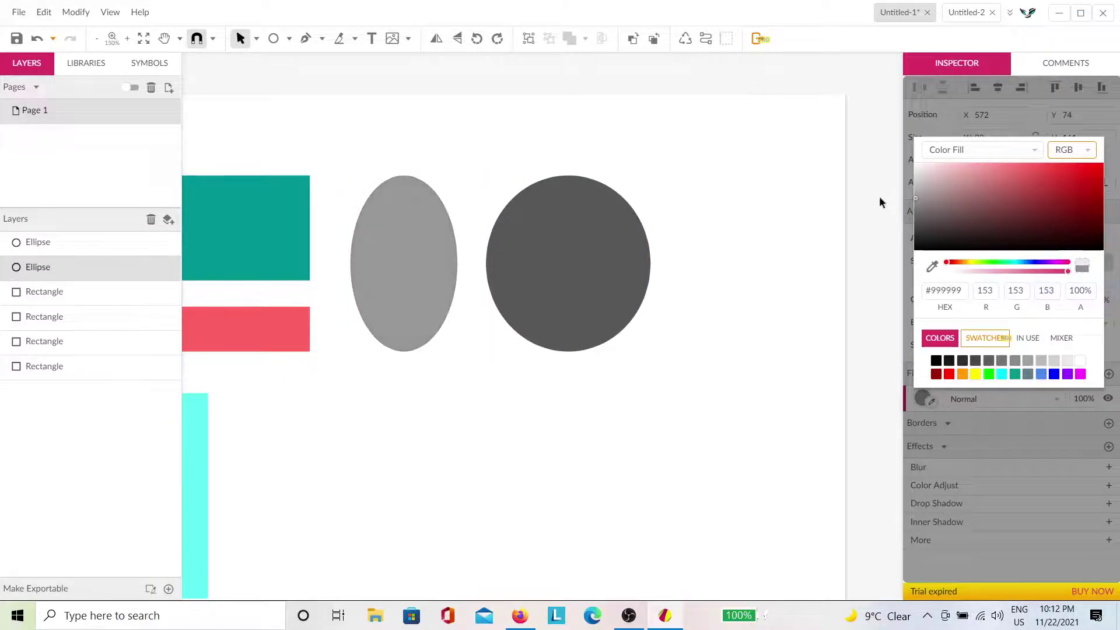
click(706, 277)
Add a black border 25 px wide to both ellipses together.
click(604, 344)
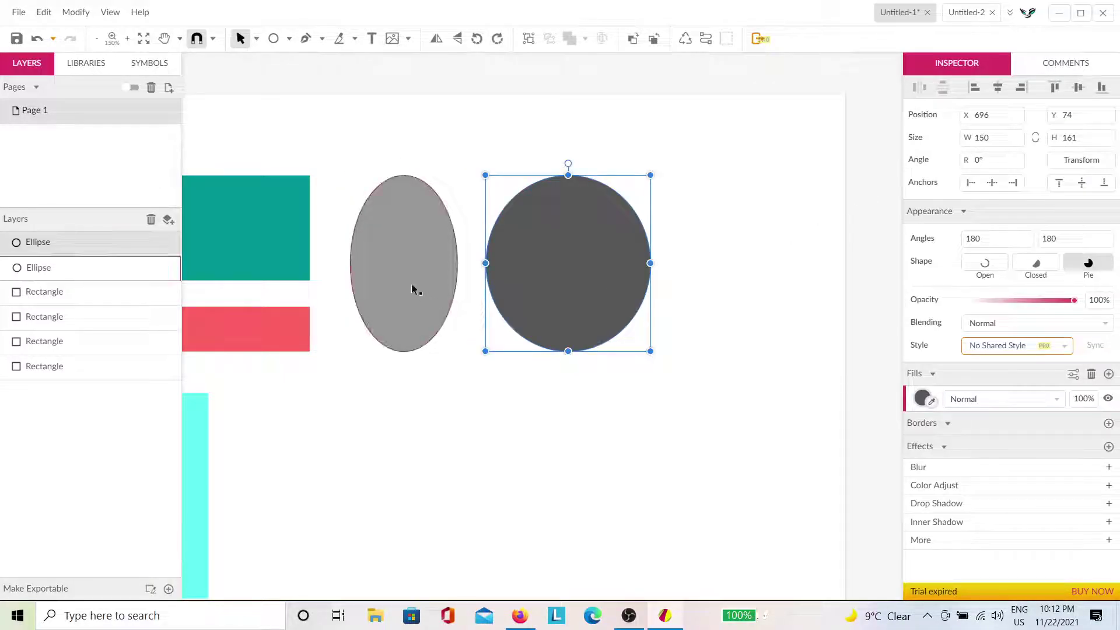
shift+click(406, 306)
drag(462, 455, 592, 372)
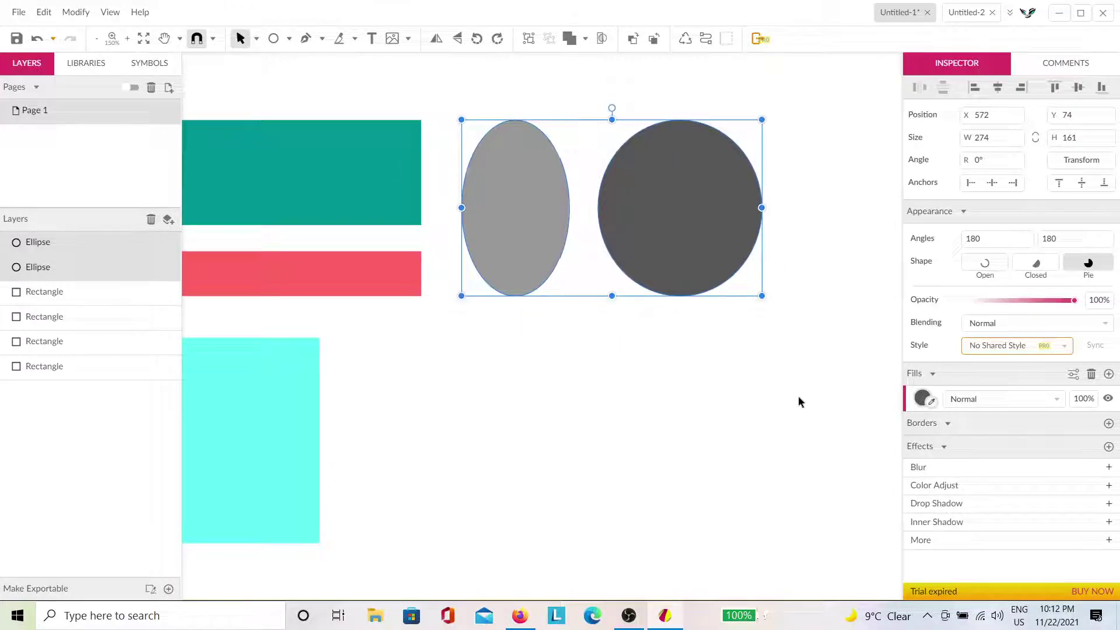
click(1108, 424)
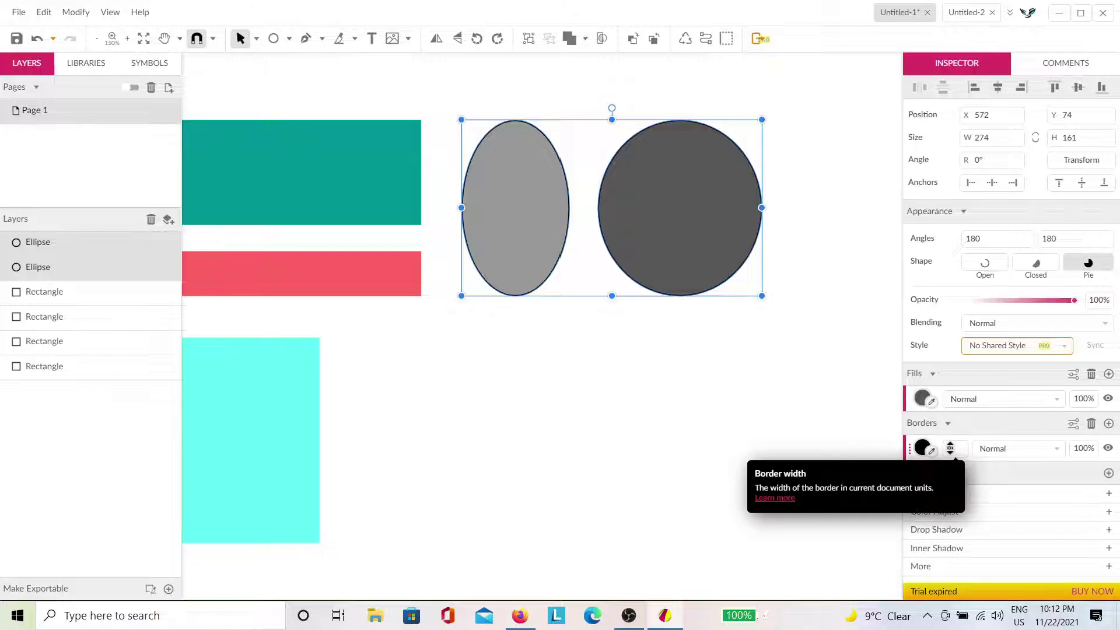
drag(950, 448, 951, 430)
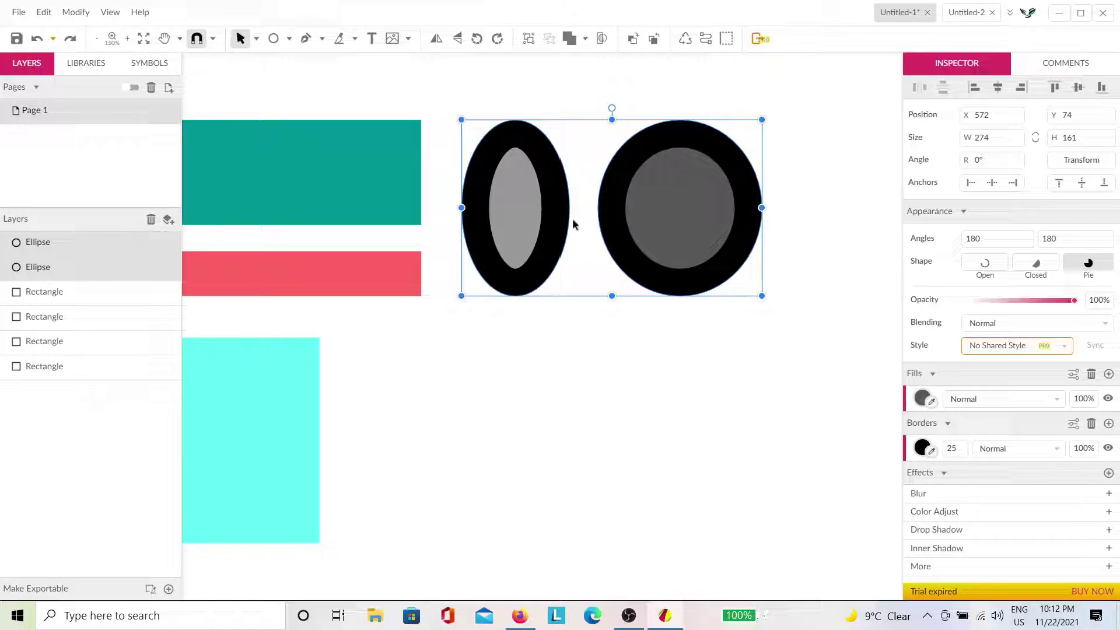
Set the border position of both ellipses to Outside after trying the centred position.
click(1073, 424)
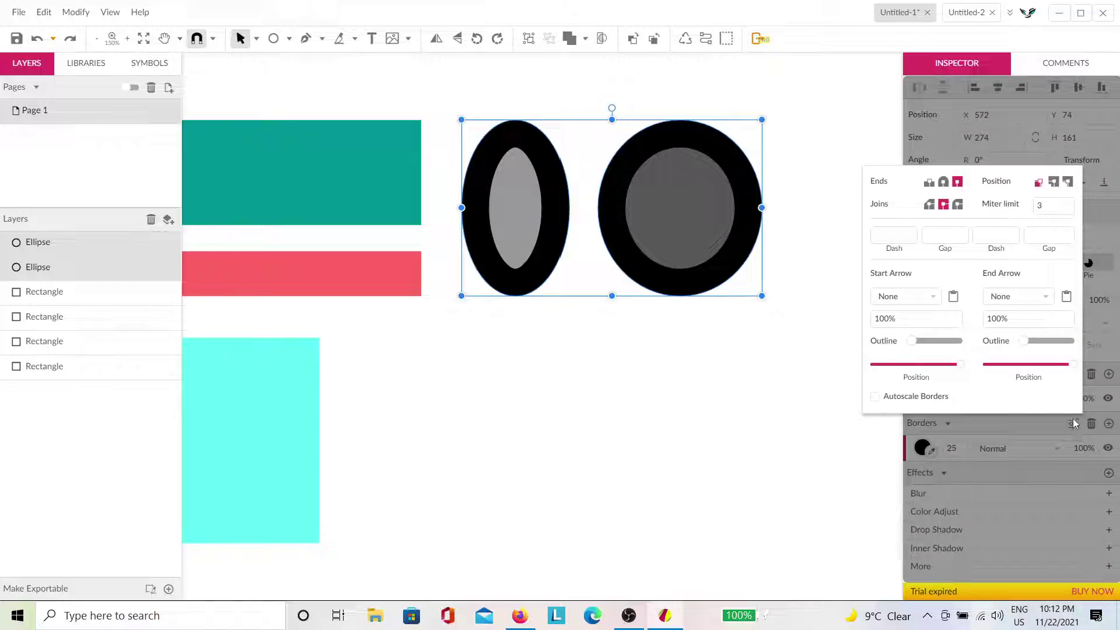
click(1053, 182)
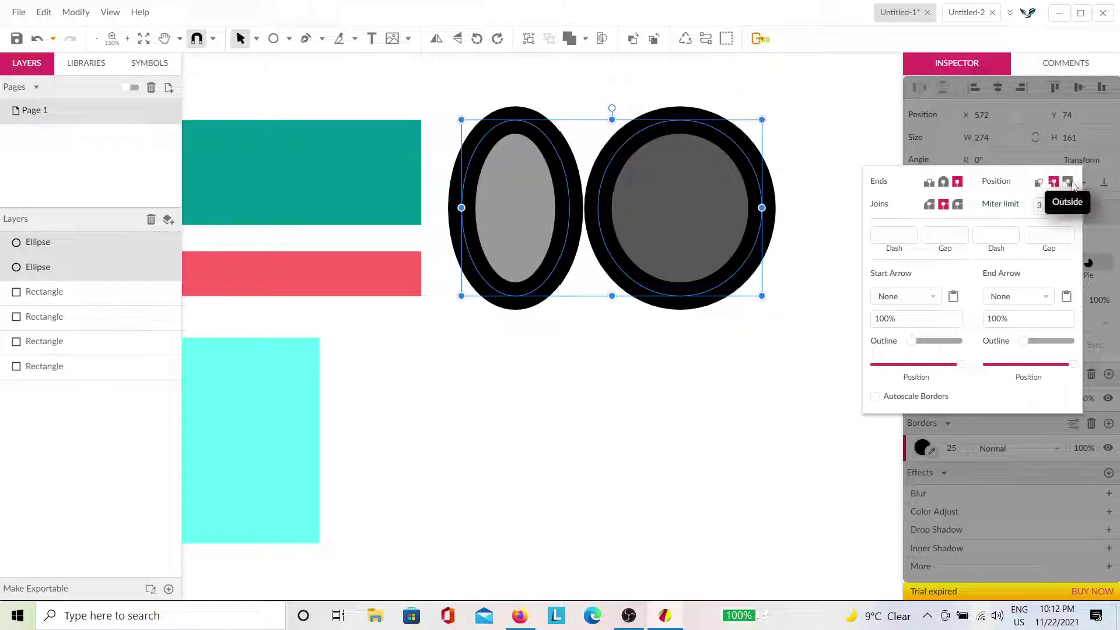
click(1069, 182)
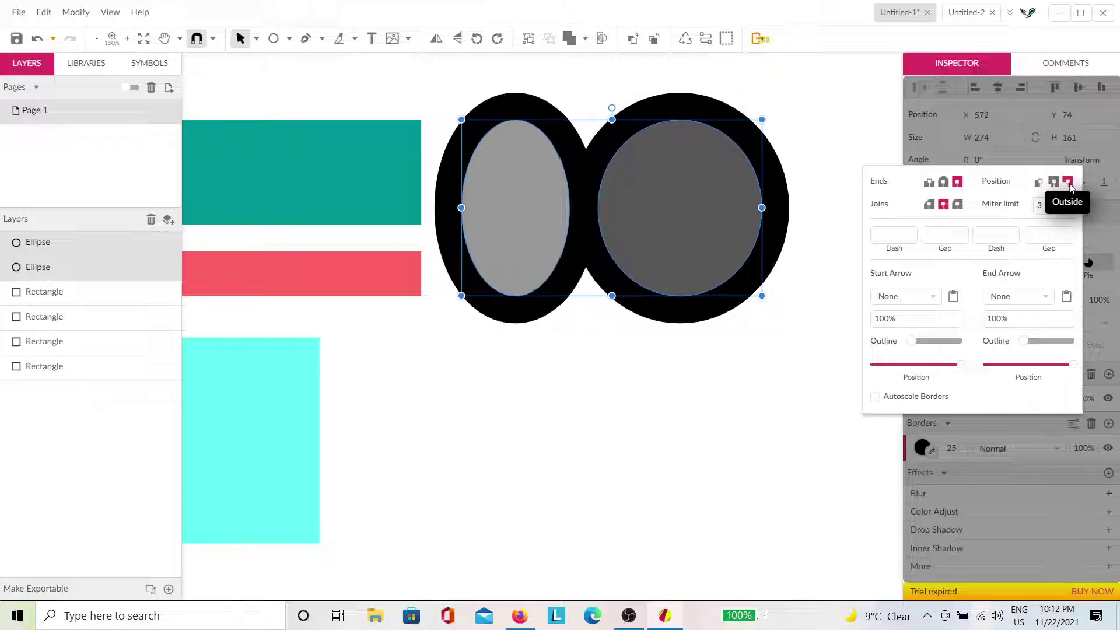
Set the border position of both ellipses to Center after trying Inside.
click(1039, 183)
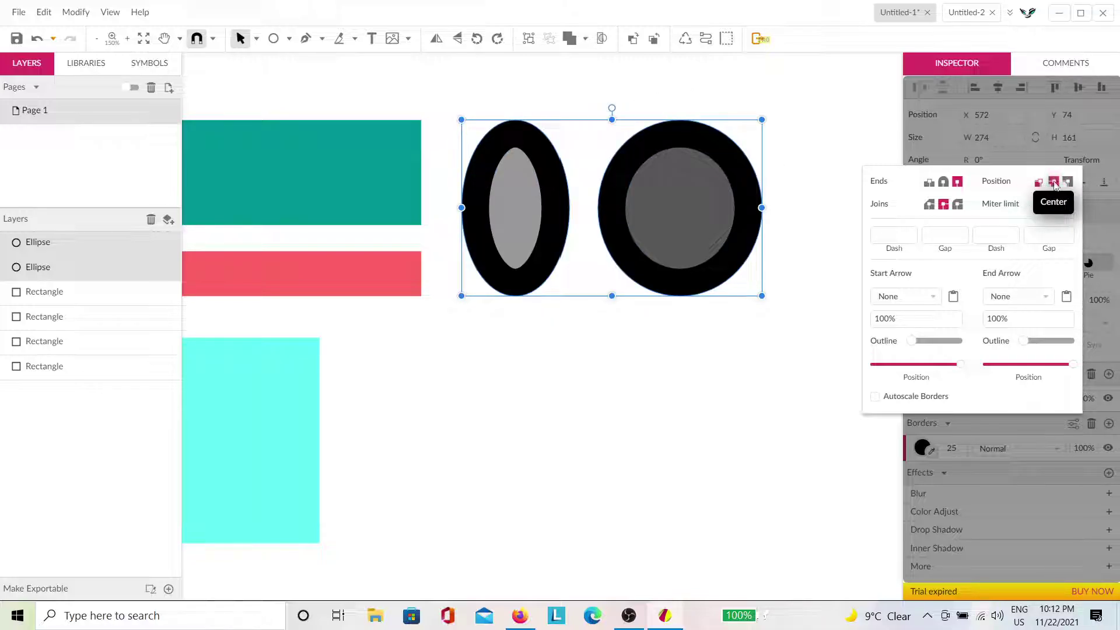
click(1054, 184)
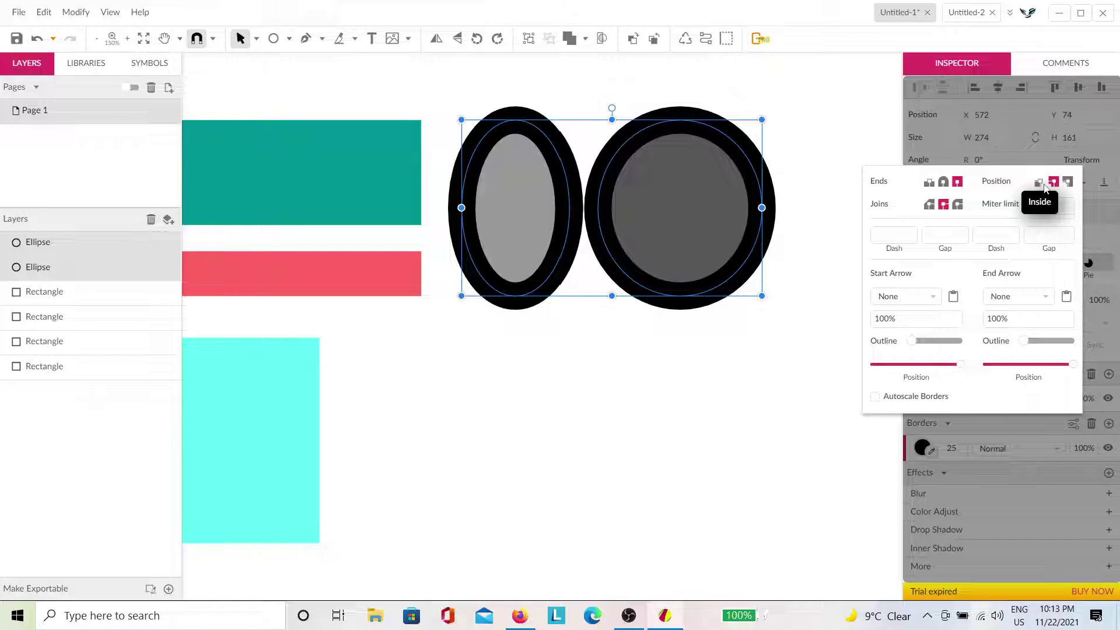
click(806, 355)
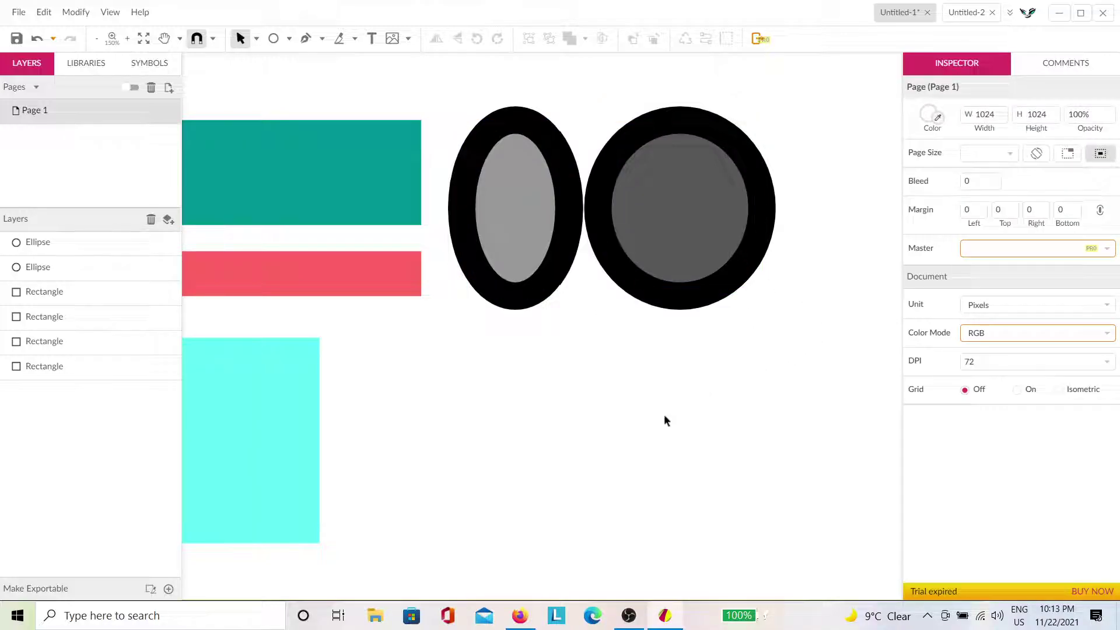
Draw a circle about 108 px across beside the wide ellipse and place it at X 879, Y 100.5.
key(space)
drag(663, 420, 605, 438)
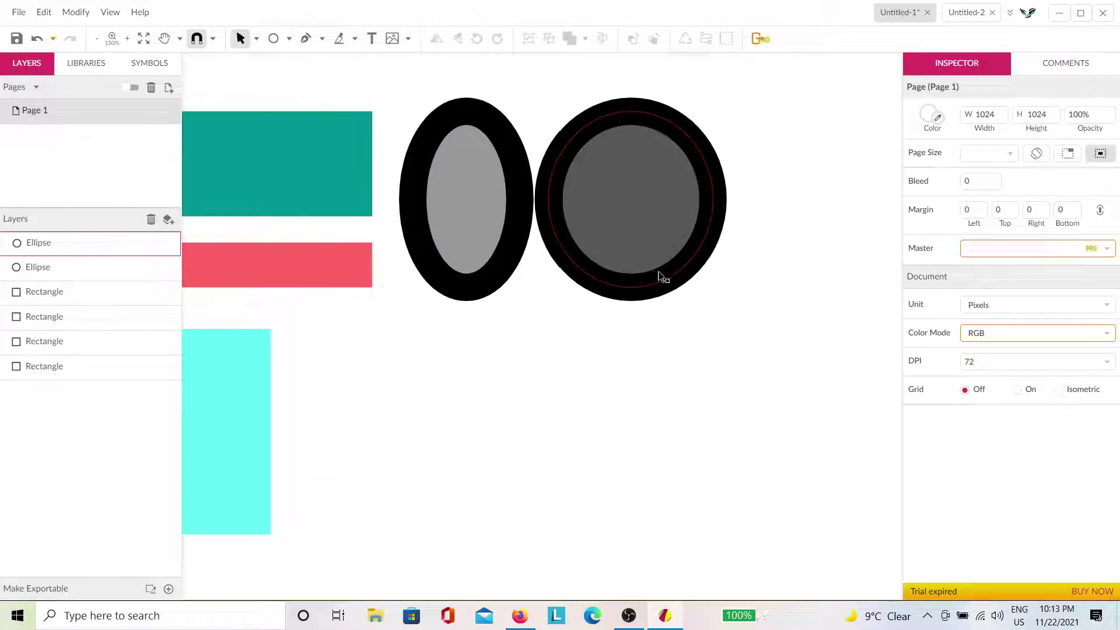
click(664, 277)
click(782, 278)
key(space)
drag(786, 276, 623, 341)
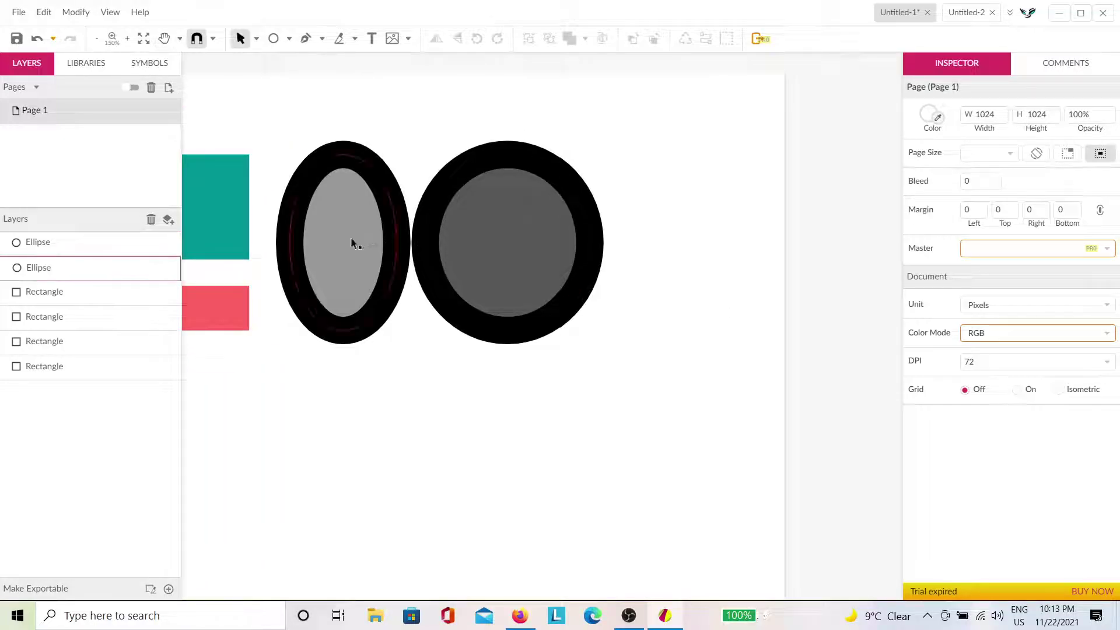
click(273, 39)
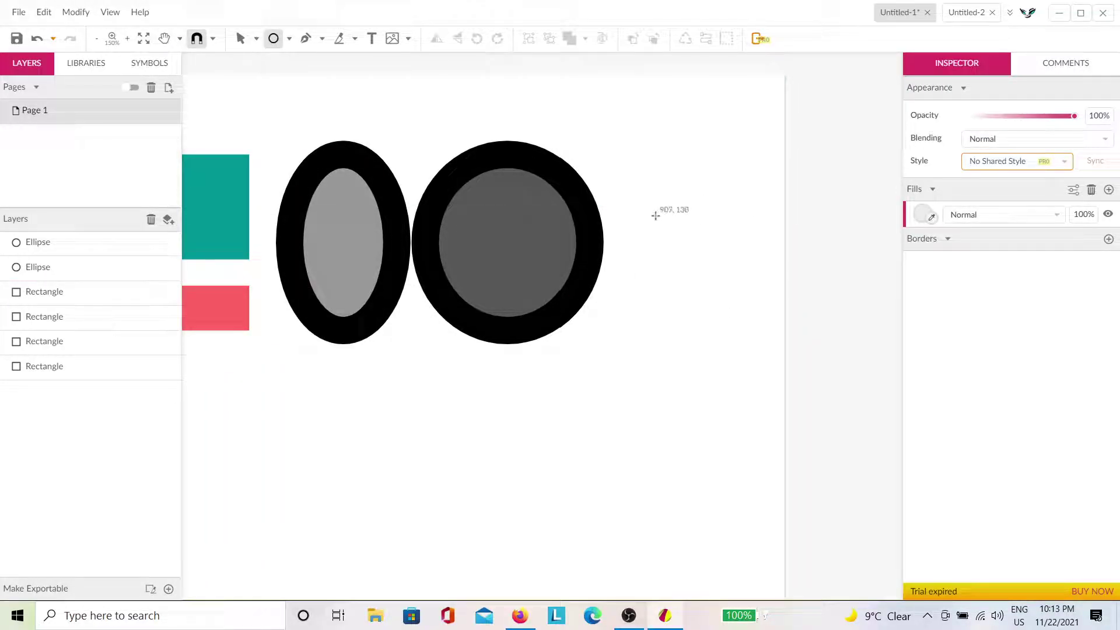
mouse_move(644, 186)
mouse_down()
mouse_move(766, 289)
mouse_move(762, 265)
mouse_up()
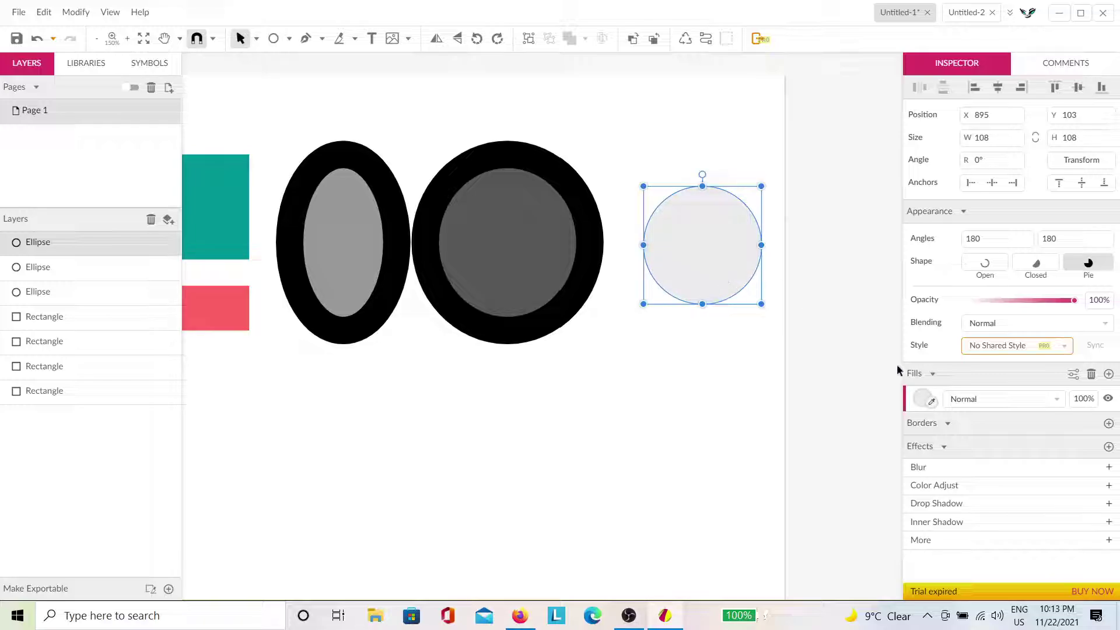
drag(700, 234, 672, 241)
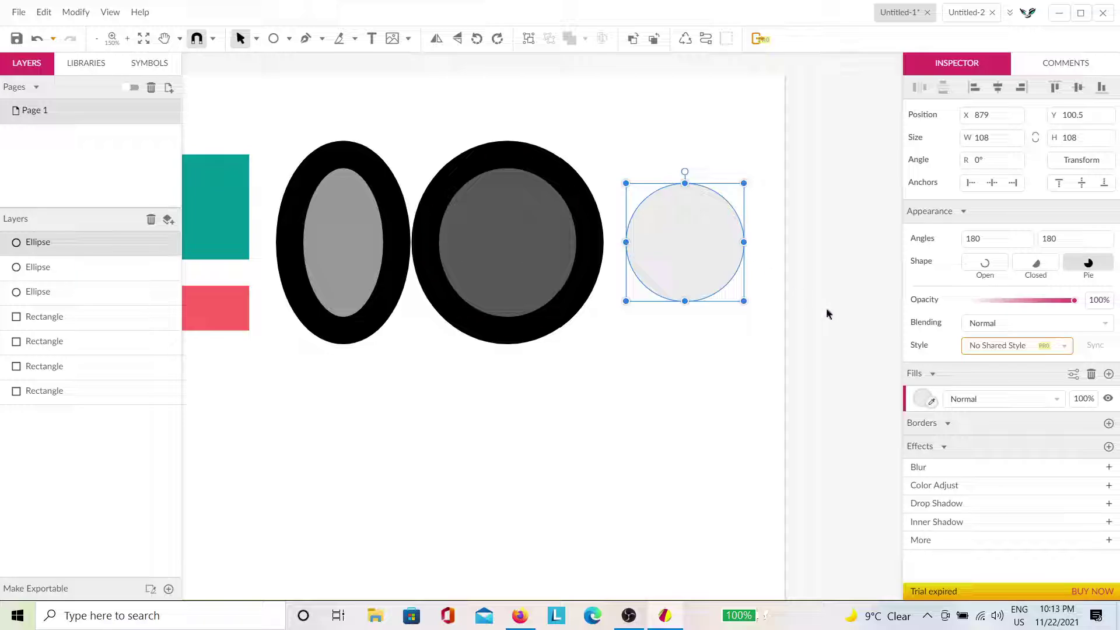
Fill the new circle with green #31994F after trying a light red and a light green.
click(923, 399)
click(967, 197)
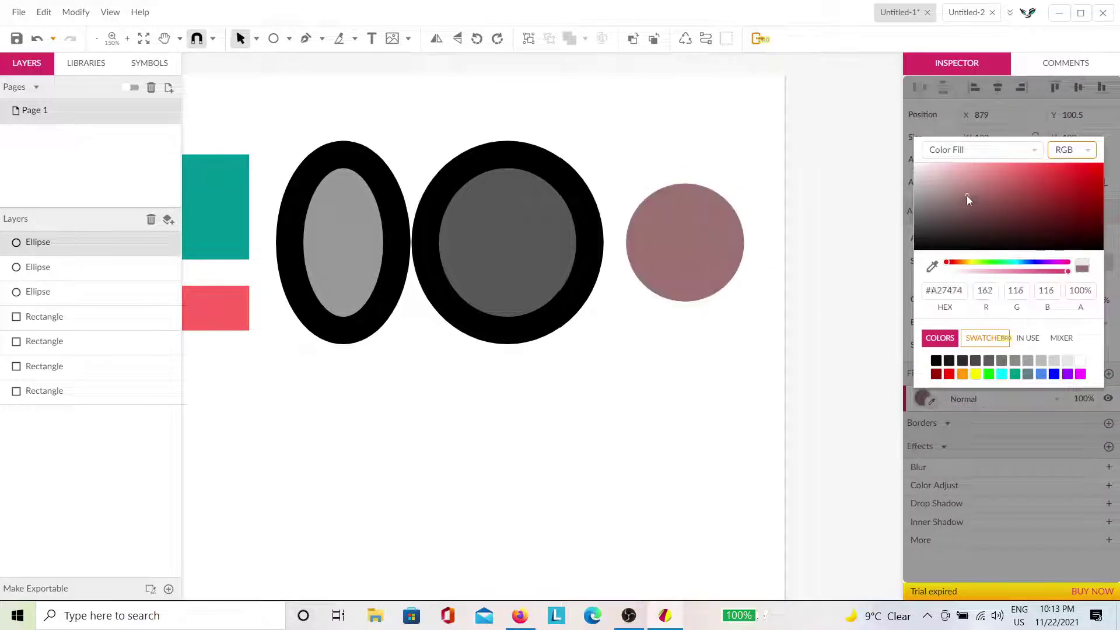
drag(967, 198, 1022, 164)
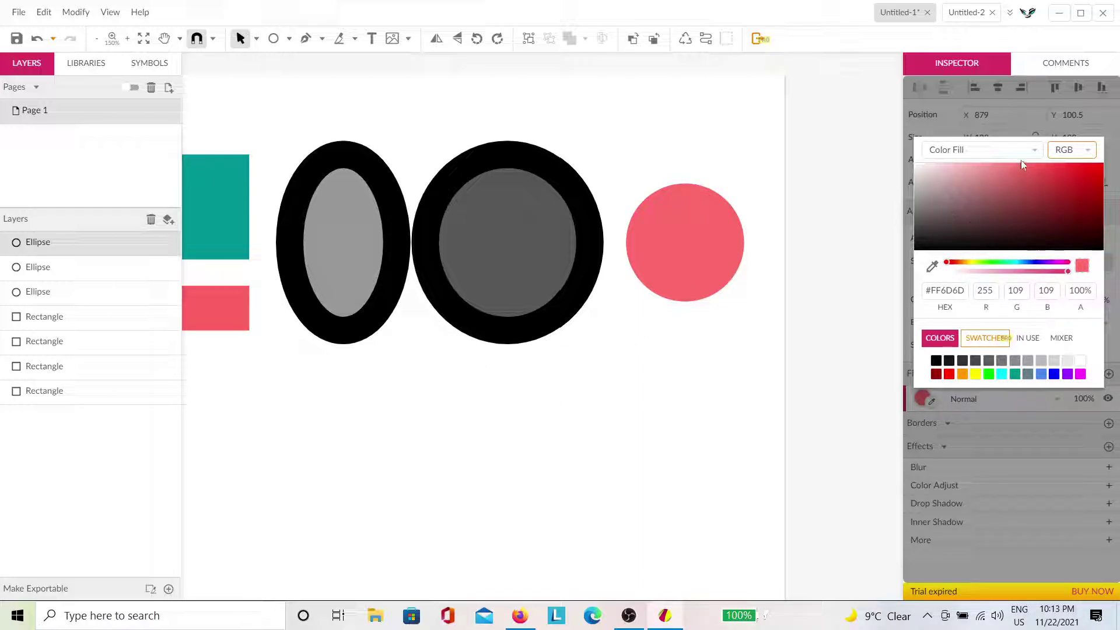
click(993, 261)
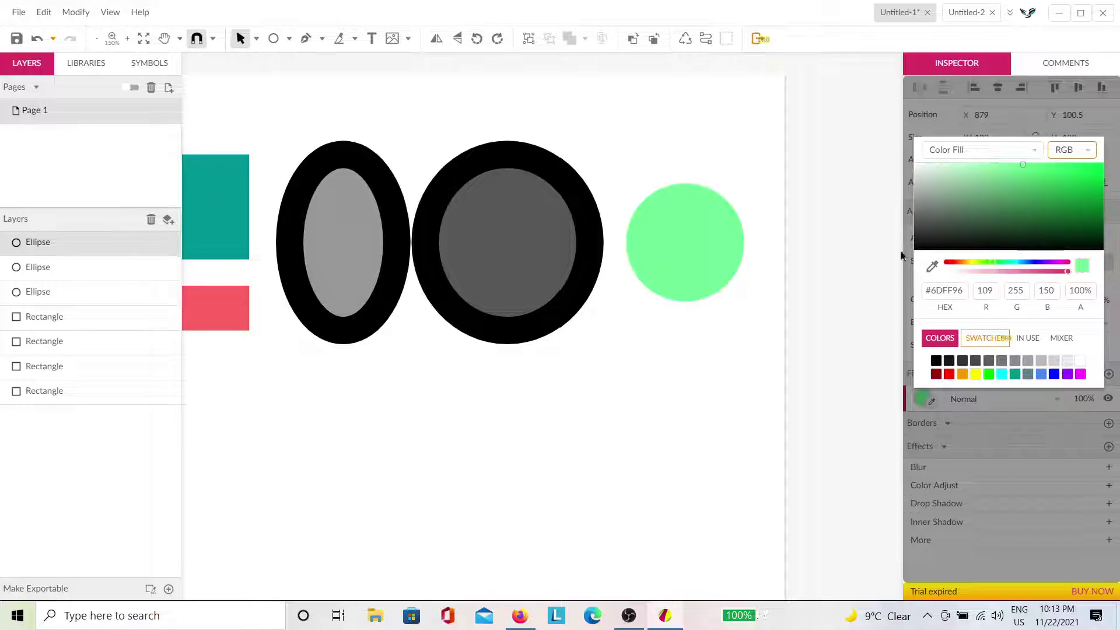
drag(1031, 216, 1042, 197)
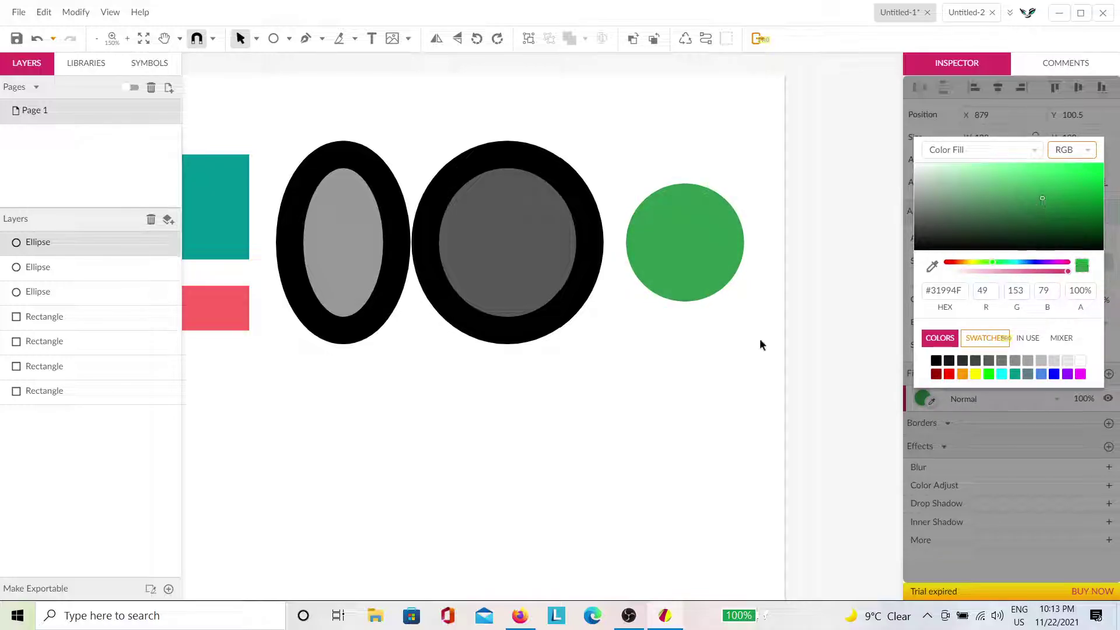
click(760, 338)
click(728, 270)
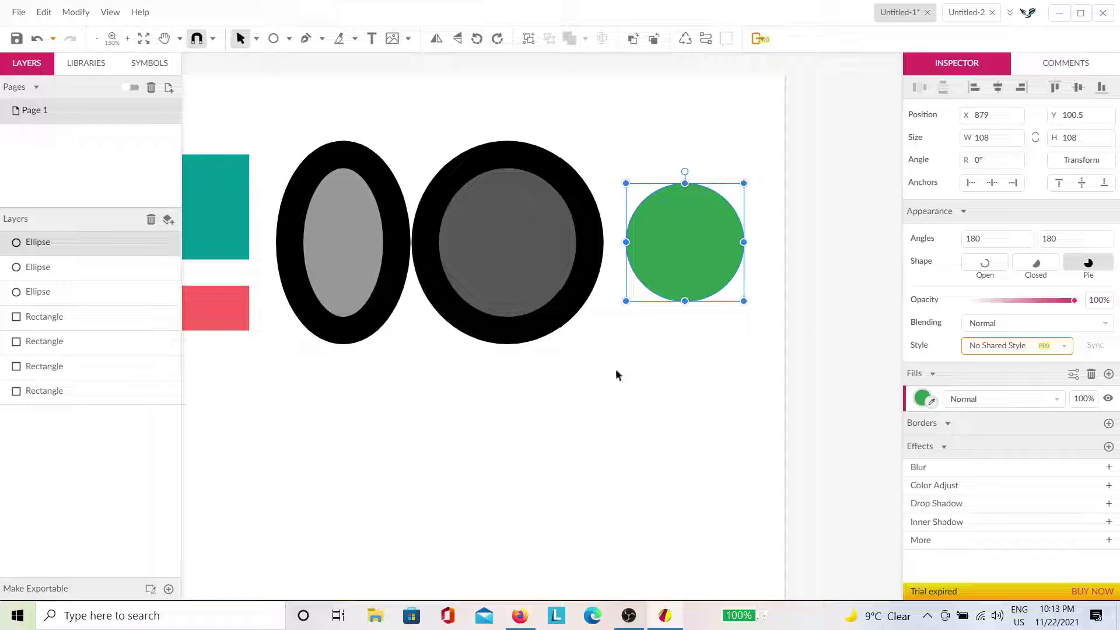
Recolour the wide dark grey ellipse's border from orange to blue-grey #607D8B and finally to a greyer mixer tone of it.
click(574, 306)
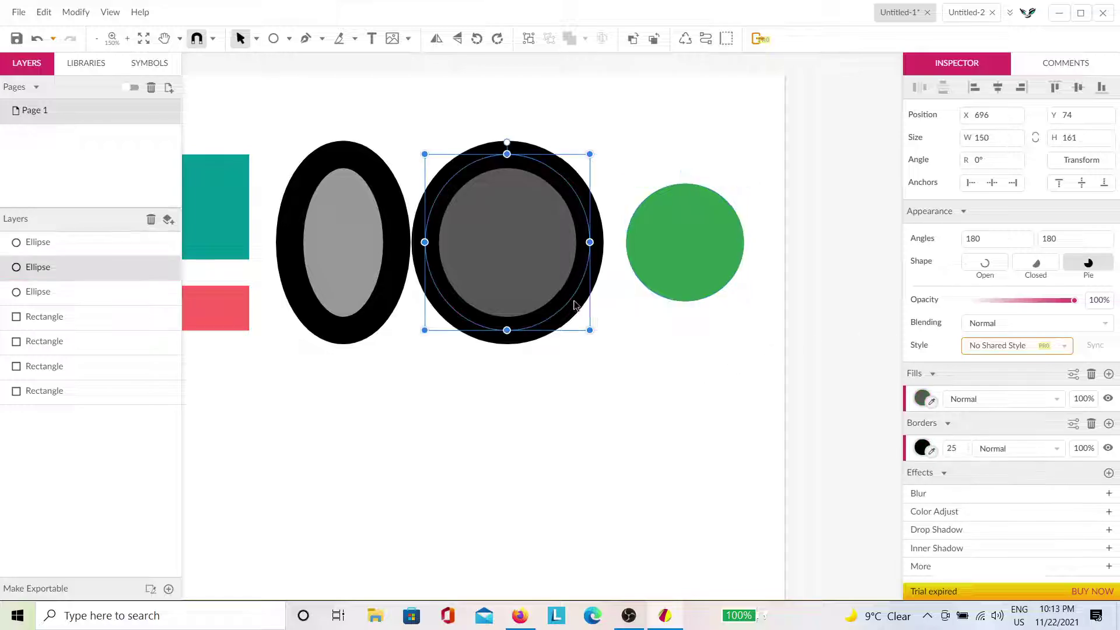
click(922, 448)
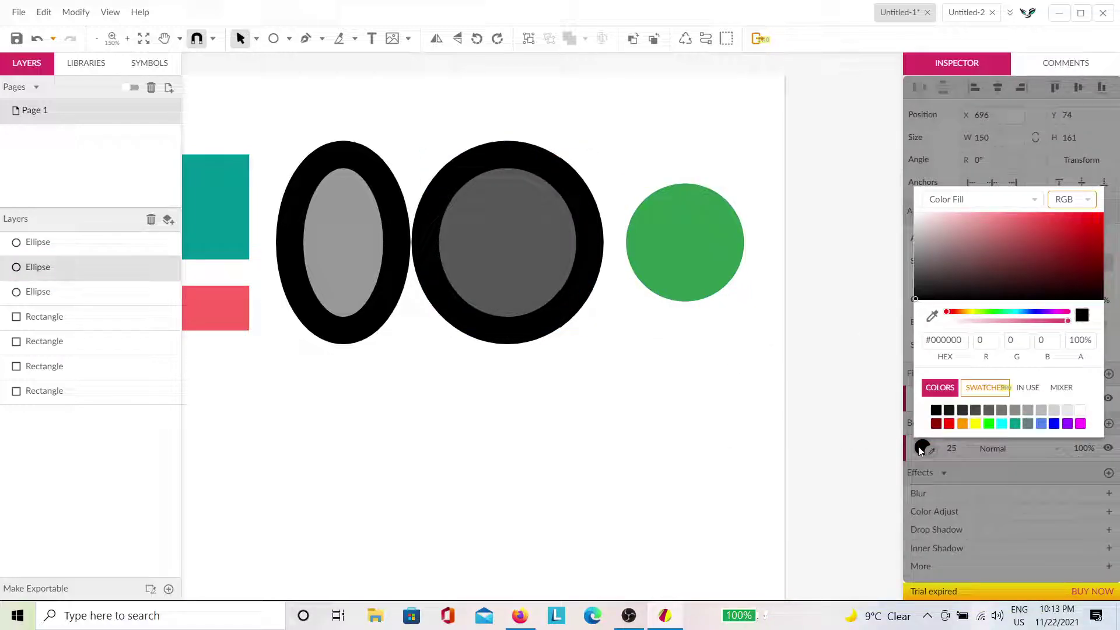
click(961, 424)
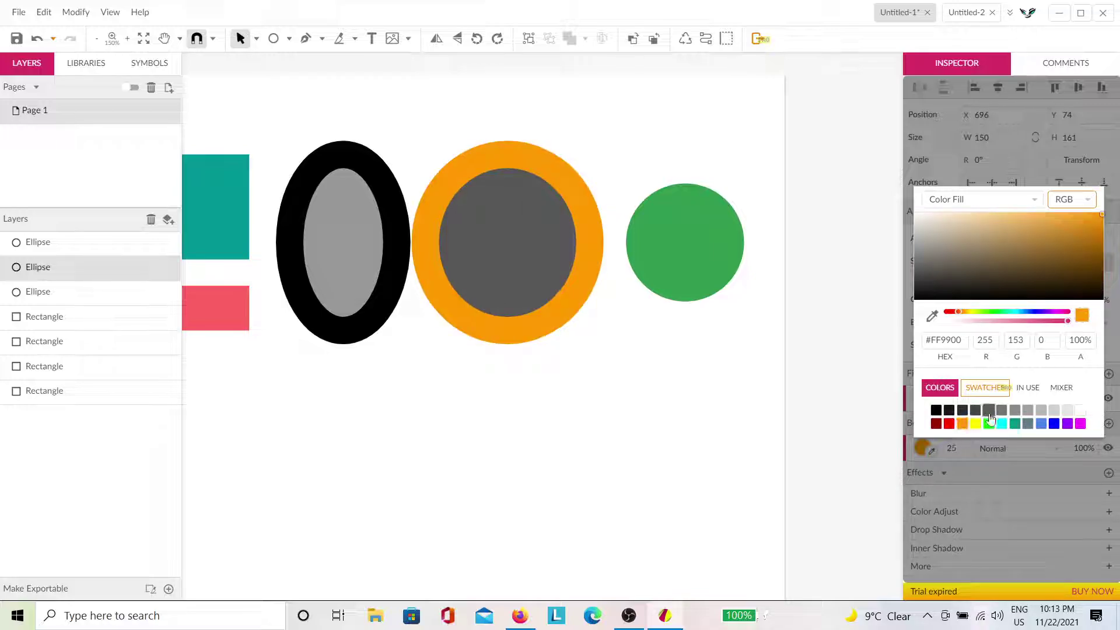
click(1028, 425)
click(1028, 426)
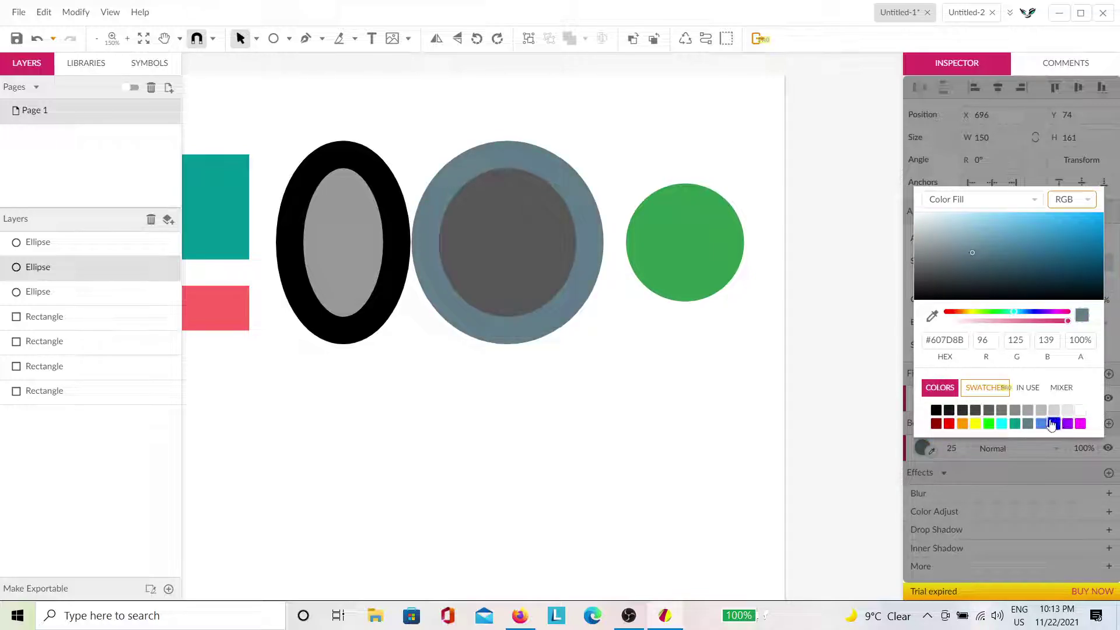
click(1063, 391)
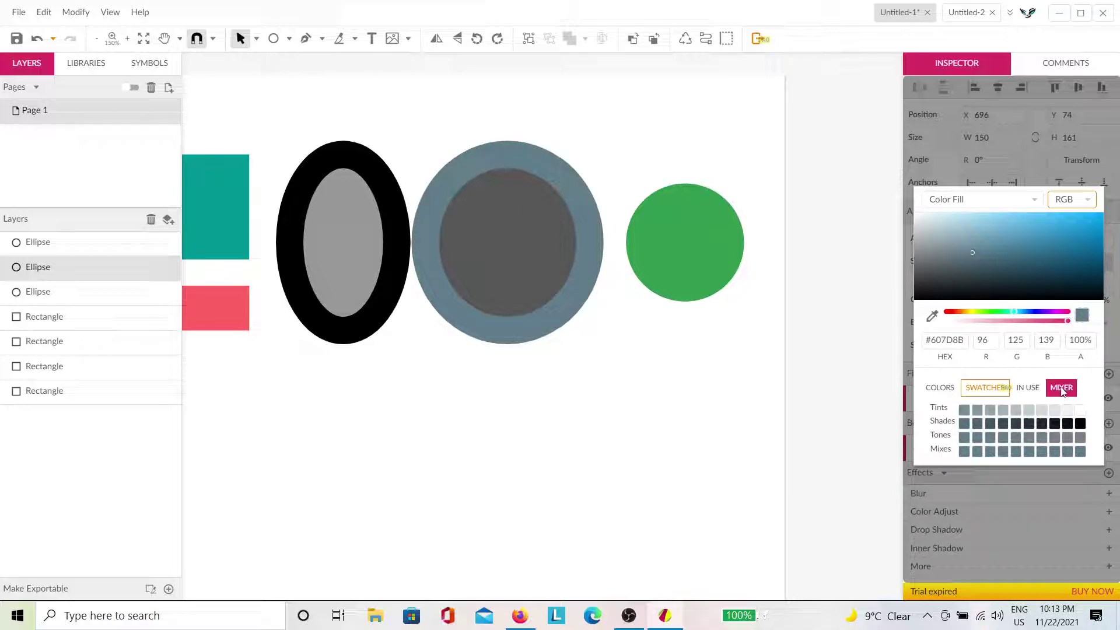
click(1010, 438)
click(698, 426)
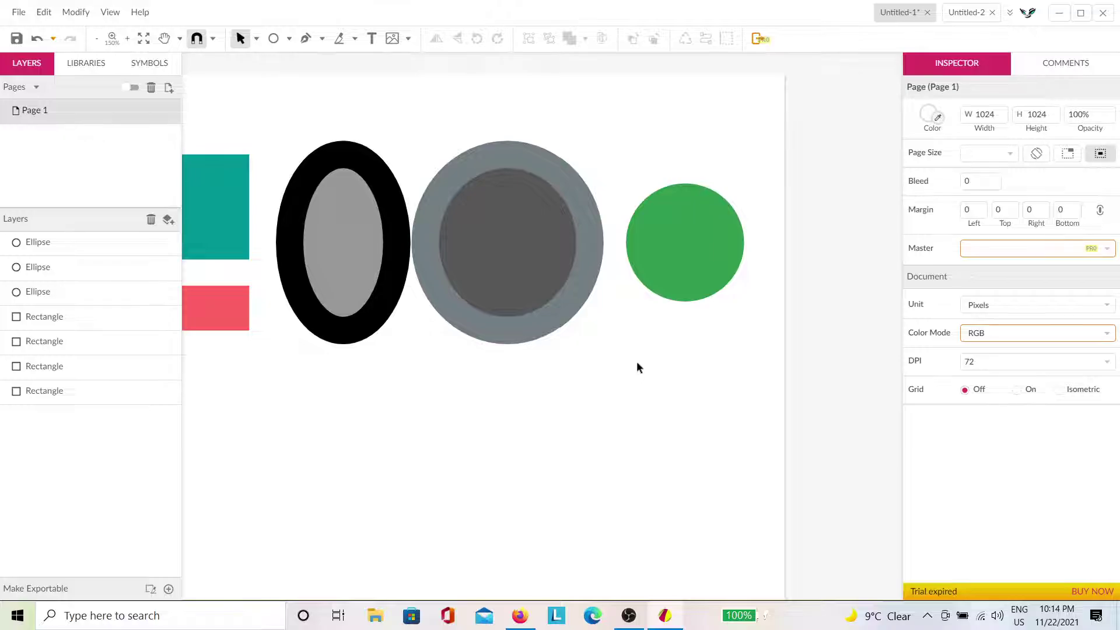
Rotate the thin red rectangle to an angle of -5°.
scroll(636, 362, down, 3)
scroll(570, 418, down, 2)
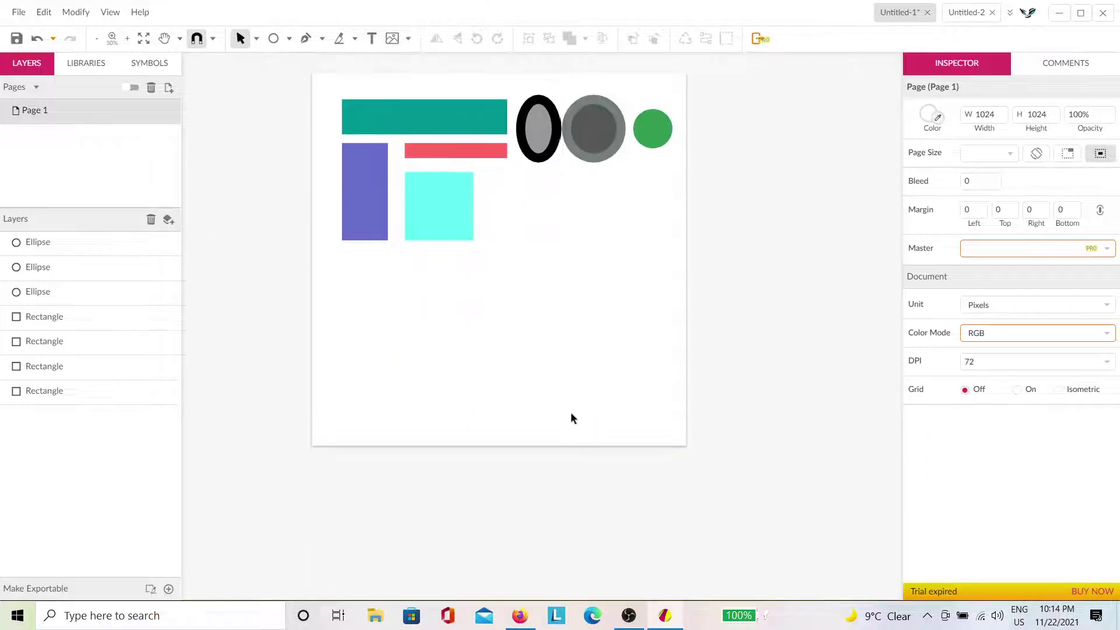
scroll(461, 198, up, 2)
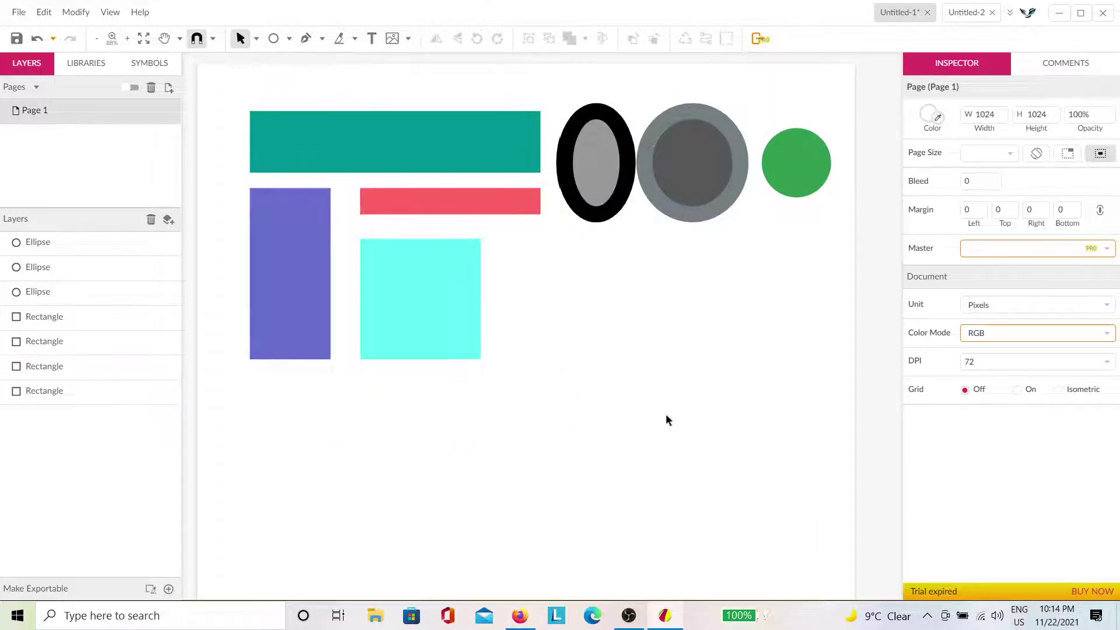
drag(741, 397, 734, 305)
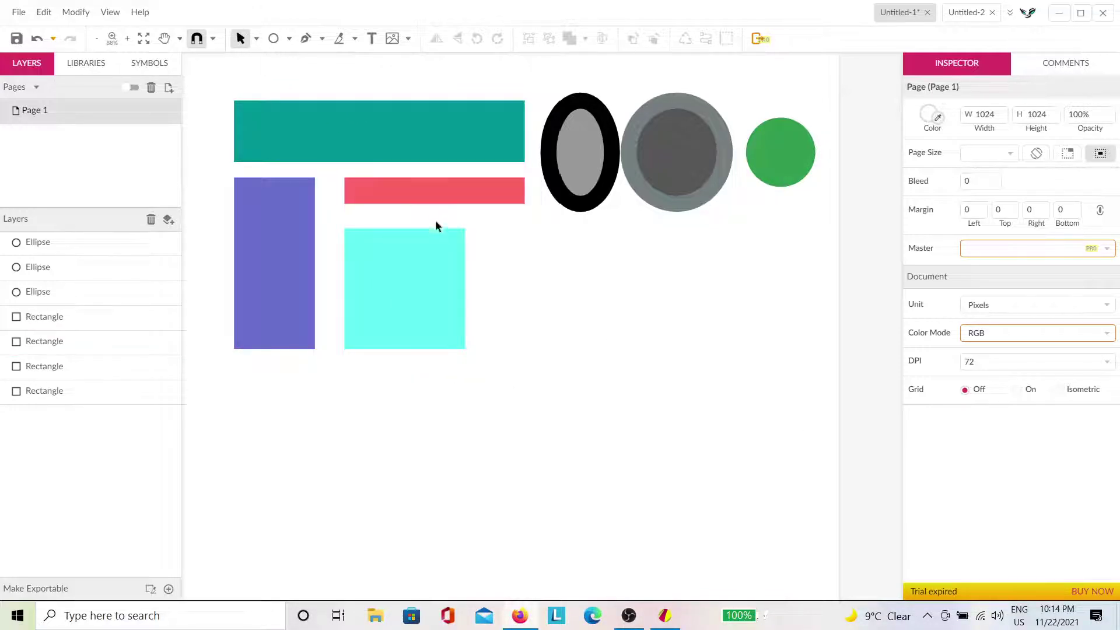
click(439, 198)
scroll(359, 254, up, 2)
scroll(362, 256, up, 1)
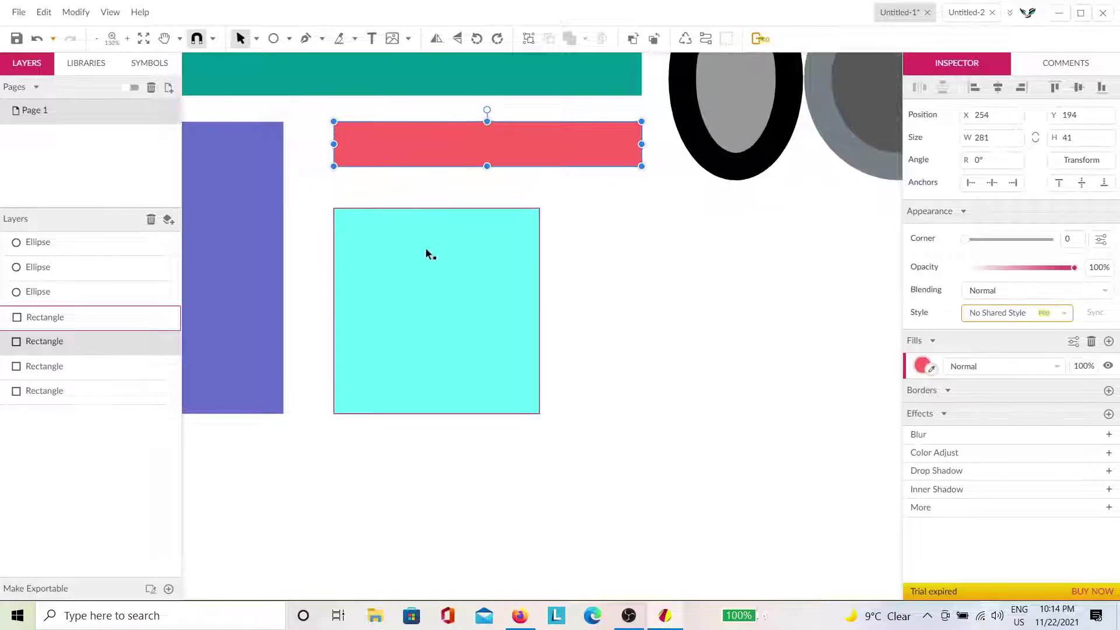
drag(430, 253, 445, 345)
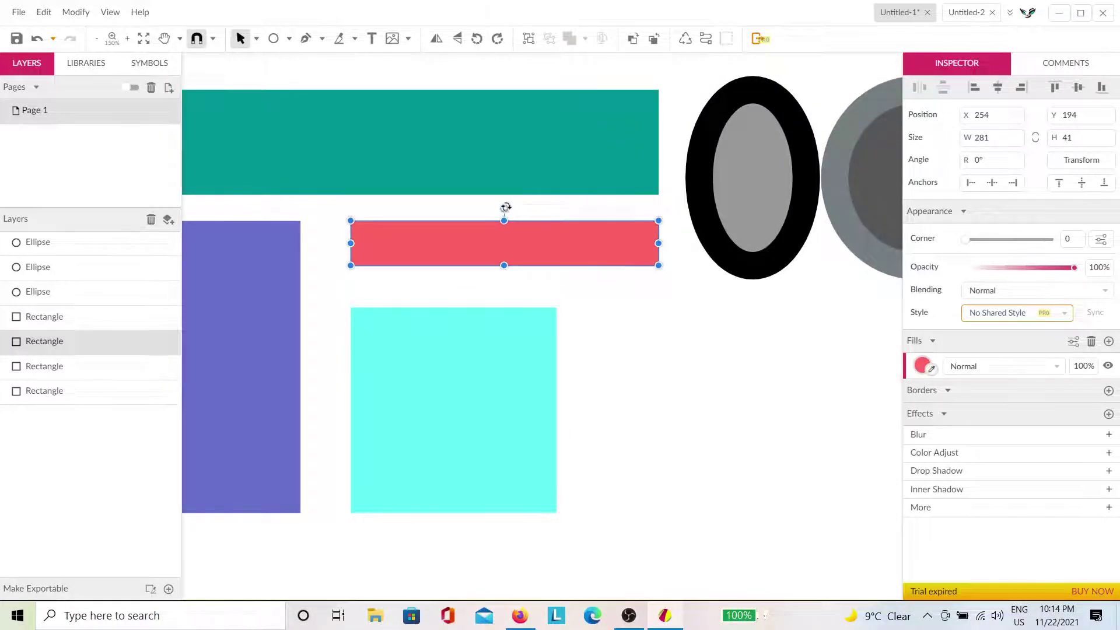
drag(504, 206, 517, 115)
drag(464, 365, 680, 352)
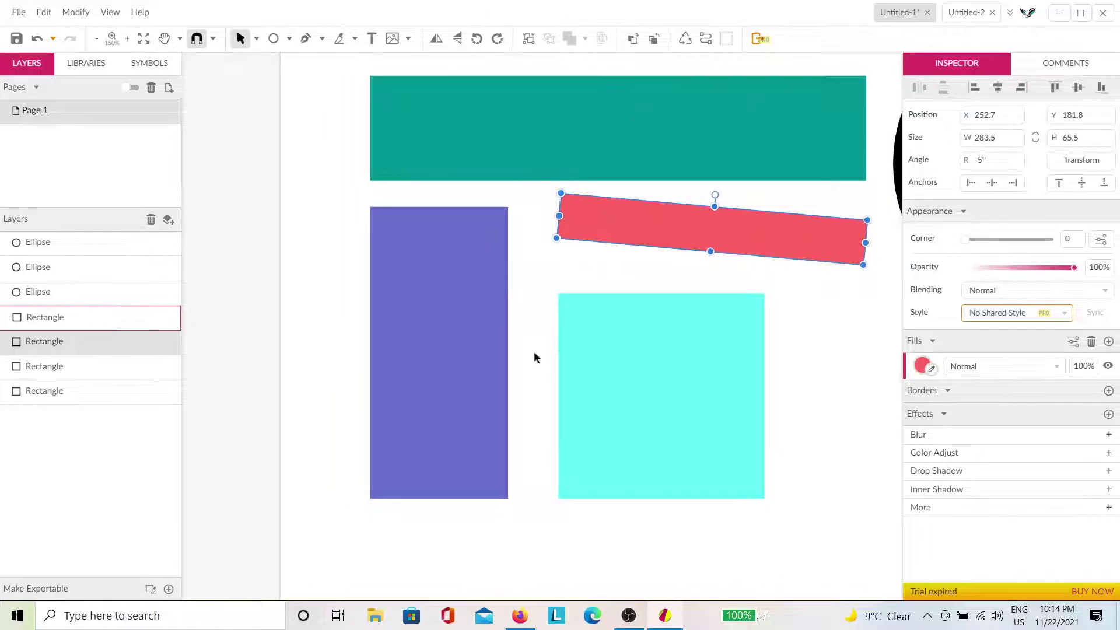
Try rotating the purple rectangle to -15° and return it to 0°.
click(487, 352)
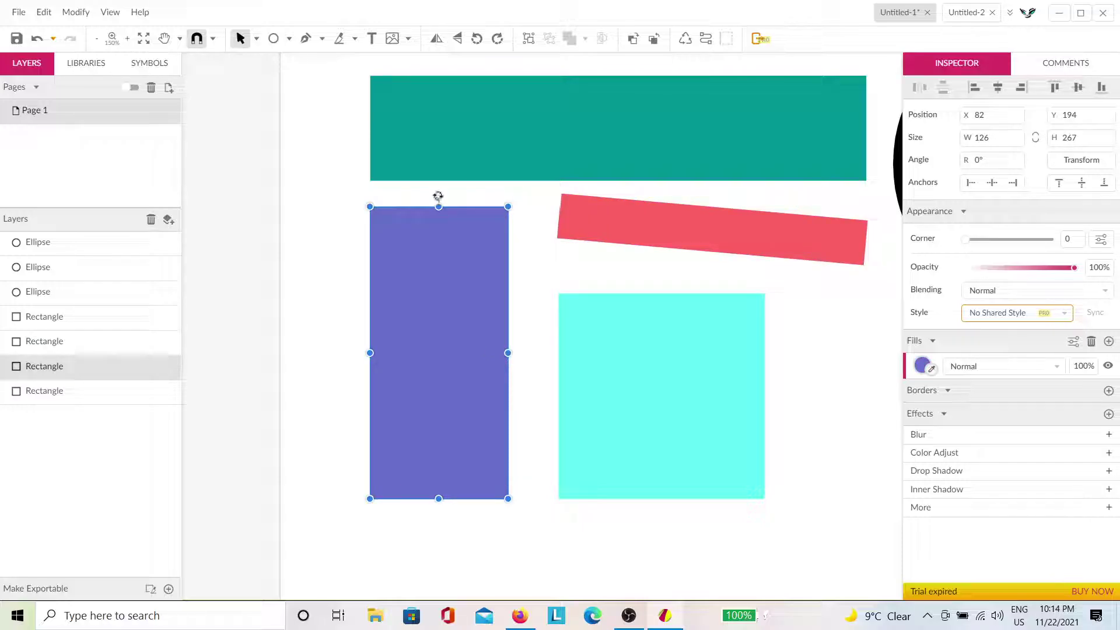
drag(438, 196, 499, 182)
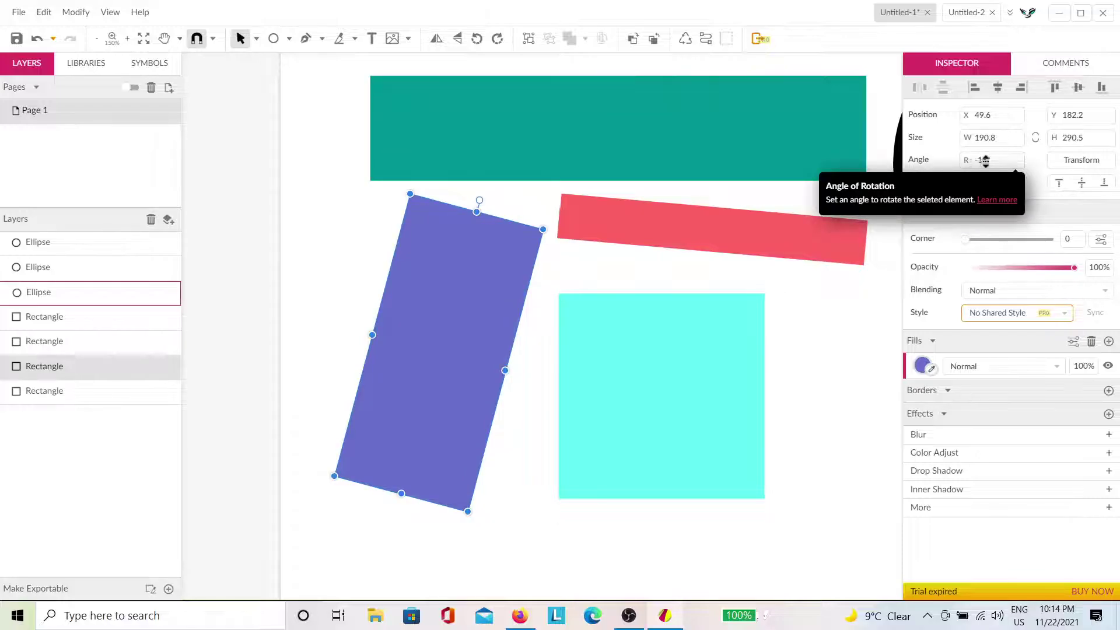
scroll(613, 358, right, 3)
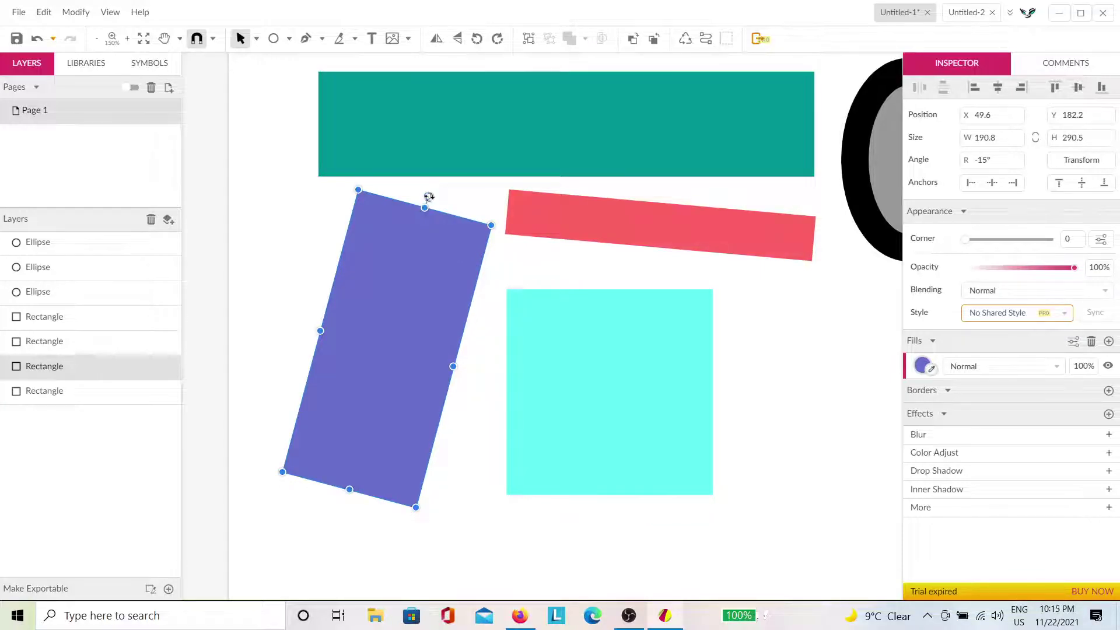
drag(427, 197, 388, 192)
click(497, 269)
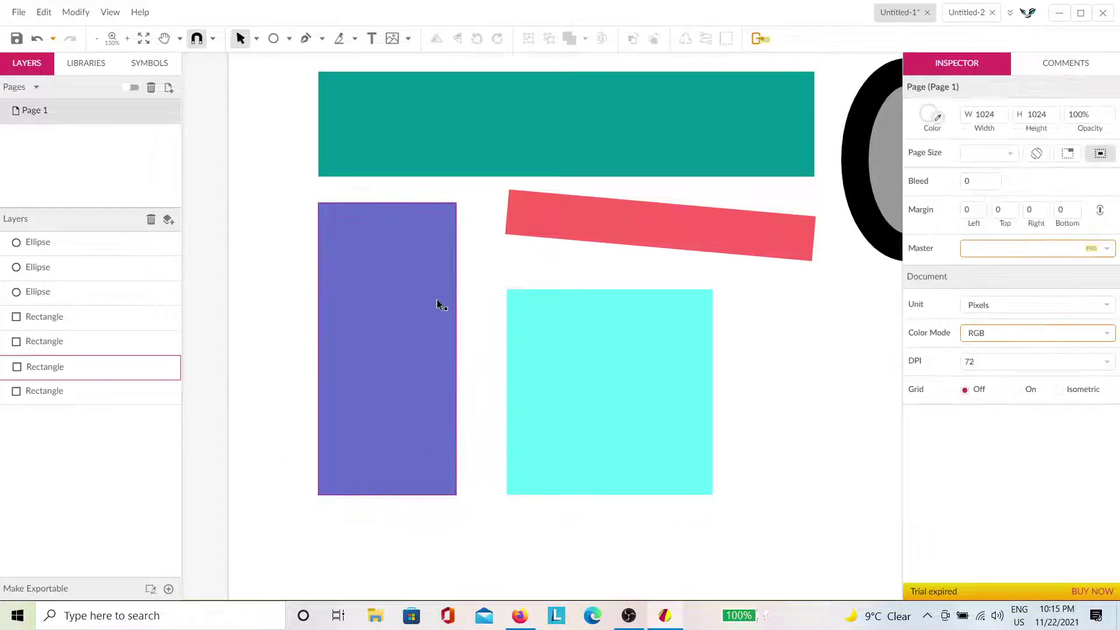
Duplicate the purple rectangle in place and tilt the copy clockwise by about 15°.
click(439, 305)
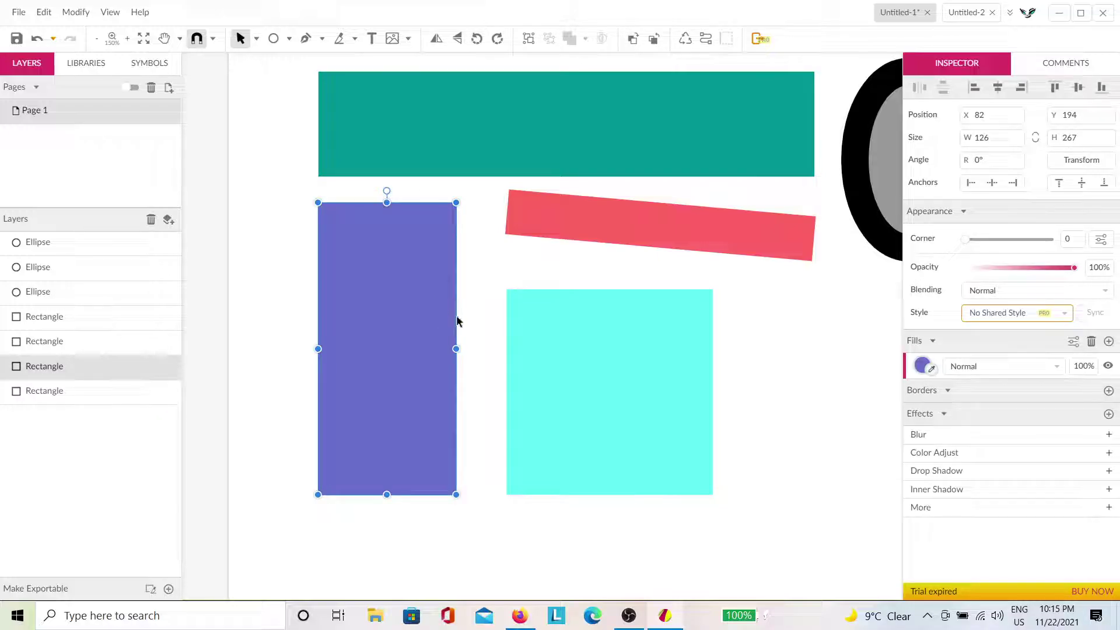
key(ctrl+d)
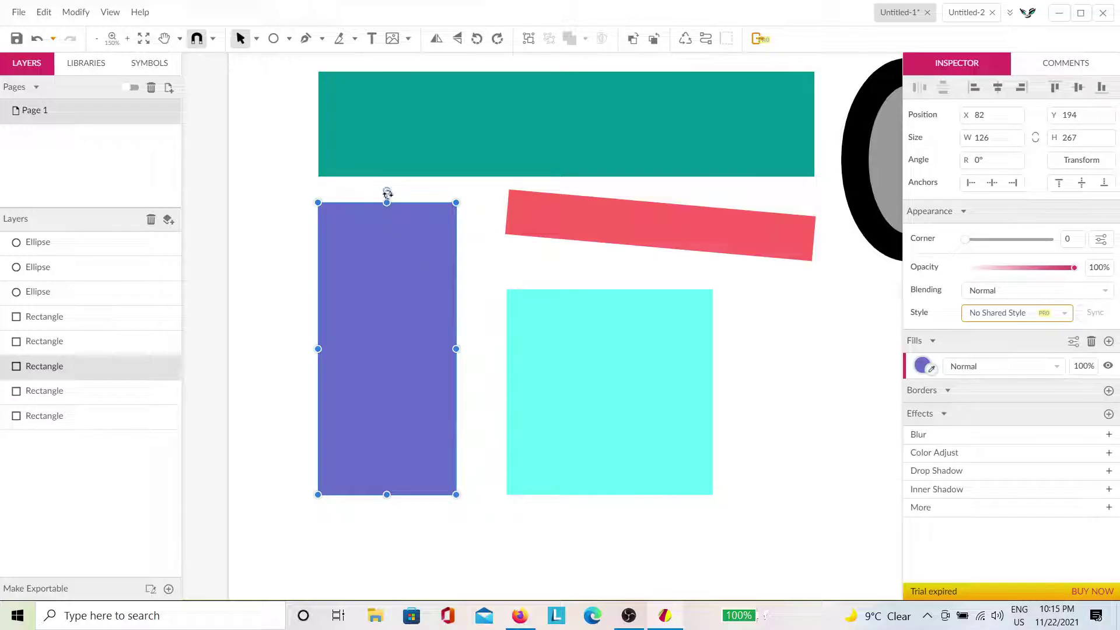
drag(388, 193, 425, 198)
Fill the tilted copy of the purple rectangle with greyish blue #797B99.
click(923, 365)
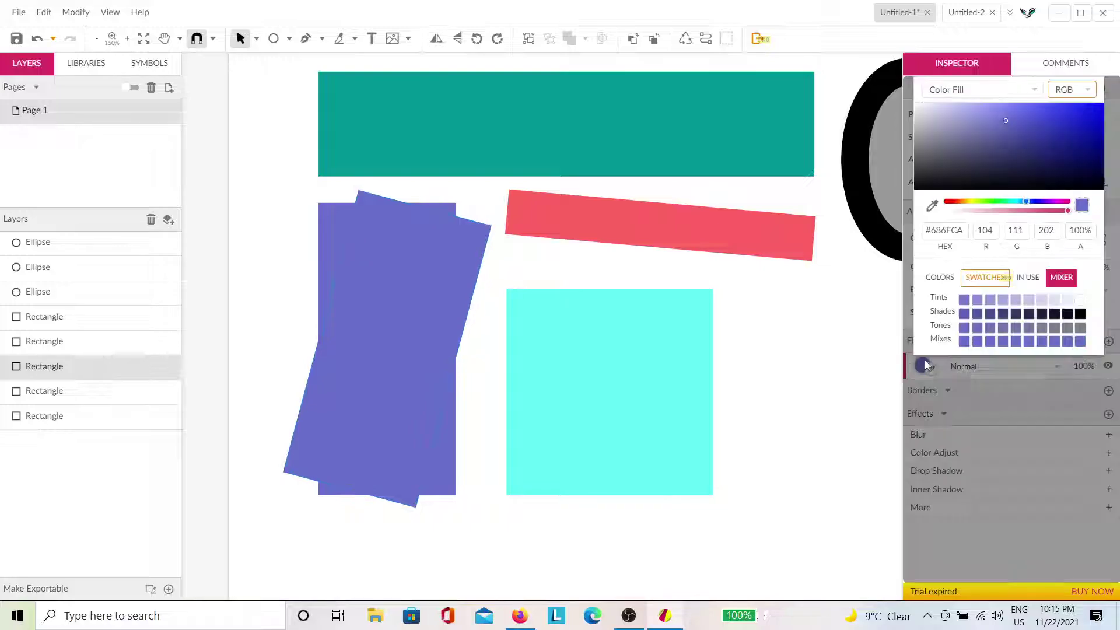
drag(968, 161, 954, 138)
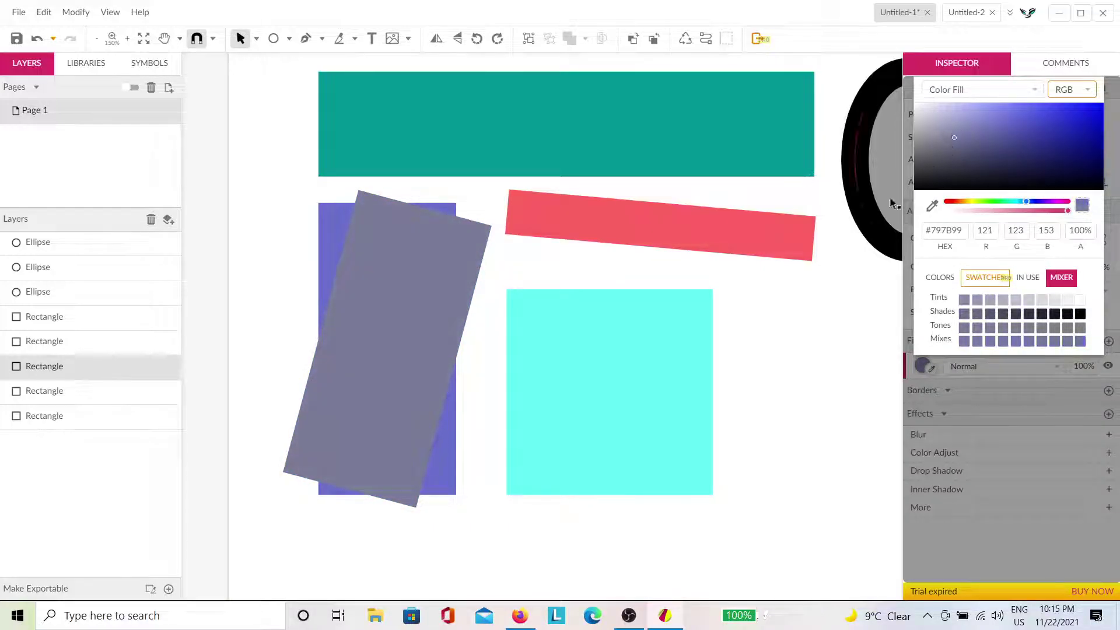
click(563, 540)
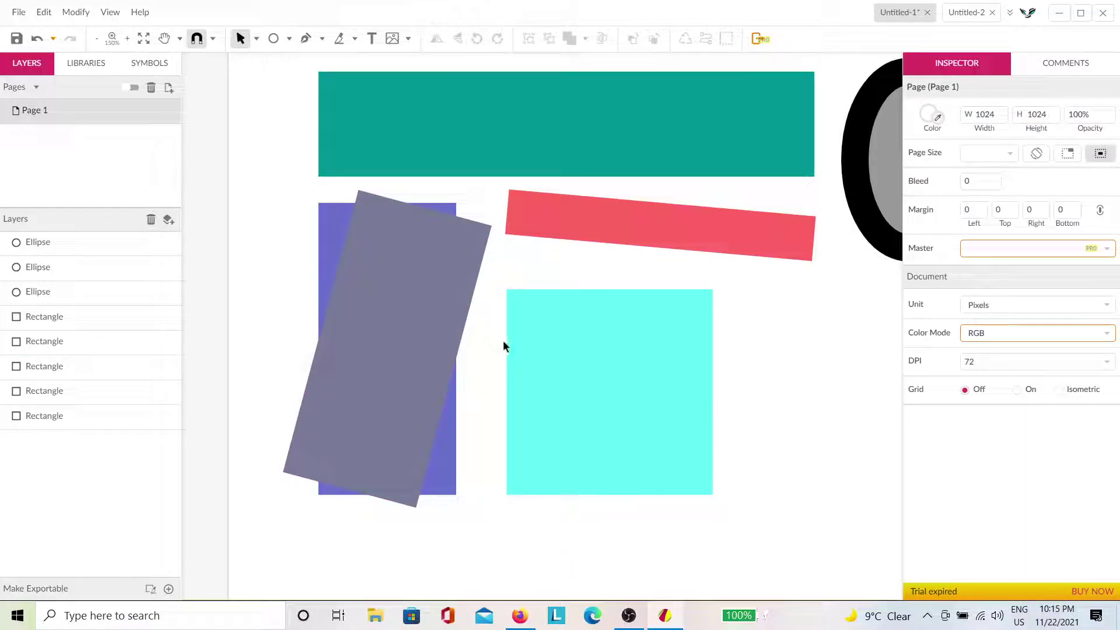
scroll(588, 413, up, 1)
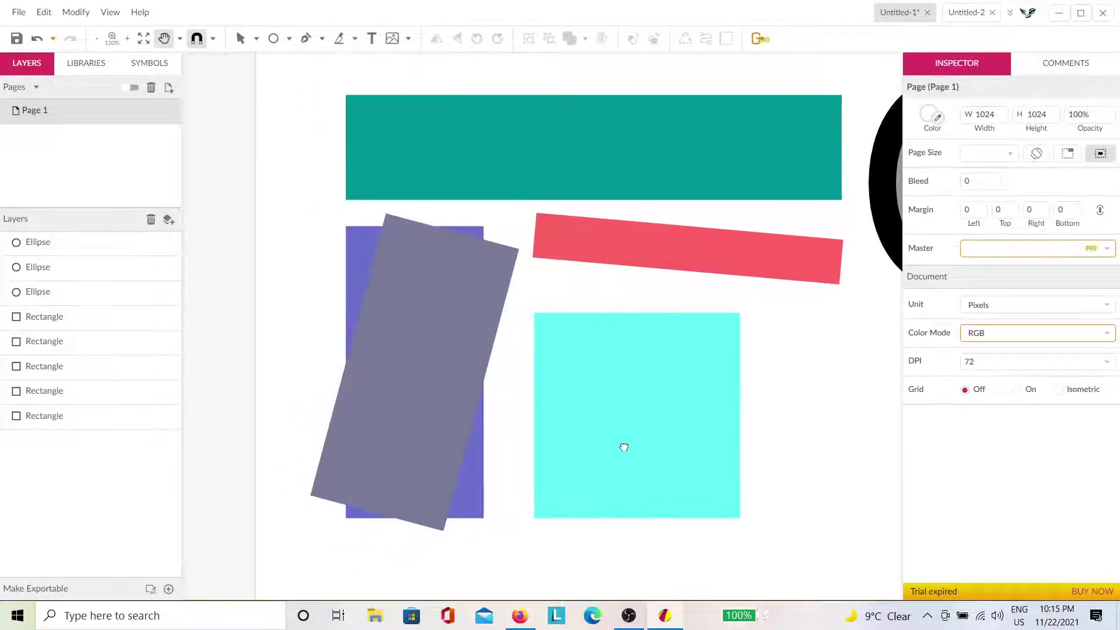
Select the black-bordered and grey-bordered ellipses together and rotate the pair clockwise by about 20°.
key(h)
drag(700, 415, 660, 445)
key(v)
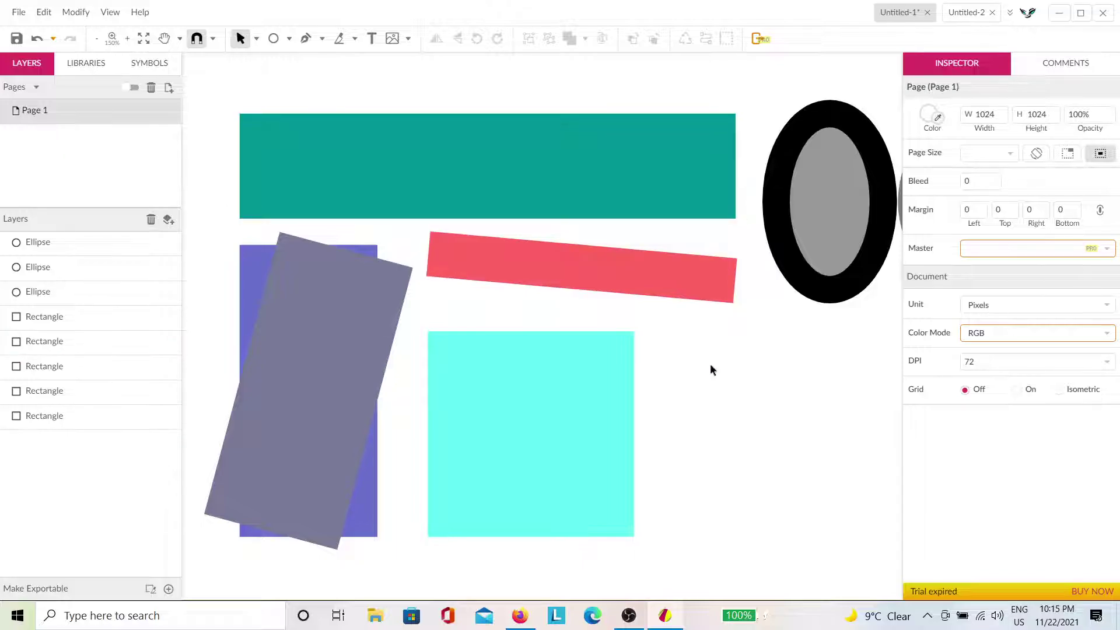
key(h)
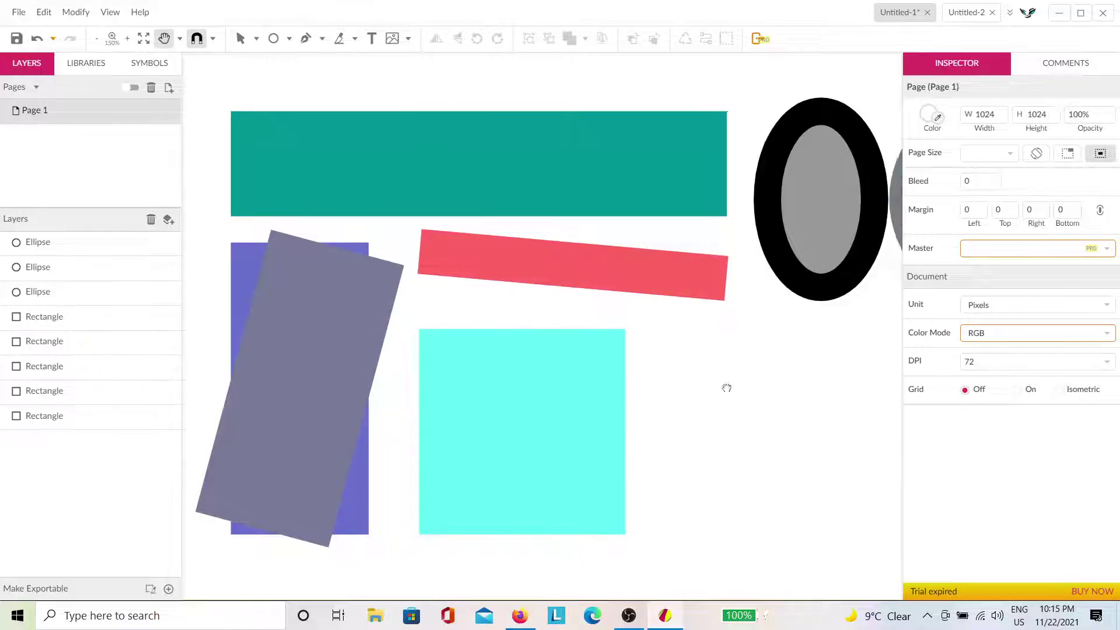
drag(725, 387, 721, 348)
key(v)
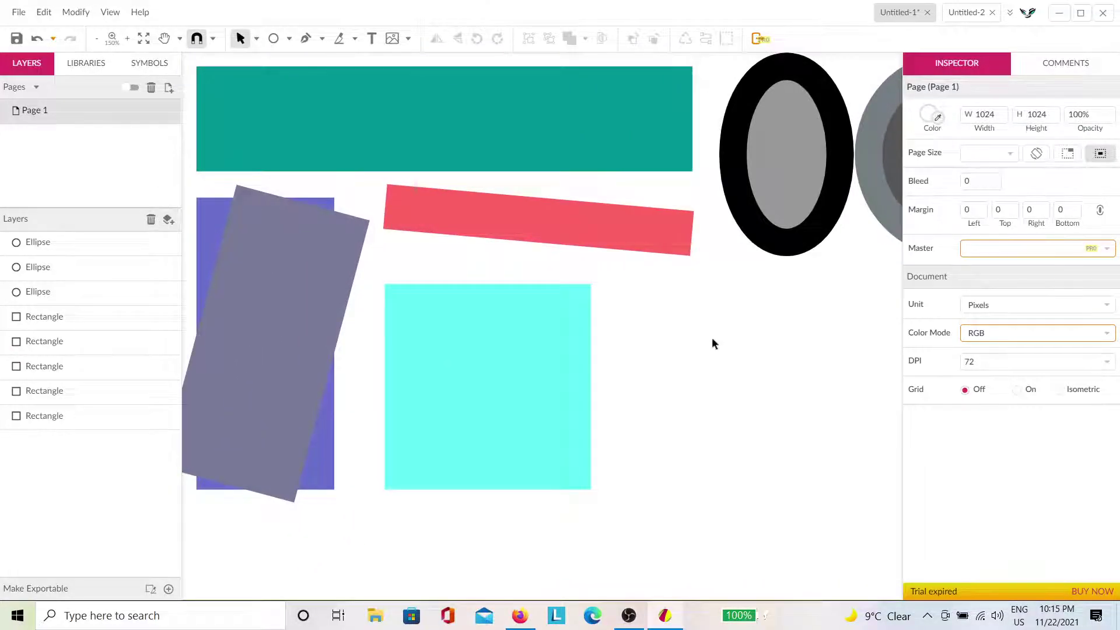
key(h)
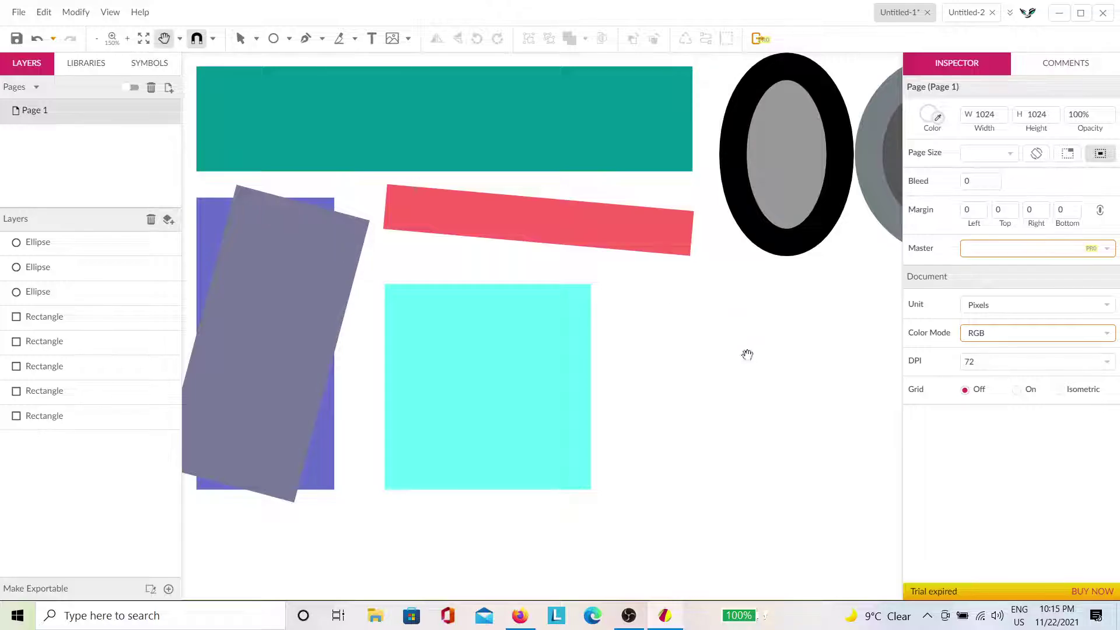
drag(747, 352, 412, 430)
key(v)
drag(712, 405, 430, 142)
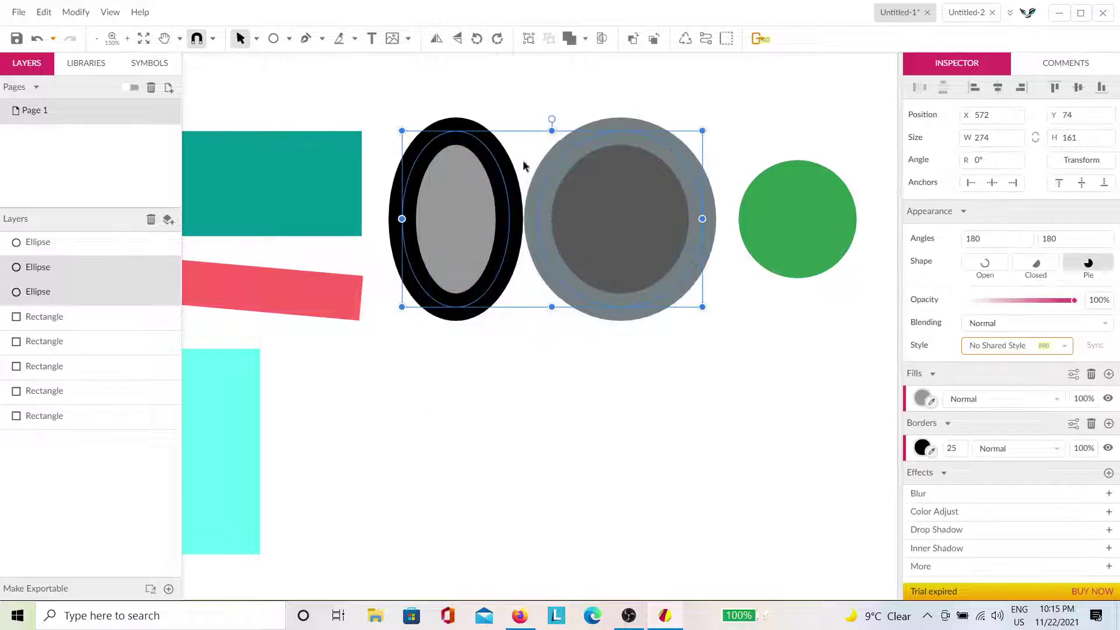
click(642, 414)
drag(689, 425, 434, 167)
drag(553, 118, 591, 120)
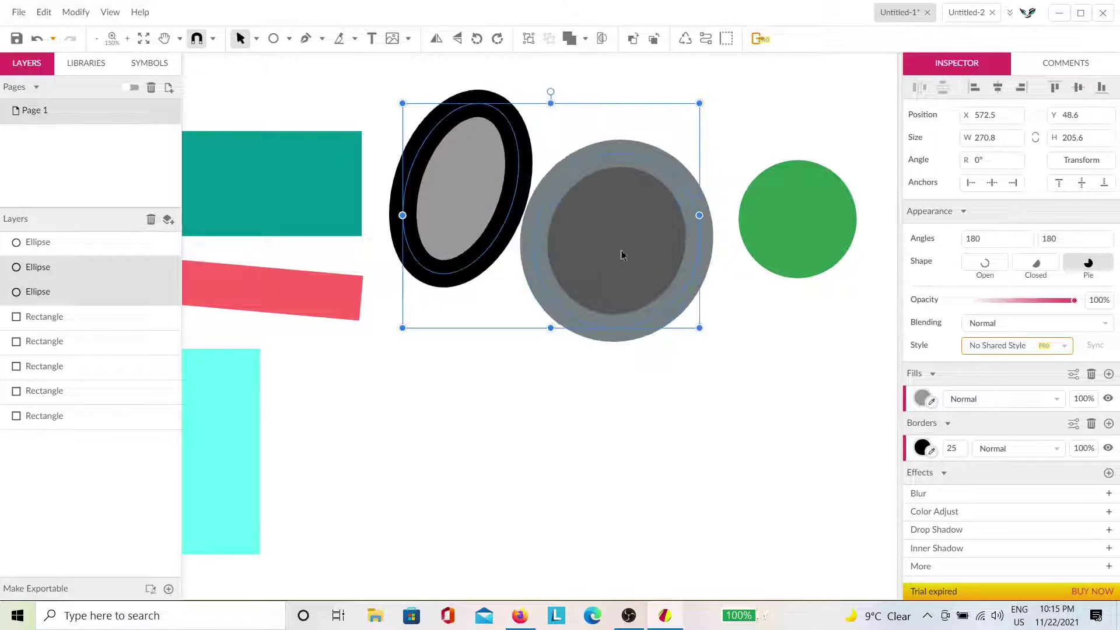
click(646, 368)
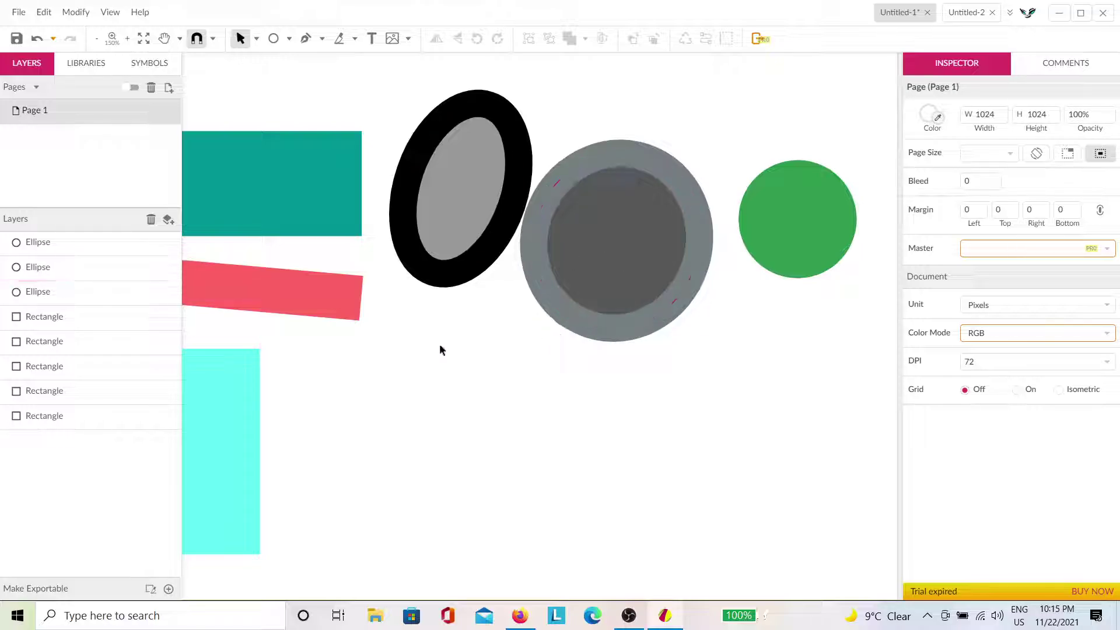
Rotate the two bordered ellipses further clockwise together, to a total tilt of about 39°.
key(space)
drag(440, 348, 601, 343)
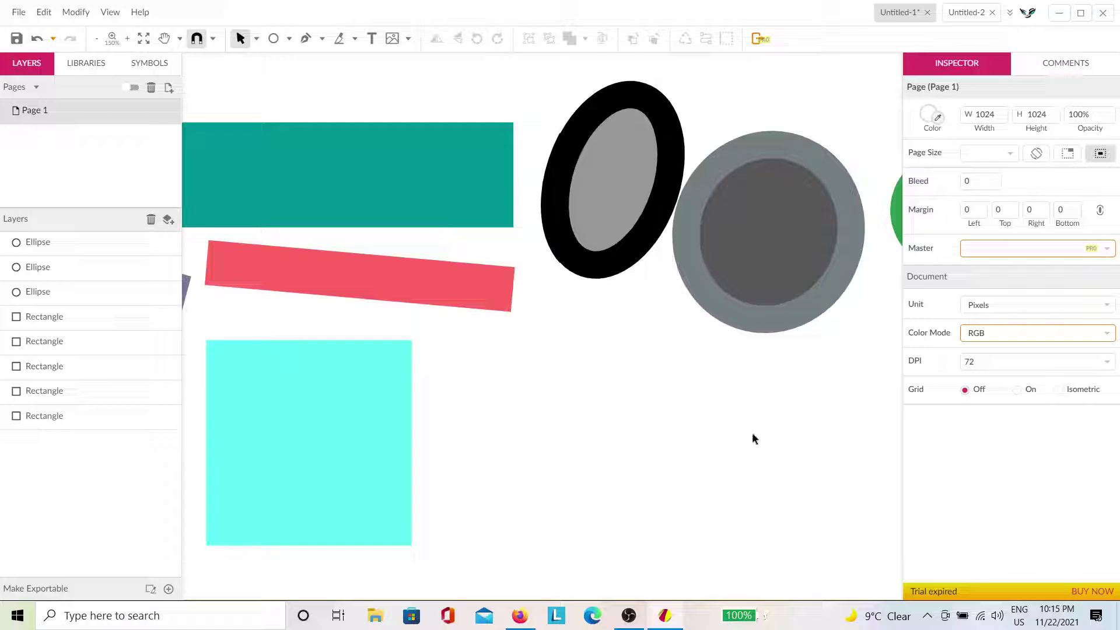
drag(762, 366, 645, 142)
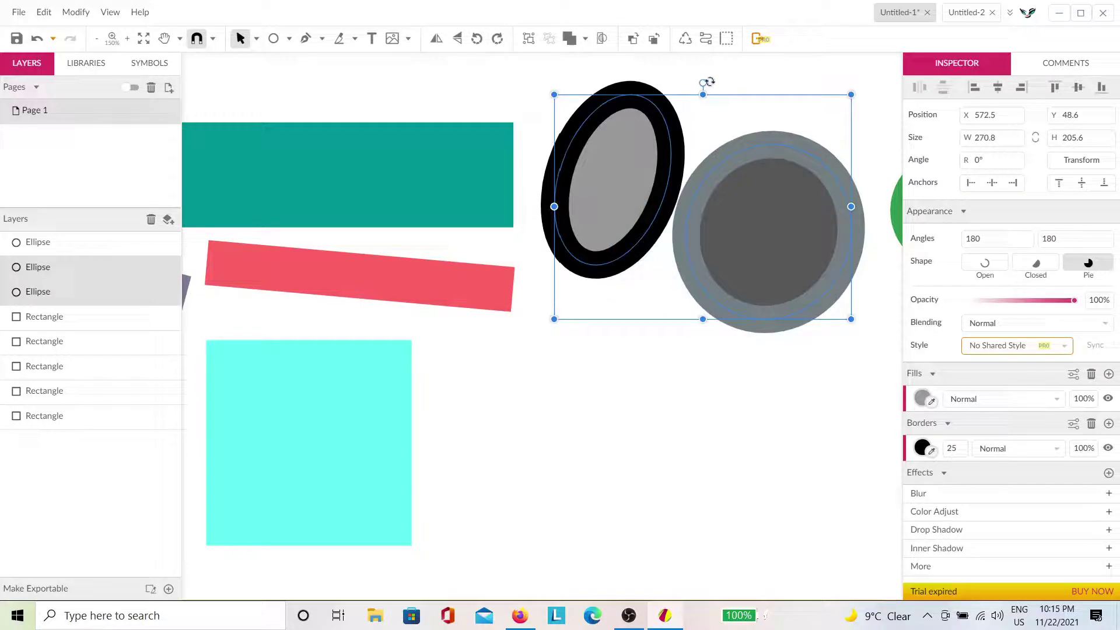
drag(705, 80, 752, 77)
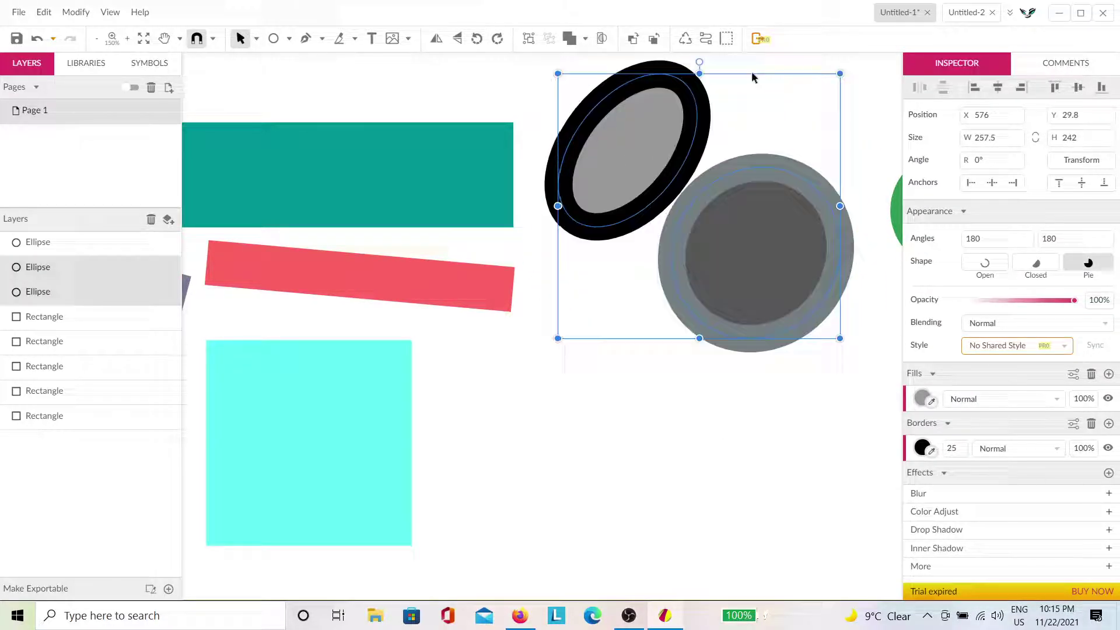
click(723, 426)
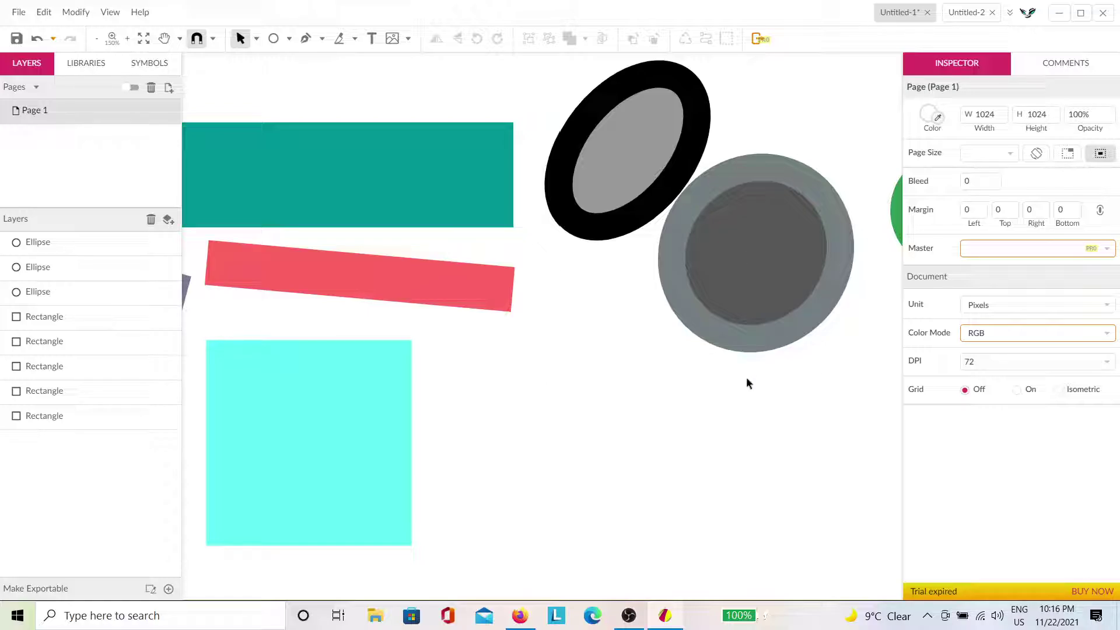
Round the corners of the wide teal rectangle to a radius of 18.
drag(542, 382, 708, 412)
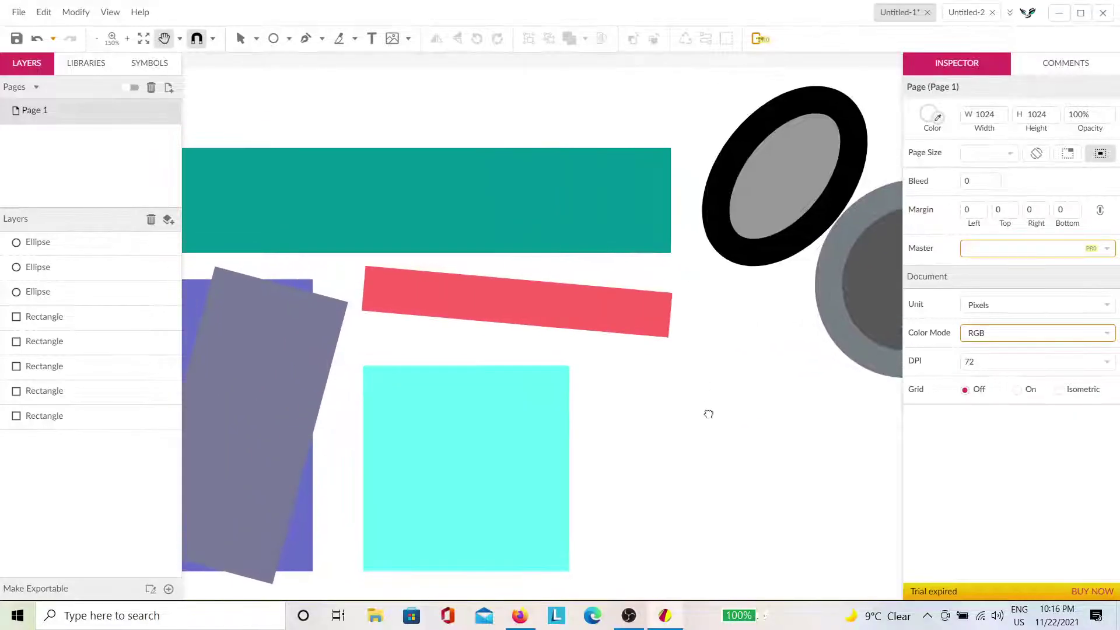
drag(573, 475, 690, 339)
key(v)
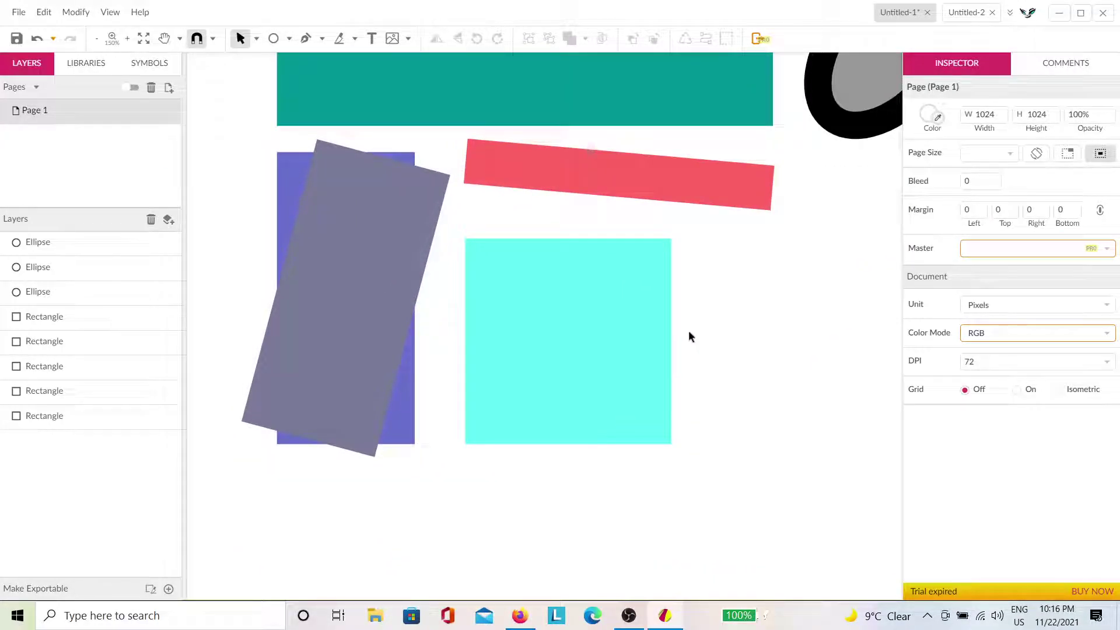
click(638, 372)
scroll(760, 350, up, 3)
click(647, 164)
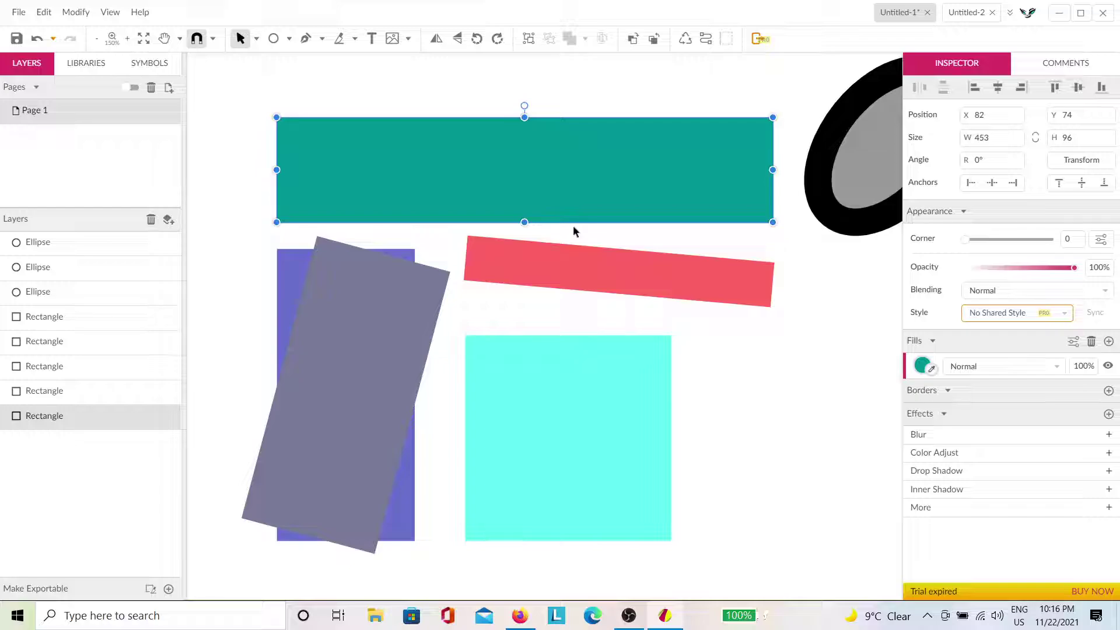
key(Return)
drag(286, 126, 303, 140)
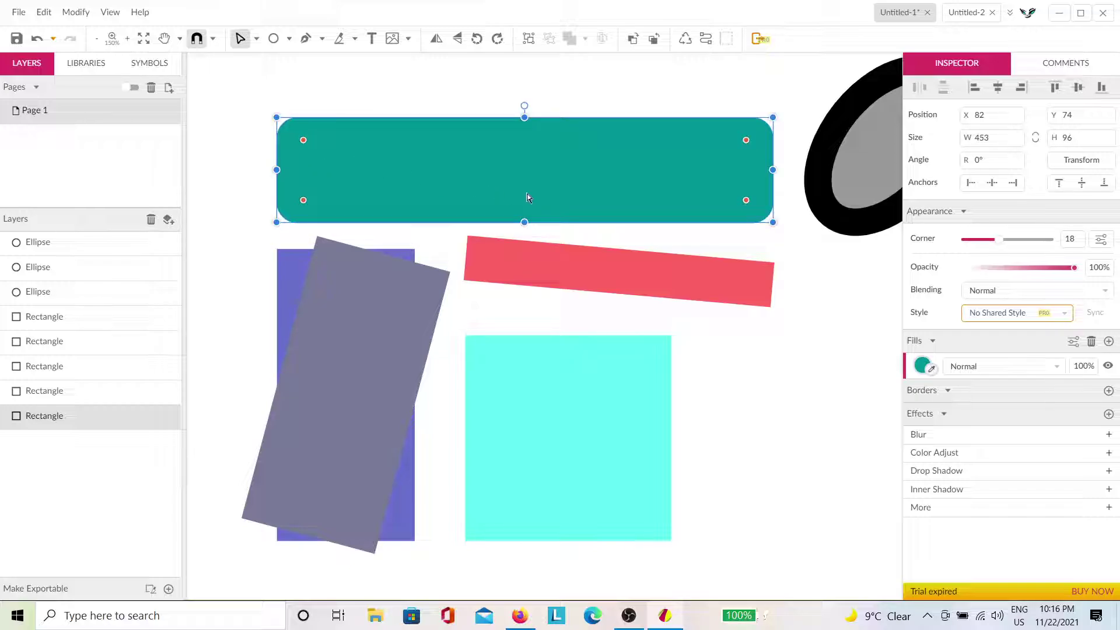
Try inverted round corners on the teal rectangle and settle on the stepped corner style with small detached squares.
click(1101, 239)
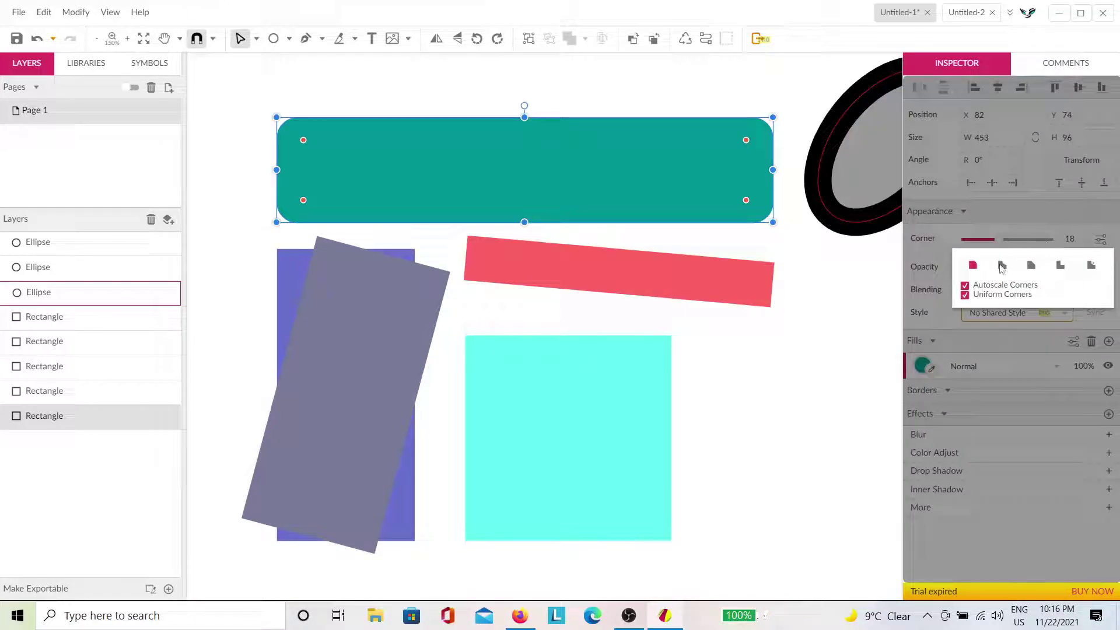
click(1001, 266)
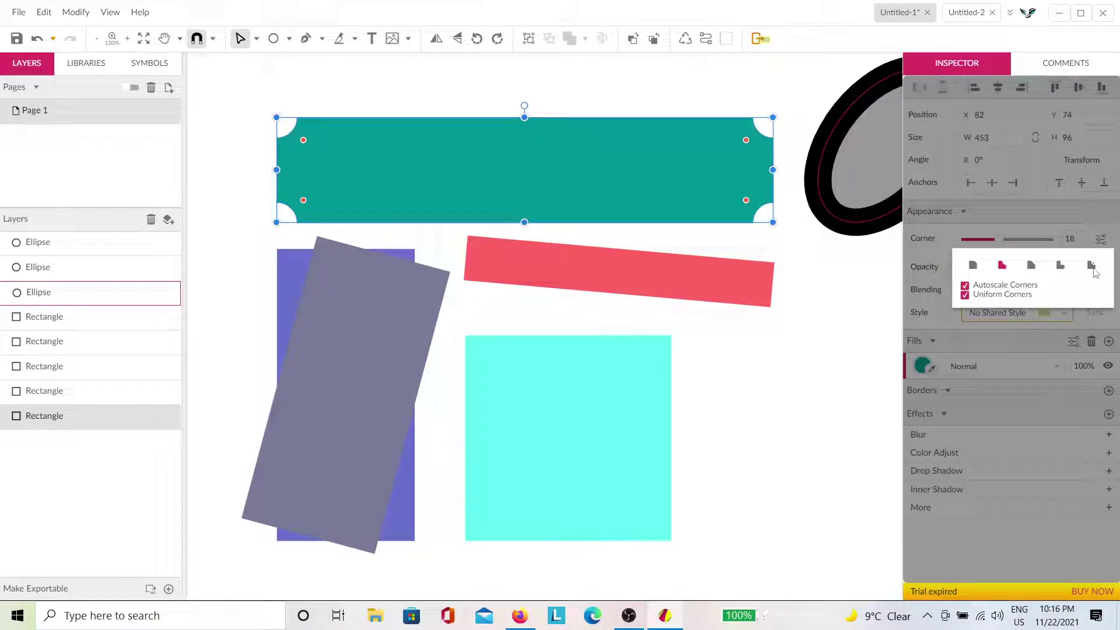
click(1092, 267)
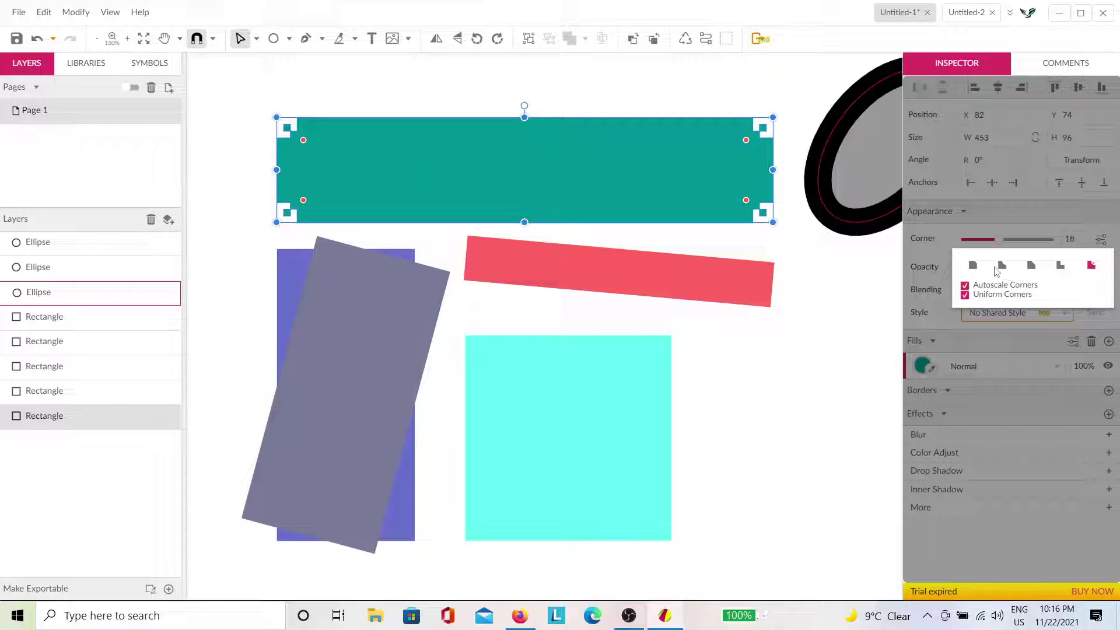
click(801, 337)
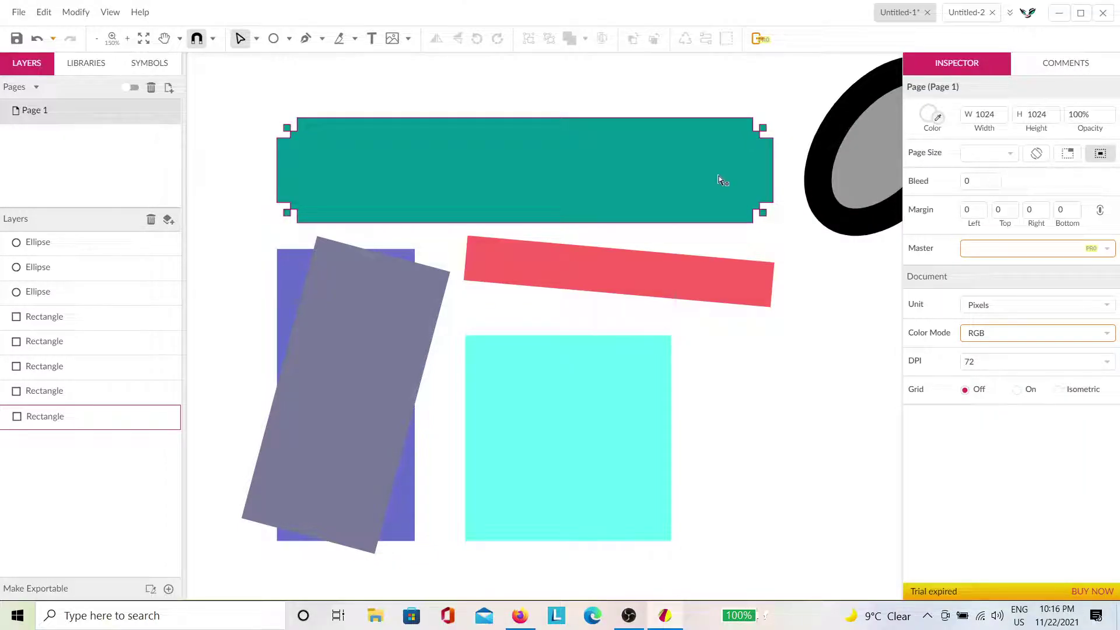
Round all corners of the tilted thin red rectangle.
click(712, 276)
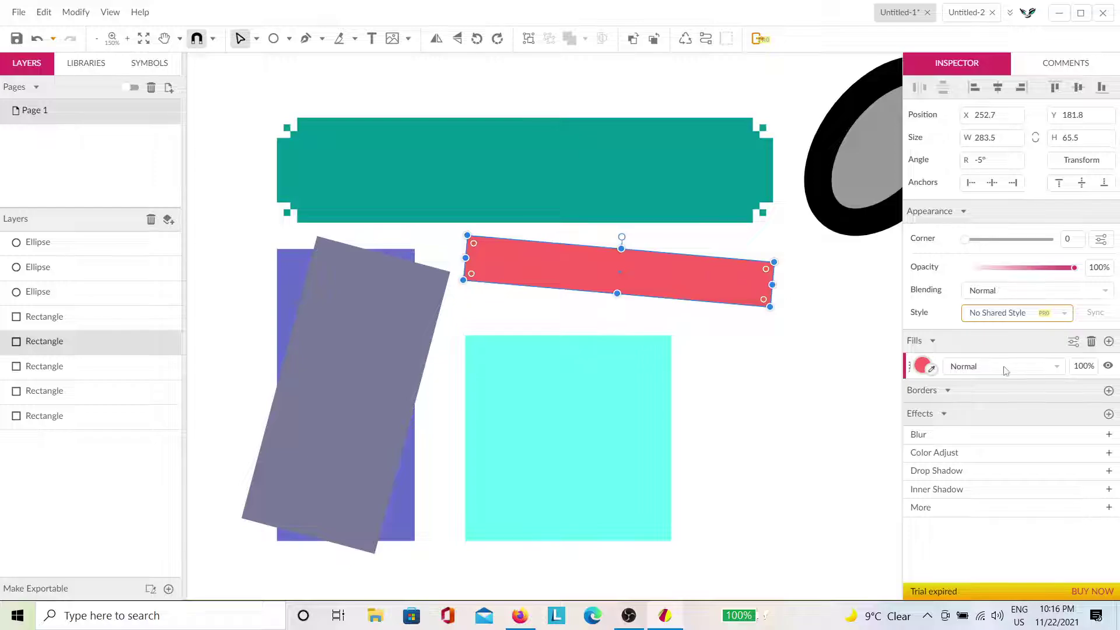
drag(767, 273, 768, 360)
click(767, 366)
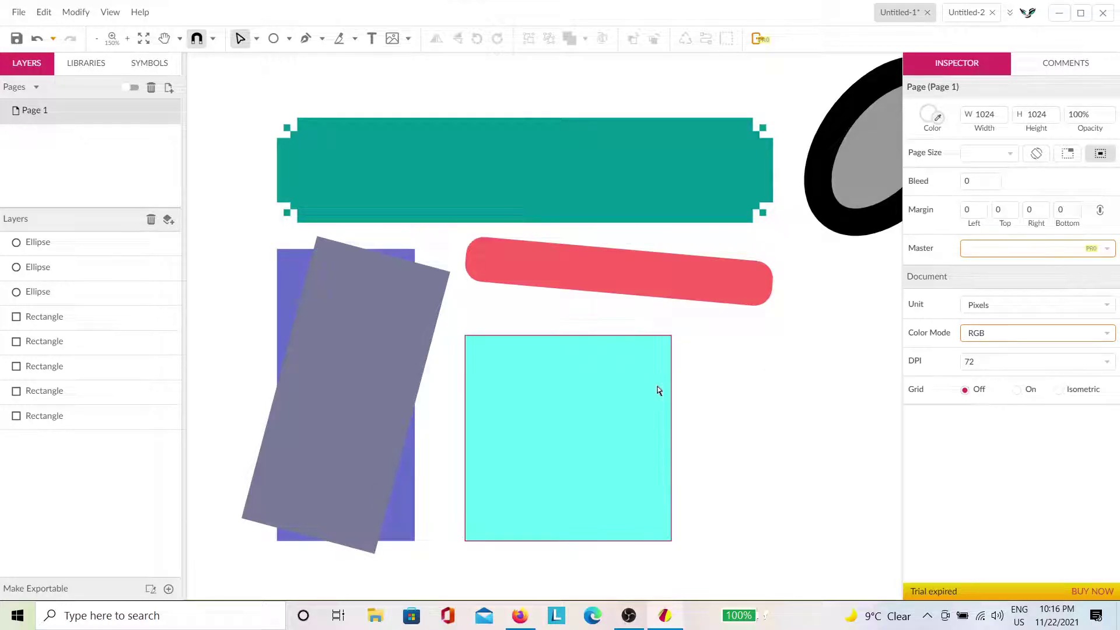
Cut a pie wedge out of the green circle by moving its start angle to about 107°.
key(h)
drag(795, 415, 396, 480)
key(v)
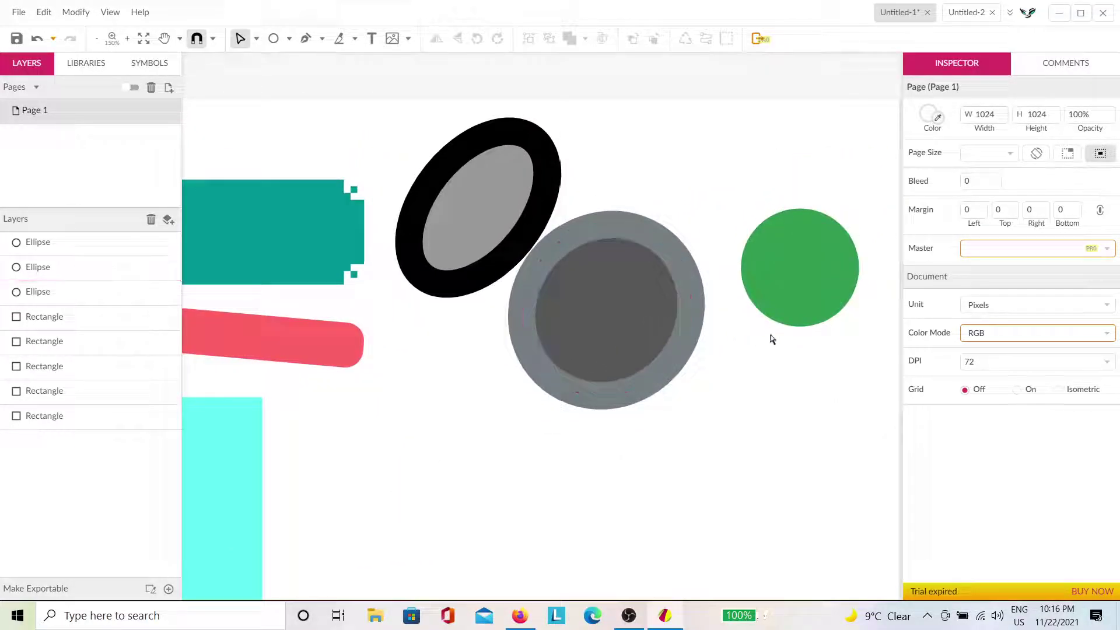
click(804, 310)
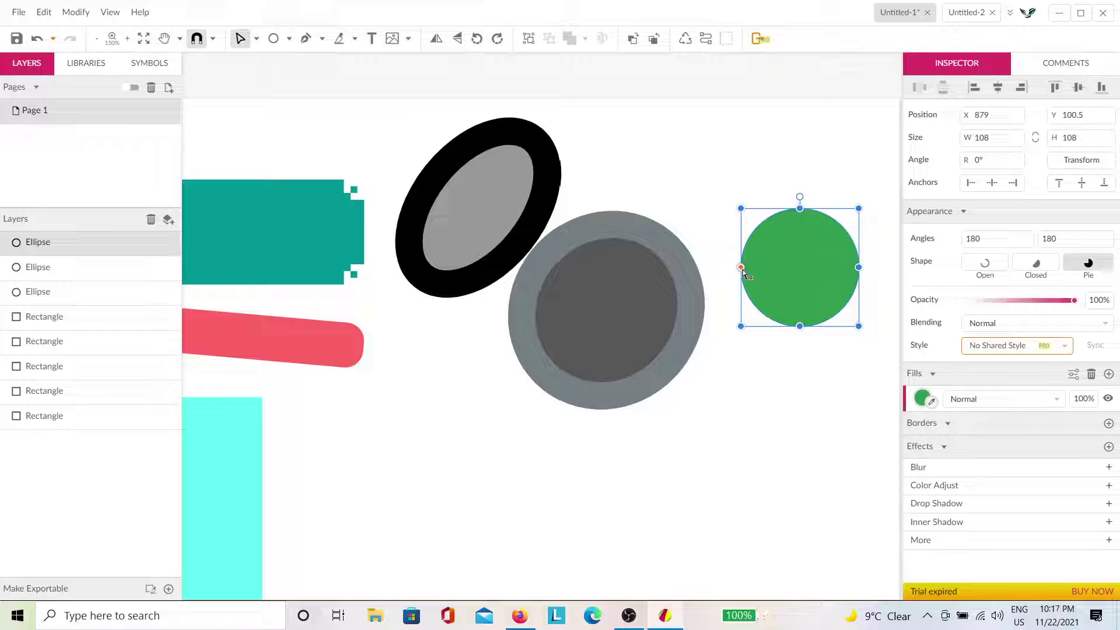
drag(742, 273, 782, 210)
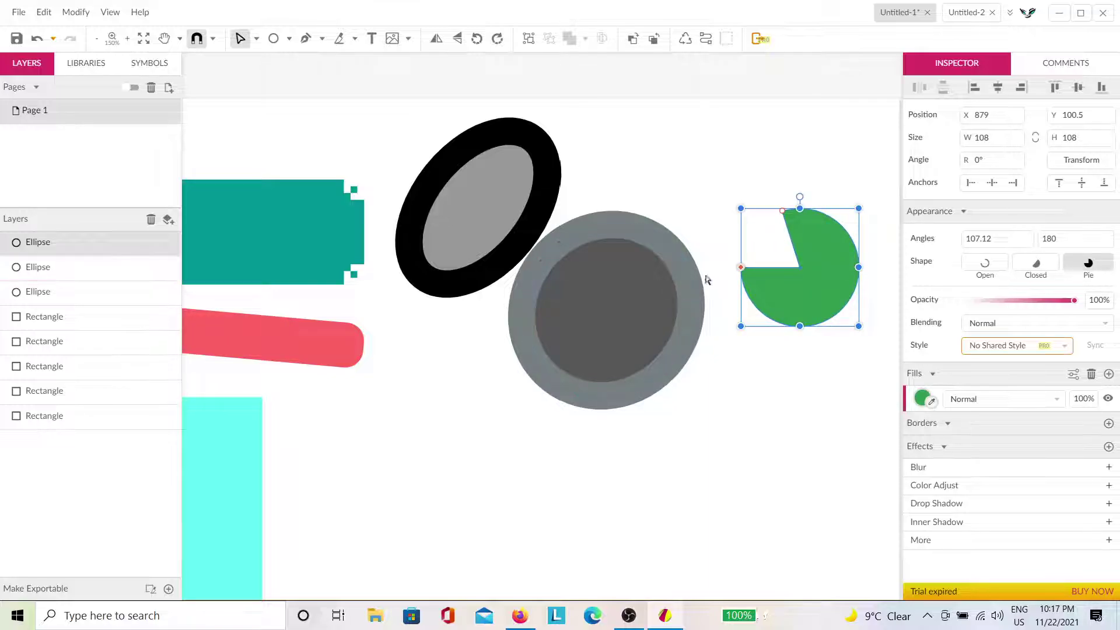
Compare the Closed and Open shape types on the green circle up close and return it to Pie.
click(1039, 267)
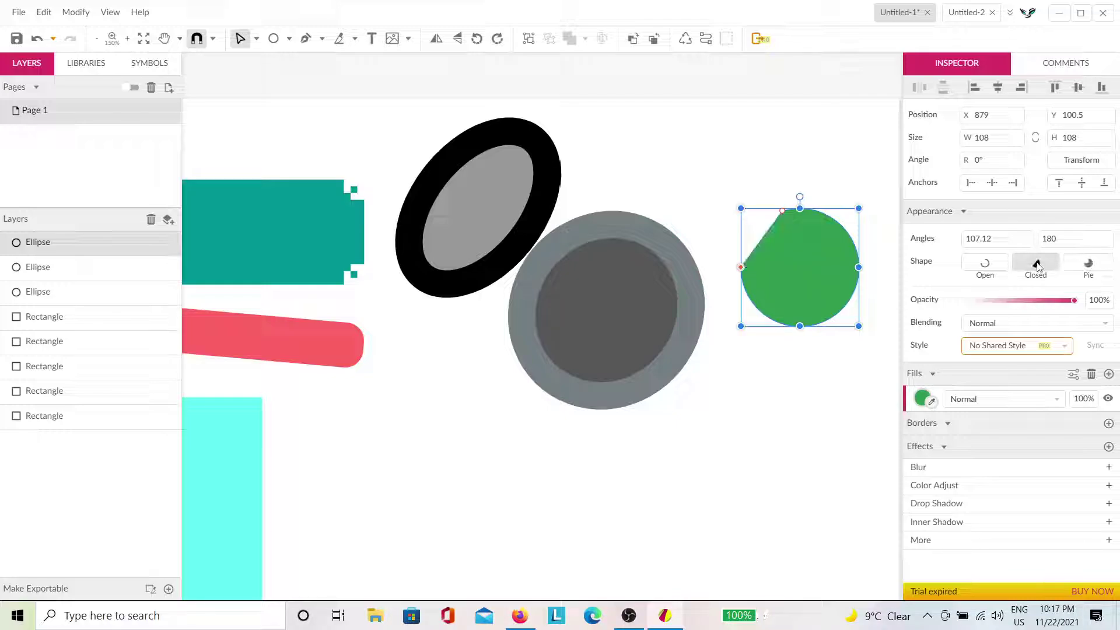
click(1086, 267)
click(986, 269)
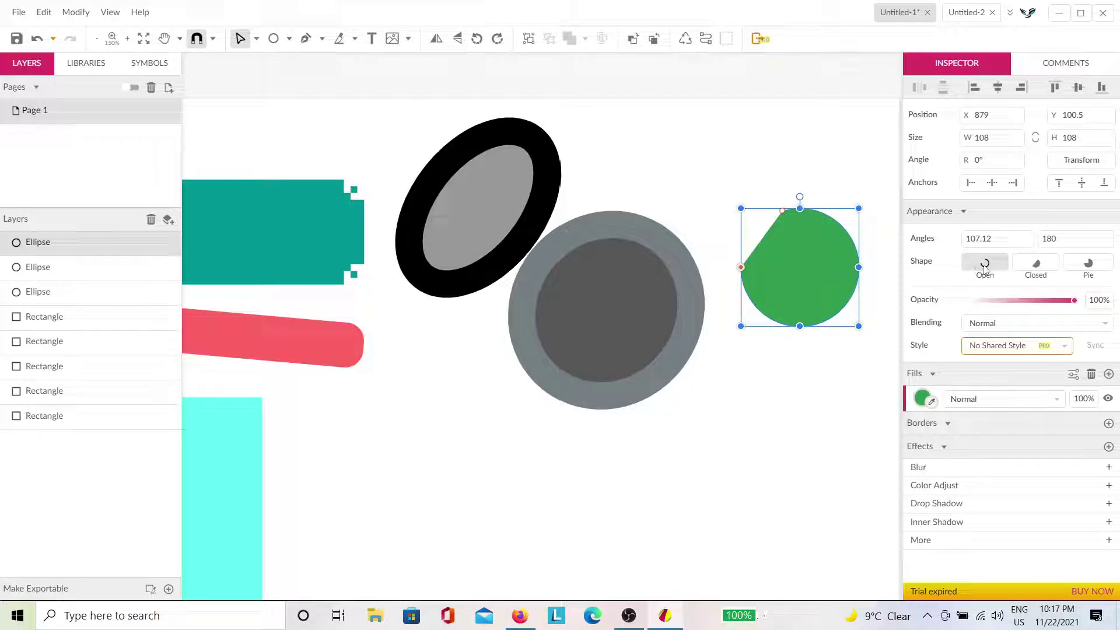
click(1036, 265)
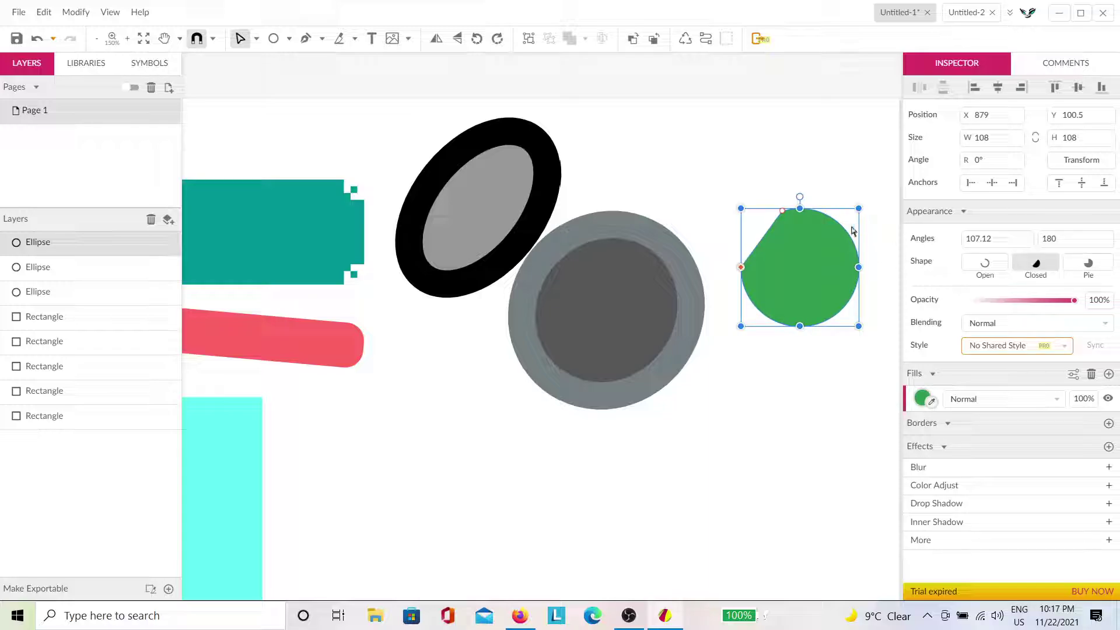
scroll(785, 225, up, 5)
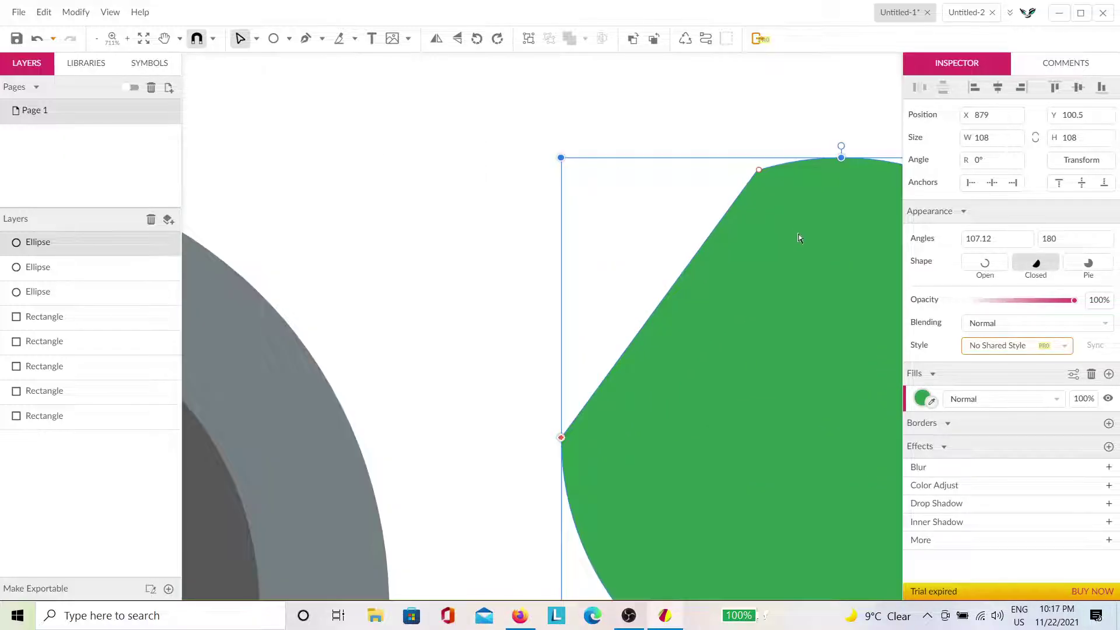
click(985, 263)
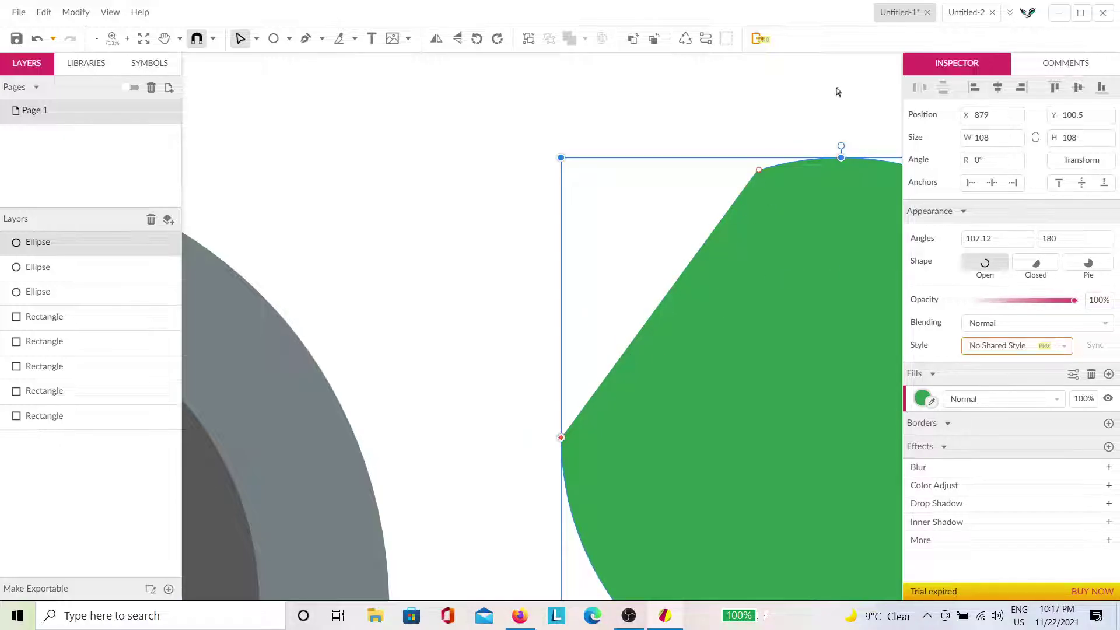
click(1036, 263)
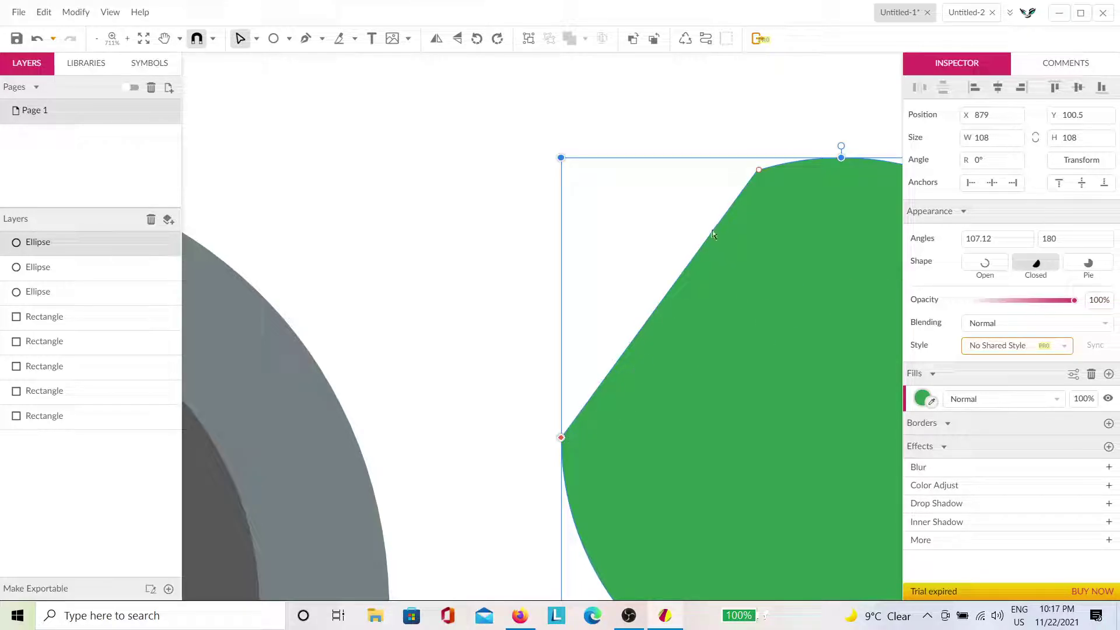
click(465, 454)
click(614, 433)
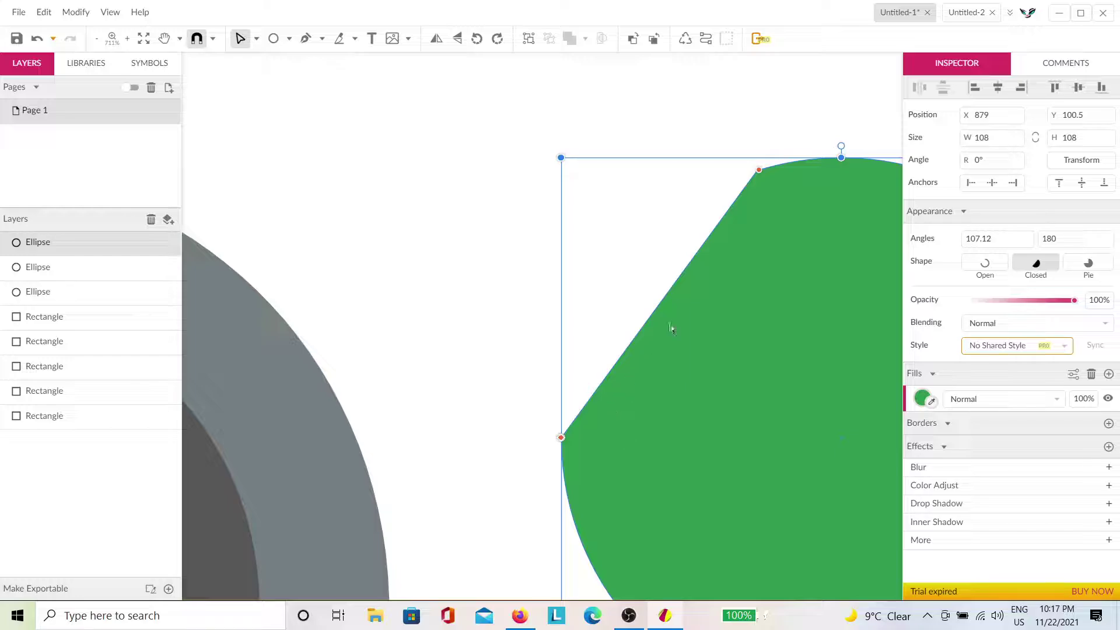
click(766, 105)
click(748, 362)
click(1088, 265)
scroll(722, 336, down, 5)
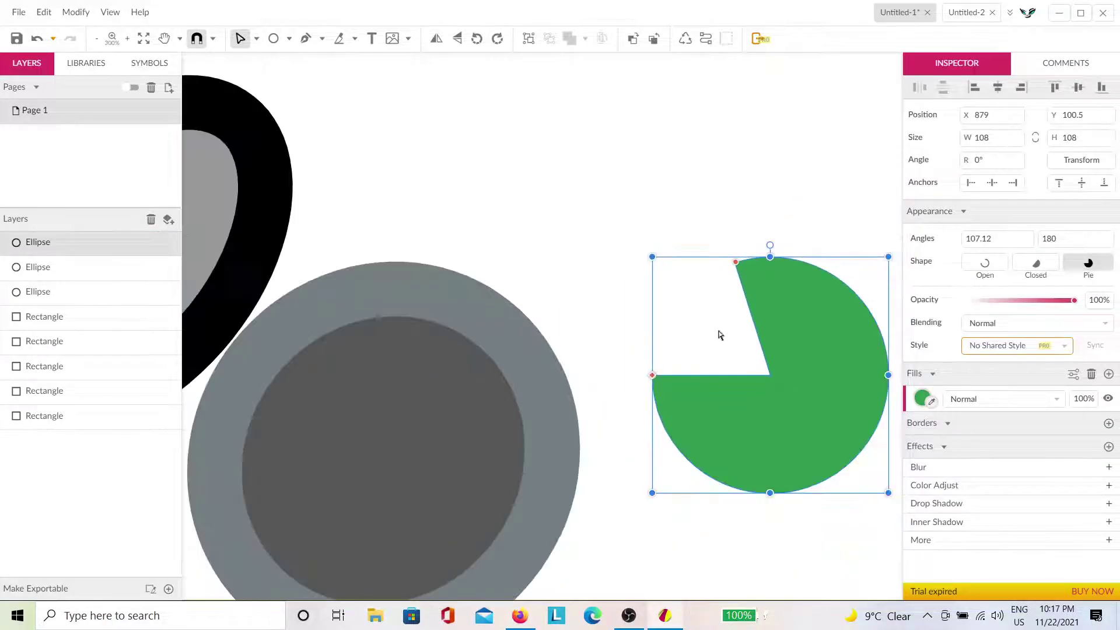
Make the dark grey circle a Closed shape and cut a segment off it by moving its start angle to about 59°.
click(551, 403)
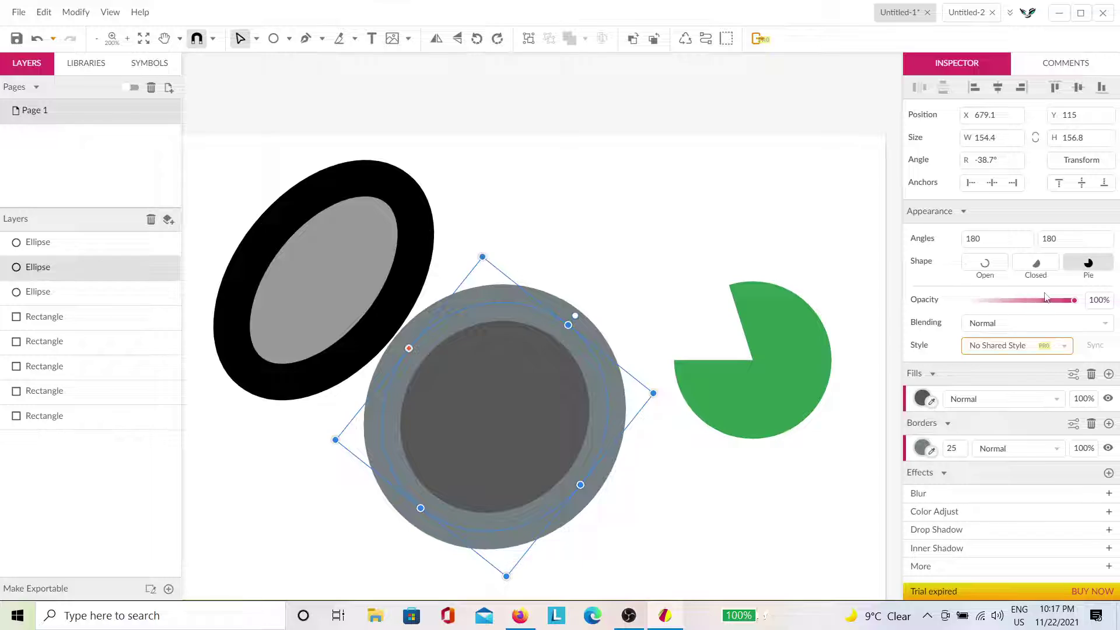
click(1036, 263)
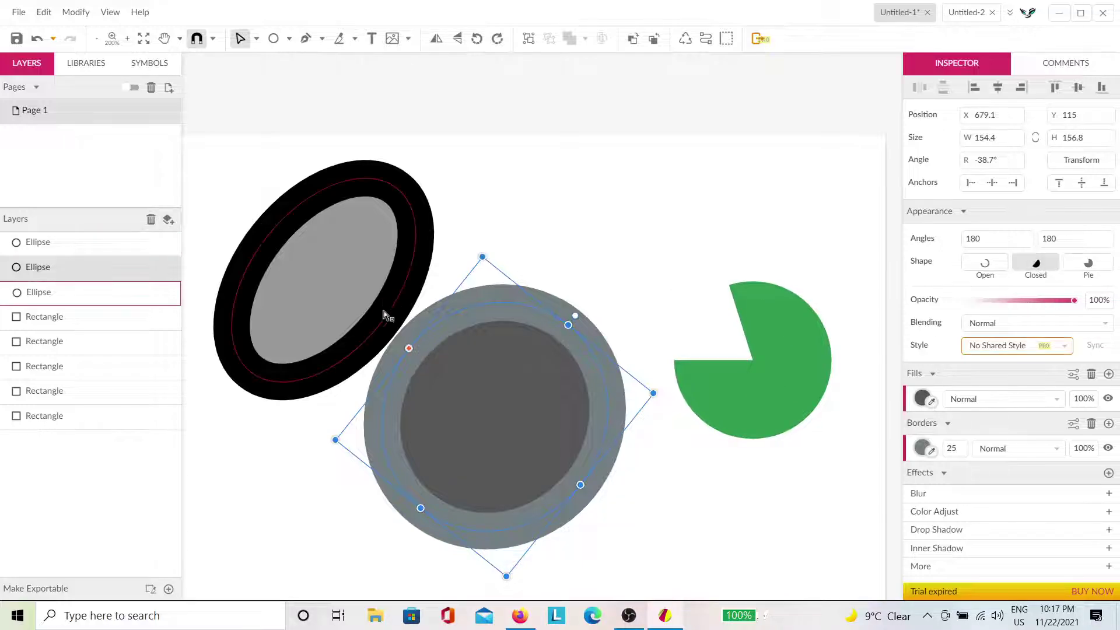
drag(411, 349, 462, 355)
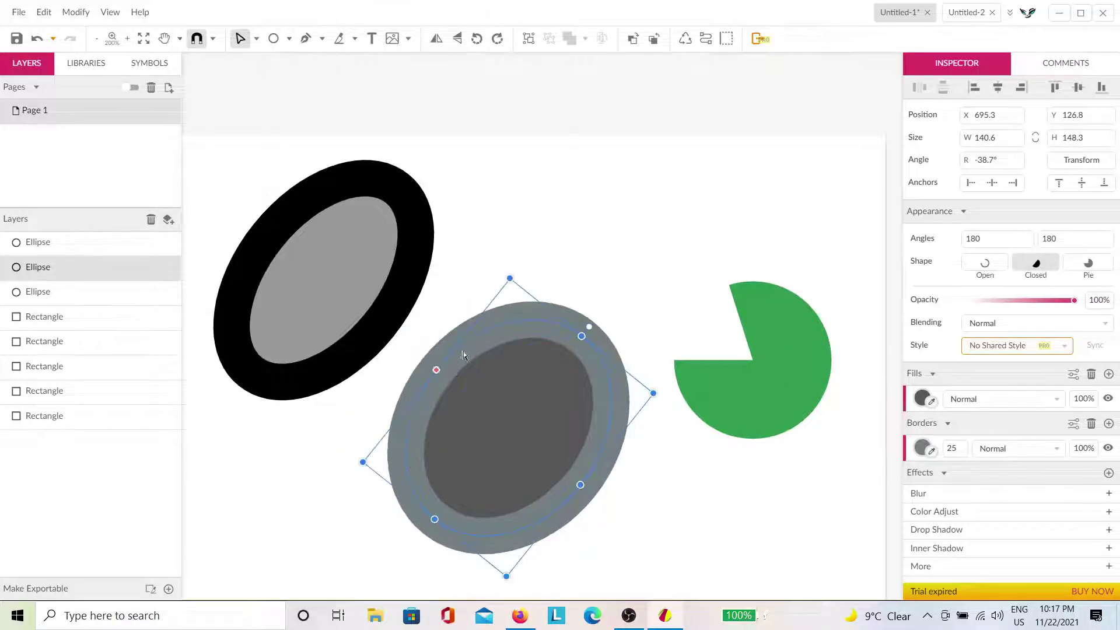
key(ctrl+z)
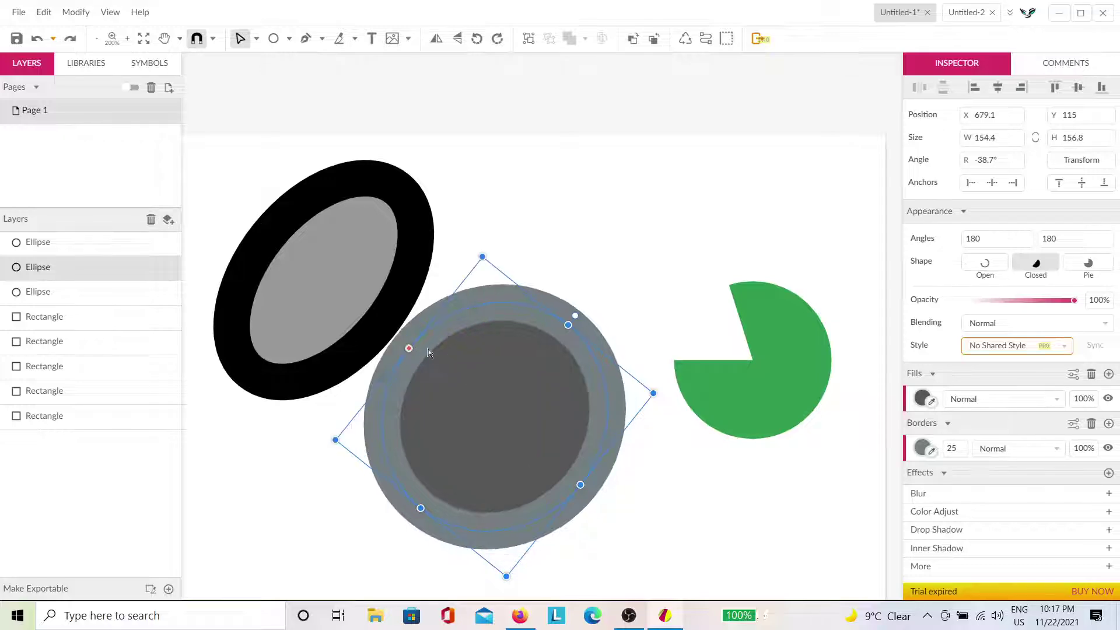
drag(431, 348, 562, 396)
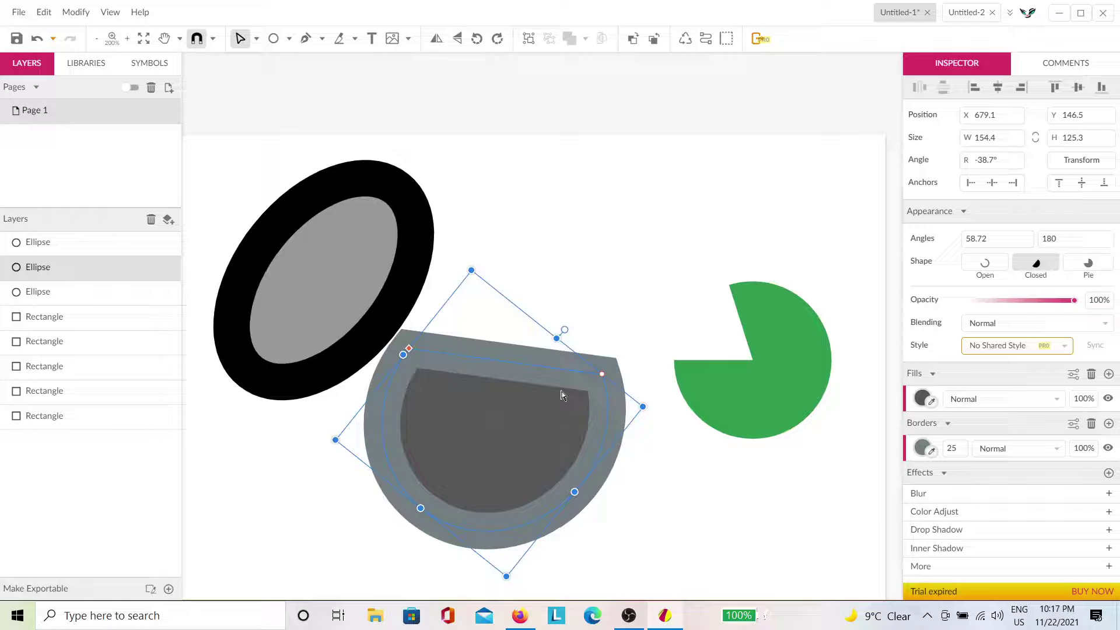
click(612, 275)
click(534, 417)
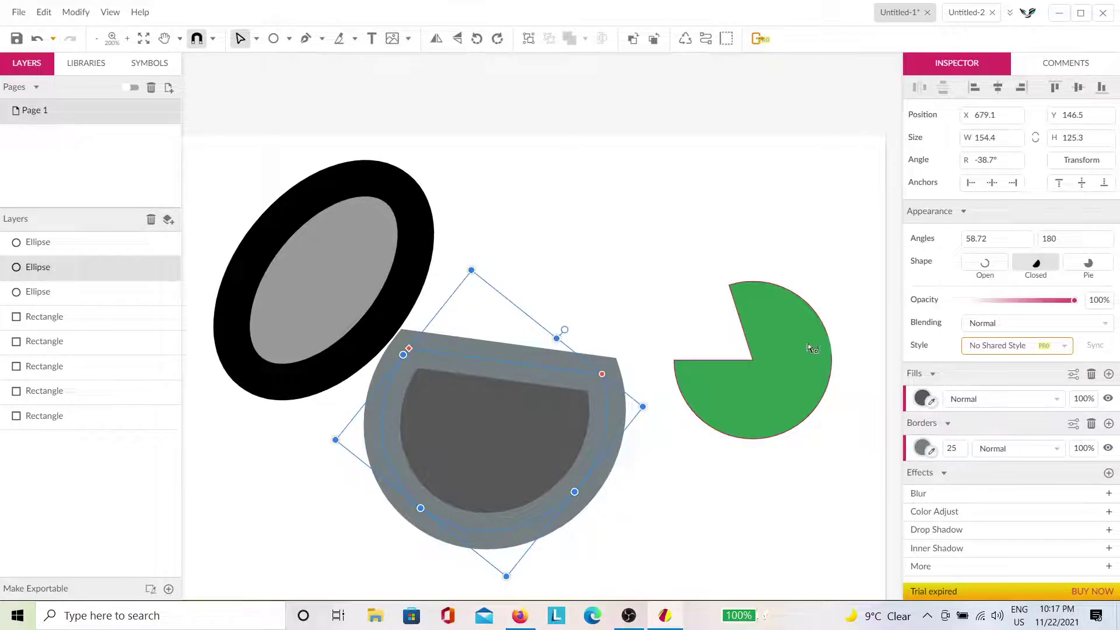
Cut a roughly quarter-sized pie wedge out of the top of the tilted light grey ellipse with the black border.
click(375, 252)
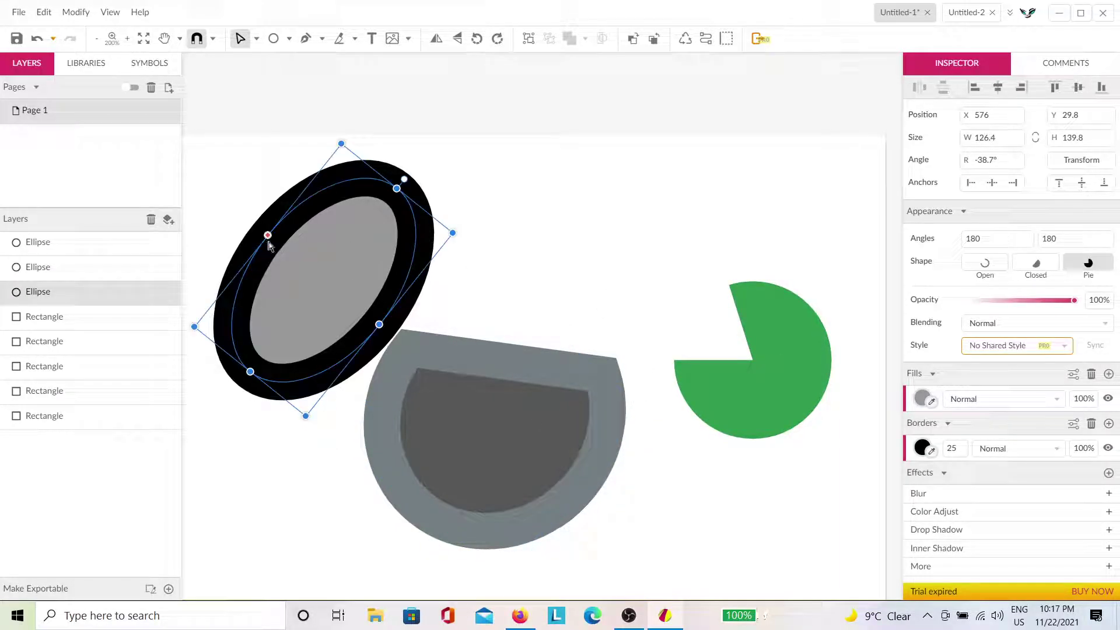
drag(267, 235, 371, 220)
click(543, 216)
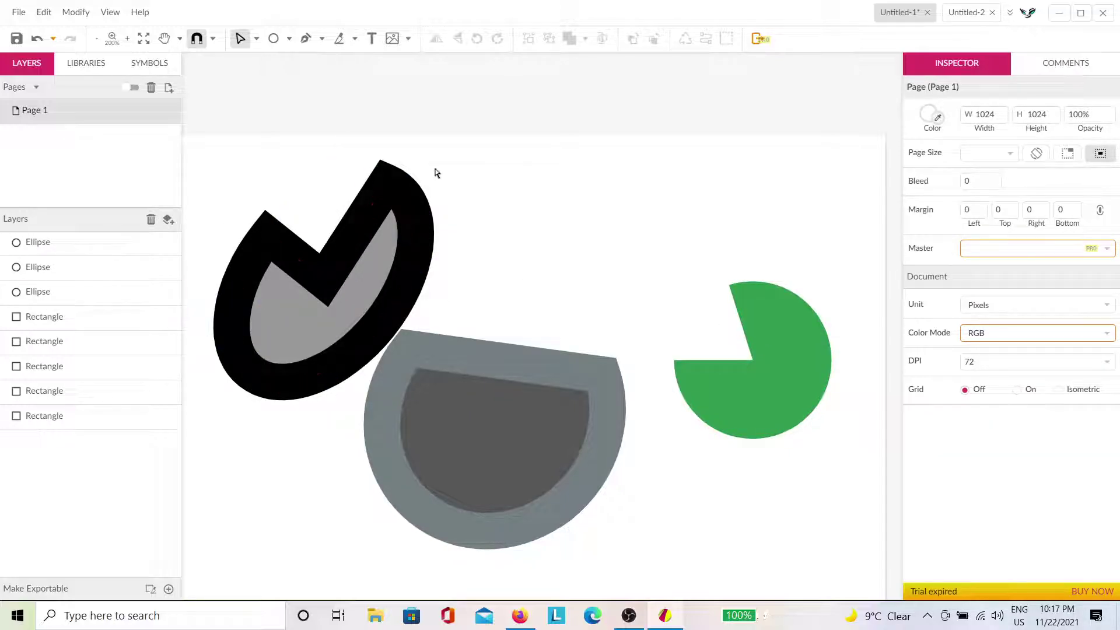
Change the shape type of the dark grey circle to Open and that of the green circle to Closed.
click(543, 400)
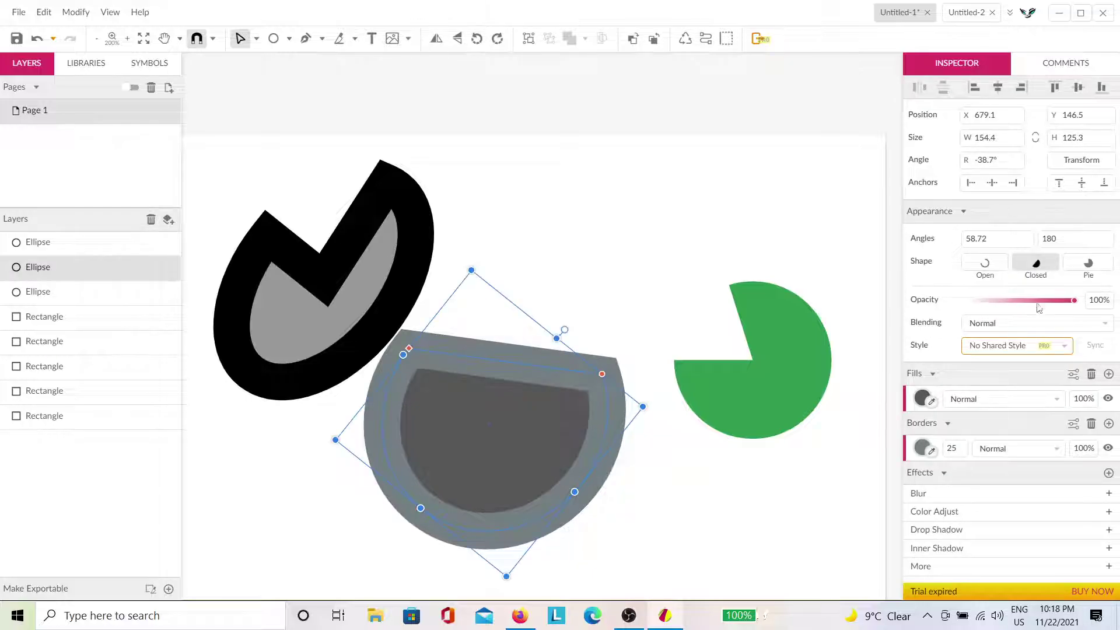
click(985, 264)
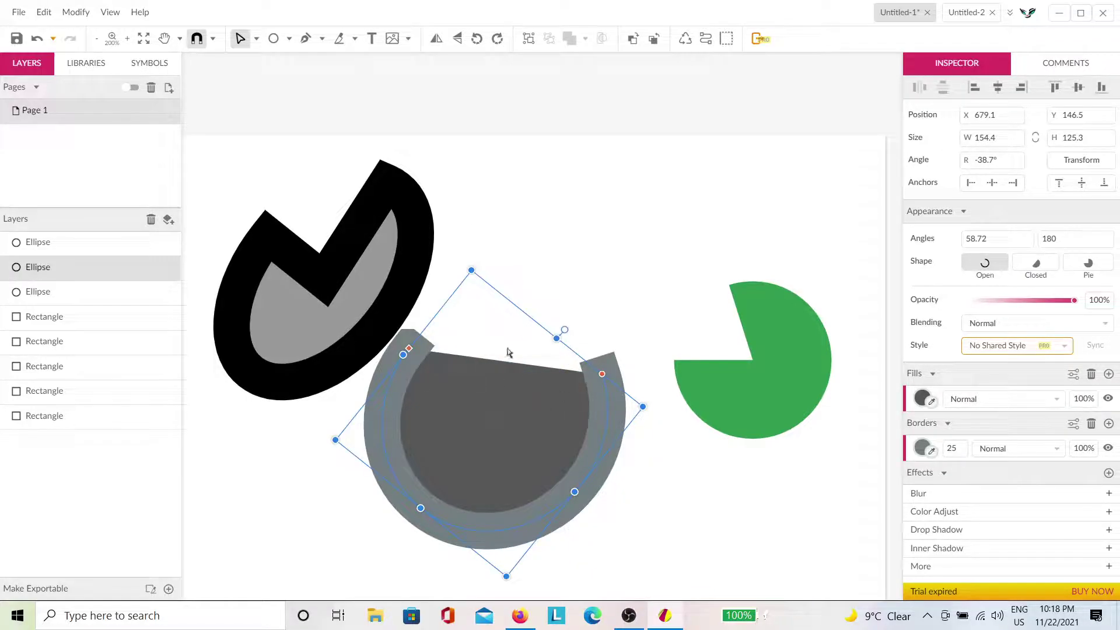
click(812, 376)
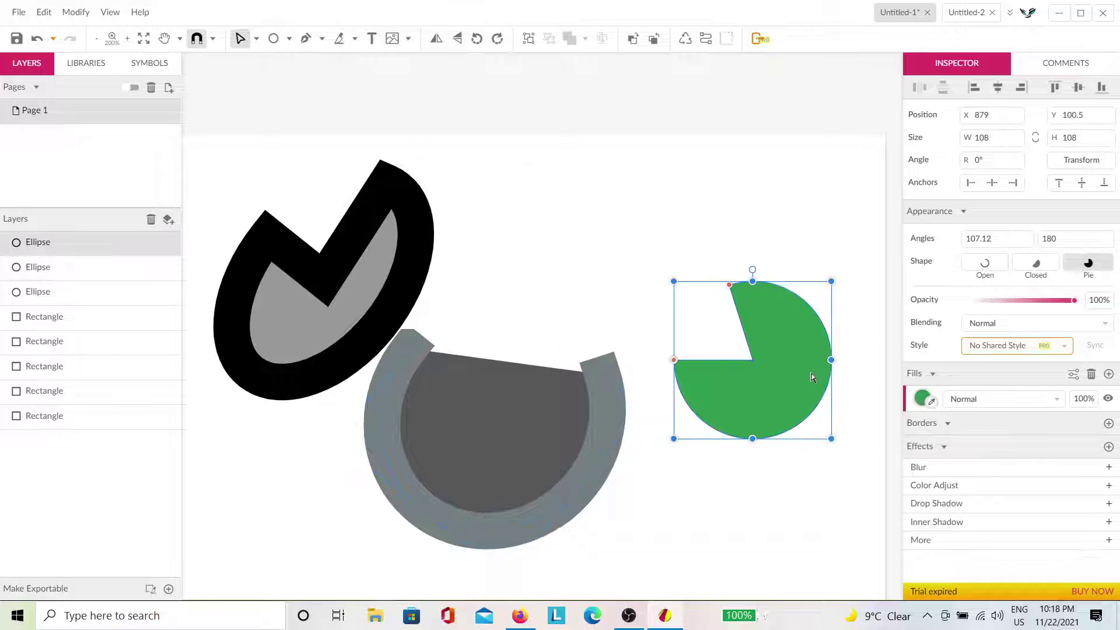
click(1036, 266)
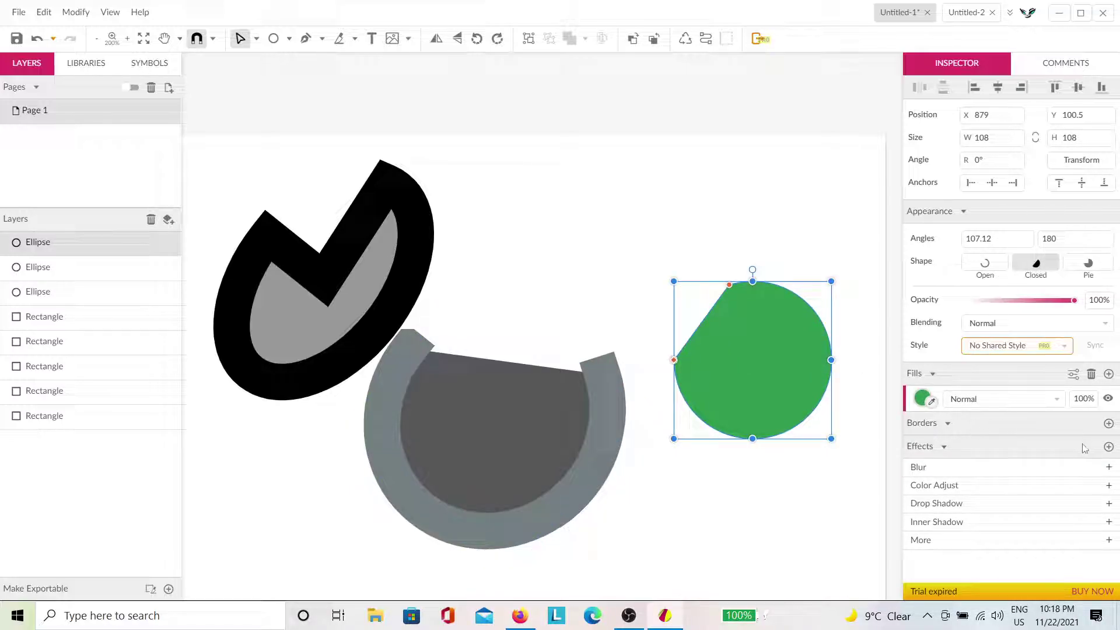
Add a black border of width 16 to the green circle and centre it on the shape's outline.
click(1109, 423)
drag(944, 444, 953, 430)
click(761, 257)
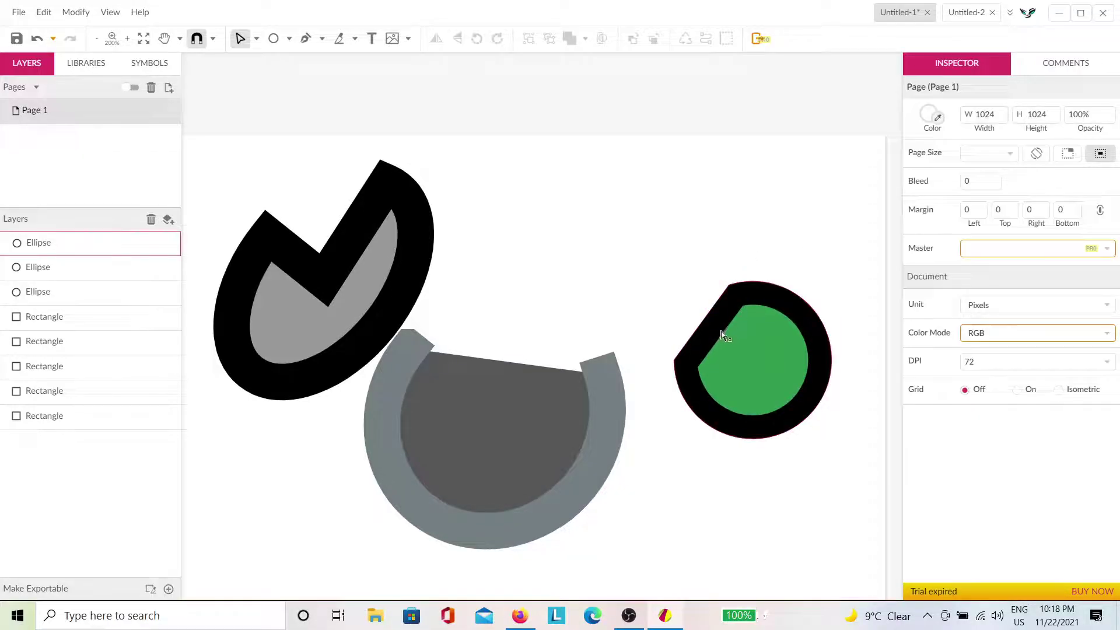
click(807, 303)
click(1073, 424)
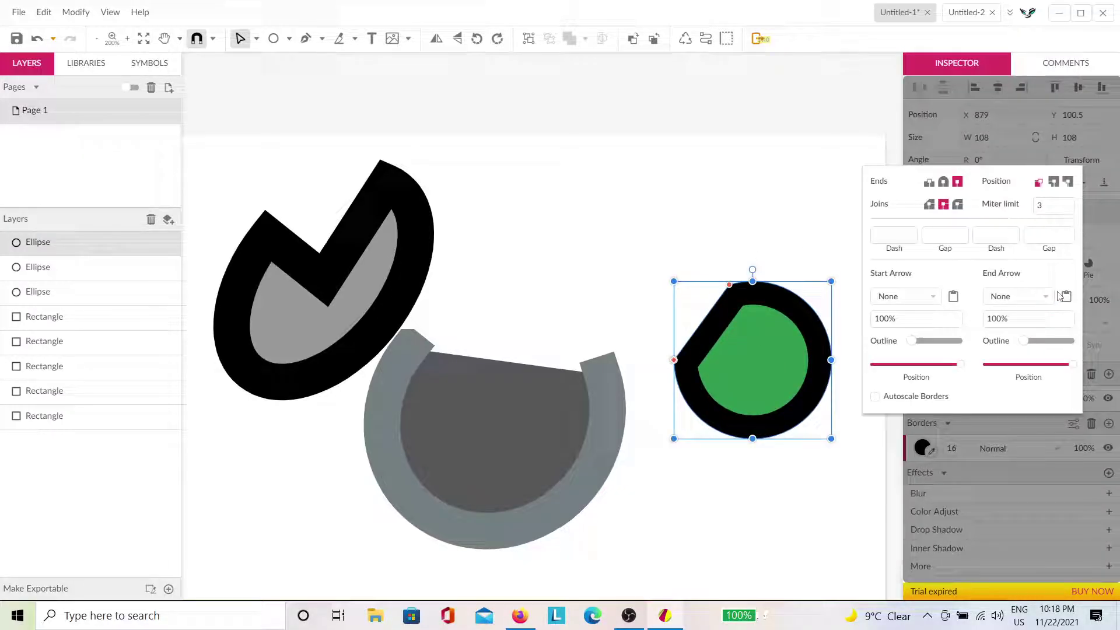
click(1054, 183)
click(737, 218)
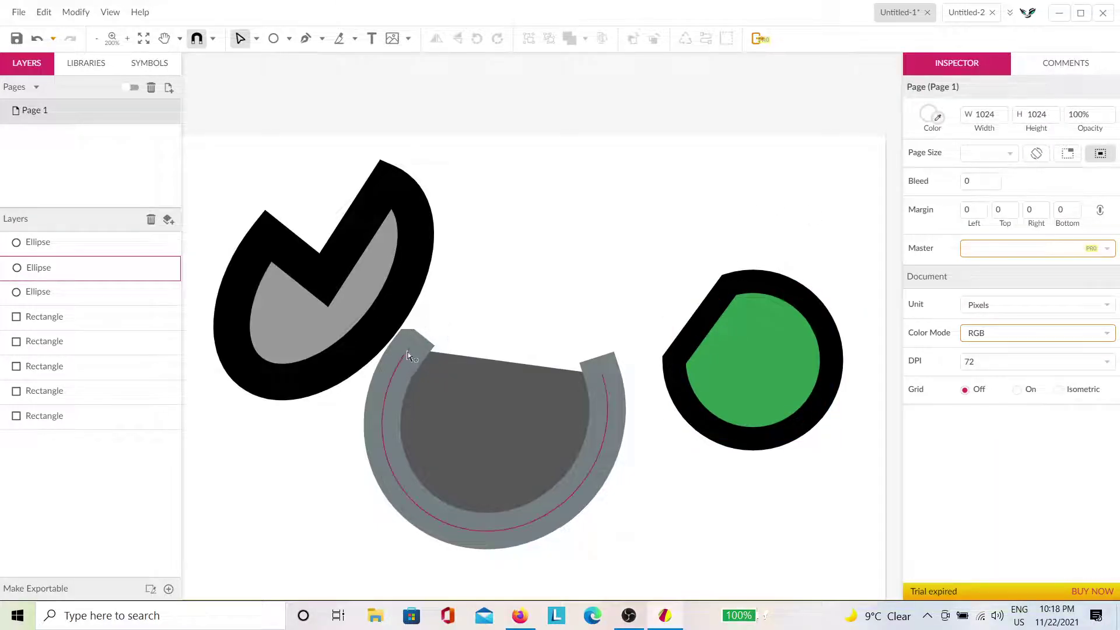
Move the green circle up beside the tilted black-bordered ellipse, just above the dark grey circle.
scroll(388, 362, up, 3)
scroll(424, 324, down, 4)
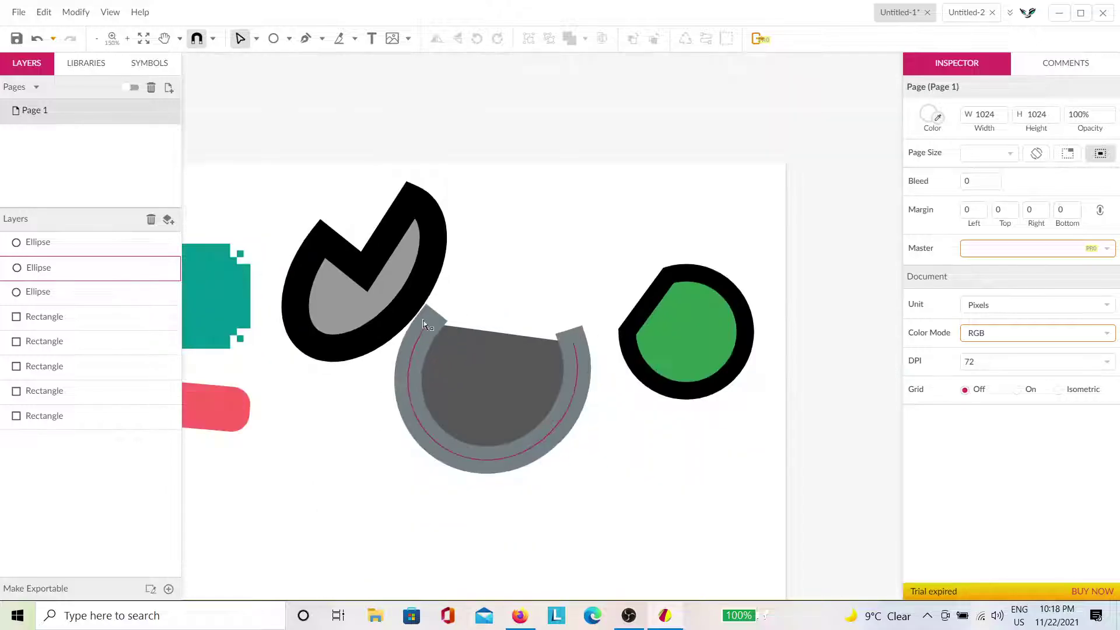
drag(362, 450, 503, 383)
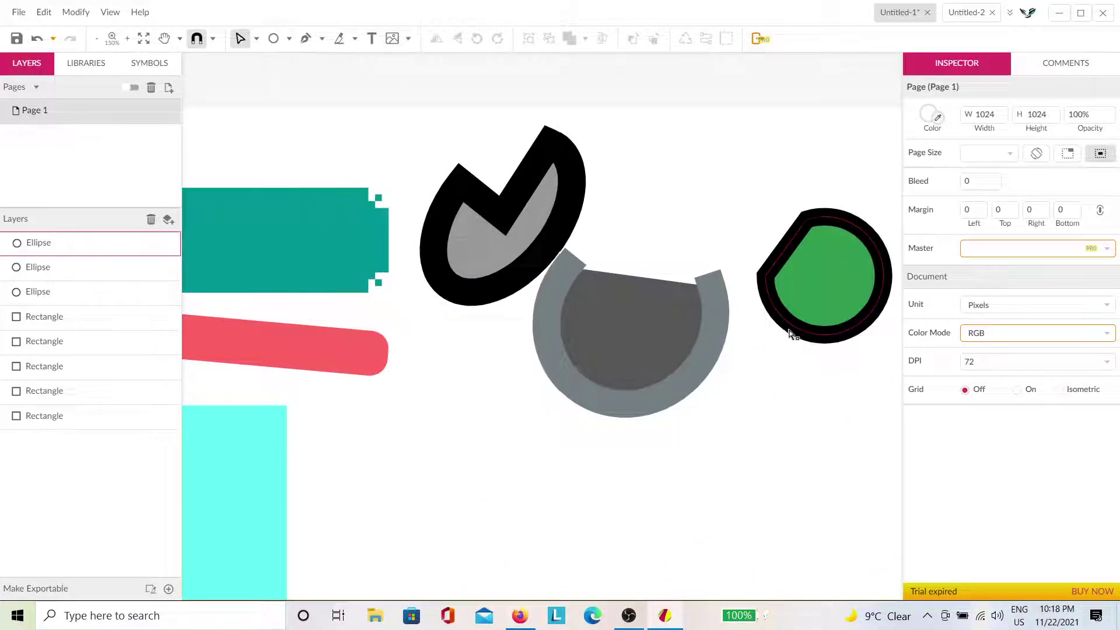
drag(790, 333, 655, 204)
click(867, 220)
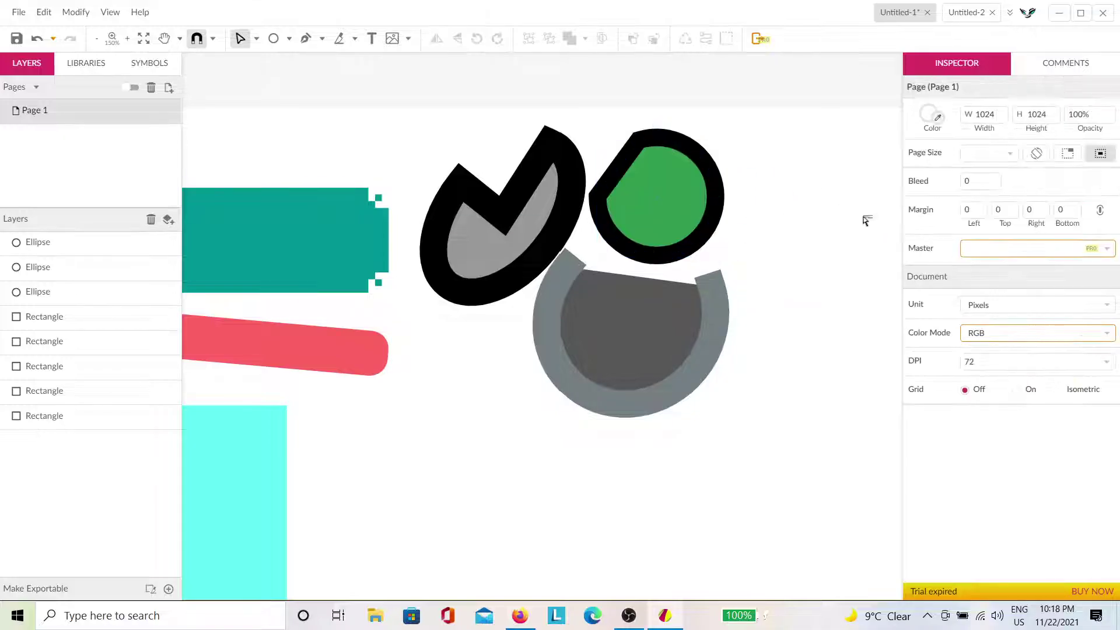
Draw a thin vertical rectangle about 19 × 183 px beside the cyan square and place a duplicate to its right.
scroll(650, 437, up, 2)
drag(650, 438, 731, 313)
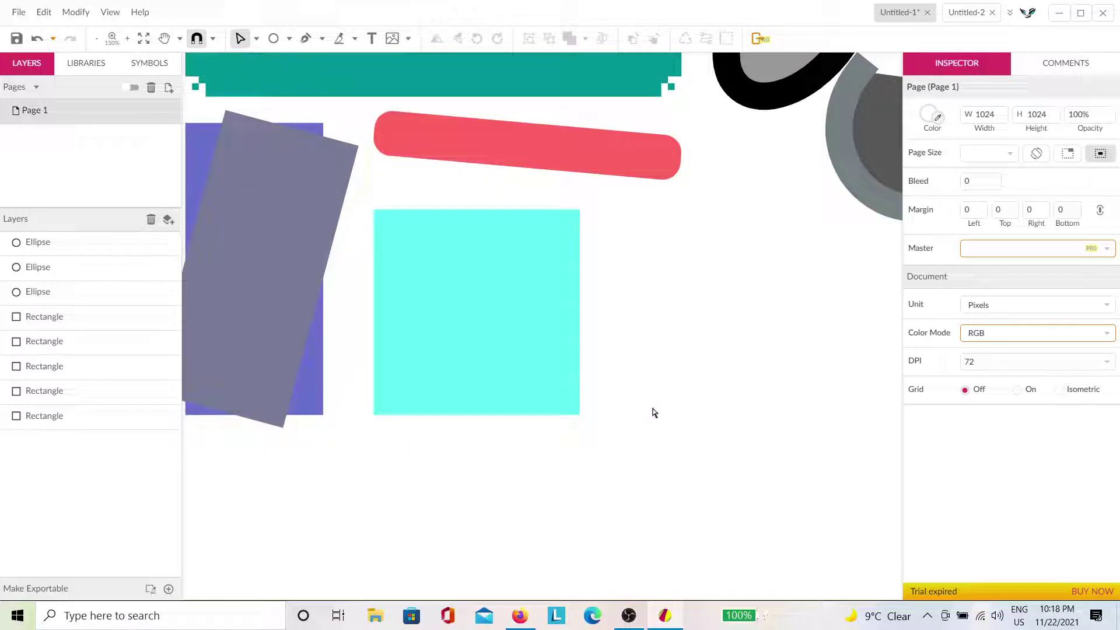
drag(655, 413, 510, 550)
drag(470, 343, 525, 193)
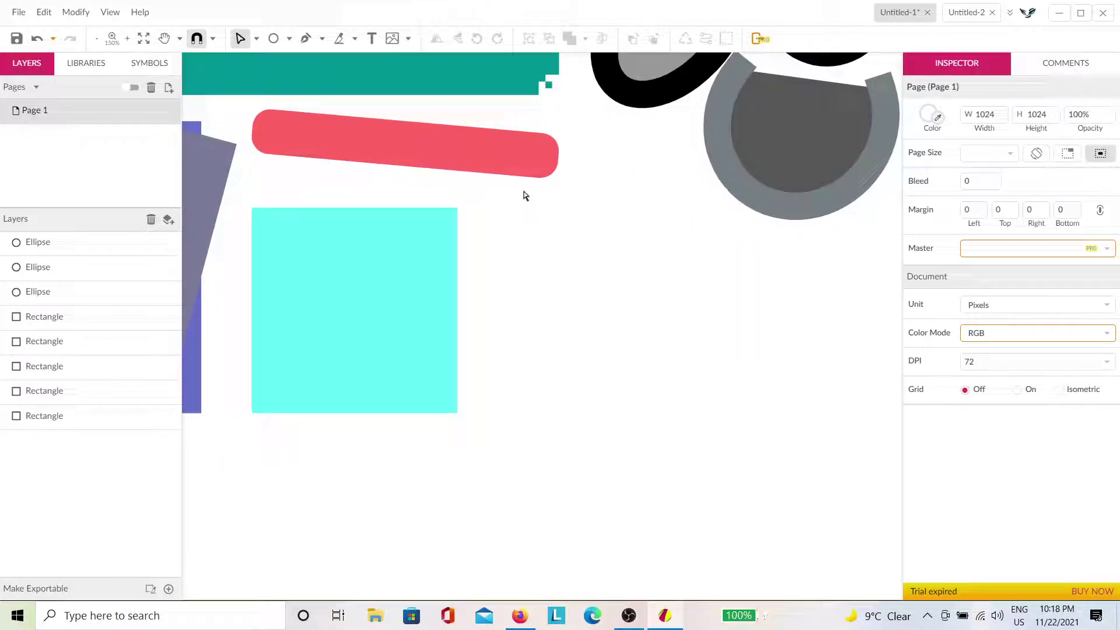
click(256, 39)
click(290, 39)
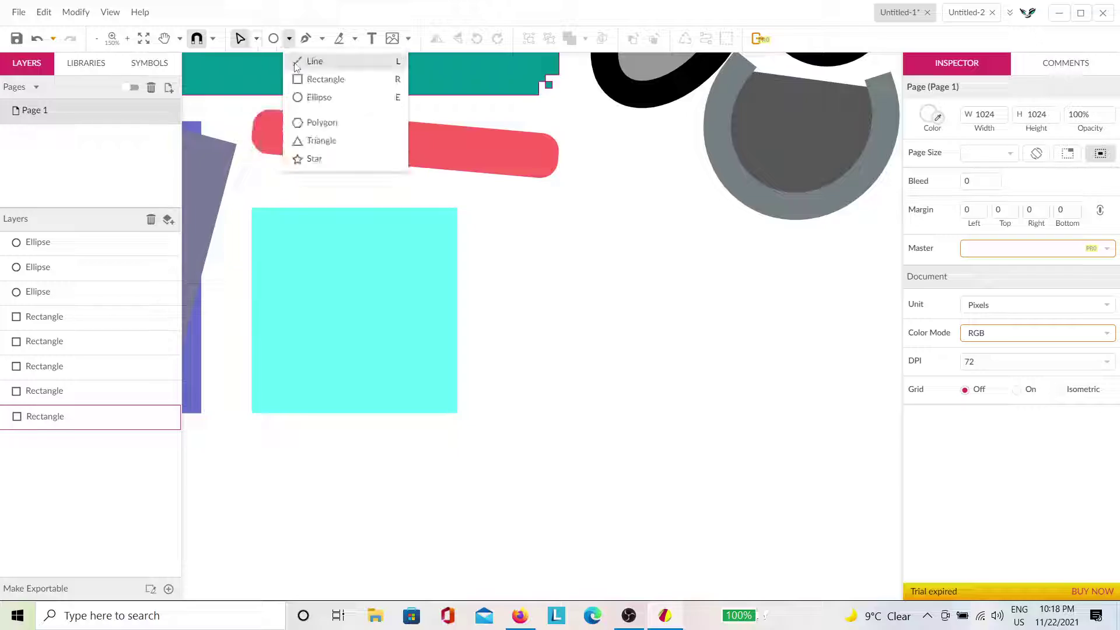
click(315, 77)
mouse_move(497, 217)
mouse_down()
mouse_move(518, 429)
mouse_move(525, 417)
mouse_up()
key(ctrl+d)
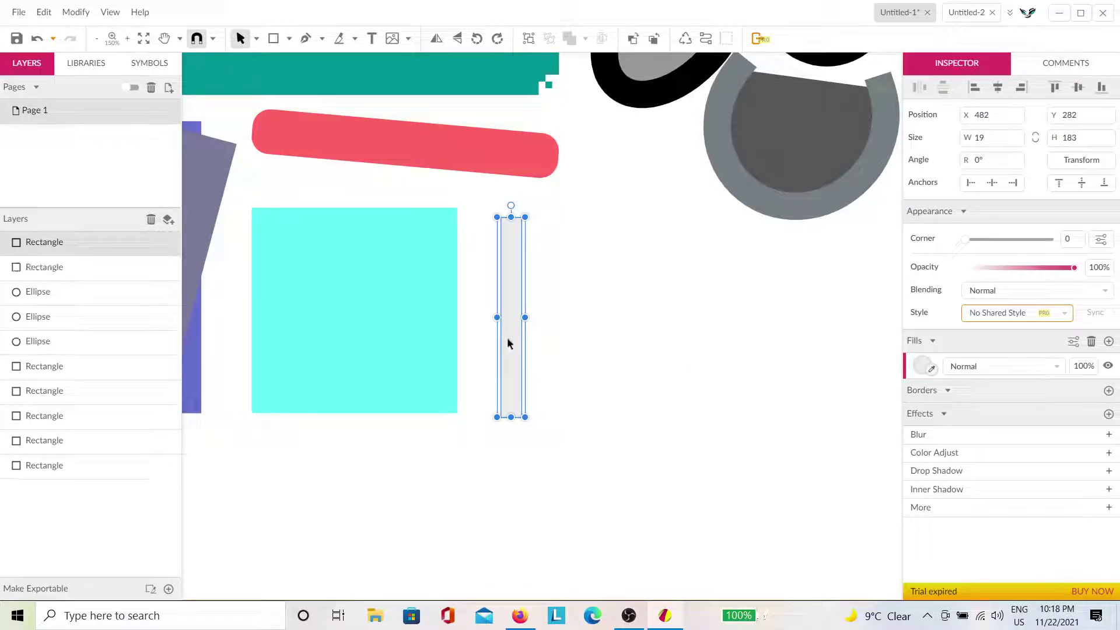
drag(507, 337, 538, 336)
Rotate both thin bars together by 45° clockwise and add a horizontally flipped copy of them to form a crossed lattice.
click(623, 326)
drag(623, 326, 496, 364)
drag(529, 205, 637, 216)
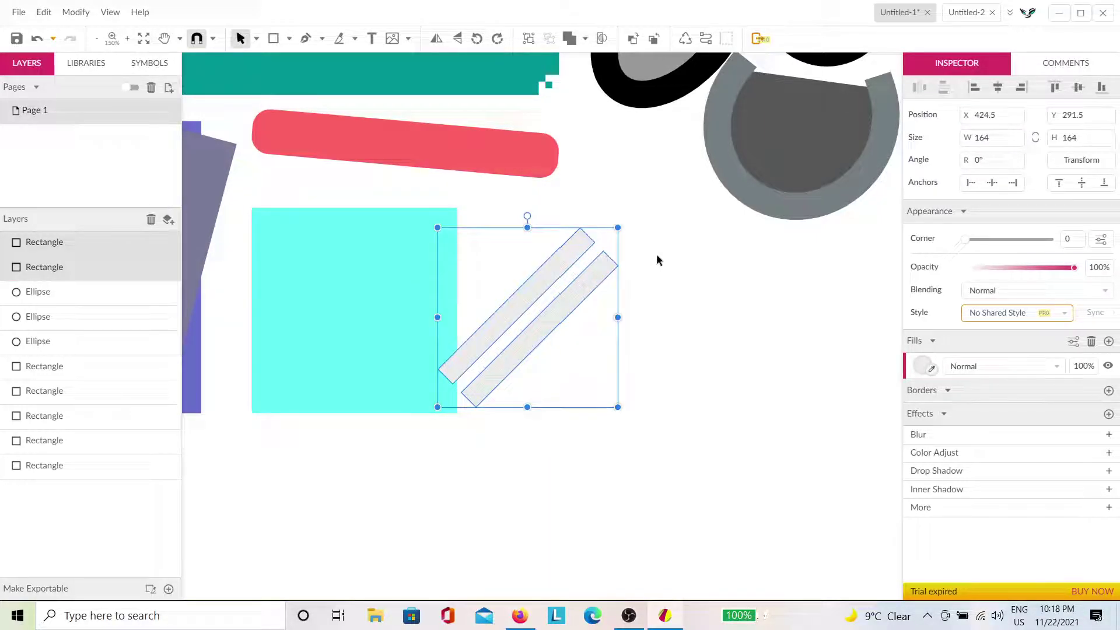
click(438, 39)
click(681, 272)
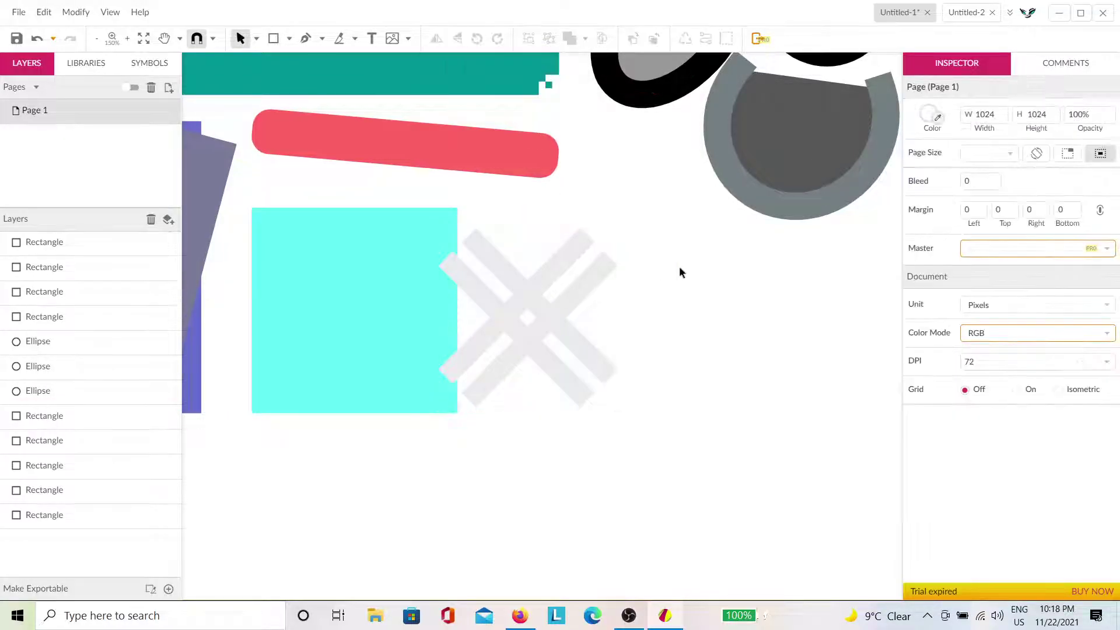
Move the four crossed bars clear of the cyan square and fill them with black (#000000).
drag(670, 375, 497, 252)
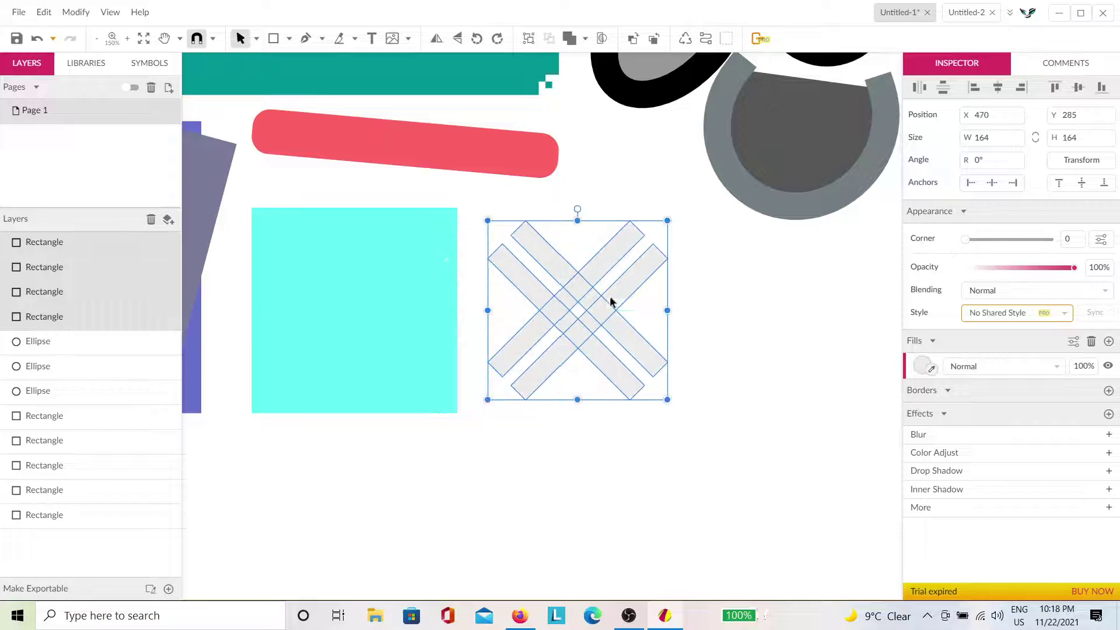
click(922, 365)
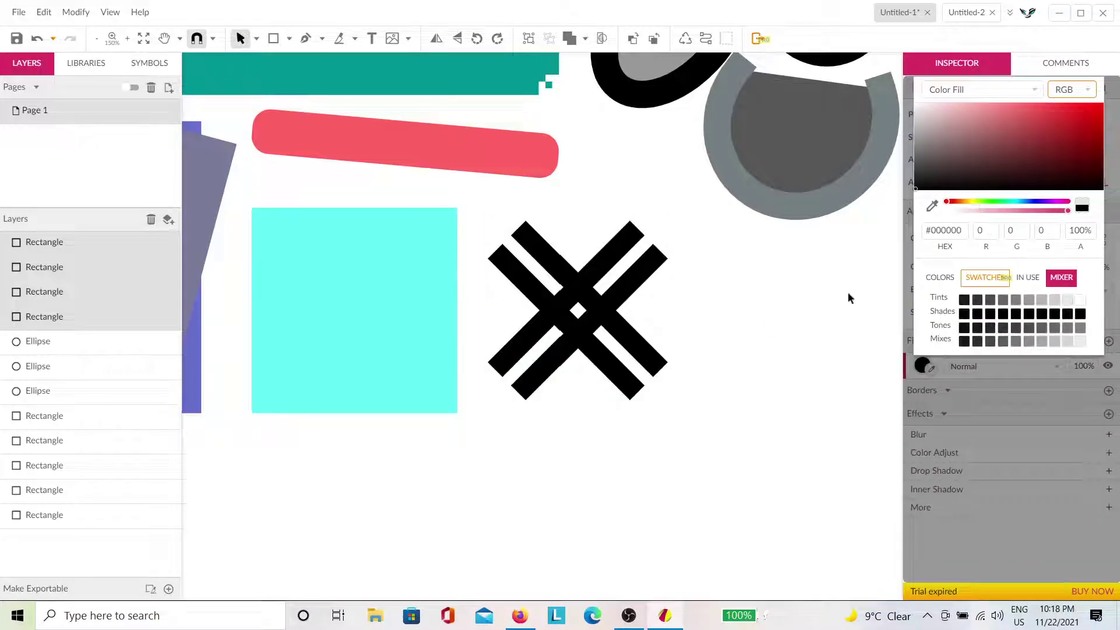
click(692, 353)
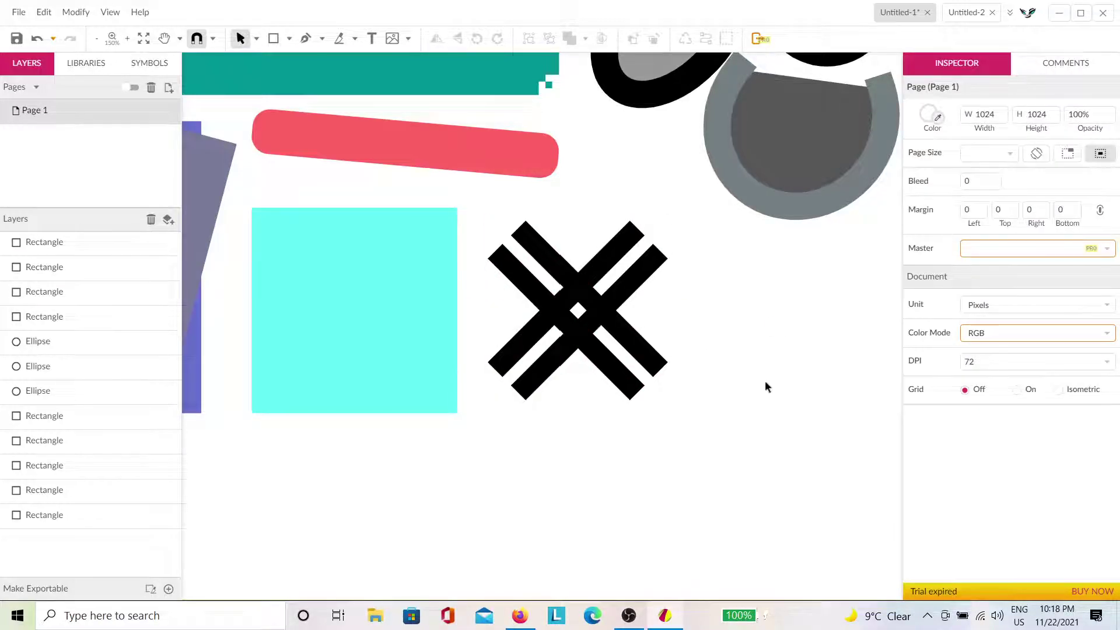
Draw an upright triangle about 145.5 × 126 px to the right of the crossed bars.
scroll(765, 387, right, 3)
scroll(765, 386, up, 1)
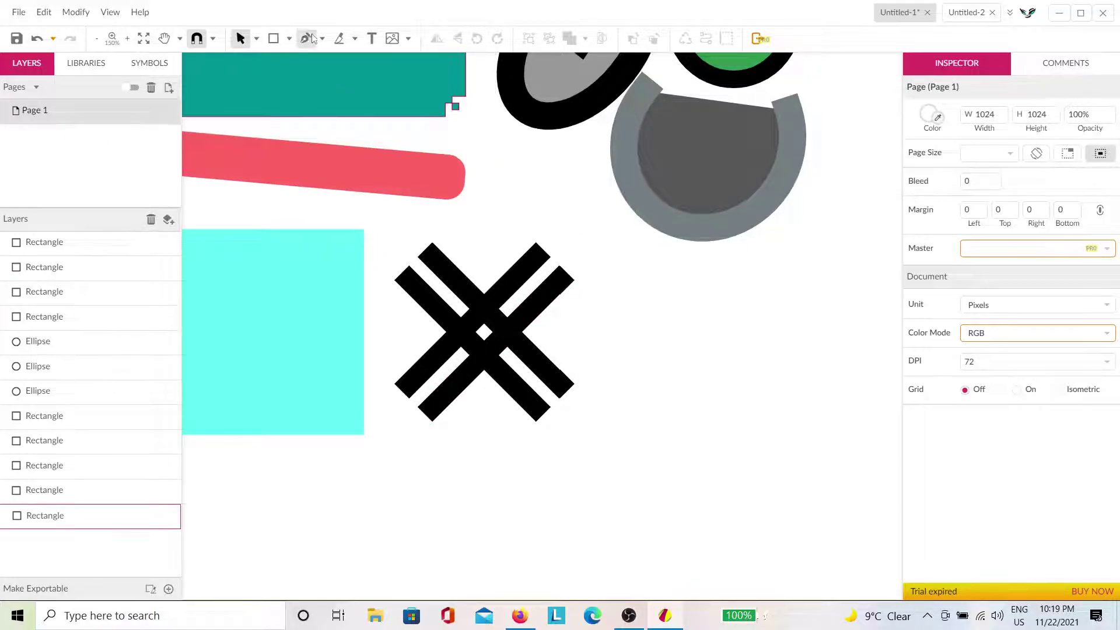
click(289, 38)
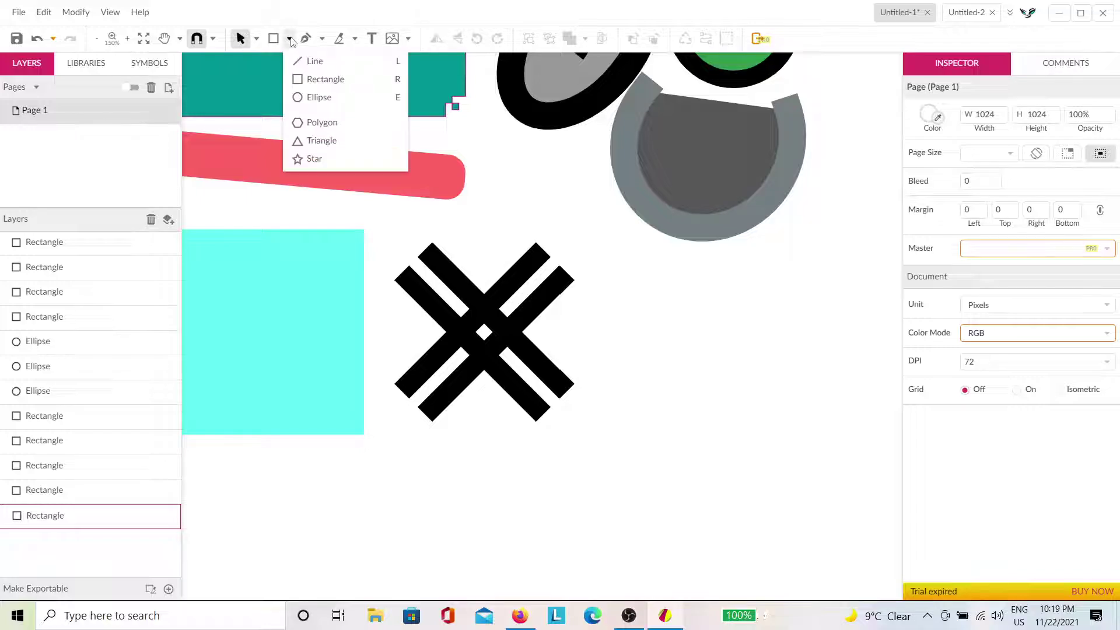
click(339, 141)
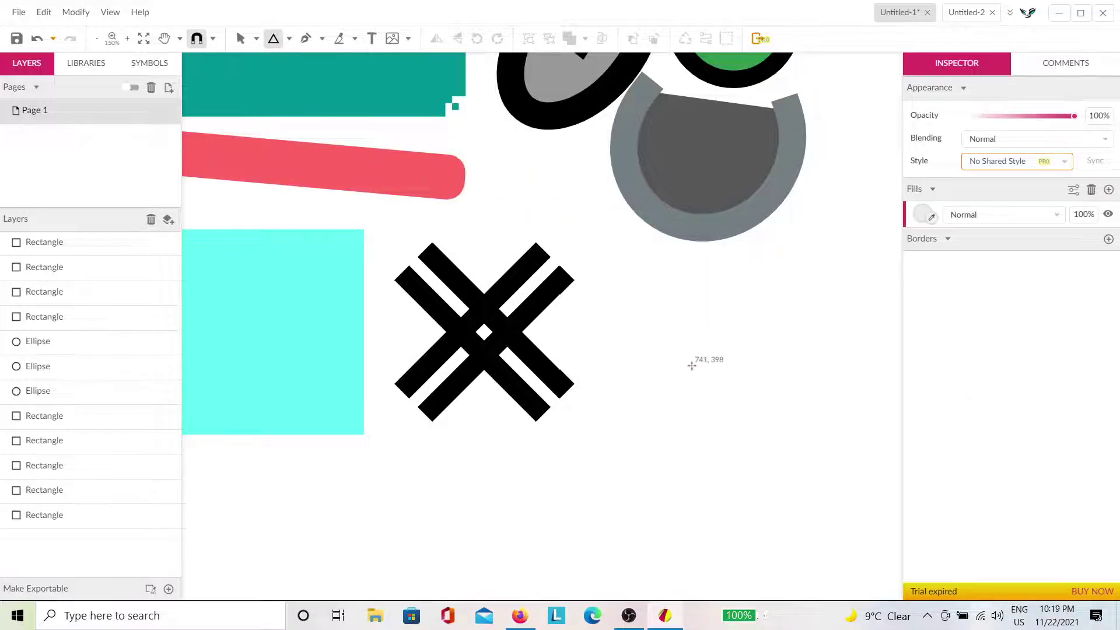
mouse_move(690, 365)
mouse_down()
mouse_move(688, 288)
mouse_move(753, 286)
mouse_move(688, 275)
mouse_move(636, 323)
mouse_move(750, 357)
mouse_move(695, 275)
mouse_move(744, 309)
mouse_move(671, 277)
mouse_move(583, 332)
mouse_move(760, 382)
mouse_move(713, 274)
mouse_move(687, 288)
mouse_move(745, 295)
mouse_move(690, 310)
mouse_move(665, 282)
mouse_move(750, 295)
mouse_move(677, 270)
mouse_move(710, 274)
mouse_move(693, 276)
mouse_move(700, 307)
mouse_move(750, 362)
mouse_move(659, 252)
mouse_move(690, 290)
mouse_move(690, 260)
mouse_move(689, 274)
mouse_up()
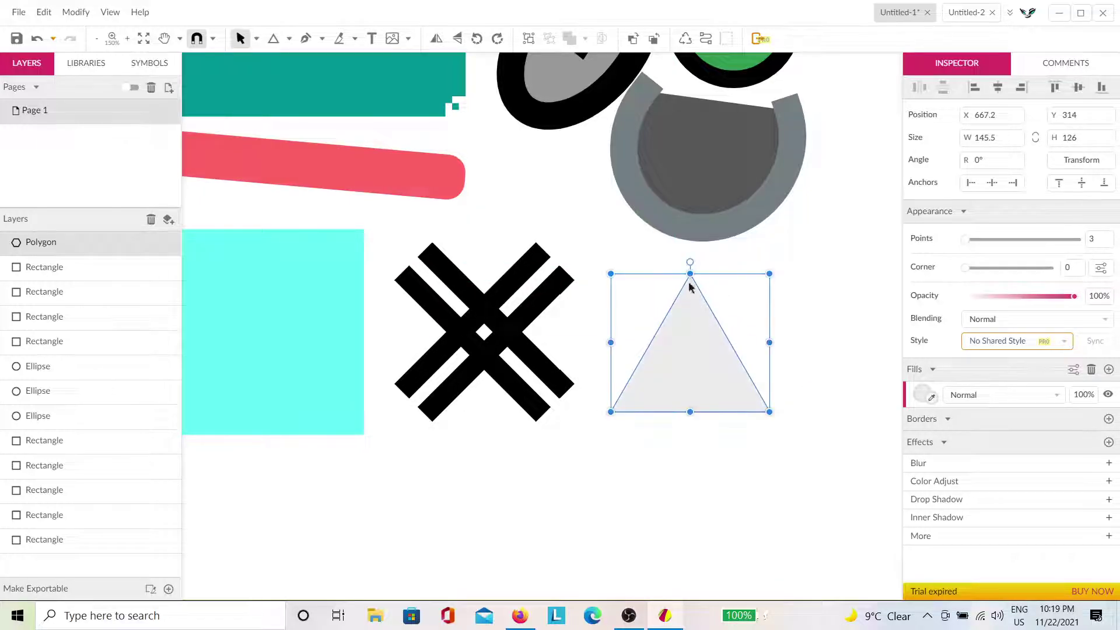
Fill the triangle with a muted slate blue.
click(922, 395)
click(981, 157)
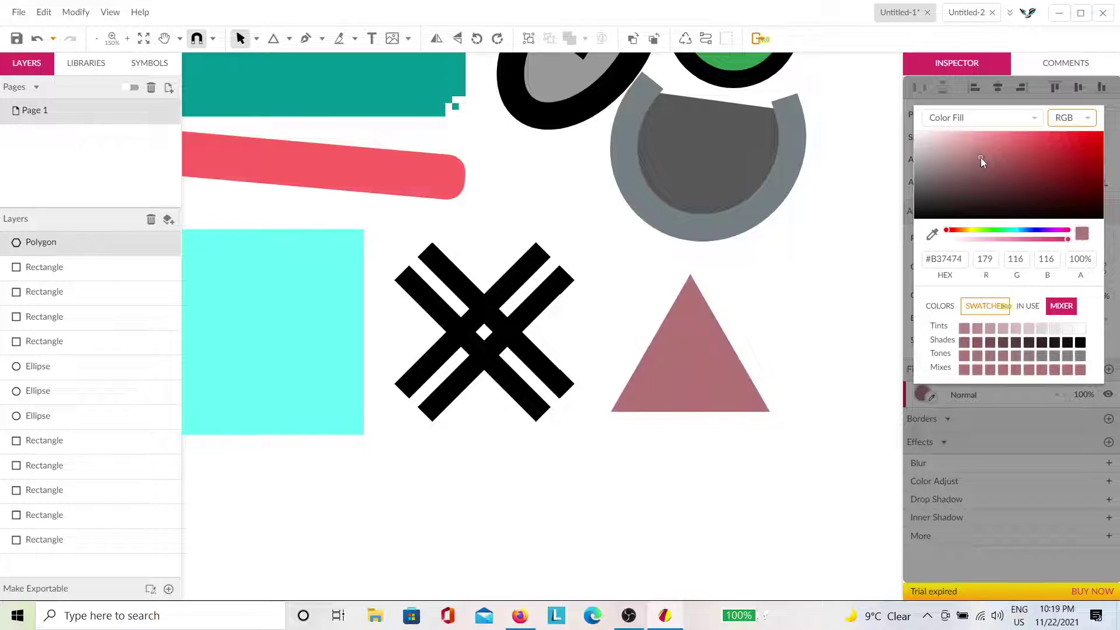
click(1021, 230)
click(783, 372)
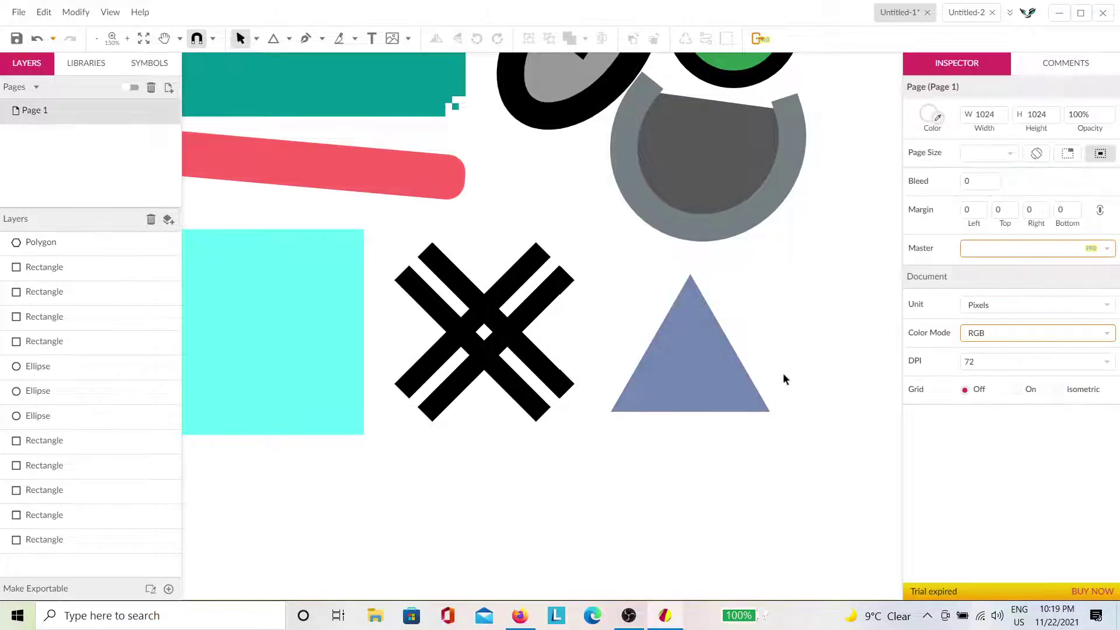
Move the blue triangle and the black crossed bars up and to the left, closer to the cyan square and the other shapes.
scroll(783, 372, down, 5)
scroll(684, 301, up, 3)
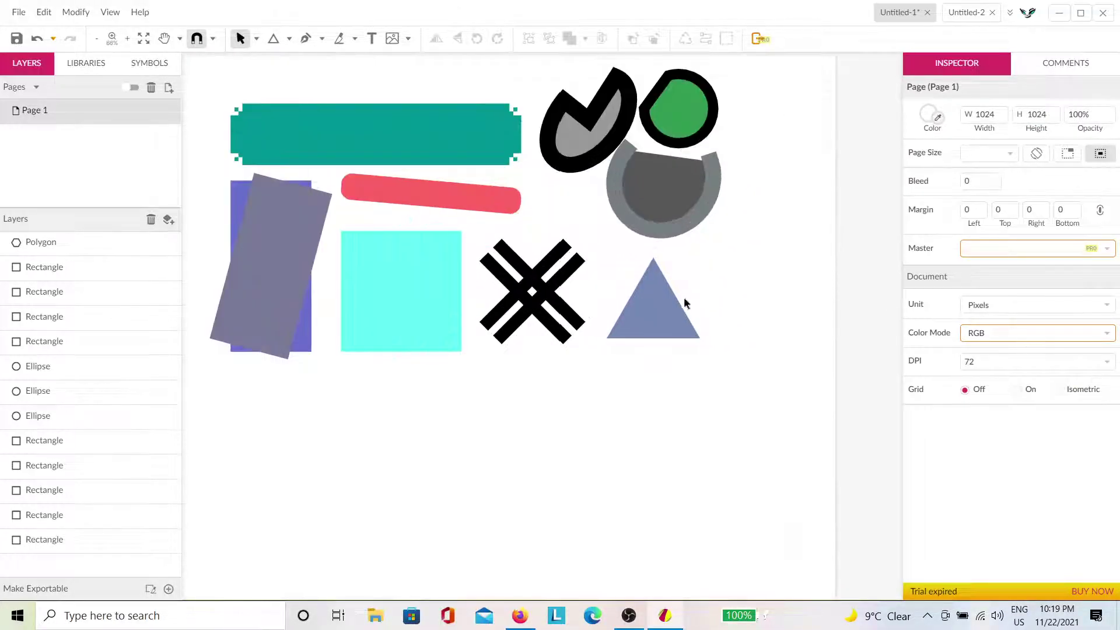
click(665, 317)
drag(665, 317, 627, 292)
drag(539, 392, 501, 234)
click(567, 380)
click(640, 317)
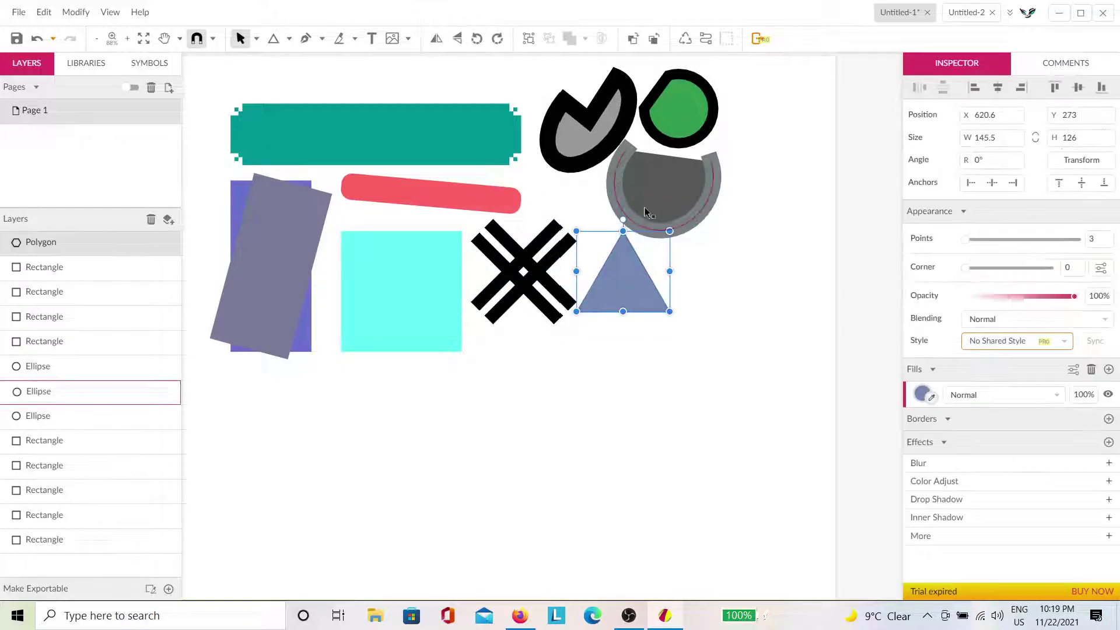
Move the dark grey open arc beside the green circle near the page's upper-right corner, and raise the blue triangle below the circle.
drag(668, 188, 782, 111)
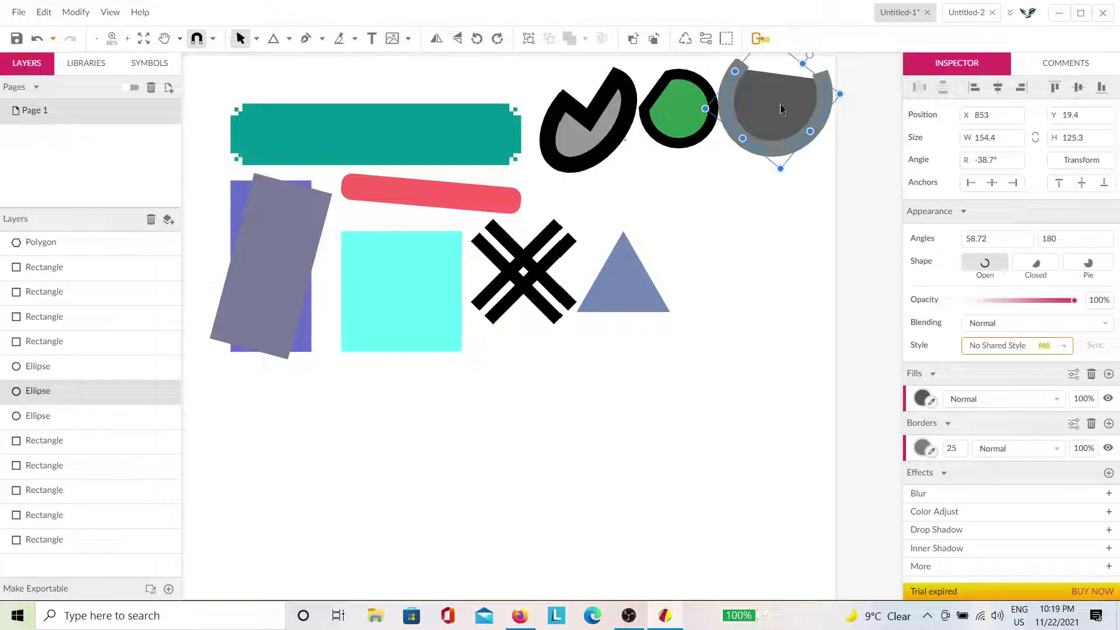
click(741, 242)
drag(633, 285, 640, 203)
click(667, 232)
scroll(484, 191, up, 2)
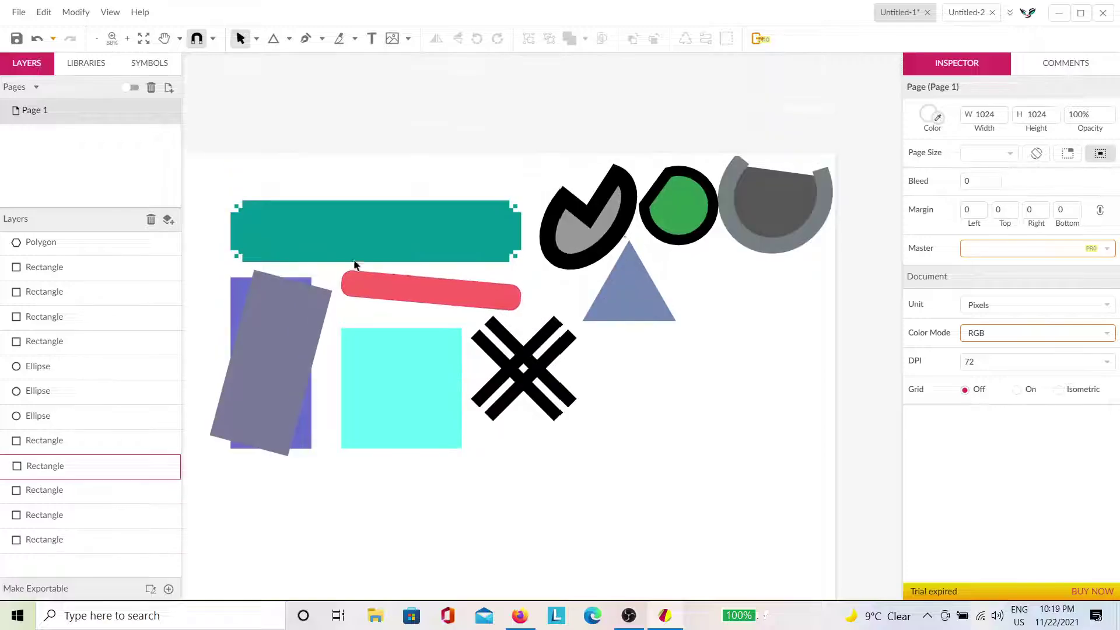
Select the rectangles, crossed bars and grey ellipse segment together and move them towards the page's upper-left corner.
drag(485, 469, 656, 455)
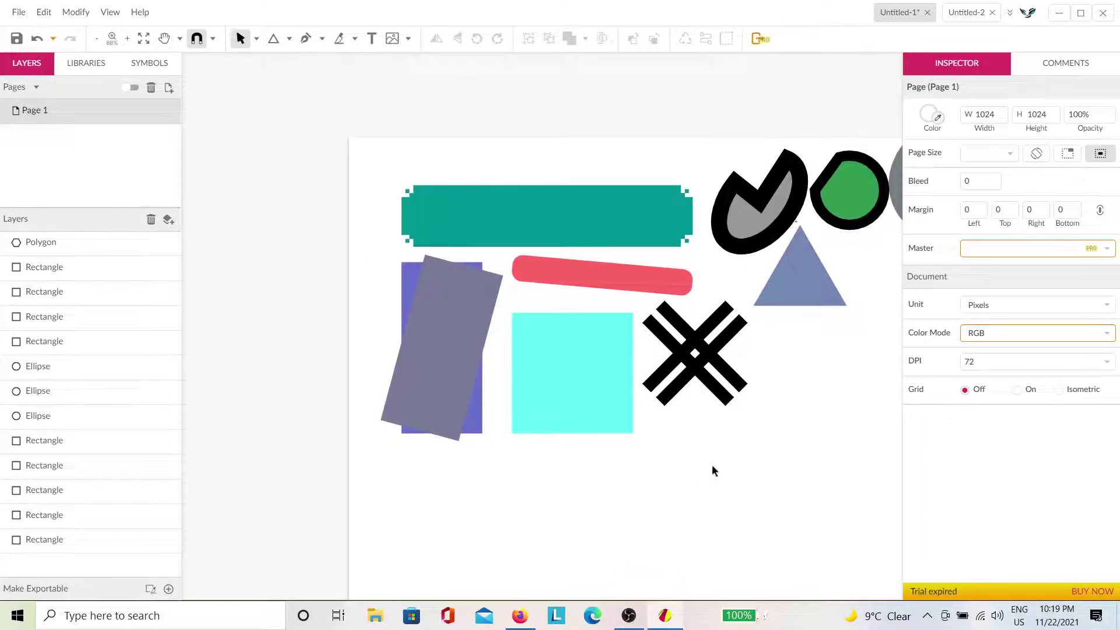
drag(727, 480, 413, 183)
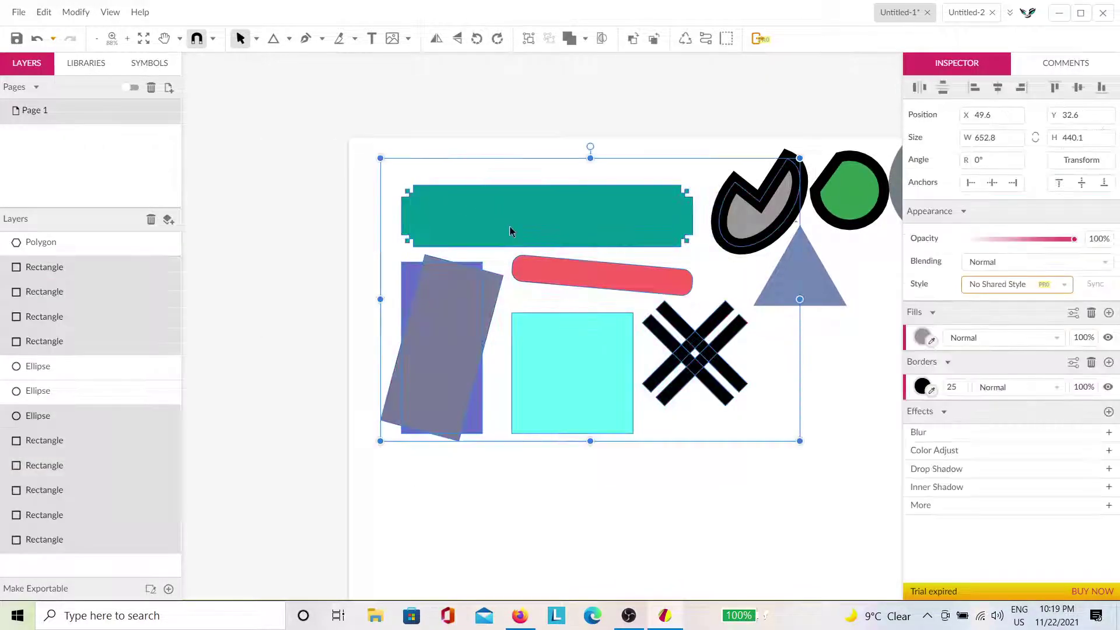
drag(512, 230, 483, 191)
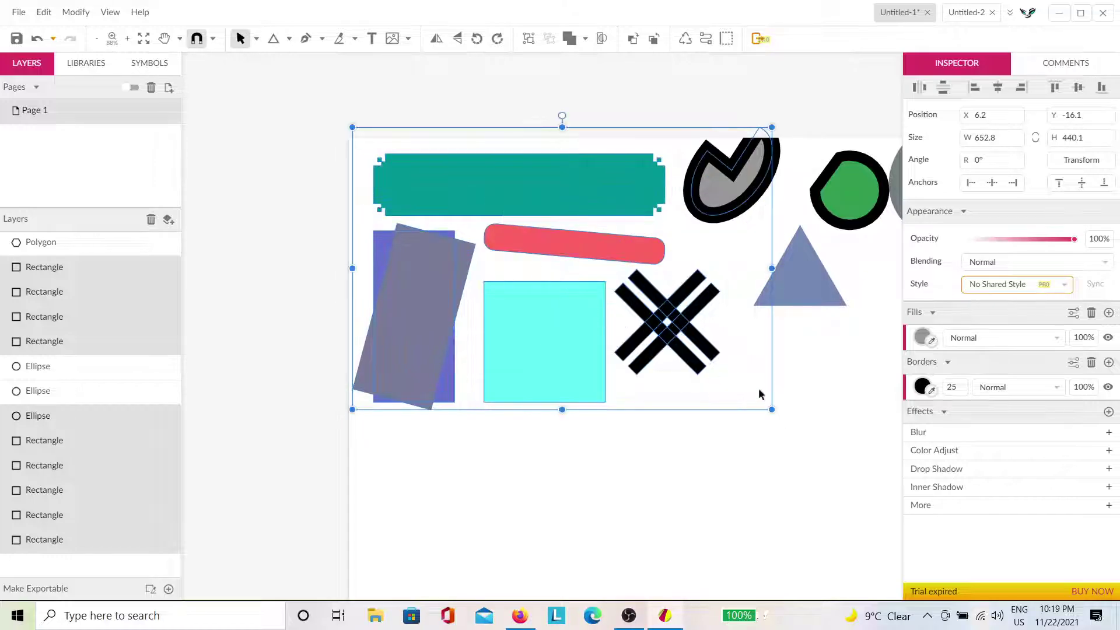
click(837, 394)
Shift the grey ellipse segment, green circle, blue triangle and dark grey arc left, closer to the other shapes.
mouse_move(732, 187)
mouse_down()
mouse_move(728, 212)
mouse_move(718, 181)
mouse_up()
drag(815, 222, 788, 213)
drag(814, 271, 783, 257)
click(797, 359)
drag(796, 360, 618, 355)
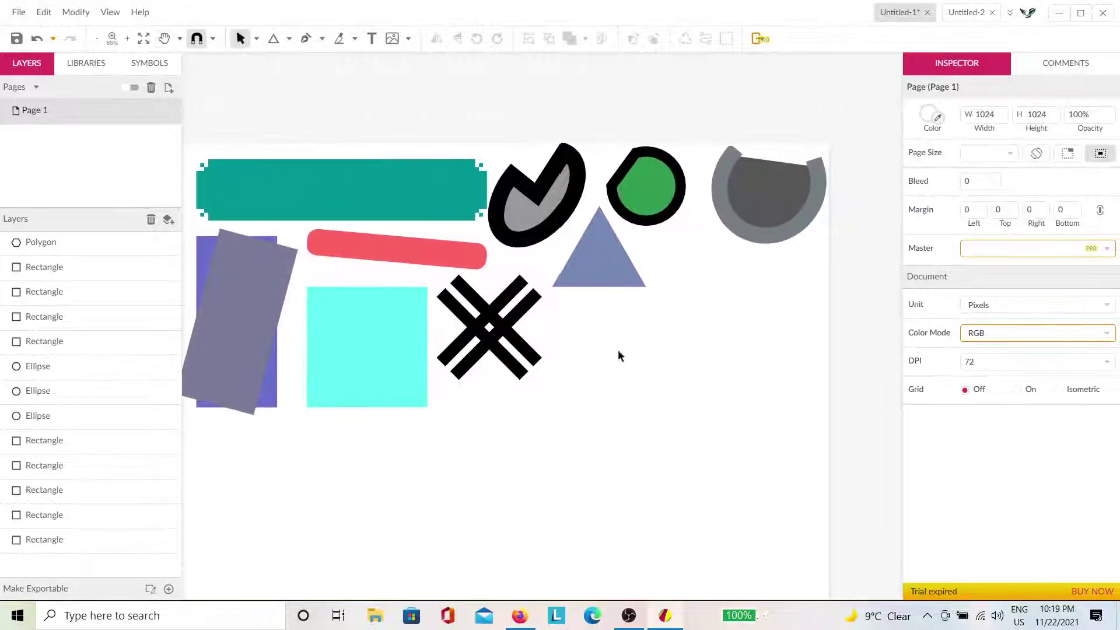
click(786, 186)
click(724, 318)
scroll(721, 319, down, 5)
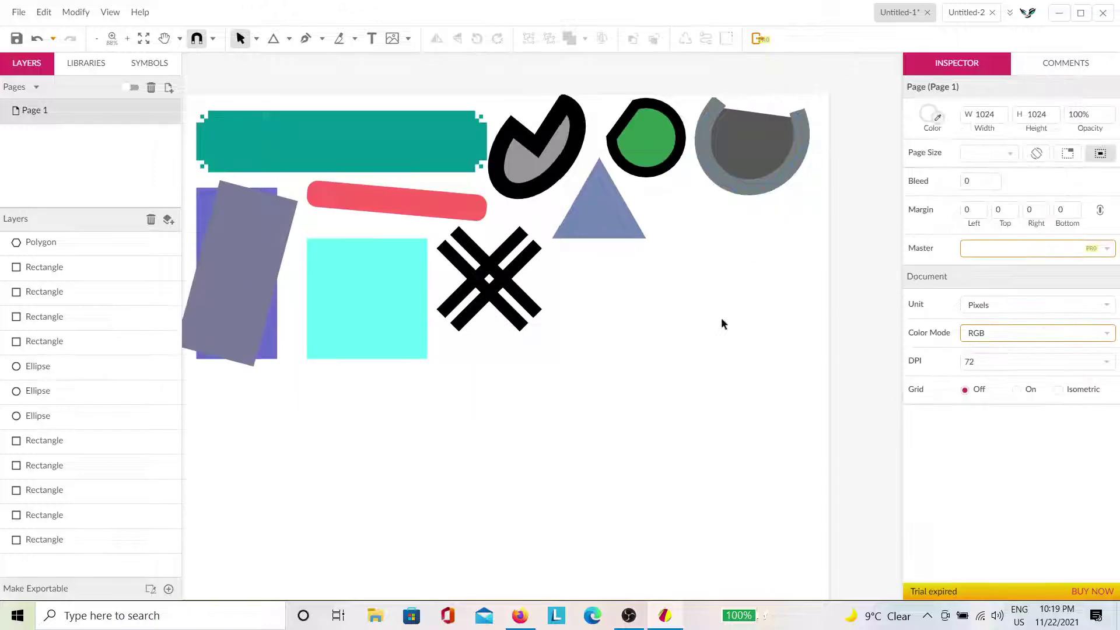
scroll(721, 320, up, 3)
drag(620, 413, 689, 443)
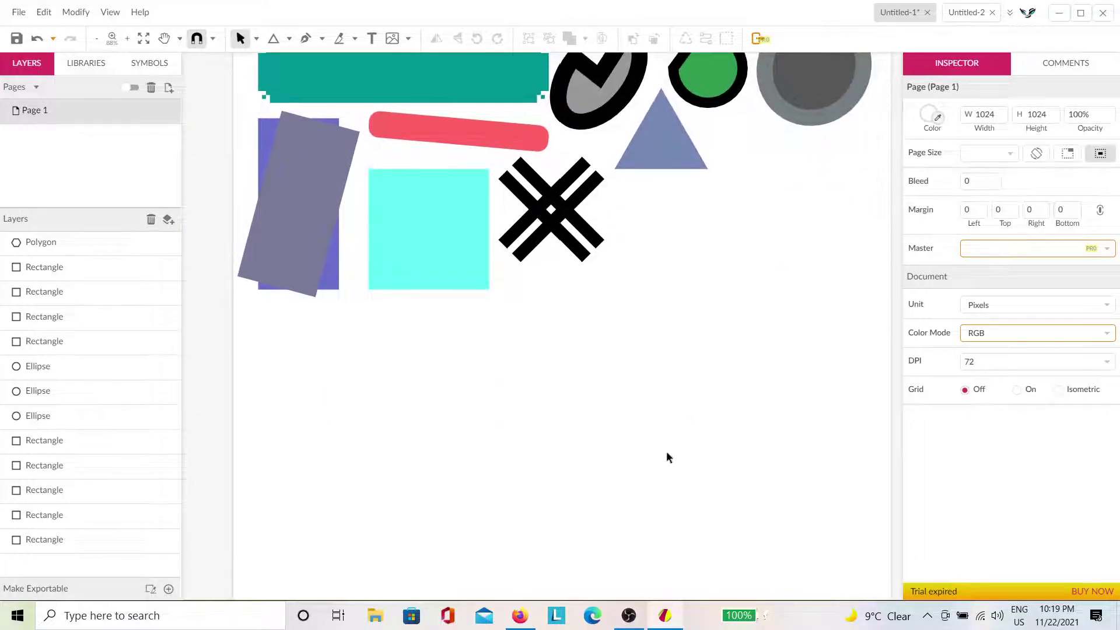
key(v)
click(616, 186)
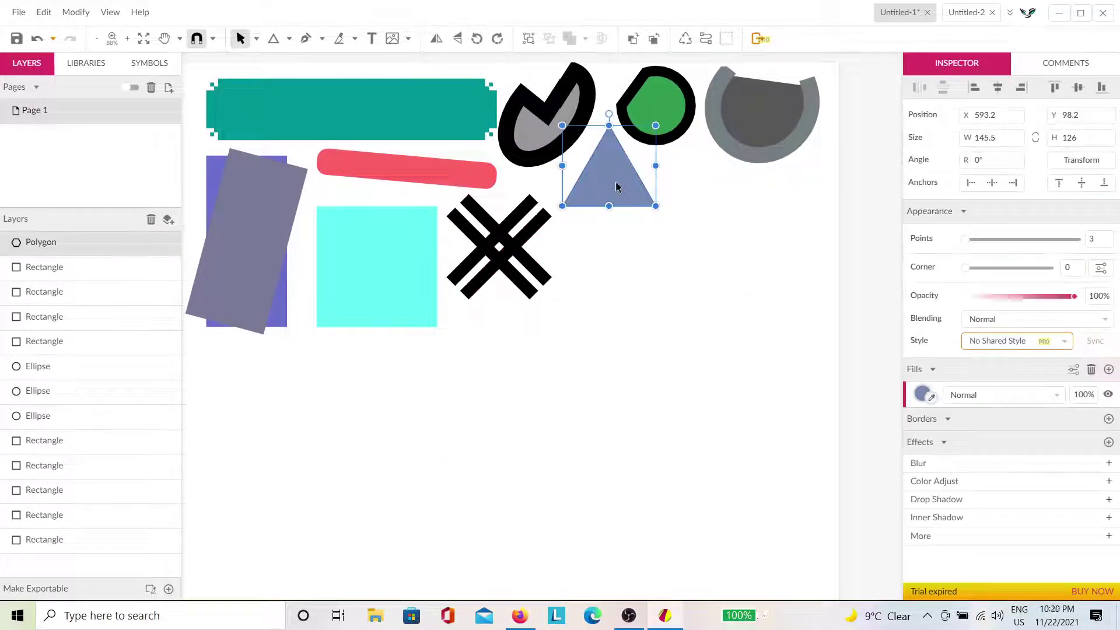
click(690, 305)
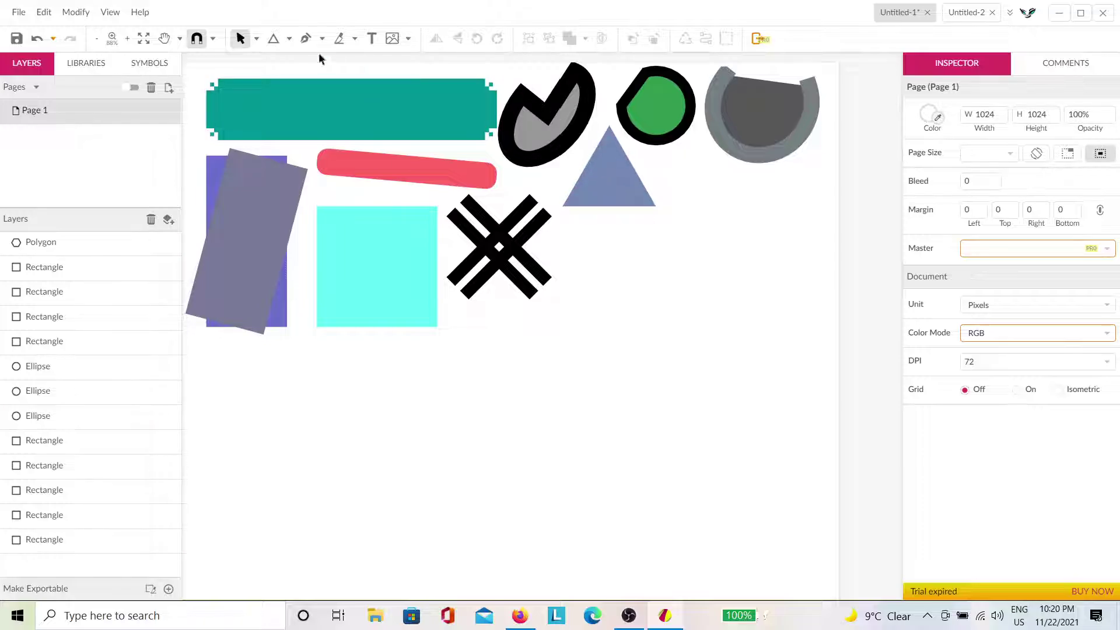
Draw a six-sided polygon about 182 × 210 px below the dark grey arc.
click(282, 39)
click(290, 39)
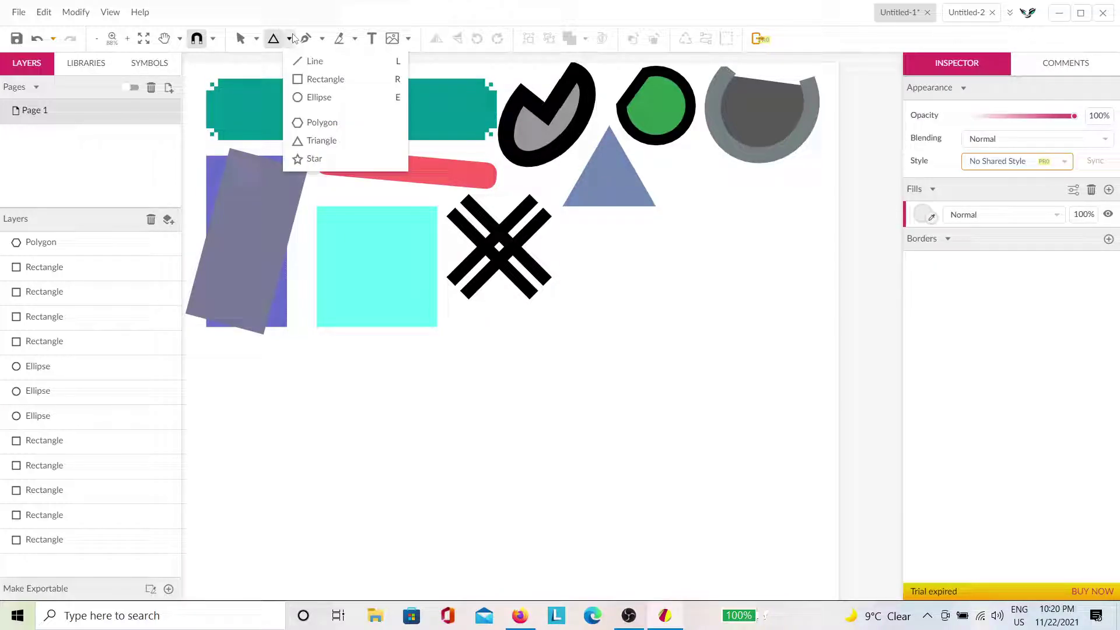
click(327, 120)
mouse_move(719, 242)
mouse_down()
mouse_move(778, 207)
mouse_move(718, 175)
mouse_move(742, 237)
mouse_up()
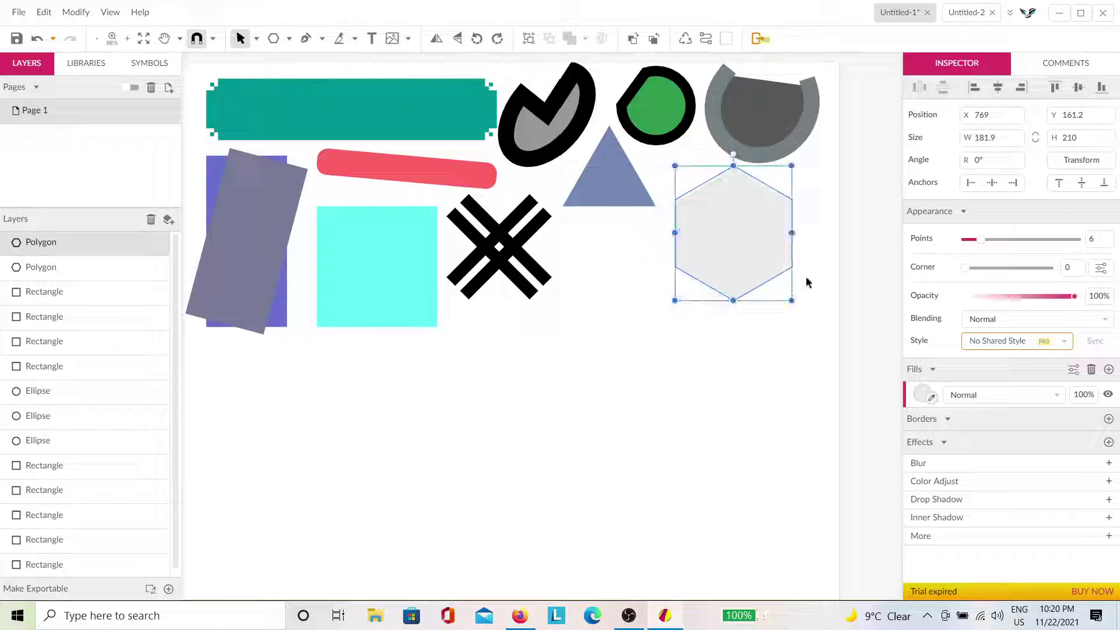
Fill the hexagon with a solid olive green.
click(923, 395)
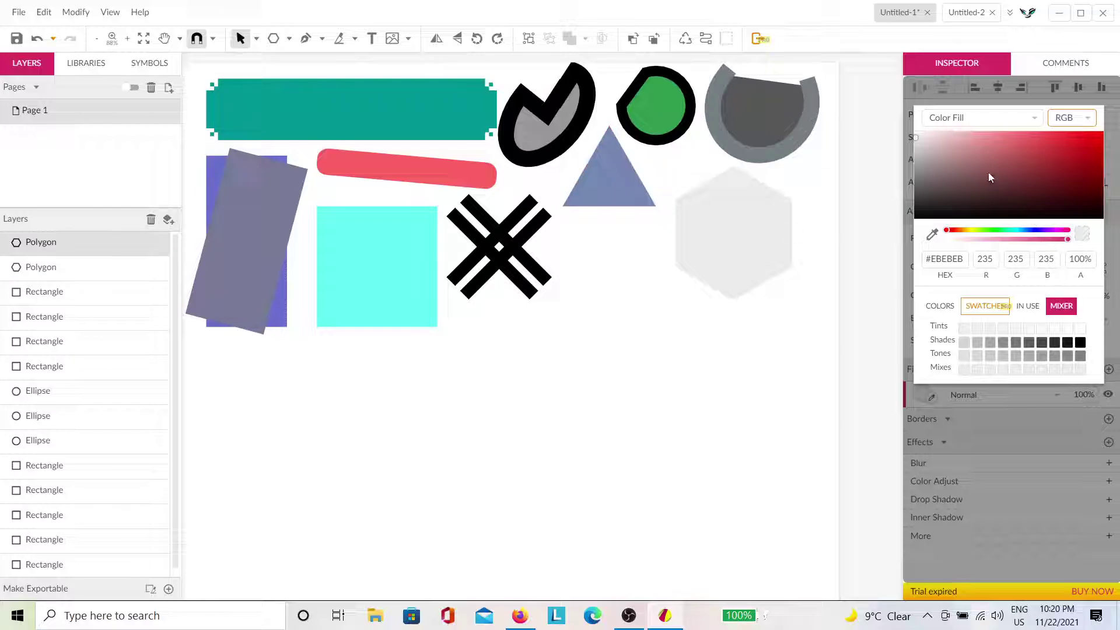
drag(990, 178, 1003, 143)
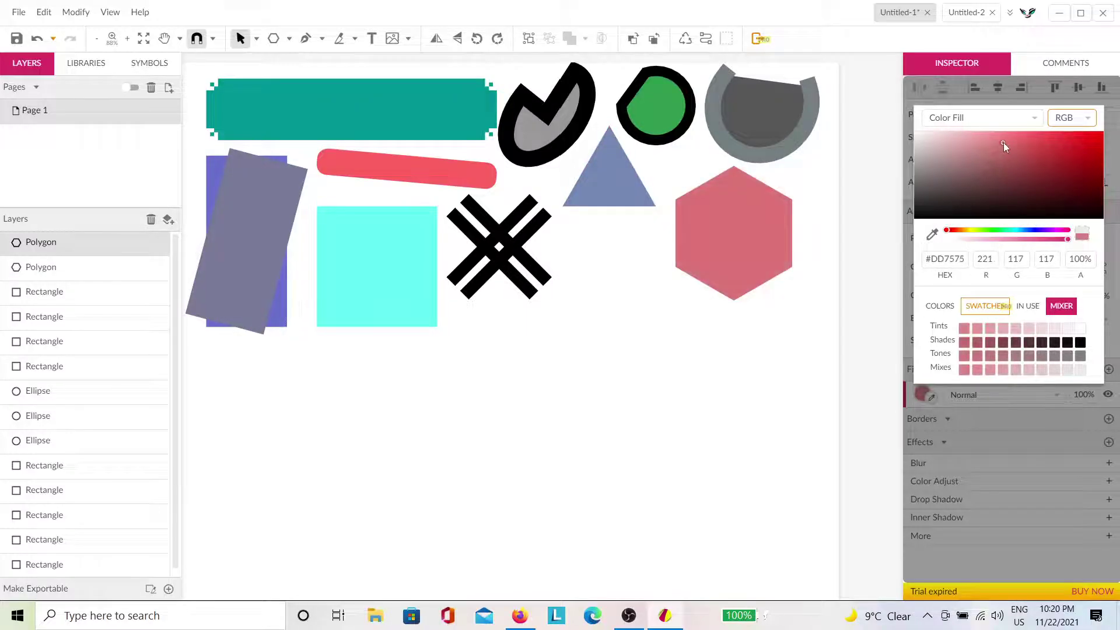
click(994, 230)
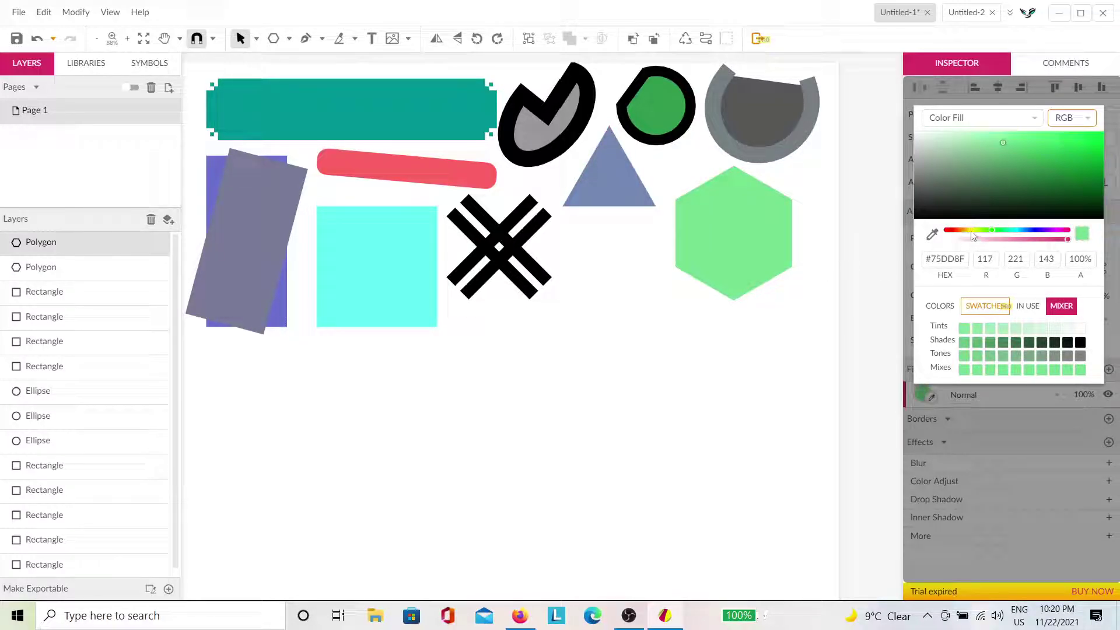
click(974, 231)
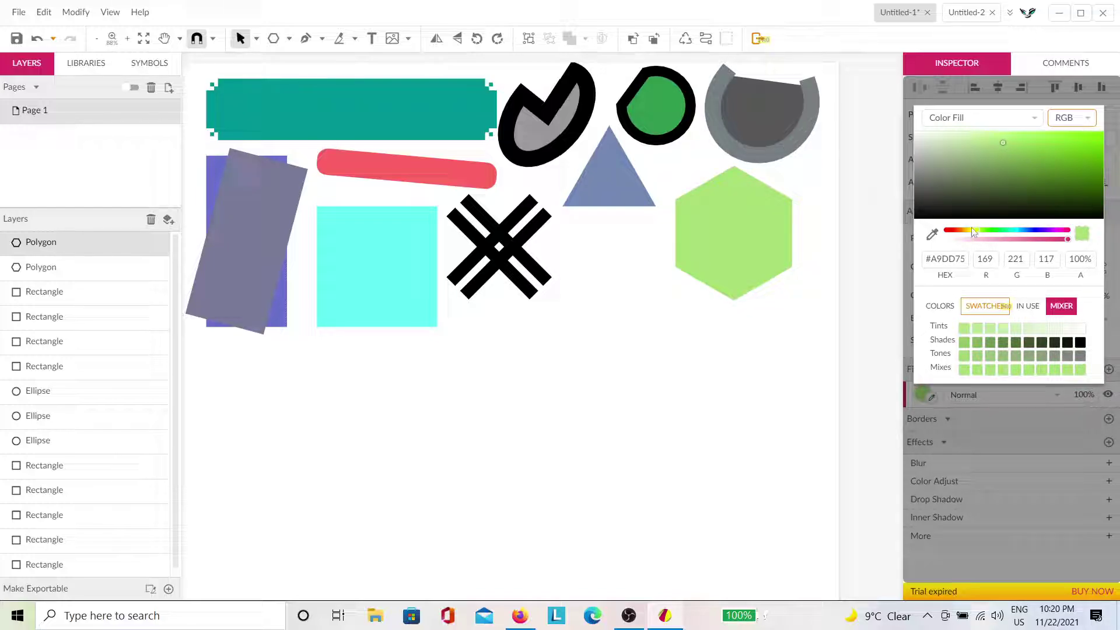
drag(972, 232, 966, 234)
drag(982, 189, 1026, 166)
click(892, 227)
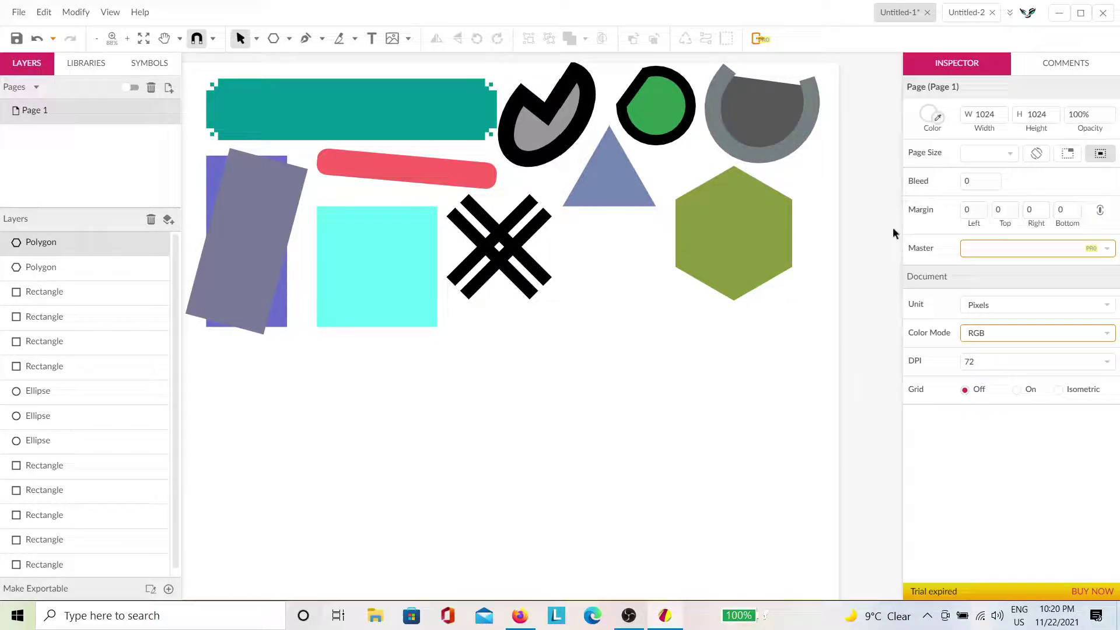
Try the olive polygon with 3 and 25 points, and set it to 7 points.
click(779, 230)
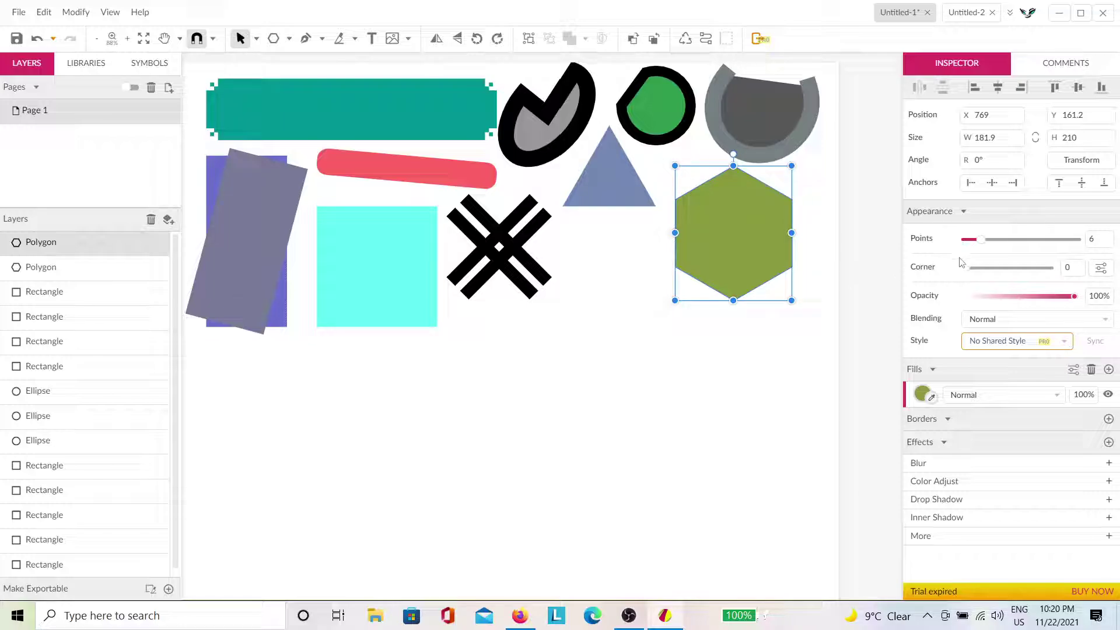
drag(981, 240, 963, 243)
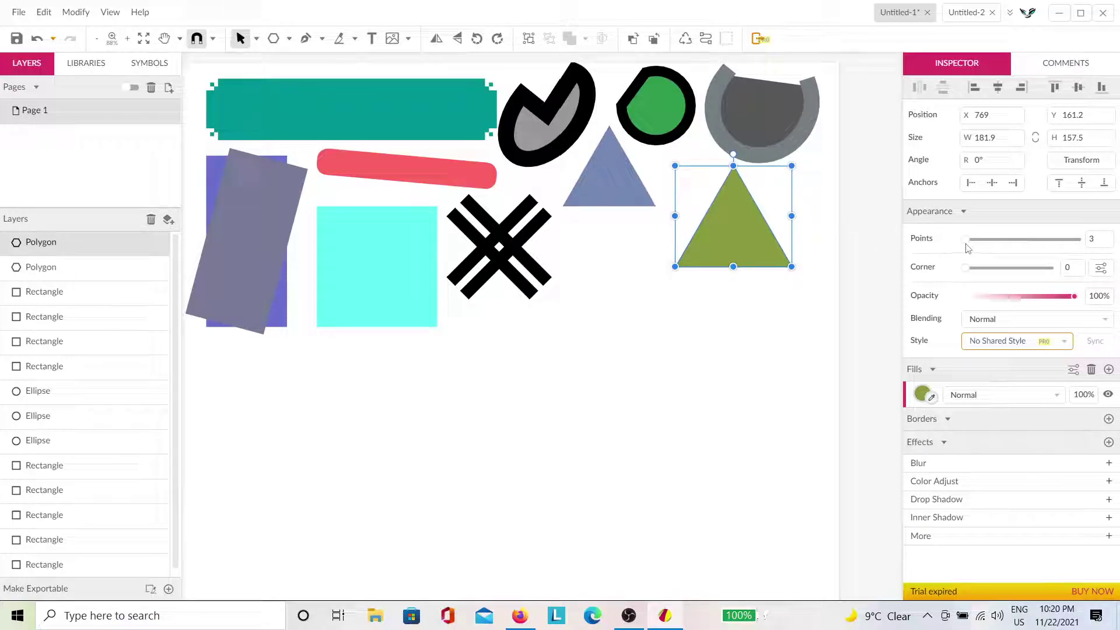
drag(967, 242, 1087, 244)
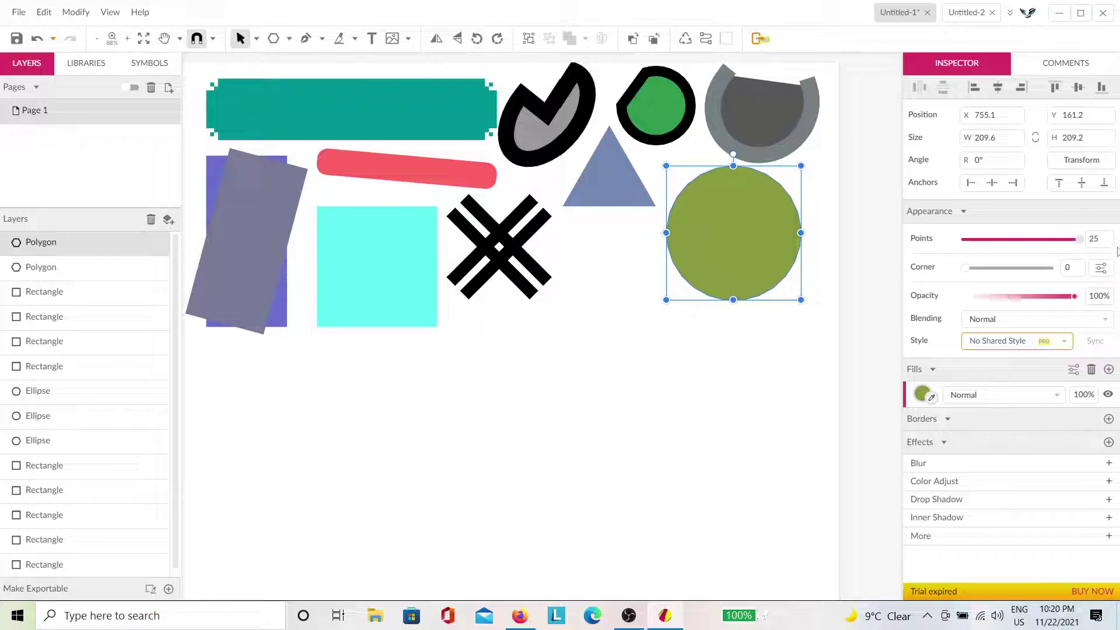
drag(1063, 245, 985, 234)
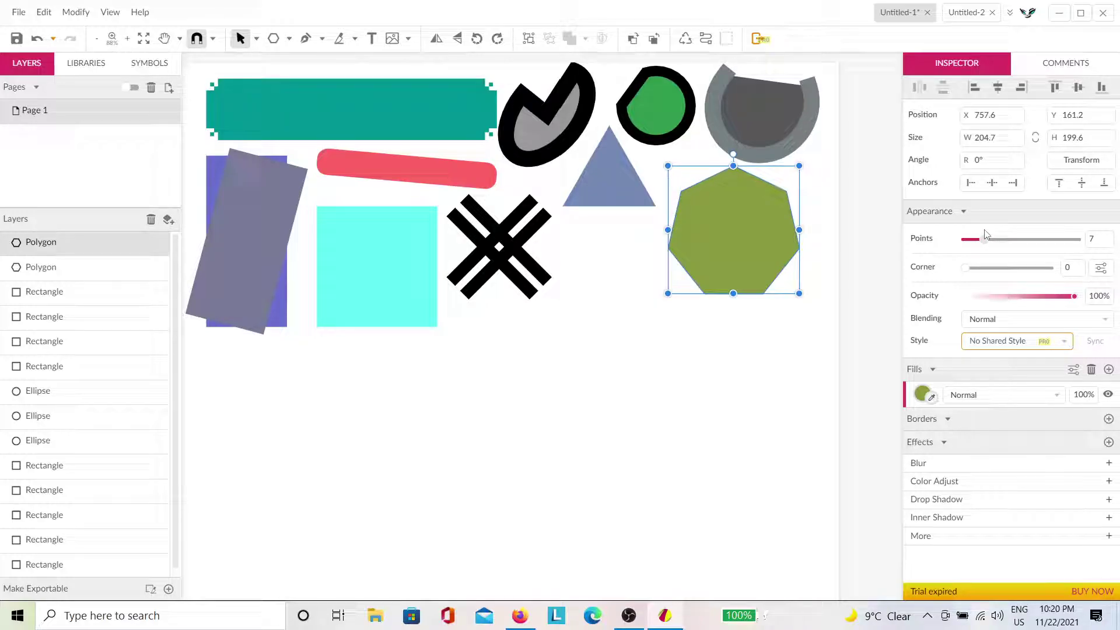
Reshape the olive heptagon through its corner and midpoint nodes into a twisted seven-armed star about 179 × 181 px.
double_click(724, 289)
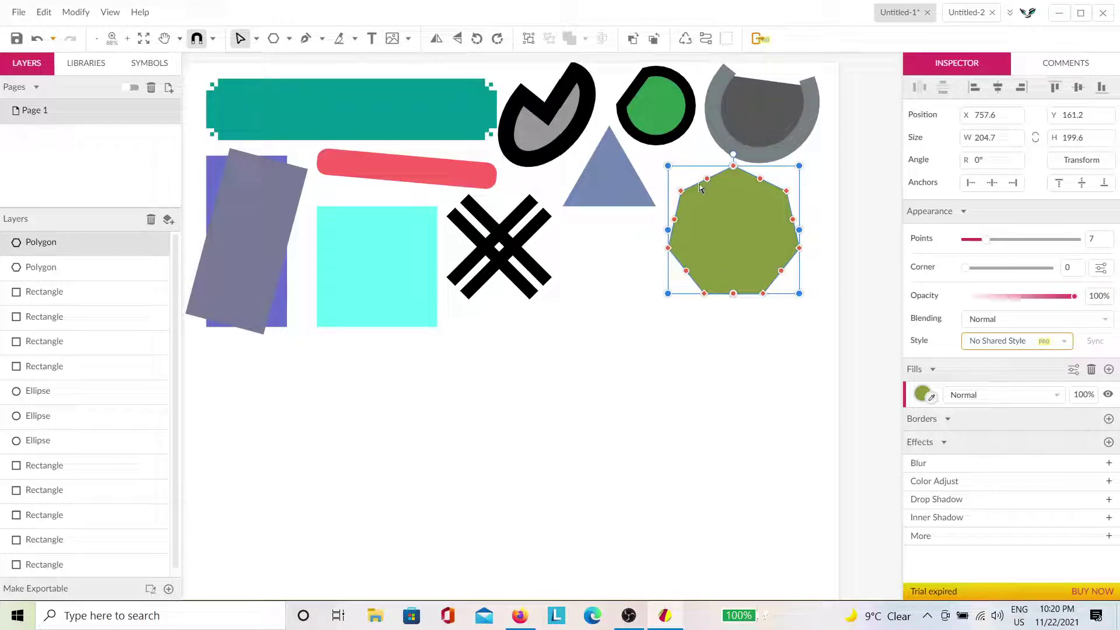
drag(684, 193, 696, 200)
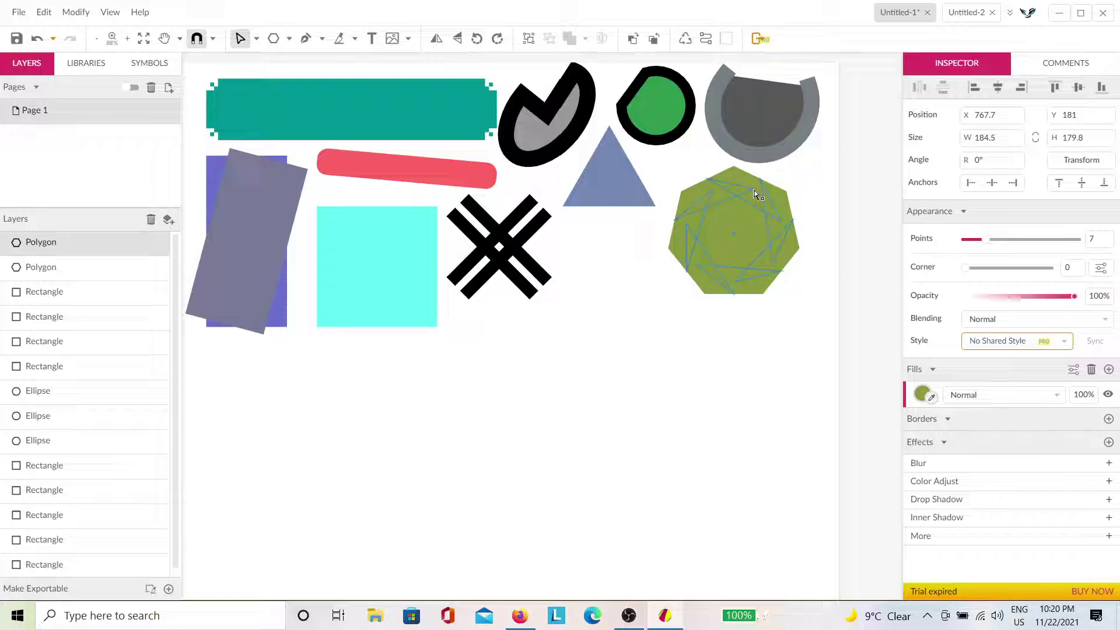
drag(756, 194, 757, 194)
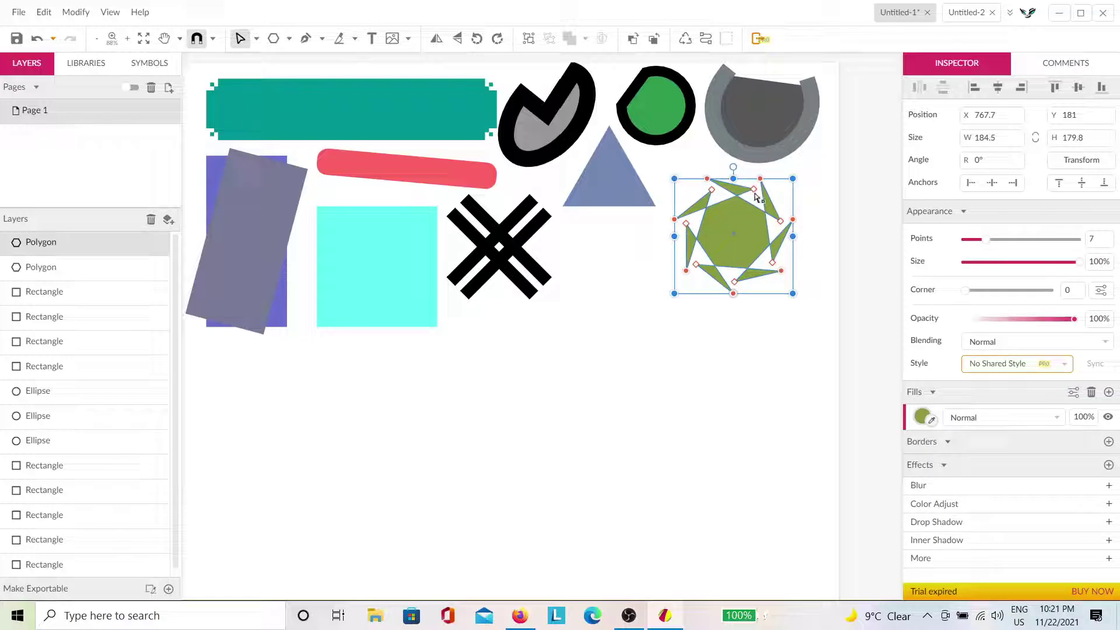
drag(708, 183, 687, 197)
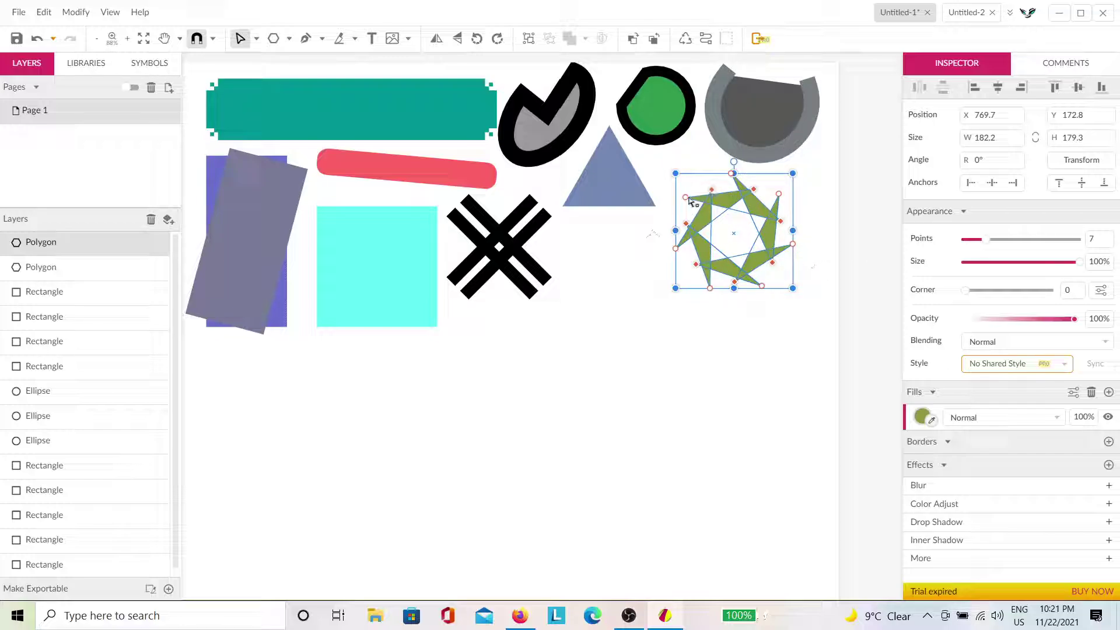
ctrl+scroll(702, 201, up, 3)
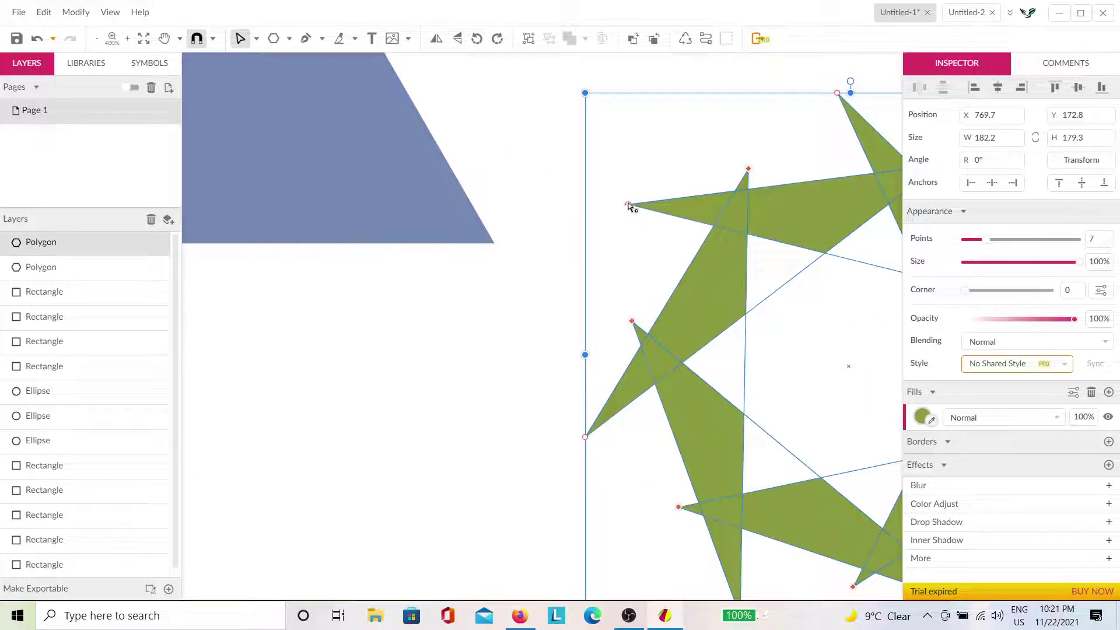
drag(630, 206, 620, 232)
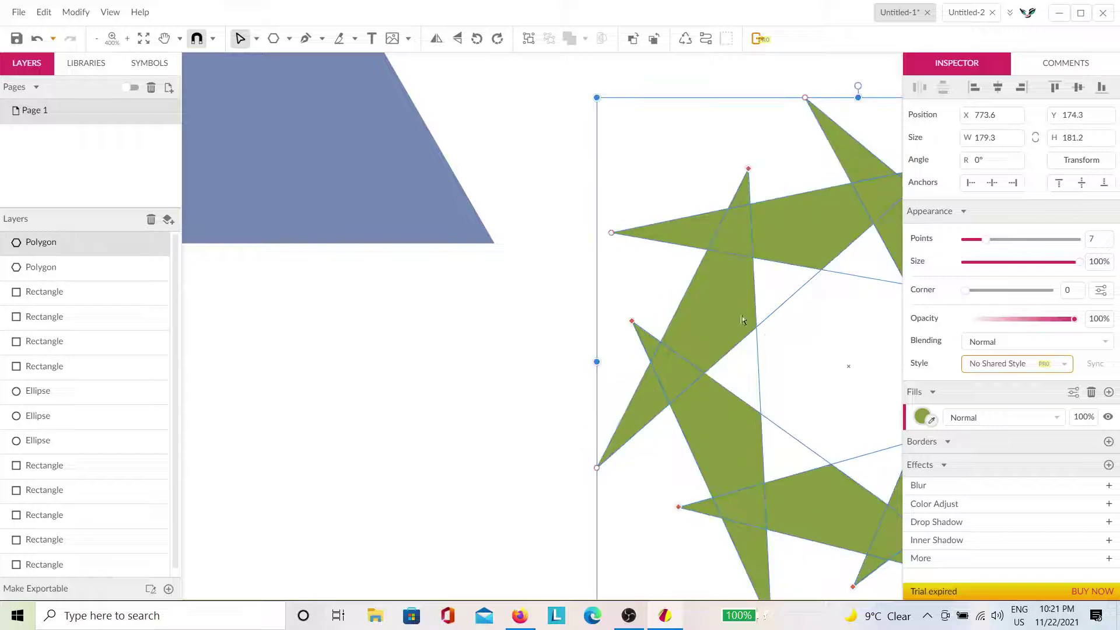
Round the twisted star's corners to 57.5 and move the shape up beside the blue triangle.
scroll(795, 342, right, 5)
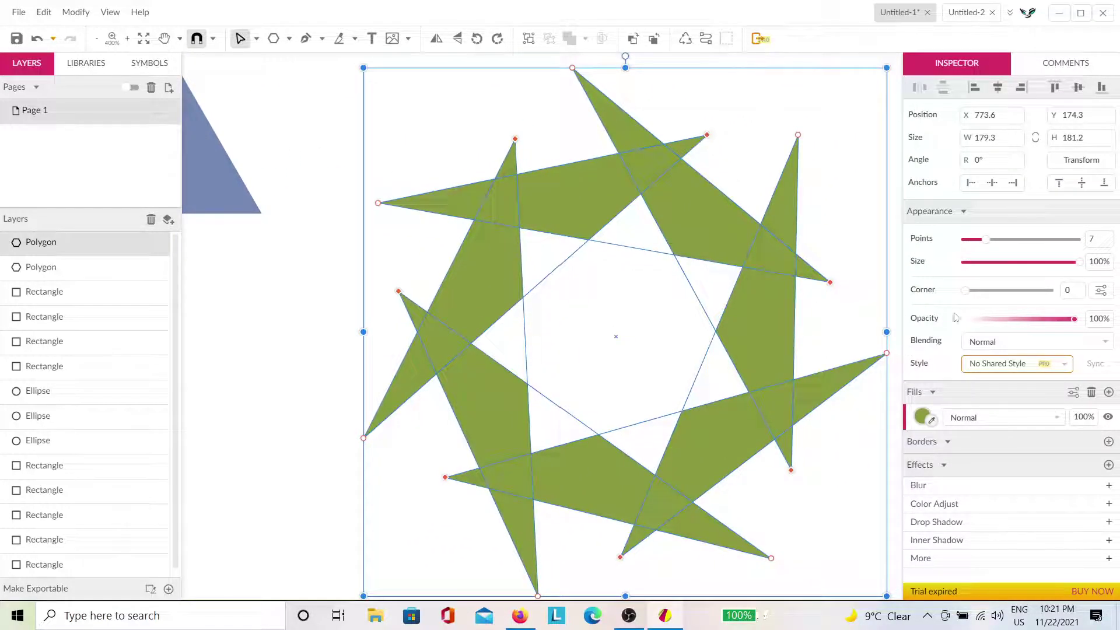
drag(969, 295, 1055, 297)
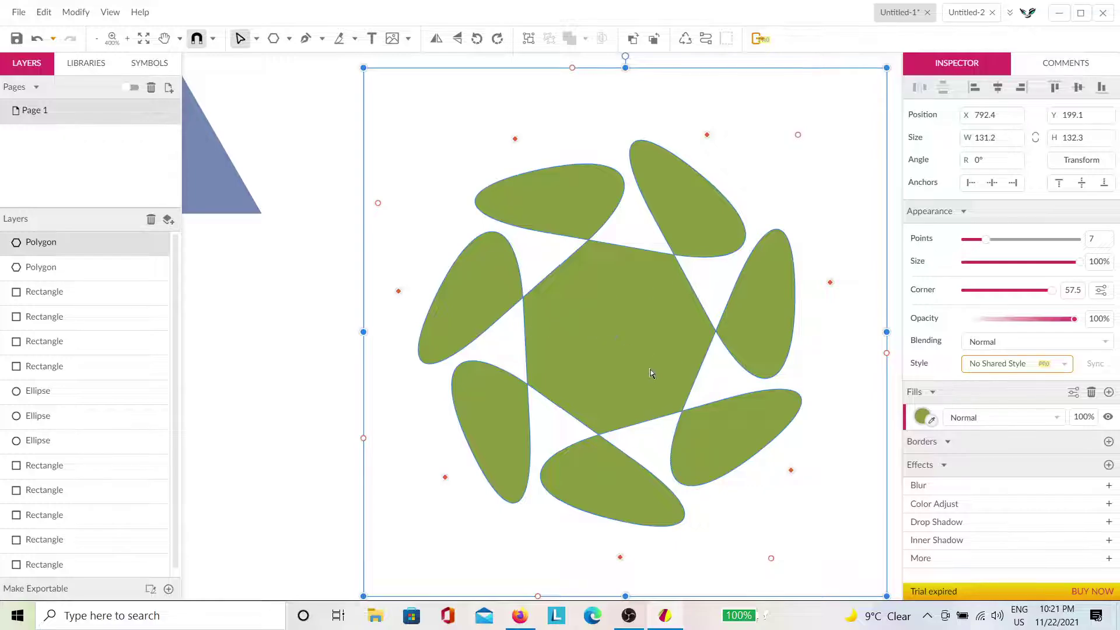
scroll(648, 385, down, 5)
scroll(627, 373, up, 4)
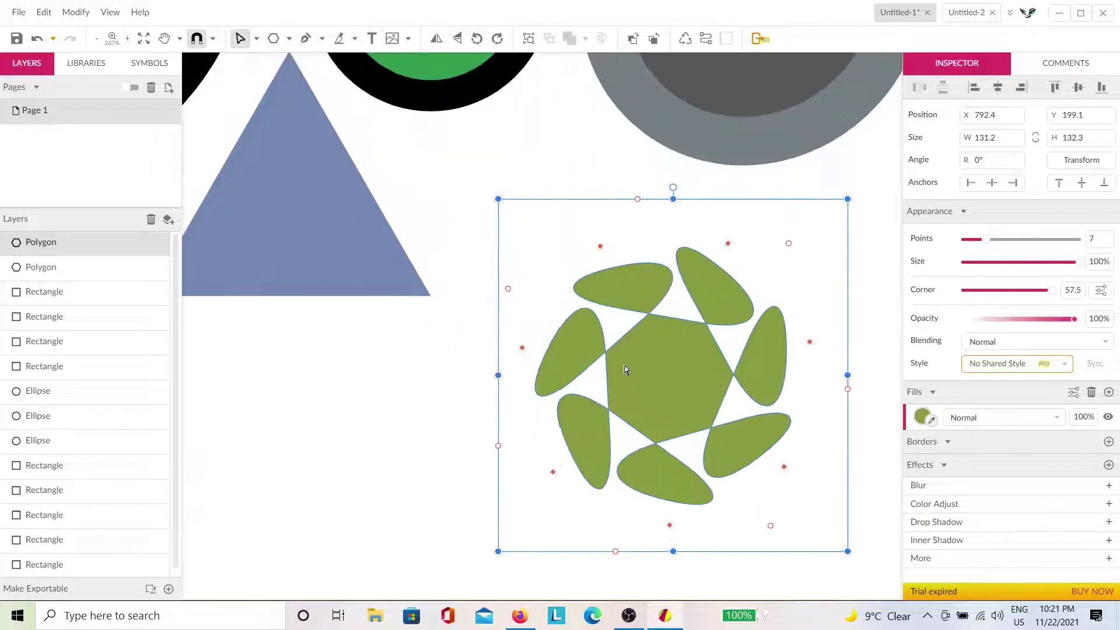
drag(670, 376, 571, 242)
click(425, 493)
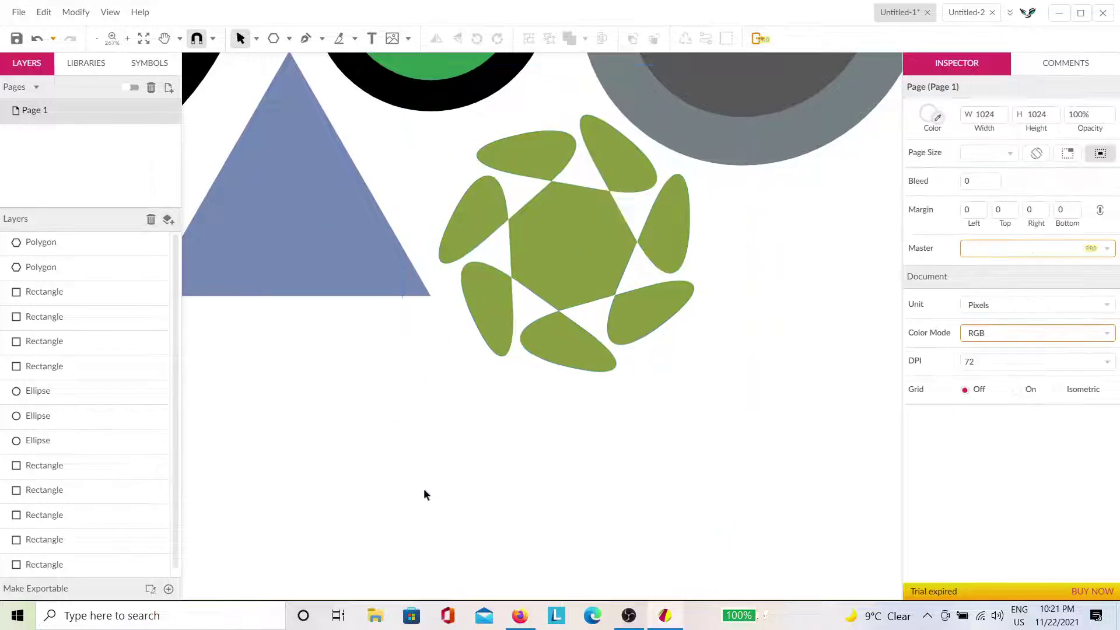
Try scaling all the shapes down together to about 766 × 323 px, and undo the scaling.
scroll(440, 453, down, 3)
scroll(640, 373, down, 4)
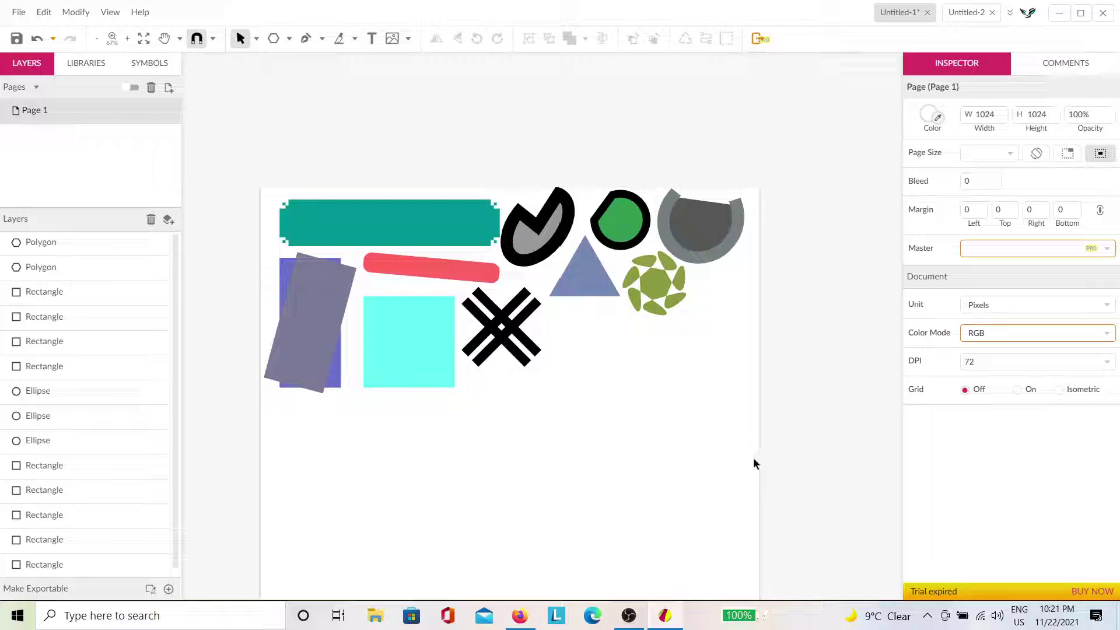
scroll(680, 365, down, 3)
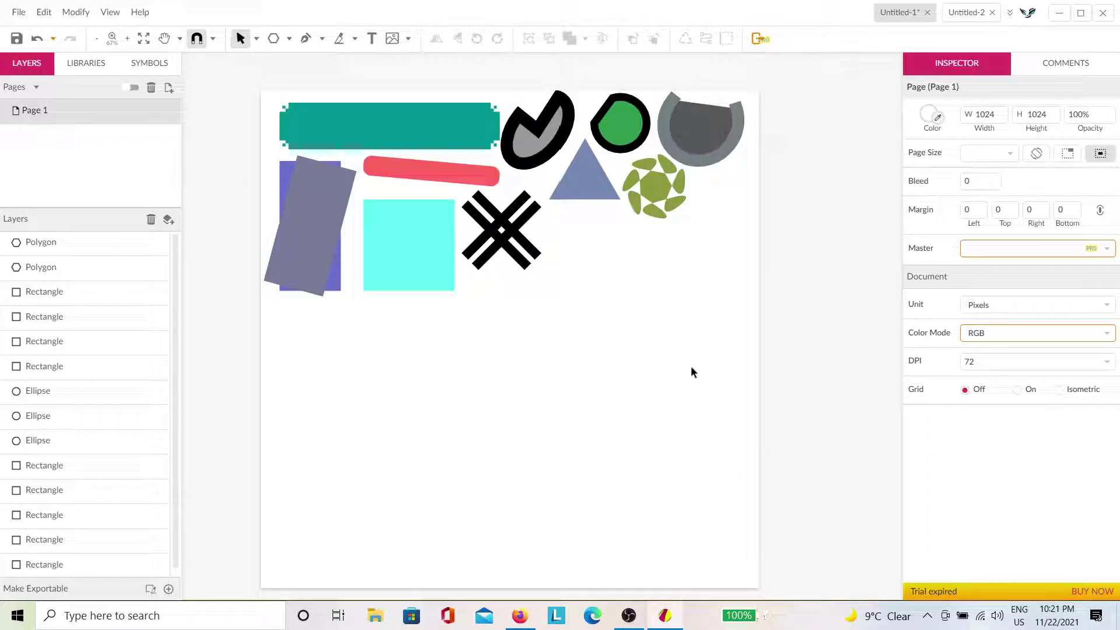
drag(763, 384, 215, 62)
drag(263, 297, 368, 254)
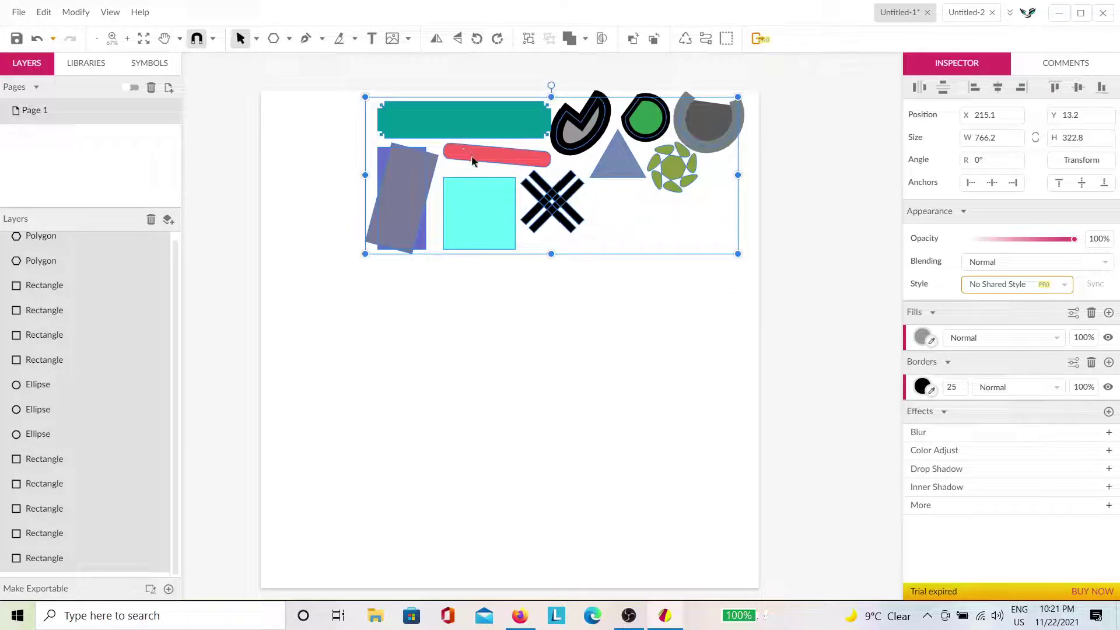
key(ctrl+z)
click(566, 387)
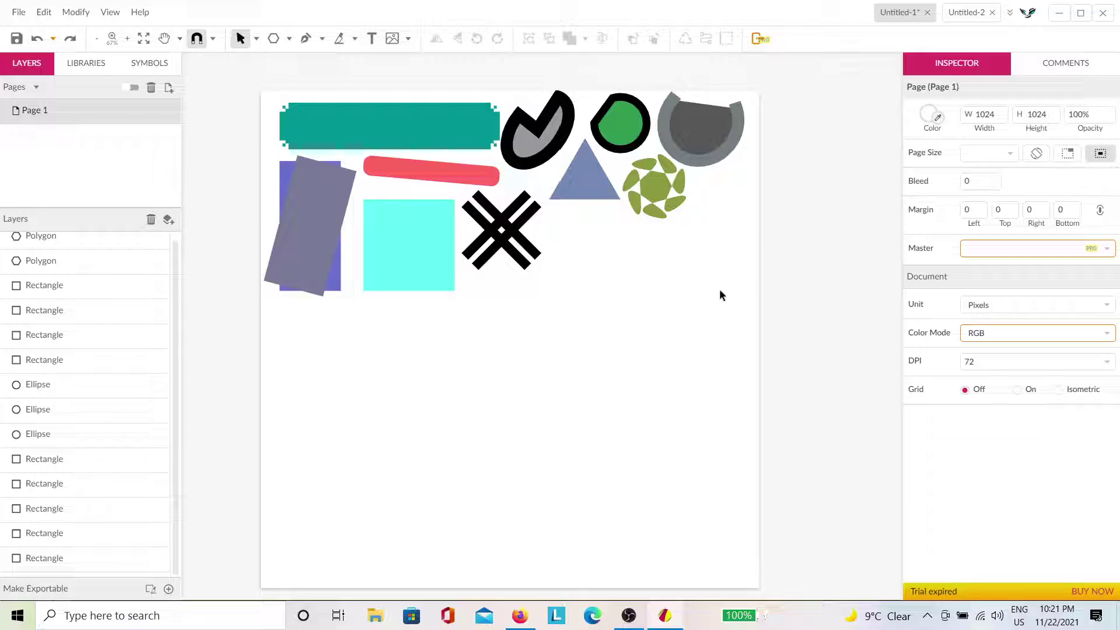
Draw a five-pointed star about 199 × 189 px below the blue triangle.
click(290, 39)
click(300, 158)
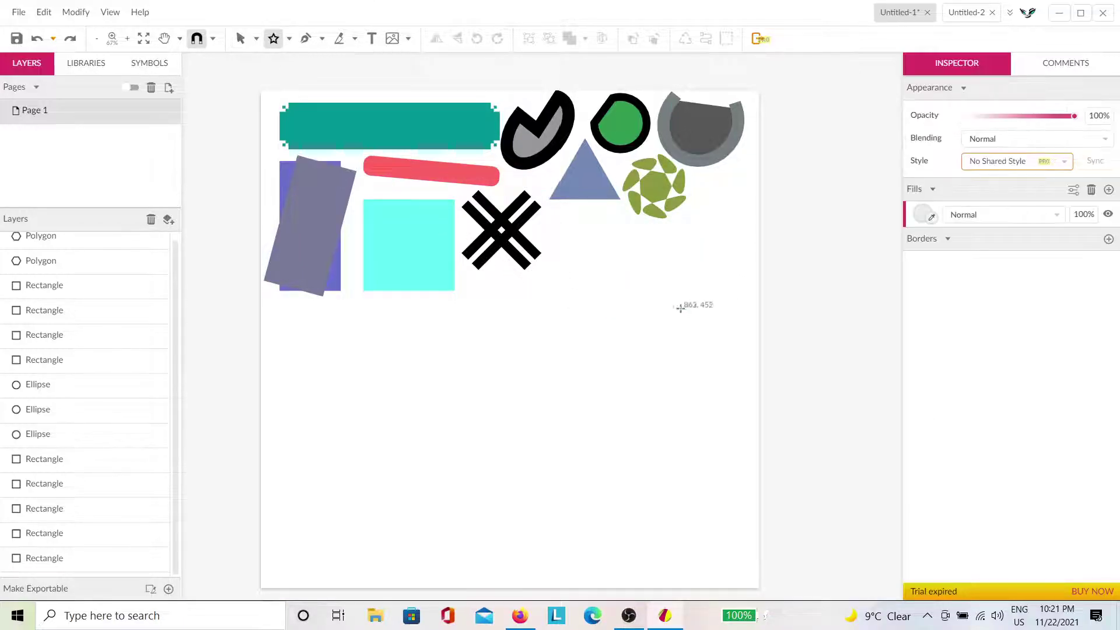
scroll(615, 277, up, 5)
drag(594, 290, 584, 190)
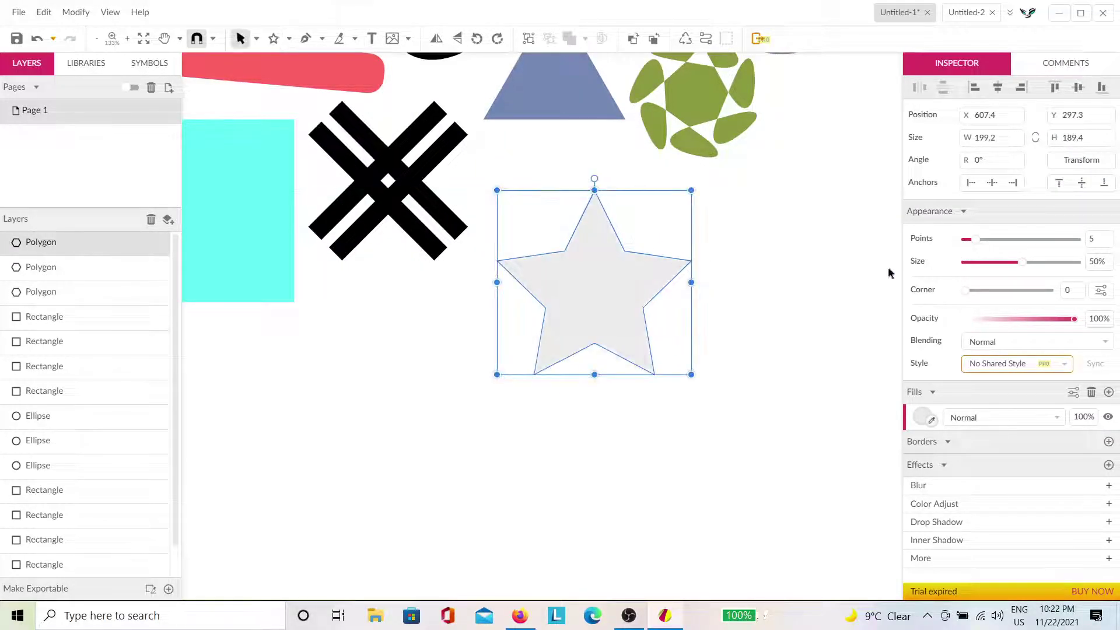
Round the new star's corners to 18.1, raise it to 15 points, and reduce its inner size to 32%.
key(Return)
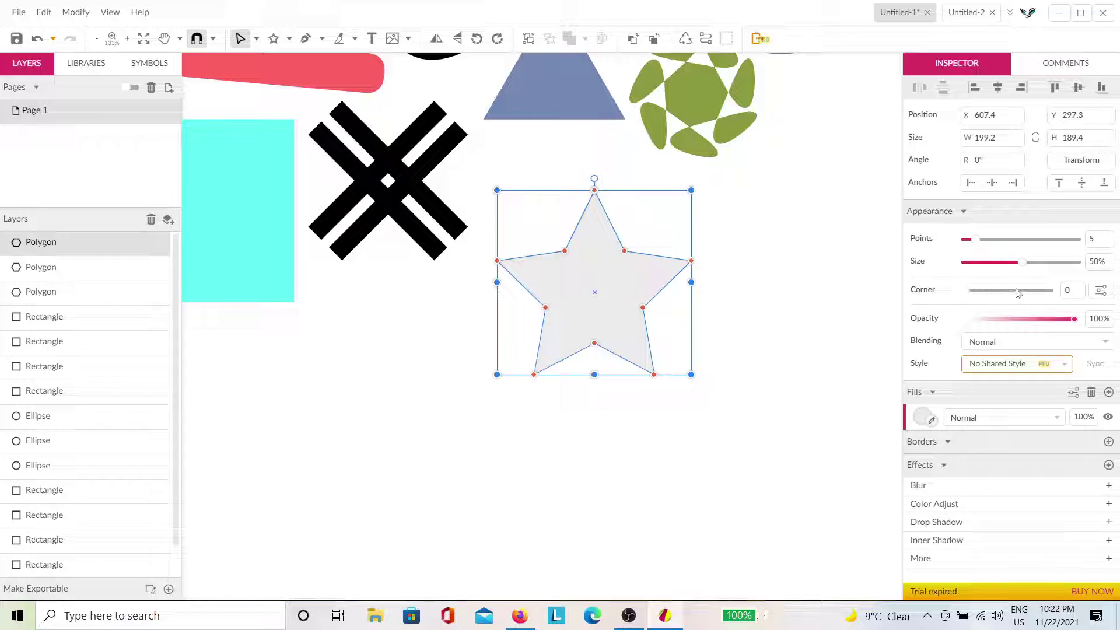
drag(966, 293, 1014, 303)
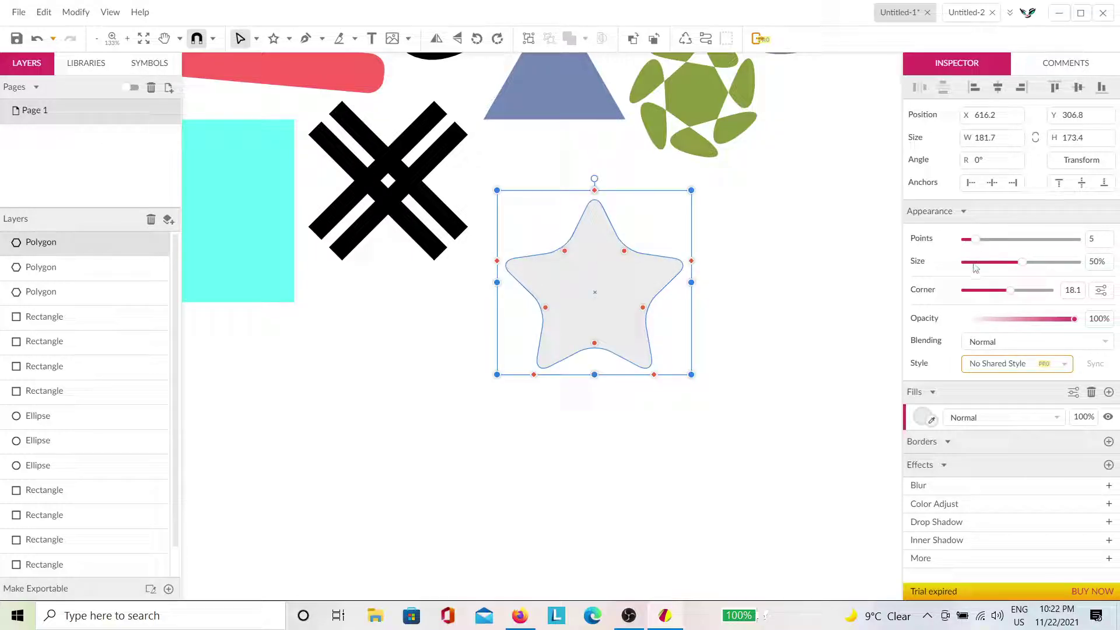
drag(979, 245, 1028, 243)
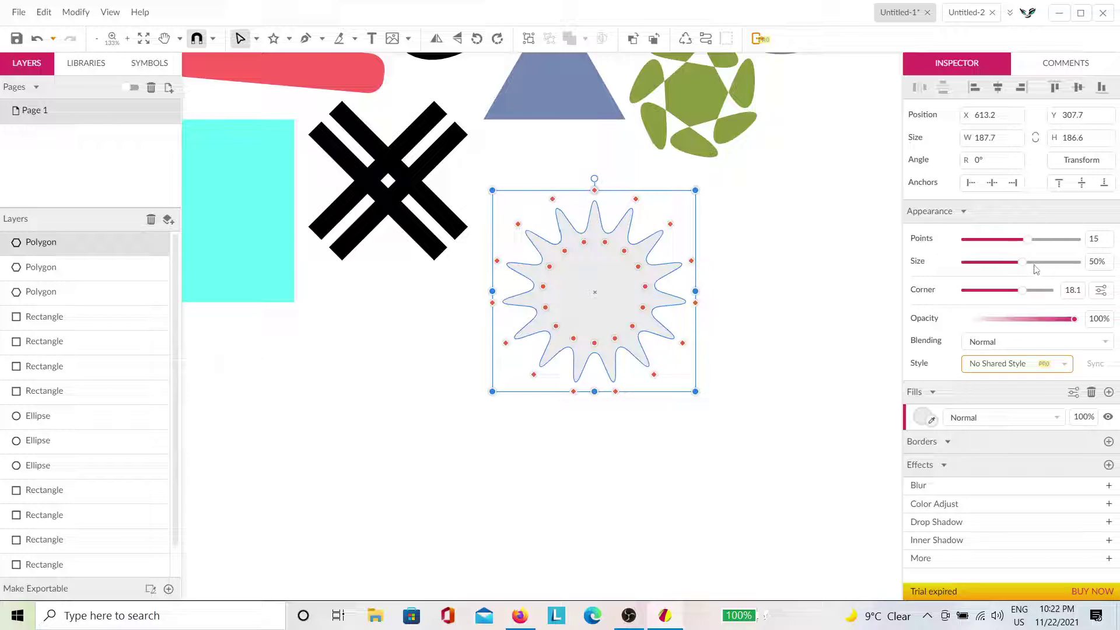
drag(1026, 266, 1001, 267)
Fill the 15-point star with light blue #72CFF4.
click(922, 418)
drag(960, 193, 1015, 157)
click(1013, 254)
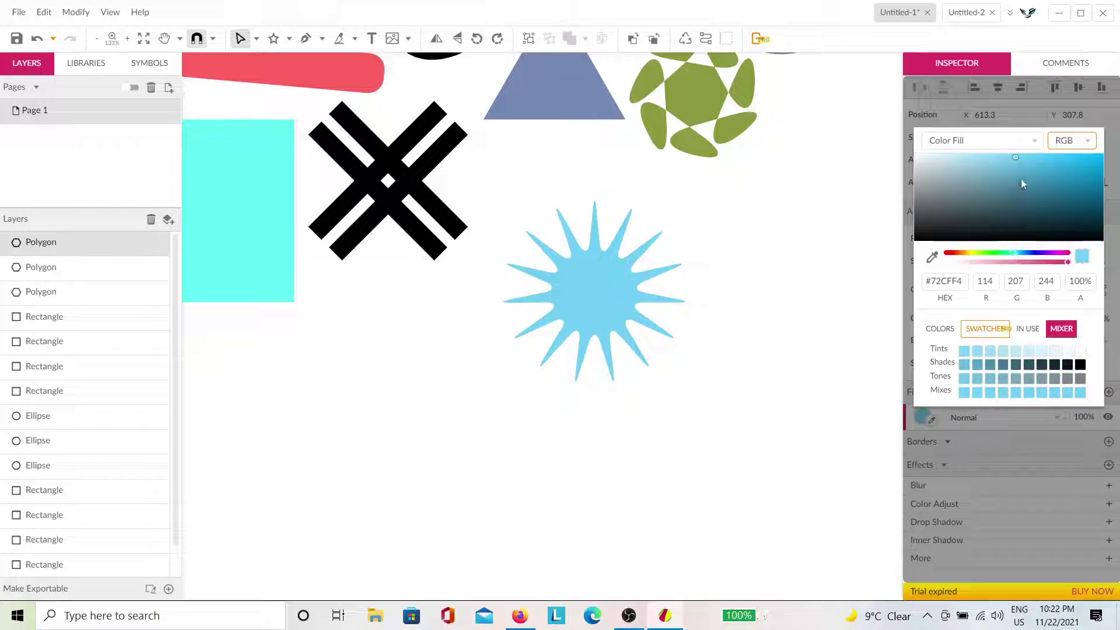
click(760, 292)
click(760, 292)
Move the light blue star up to just beneath the blue triangle.
click(611, 291)
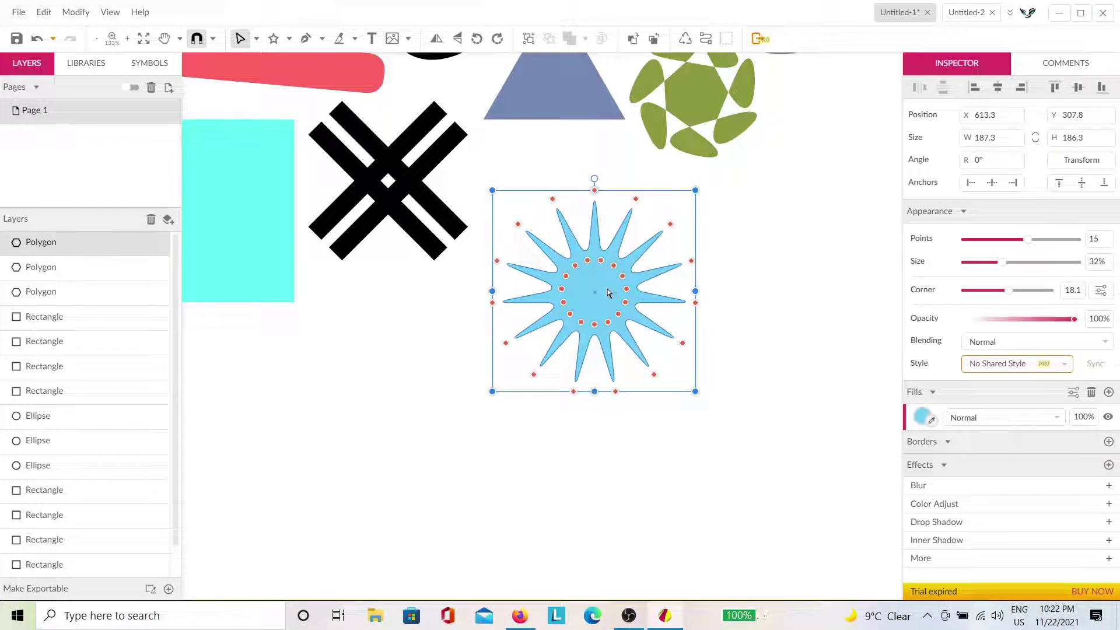
drag(595, 275, 575, 225)
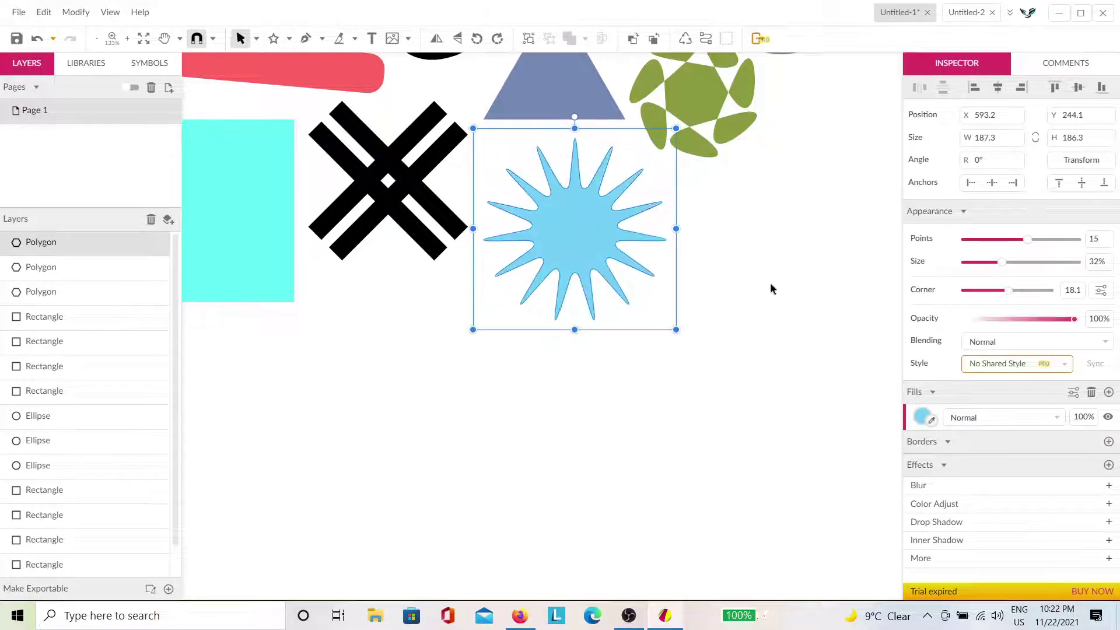
click(770, 289)
Add a black border centred on the light blue star's outline, with a width of 5.
click(601, 256)
click(1108, 442)
drag(938, 462, 951, 455)
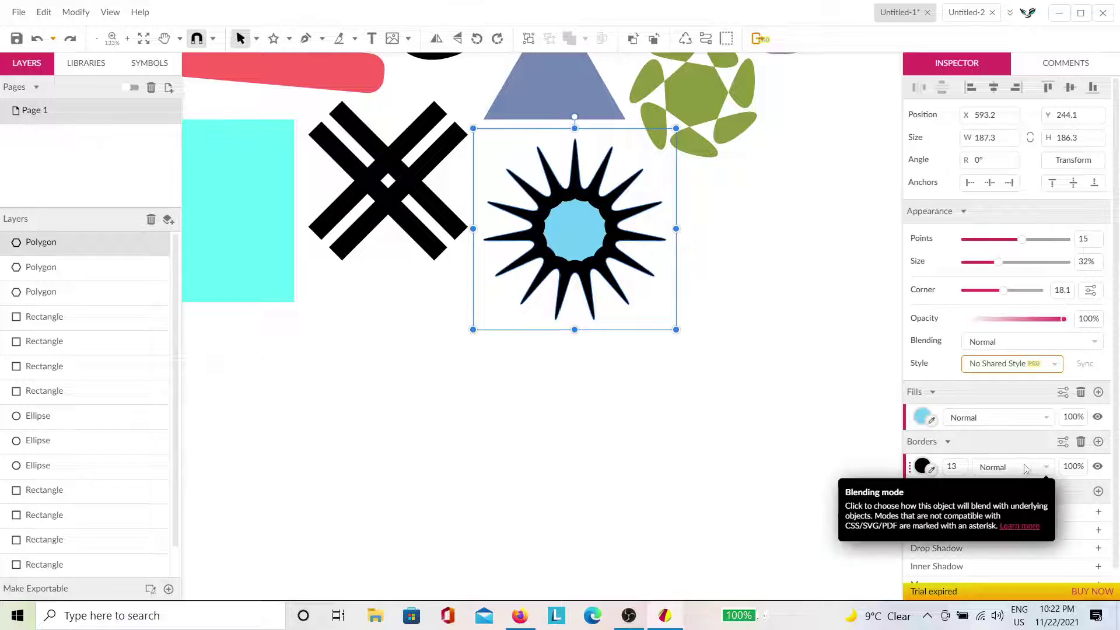
click(1062, 441)
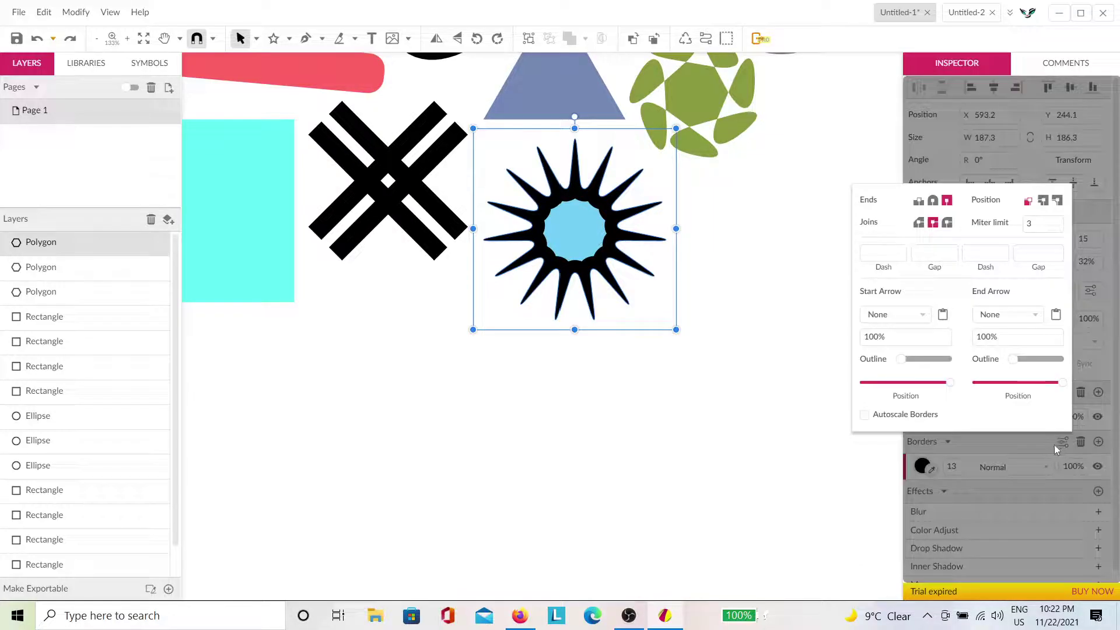
click(1044, 202)
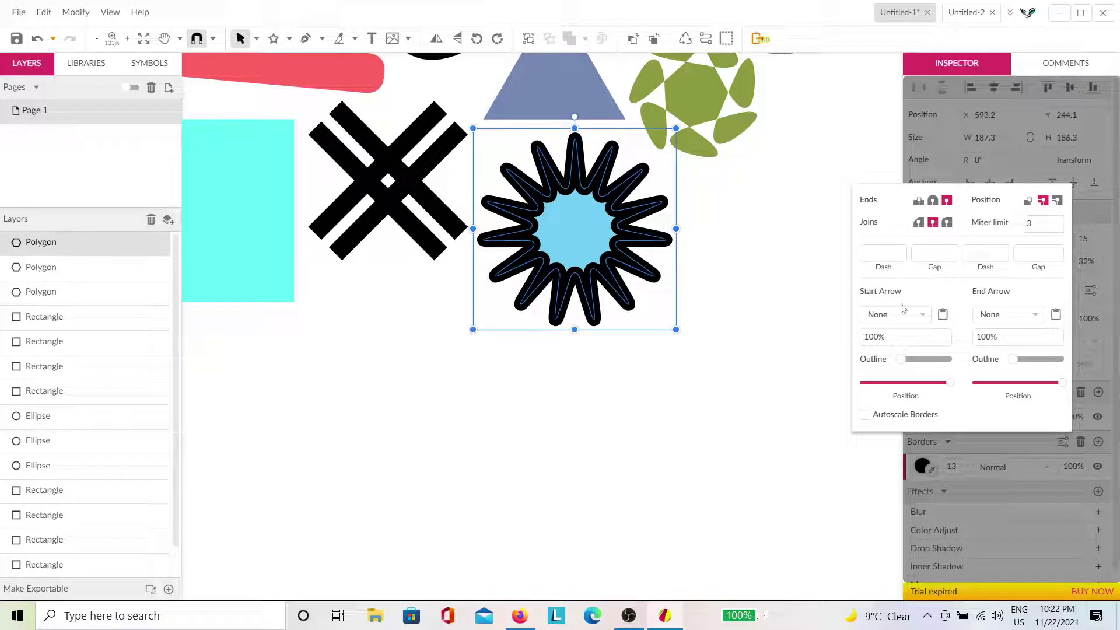
click(957, 465)
click(957, 465)
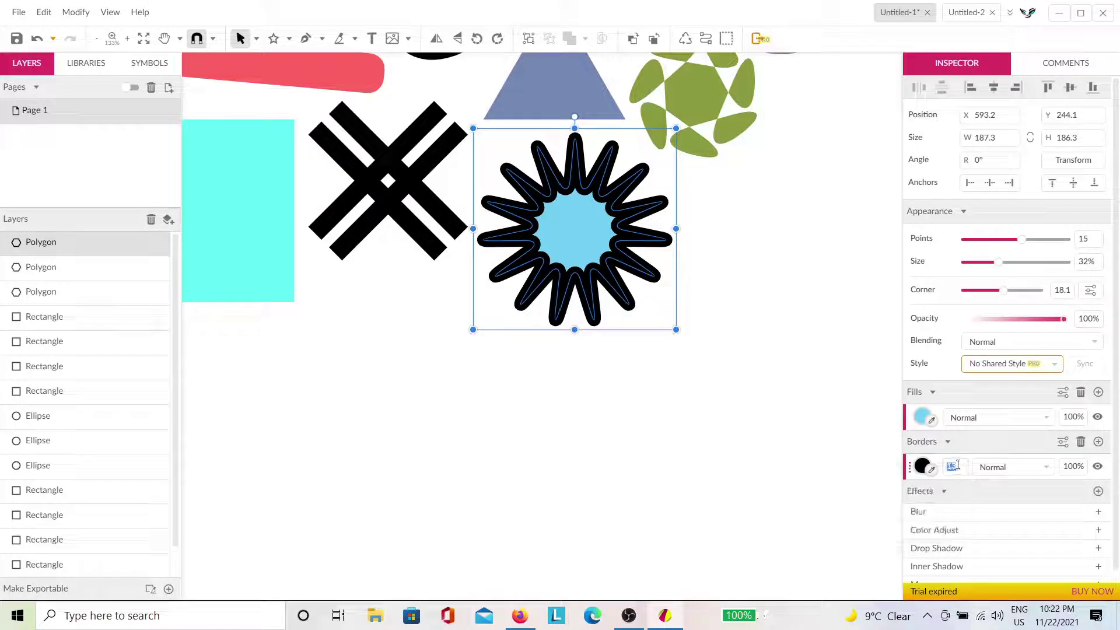
click(957, 465)
drag(952, 466, 951, 473)
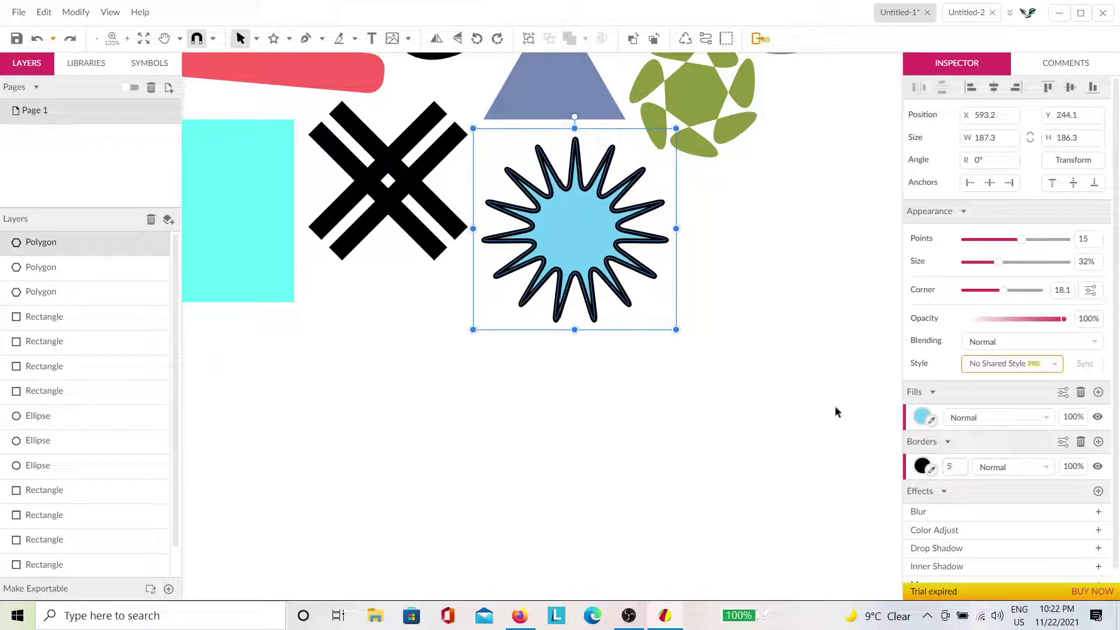
Recolour the light blue star's border to violet #C773F4 and make it semi-transparent.
click(738, 315)
drag(718, 344, 765, 512)
click(610, 438)
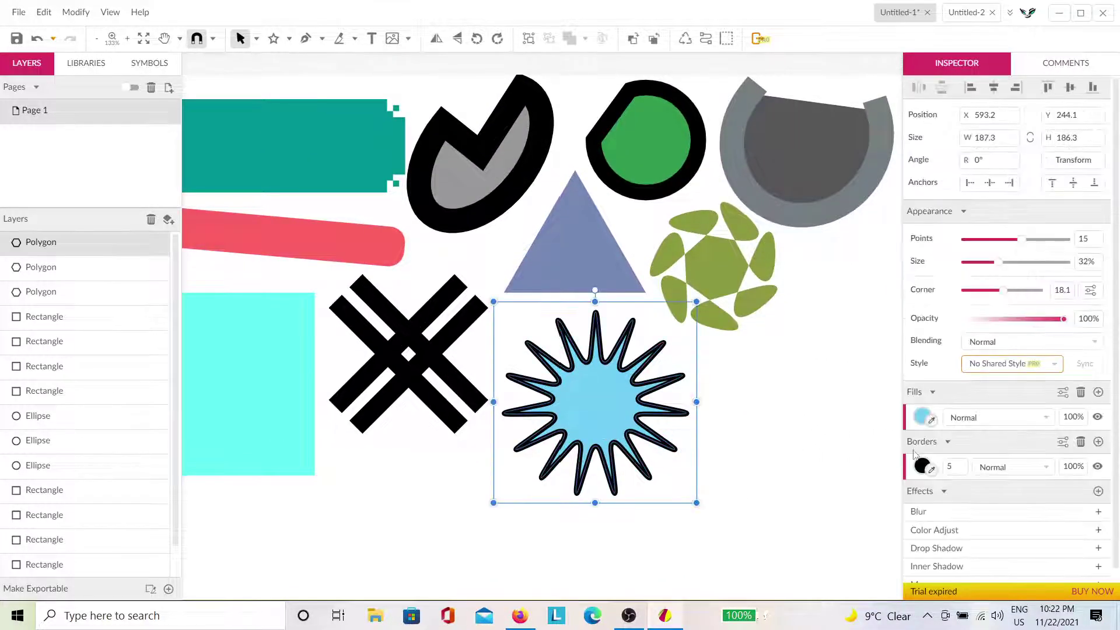
click(923, 466)
click(985, 241)
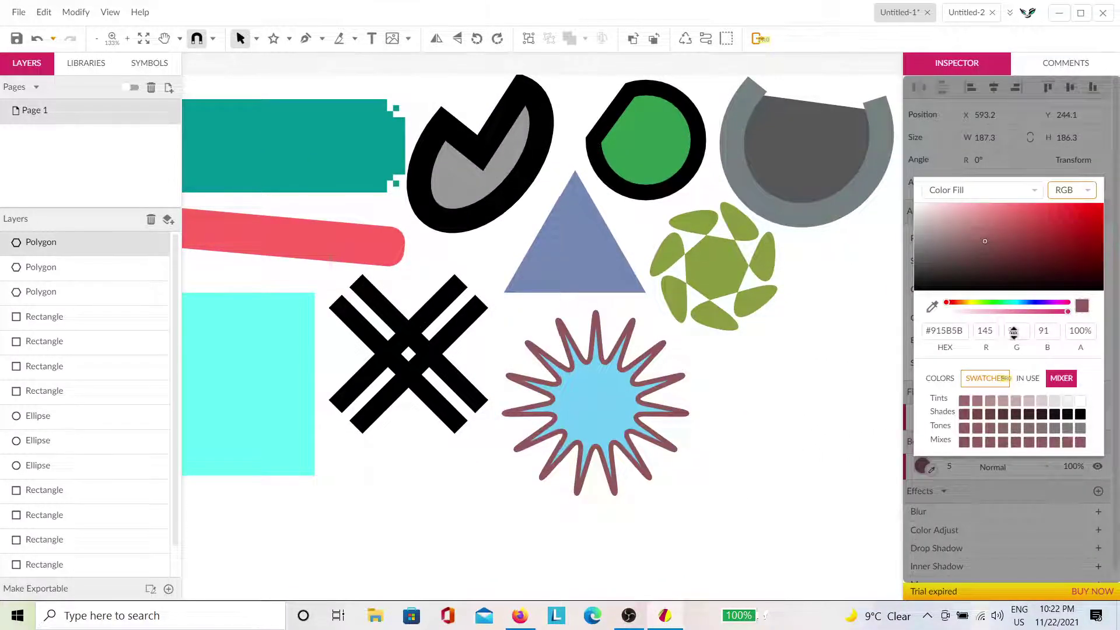
click(1044, 310)
click(1041, 304)
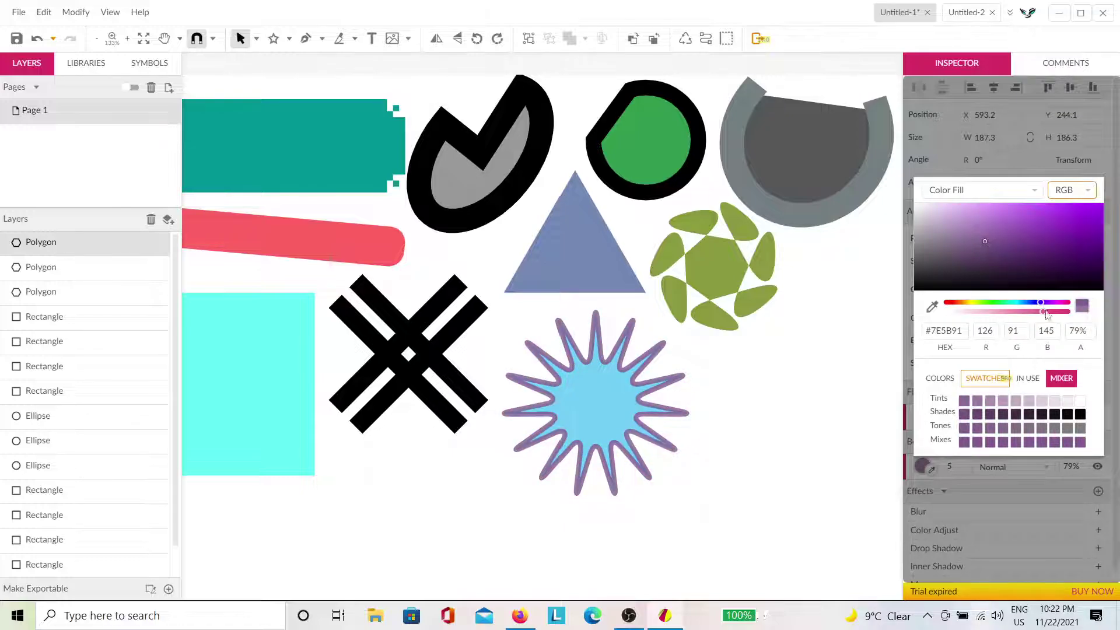
drag(1009, 237, 1014, 208)
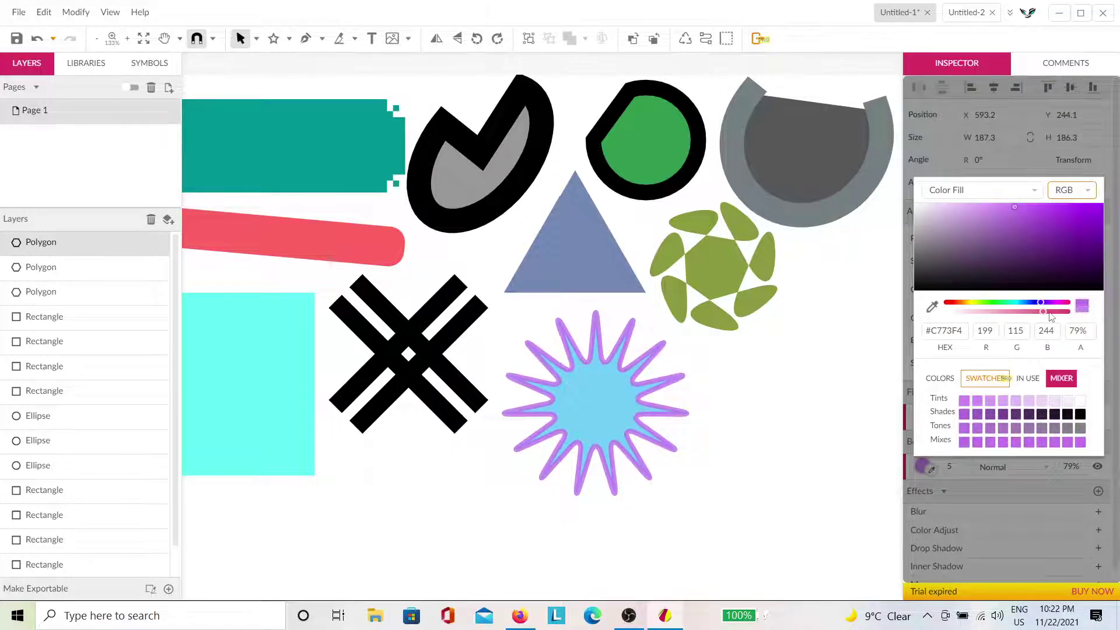
drag(1044, 311, 1024, 316)
click(749, 453)
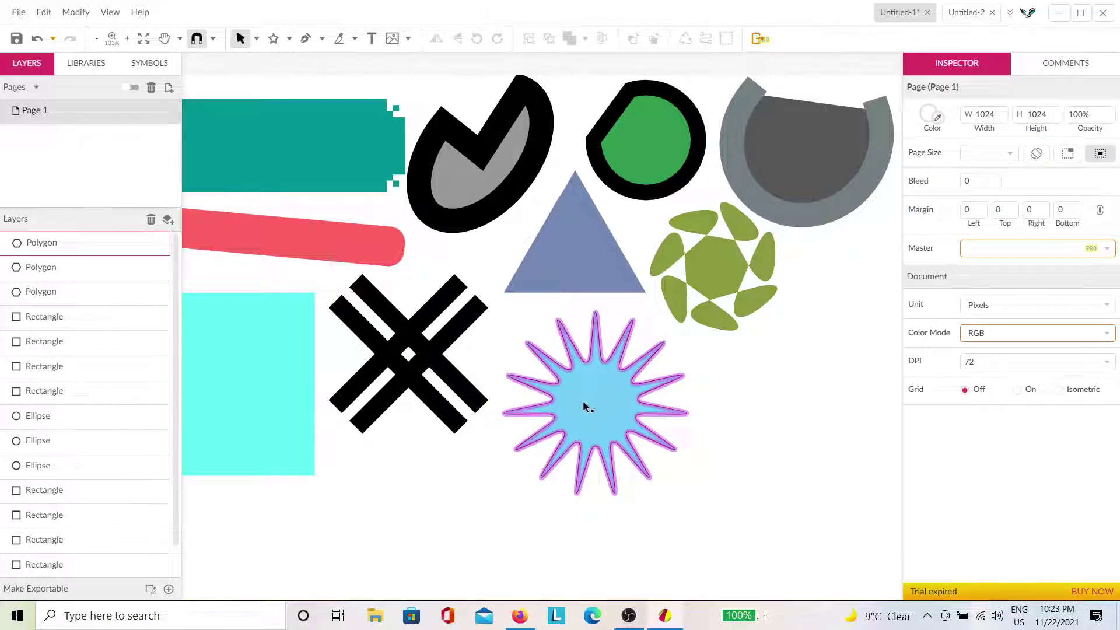
Set the page background's opacity to 0% and examine the semi-transparent star border up close.
scroll(580, 359, up, 5)
scroll(695, 157, up, 3)
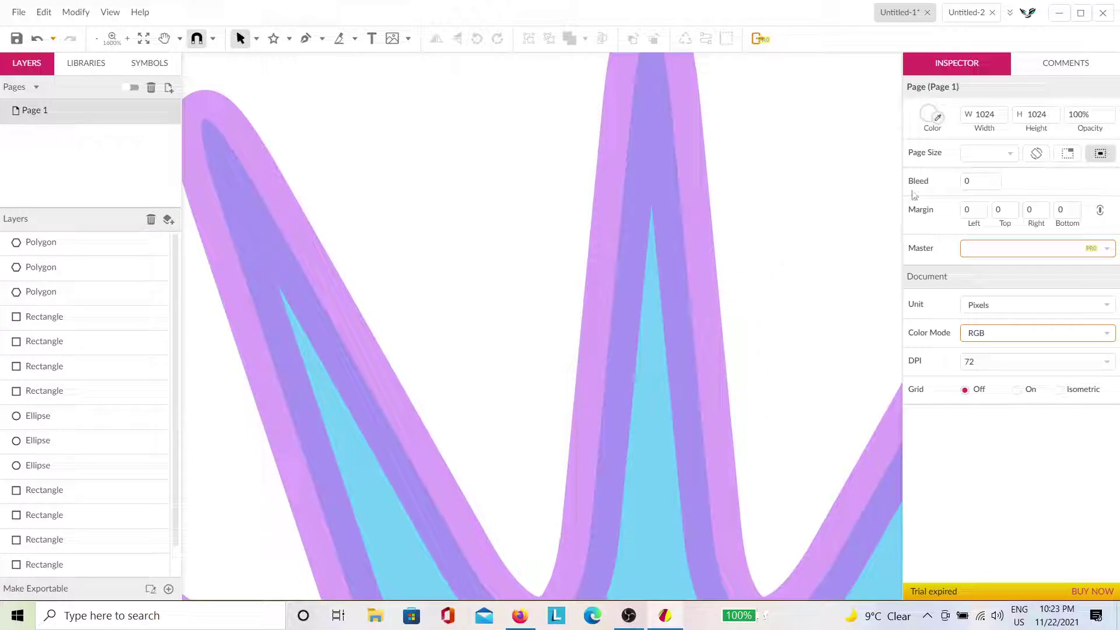
click(931, 119)
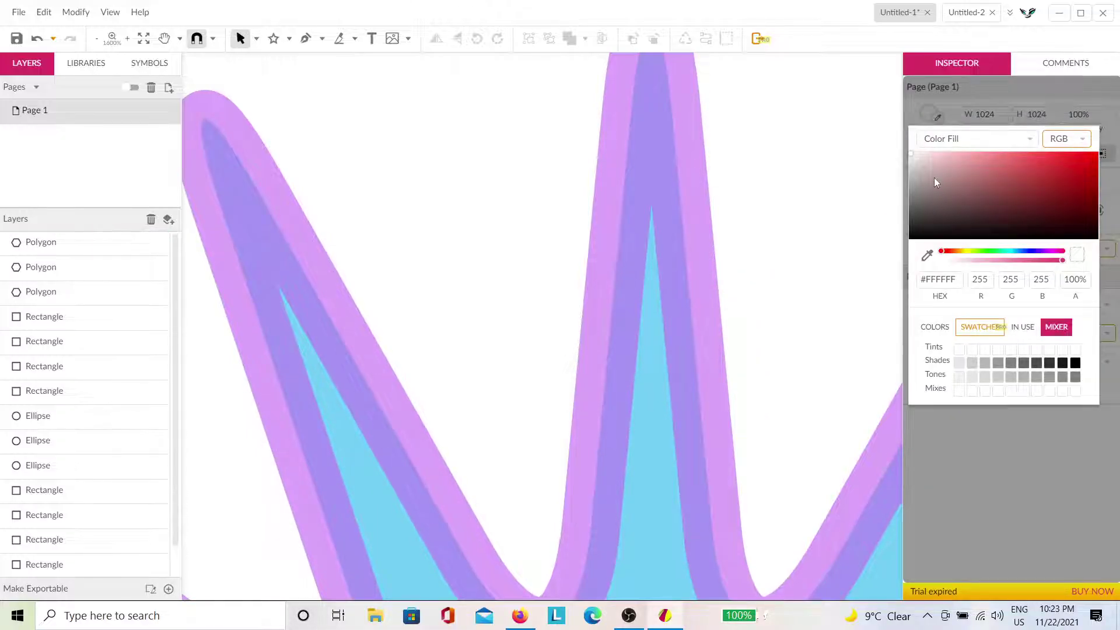
drag(935, 183, 781, 92)
drag(1041, 261, 809, 256)
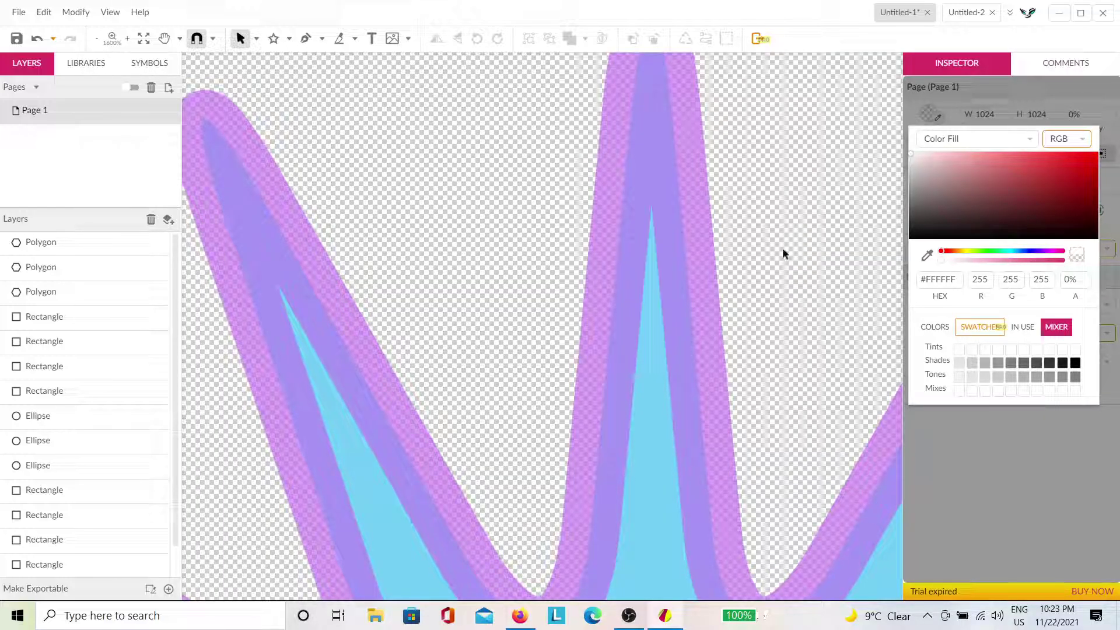
scroll(678, 233, up, 5)
right_click(680, 234)
click(836, 106)
scroll(804, 204, up, 1)
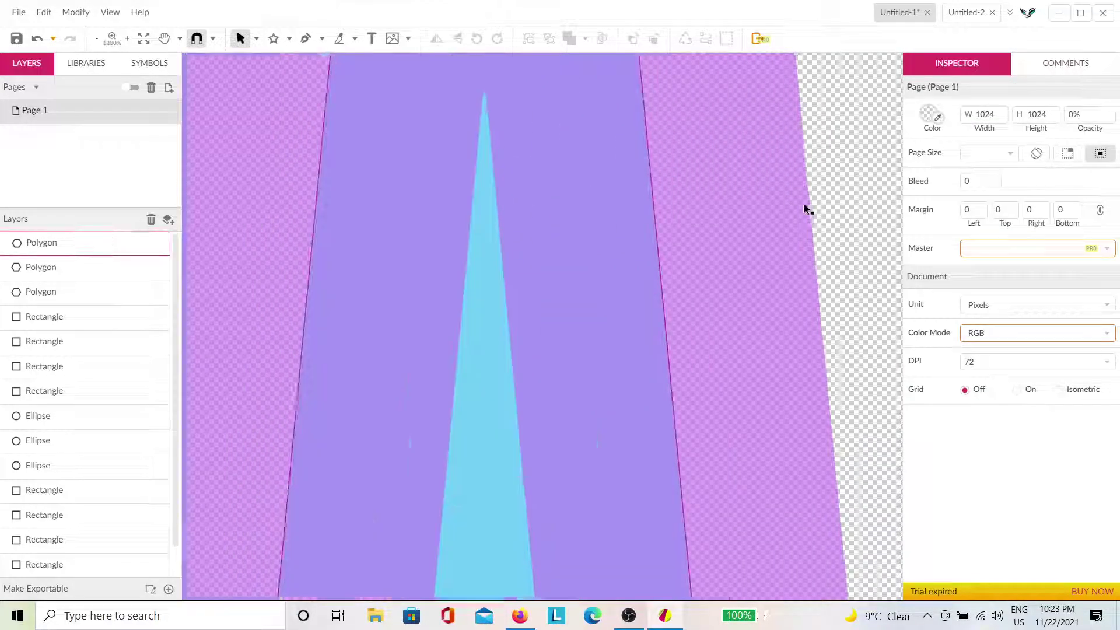
scroll(802, 208, down, 2)
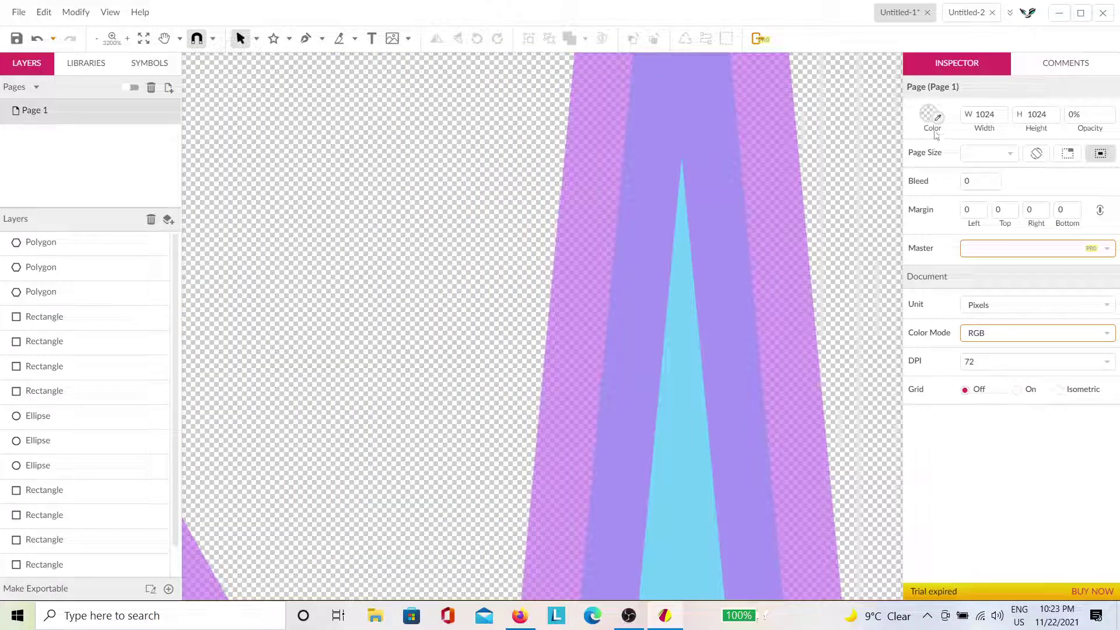
Restore the page background to opaque white at 100% opacity.
click(931, 115)
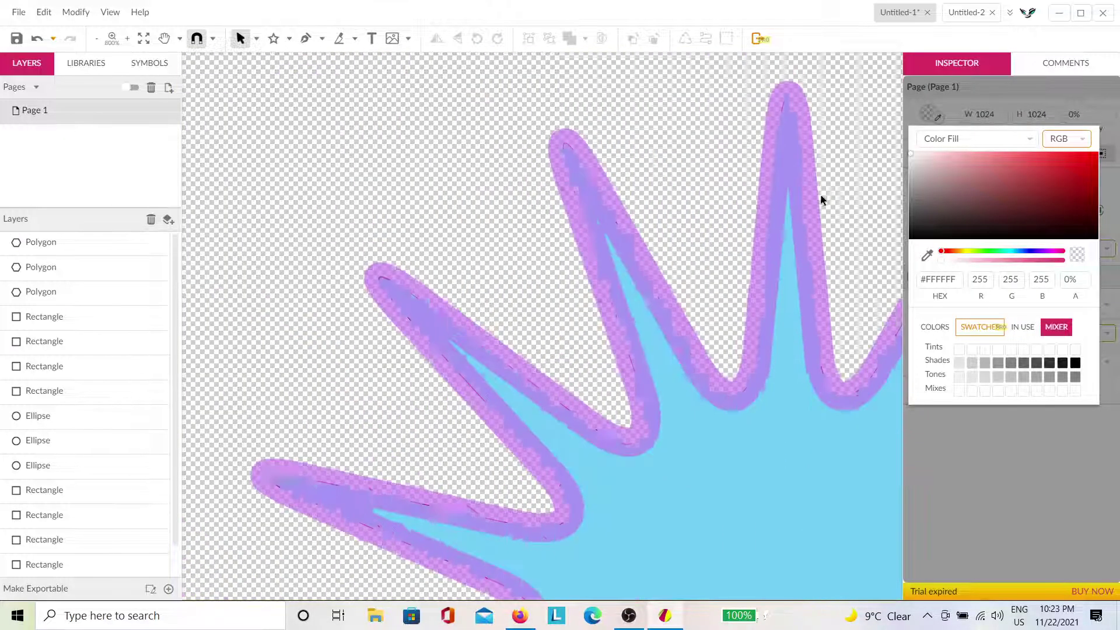
scroll(820, 194, down, 6)
drag(978, 185, 910, 152)
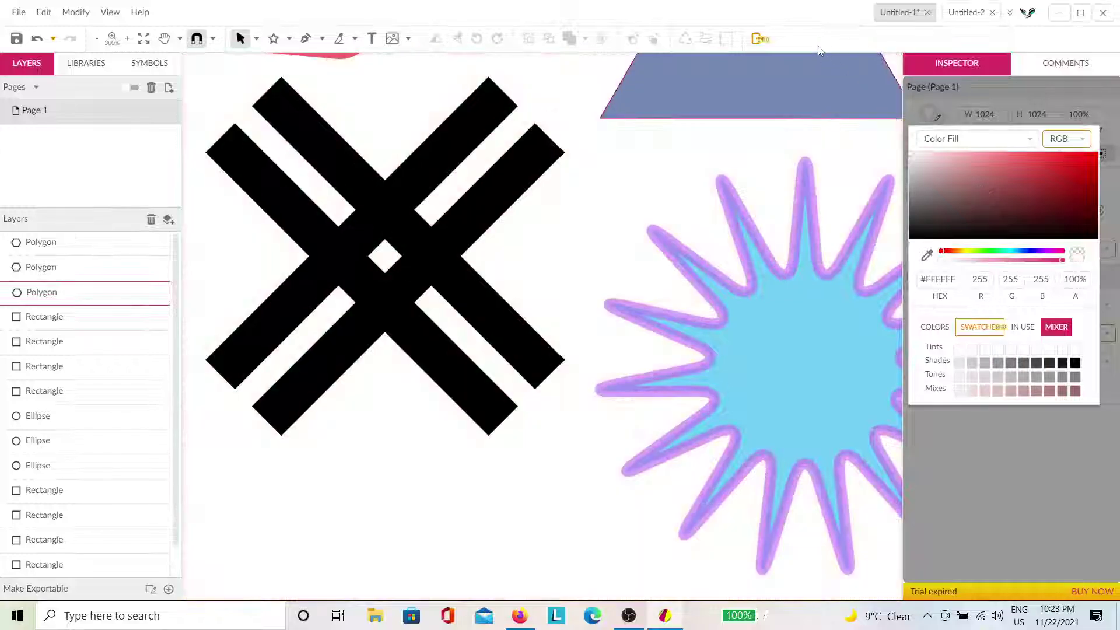
click(781, 157)
scroll(768, 211, down, 5)
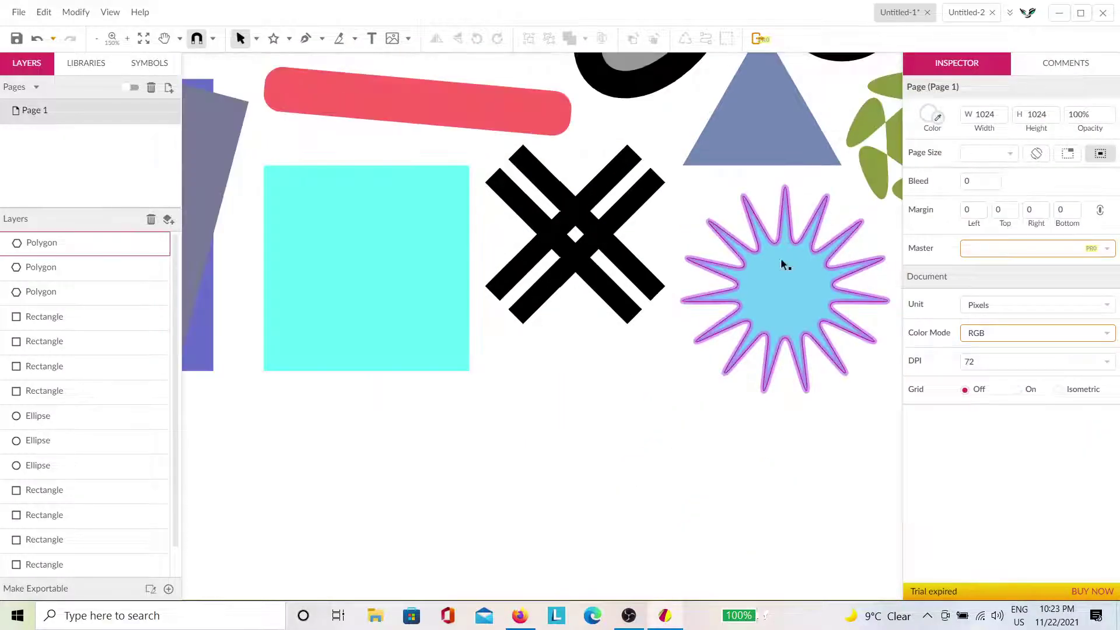
Draw a second five-pointed star about 211 × 206 px beside the light blue star, and shrink and tilt it.
drag(632, 315, 615, 316)
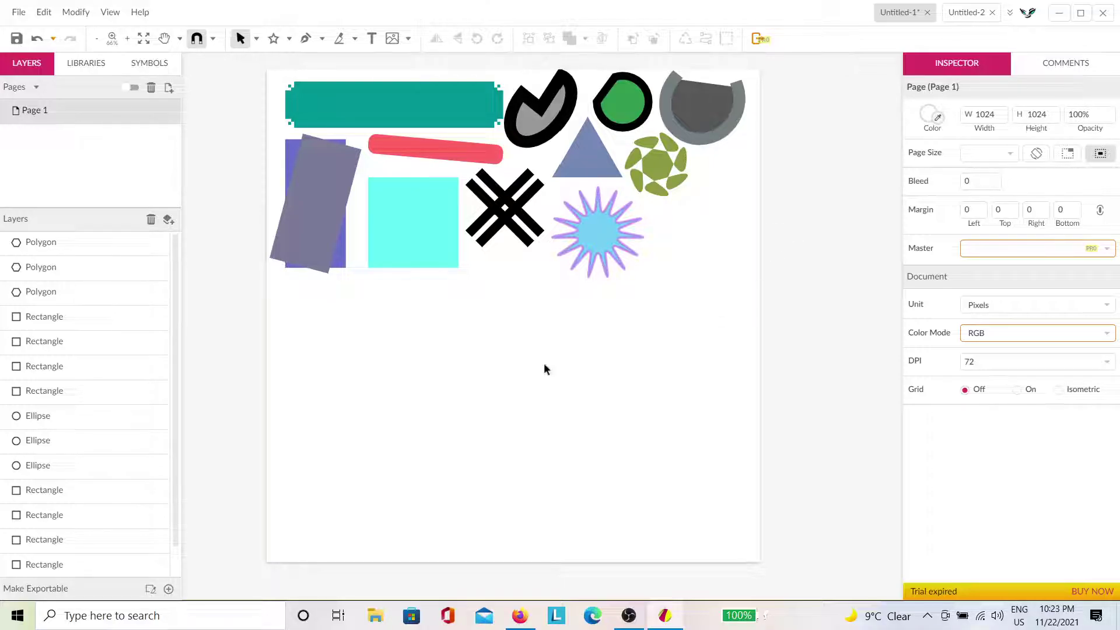
click(290, 38)
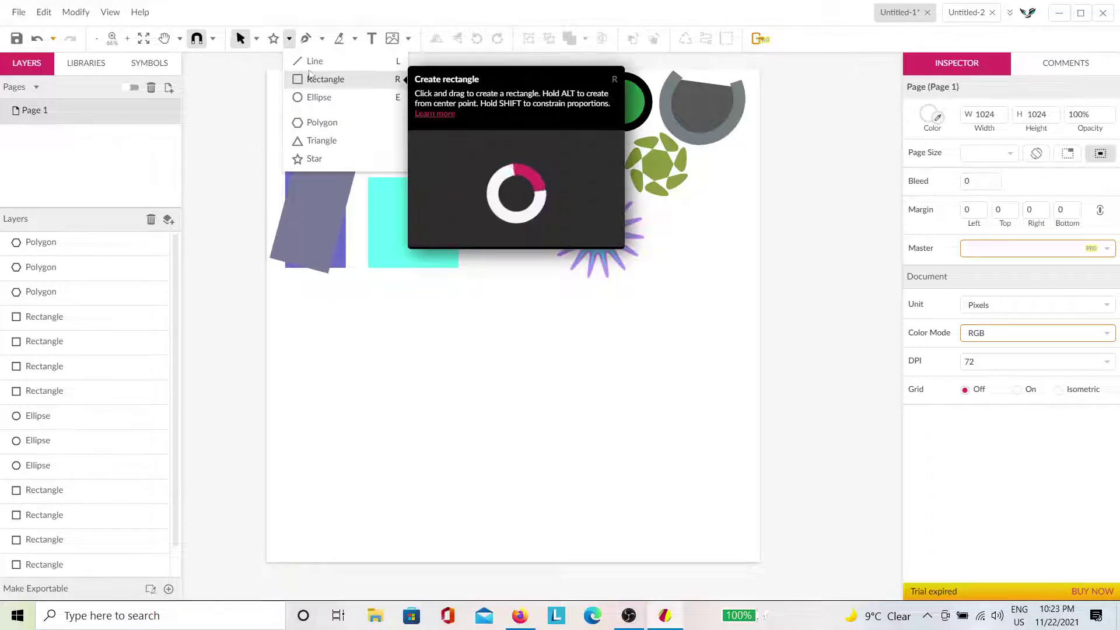
click(314, 158)
drag(651, 177, 755, 276)
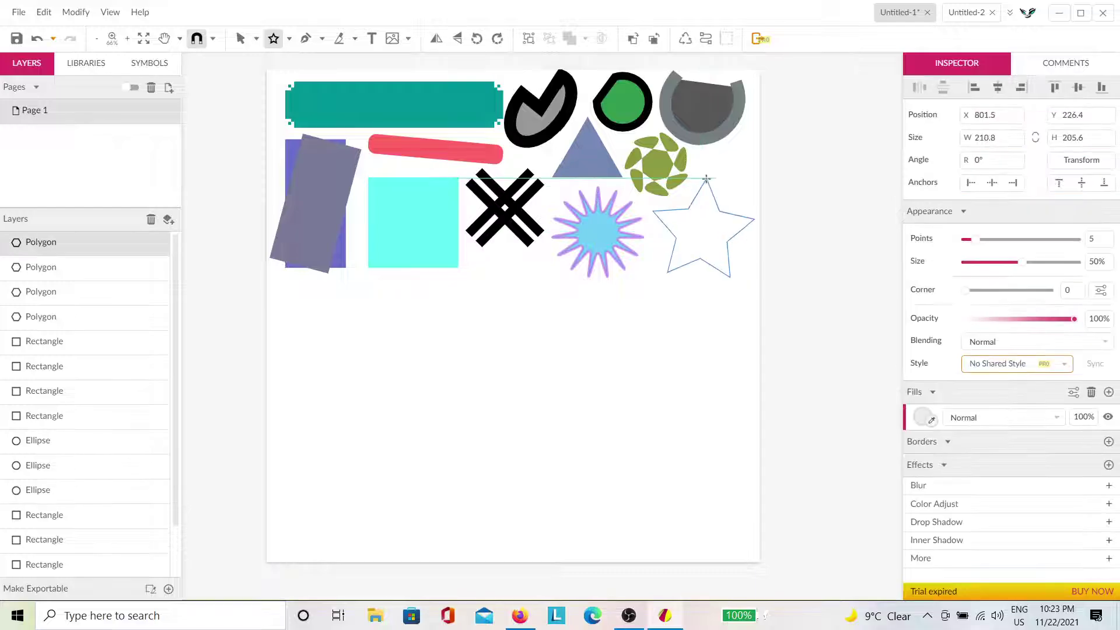
drag(702, 177, 720, 194)
Fill the second star with a dusty red and move it up beside the olive twisted shape.
click(923, 416)
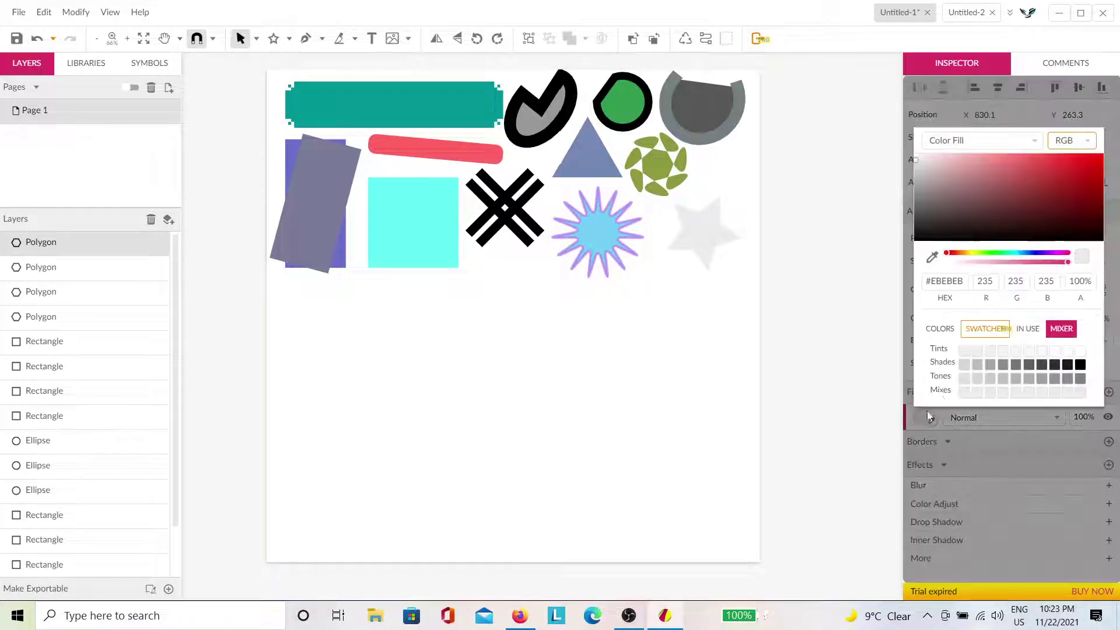
click(977, 202)
click(690, 302)
drag(709, 240, 719, 212)
click(712, 317)
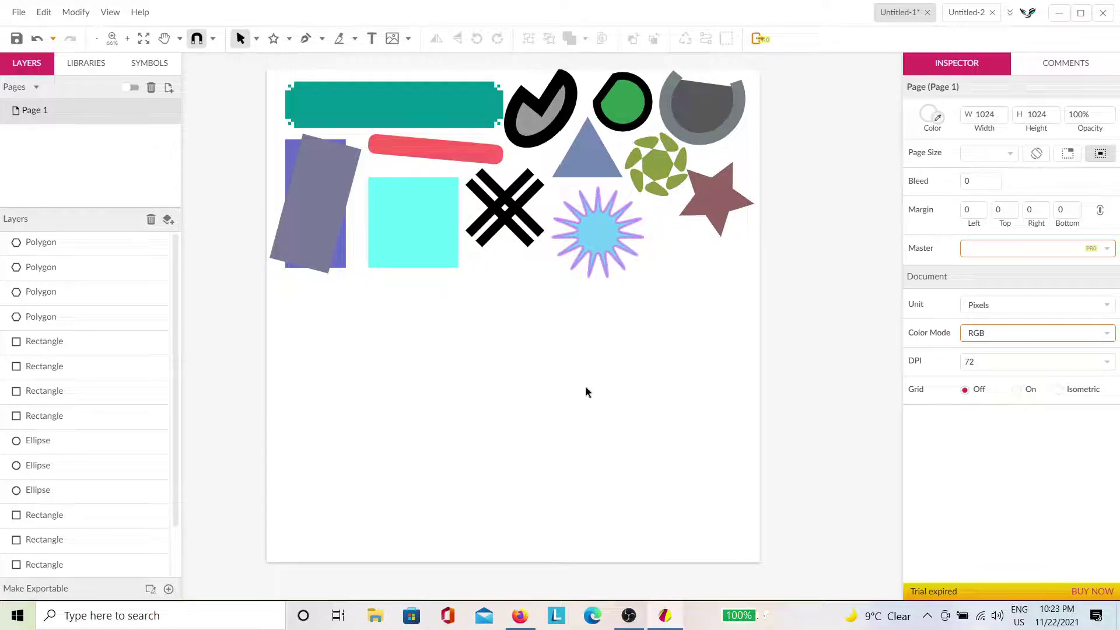
Draw a rectangle about 260 × 120 px in the empty area below the overlapping purple and grey rectangles.
scroll(441, 315, up, 2)
scroll(532, 402, left, 5)
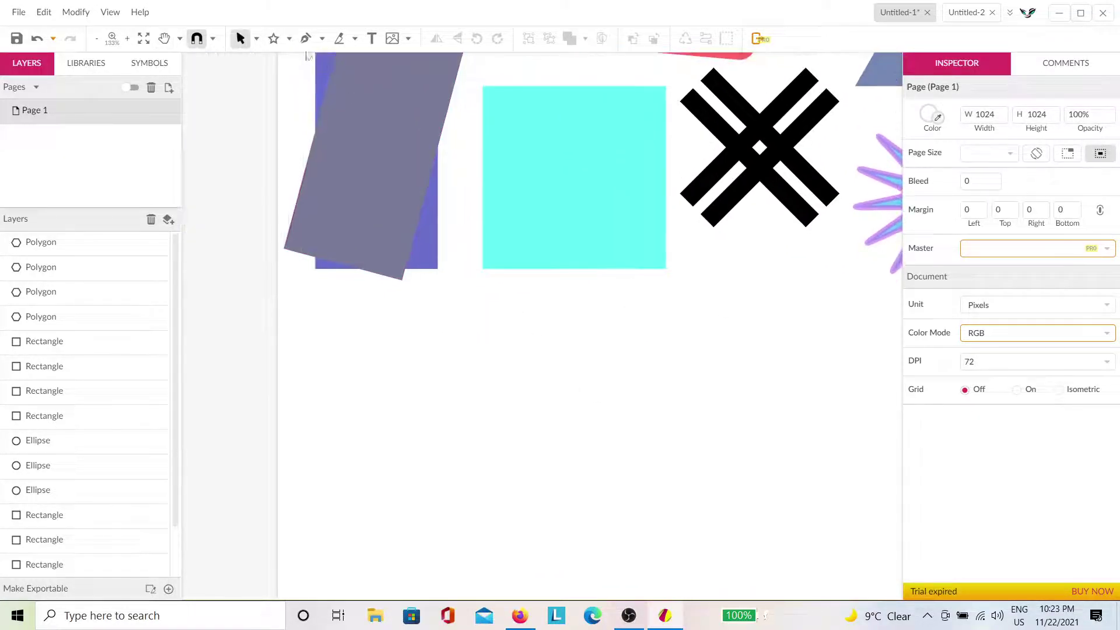
click(290, 39)
click(325, 79)
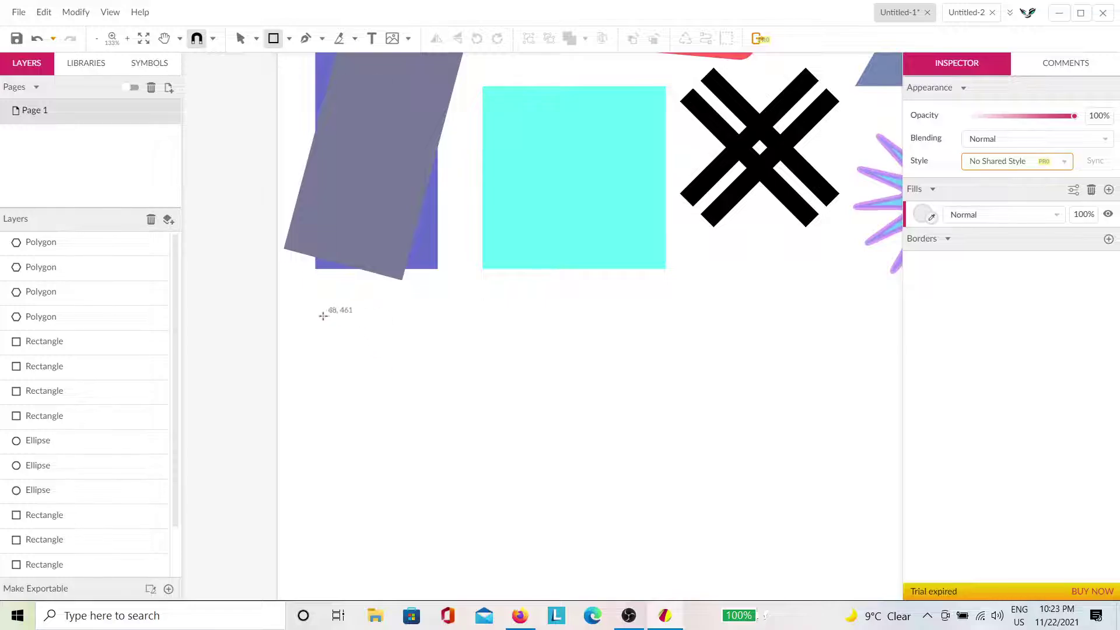
mouse_move(315, 322)
mouse_down()
mouse_move(368, 357)
mouse_move(569, 439)
mouse_up()
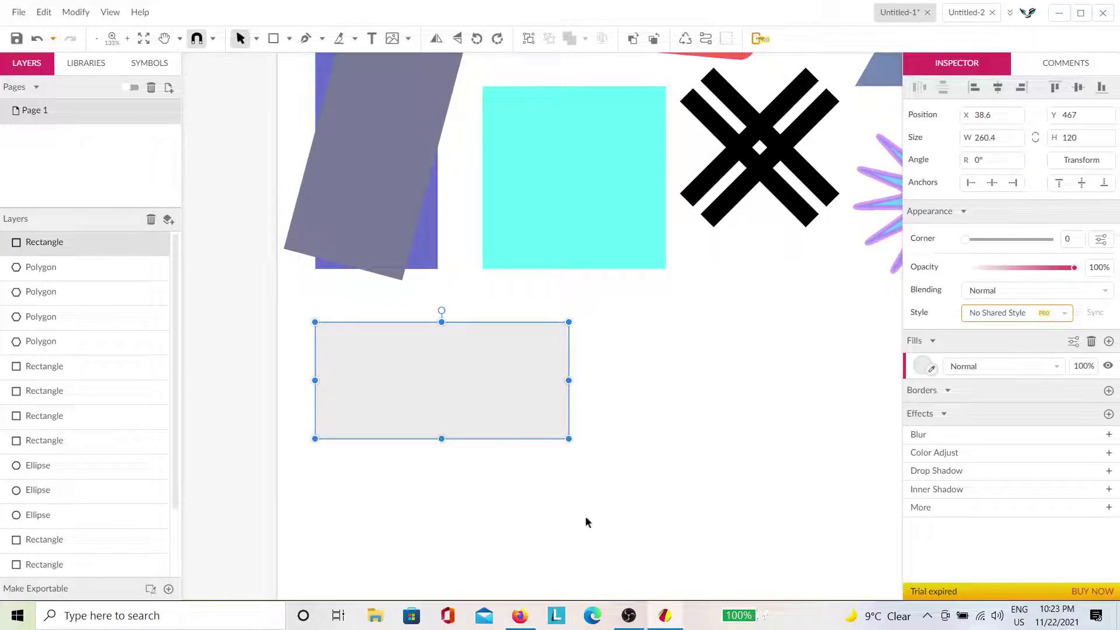
Draw an ellipse about 240 × 173 px overlapping the new rectangle's lower-right corner.
key(e)
drag(666, 521, 433, 353)
click(635, 428)
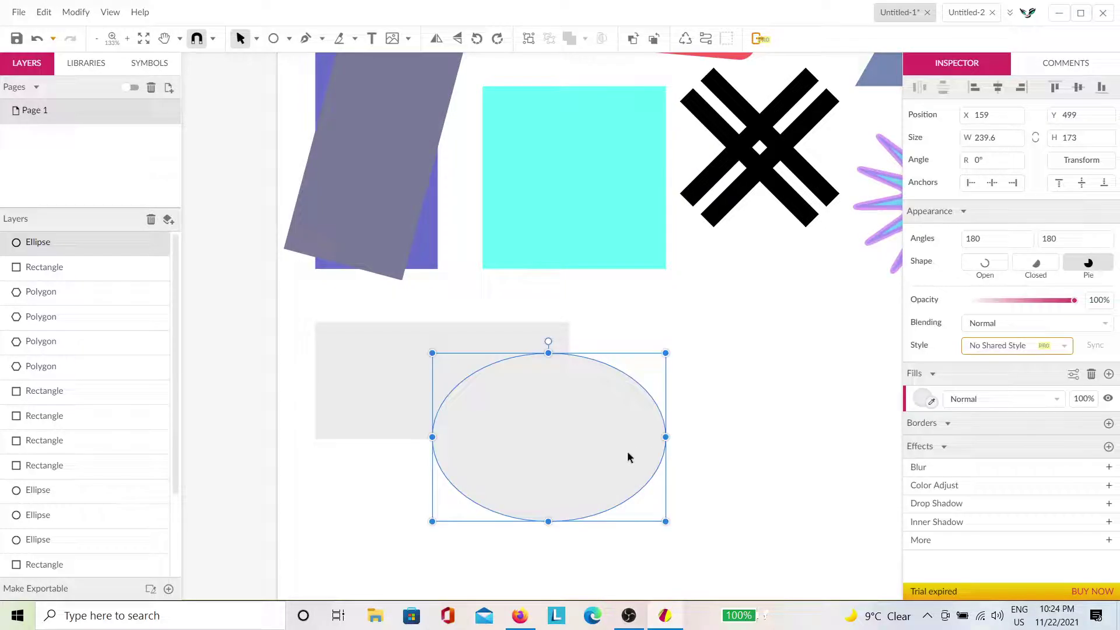
Delete the ellipse overlapping the new grey rectangle.
drag(627, 451, 638, 457)
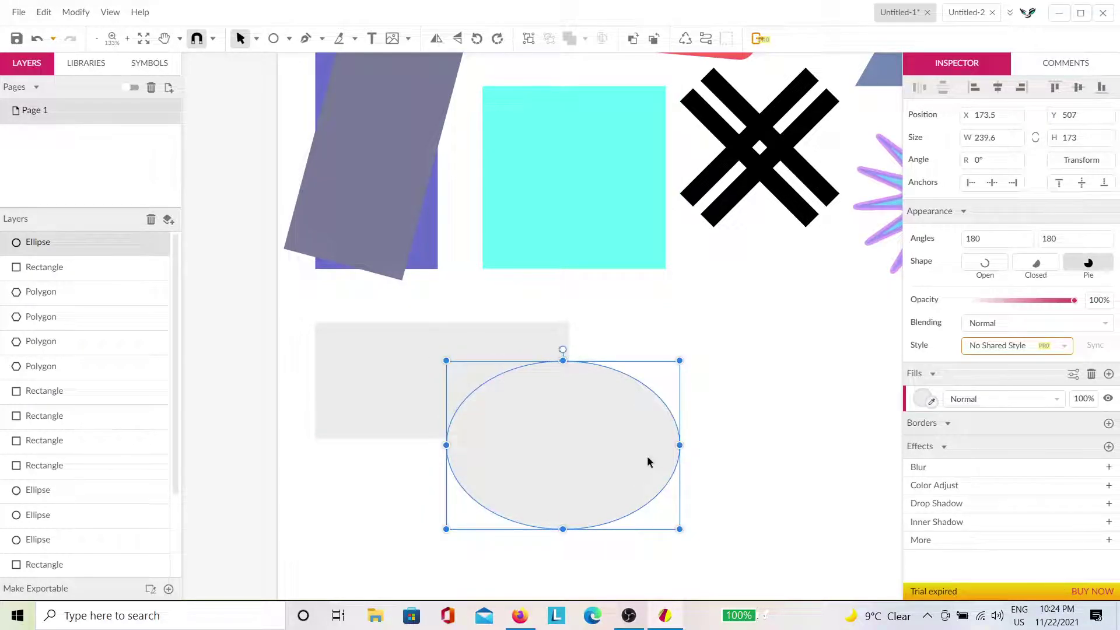
key(Delete)
click(495, 393)
click(575, 456)
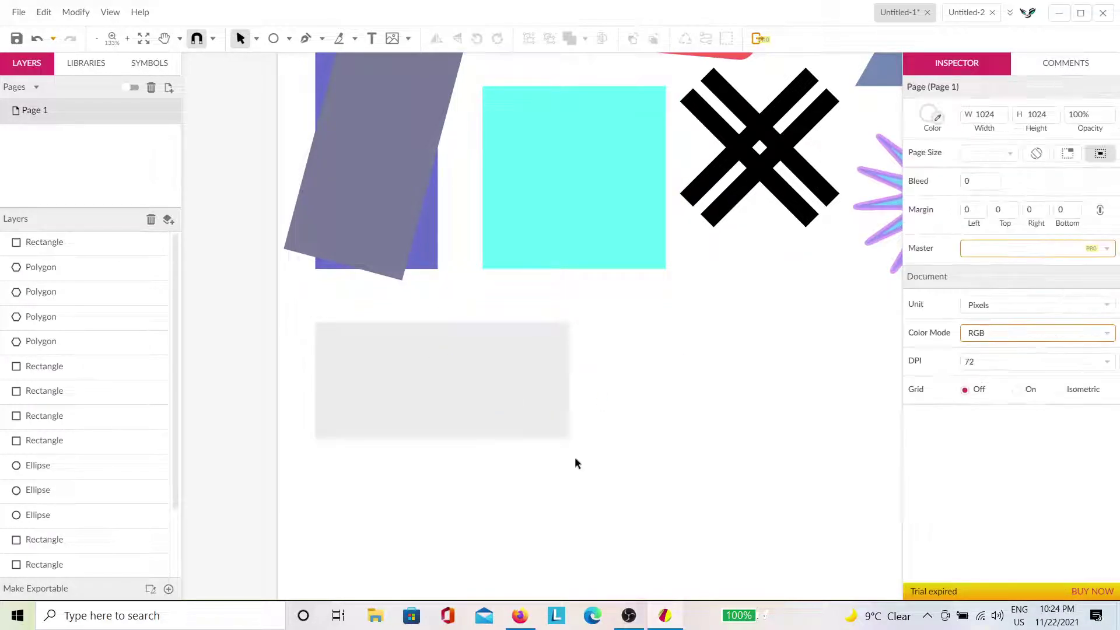
Draw a circle about 157 px in diameter and centre it on the grey rectangle's lower-right corner.
key(e)
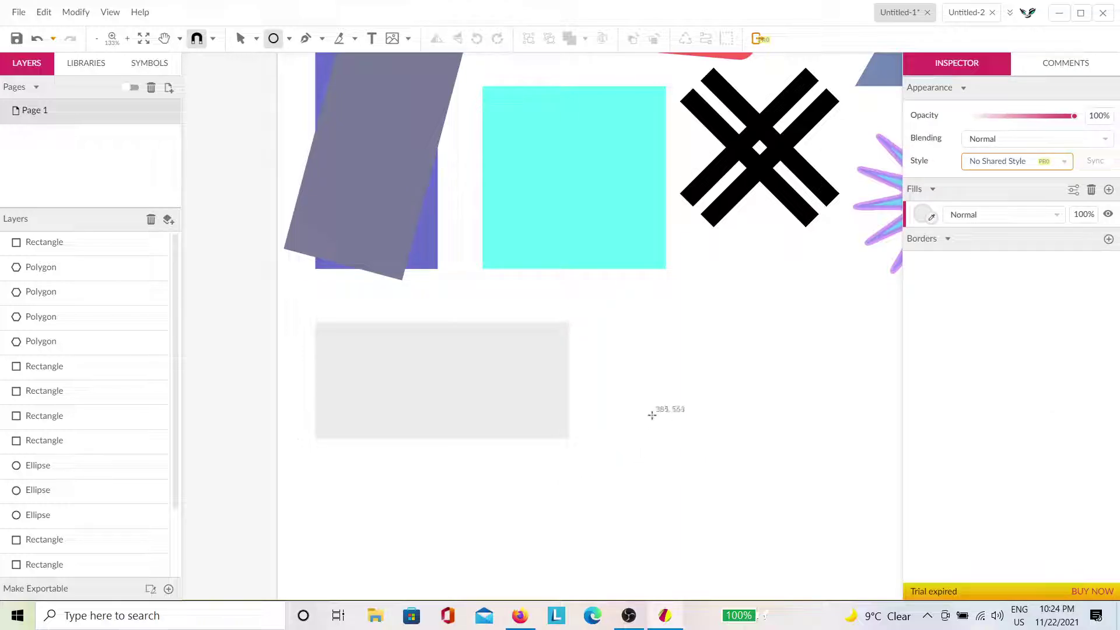
mouse_move(672, 382)
mouse_down()
mouse_move(560, 540)
mouse_move(578, 532)
mouse_up()
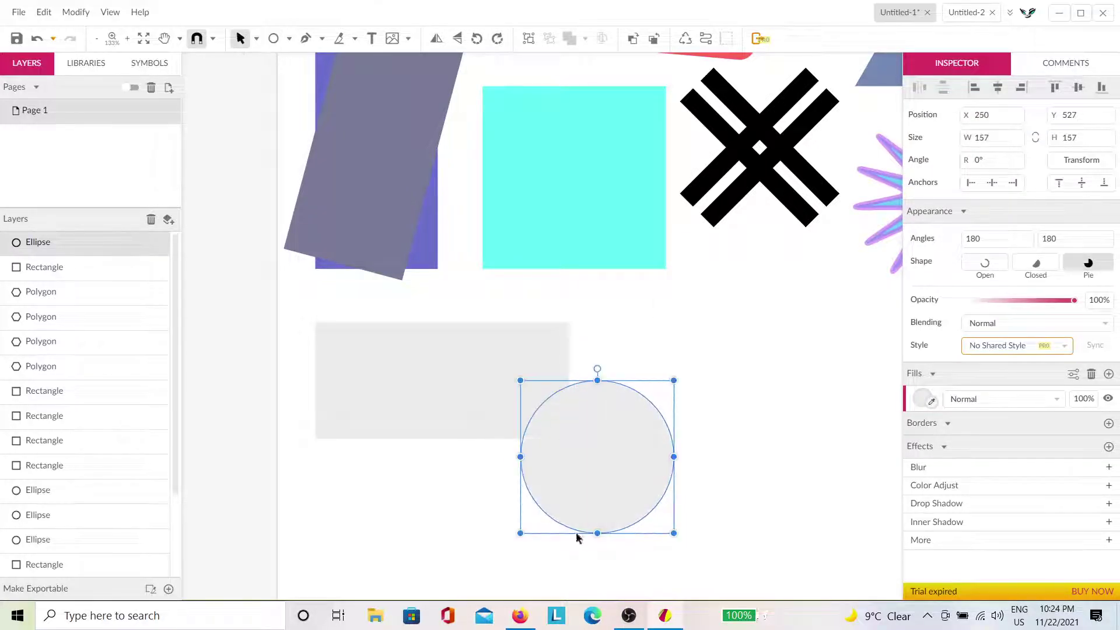
mouse_move(604, 458)
mouse_down()
mouse_move(583, 442)
mouse_move(626, 310)
mouse_move(603, 295)
mouse_up()
click(670, 391)
scroll(546, 416, up, 1)
mouse_move(784, 458)
mouse_down()
mouse_move(570, 280)
mouse_move(581, 292)
mouse_up()
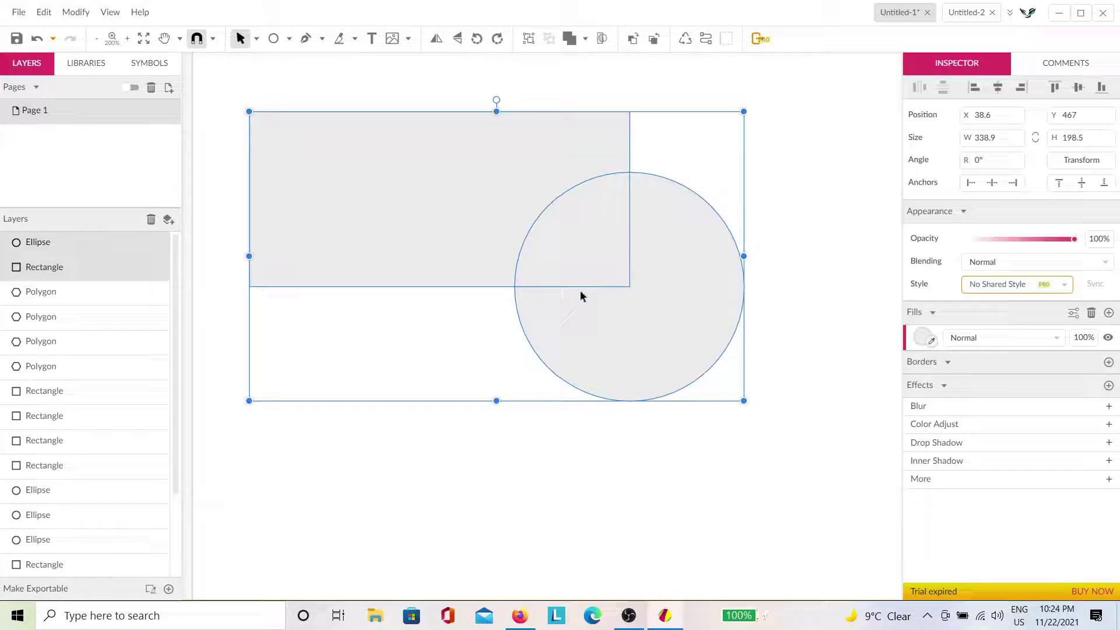
Fill the circle with a dark dusty red.
click(842, 345)
click(725, 325)
click(925, 398)
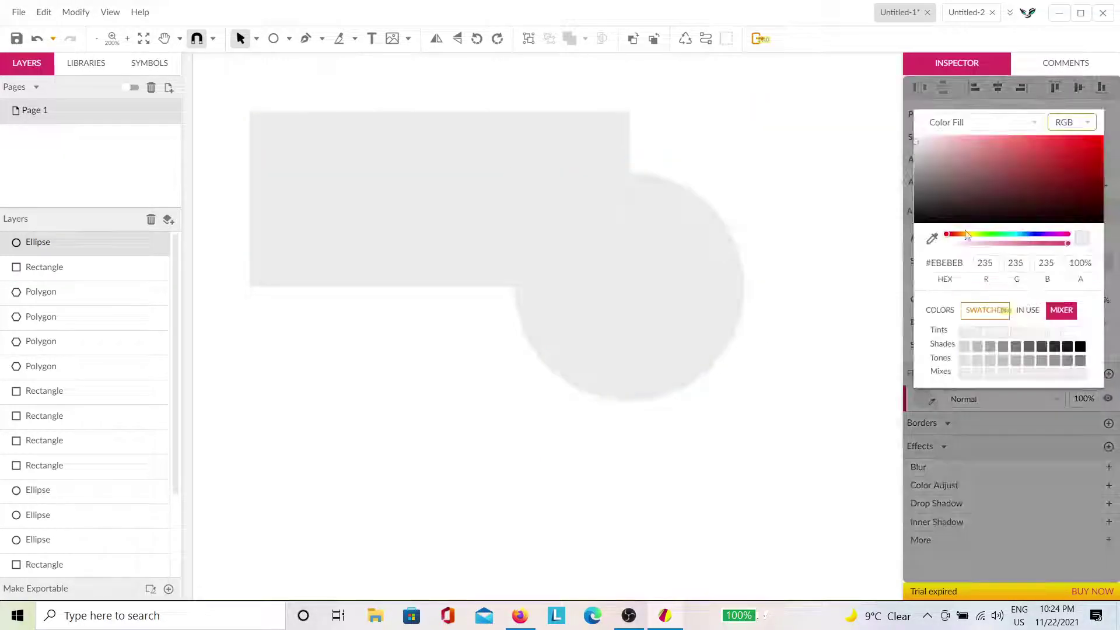
drag(971, 183, 988, 169)
click(776, 184)
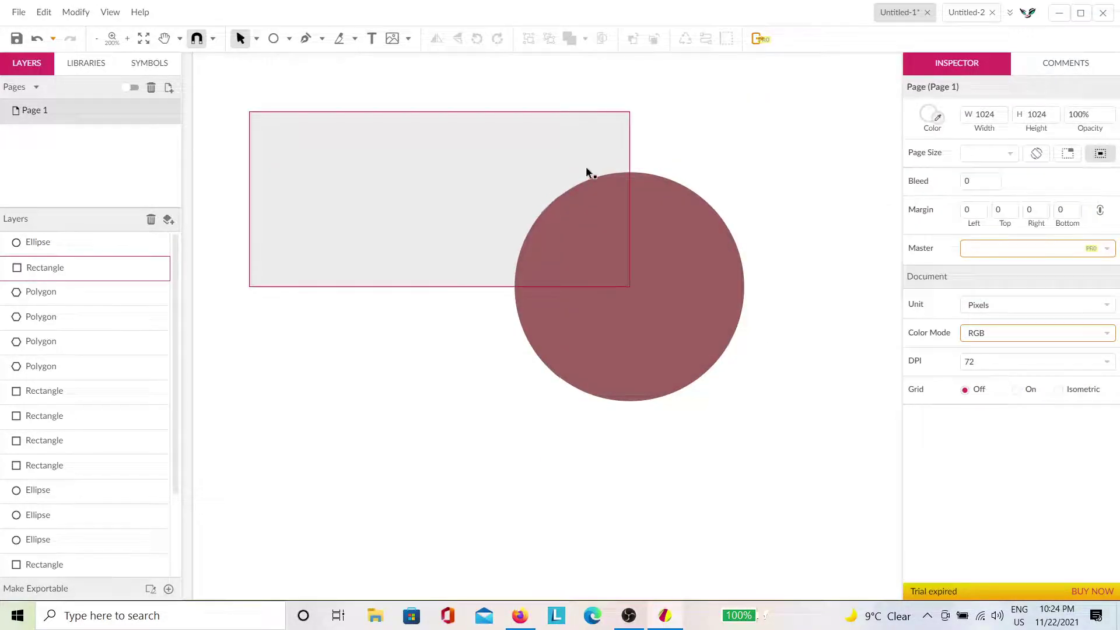
Fill both the rectangle and the circle with the same light pink, #D7B1B1.
click(588, 170)
click(782, 184)
drag(804, 163, 510, 344)
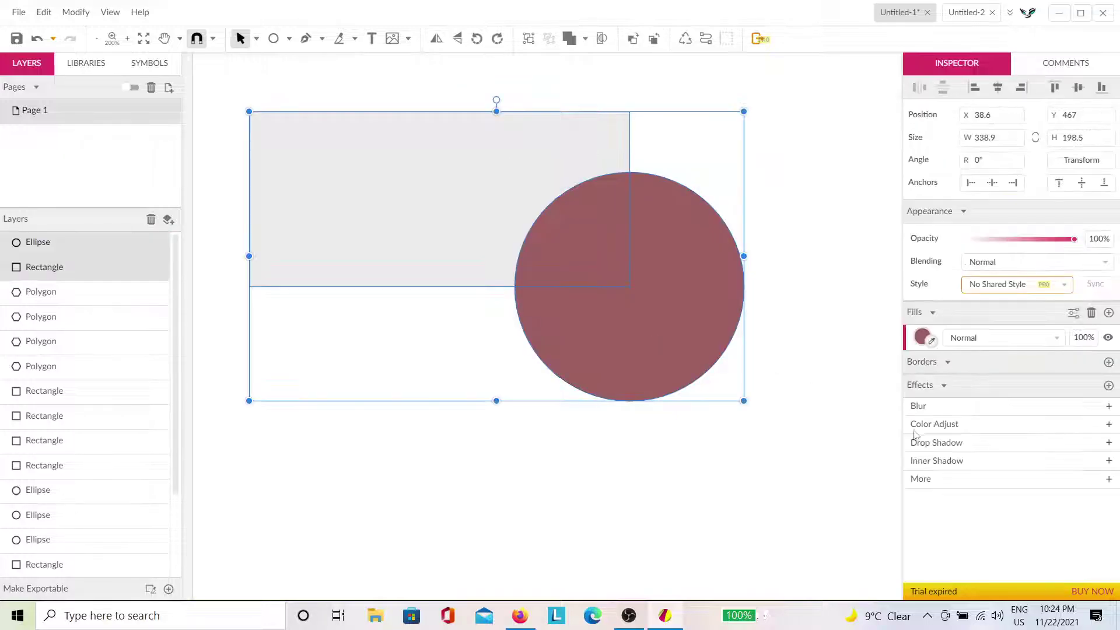
click(923, 337)
mouse_move(992, 155)
mouse_down()
mouse_move(1037, 149)
mouse_move(974, 138)
mouse_move(1018, 93)
mouse_move(1037, 85)
mouse_move(1046, 98)
mouse_move(954, 136)
mouse_move(937, 99)
mouse_move(950, 92)
mouse_up()
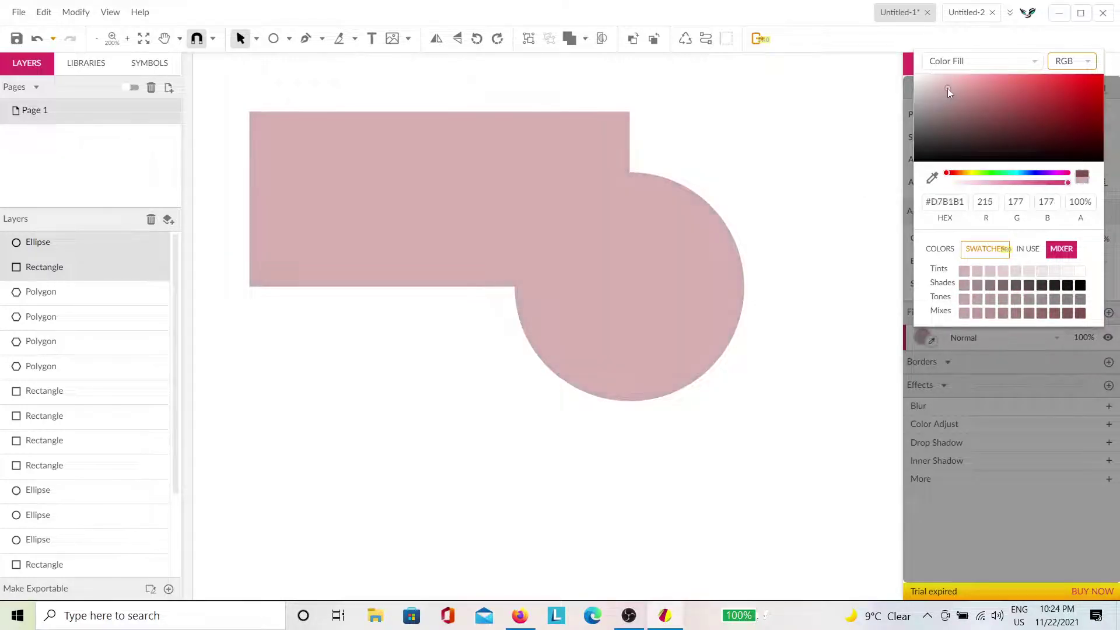
click(766, 158)
Duplicate the pink rectangle and circle pair twice, placing the copies side by side in a row beside the original.
scroll(754, 188, down, 1)
scroll(754, 187, down, 2)
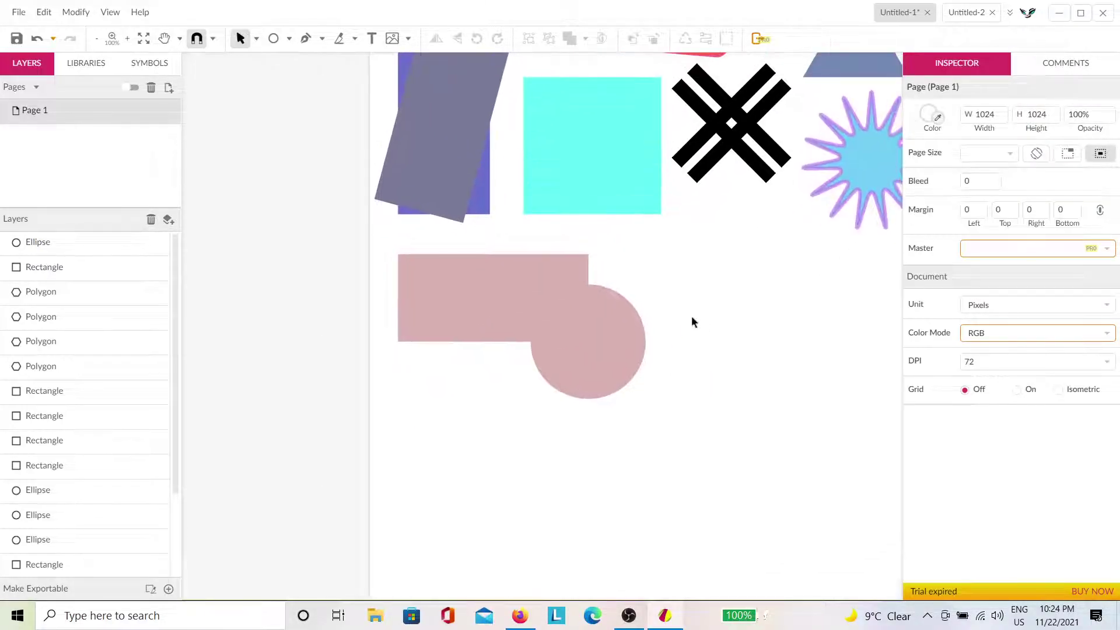
drag(690, 255, 471, 366)
drag(774, 407, 505, 390)
key(ctrl+d)
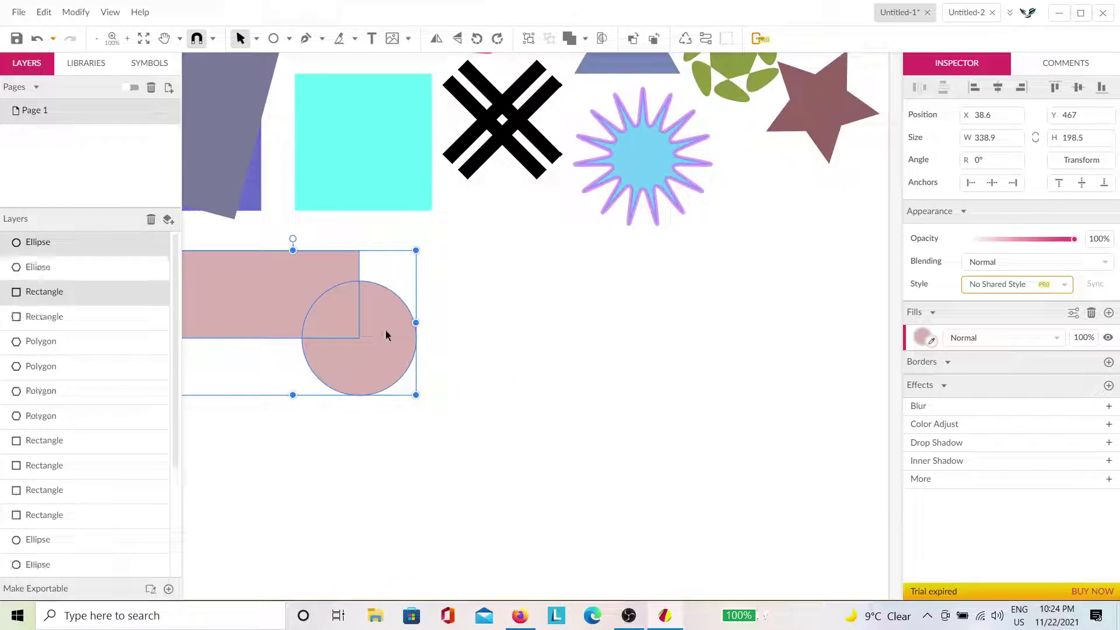
drag(315, 303, 569, 304)
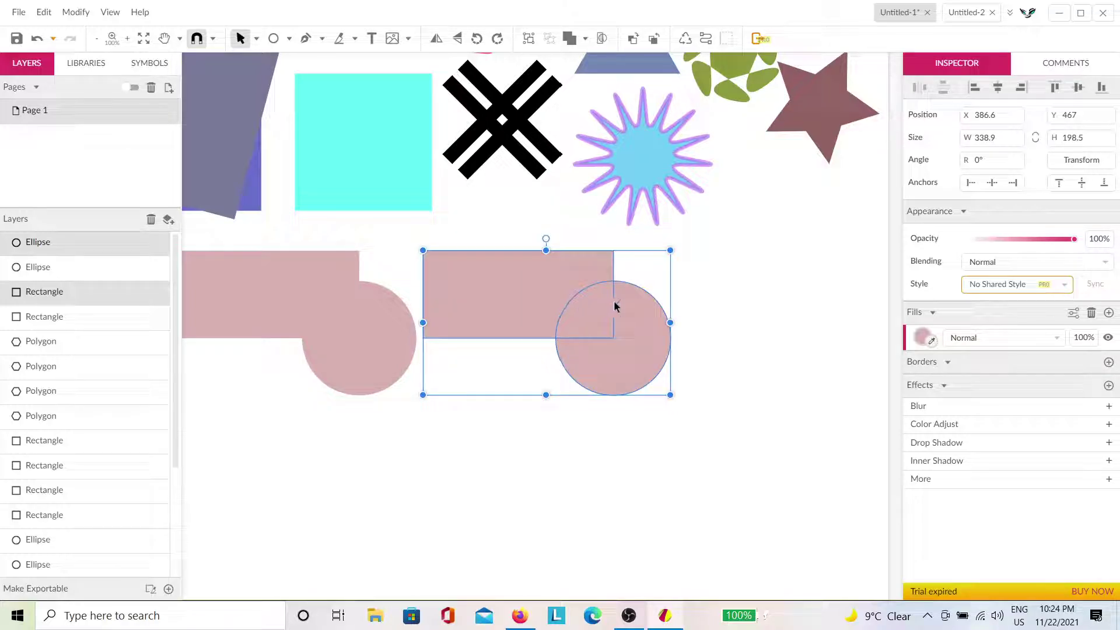
key(ctrl+d)
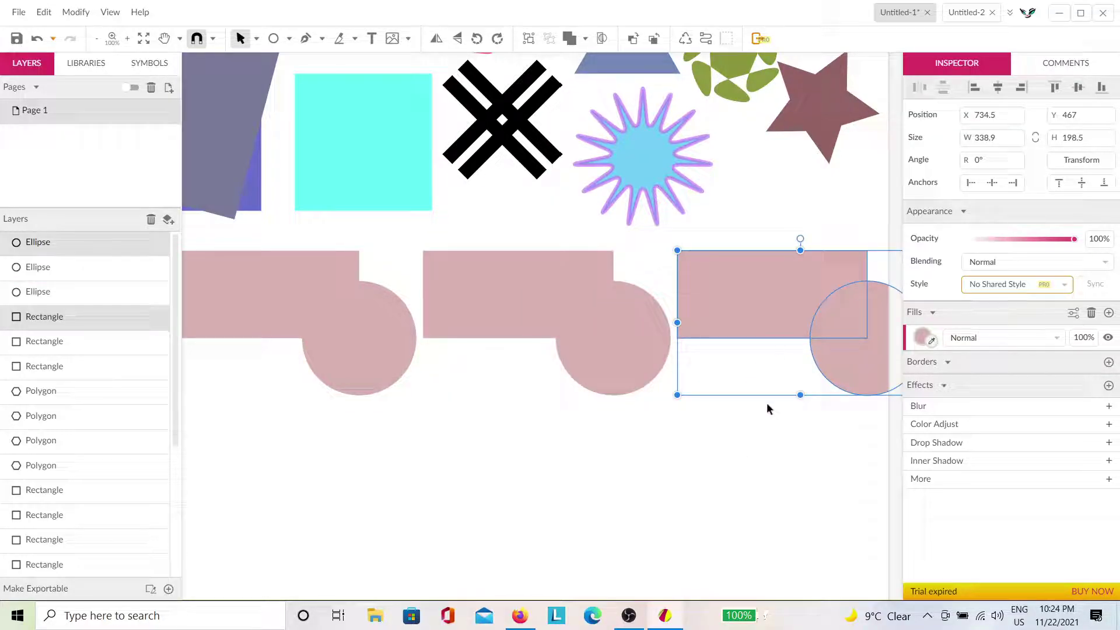
Try to narrow the third rectangle and circle pair to fit inside the page edge, and undo it.
scroll(766, 408, right, 5)
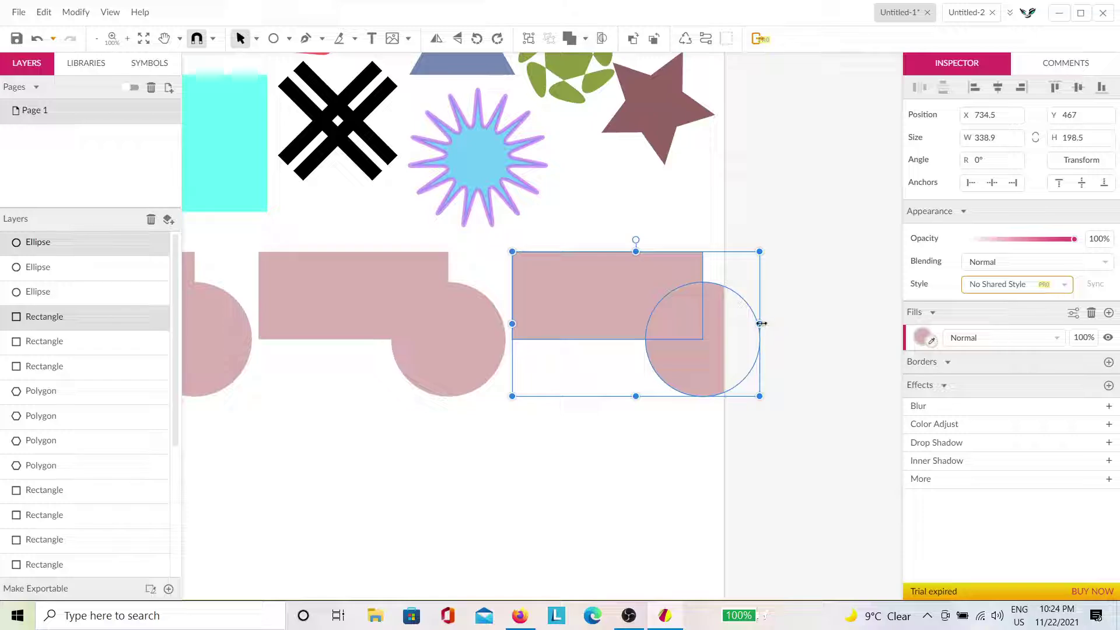
drag(761, 323, 715, 325)
key(Escape)
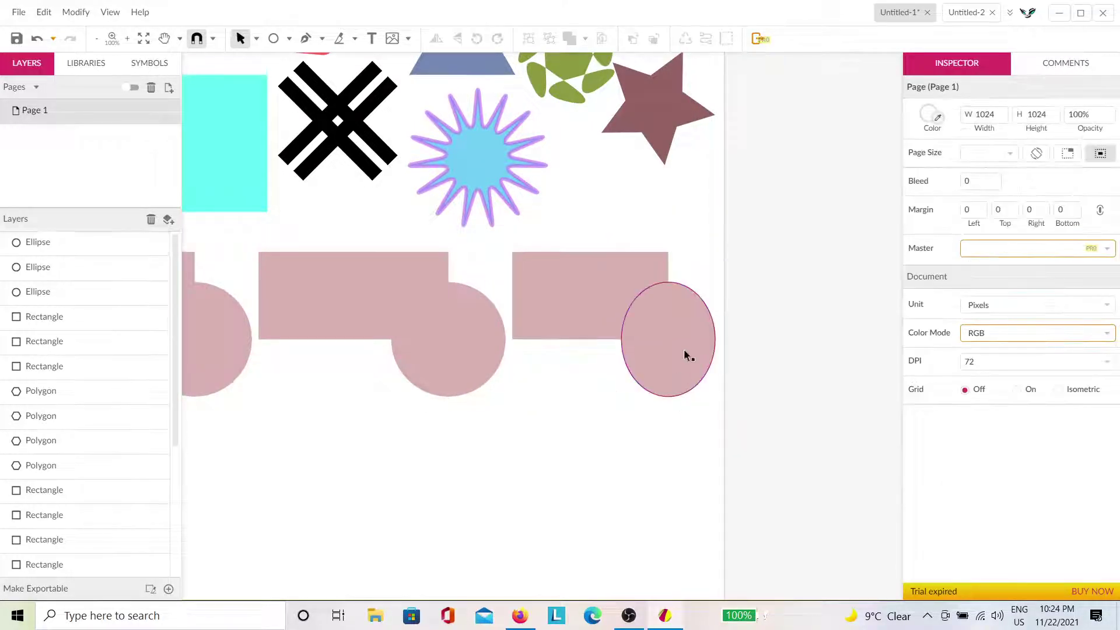
scroll(686, 338, up, 3)
scroll(500, 439, down, 5)
drag(484, 439, 674, 433)
key(v)
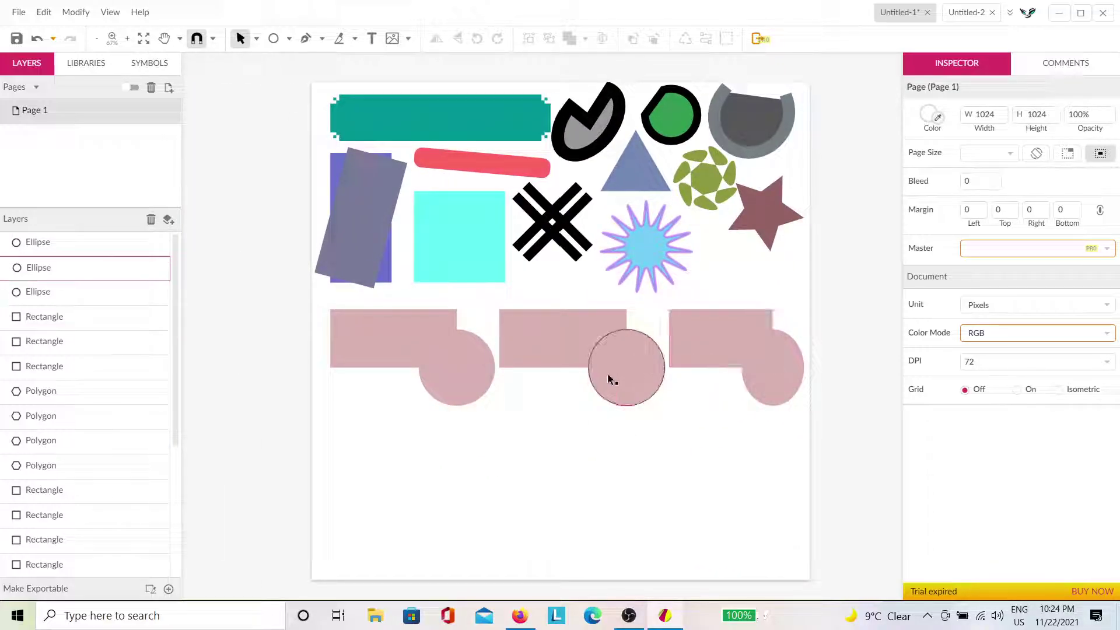
click(509, 341)
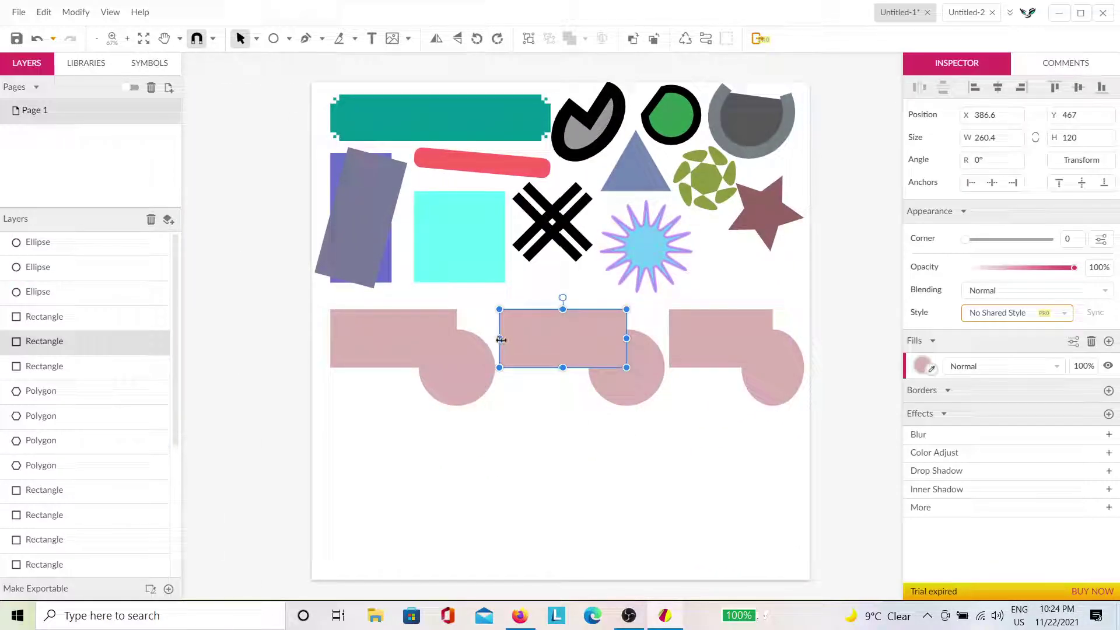
click(776, 388)
drag(804, 404, 834, 401)
click(744, 441)
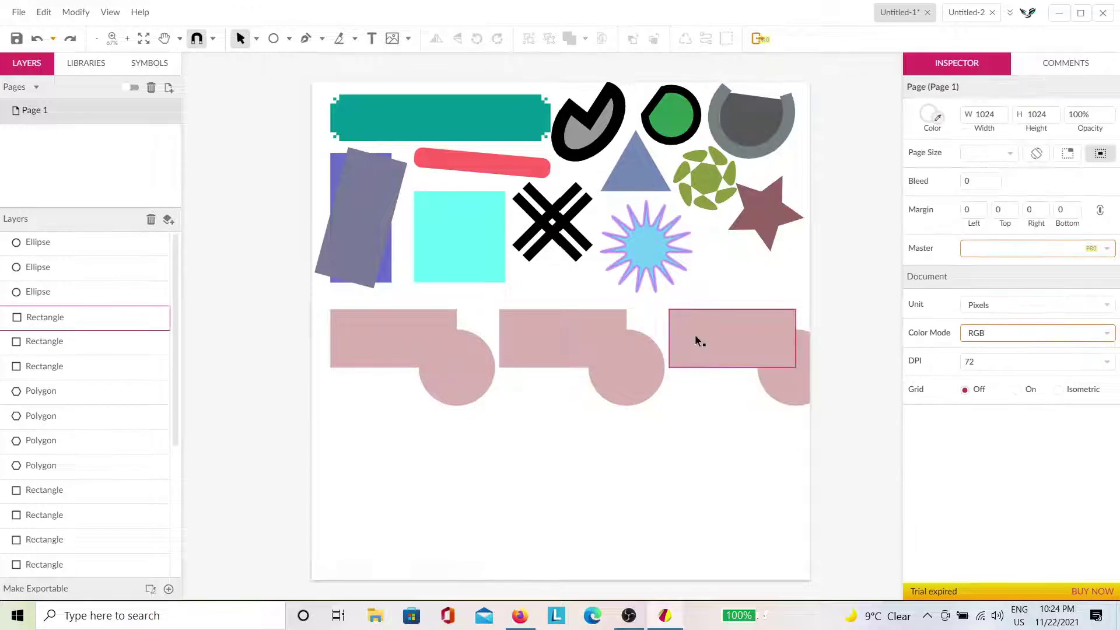
Shorten the third pair's rectangle from its left edge to about 139 px wide, and shorten the second pair's rectangle likewise.
click(675, 339)
drag(668, 339, 728, 340)
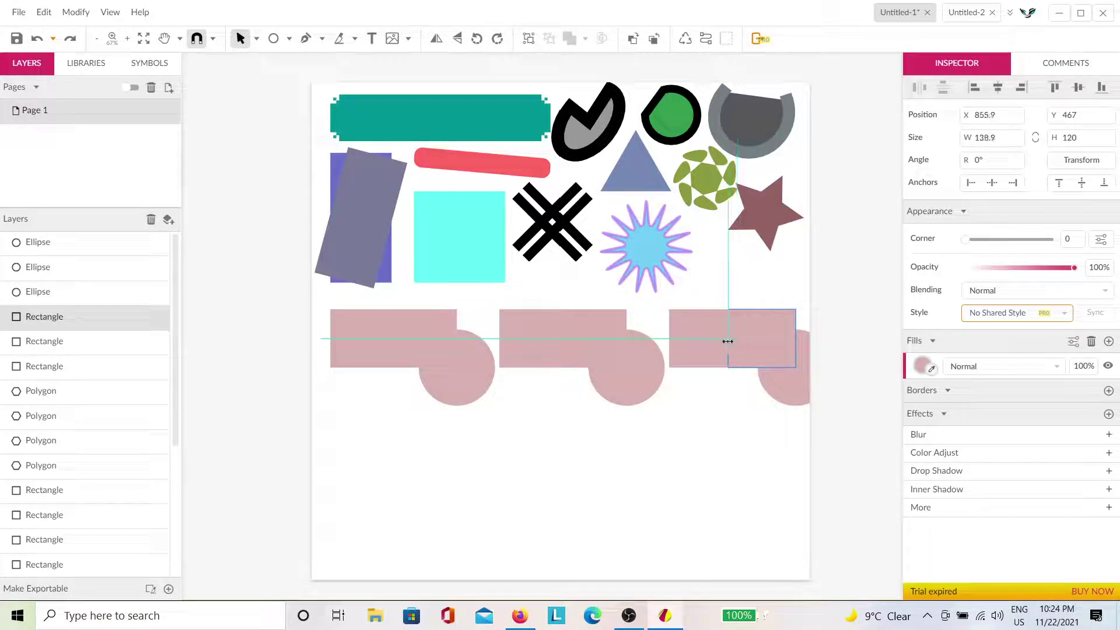
click(513, 341)
drag(499, 337, 570, 338)
Duplicate the shortened second pair and space the copies to form a row of four pairs.
click(690, 457)
drag(690, 455, 554, 355)
click(585, 469)
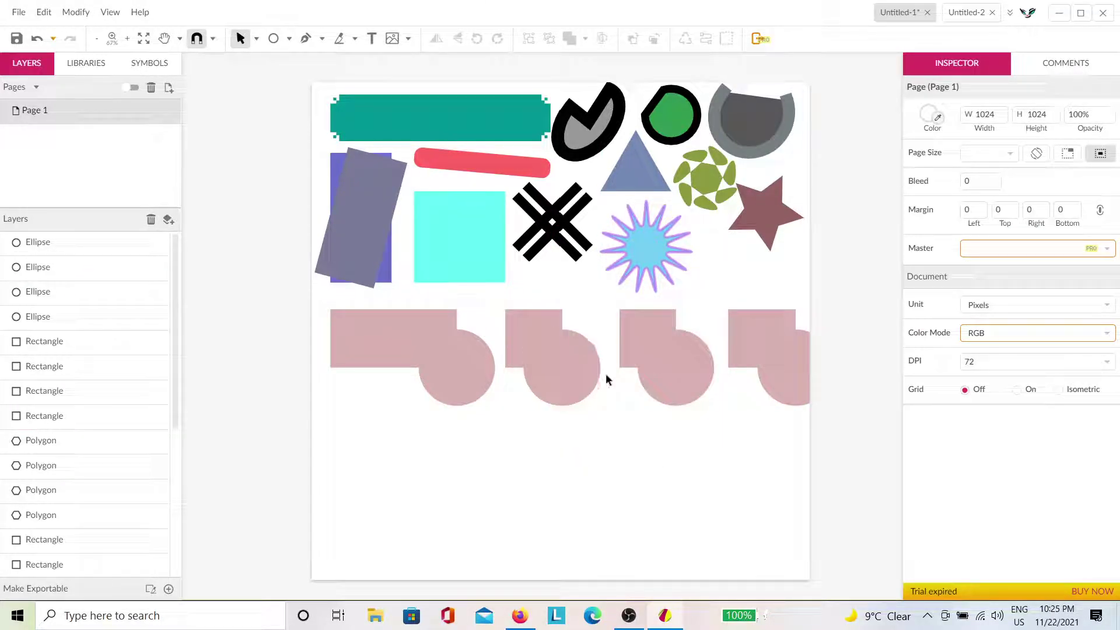
Merge the first pair's rectangle and circle into one compound shape using Union.
drag(445, 467, 565, 462)
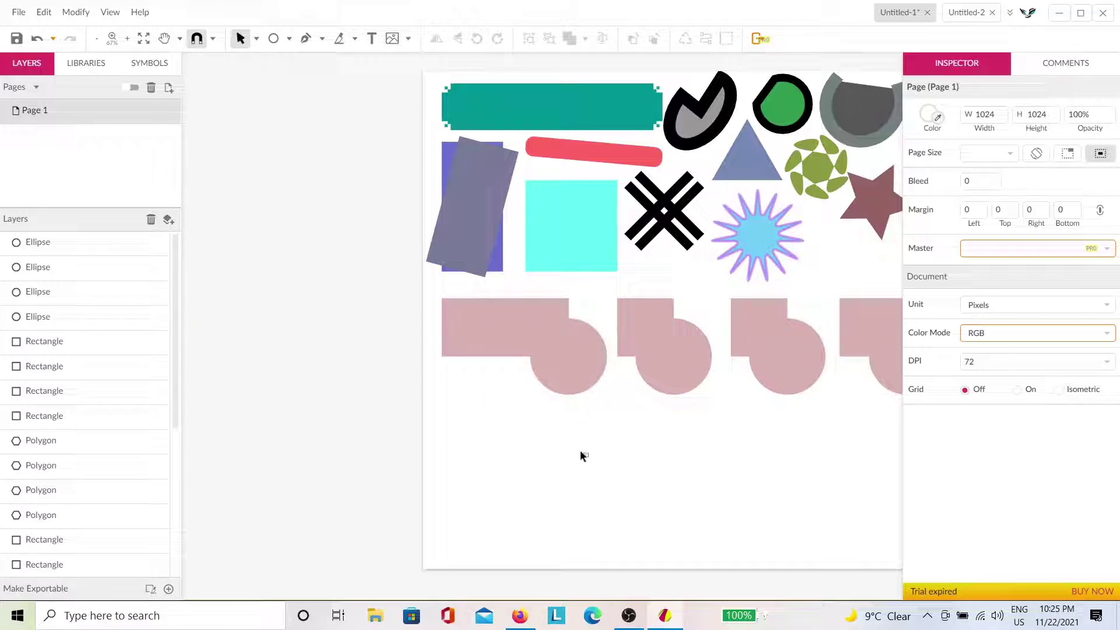
drag(553, 409, 522, 351)
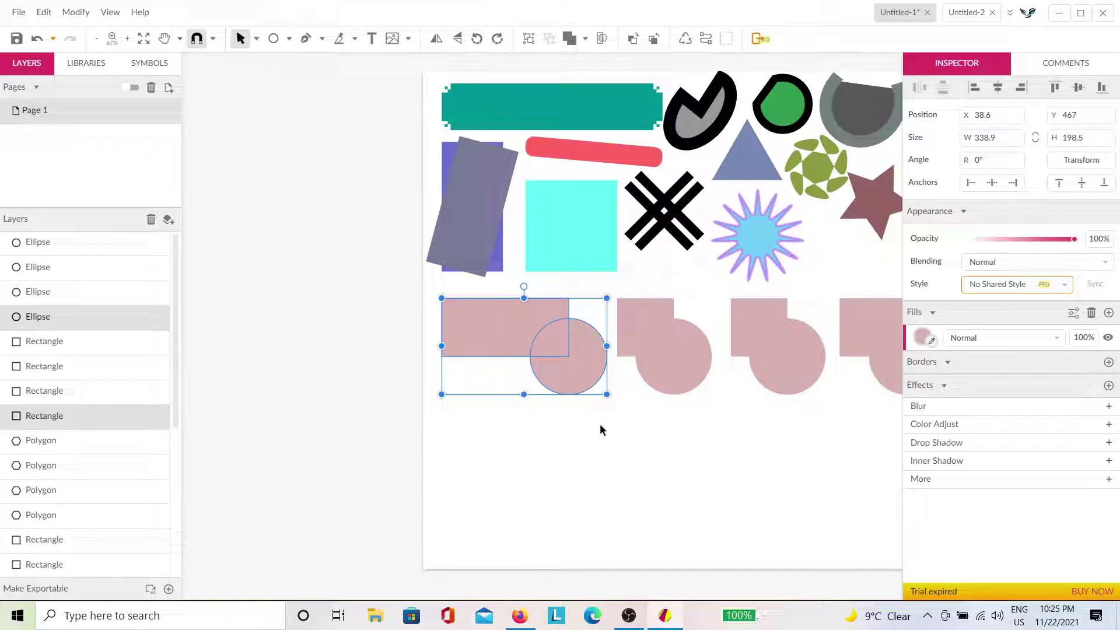
click(572, 42)
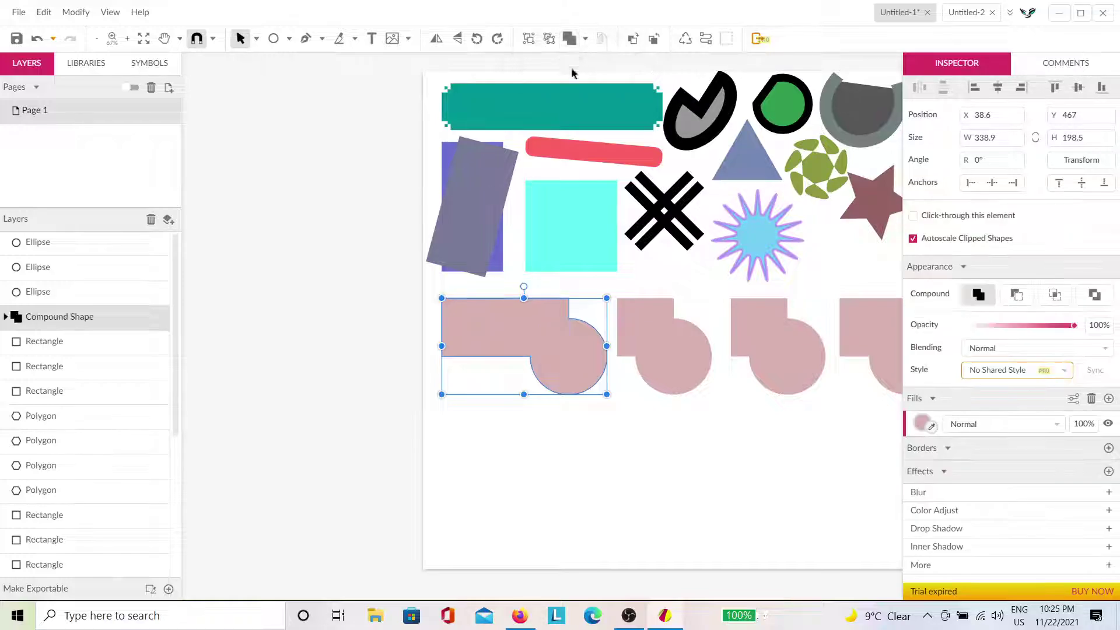
scroll(542, 439, up, 4)
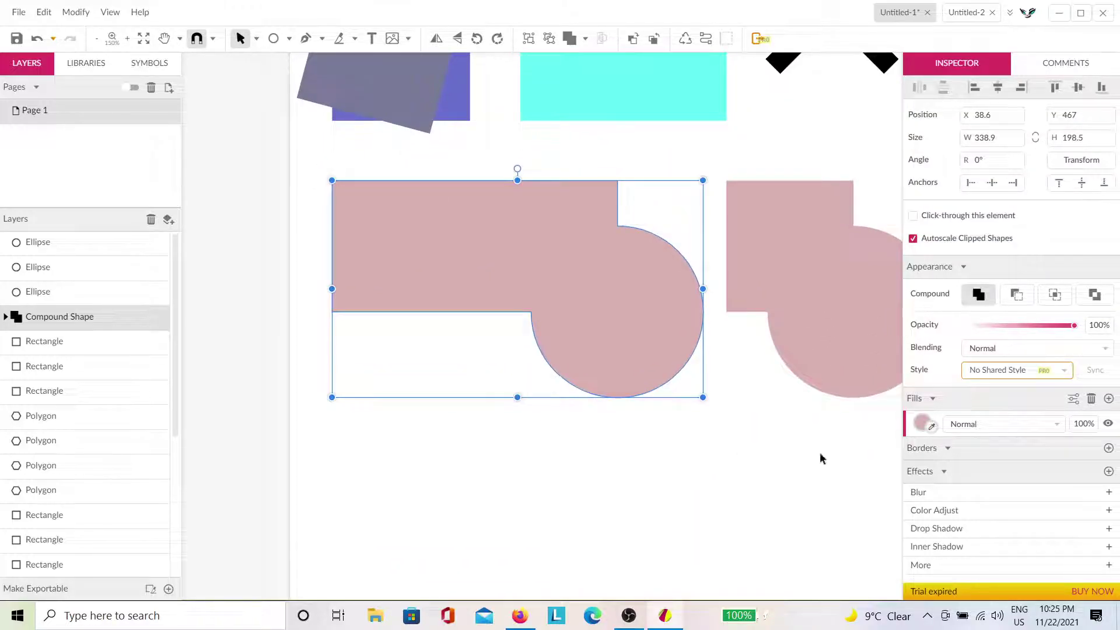
click(805, 417)
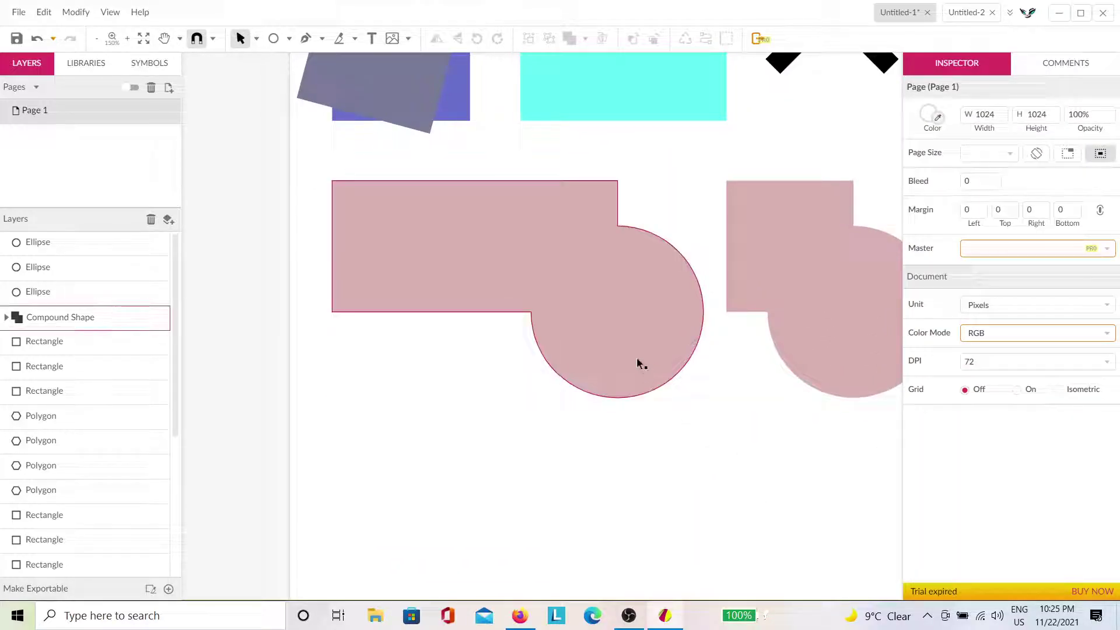
Recolour the whole compound shape dark maroon and return its fill to light pink.
click(636, 356)
click(921, 424)
click(995, 212)
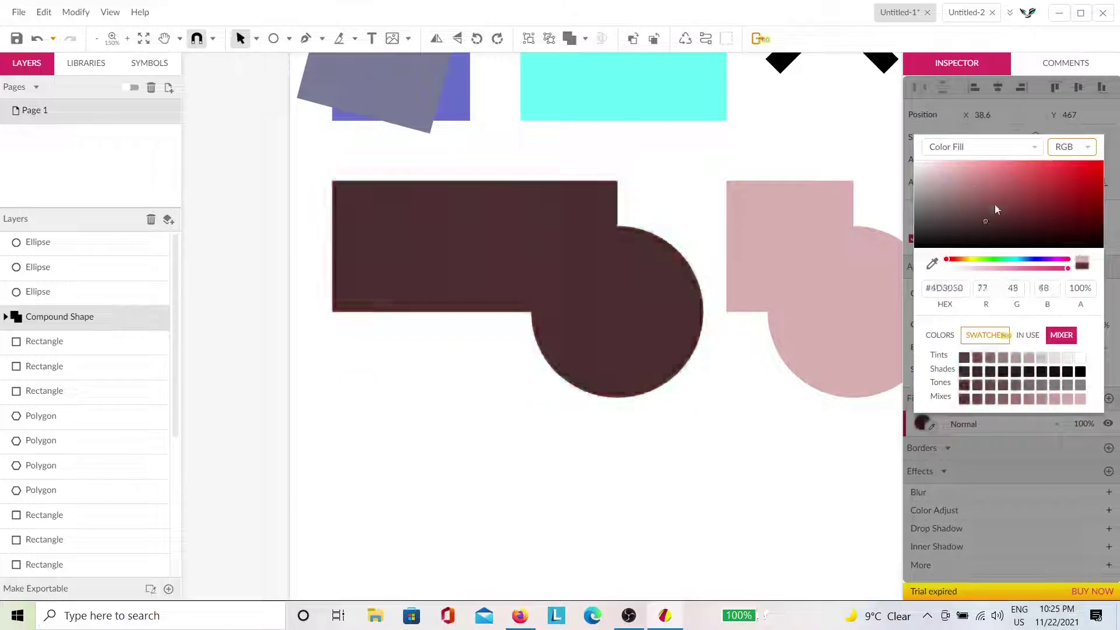
click(945, 187)
click(686, 504)
Compare how the second pair's separate shapes and the first compound shape are selected.
drag(687, 507, 738, 418)
click(814, 379)
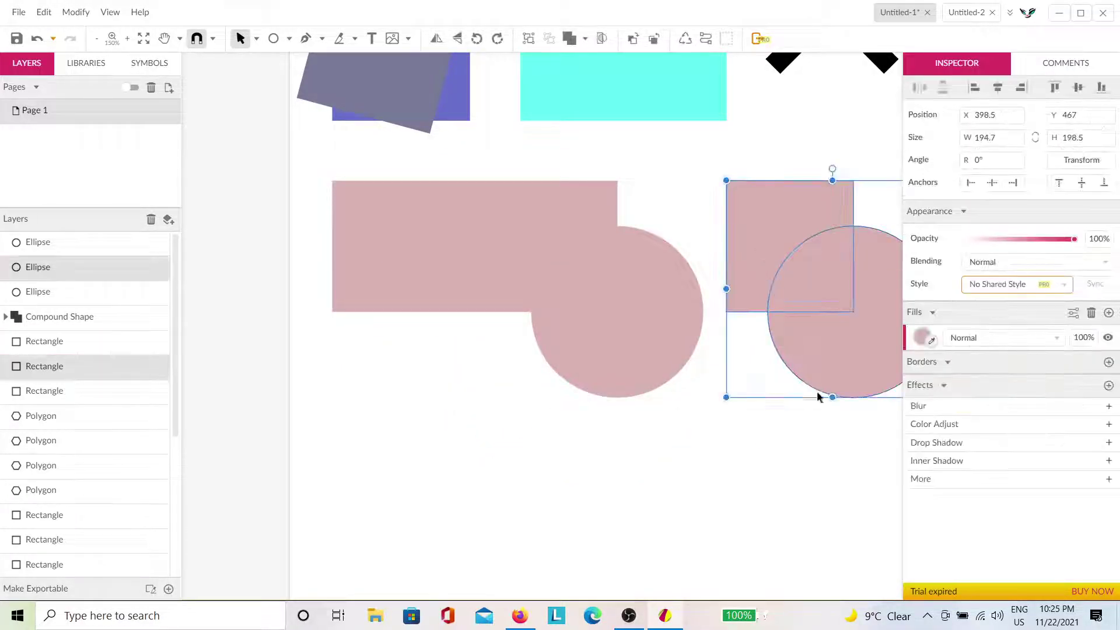
click(849, 413)
click(847, 361)
click(620, 332)
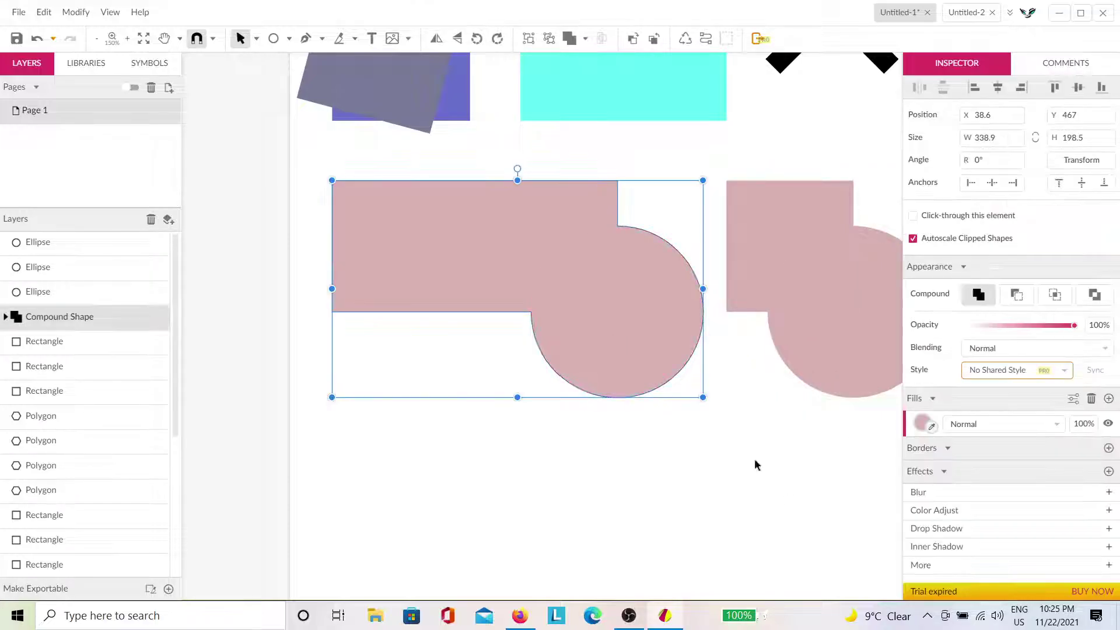
Set the fill of the circle nested inside the compound shape to #755050.
double_click(631, 323)
click(921, 432)
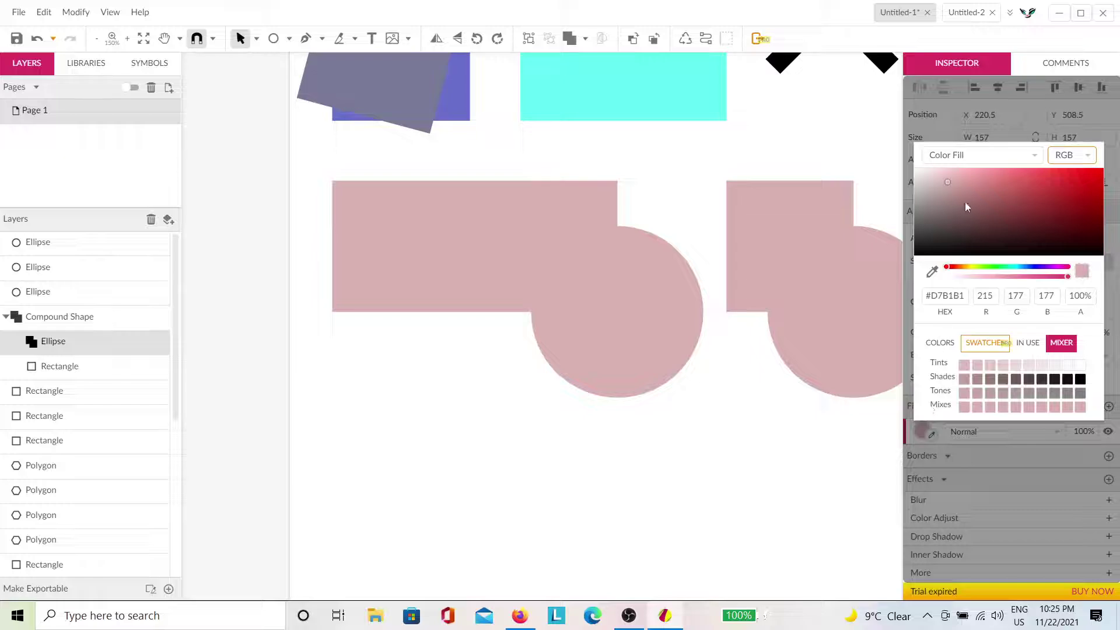
mouse_move(966, 207)
mouse_down()
mouse_move(977, 178)
mouse_move(971, 216)
mouse_move(975, 199)
mouse_move(977, 217)
mouse_move(1017, 225)
mouse_move(960, 211)
mouse_move(973, 216)
mouse_up()
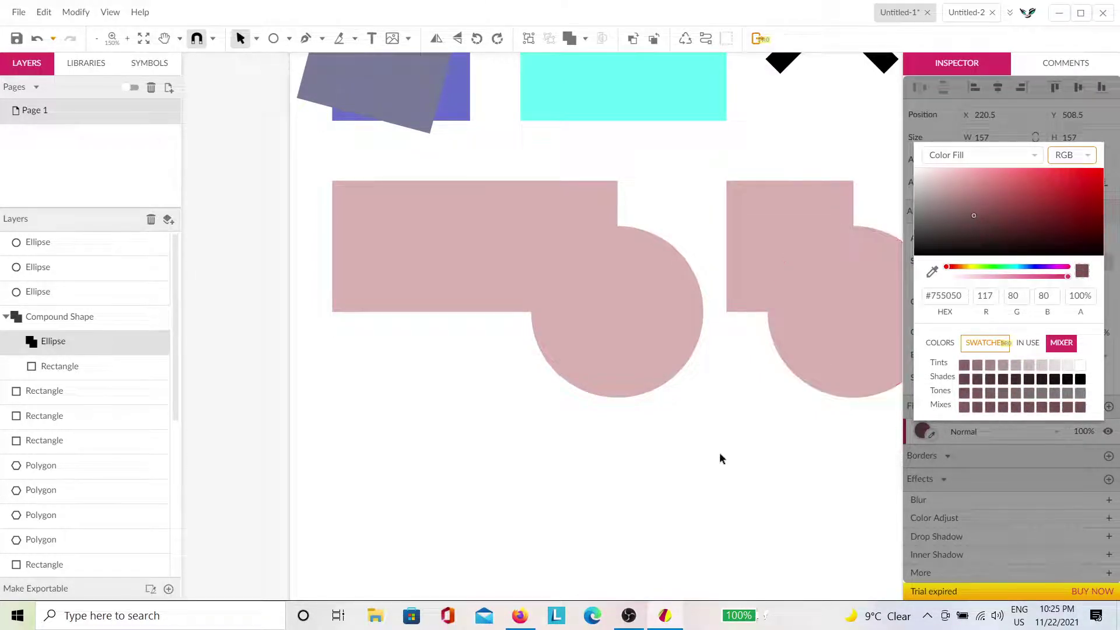
click(721, 459)
Examine the compound shape's structure by selecting its nested circle and rectangle individually, and reselect the whole shape.
click(661, 331)
double_click(660, 330)
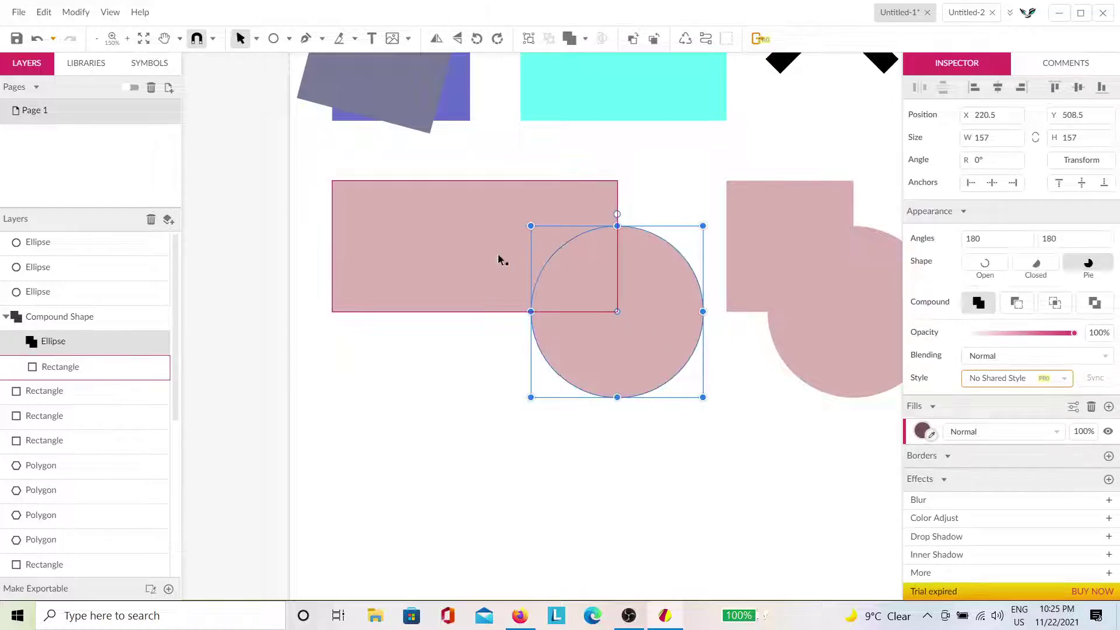
click(503, 256)
click(636, 384)
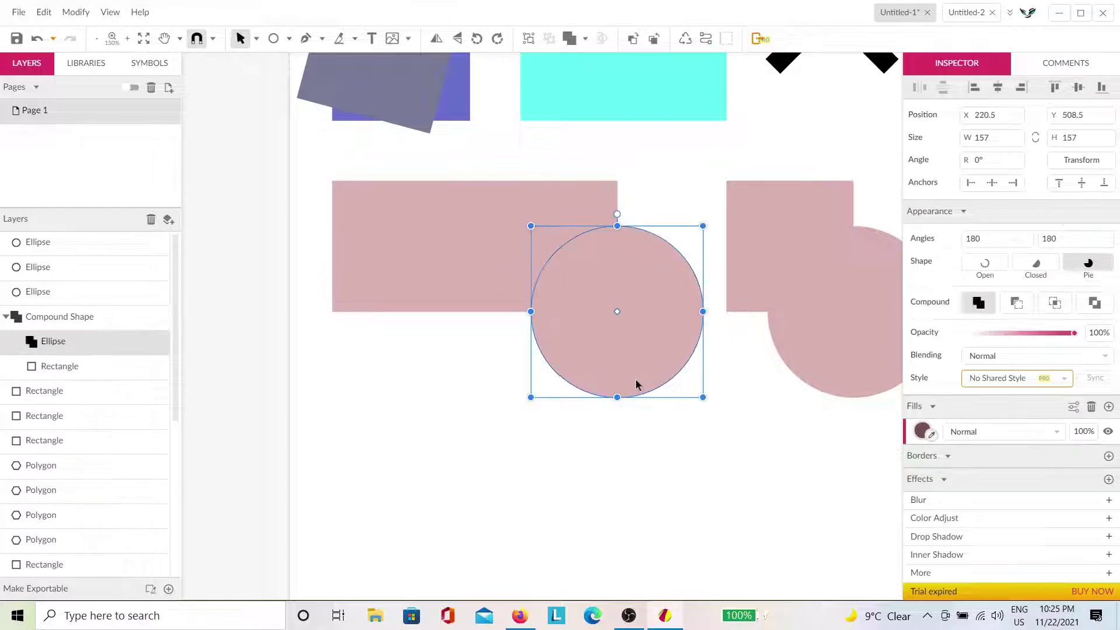
click(681, 535)
drag(680, 530, 449, 239)
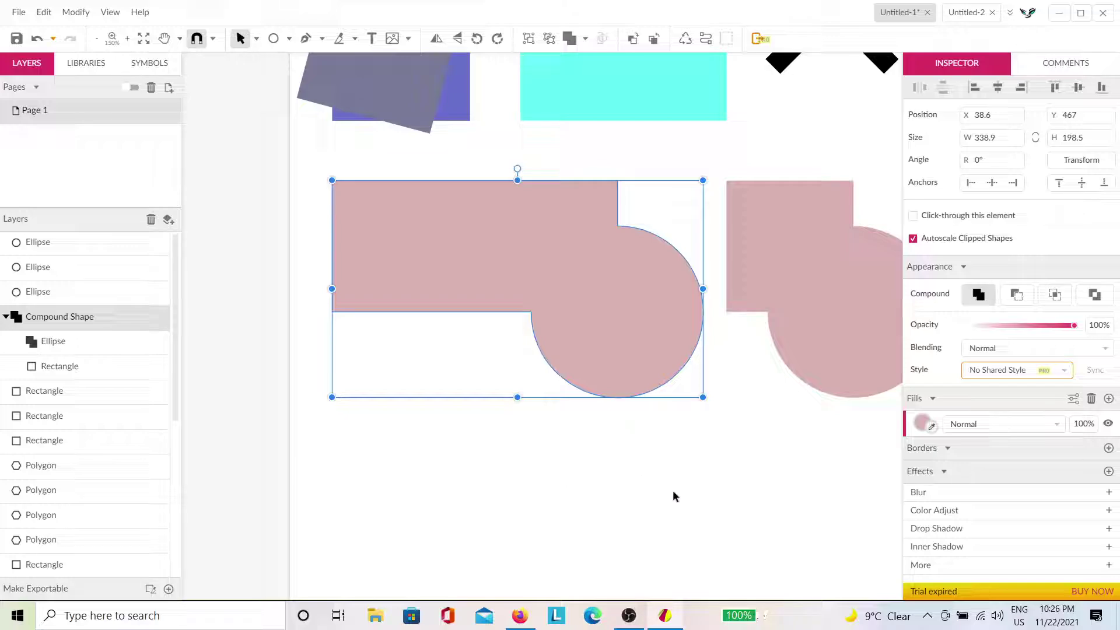
click(712, 488)
drag(712, 488, 531, 441)
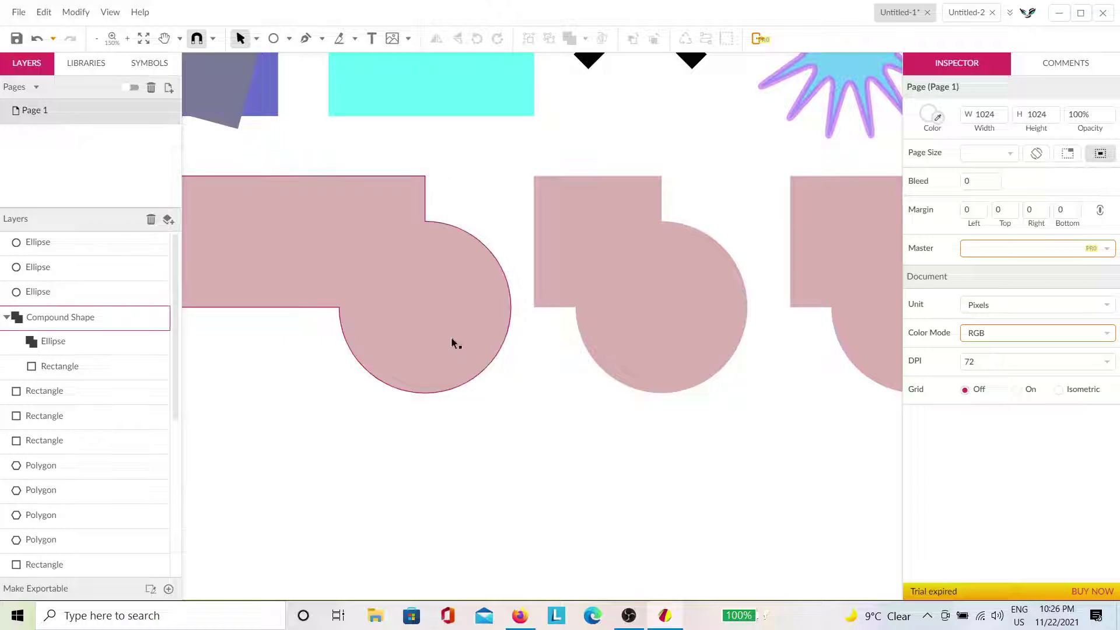
click(435, 328)
key(space)
drag(540, 440, 693, 420)
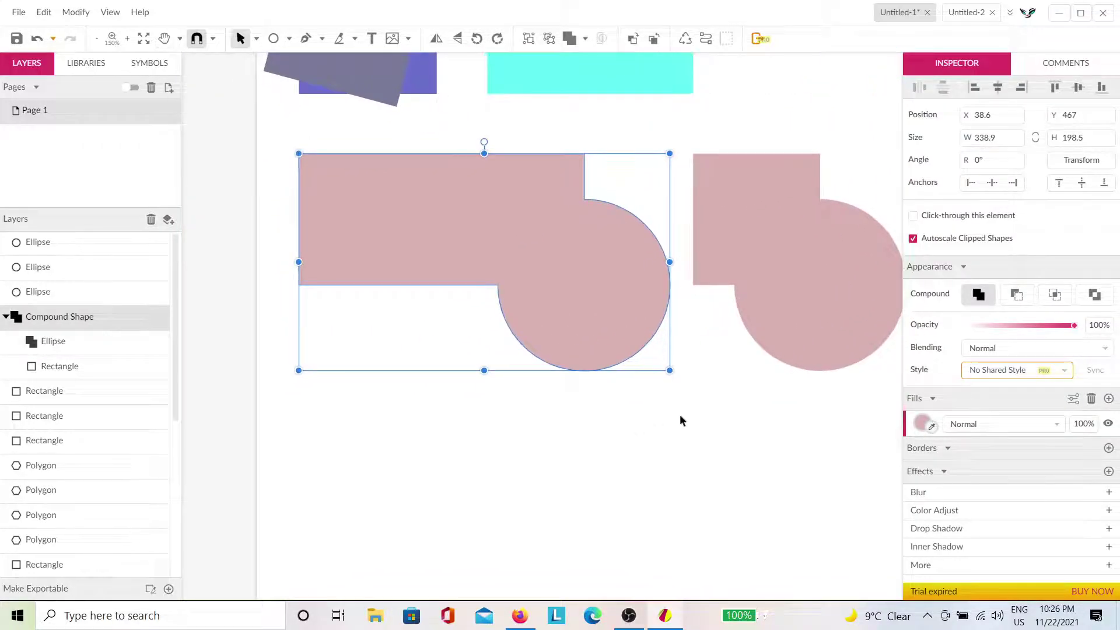
Duplicate the first compound shape, place the copy just below the original, and convert the copy to a single path.
key(ctrl+d)
drag(476, 207, 457, 437)
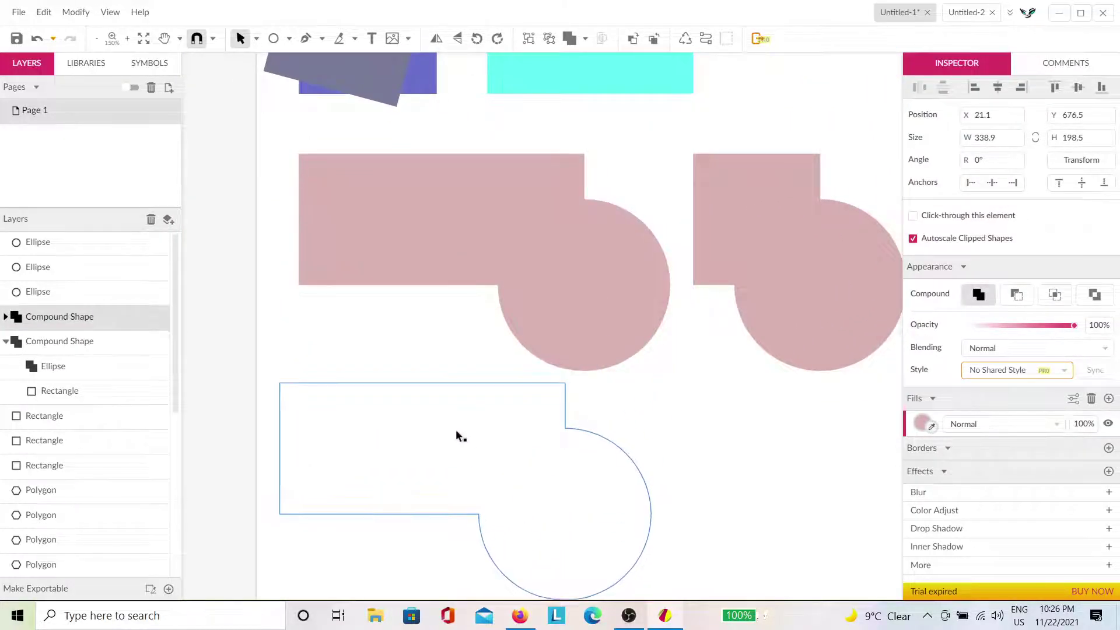
click(720, 438)
click(619, 471)
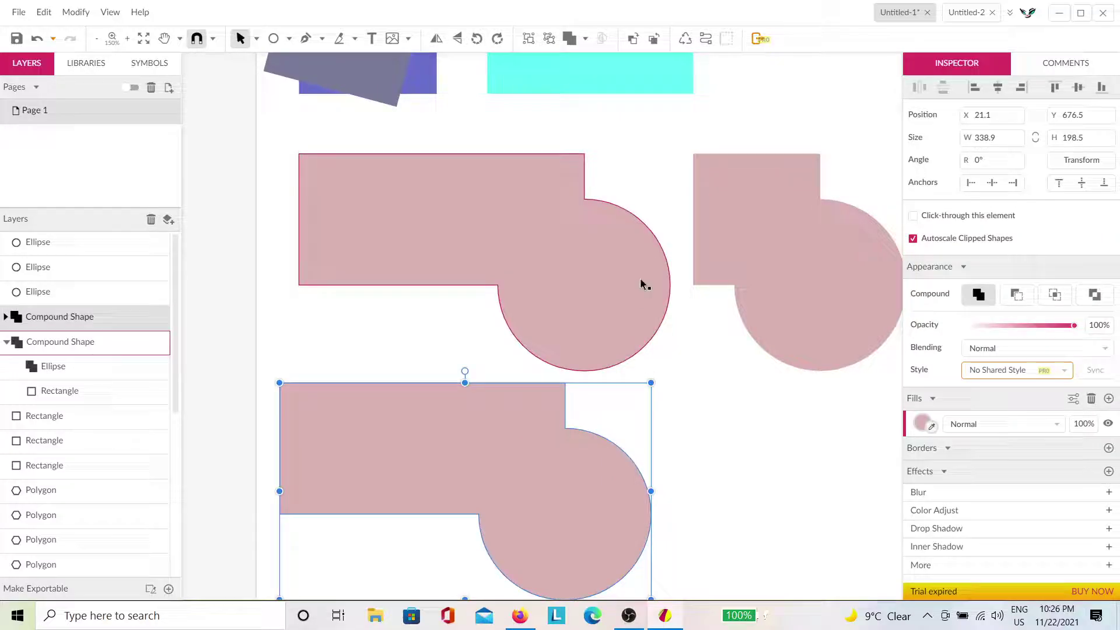
click(712, 39)
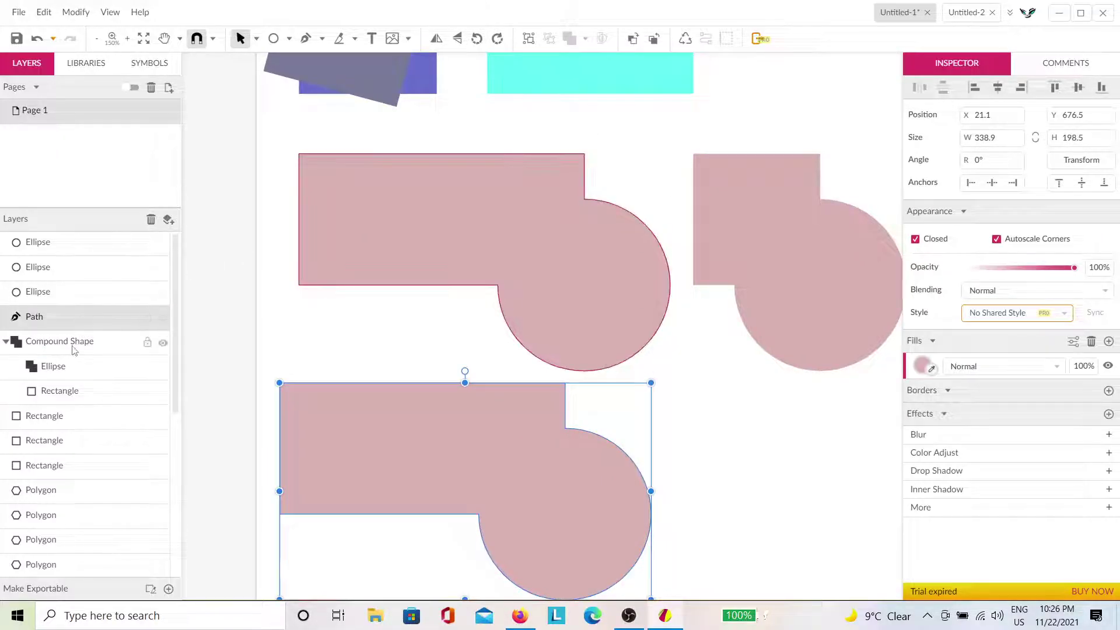
Examine the layer list, comparing the converted path's single entry with the compound shape's nested layers.
scroll(77, 362, down, 5)
scroll(77, 363, up, 5)
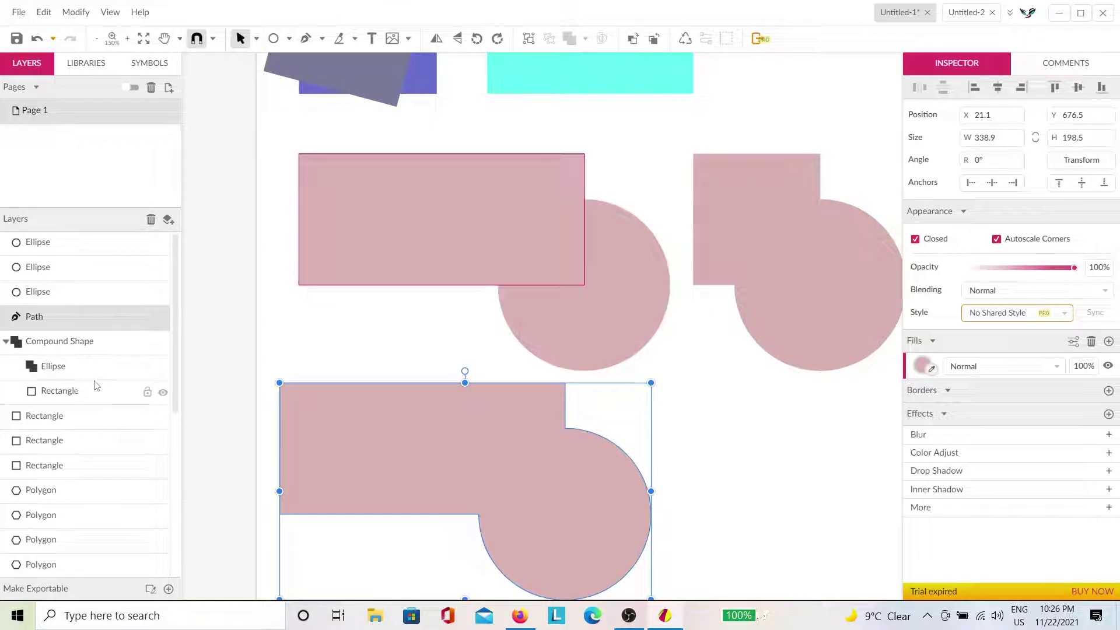
scroll(97, 385, down, 5)
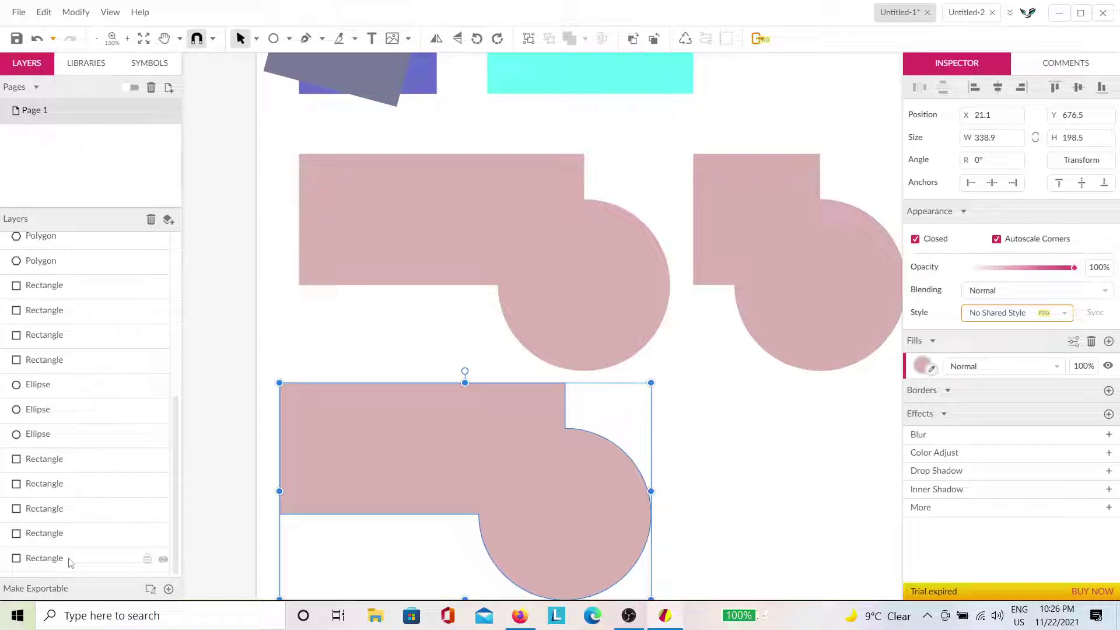
scroll(73, 554, up, 5)
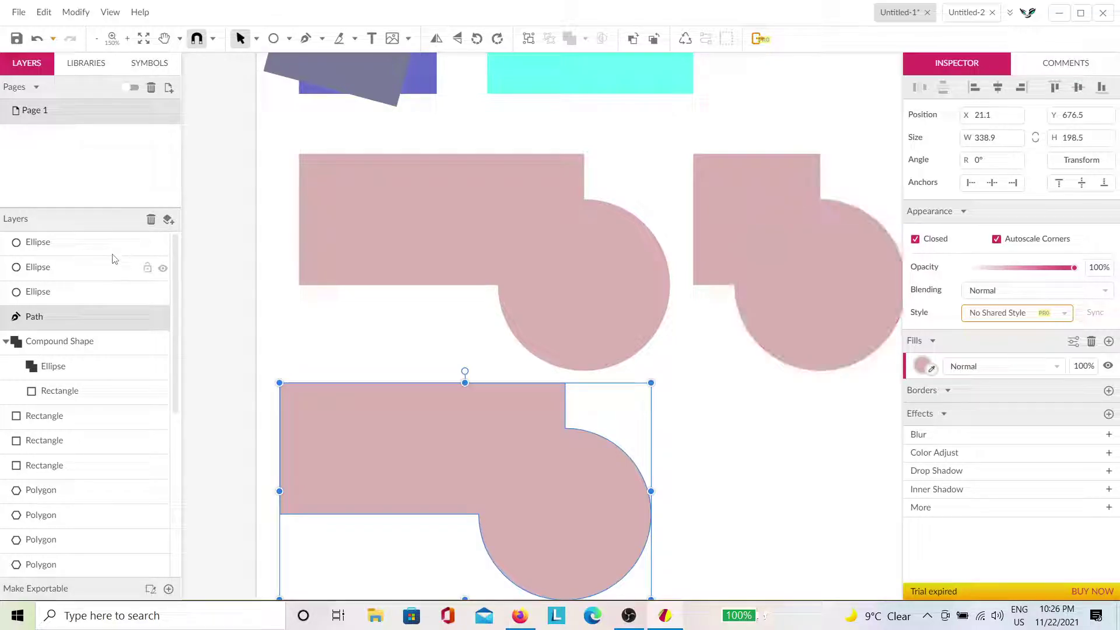
scroll(111, 263, down, 5)
scroll(100, 302, up, 5)
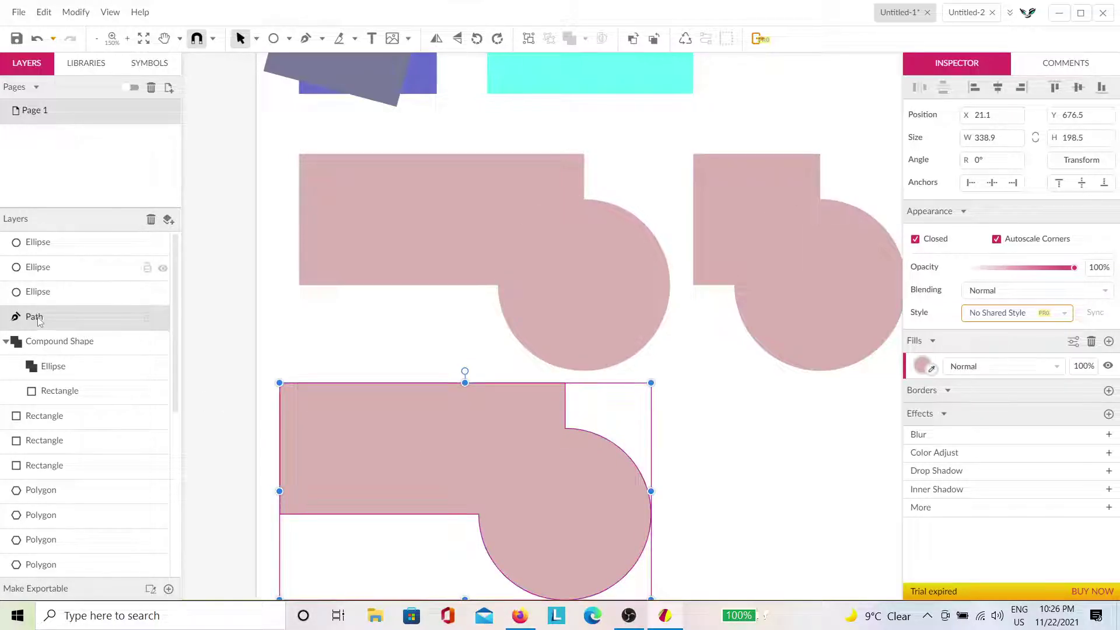
scroll(38, 318, down, 5)
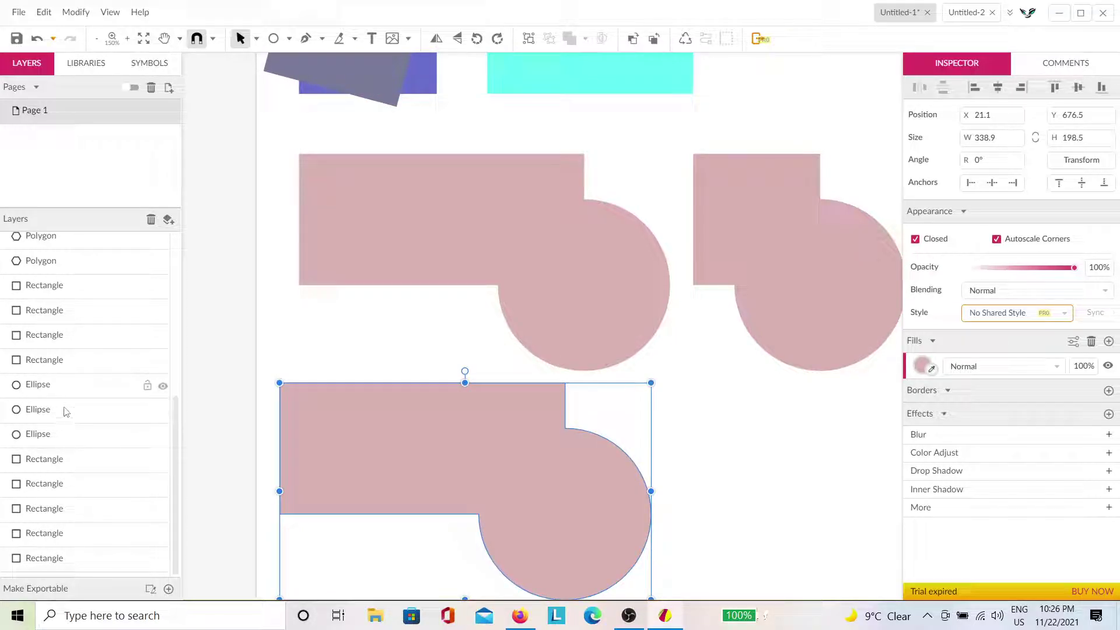
scroll(67, 425, up, 3)
scroll(61, 397, up, 1)
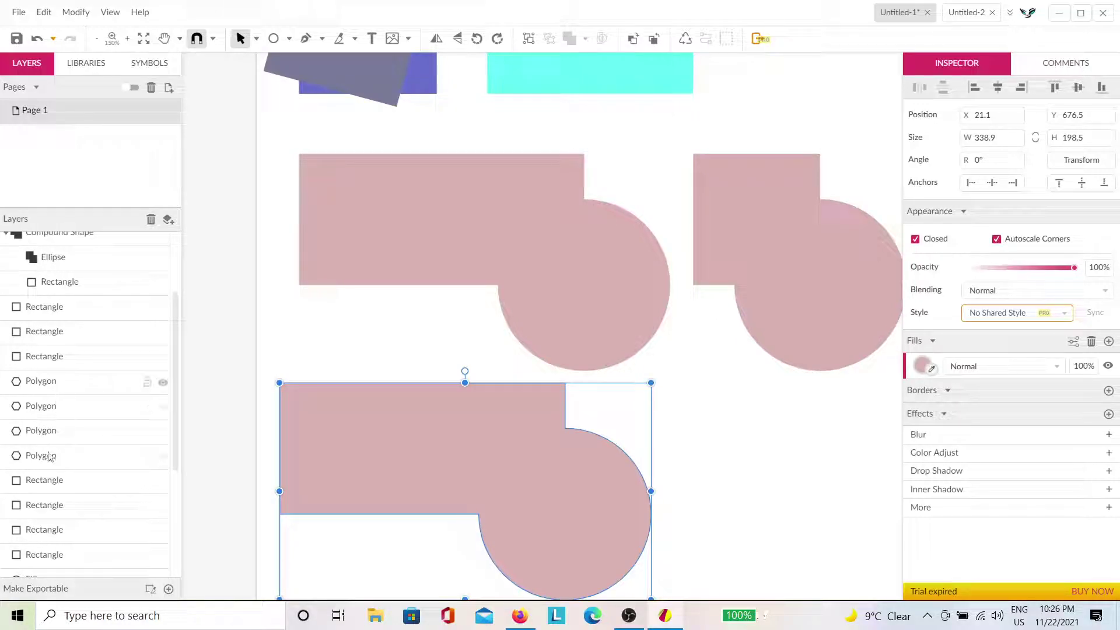
scroll(67, 409, up, 2)
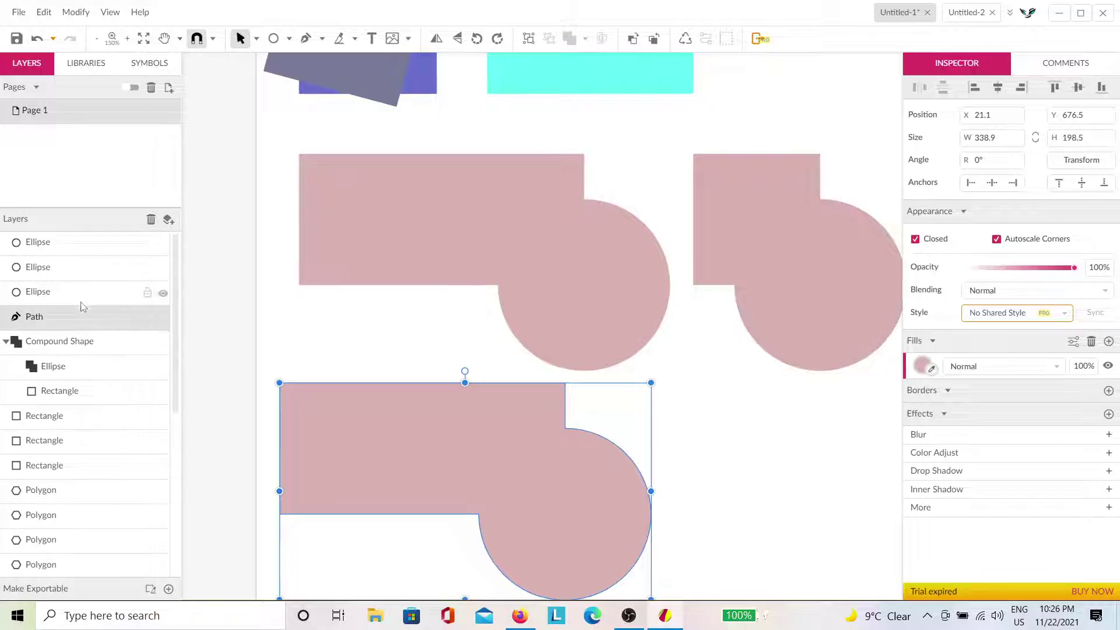
Move the circle nested inside the original compound shape horizontally left so that it hangs under the rectangle's lower edge.
click(95, 340)
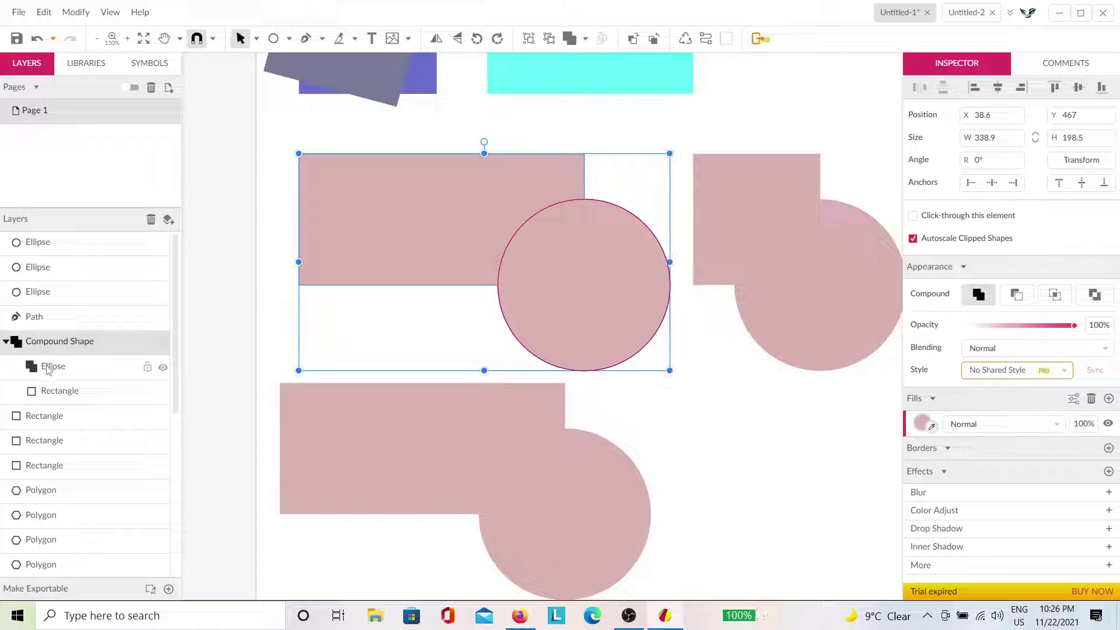
click(49, 371)
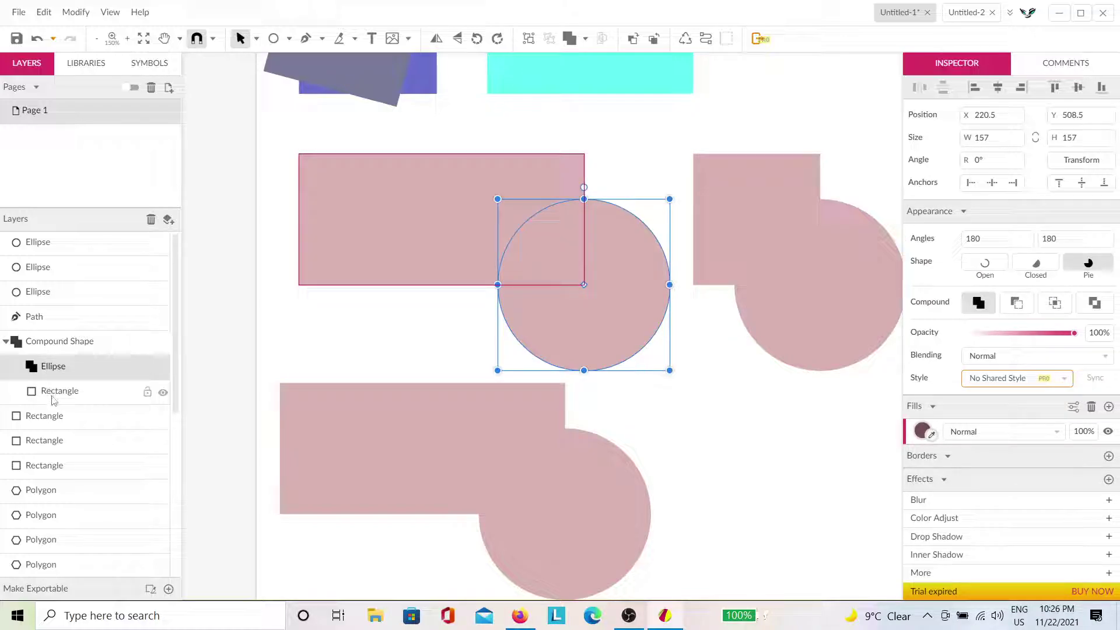
click(54, 400)
click(78, 366)
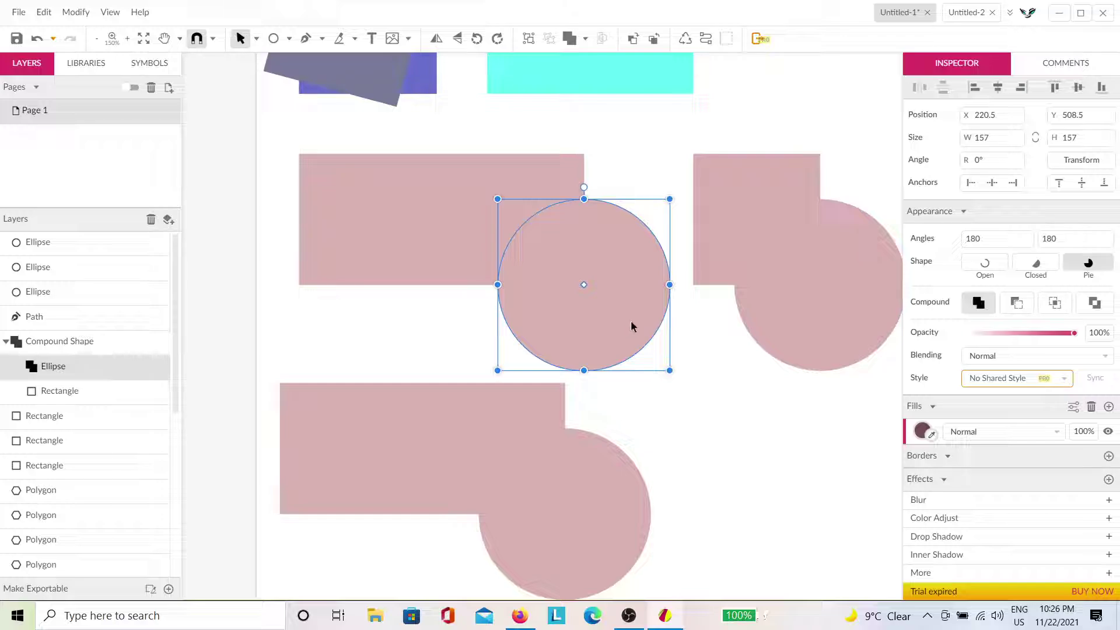
drag(632, 326, 448, 327)
click(747, 362)
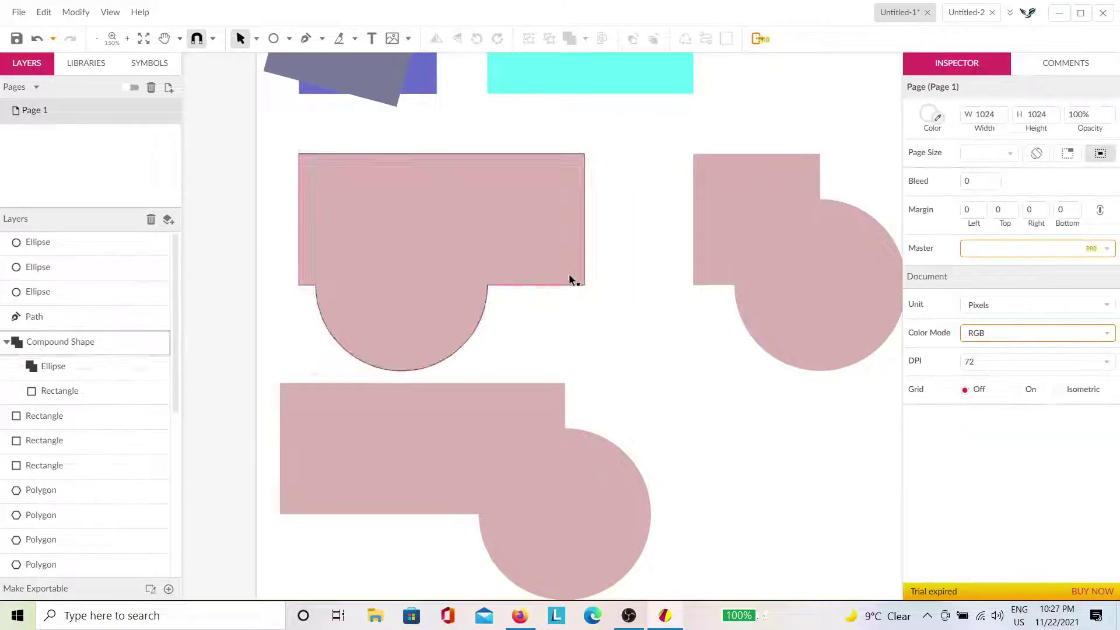
Change the fill of the edited first compound shape to a deep crimson red.
click(570, 277)
click(926, 417)
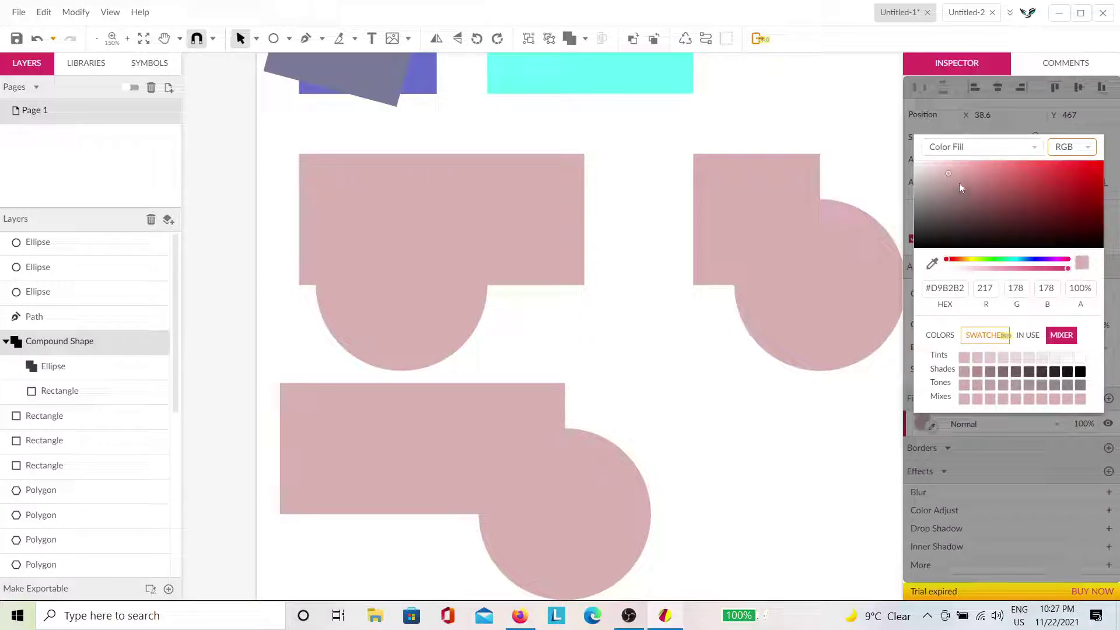
drag(962, 187, 1051, 182)
click(663, 279)
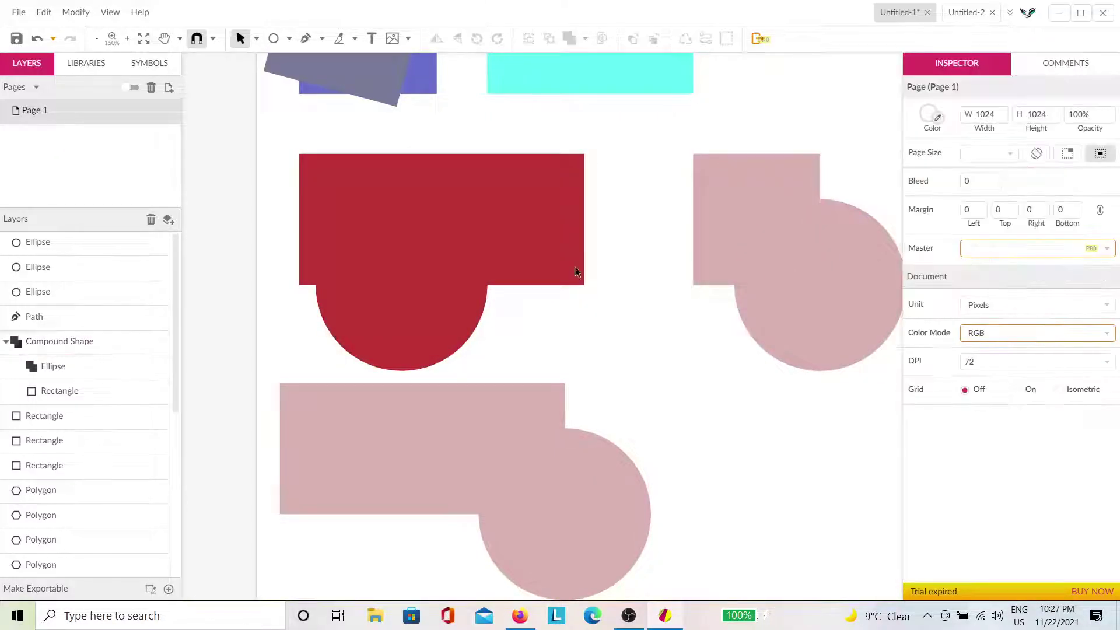
click(575, 272)
click(515, 333)
Recolour the second pair's separate rectangle and circle together with a teal green fill.
scroll(621, 373, right, 4)
scroll(620, 374, down, 1)
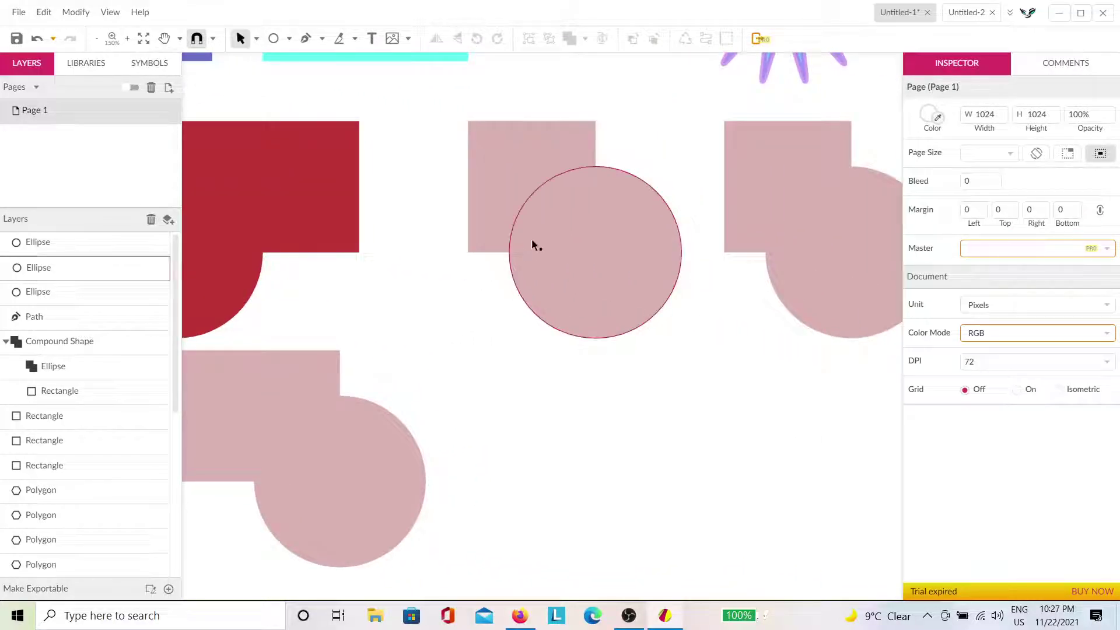
drag(599, 368, 605, 241)
click(922, 338)
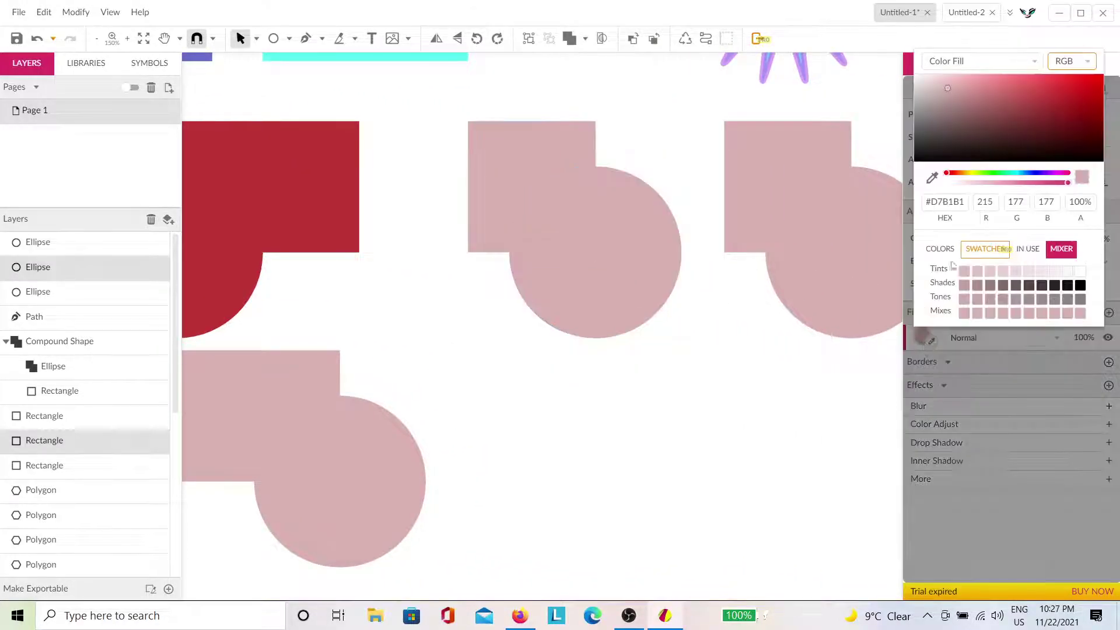
click(1014, 99)
click(1009, 177)
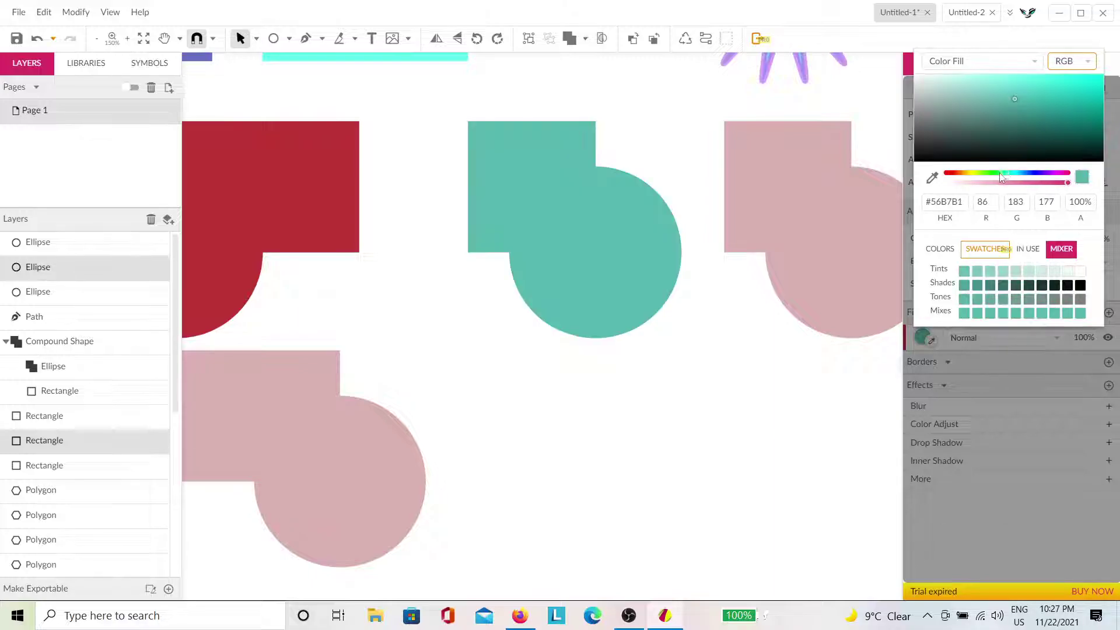
click(672, 363)
Subtract the circle from the teal rectangle, then expand the resulting compound shape's layers and select its nested circle.
scroll(671, 437, up, 3)
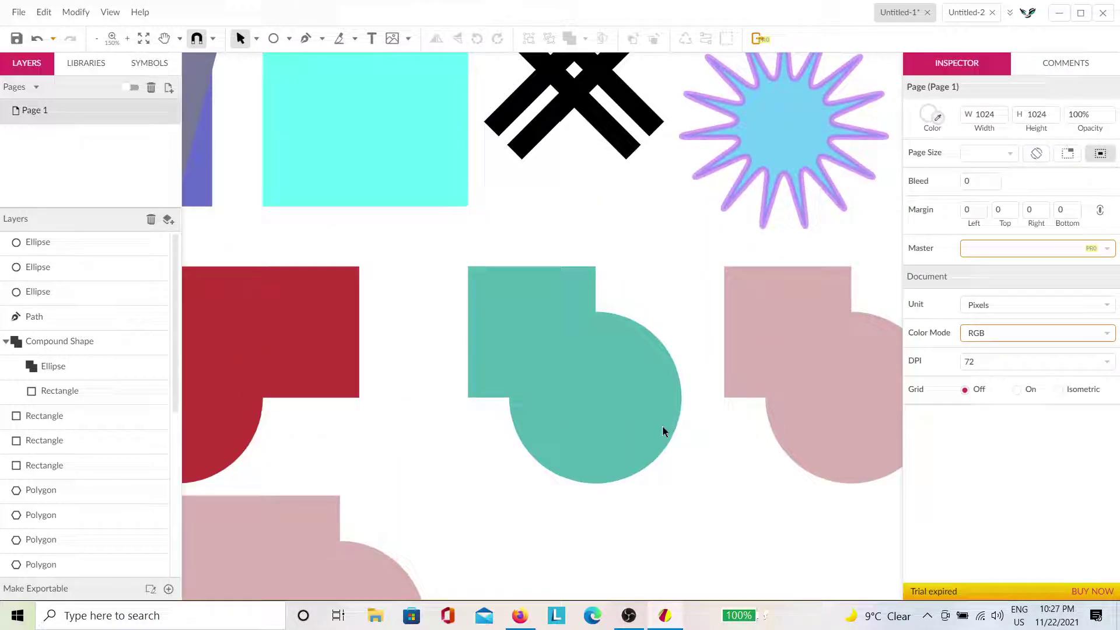
click(602, 394)
drag(644, 264, 510, 388)
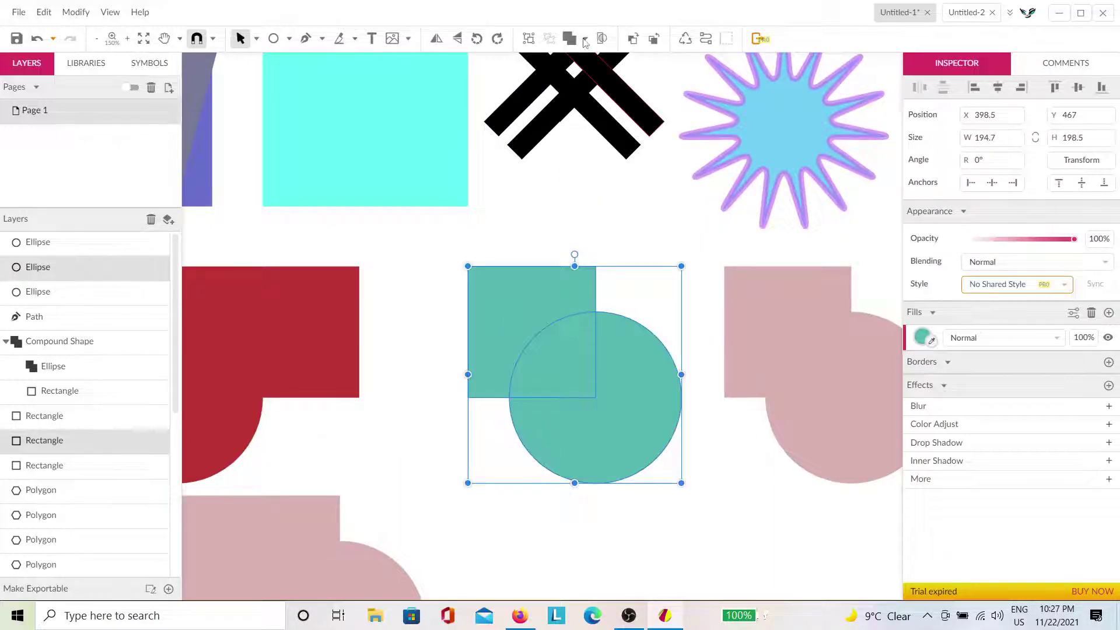
click(585, 39)
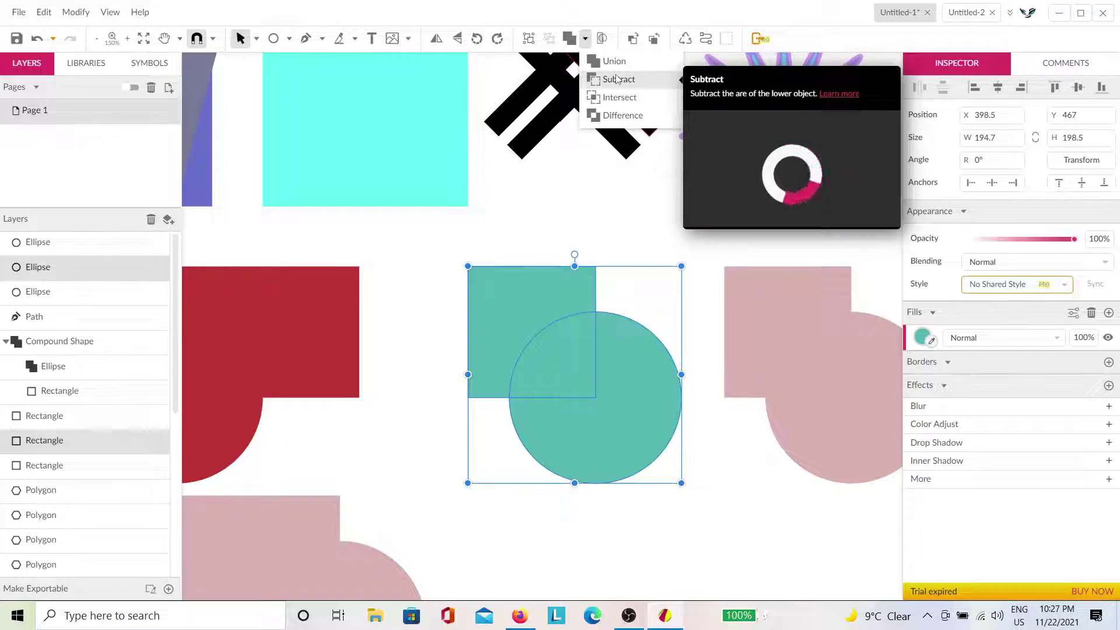
click(618, 79)
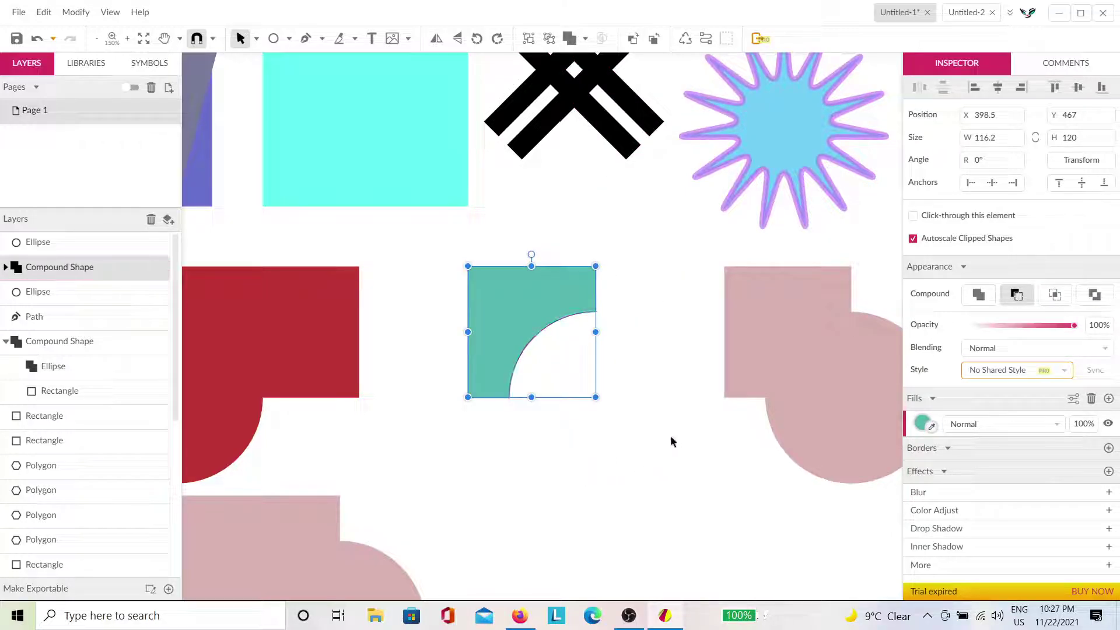
click(7, 267)
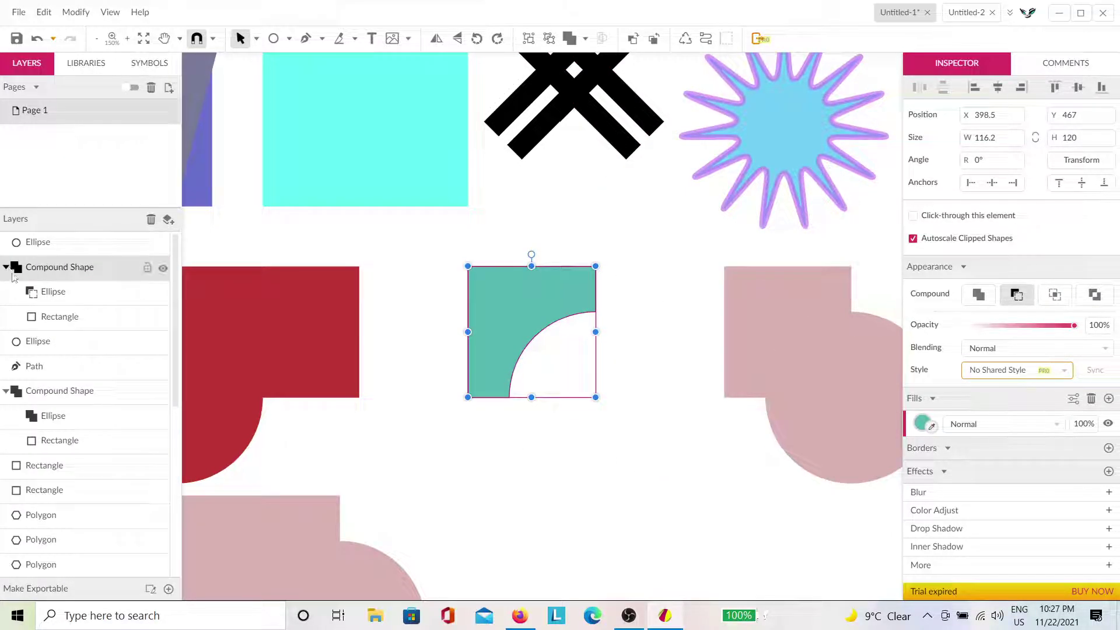
click(55, 303)
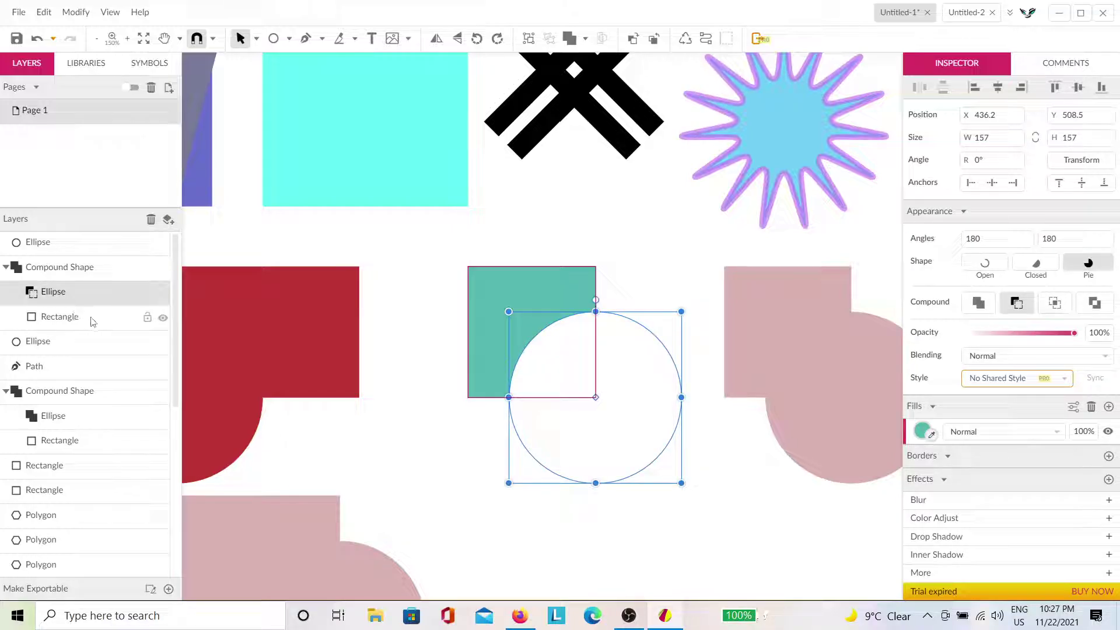
Combine the third pair's light pink rectangle and circle with the Intersect operation.
scroll(498, 471, right, 5)
drag(670, 532, 506, 285)
click(585, 40)
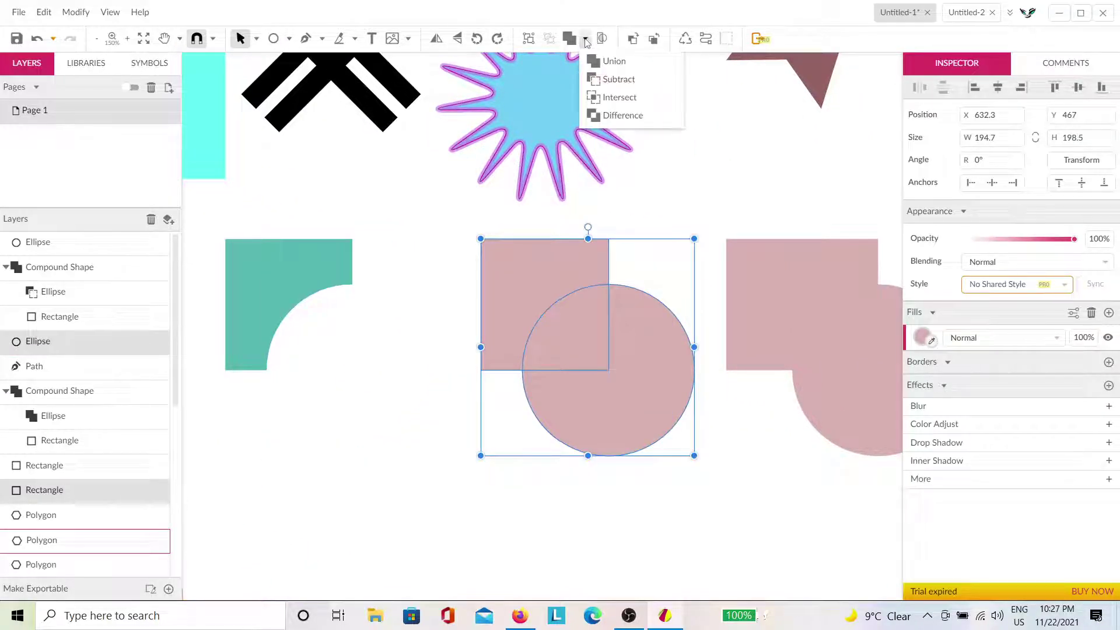
click(612, 98)
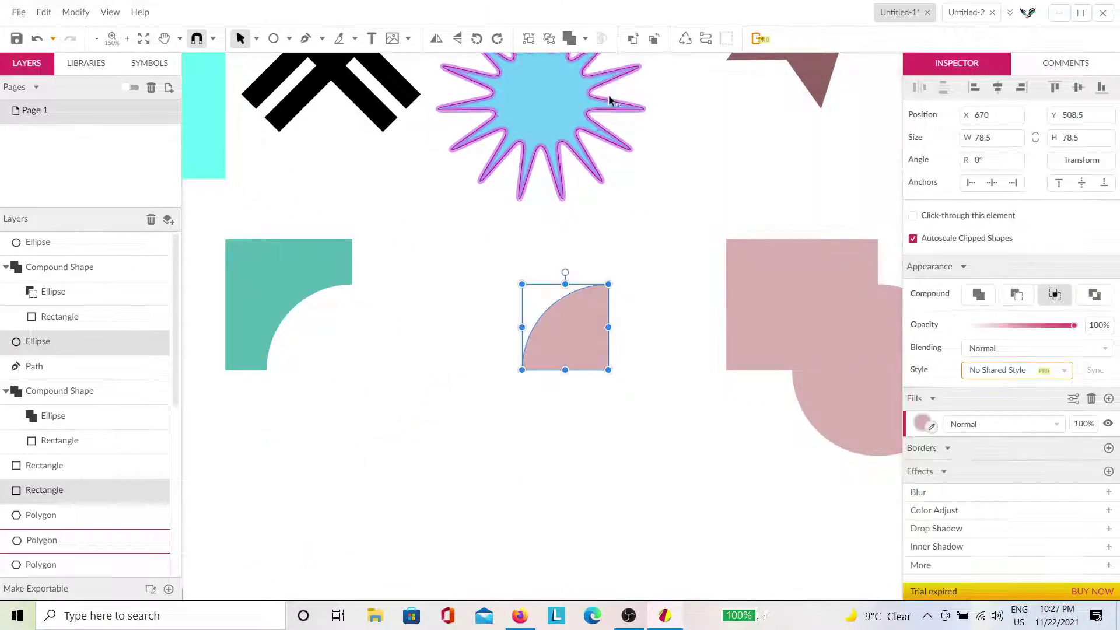
Change the fill of the intersected quarter-circle shape to an orange-brown colour.
click(920, 423)
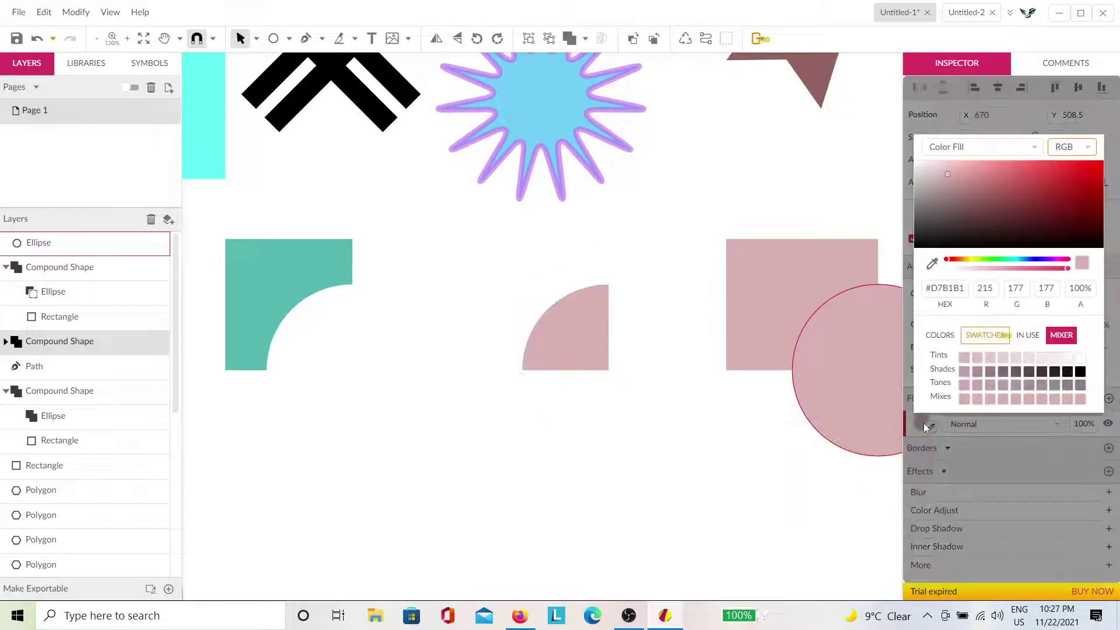
drag(973, 180, 1029, 181)
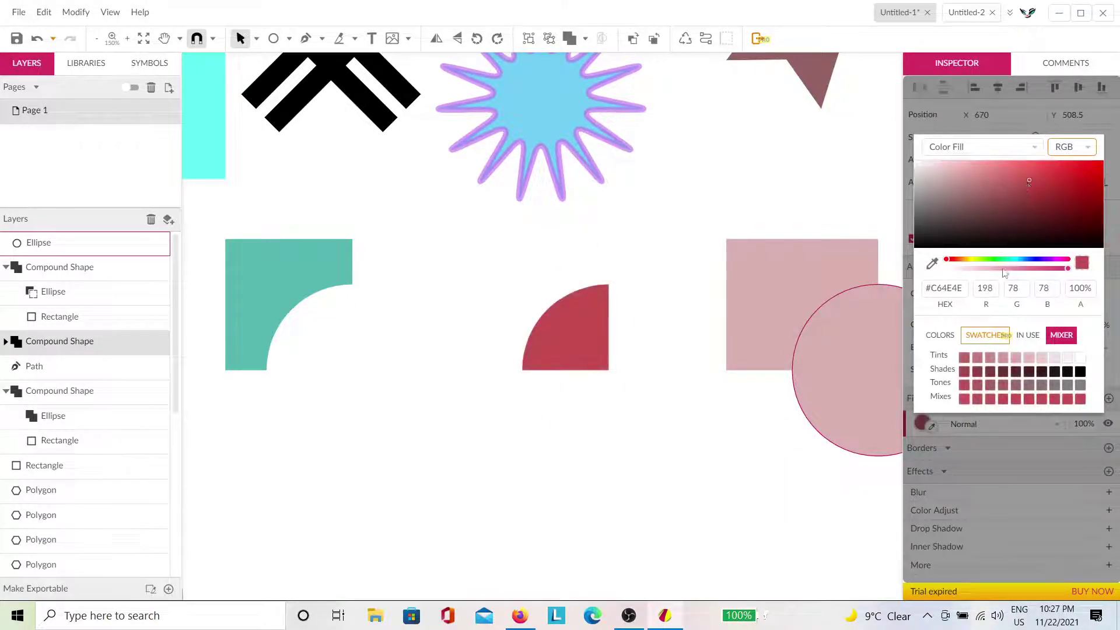
drag(990, 263, 955, 263)
click(774, 338)
Combine the fourth pair's rectangle and circle at the page's right edge with the Difference operation.
drag(762, 450, 633, 456)
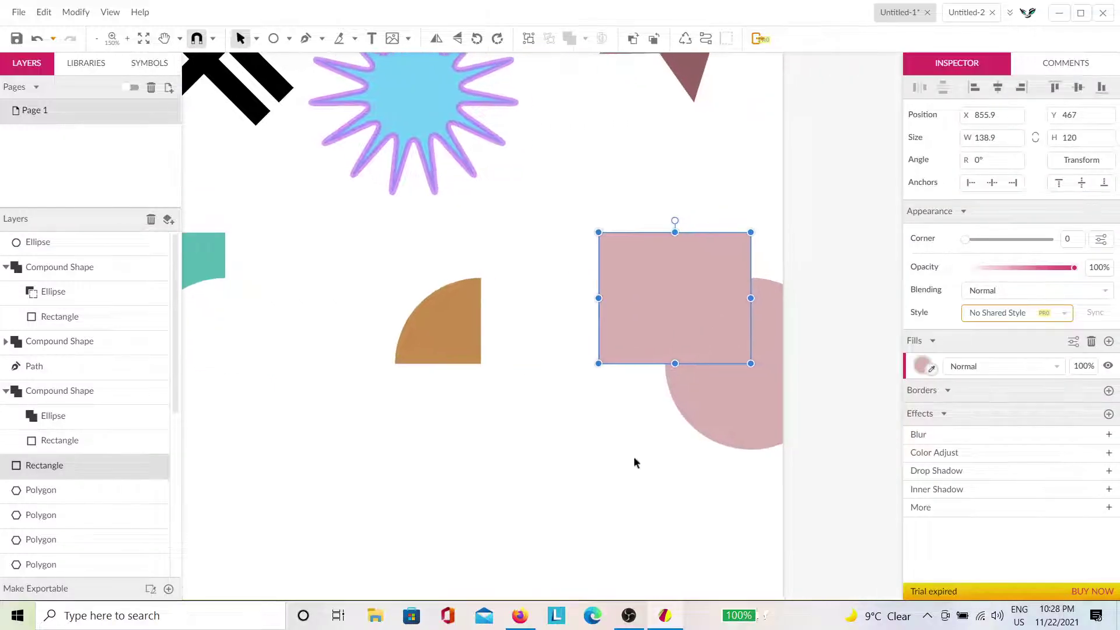
drag(695, 496, 589, 221)
click(586, 38)
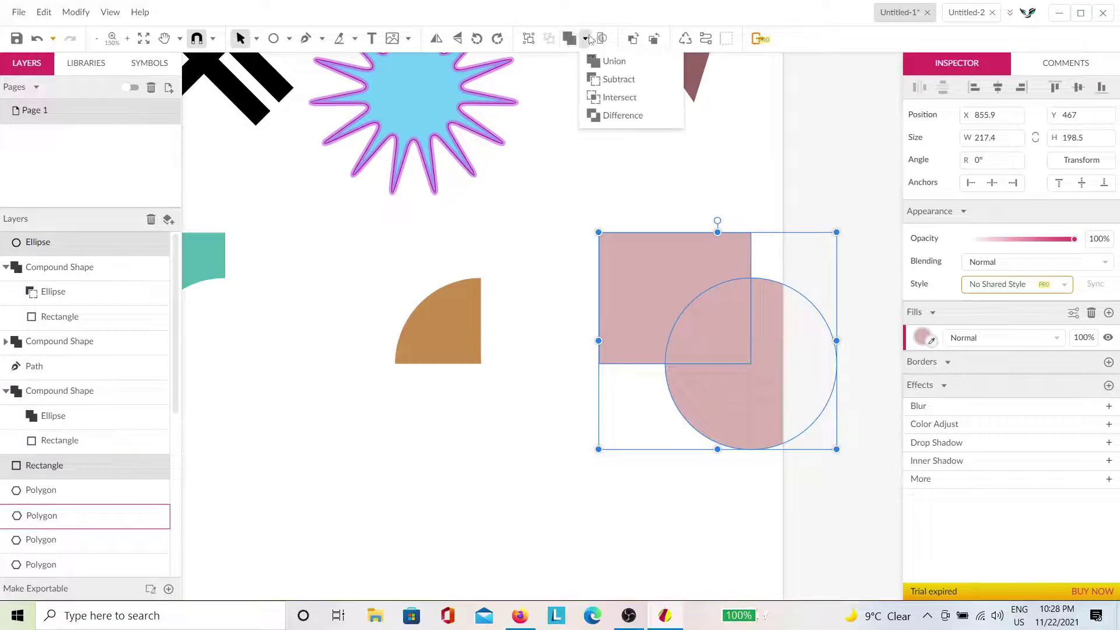
click(618, 115)
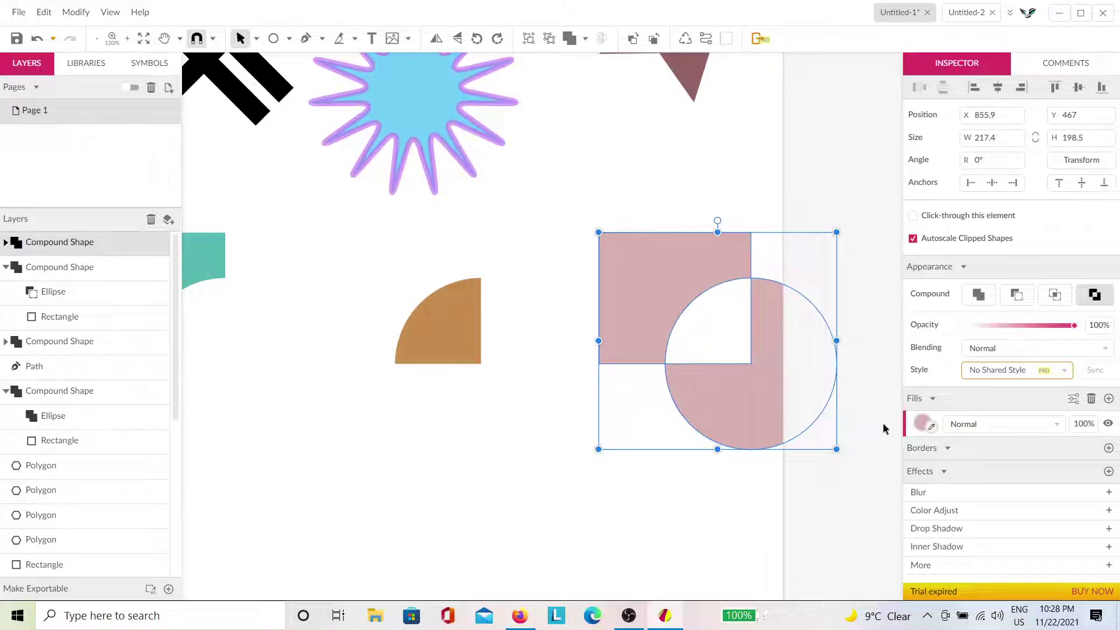
Set the fill of the fourth pair's difference shape to #C17878 and deselect it.
click(923, 424)
drag(992, 199, 986, 181)
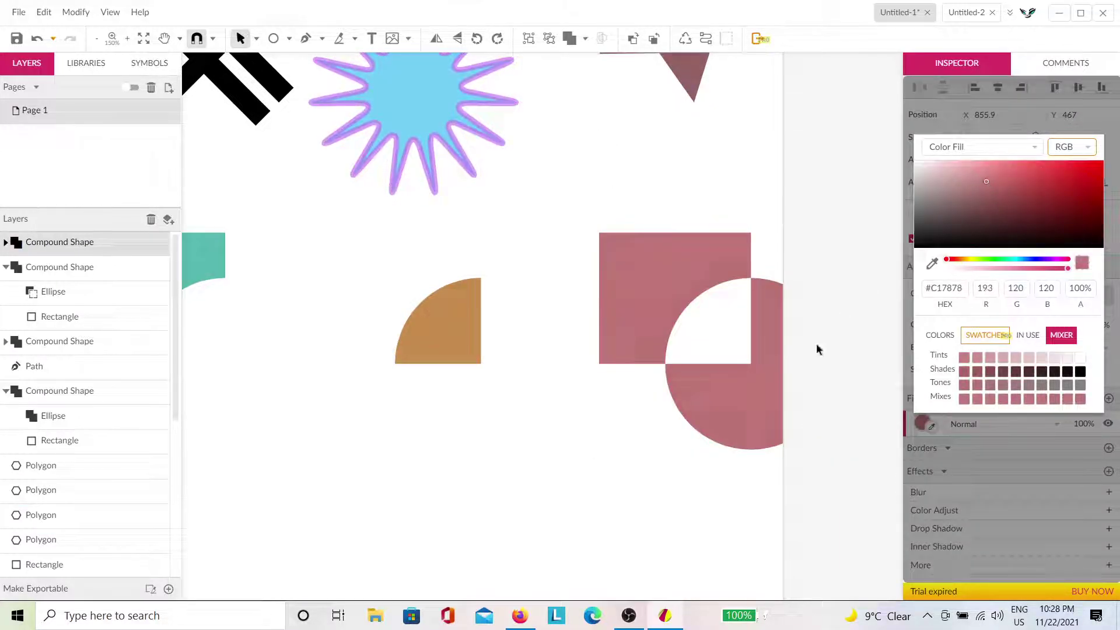
click(710, 480)
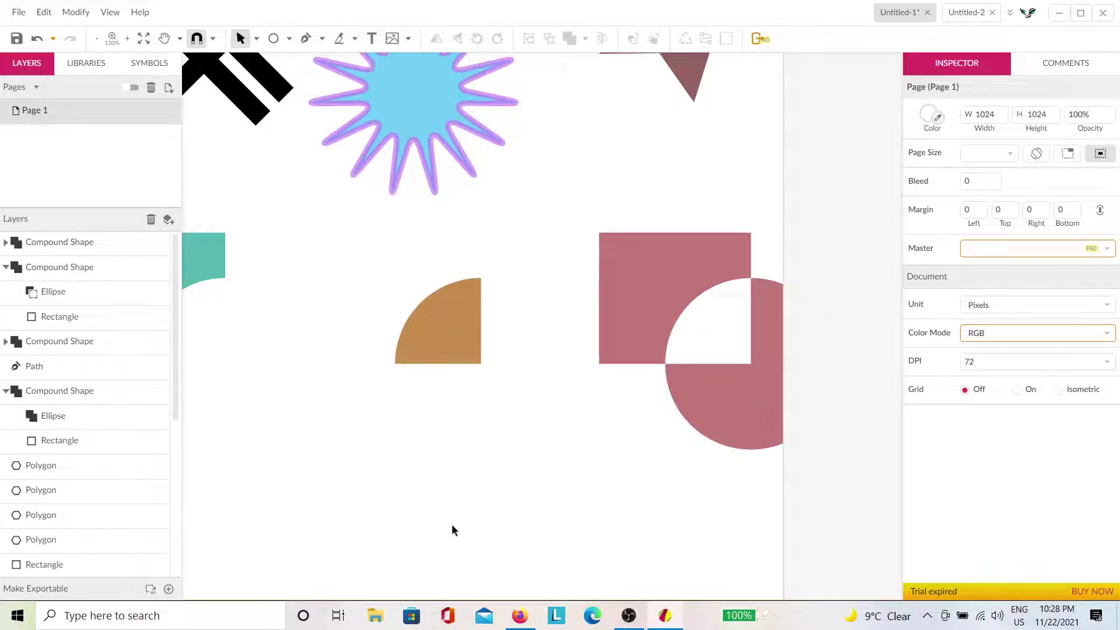
Move the teal subtracted shape up and left to X 323.8, Y 430.4, below the cyan rectangle.
key(h)
drag(451, 523, 801, 548)
key(v)
click(492, 307)
drag(492, 306, 411, 267)
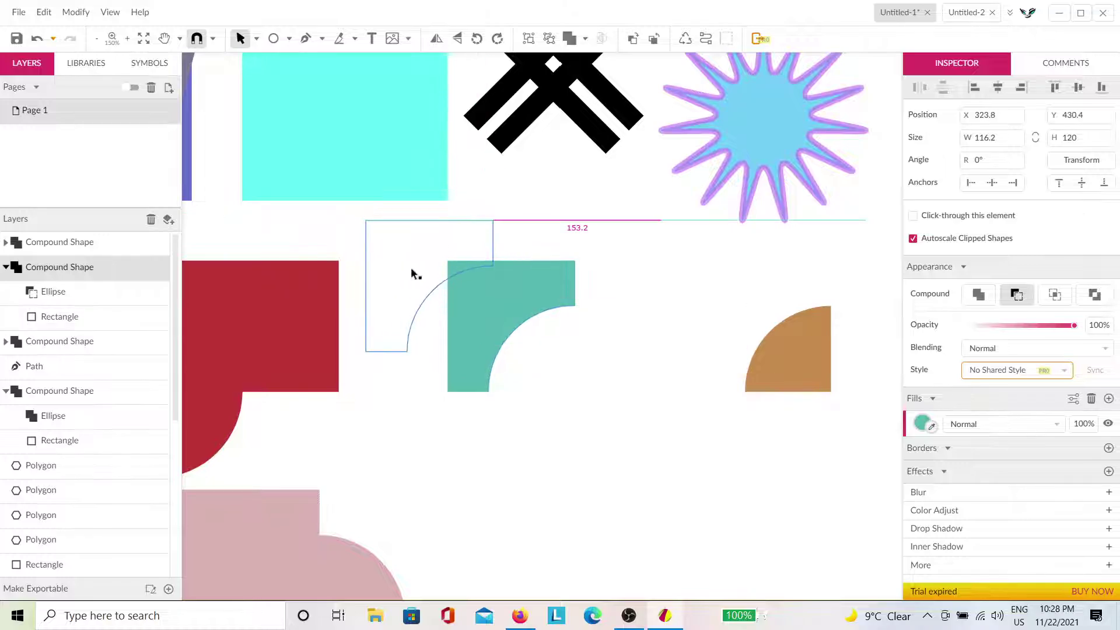
Move the red union shape to X 15, Y 430.4 and place the teal shape beside it at X 289, Y 427.7.
scroll(399, 453, left, 5)
drag(438, 350, 413, 308)
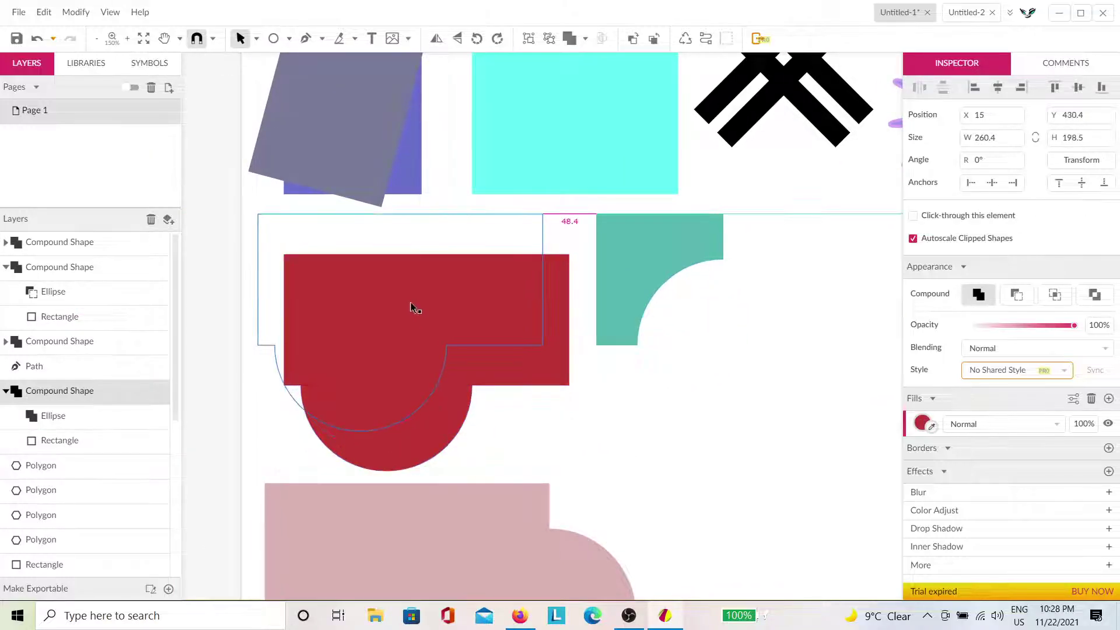
click(642, 300)
drag(643, 300, 601, 273)
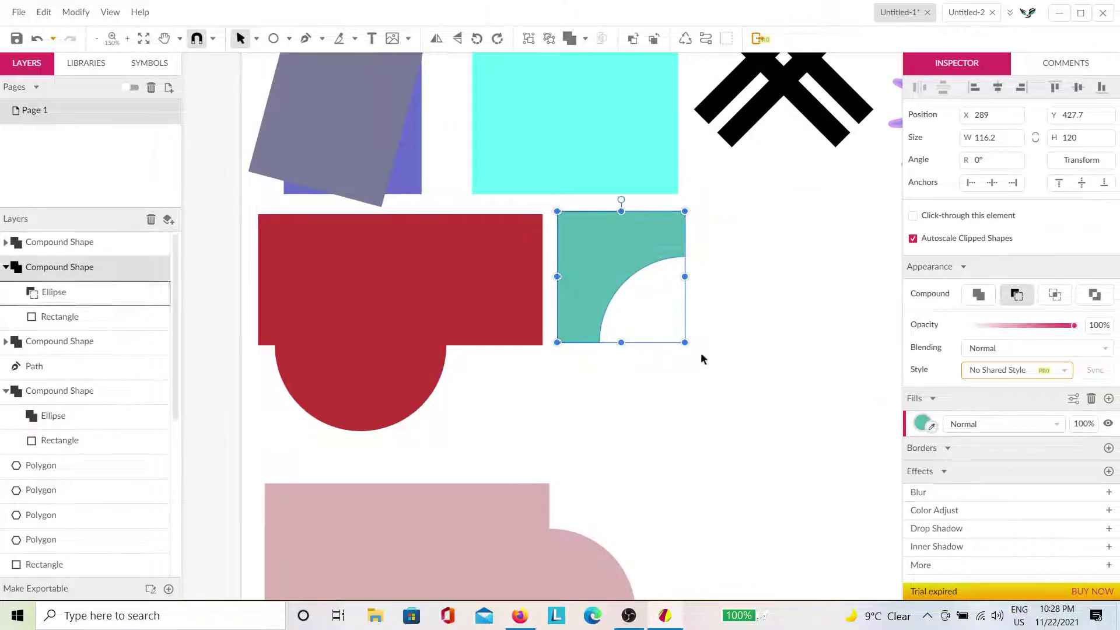
Bring the orange-brown quarter circle near the red shape and align the teal shape flush with the red shape's right edge.
key(h)
drag(705, 379, 439, 396)
key(v)
drag(763, 355, 502, 332)
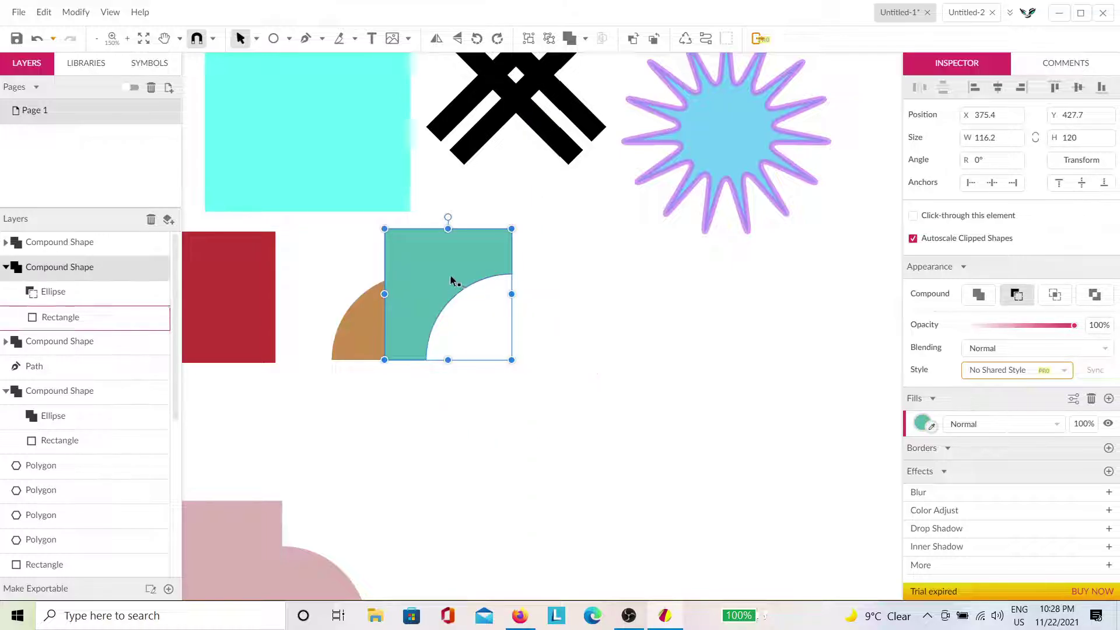
drag(450, 280, 342, 284)
click(495, 257)
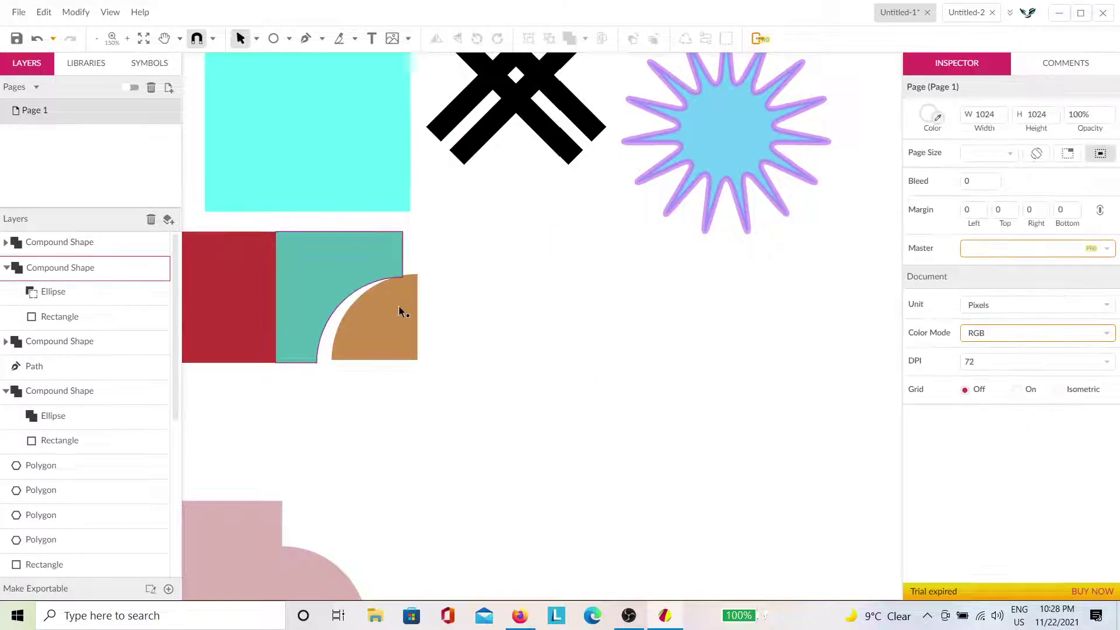
Shift the orange-brown quarter circle and the teal shape to the right, leaving gaps between the red, teal and brown shapes.
click(399, 308)
drag(413, 322, 478, 320)
click(604, 357)
drag(345, 282, 376, 283)
click(759, 380)
Move the dusty-pink difference shape to X 494.4, Y 430.4, in line with the other compound shapes.
scroll(492, 380, right, 6)
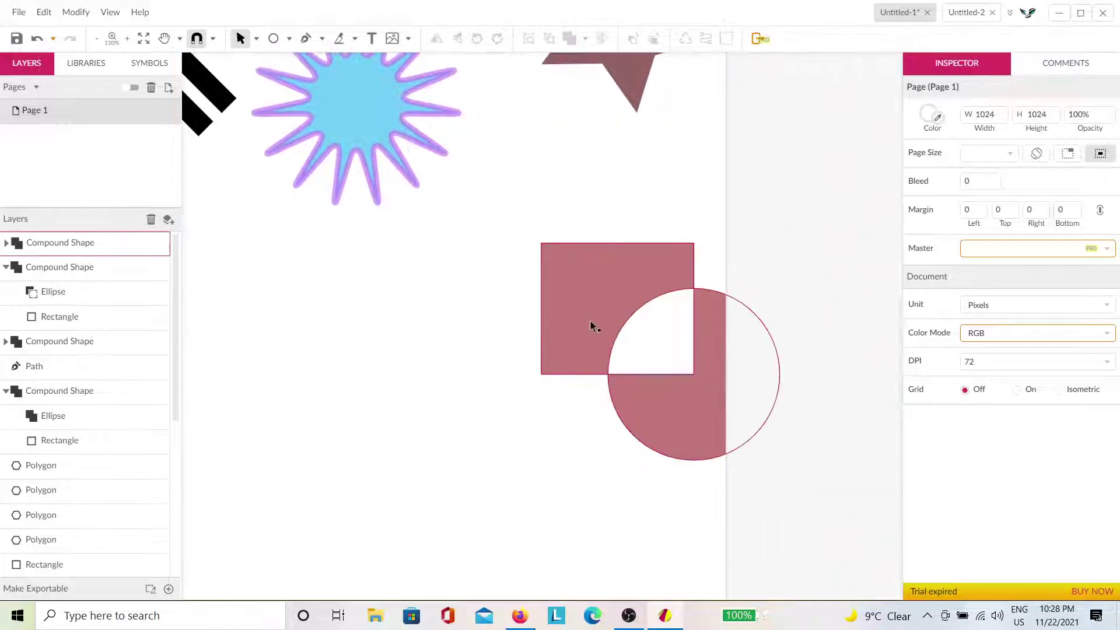
click(589, 328)
drag(586, 331, 261, 301)
scroll(343, 457, left, 6)
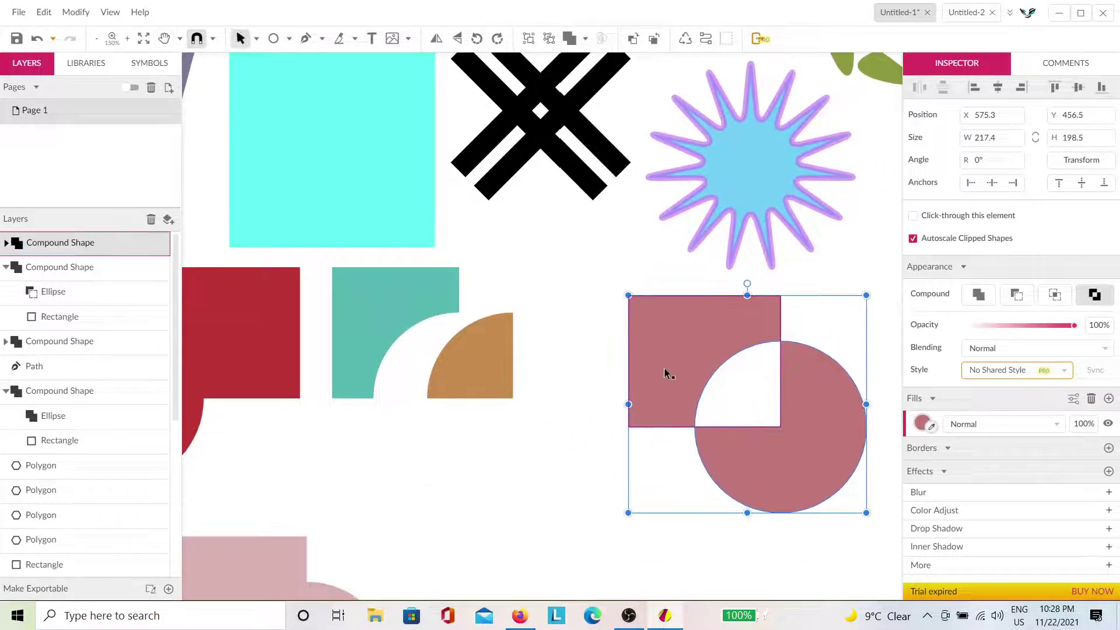
drag(666, 372, 592, 347)
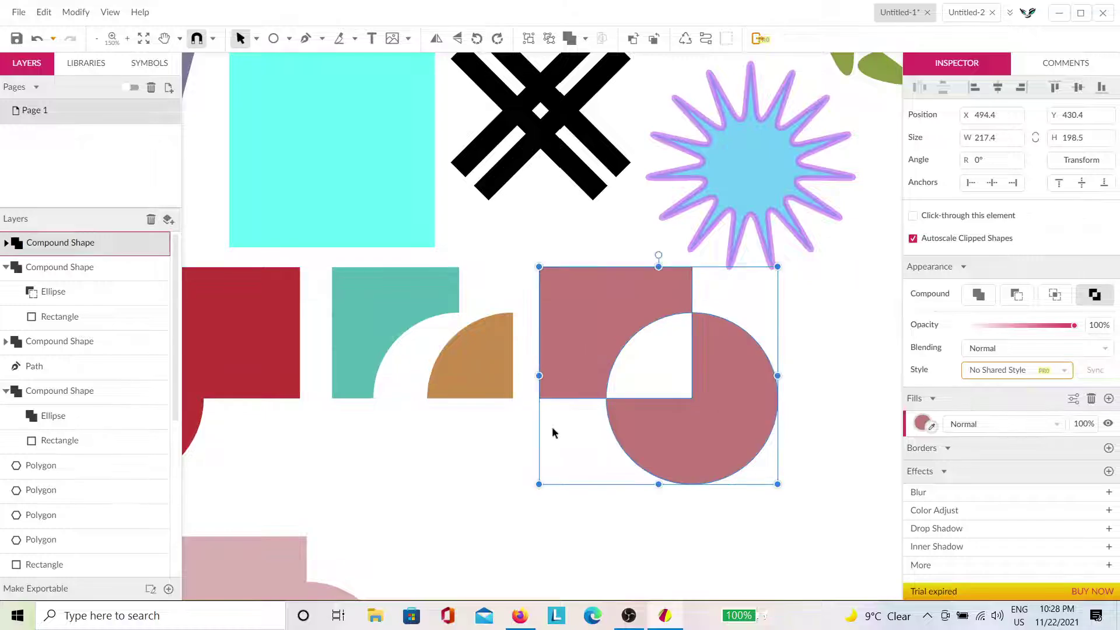
Move the light pink converted path to X 15, Y 634 below the red union shape and deselect it.
drag(490, 453, 767, 327)
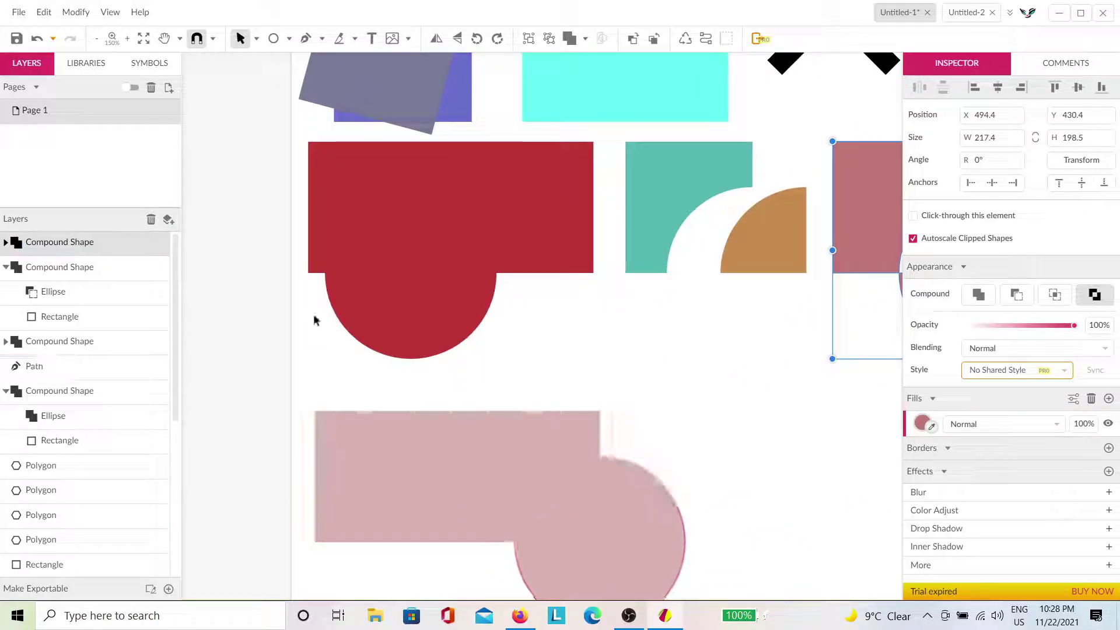
drag(668, 429, 502, 428)
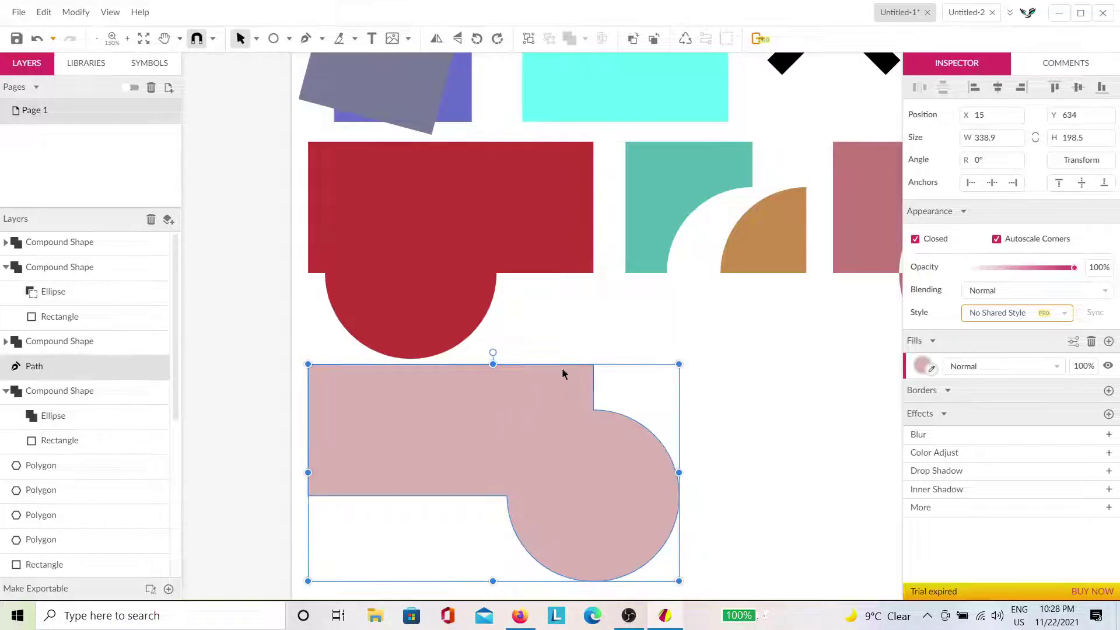
click(689, 337)
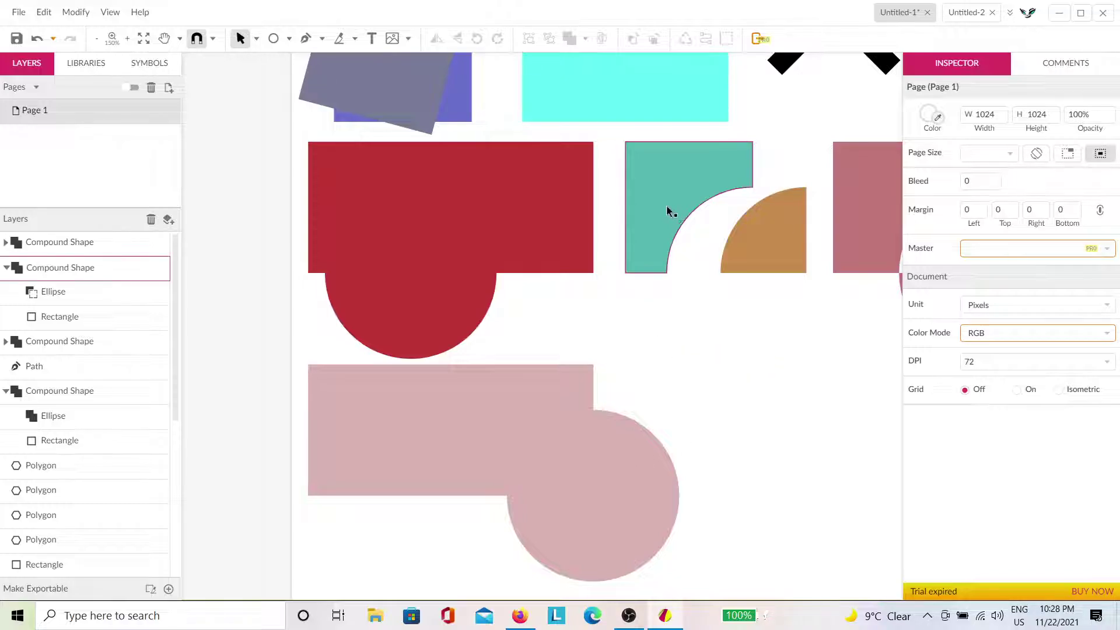
Open the choice of basic shape drawing tools with the blank area beside the difference shape in view.
key(space)
drag(807, 374, 536, 415)
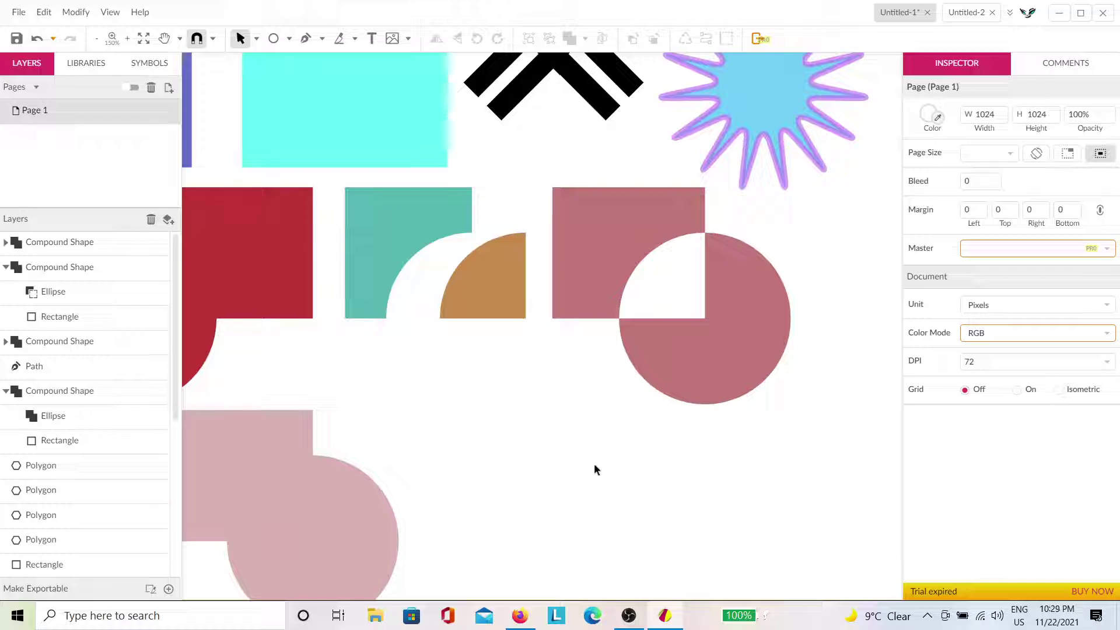
key(space)
drag(600, 496, 735, 429)
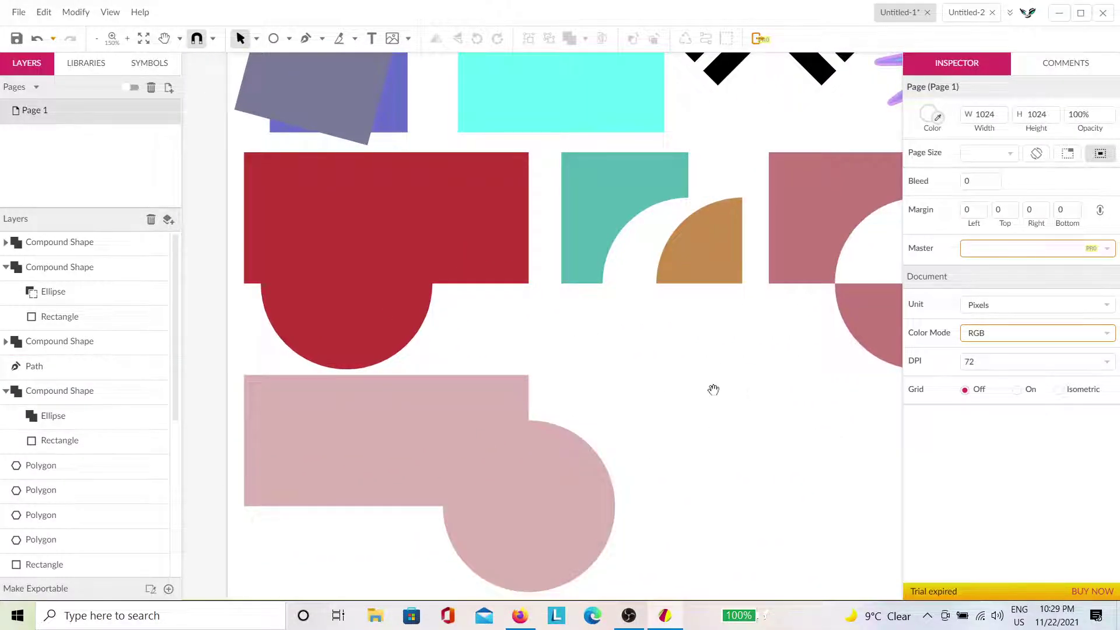
key(space)
drag(714, 390, 547, 513)
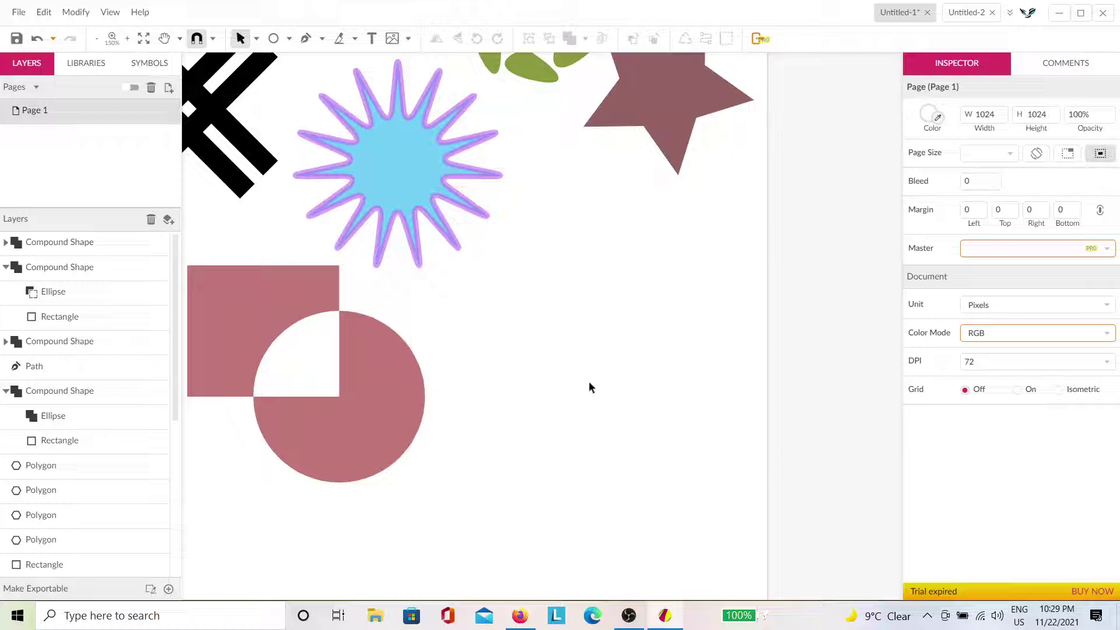
click(290, 38)
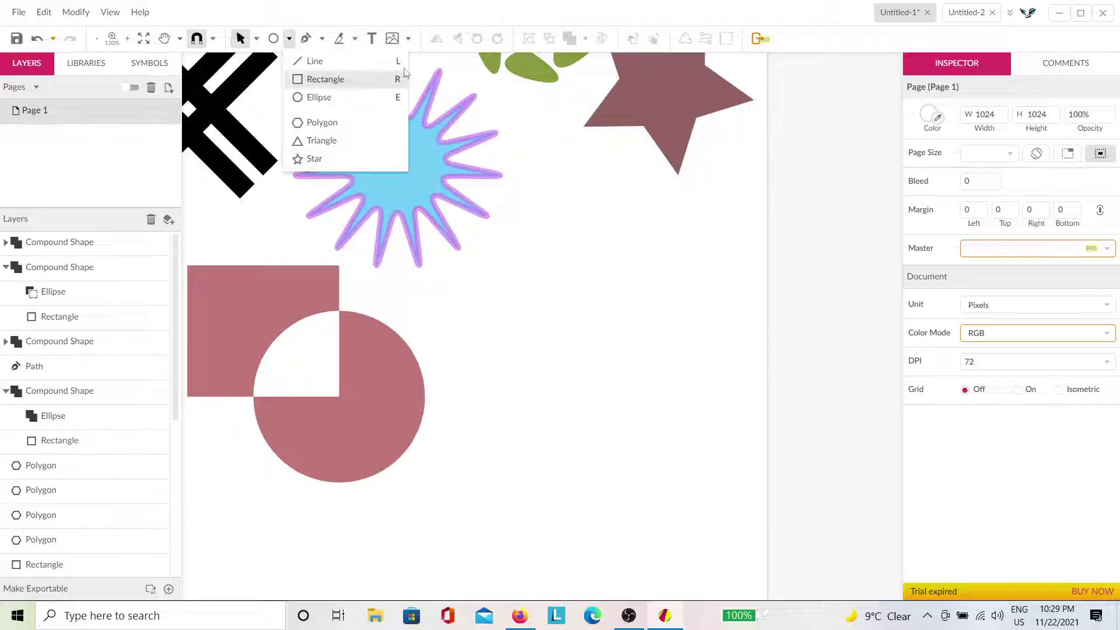
Draw a slanted line about 157 px wide and 53 px high below the brown star and set its border width to 19.
click(315, 60)
drag(539, 164, 711, 221)
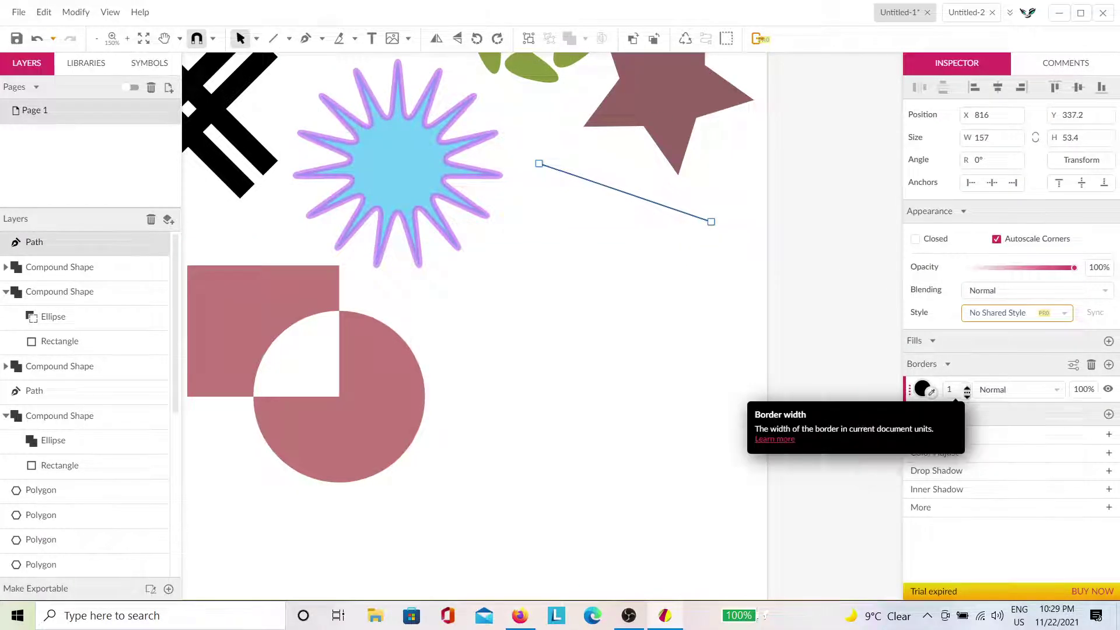
drag(966, 392, 970, 375)
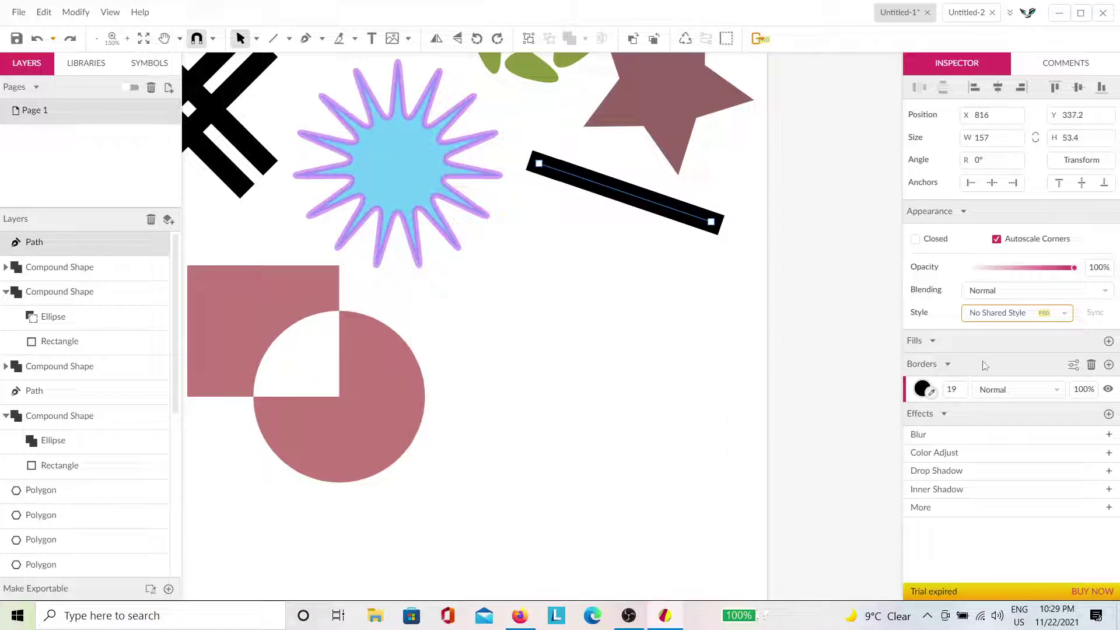
click(554, 333)
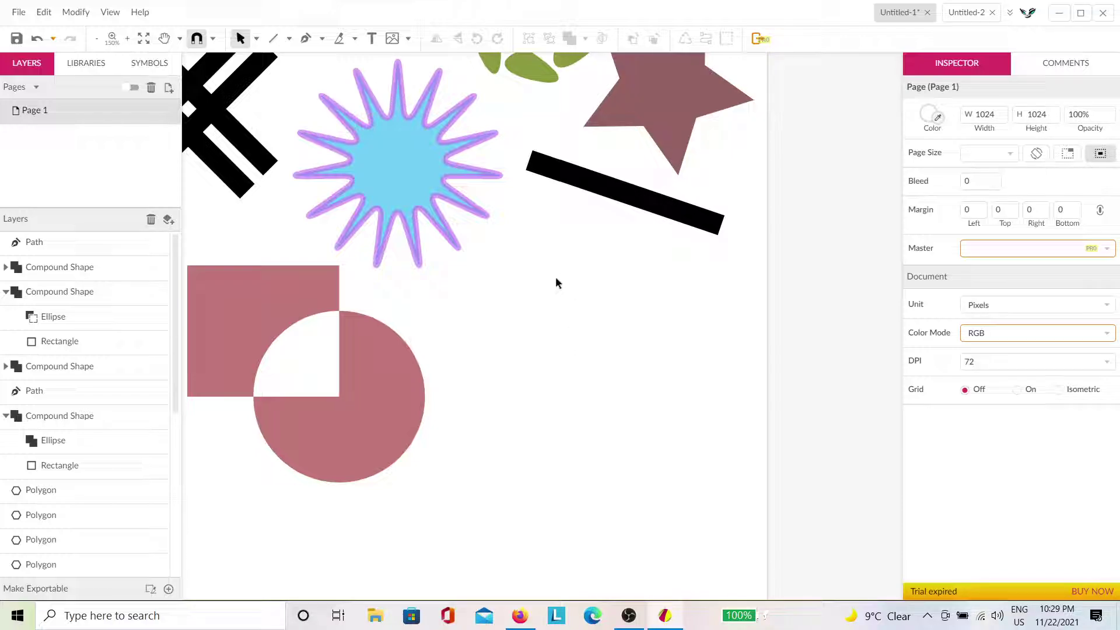
Examine the line, the pale pink merged path and the rose compound shape by selecting each to compare their layer types.
click(66, 245)
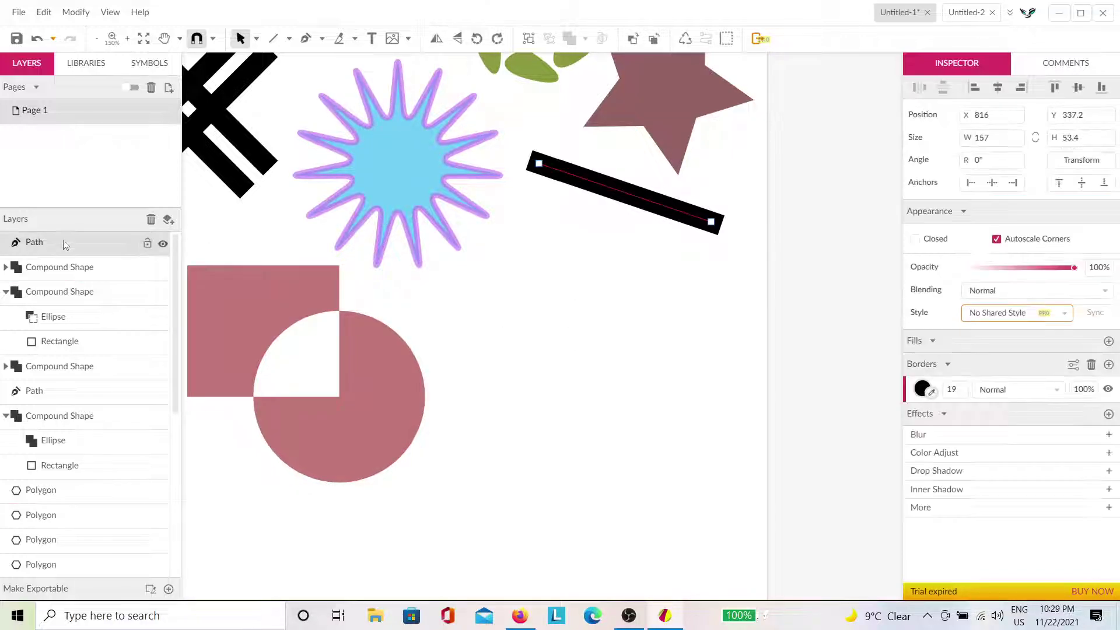
click(55, 396)
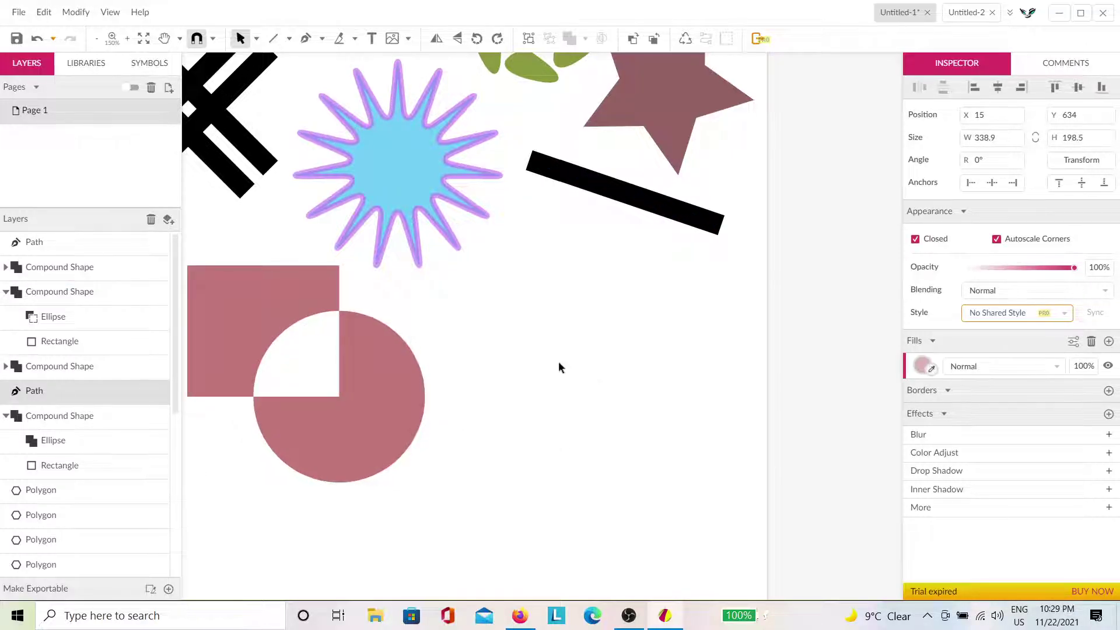
key(shift+2)
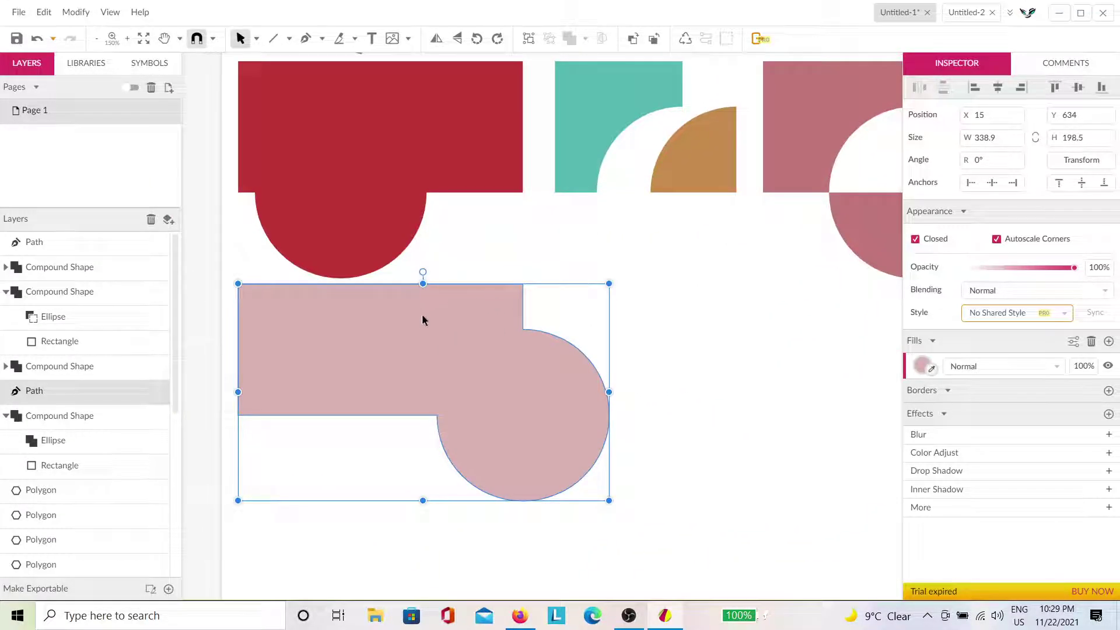
click(694, 350)
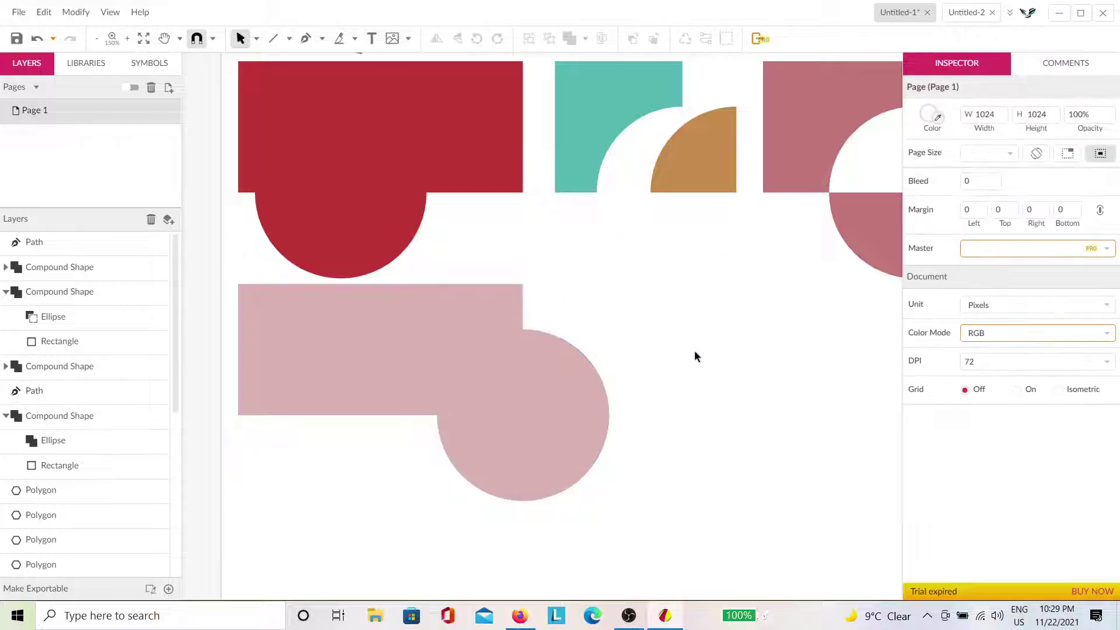
drag(696, 353, 483, 483)
click(703, 369)
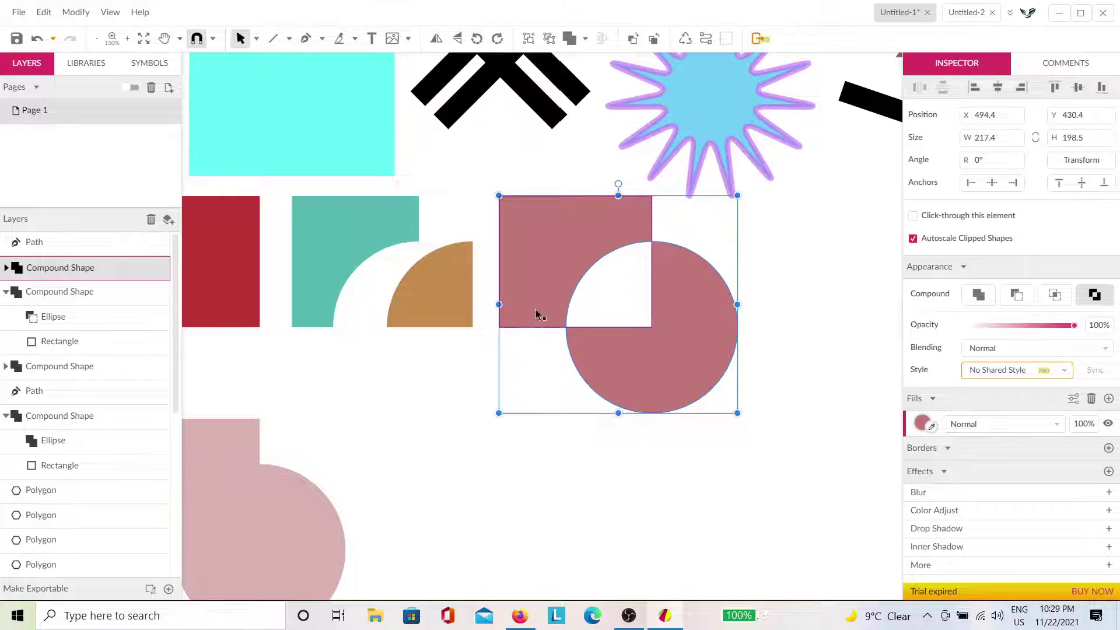
click(811, 303)
drag(807, 366, 637, 396)
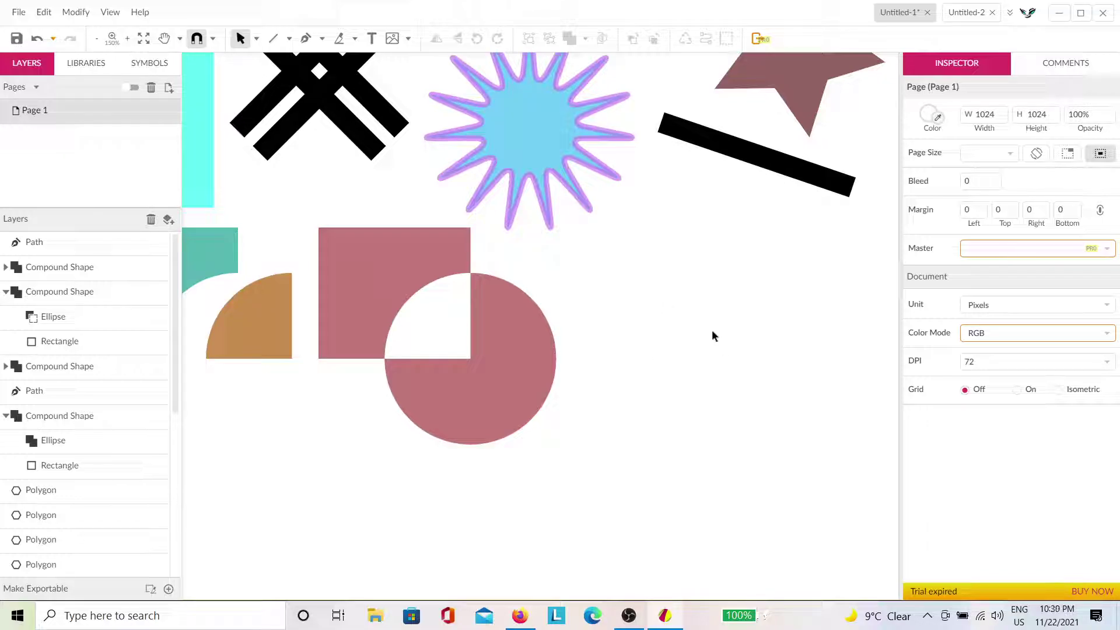
Draw a closed triangle about 115 by 105 px with the Pen tool beside the rose circle.
click(306, 41)
scroll(344, 106, up, 2)
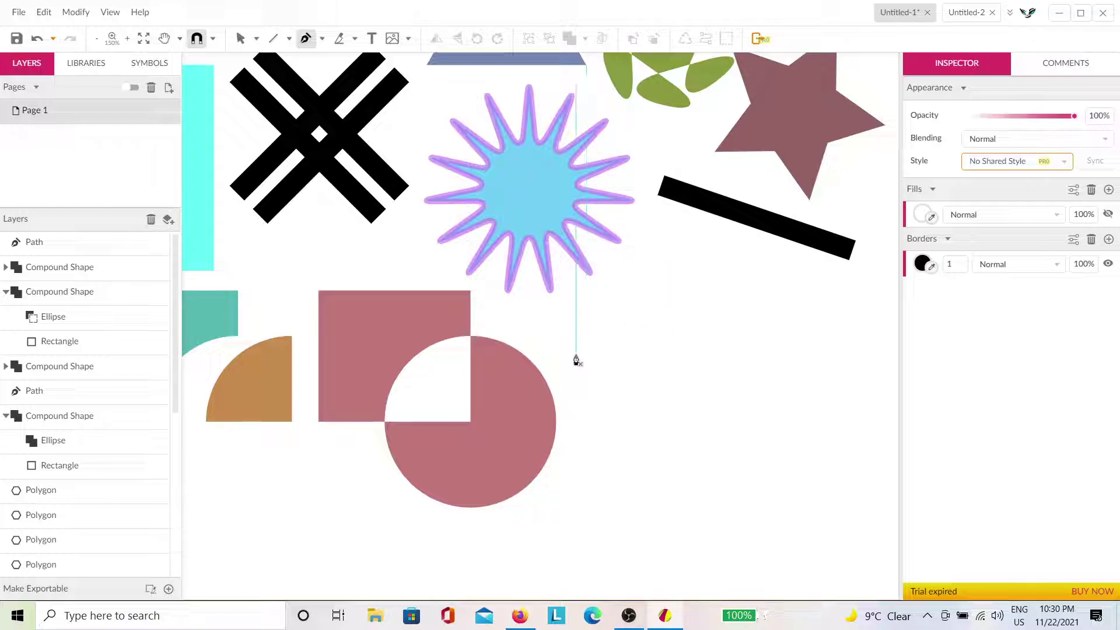
click(560, 338)
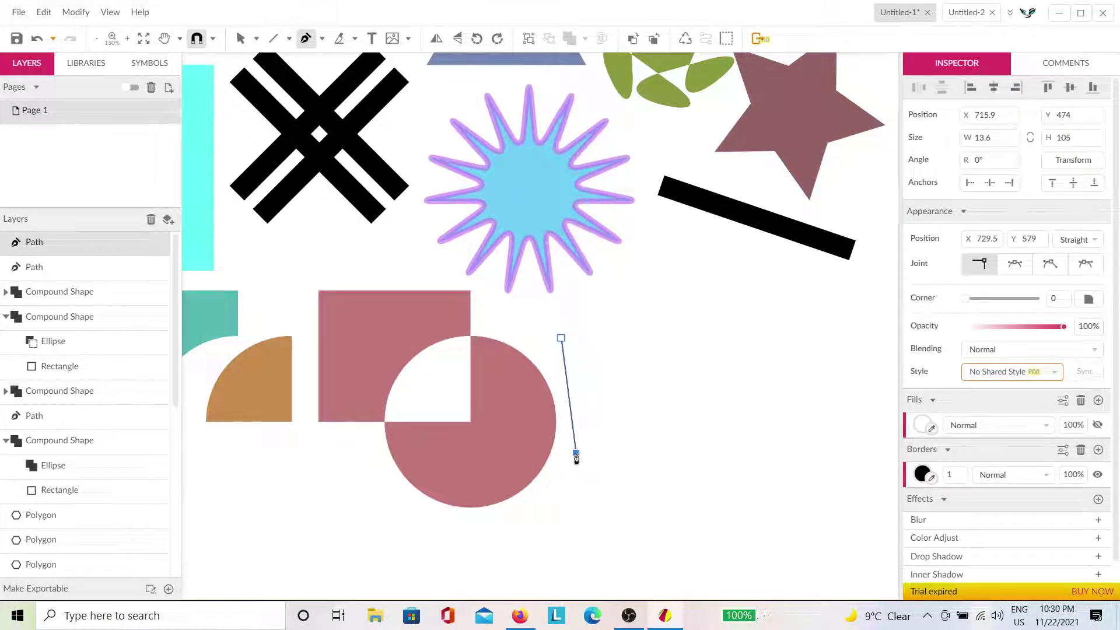
click(576, 453)
click(688, 453)
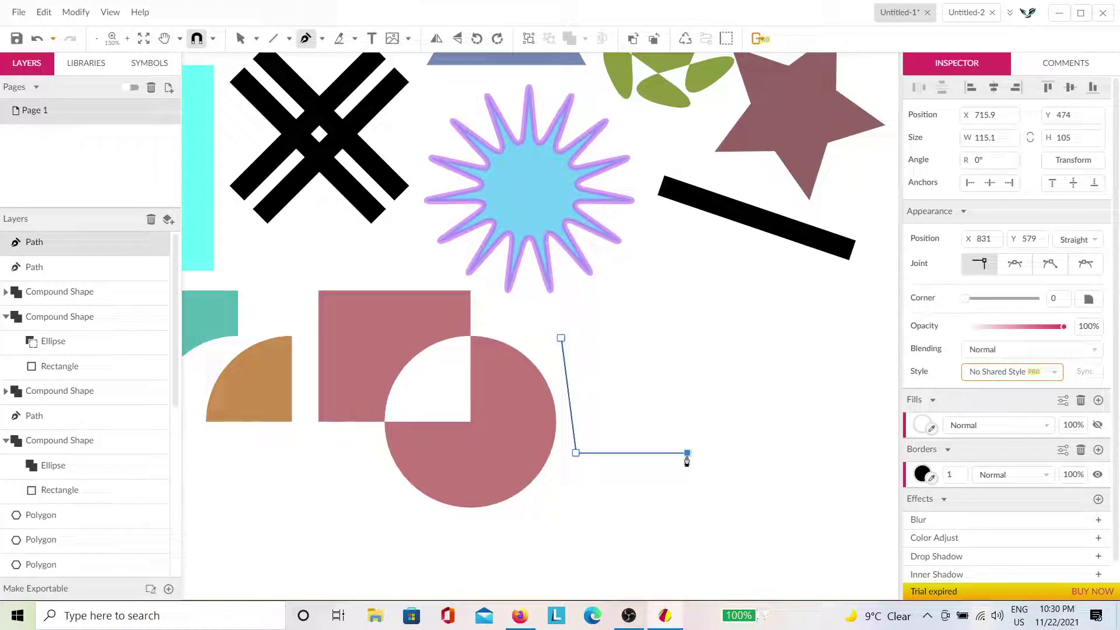
click(561, 345)
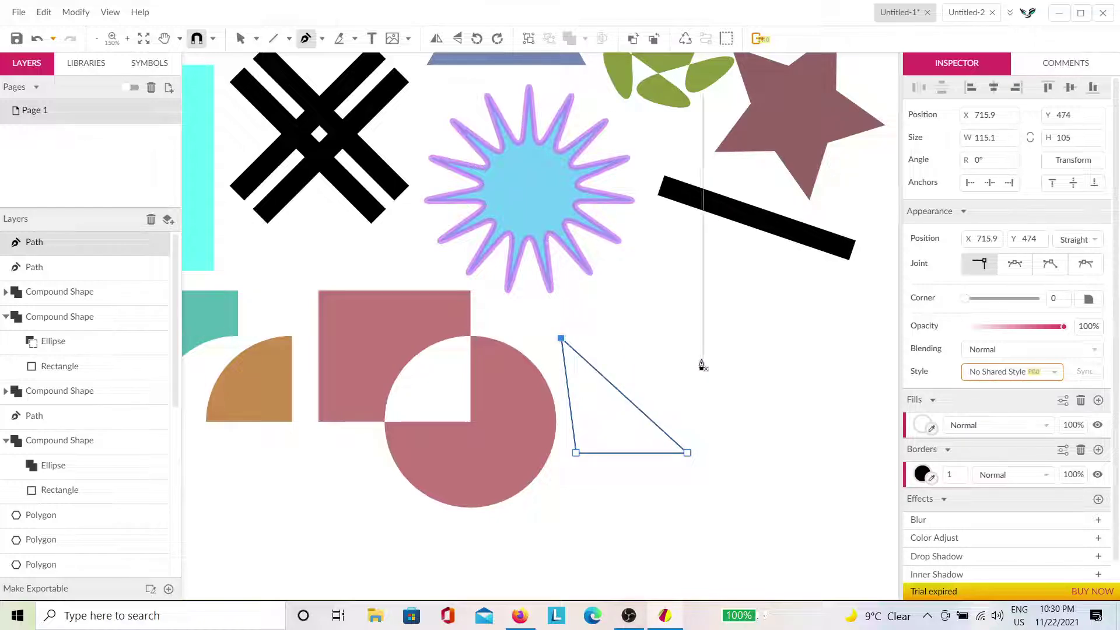
Draw a second, smaller closed triangle about 46 by 79 px with the Pen tool above the first one.
click(614, 326)
click(646, 266)
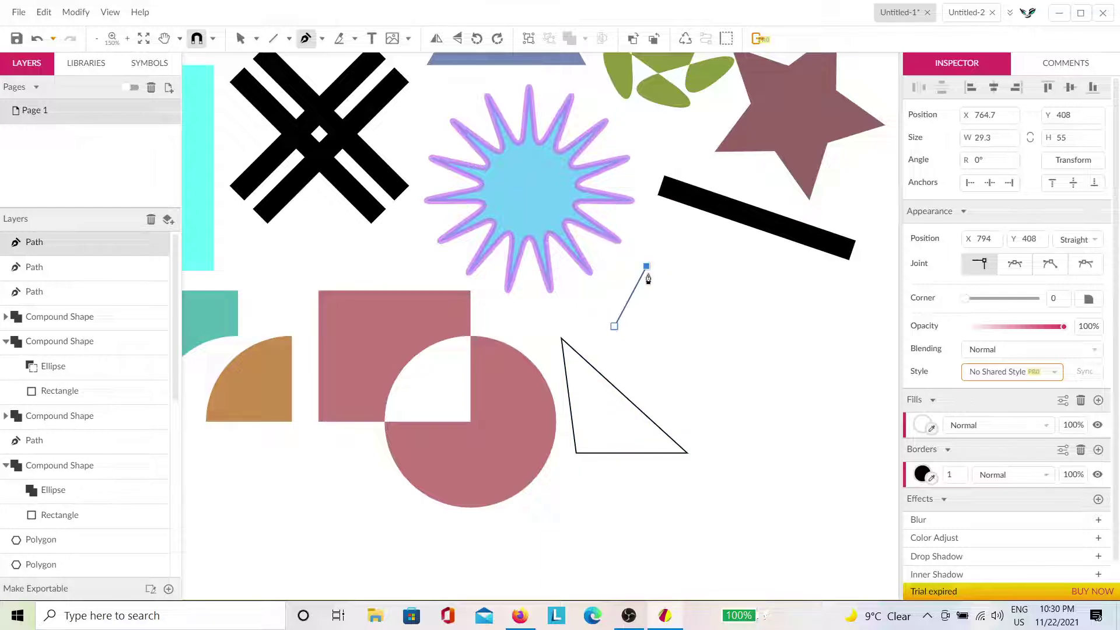
click(665, 352)
click(616, 328)
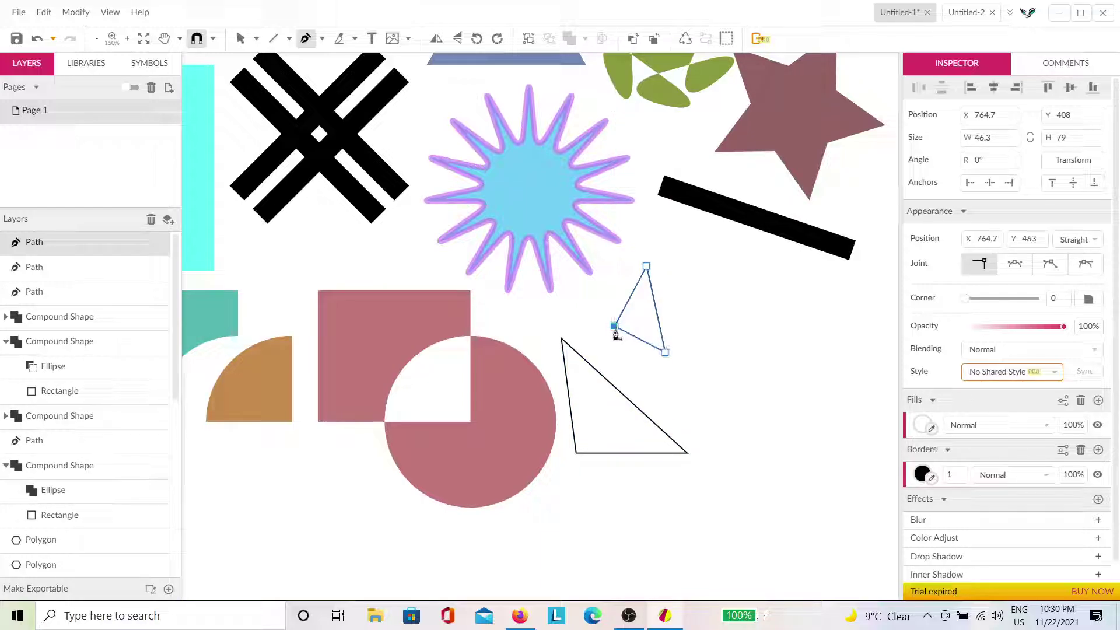
key(Escape)
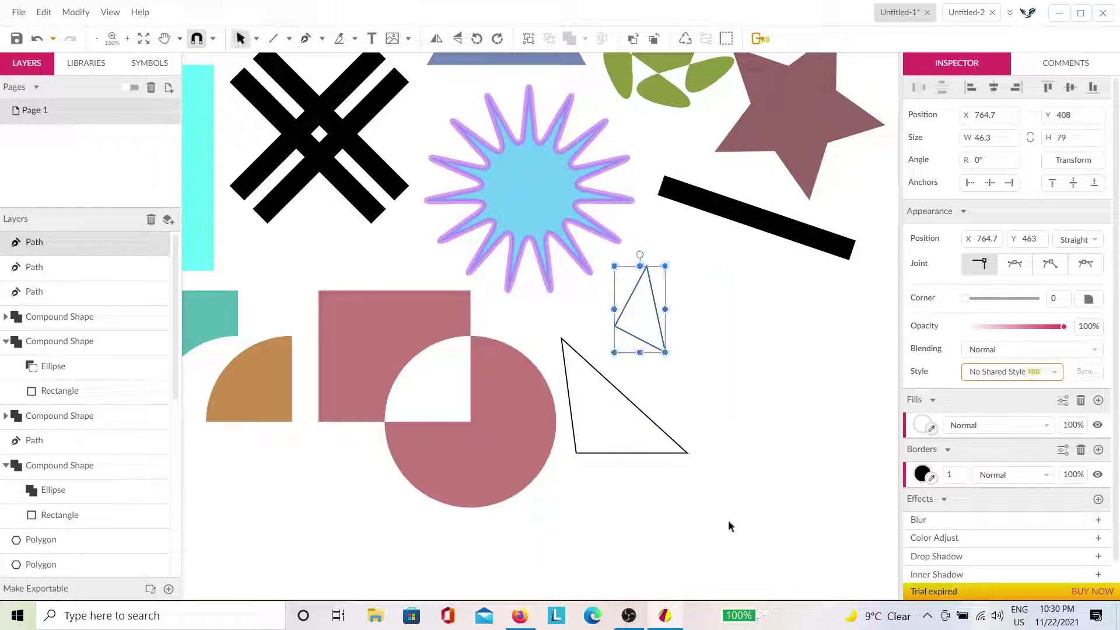
Fill both pen-drawn triangles together with the dusty red #A87171.
click(712, 523)
drag(712, 523, 636, 321)
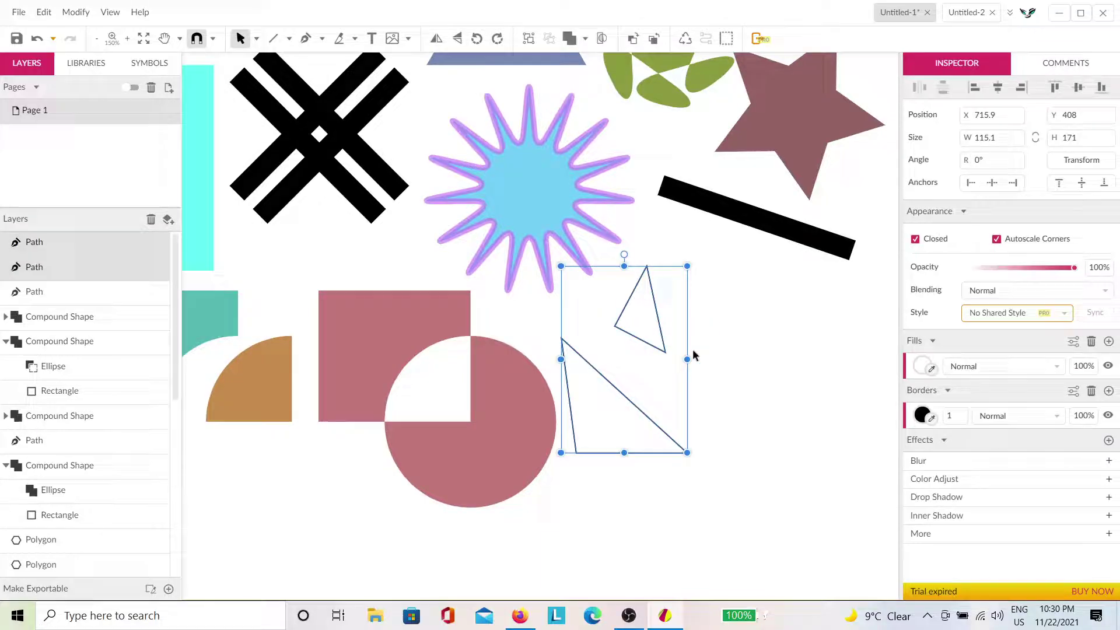
click(933, 367)
click(975, 133)
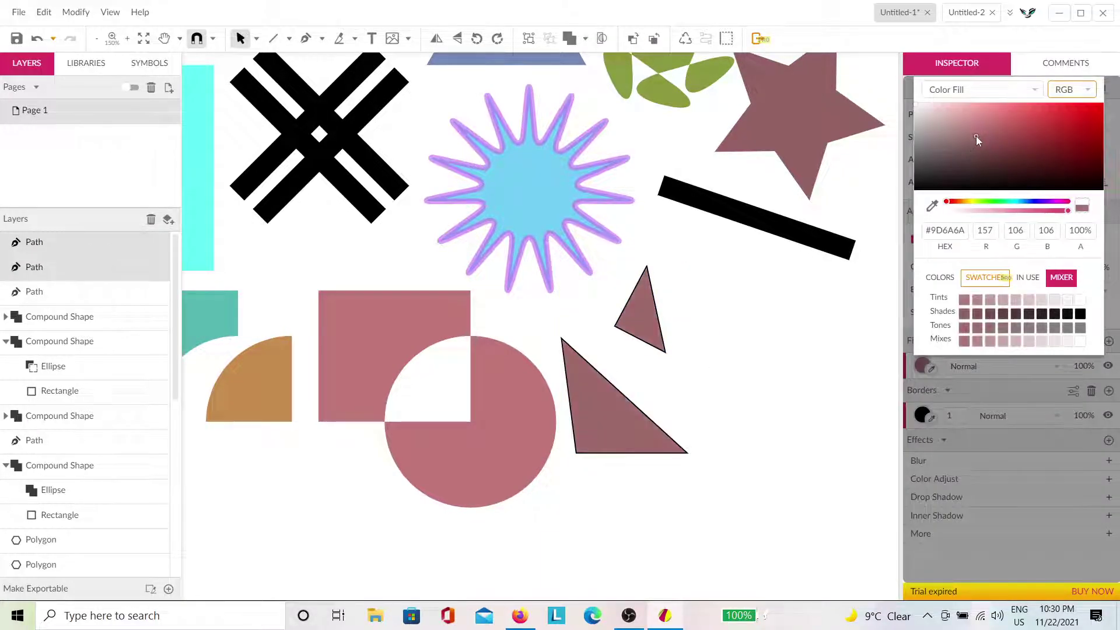
Inspect the polygon properties of the blue triangle above the starburst for comparison.
scroll(539, 215, up, 3)
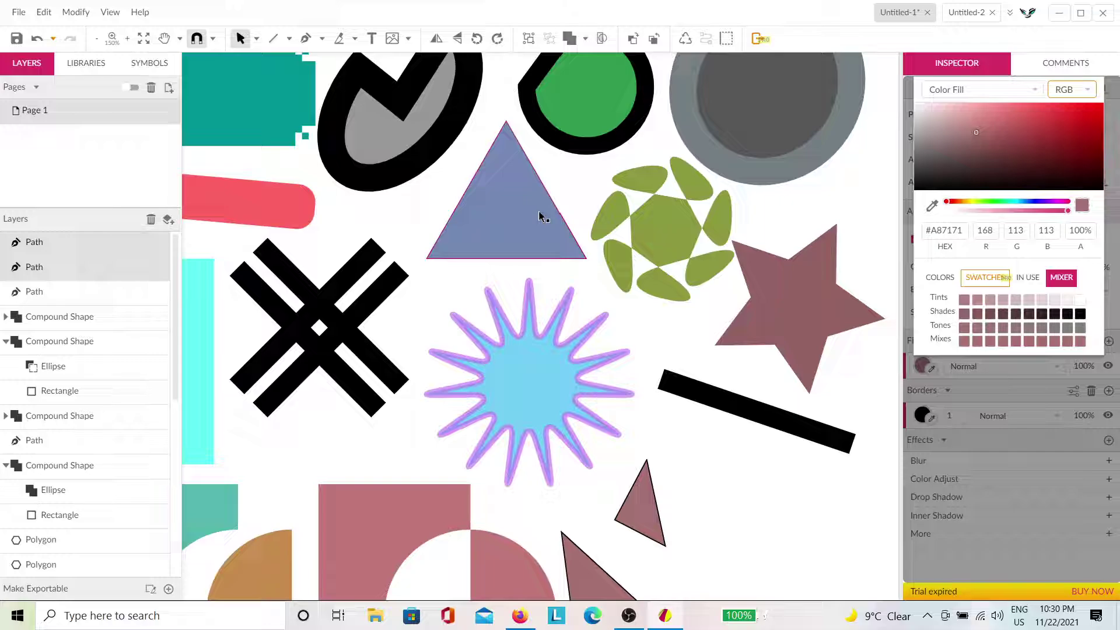
click(541, 217)
click(540, 218)
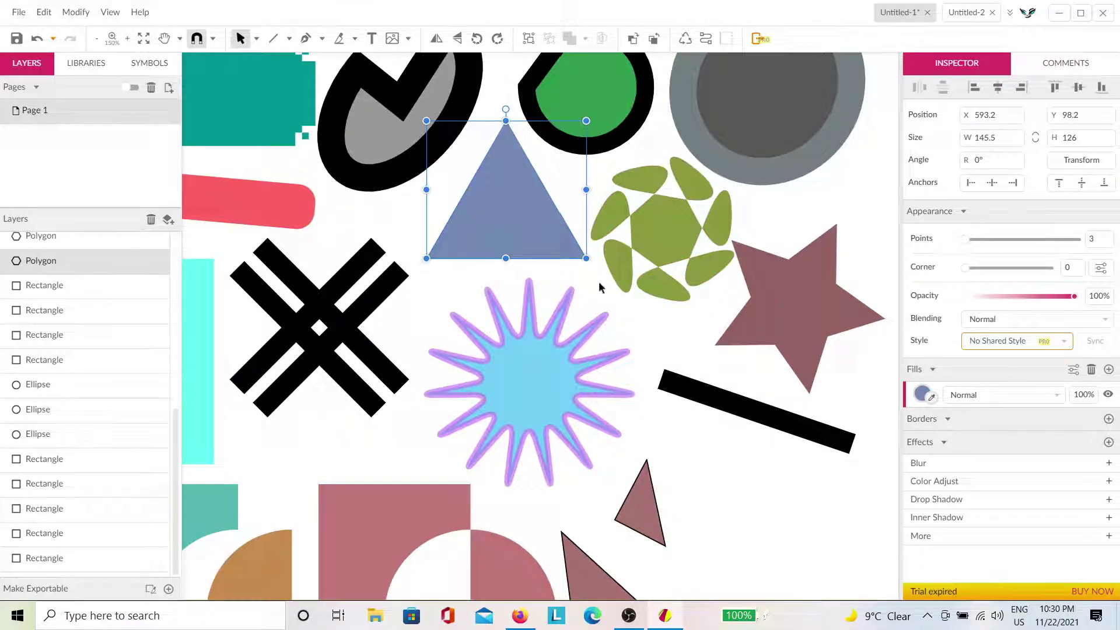
scroll(607, 326, down, 3)
Change the fill of the small pen-drawn triangle to light pink.
click(664, 342)
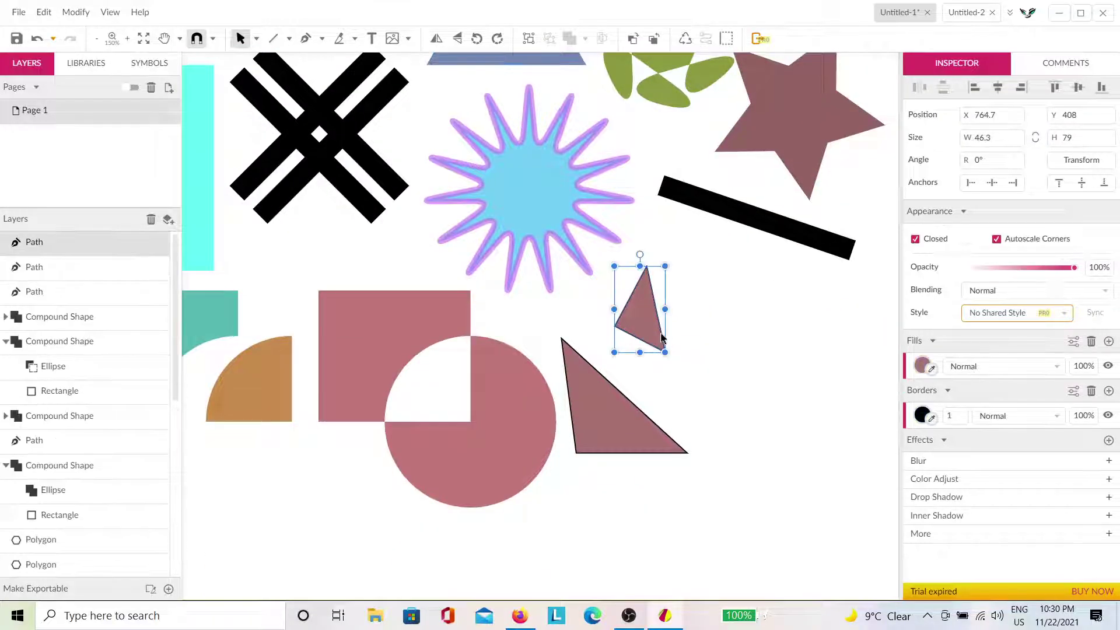
click(921, 365)
drag(975, 159, 953, 120)
Change the fill of the larger pen-drawn triangle to purple #9871A8.
click(635, 434)
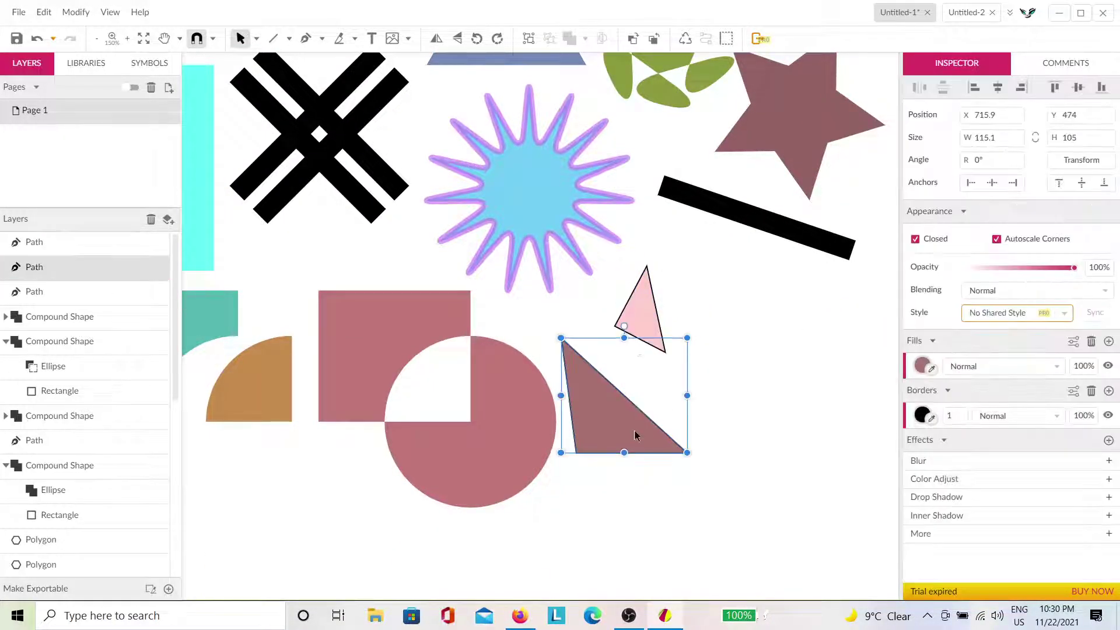
click(921, 365)
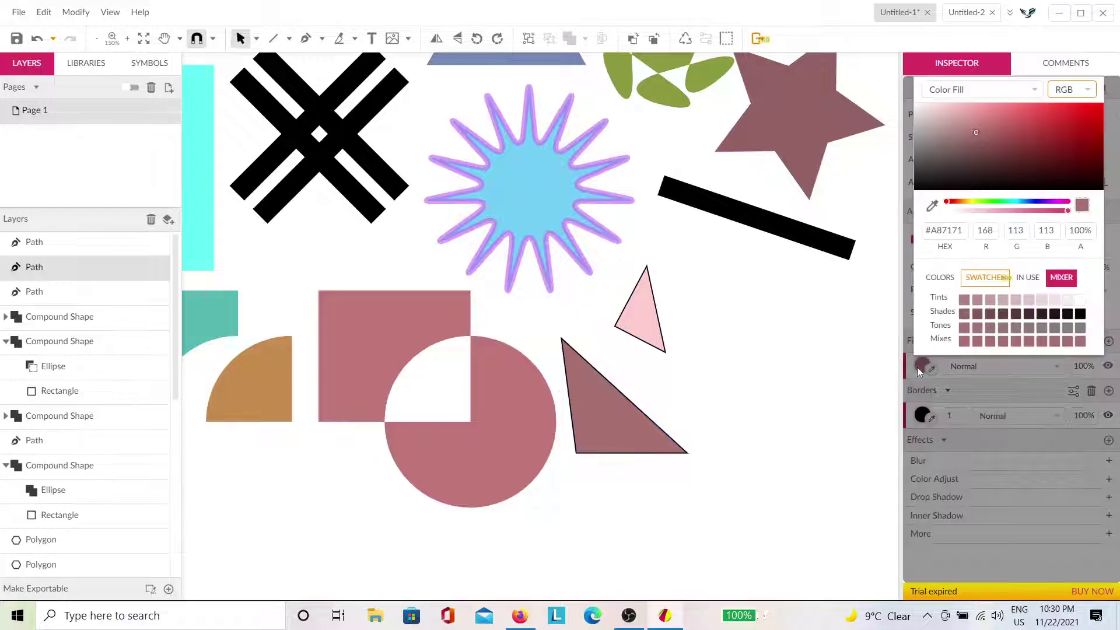
click(1002, 202)
click(1041, 202)
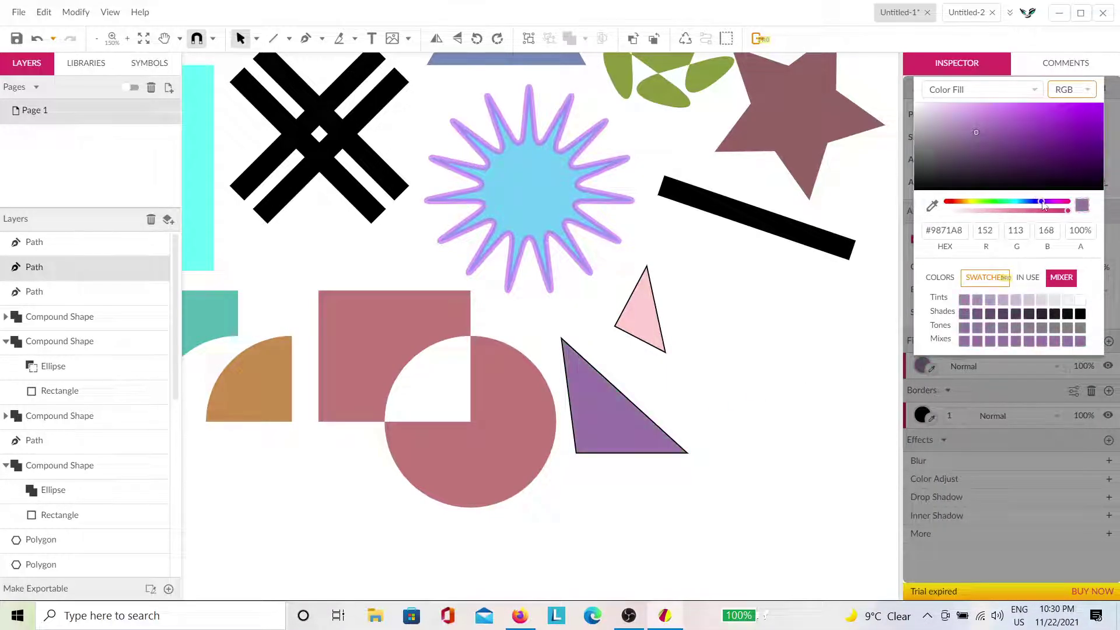
click(801, 367)
Draw a closed four-point notched shape about 66 by 116 px with the Pen tool beside the pink triangle.
mouse_move(718, 480)
mouse_down()
mouse_move(641, 485)
mouse_move(564, 451)
mouse_up()
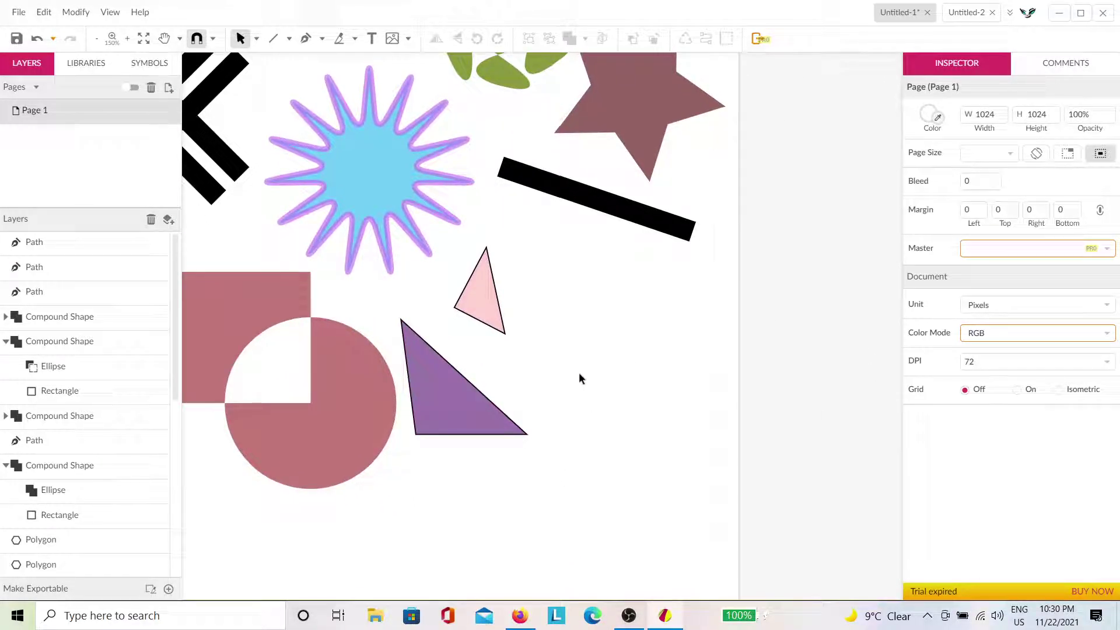
click(306, 39)
scroll(382, 200, up, 1)
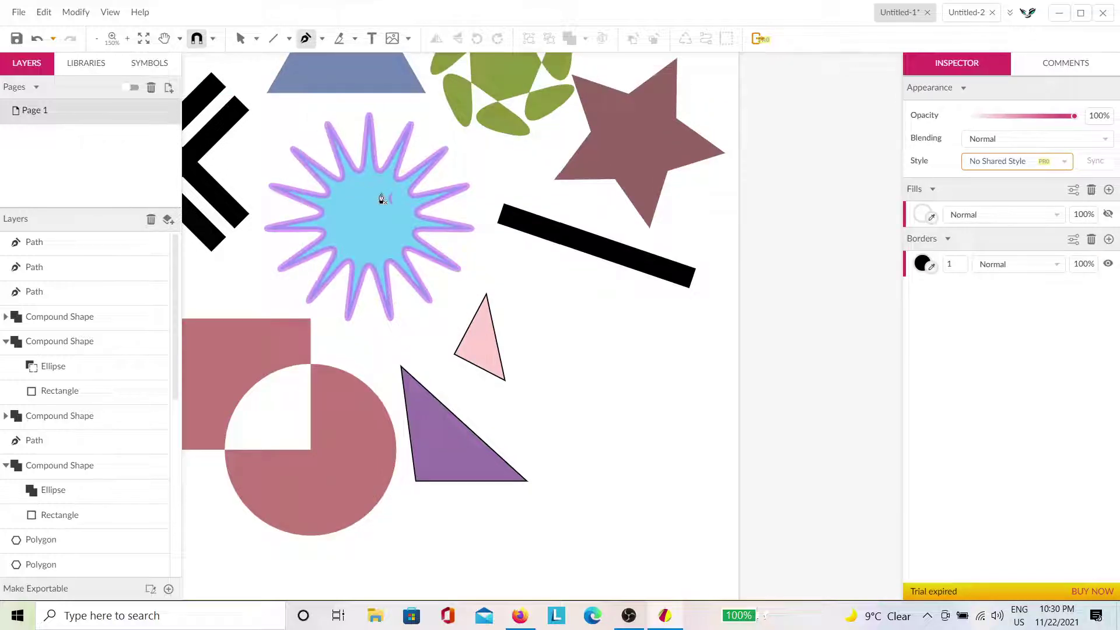
click(511, 310)
click(526, 437)
click(583, 325)
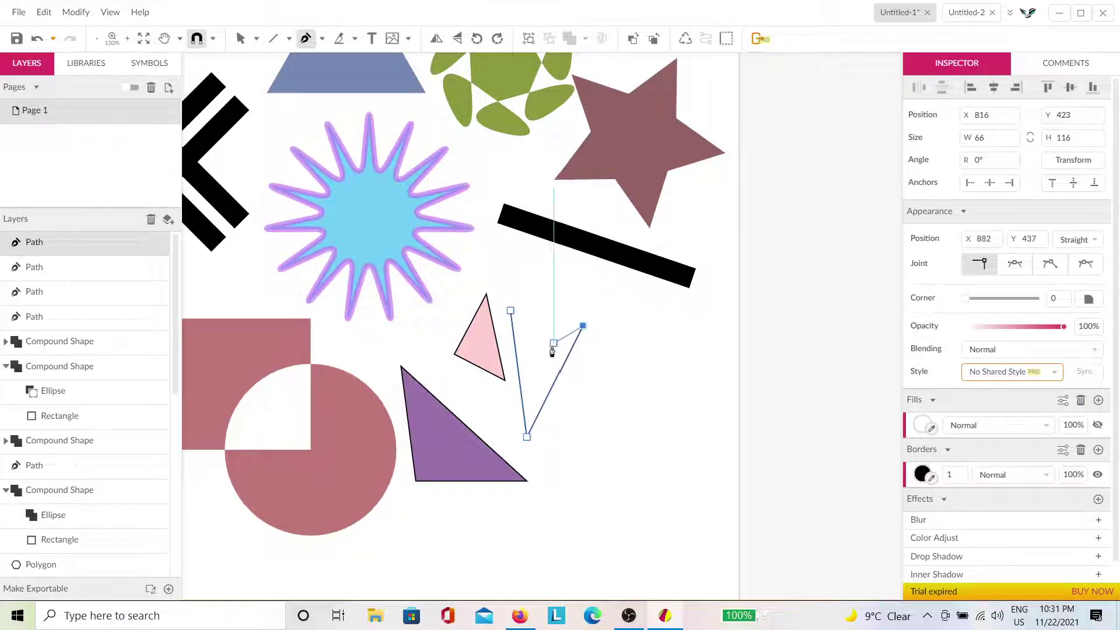
click(538, 360)
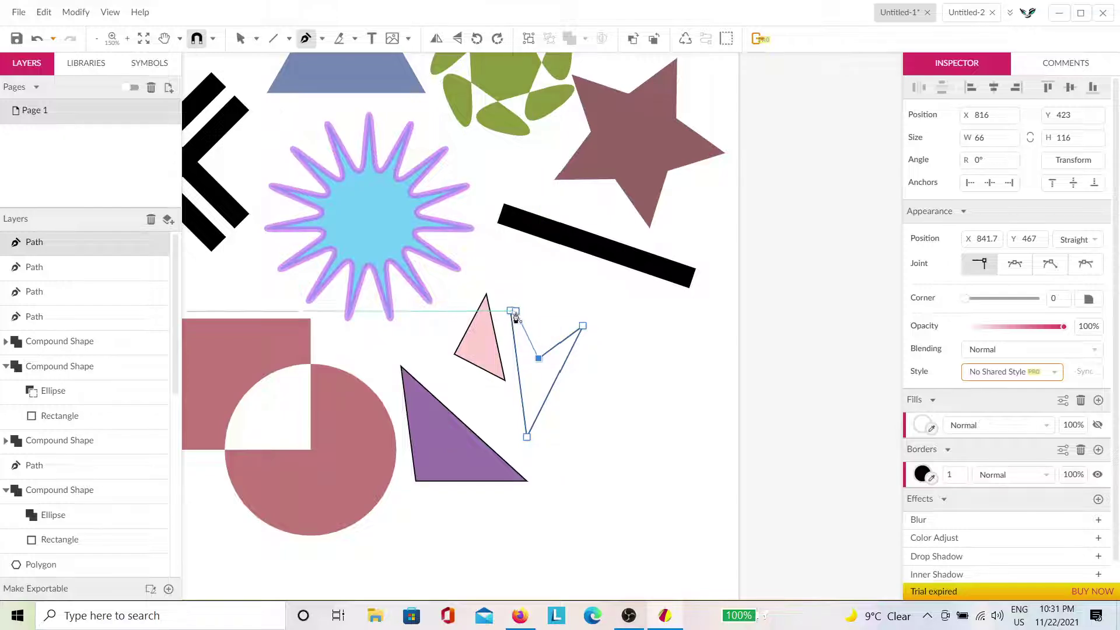
click(510, 311)
Fill the notched pen-drawn shape with green #549566 and deselect it.
click(921, 426)
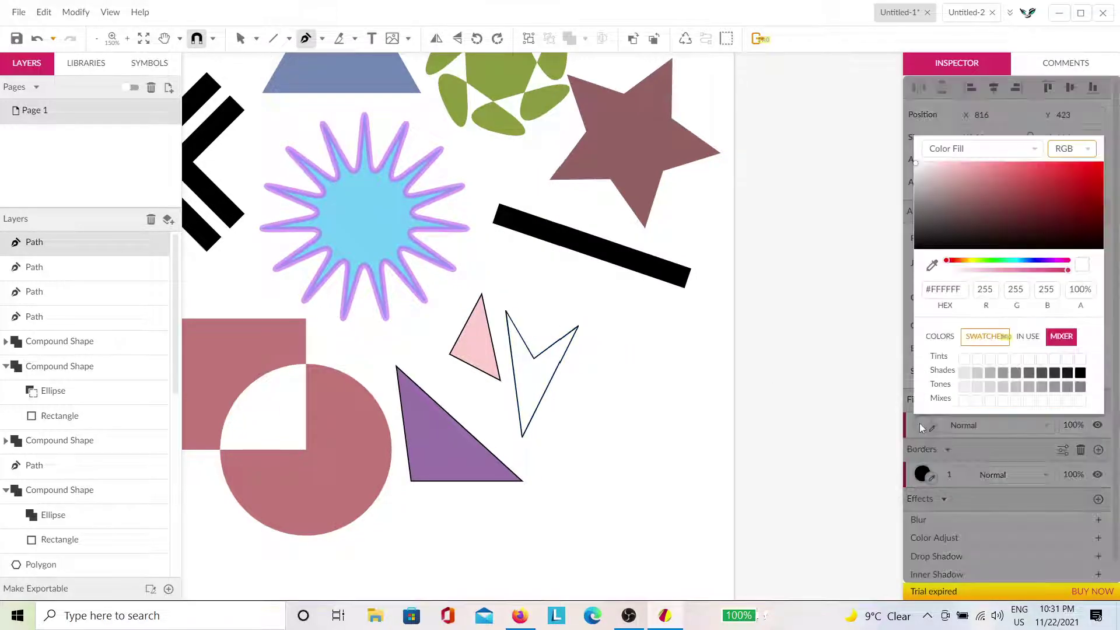
click(997, 197)
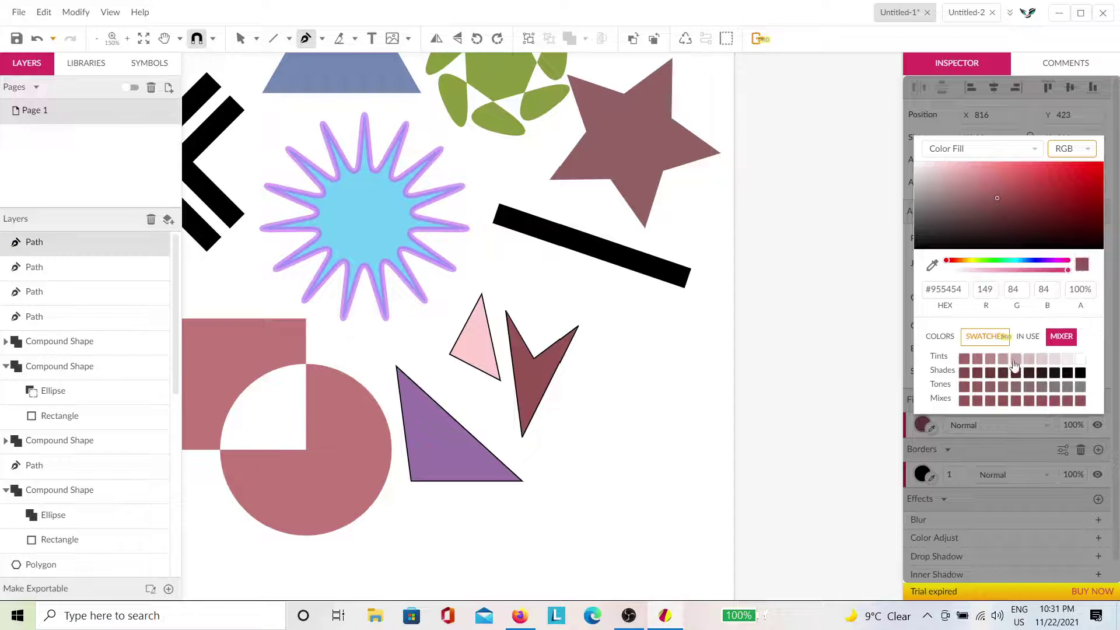
click(994, 261)
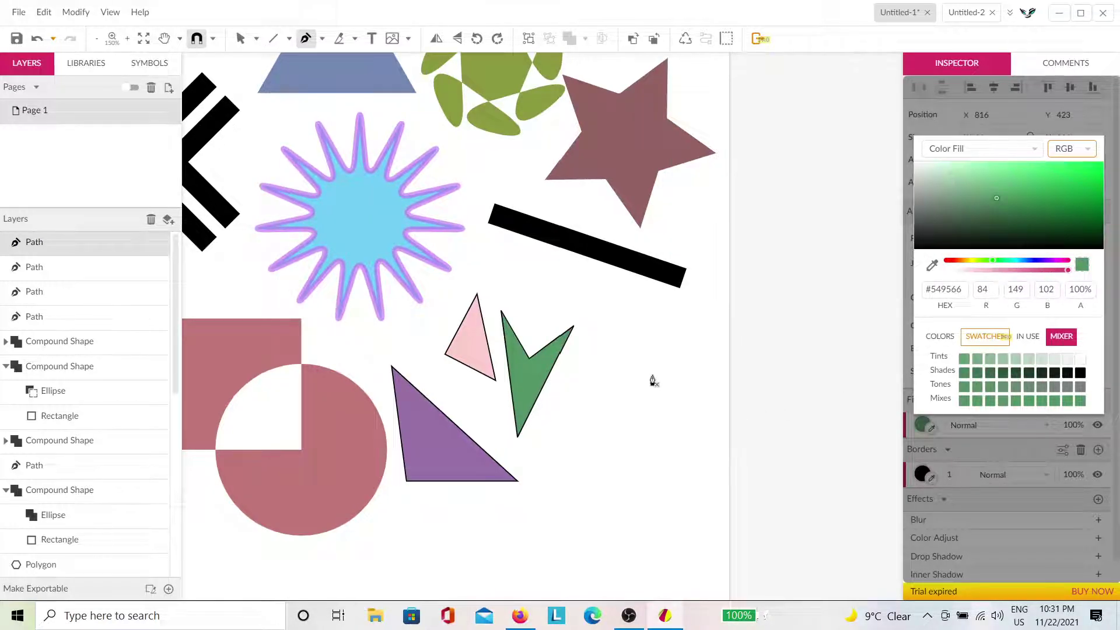
click(239, 39)
click(652, 424)
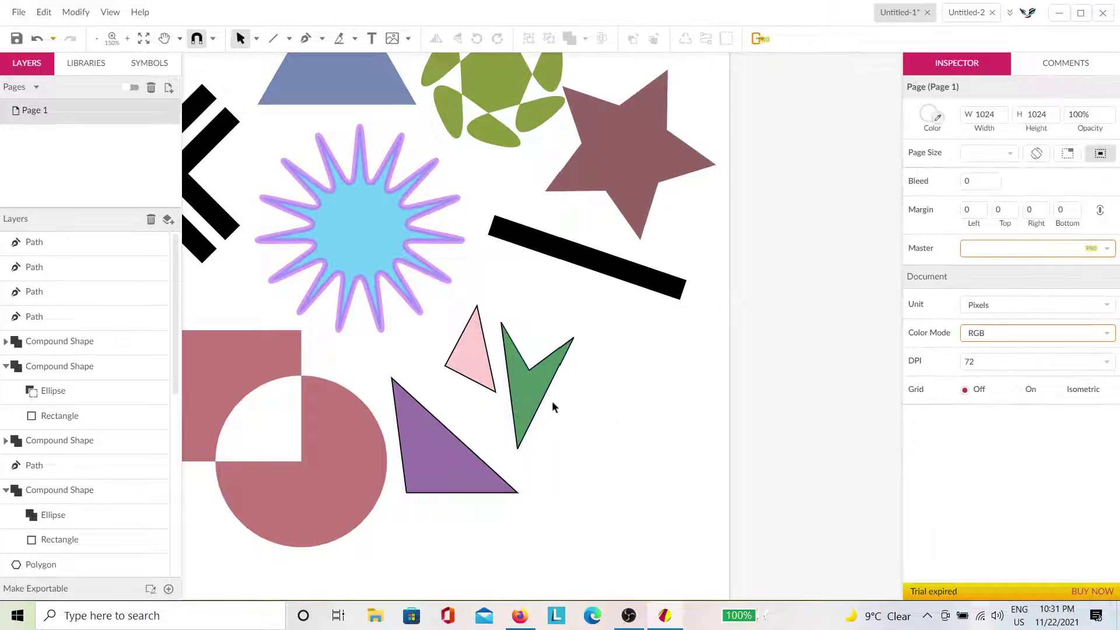
Move the green notched shape about 81 px left so it overlaps the pink and purple triangles.
click(537, 403)
drag(525, 441, 439, 454)
click(500, 446)
Lower the green notched shape's opacity to 58% so the overlapped triangles show through, and deselect it.
scroll(500, 447, up, 5)
scroll(500, 447, left, 5)
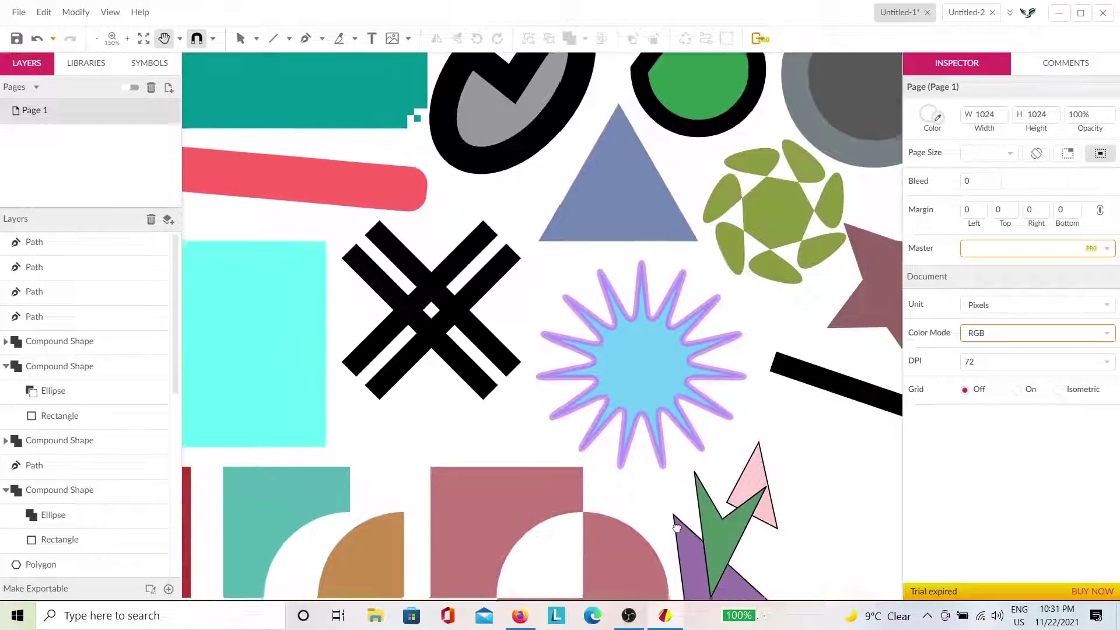
scroll(770, 365, down, 3)
scroll(770, 365, right, 2)
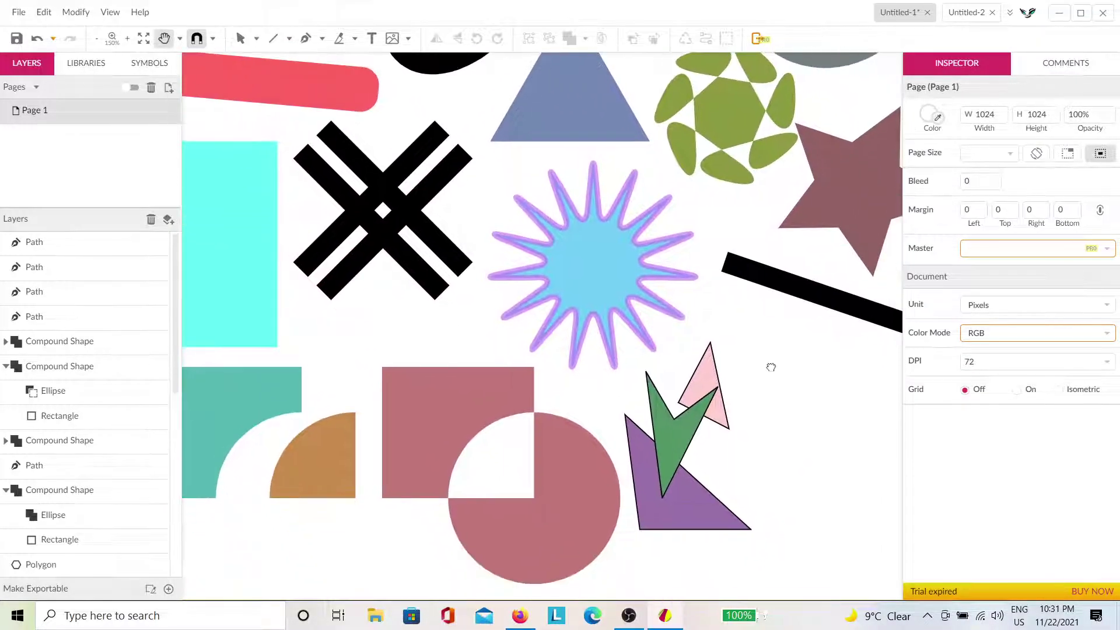
click(687, 430)
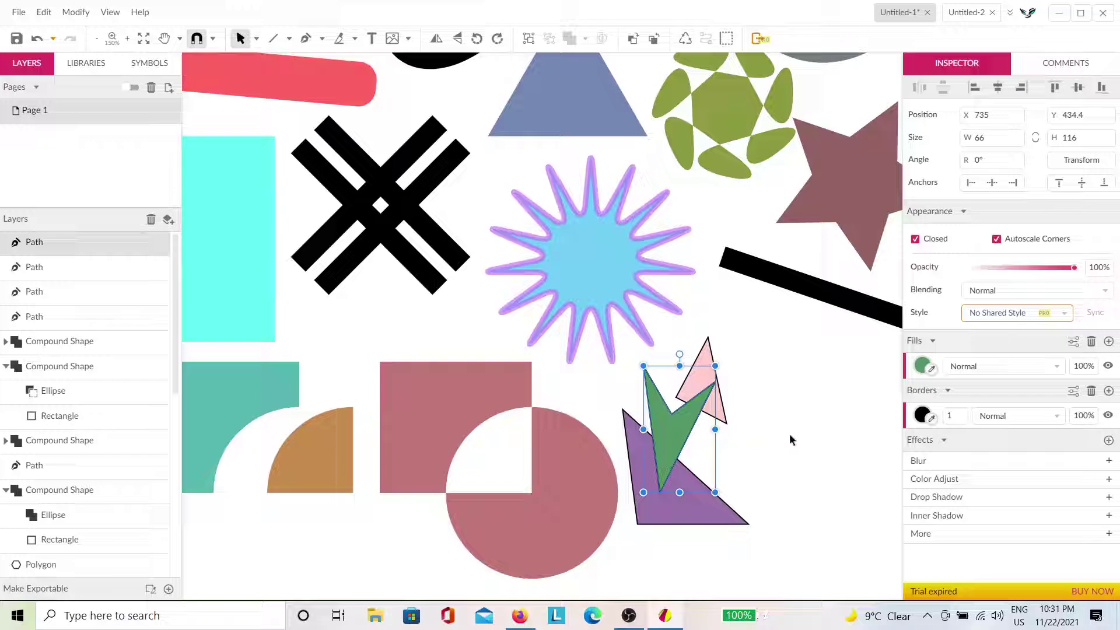
click(1030, 269)
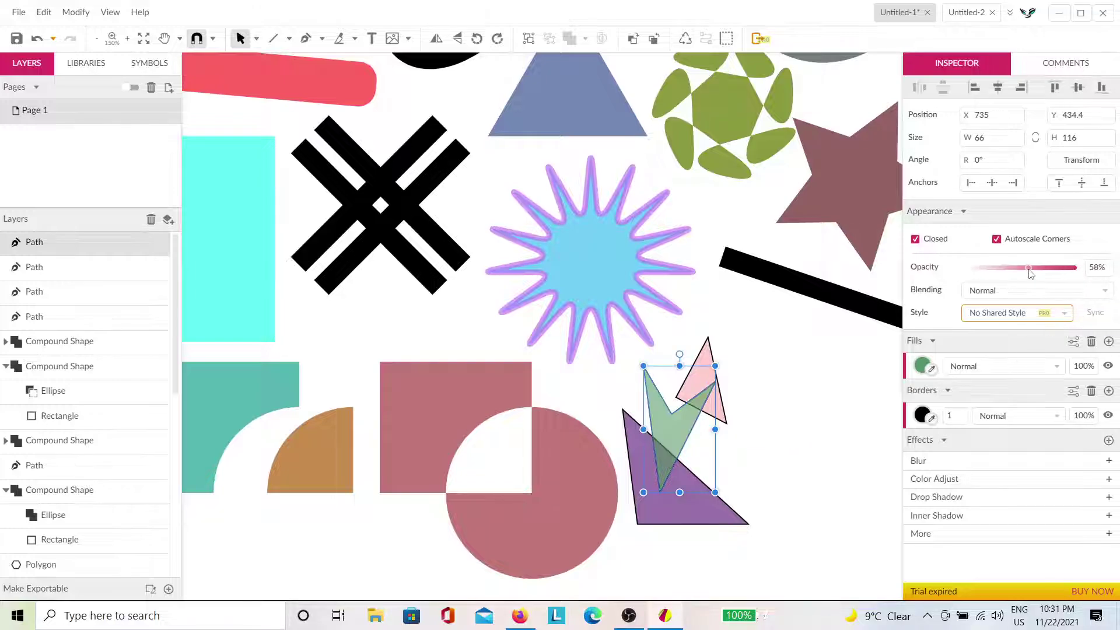
click(791, 397)
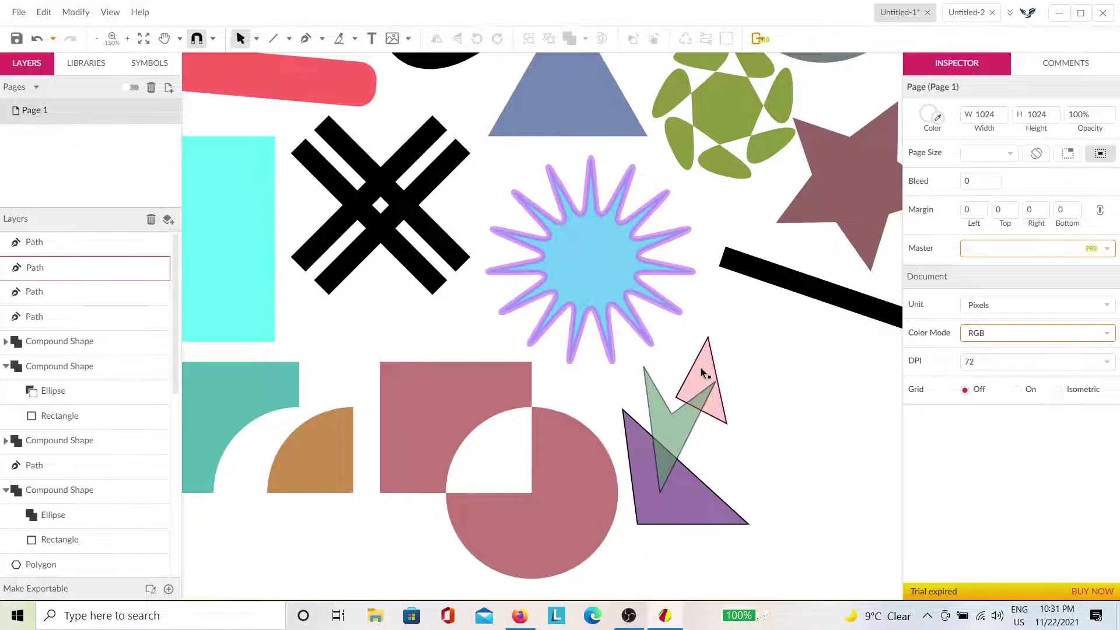
Move the maroon five-pointed star about 12 px right and 7 px up.
drag(796, 407, 680, 394)
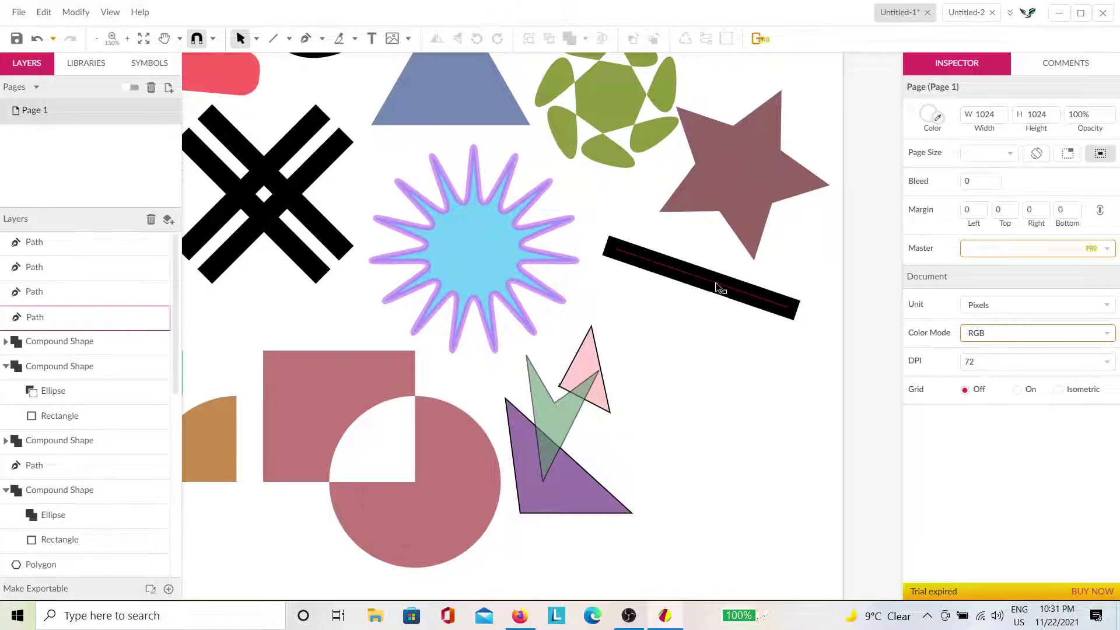
click(738, 178)
scroll(718, 379, up, 3)
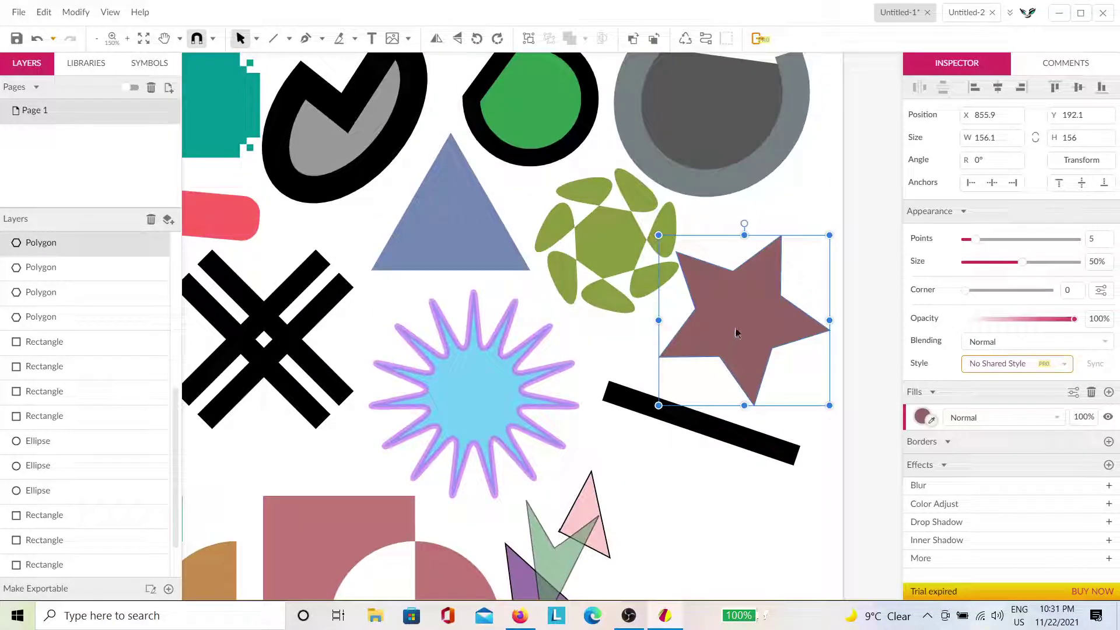
drag(736, 333, 774, 322)
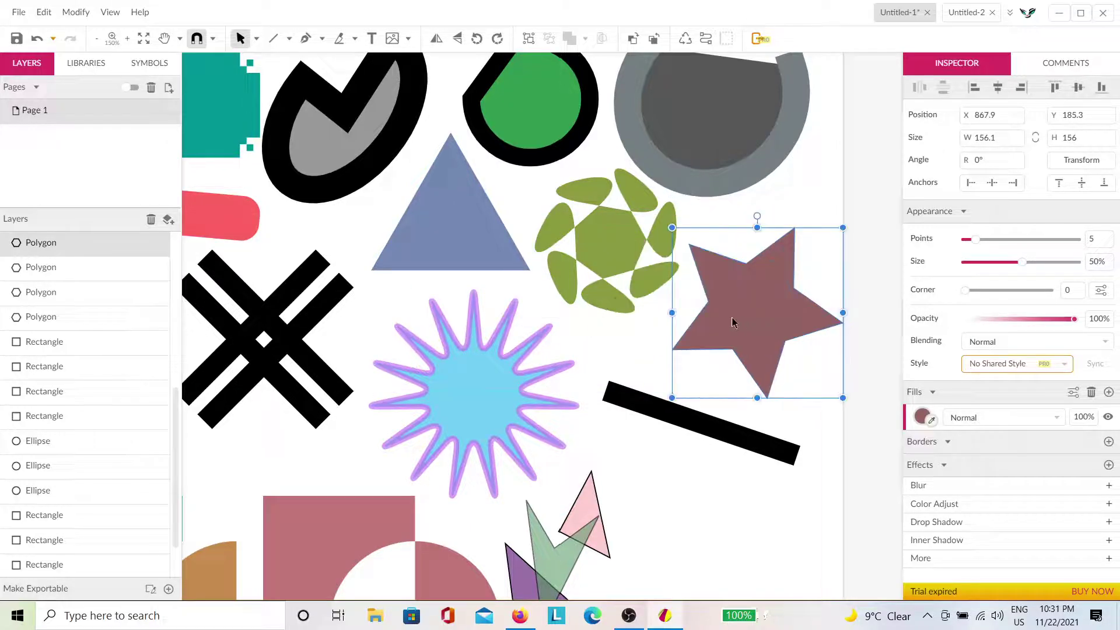
Move the open grey ellipse down and left over the olive flower shape, bring it to the front and deselect it.
scroll(645, 321, up, 2)
click(670, 232)
drag(669, 232, 635, 274)
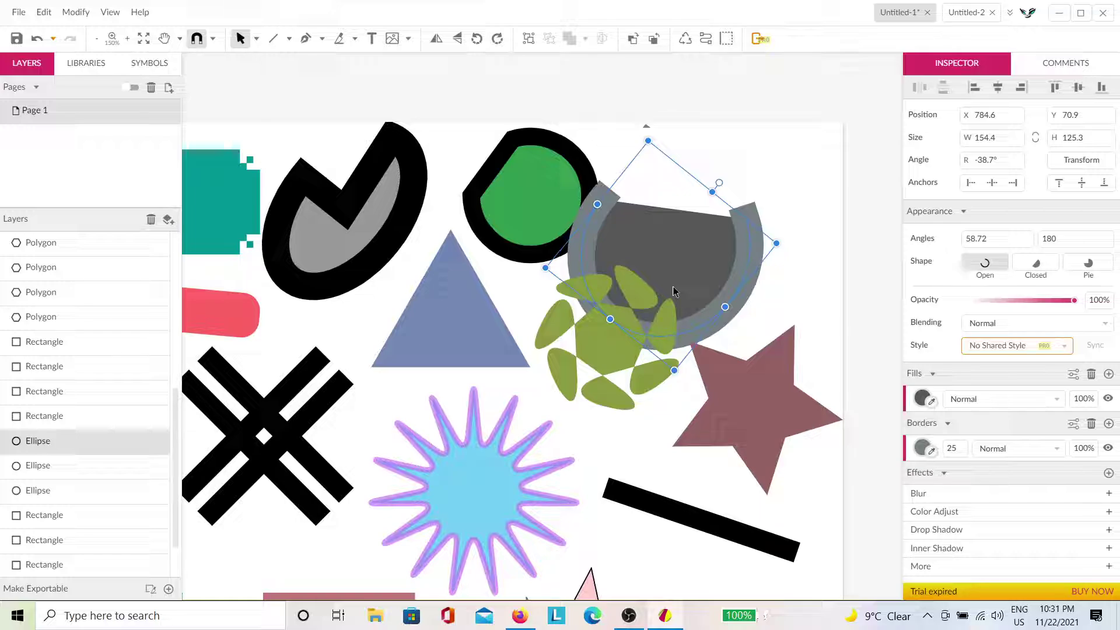
key(ctrl+shift+bracketright)
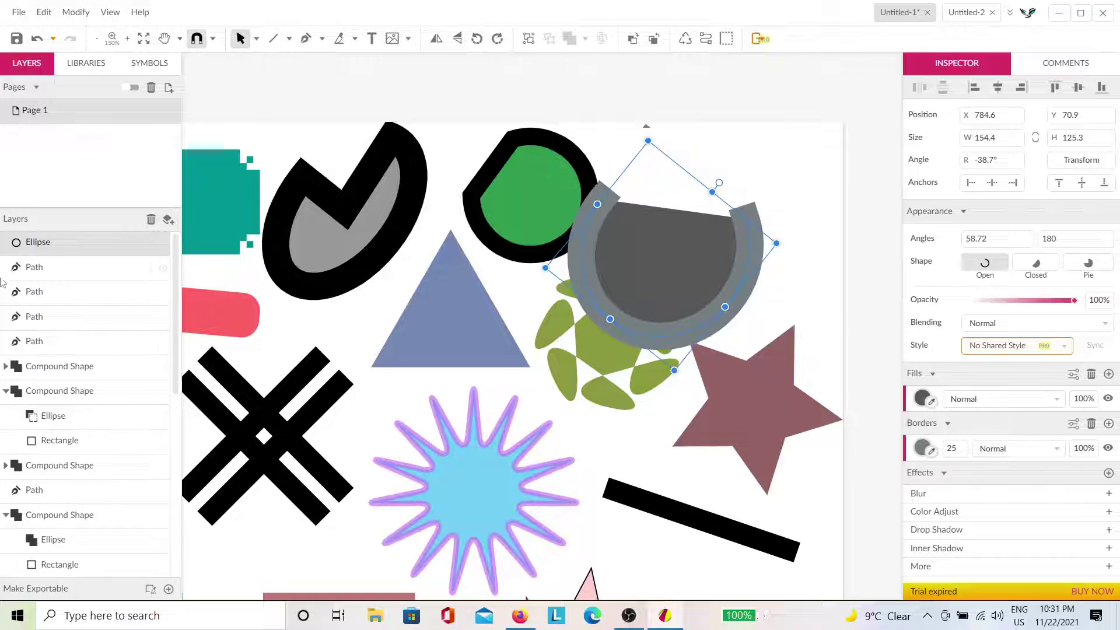
click(707, 205)
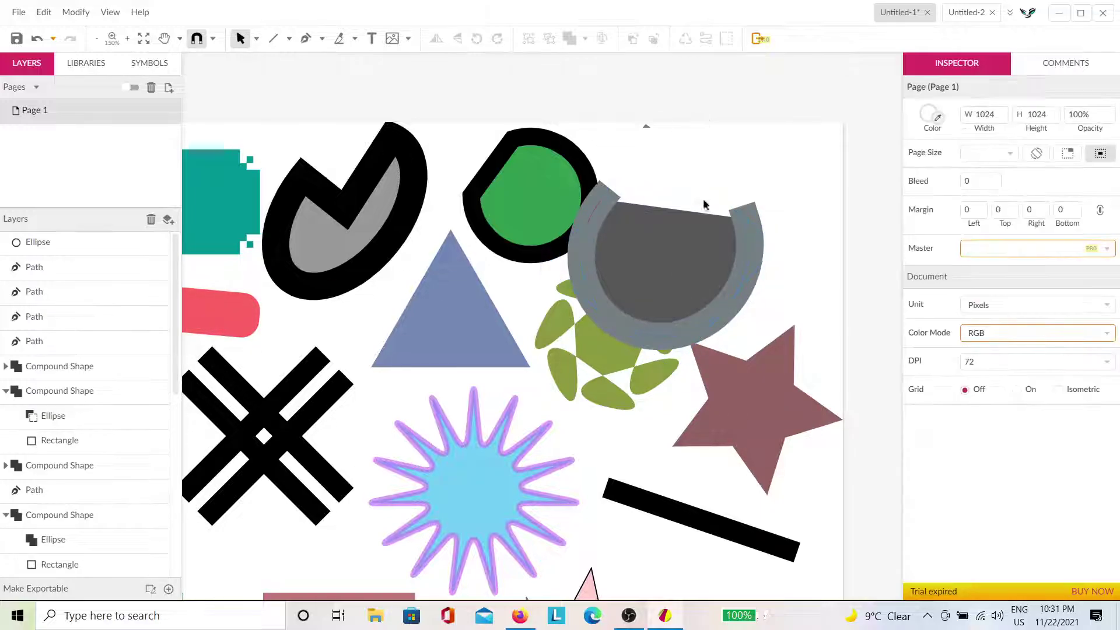
Reduce the alpha of the open grey ellipse's fill color to 66%.
click(742, 234)
click(924, 399)
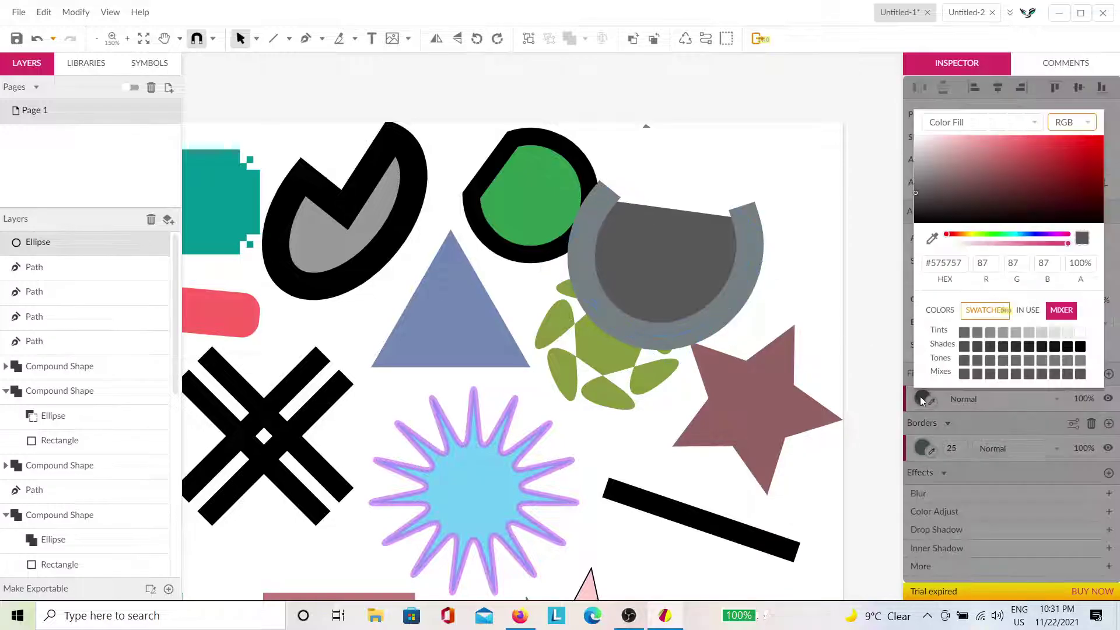
click(1001, 246)
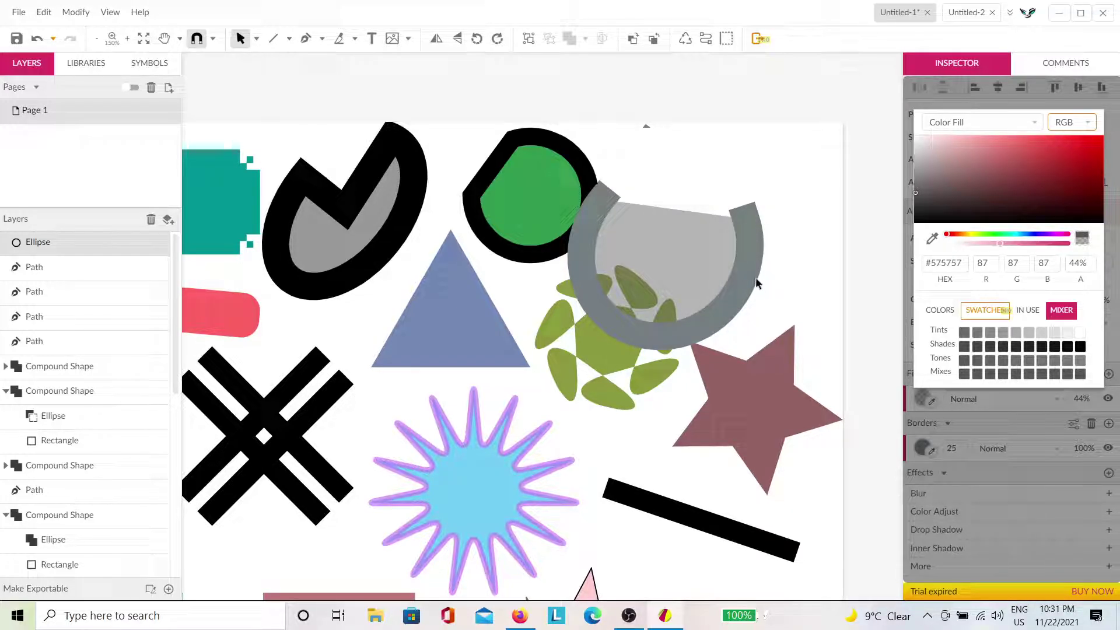
click(1028, 245)
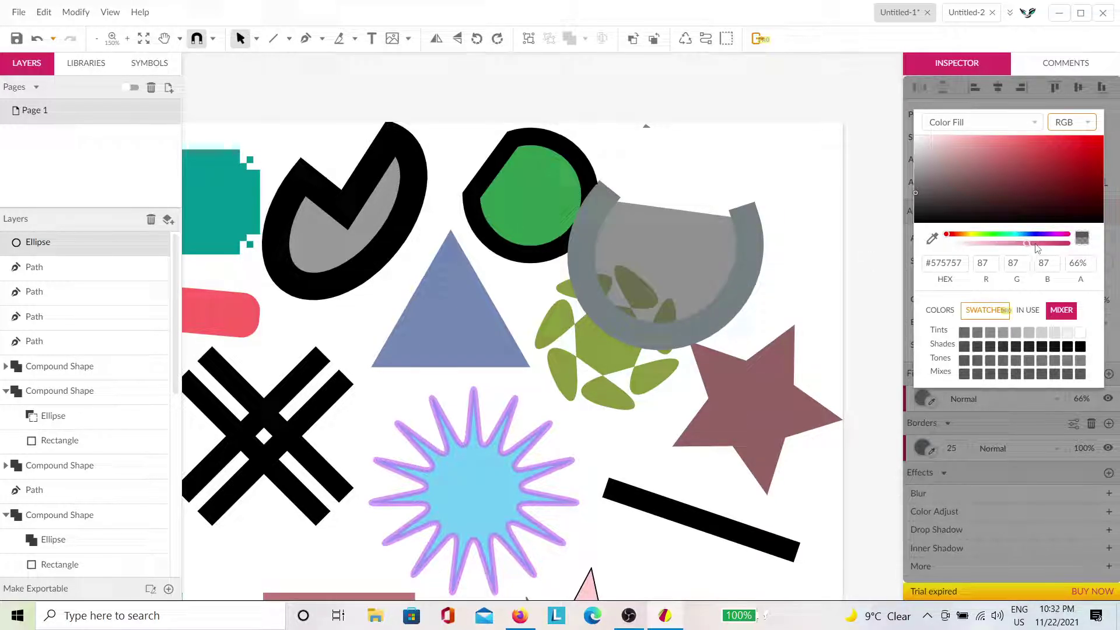
click(842, 292)
Try an overall opacity of 42% on the open grey ellipse and return it to 100%.
click(701, 279)
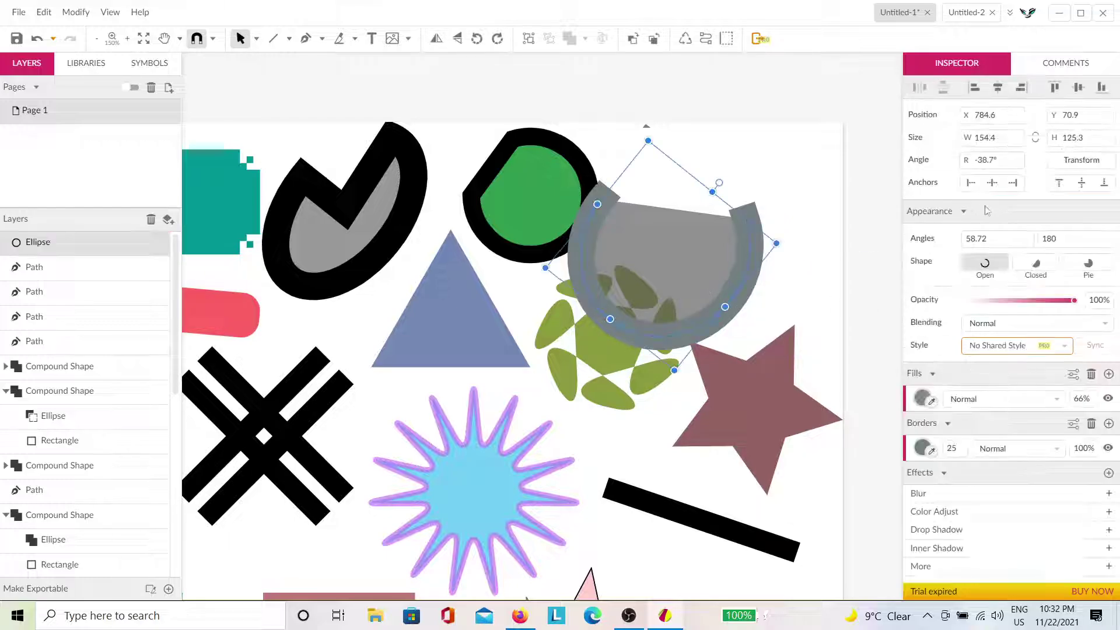
click(1013, 301)
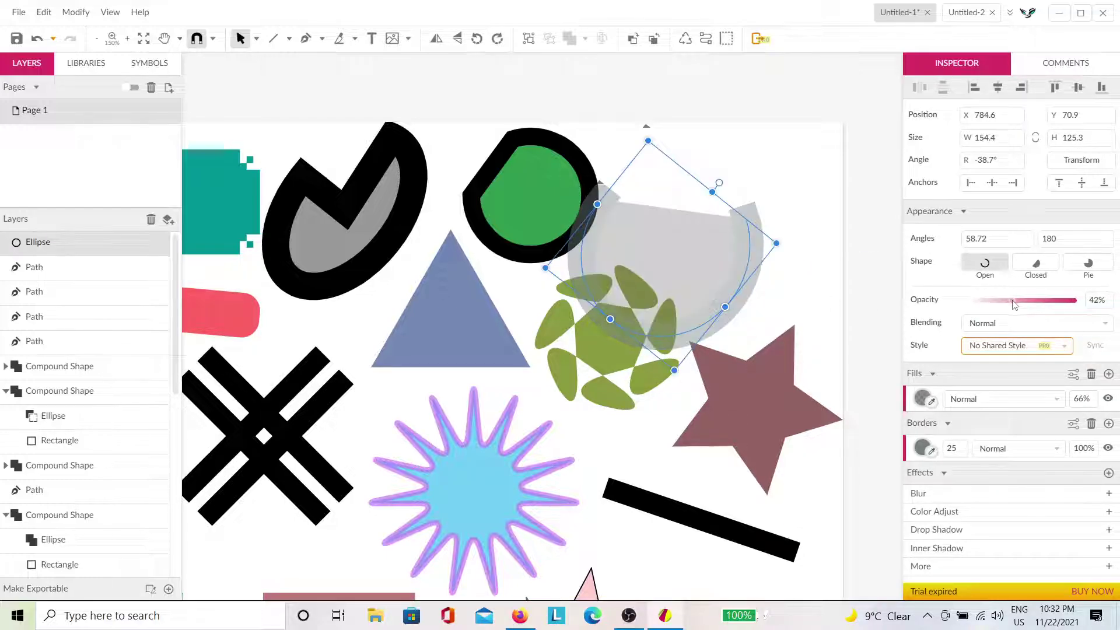
drag(1060, 303, 1081, 301)
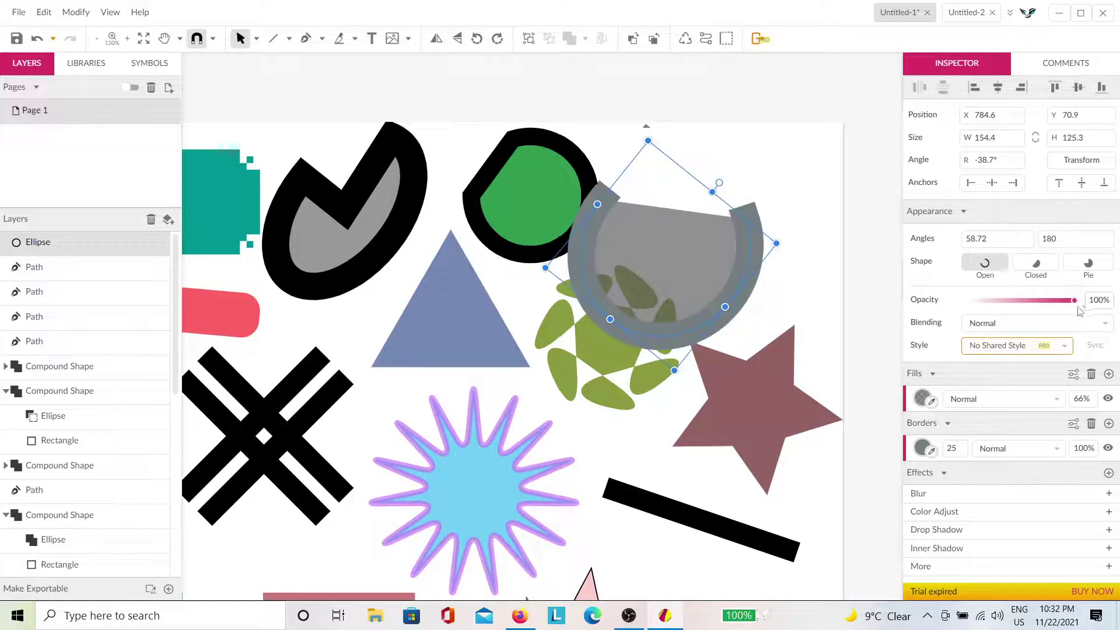
Reduce the alpha of the grey ellipse's border color to 55% and deselect the shape.
click(922, 448)
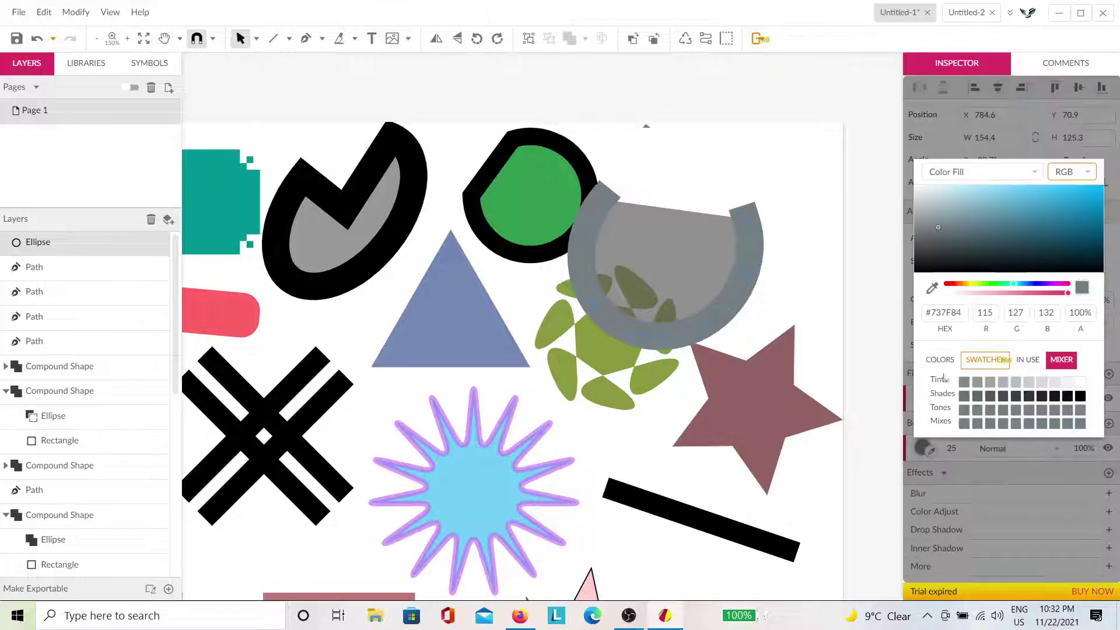
click(988, 294)
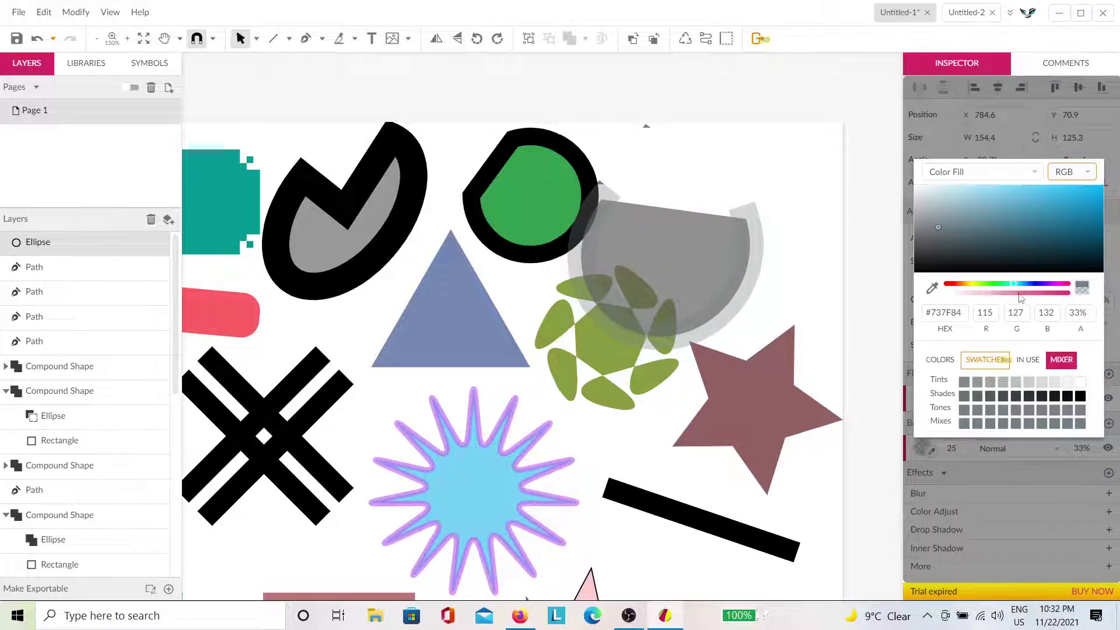
click(1014, 293)
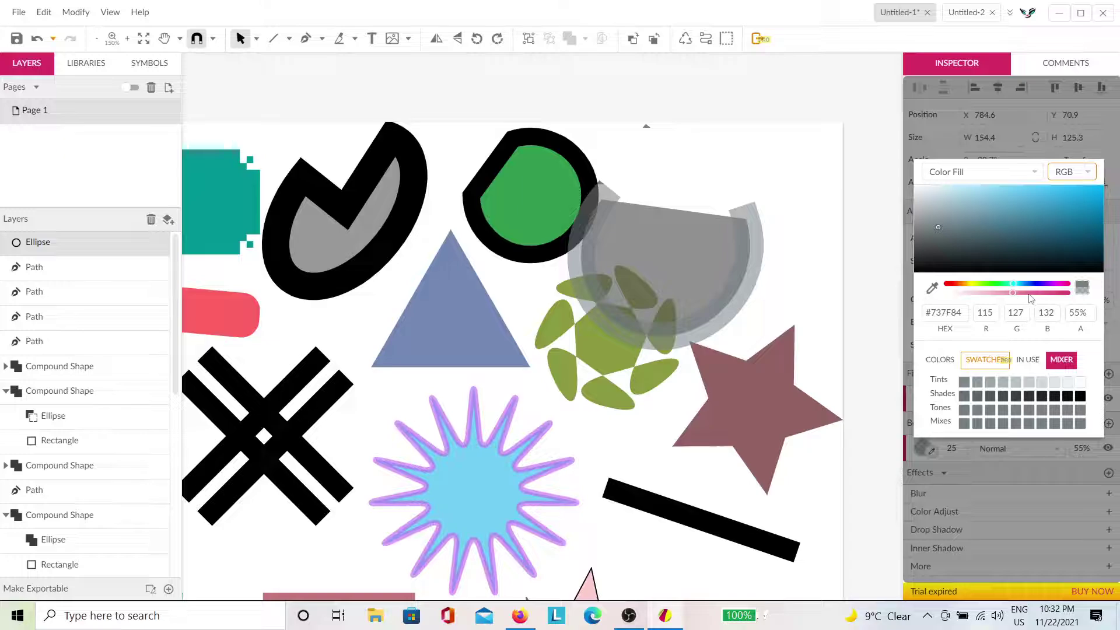
click(864, 273)
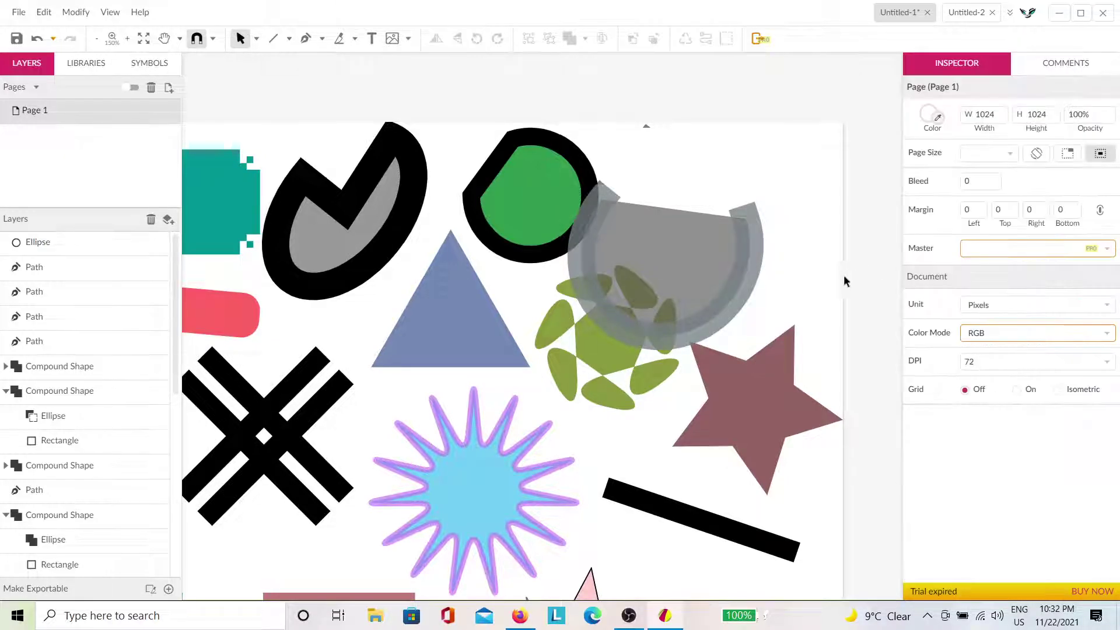
scroll(692, 348, down, 5)
scroll(698, 348, up, 3)
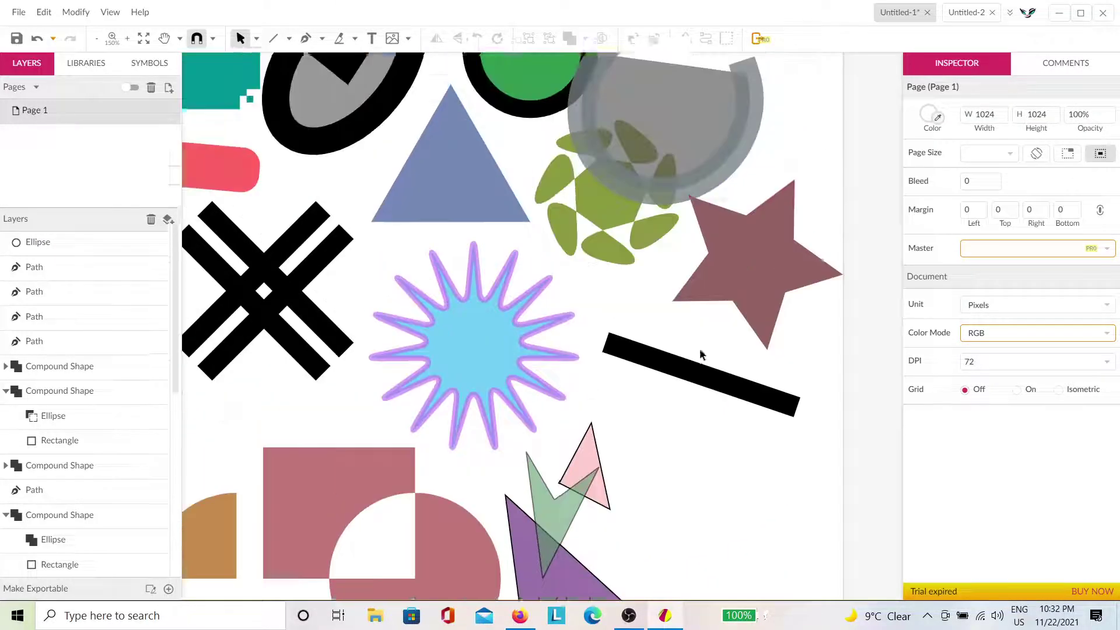
scroll(727, 349, down, 4)
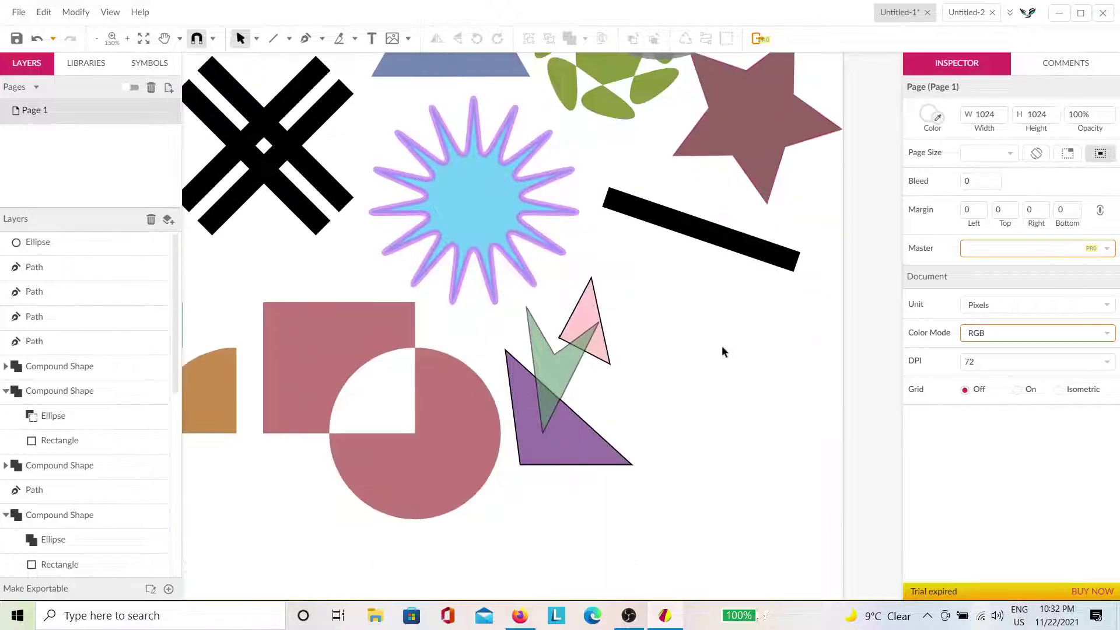
scroll(653, 349, up, 5)
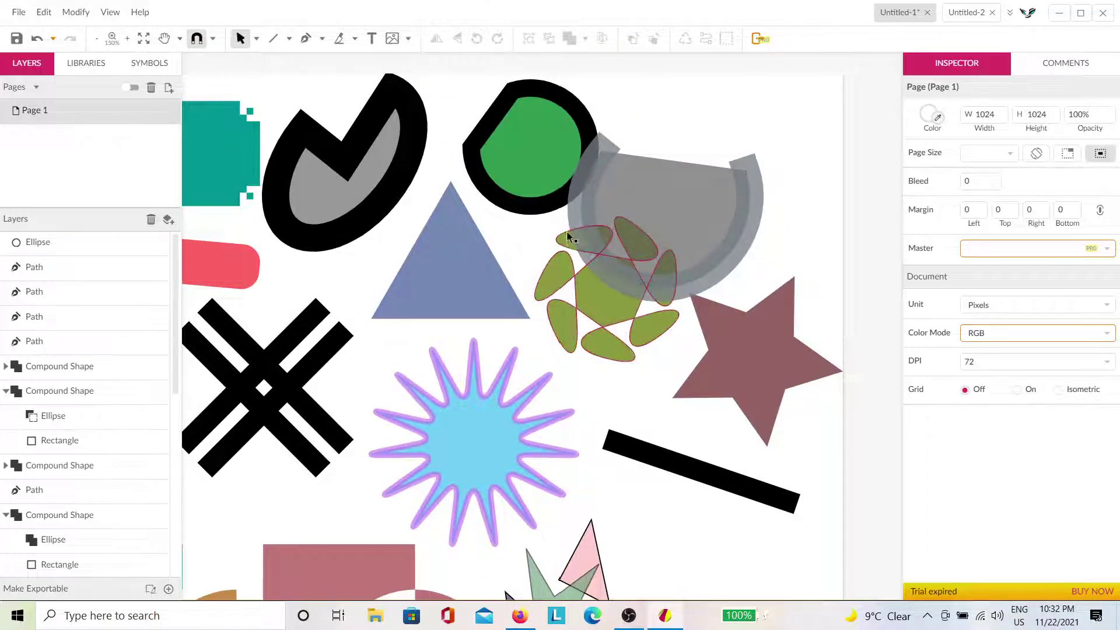
Draw a closed, irregular eleven-point star-like shape about 143 by 149 px with the Pen tool, right of the overlapping triangles.
scroll(676, 373, down, 7)
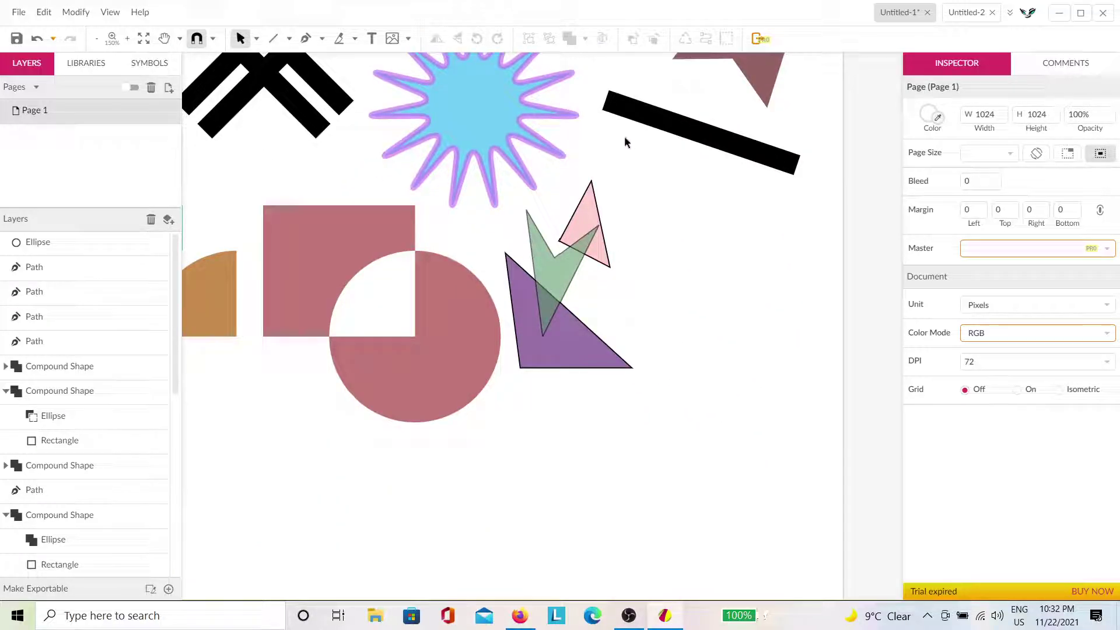
click(306, 38)
click(643, 283)
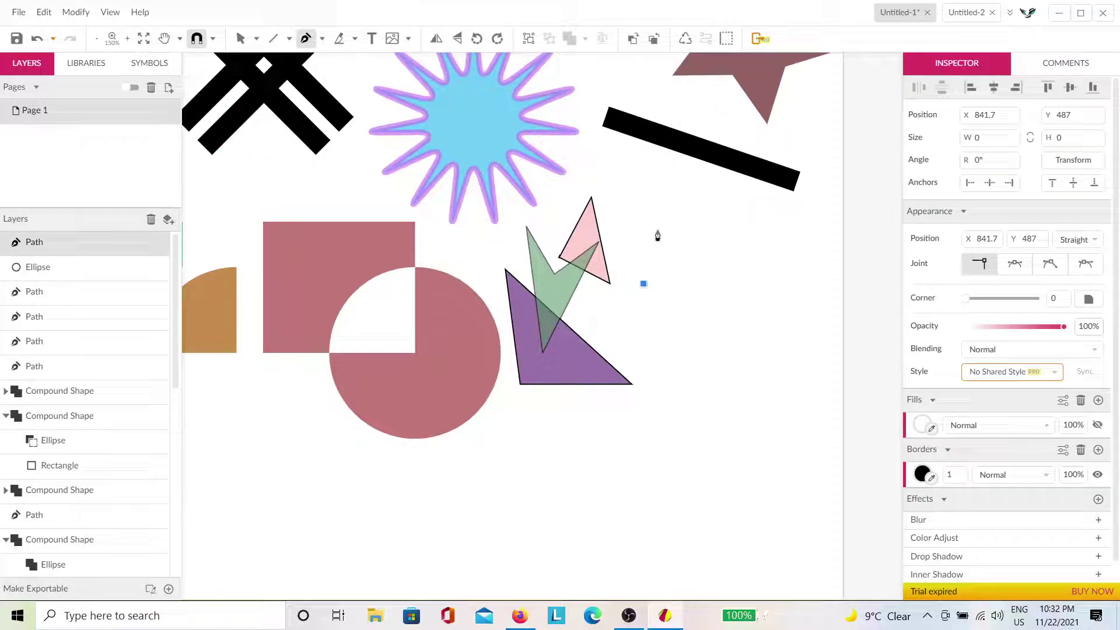
click(664, 190)
click(672, 274)
click(697, 221)
click(757, 270)
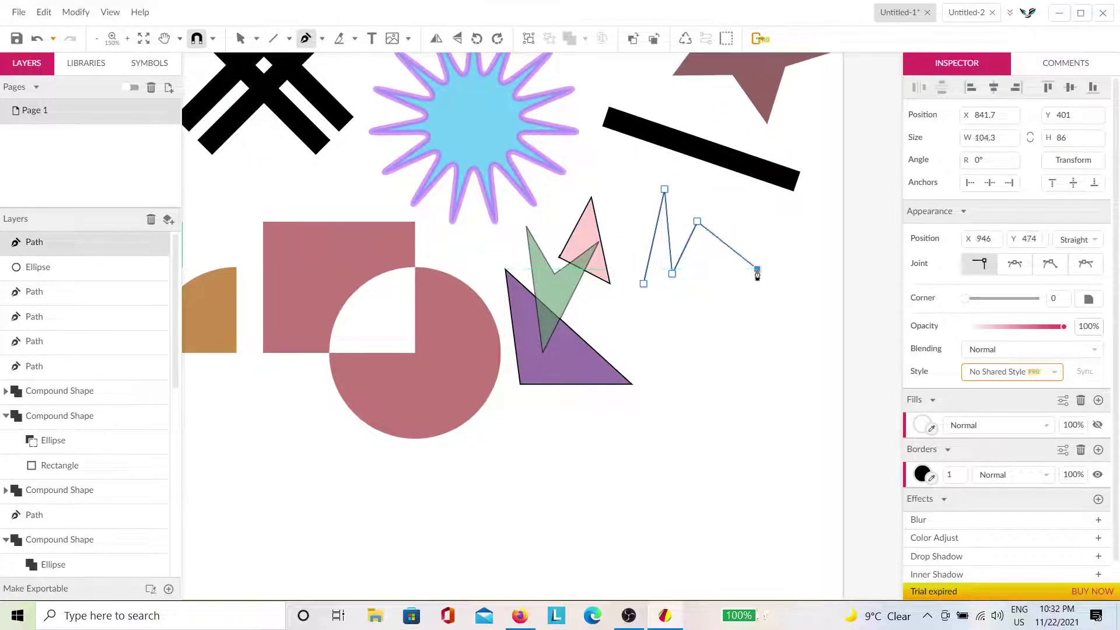
click(683, 305)
click(712, 352)
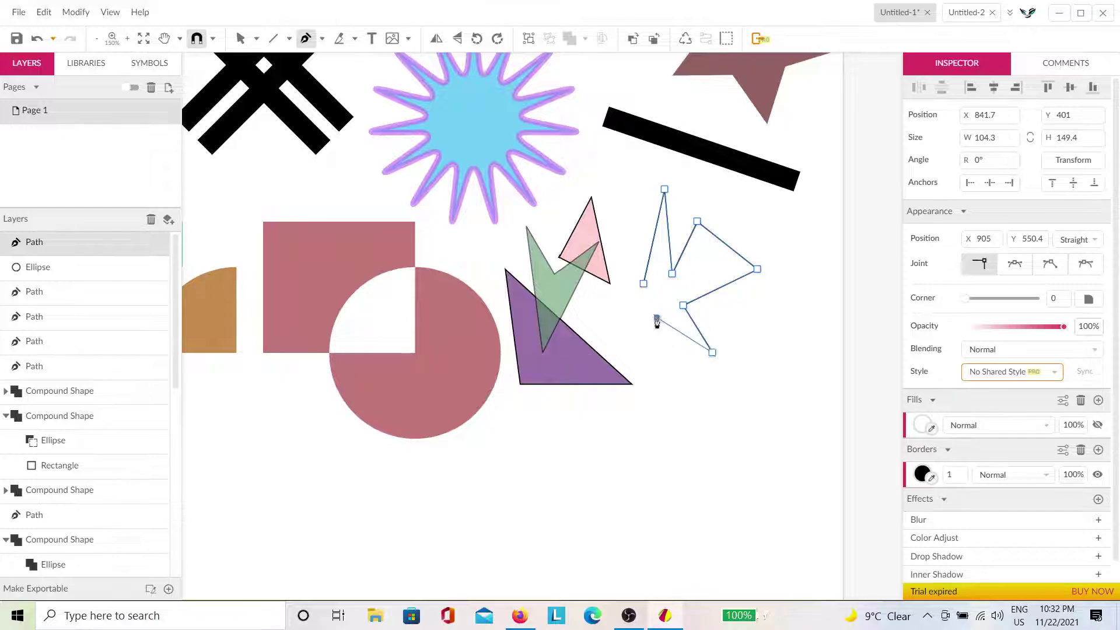
click(657, 317)
click(624, 352)
click(632, 318)
click(602, 305)
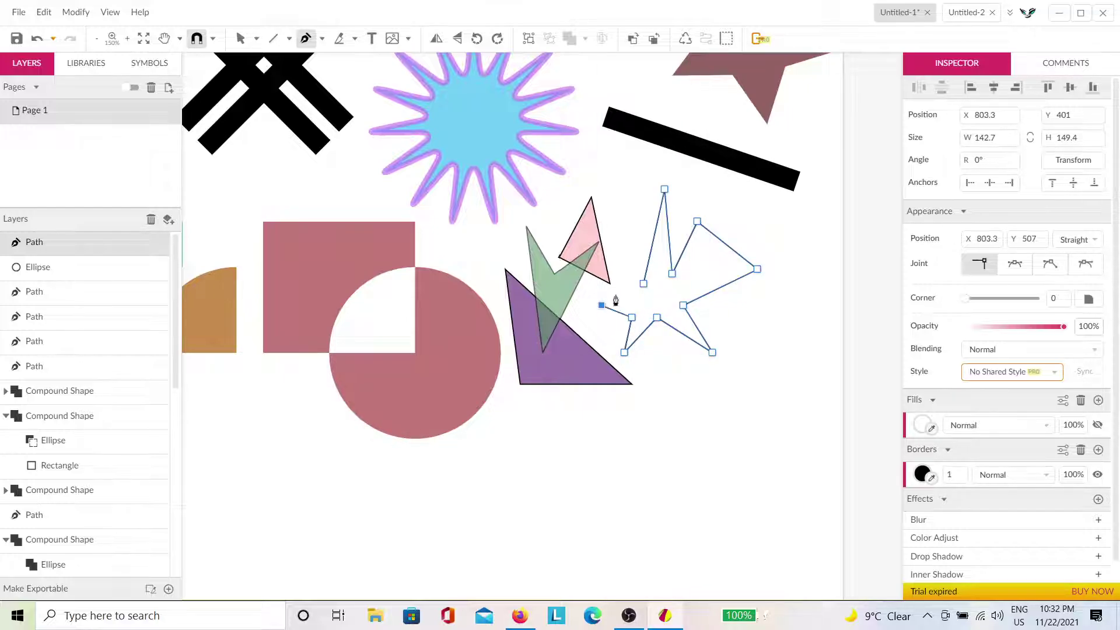
click(644, 284)
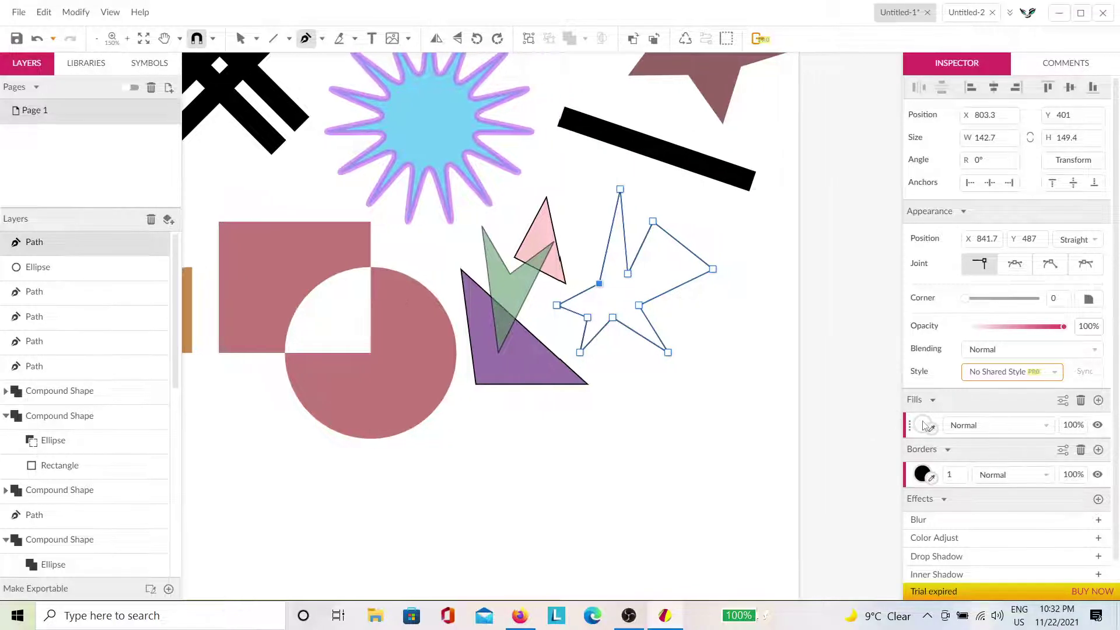
Fill the eleven-point pen-drawn shape with muted purple #9483A3 and deselect it.
click(924, 425)
click(1014, 215)
click(1039, 260)
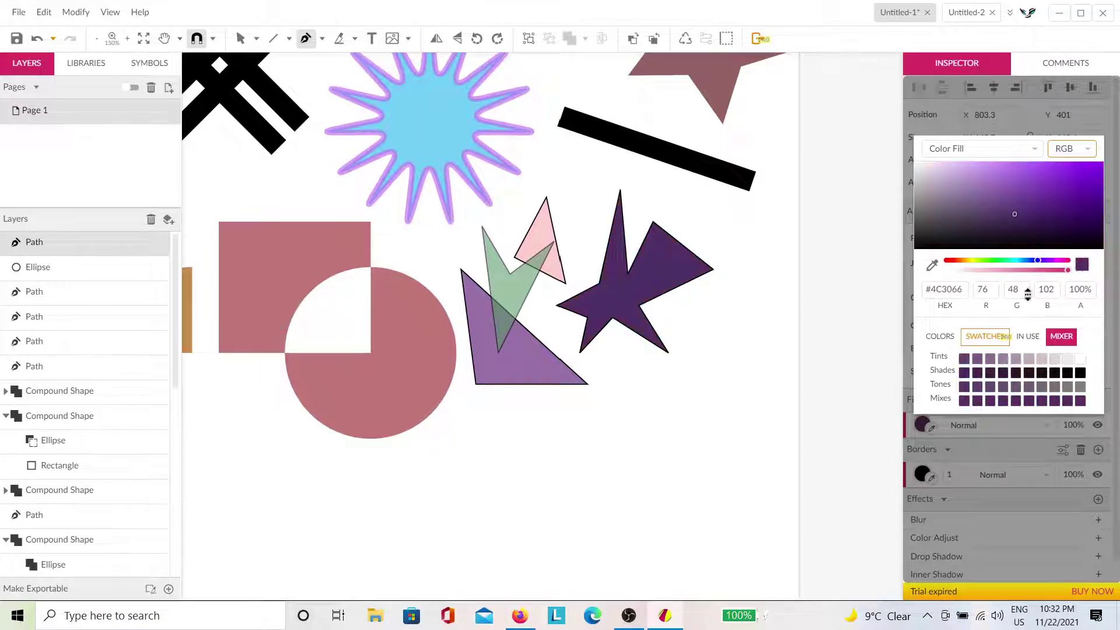
click(951, 193)
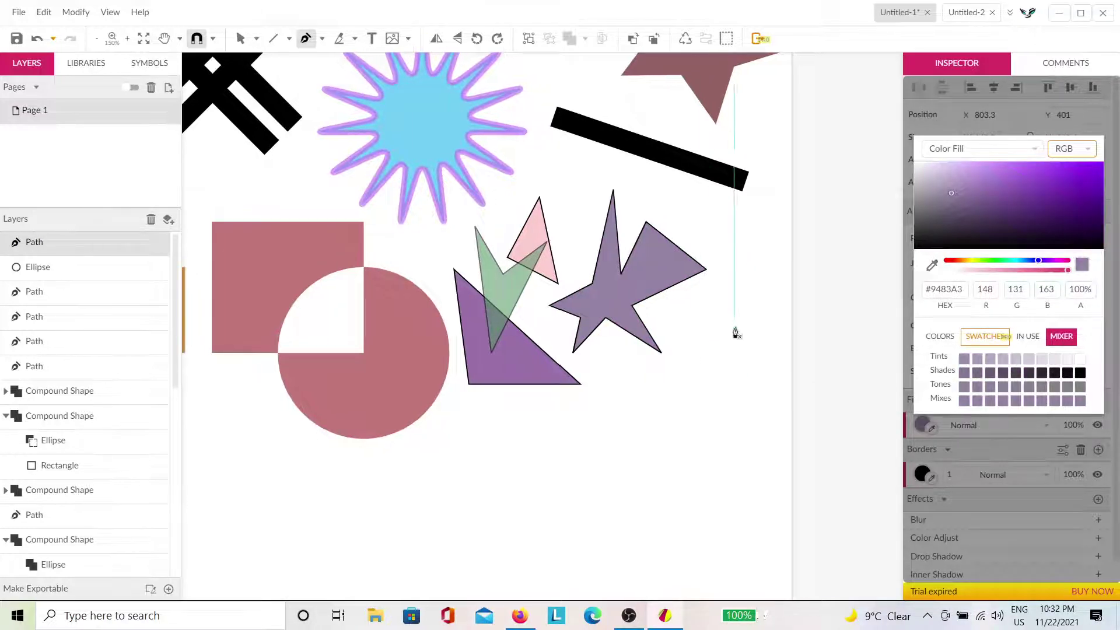
click(240, 39)
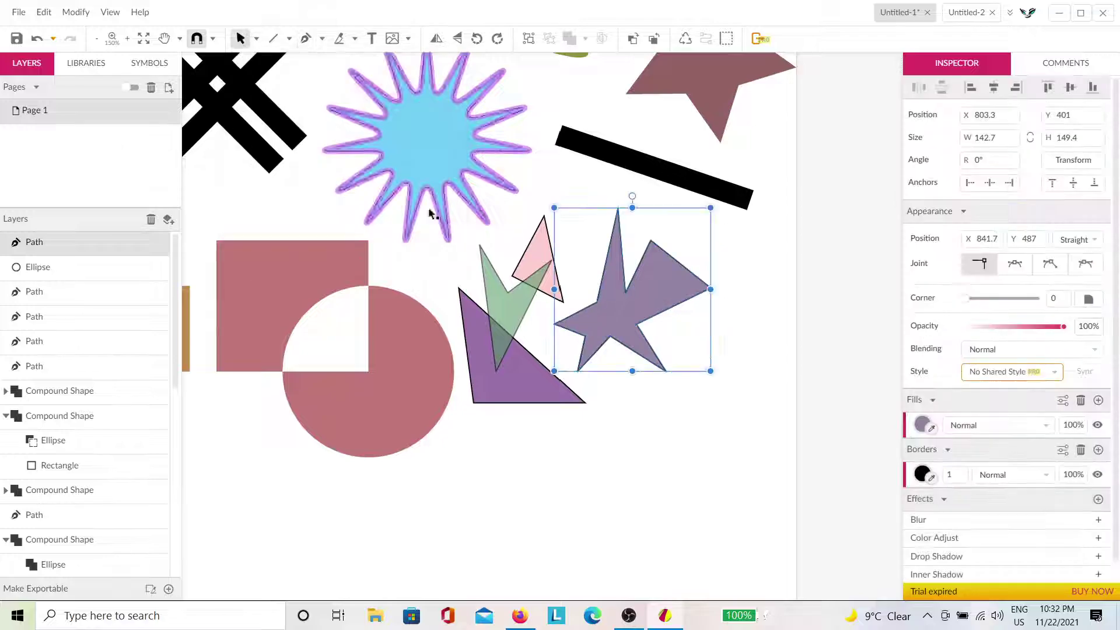
click(728, 413)
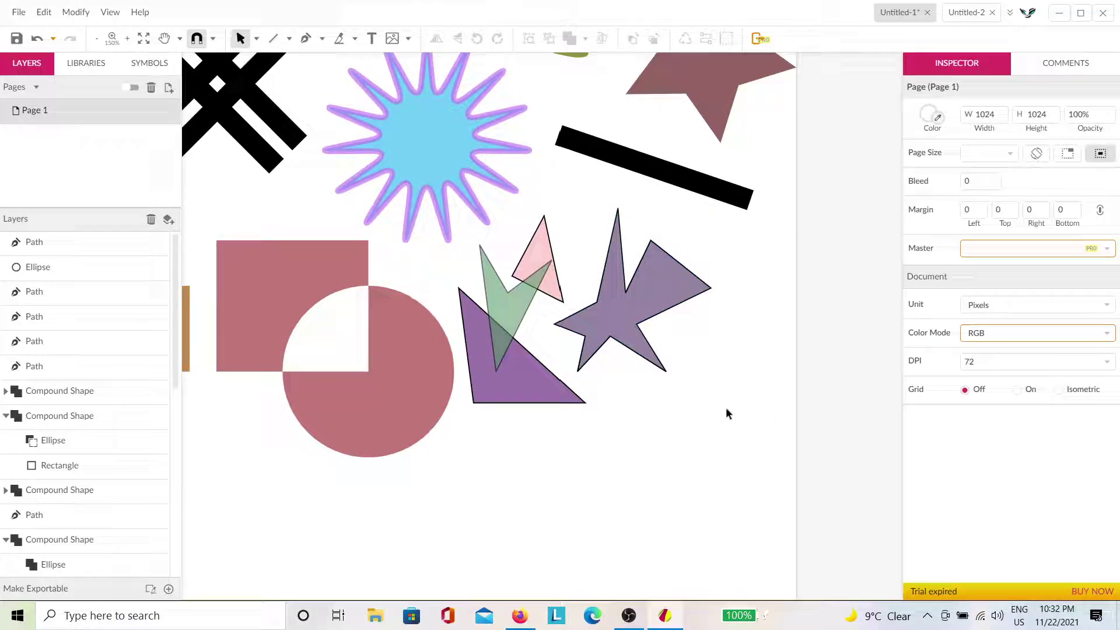
Set the black border of the purple eleven-point shape to a width of 15 px.
click(617, 336)
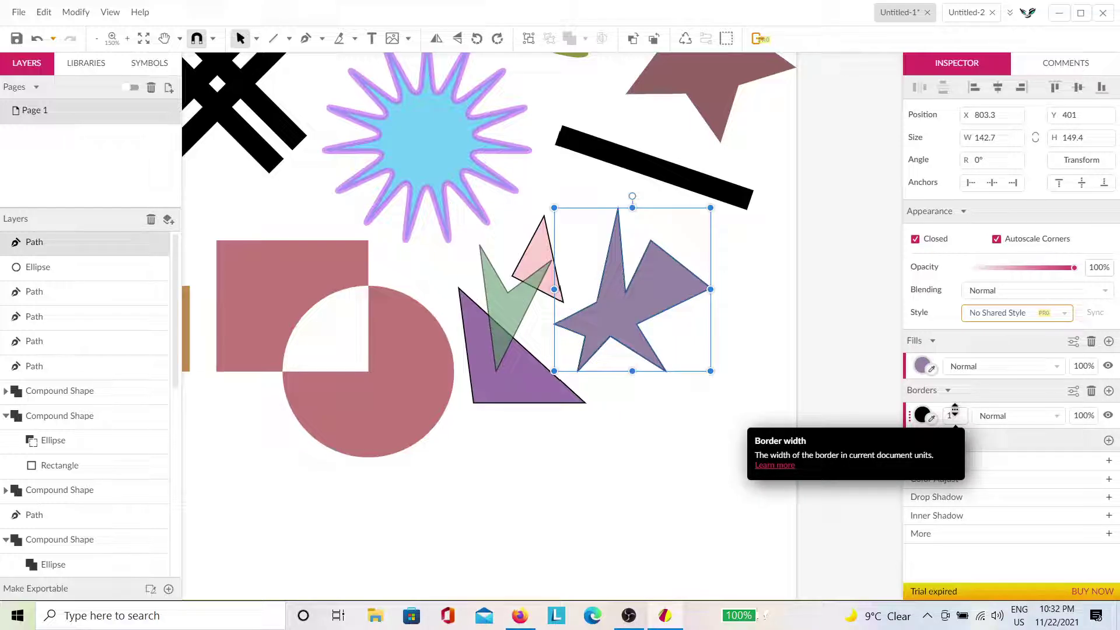
drag(954, 410, 952, 396)
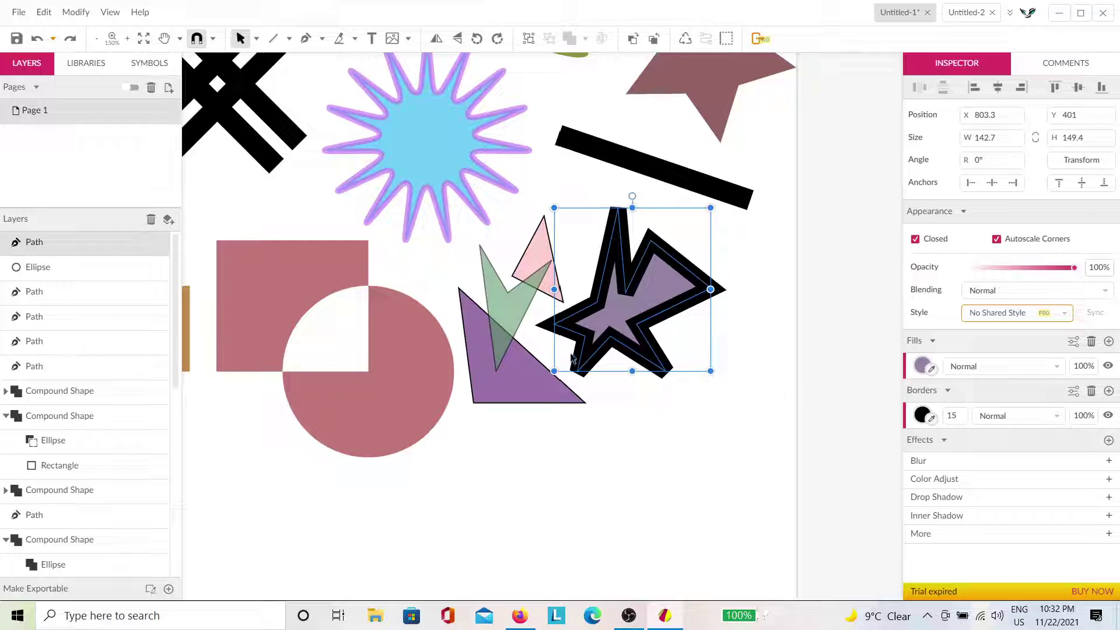
scroll(616, 210, up, 10)
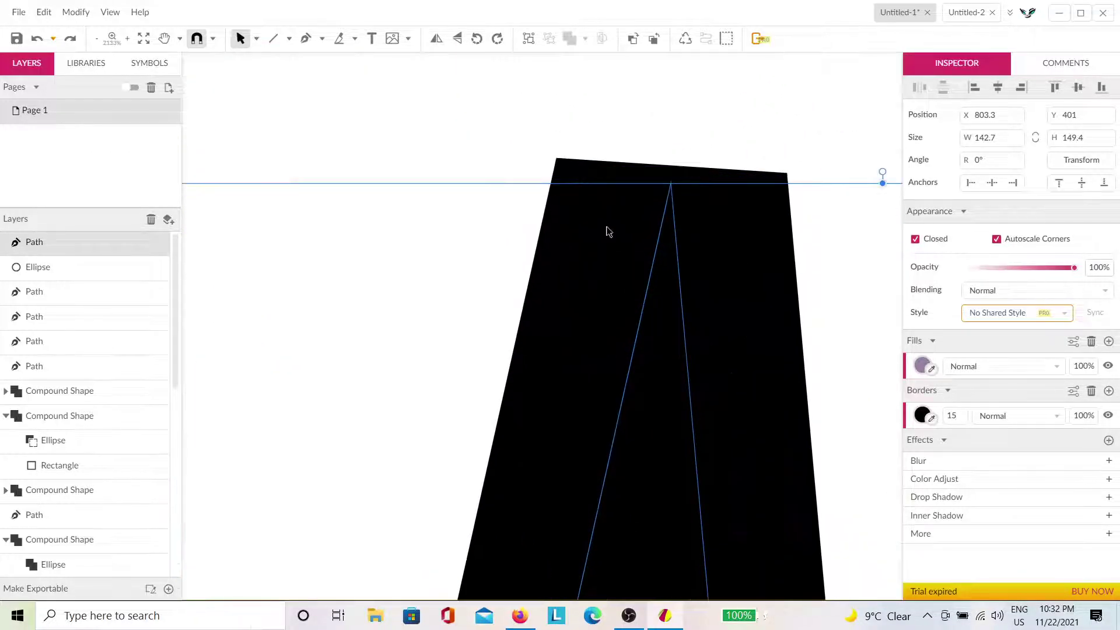
scroll(628, 201, down, 6)
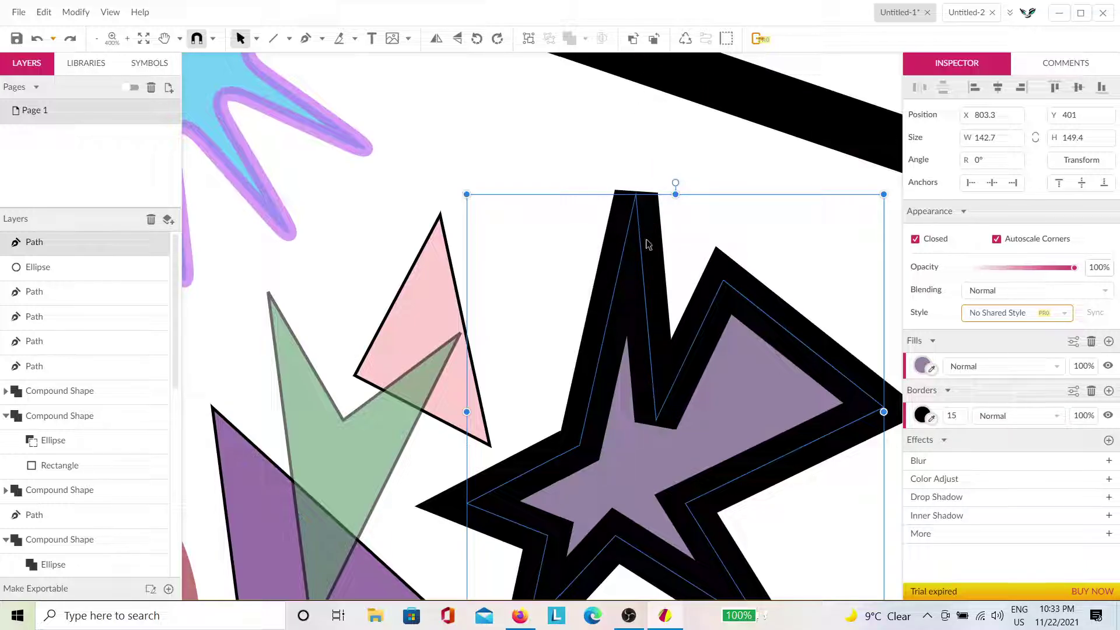
Compare mitered and round border joins on the eleven-point shape, apply round joins, and deselect the shape.
double_click(664, 310)
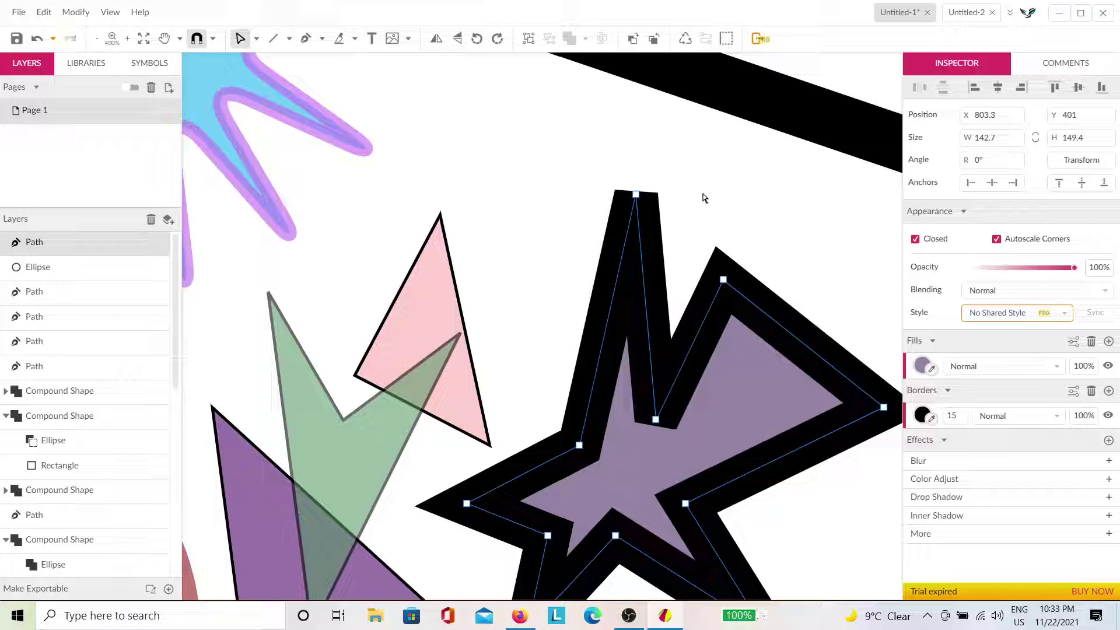
drag(741, 383, 648, 272)
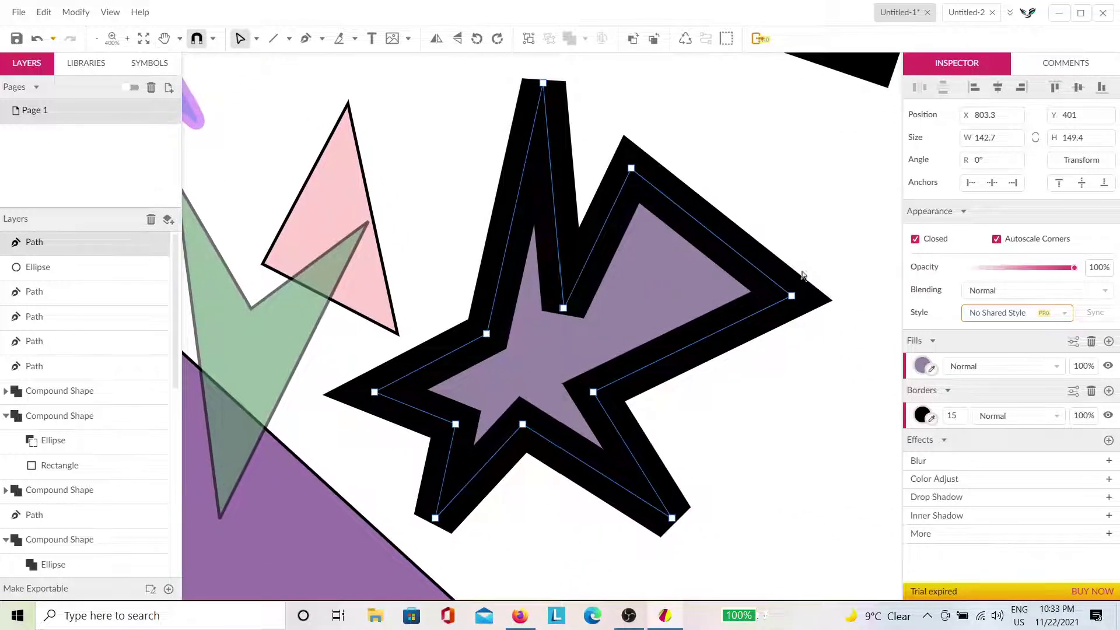
click(1074, 391)
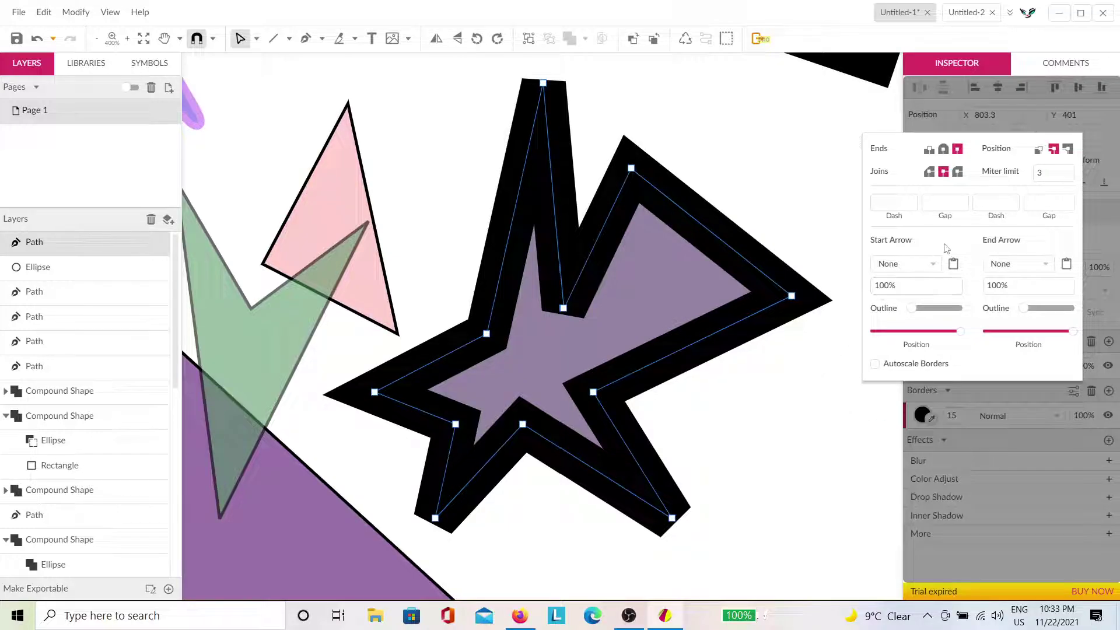
click(957, 172)
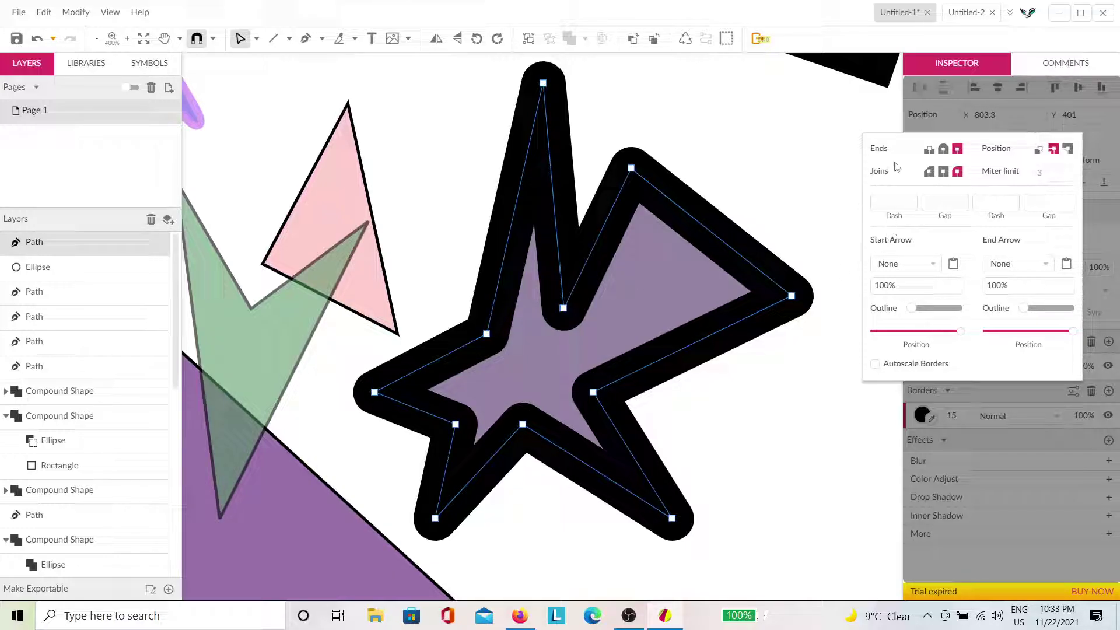
click(943, 172)
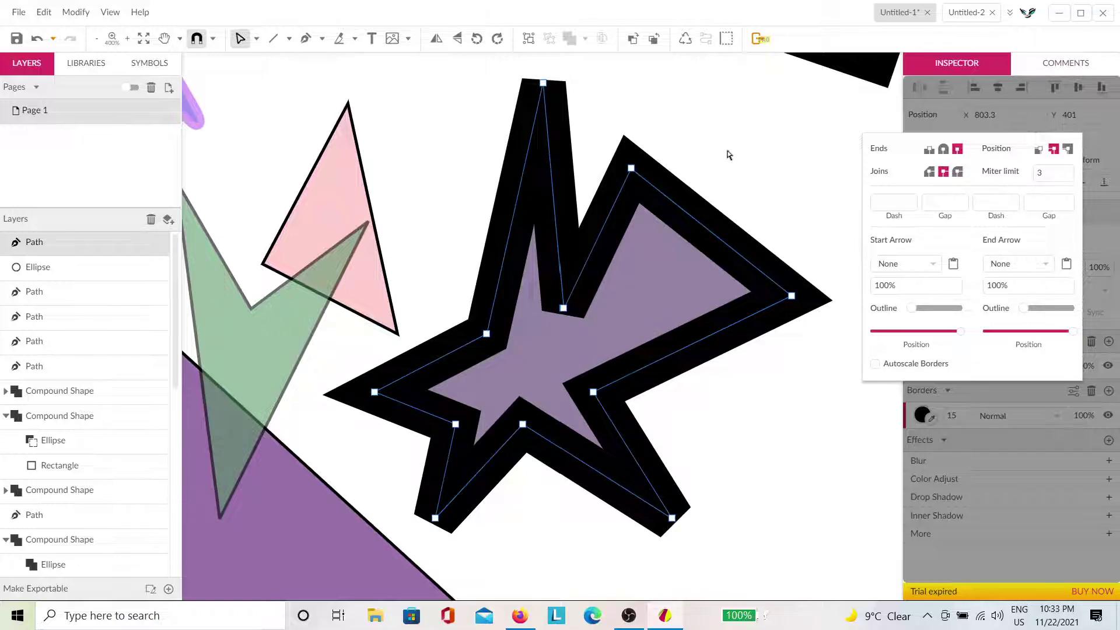
click(958, 173)
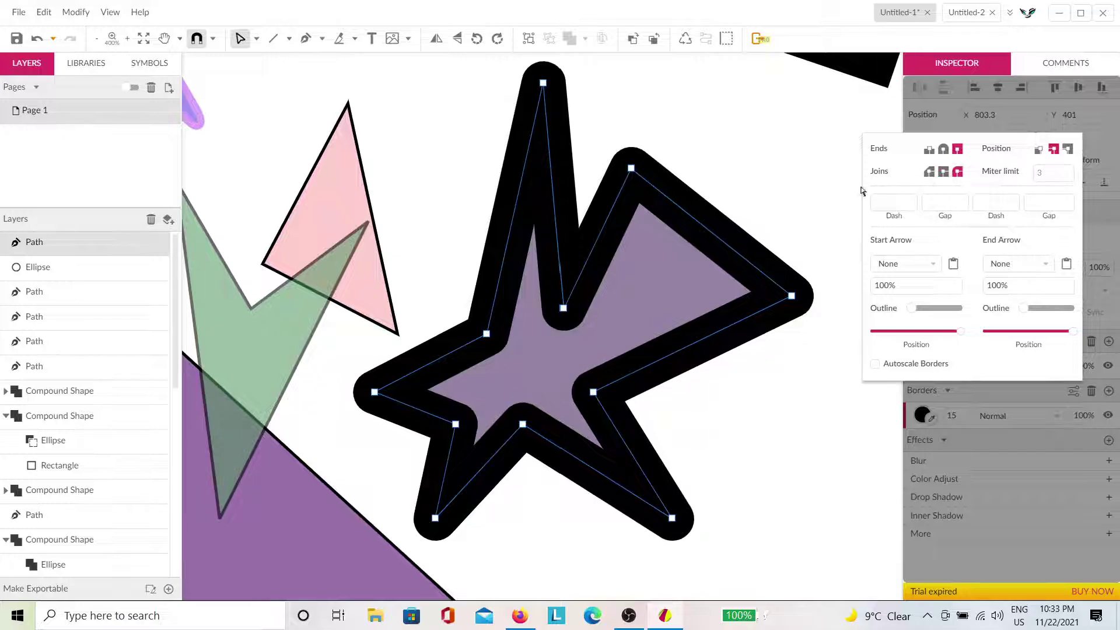
click(814, 165)
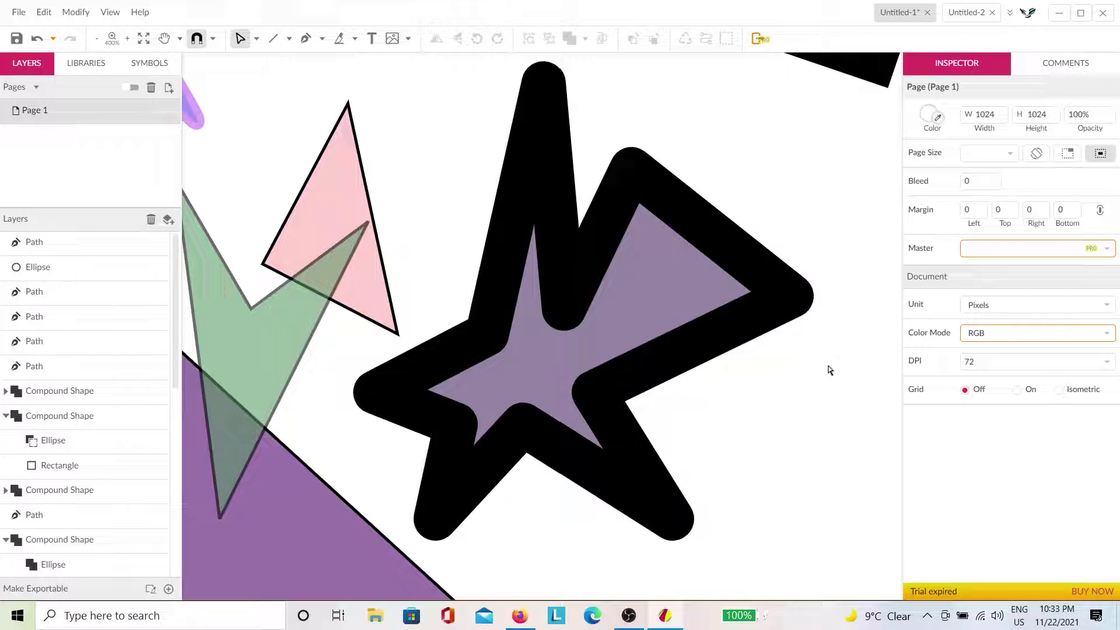
Draw an open four-point zigzag path about 51 by 46 px with the Pen tool, beside the pale pink combined shape, and deselect it.
drag(830, 371, 857, 297)
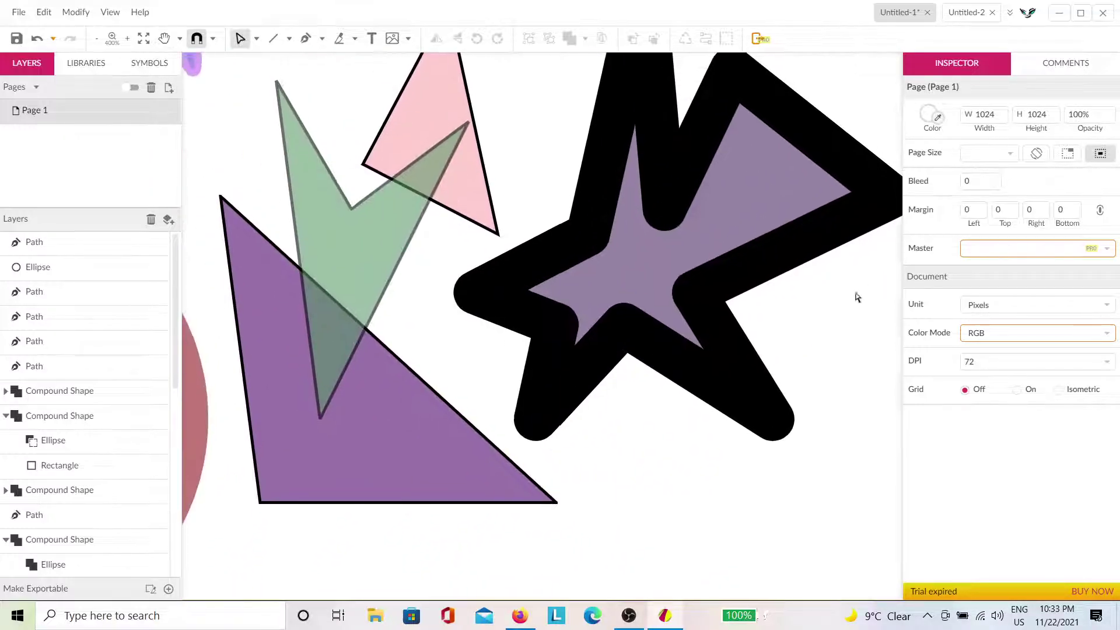
scroll(550, 325, down, 8)
scroll(532, 339, down, 3)
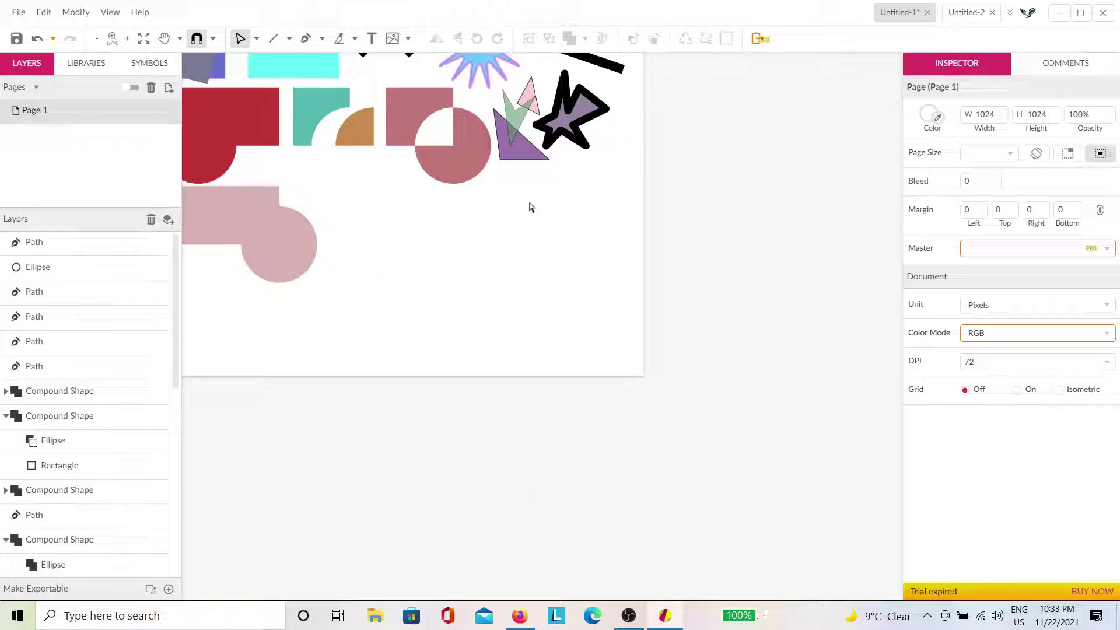
scroll(402, 192, up, 5)
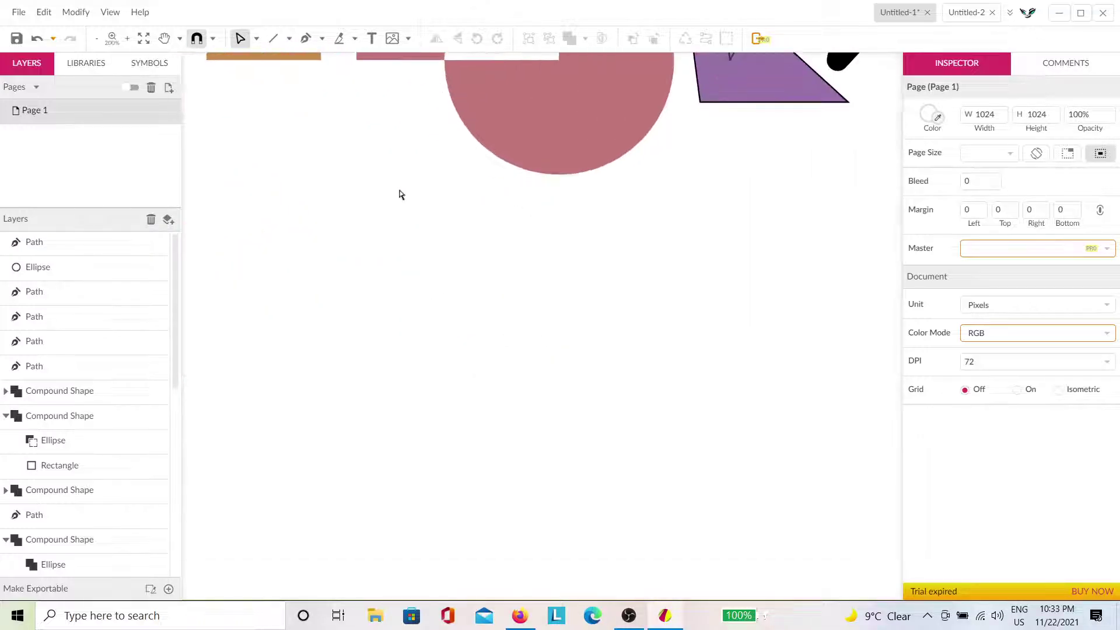
scroll(435, 255, up, 2)
scroll(435, 255, left, 3)
click(306, 39)
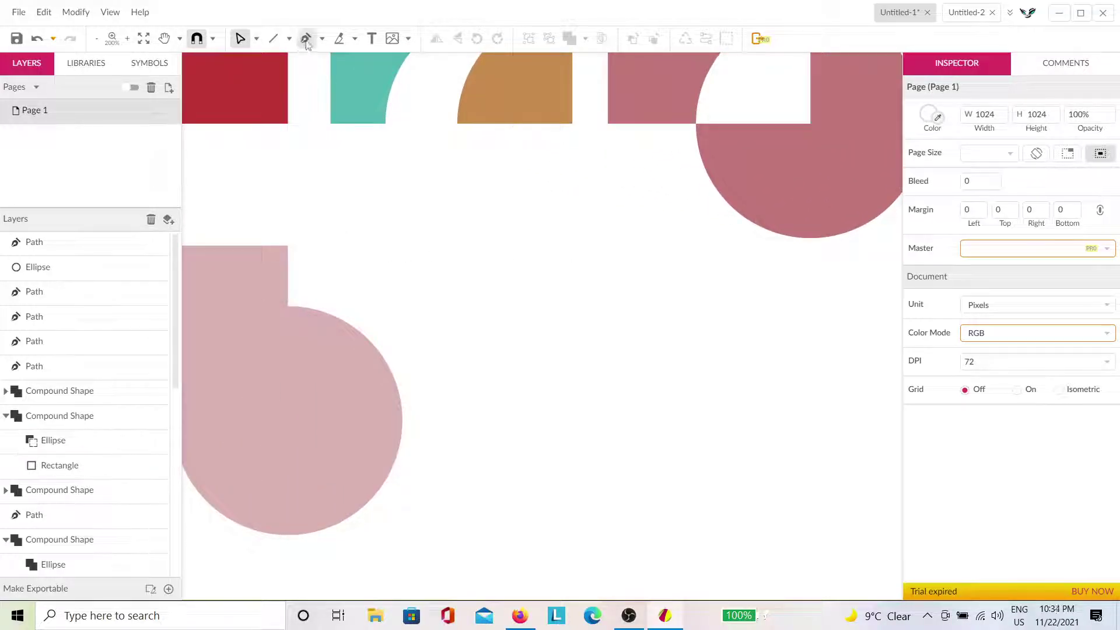
scroll(364, 253, up, 1)
click(340, 294)
click(357, 226)
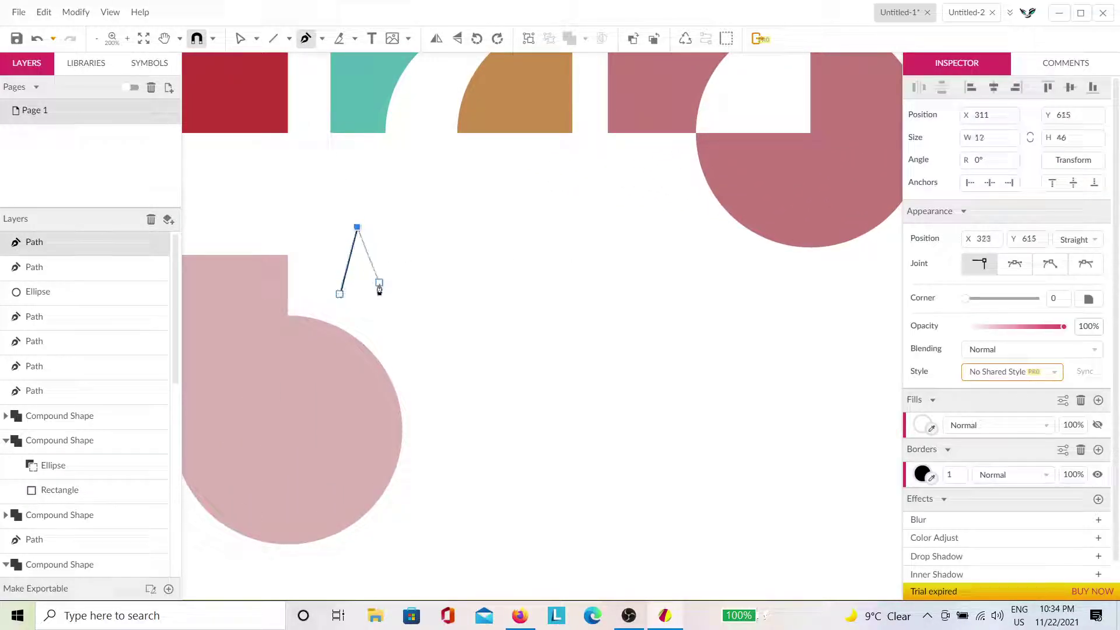
click(383, 294)
click(414, 236)
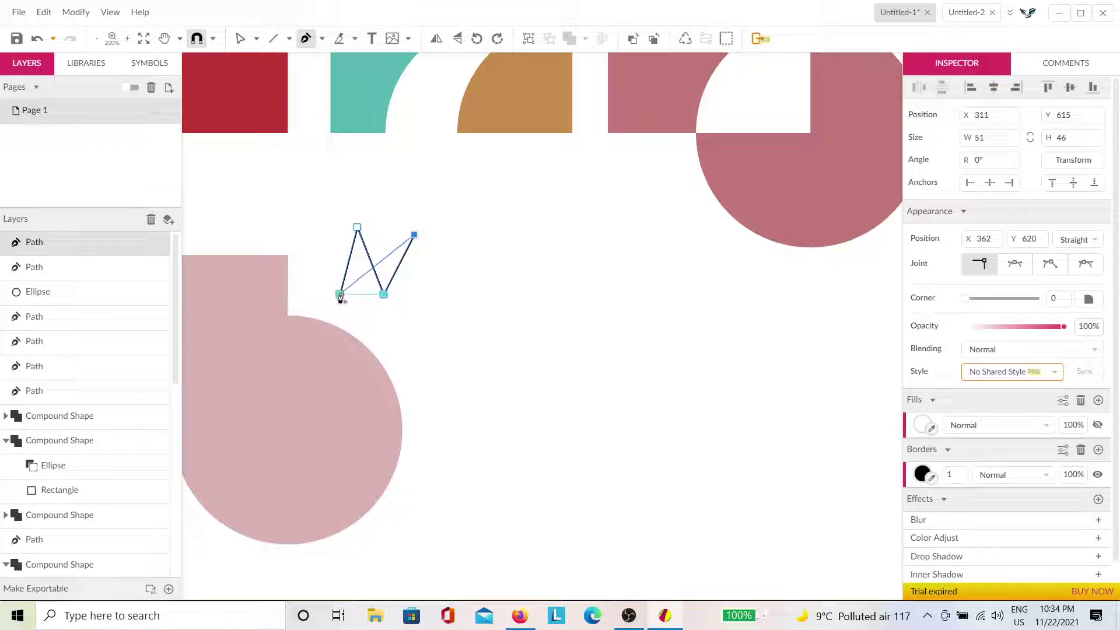
click(235, 43)
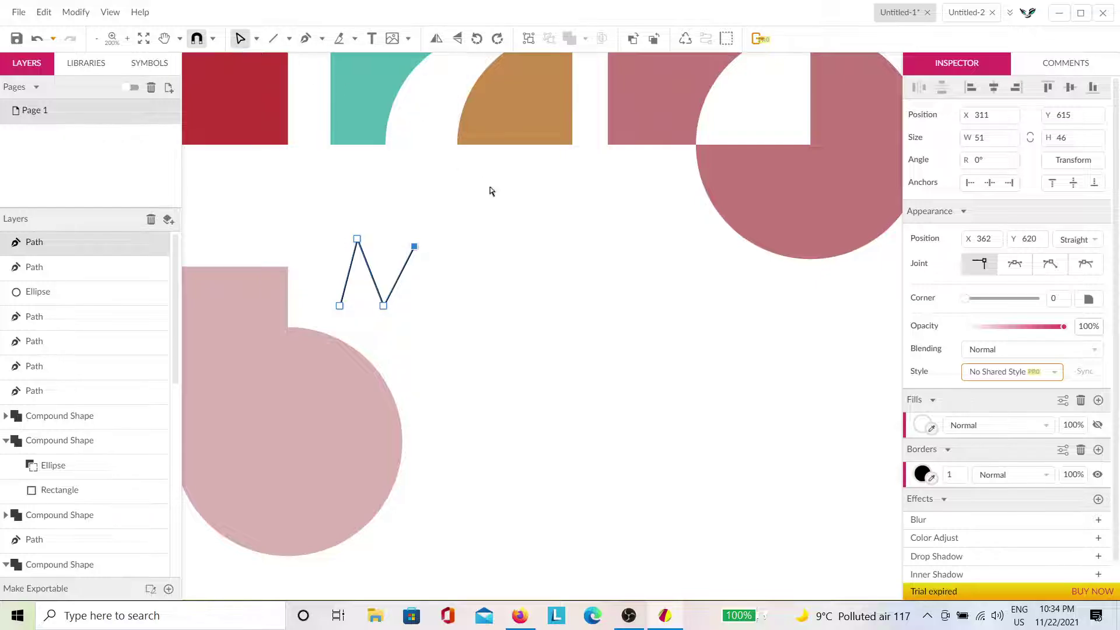
click(674, 501)
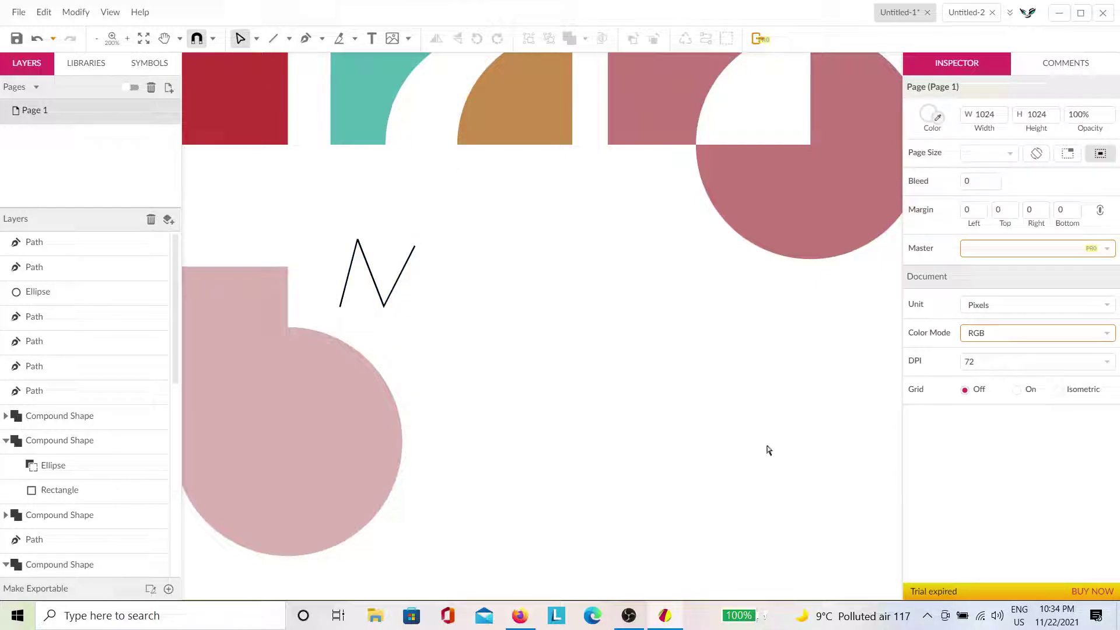
Set the border width of the open zigzag path to 11 px.
click(377, 444)
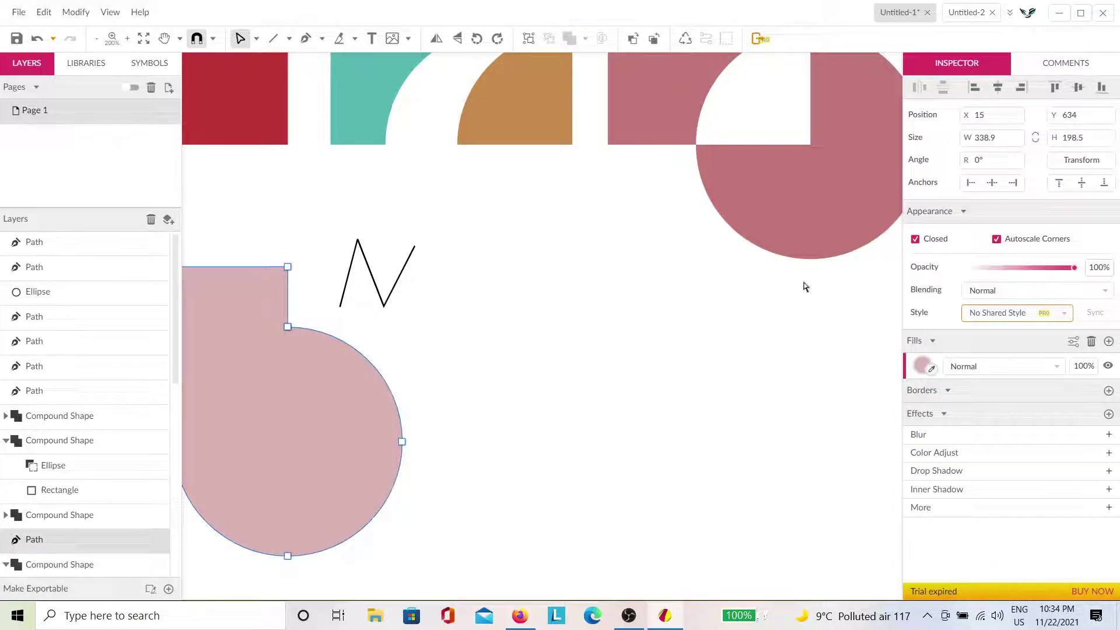
click(376, 292)
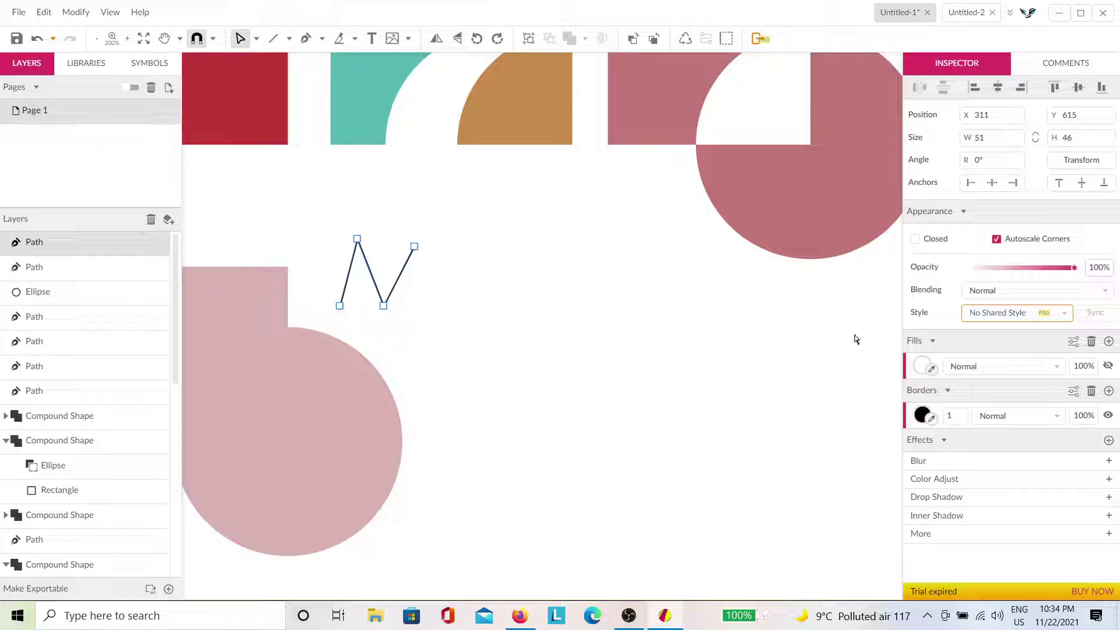
mouse_move(952, 416)
mouse_down()
mouse_move(951, 402)
mouse_move(950, 417)
mouse_up()
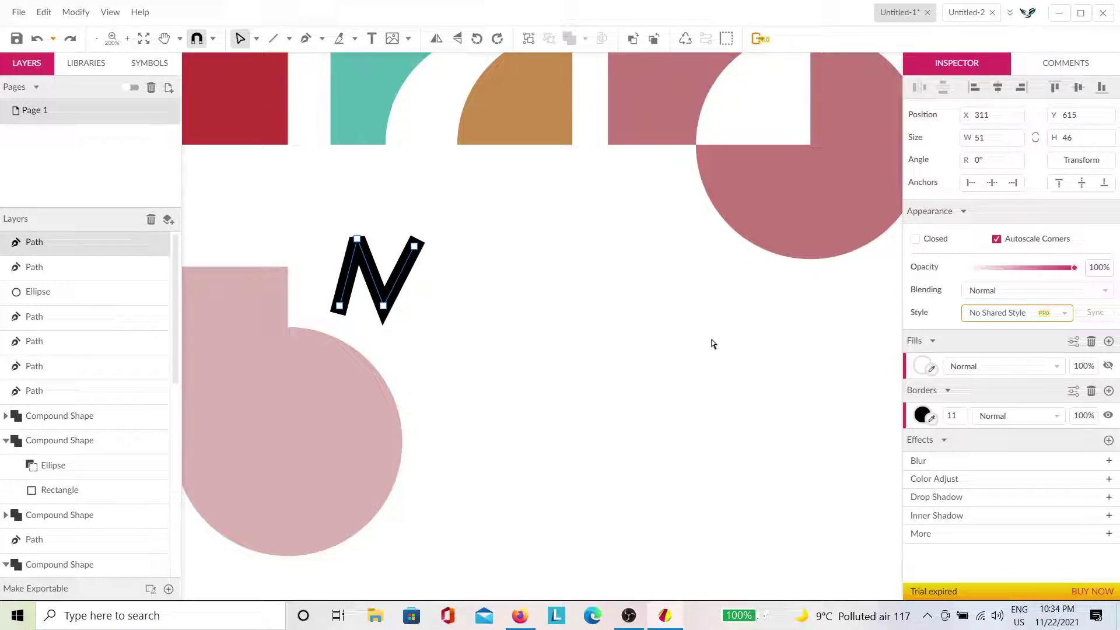
key(Escape)
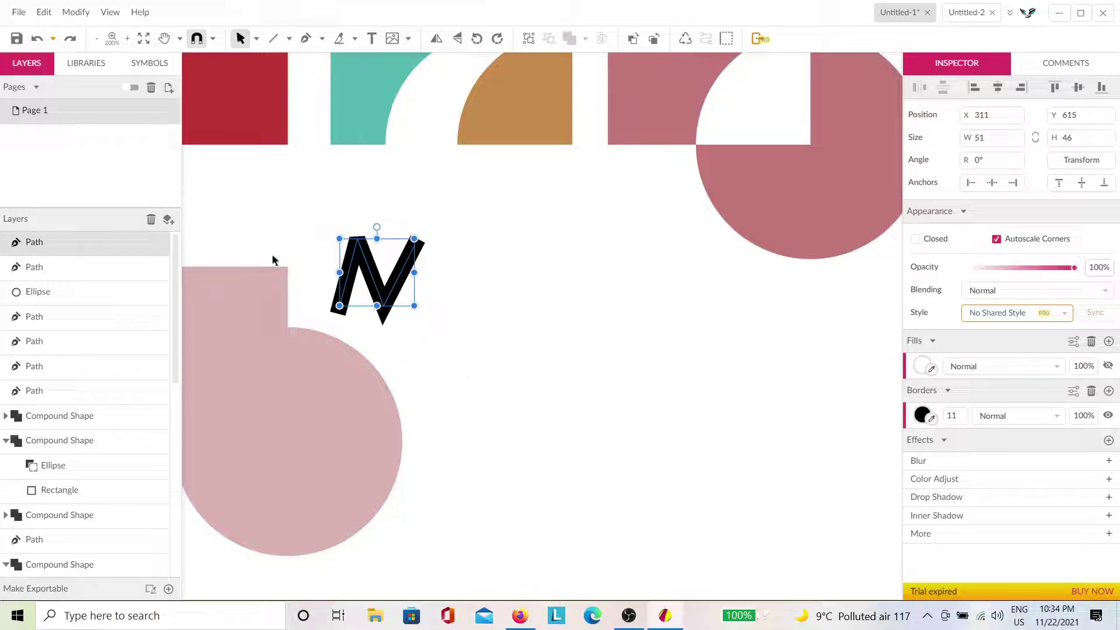
Try several positions for the zigzag's lower corner point to test the mitered joins, ending on the path's first point.
key(shift+2)
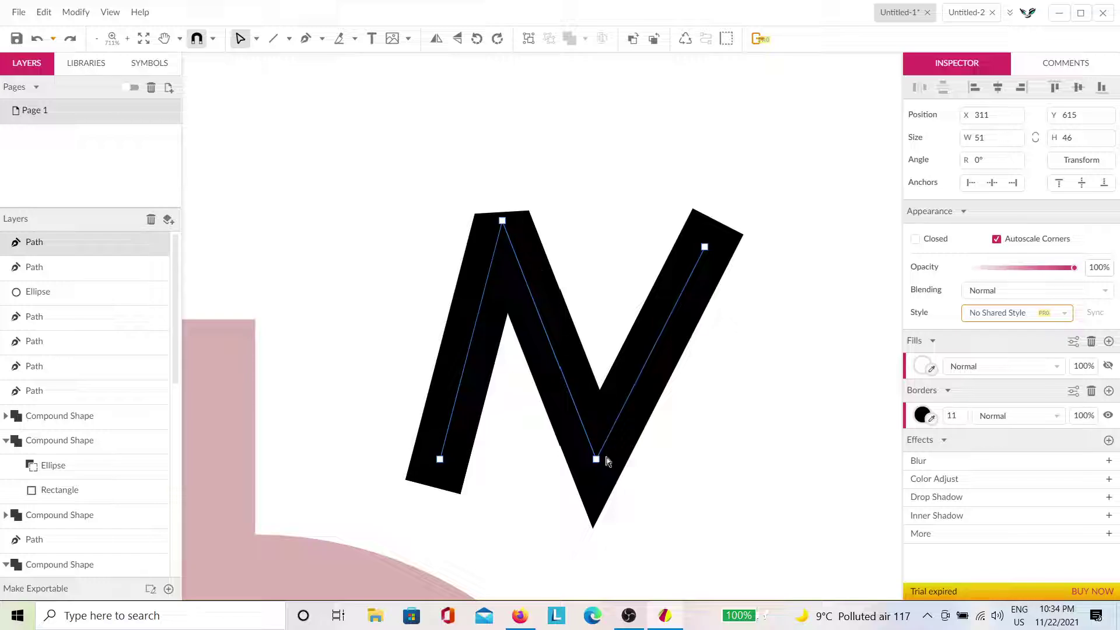
drag(596, 460, 665, 445)
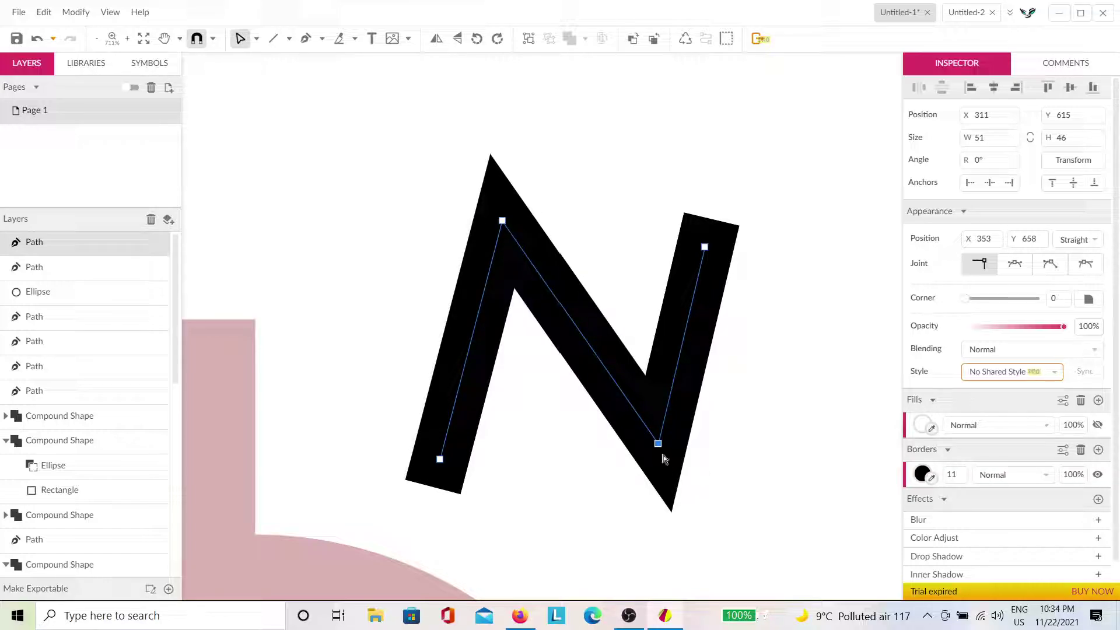
drag(659, 445, 594, 447)
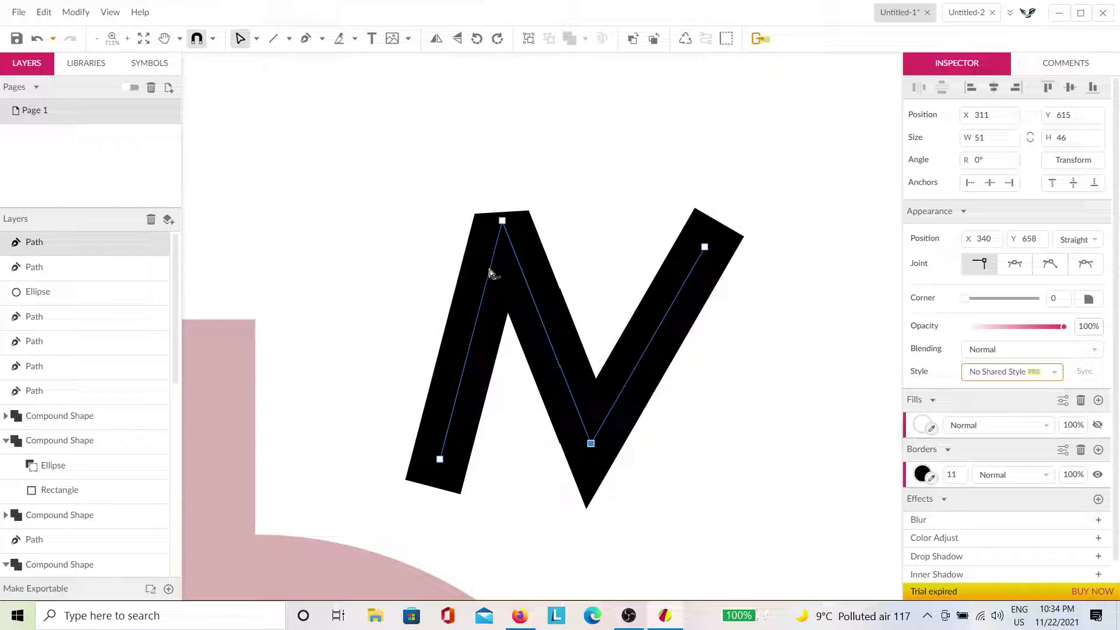
drag(592, 444, 603, 441)
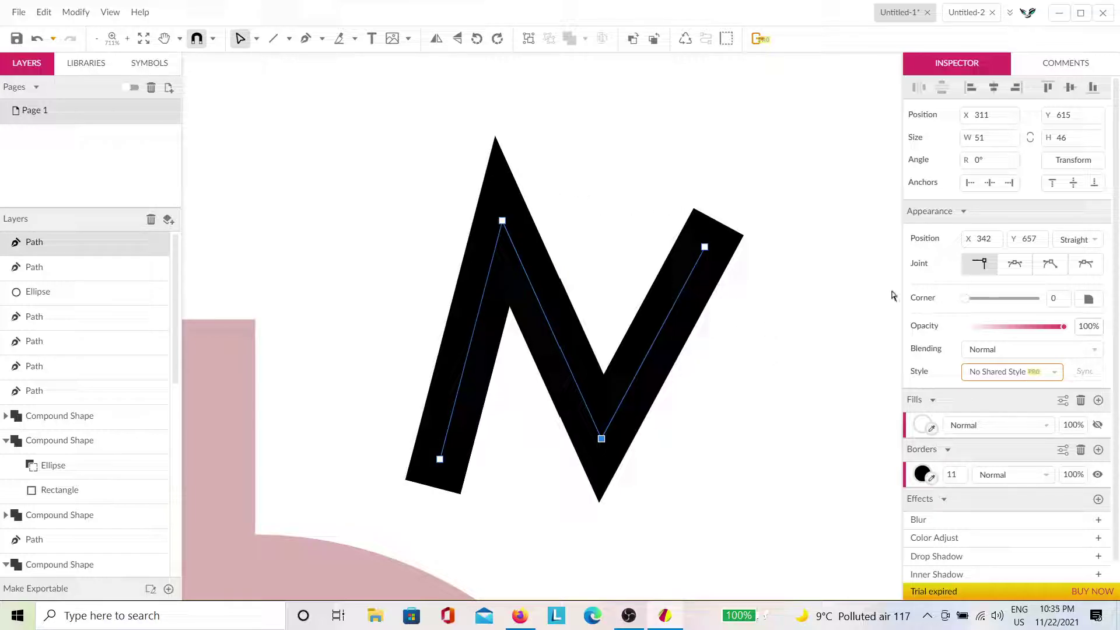
drag(601, 438, 441, 462)
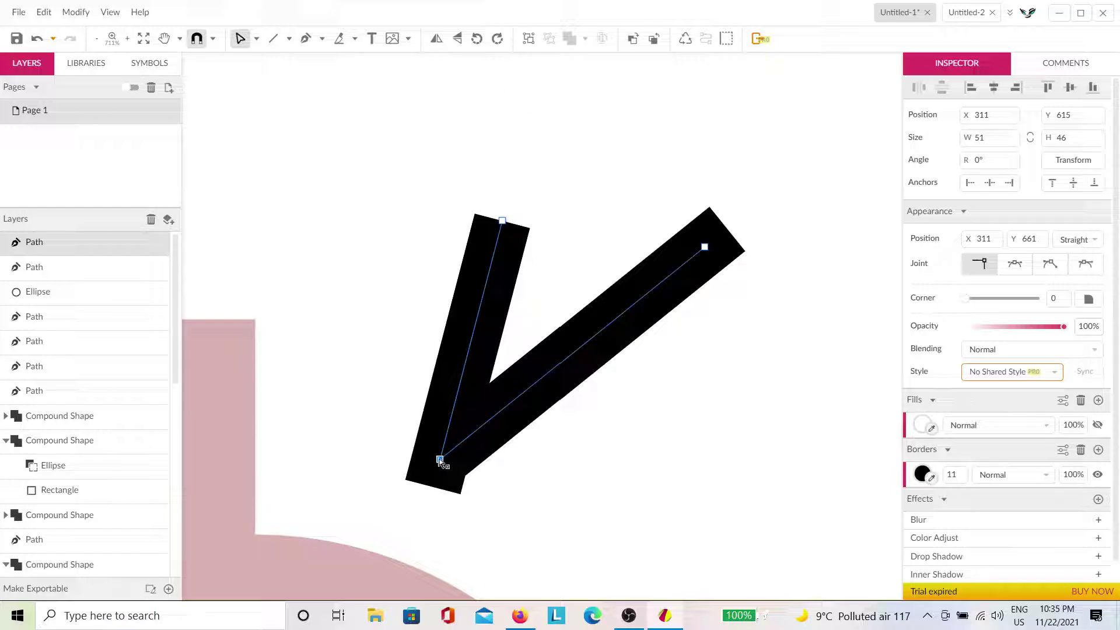
Move the zigzag's first point to X 300, Y 654 and its lower corner to X 344, Y 662, lower its last point slightly, and deselect.
drag(441, 462, 382, 422)
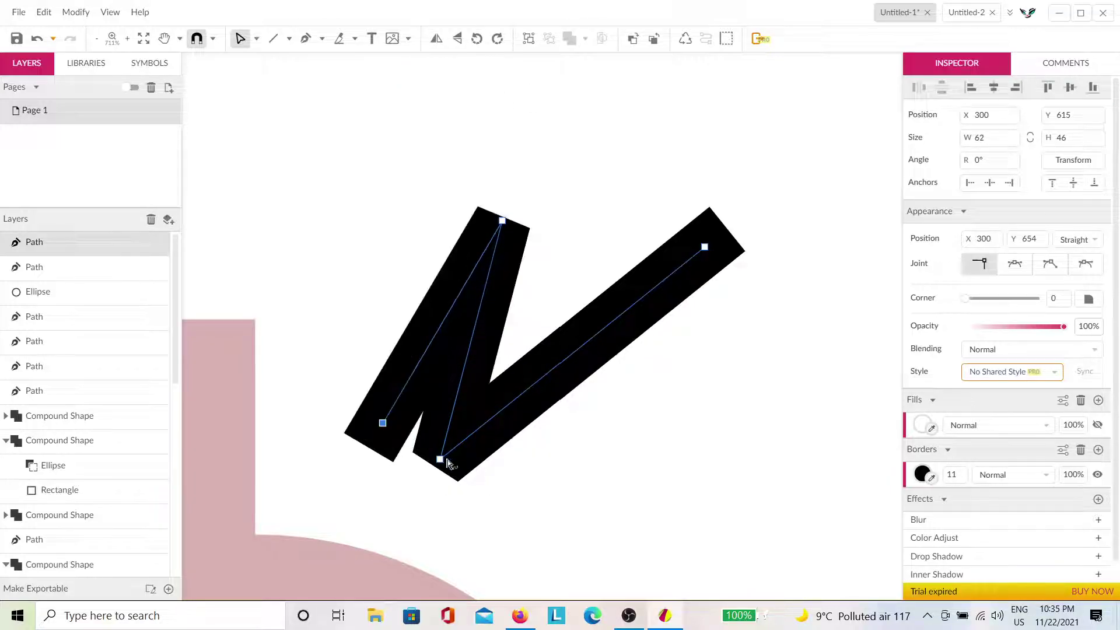
drag(441, 460, 612, 465)
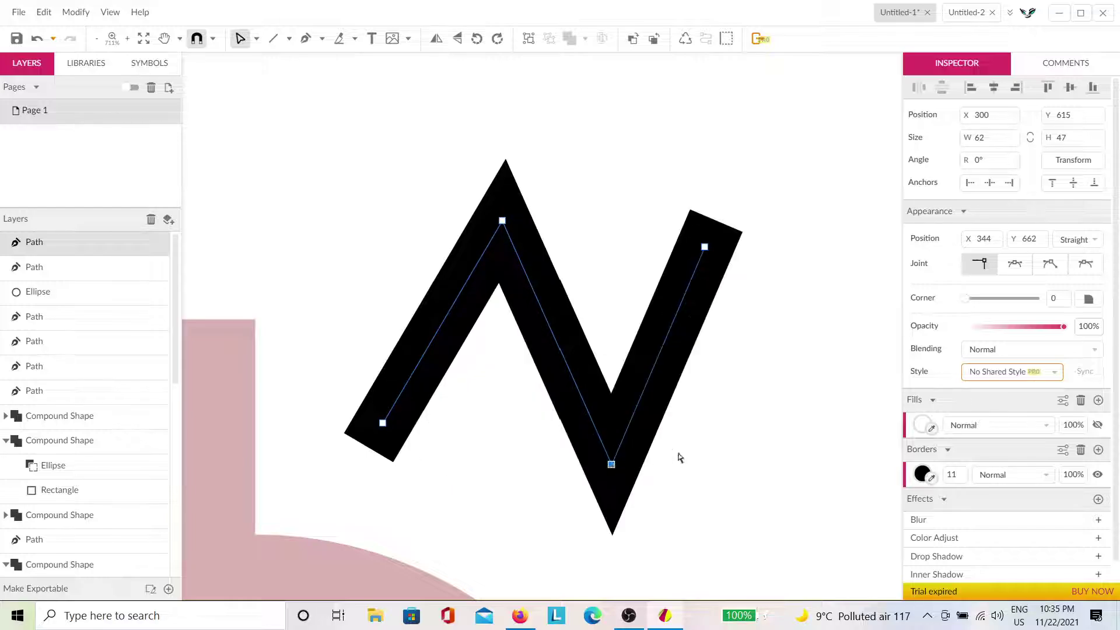
click(785, 392)
click(643, 375)
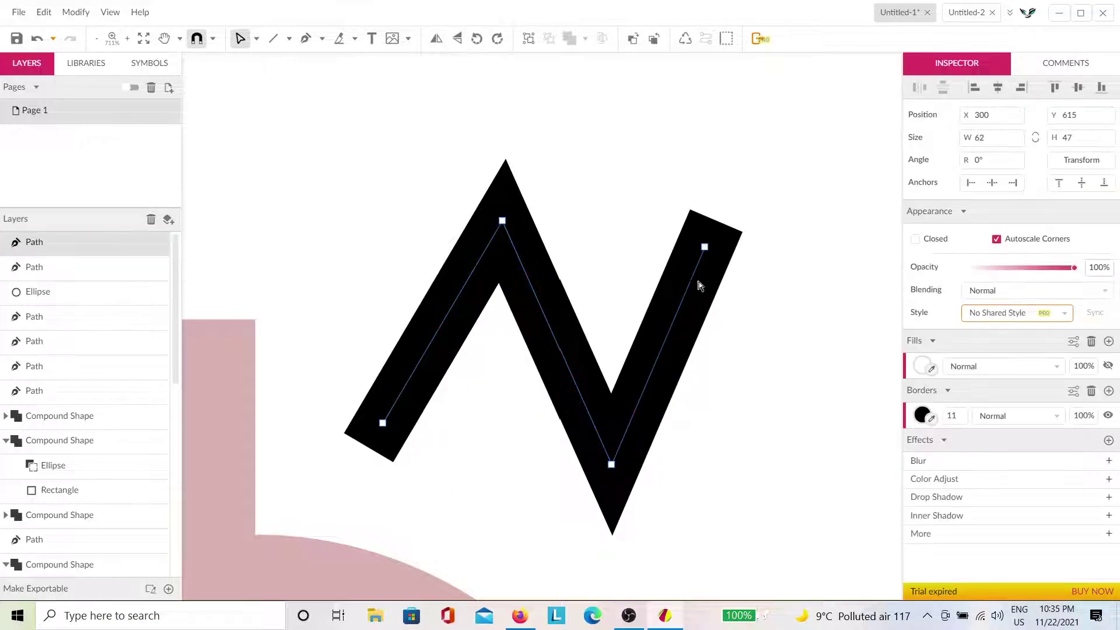
click(704, 248)
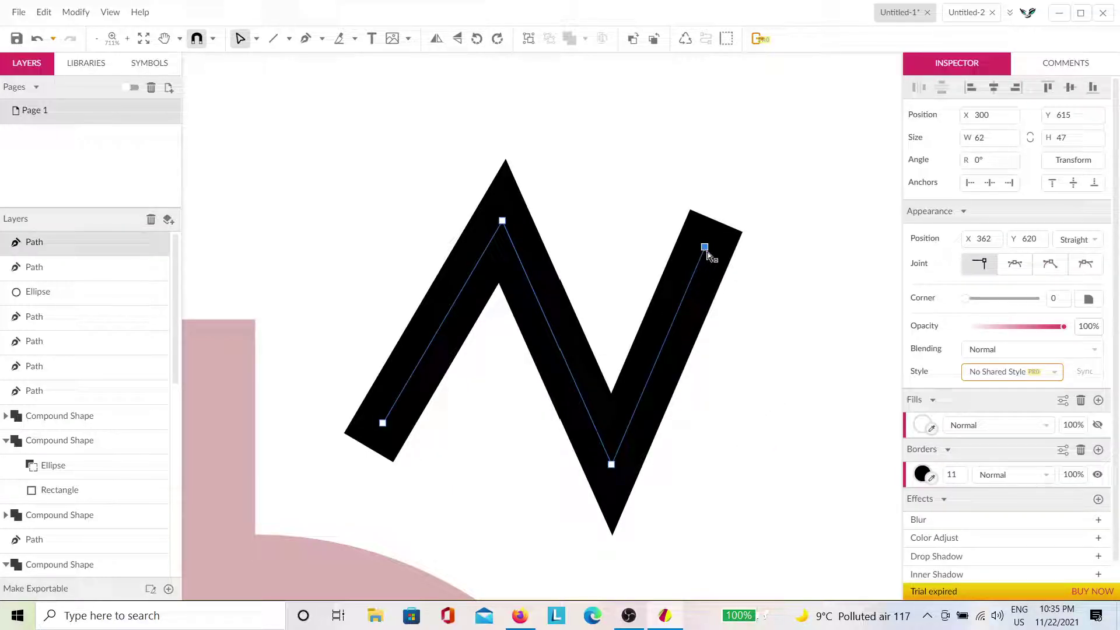
drag(704, 248, 705, 272)
click(783, 400)
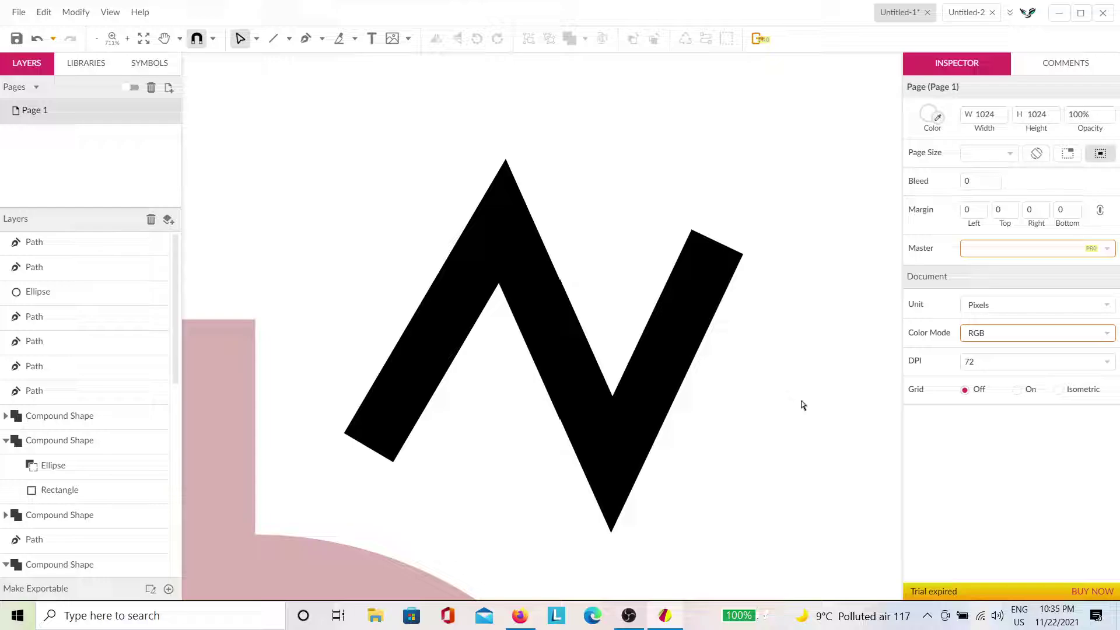
Draw an open four-point zigzag path about 47 by 60 px with the Pen tool, beside the thick black zigzag.
drag(802, 406, 646, 355)
scroll(663, 346, down, 5)
drag(718, 345, 414, 292)
key(v)
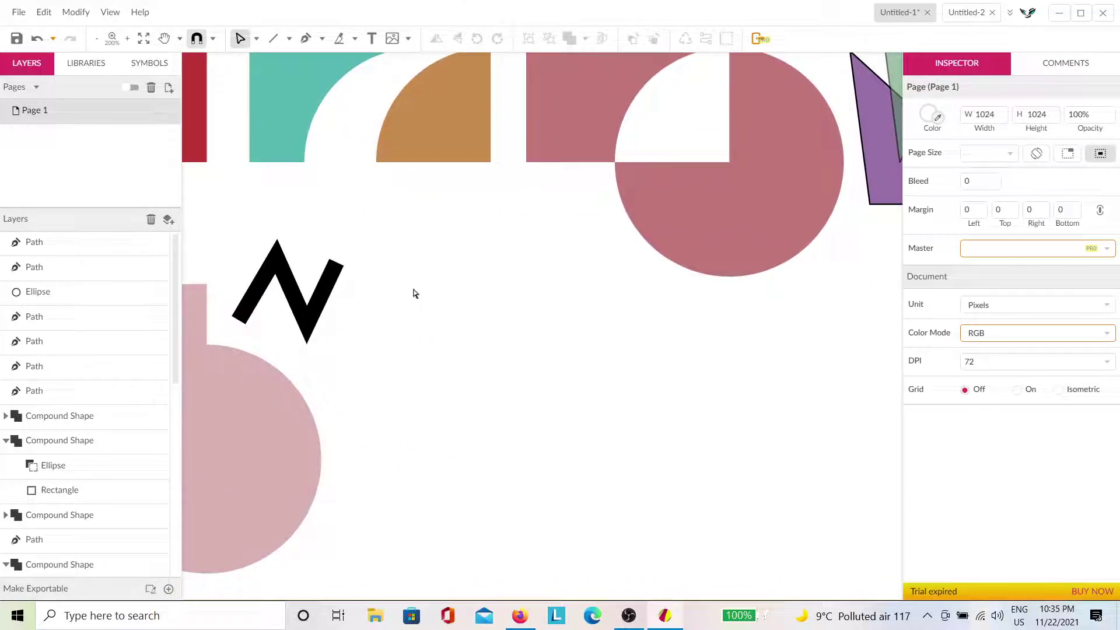
click(304, 38)
click(359, 344)
click(386, 261)
click(401, 332)
click(427, 257)
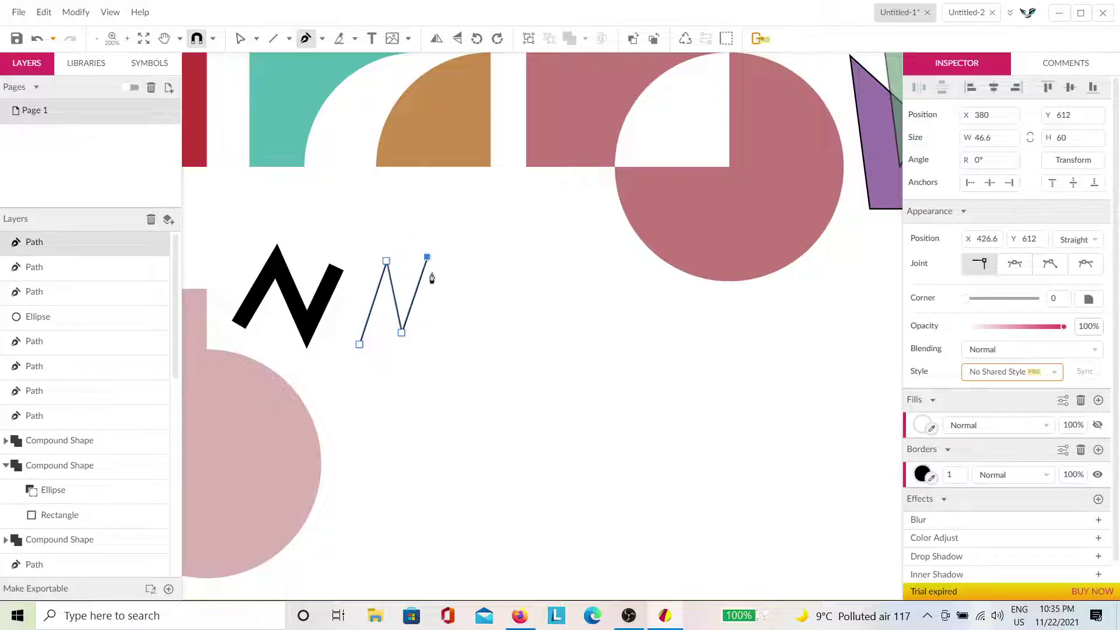
key(Escape)
Undo the thin zigzag's last point, continue it as an open eight-point path about 107 by 66 px, and deselect it.
click(480, 248)
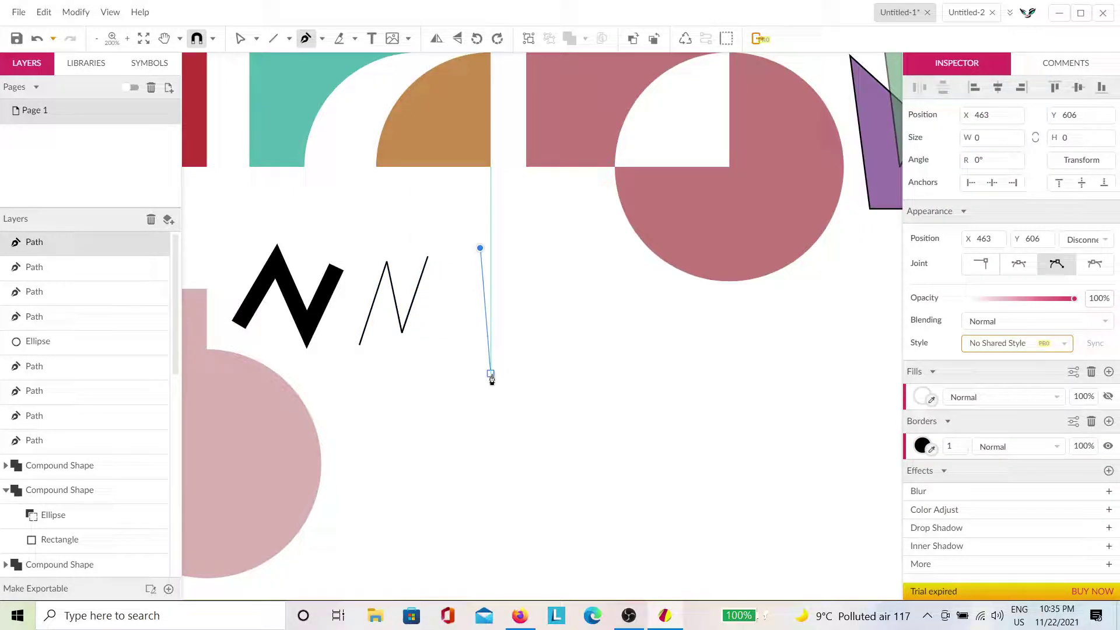
key(Escape)
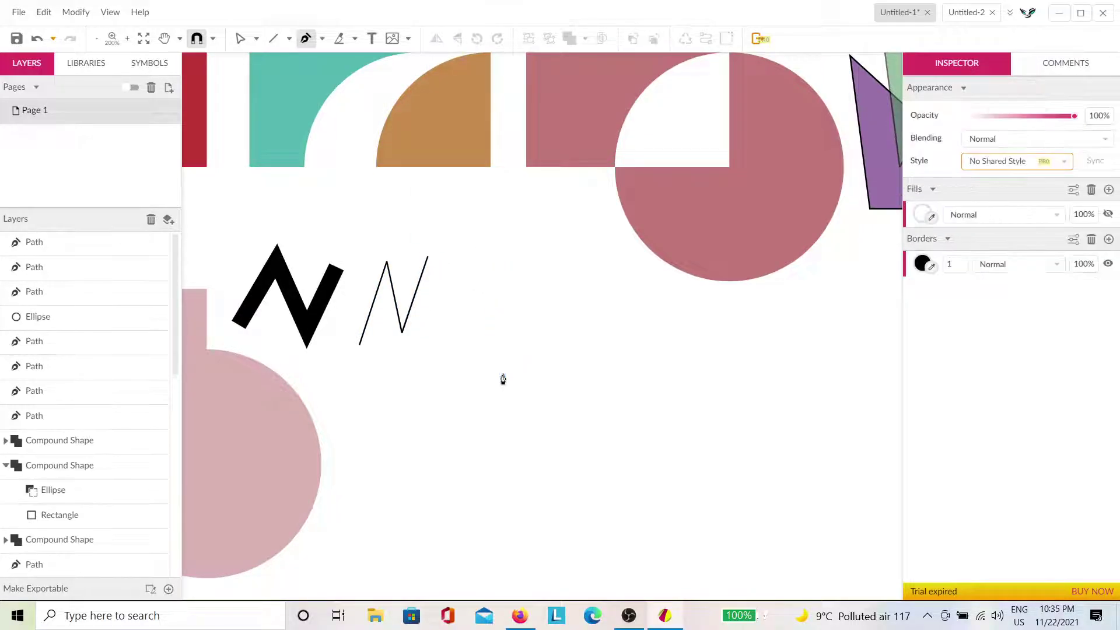
key(ctrl+z)
key(ctrl+z)
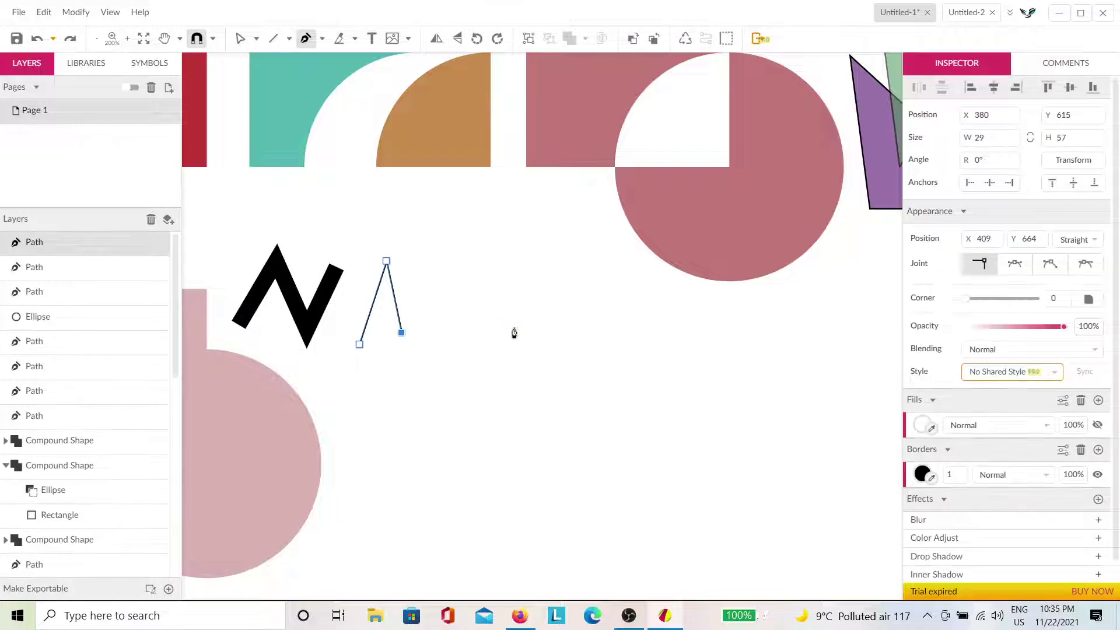
click(427, 254)
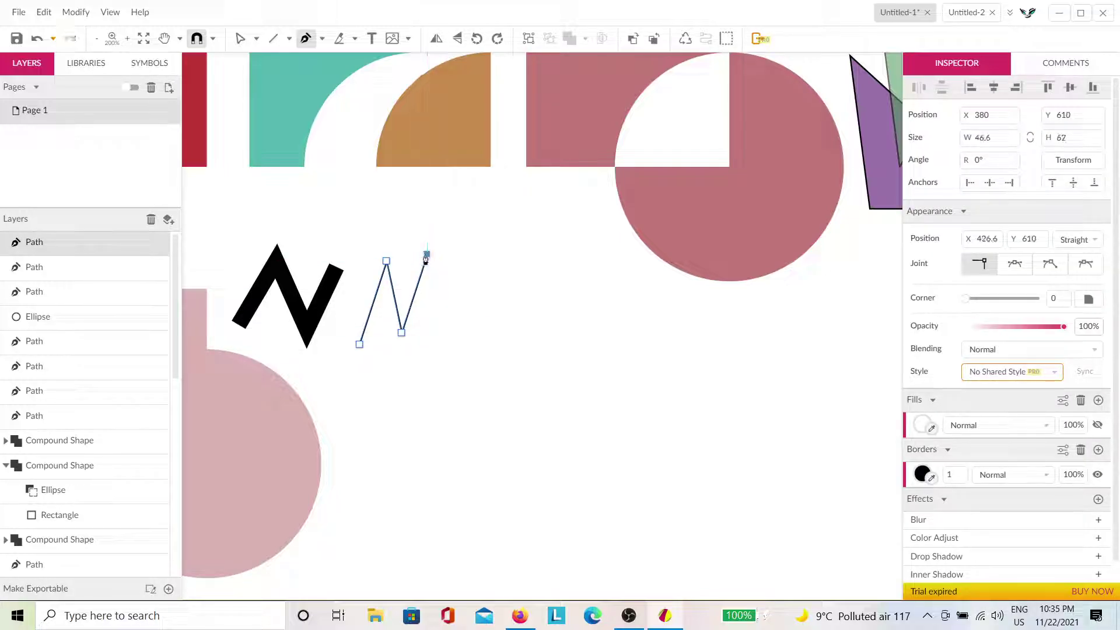
click(465, 348)
click(480, 261)
click(501, 344)
click(515, 268)
key(Escape)
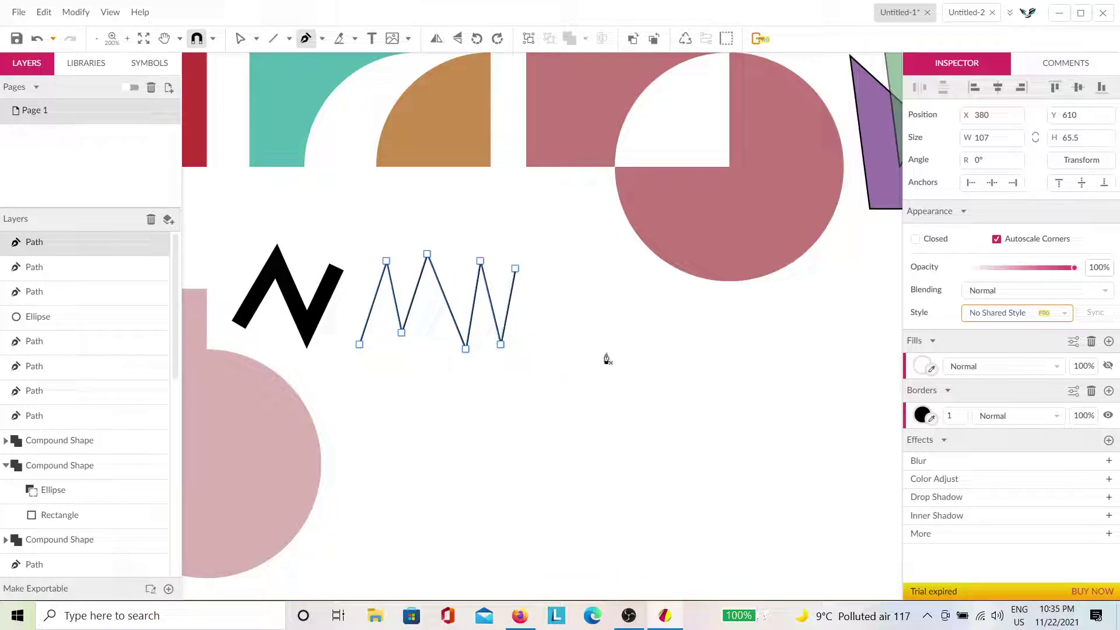
key(Escape)
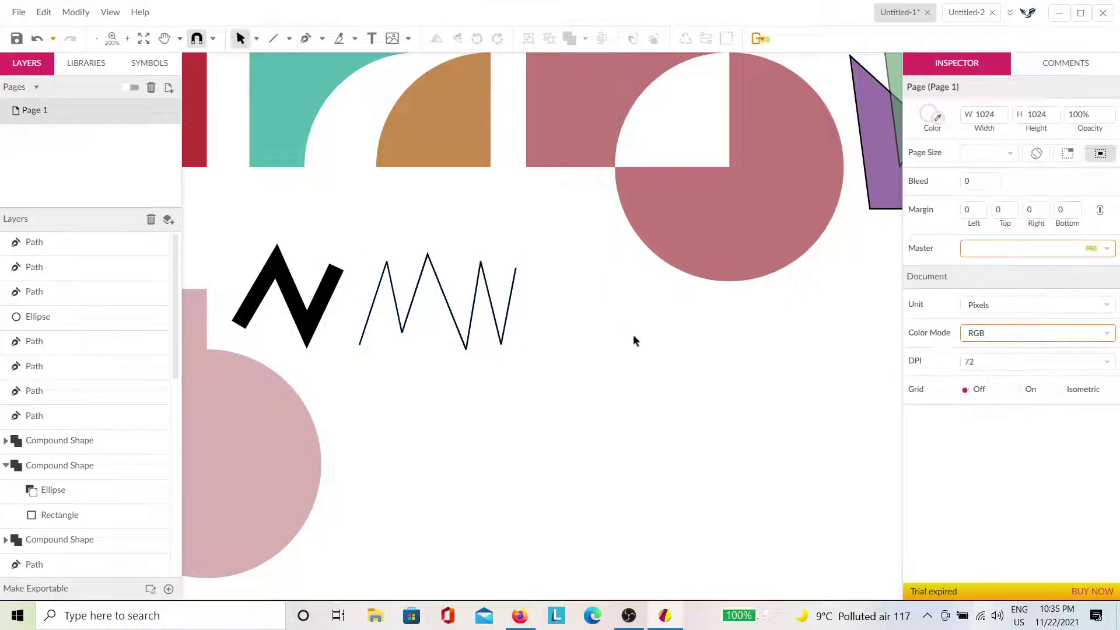
Set the border width of the eight-point zigzag path to 8 px and deselect it.
click(499, 328)
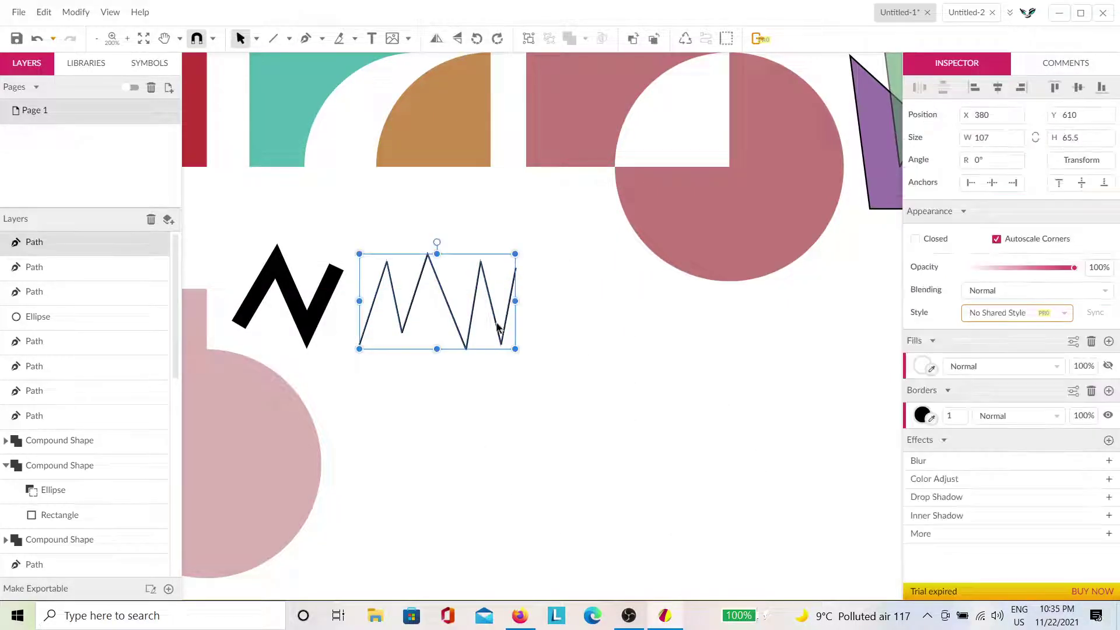
scroll(958, 410, up, 7)
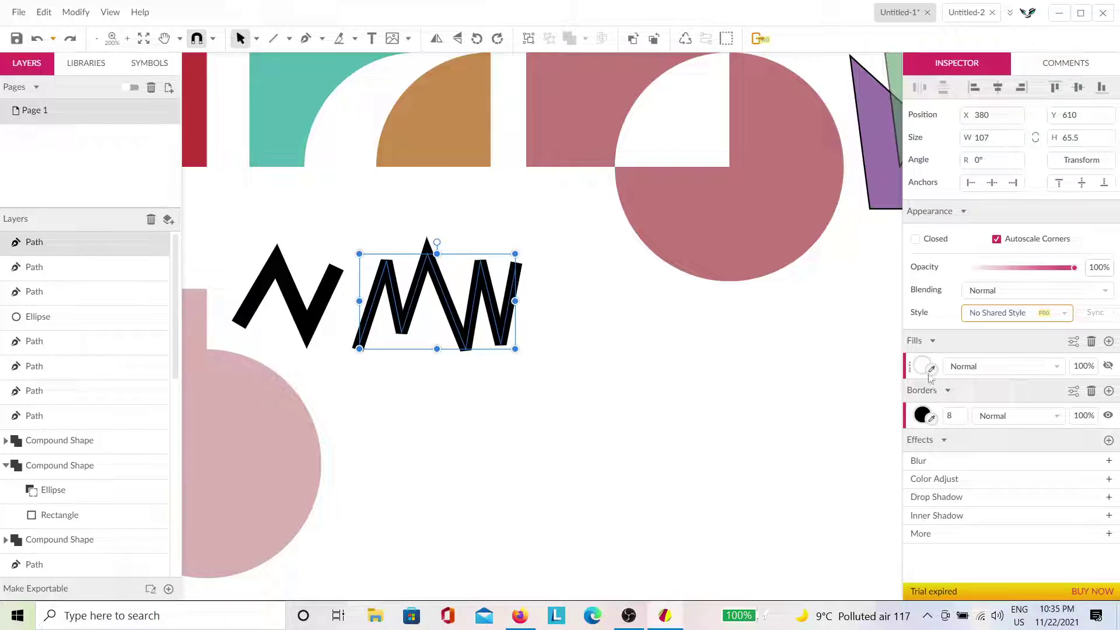
click(807, 350)
click(928, 112)
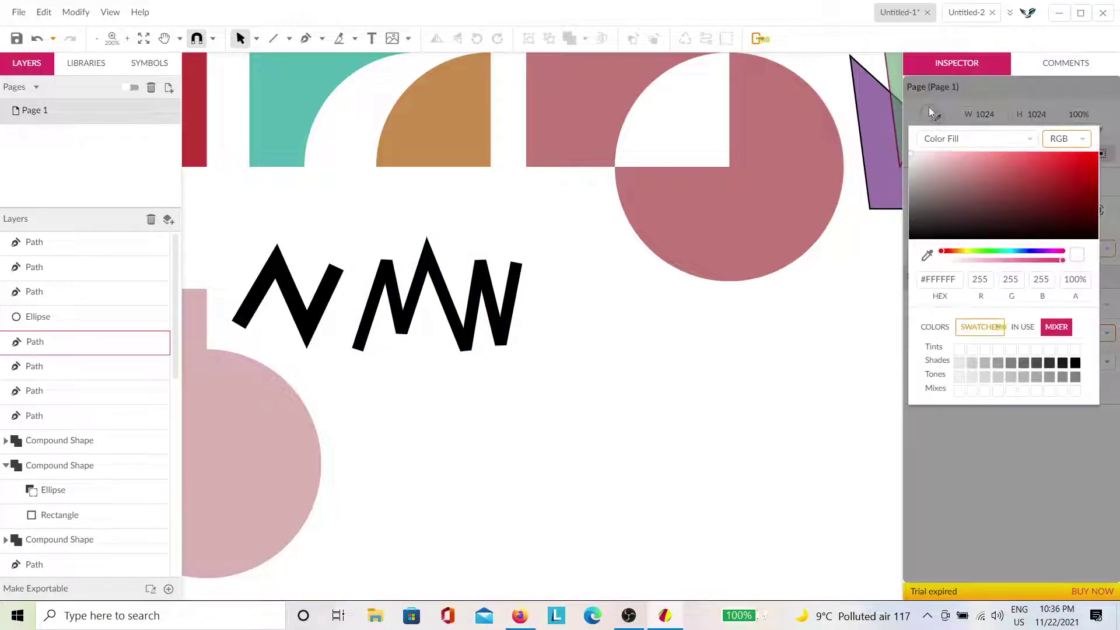
click(932, 170)
drag(923, 176, 910, 153)
click(639, 282)
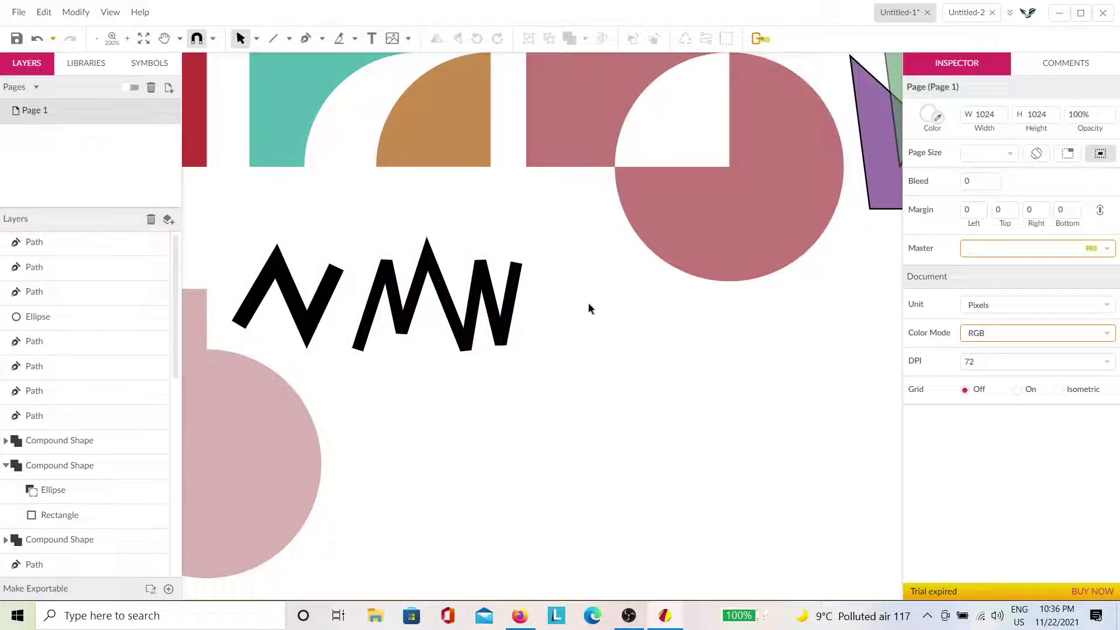
Fill the eight-point zigzag path with the dusty pink color #C68080 and deselect it.
click(497, 321)
click(923, 367)
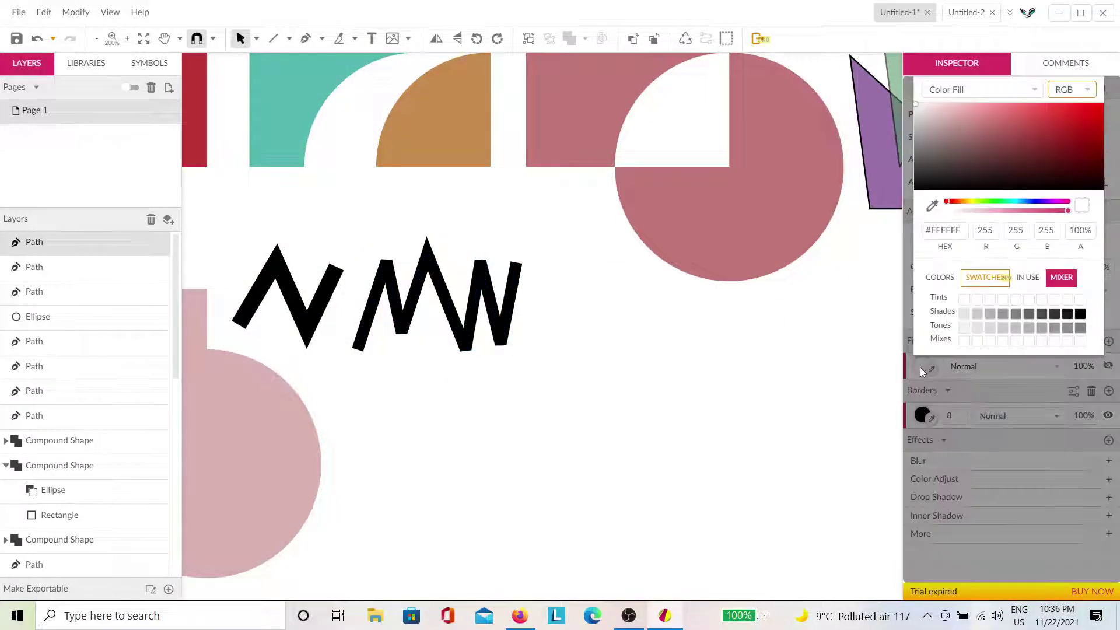
drag(946, 124, 981, 121)
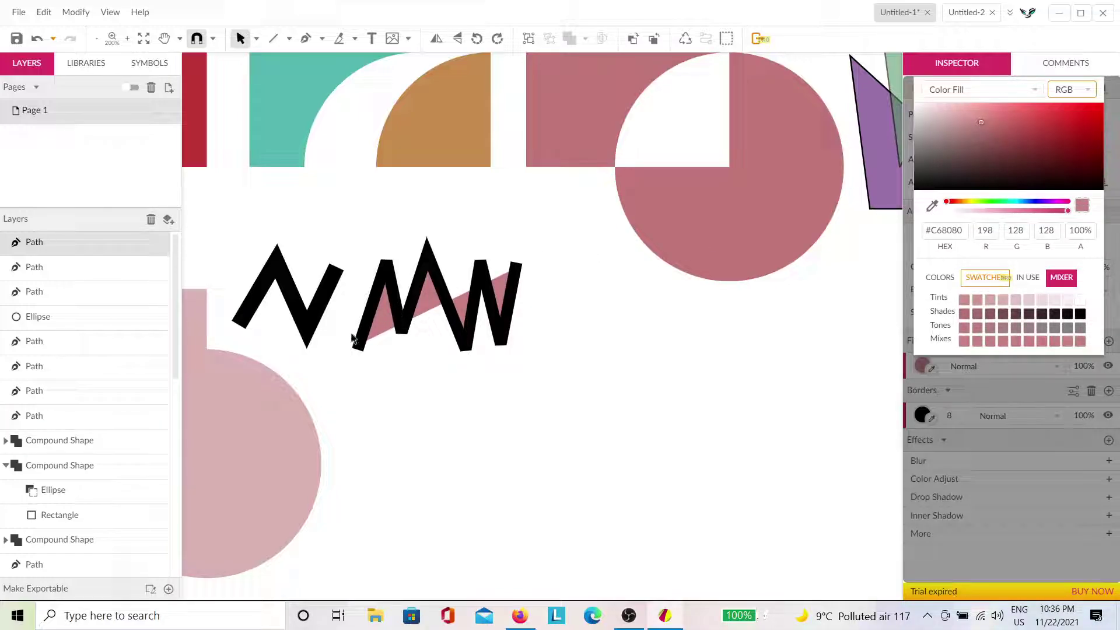
click(602, 315)
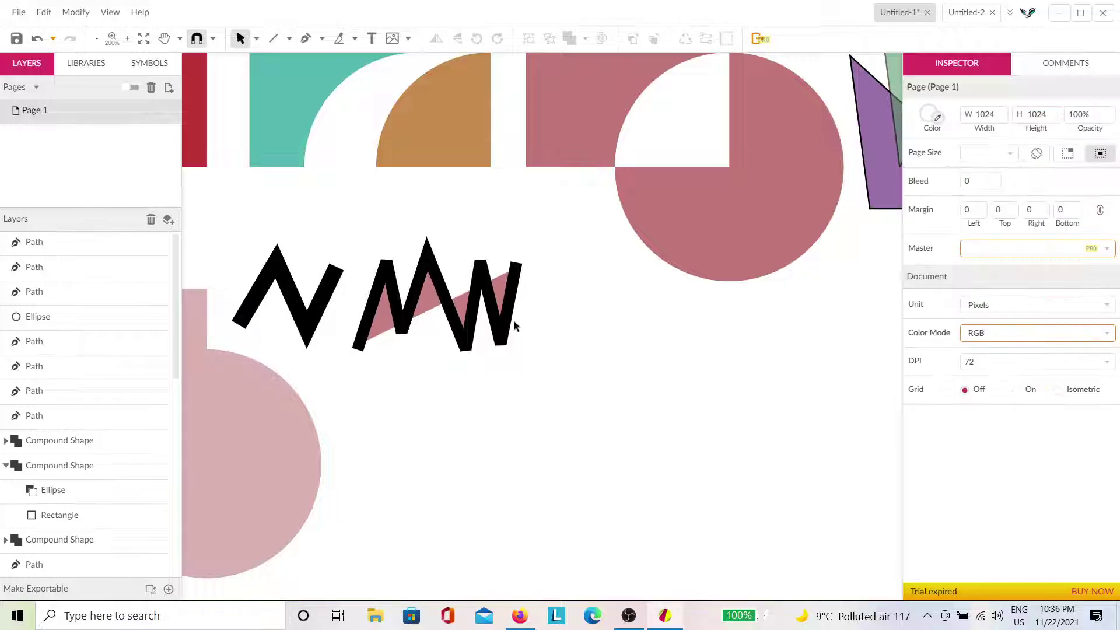
Move the filled zigzag's first lower corner to X 406, Y 735 and its last point to X 527, Y 630.
click(421, 334)
double_click(420, 331)
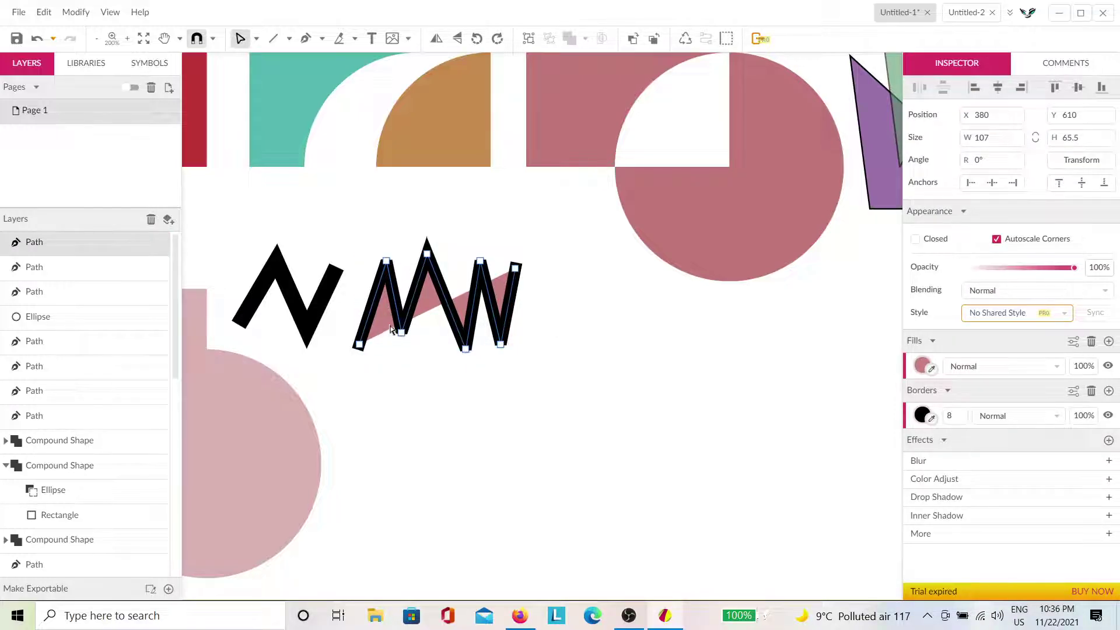
drag(401, 332, 396, 461)
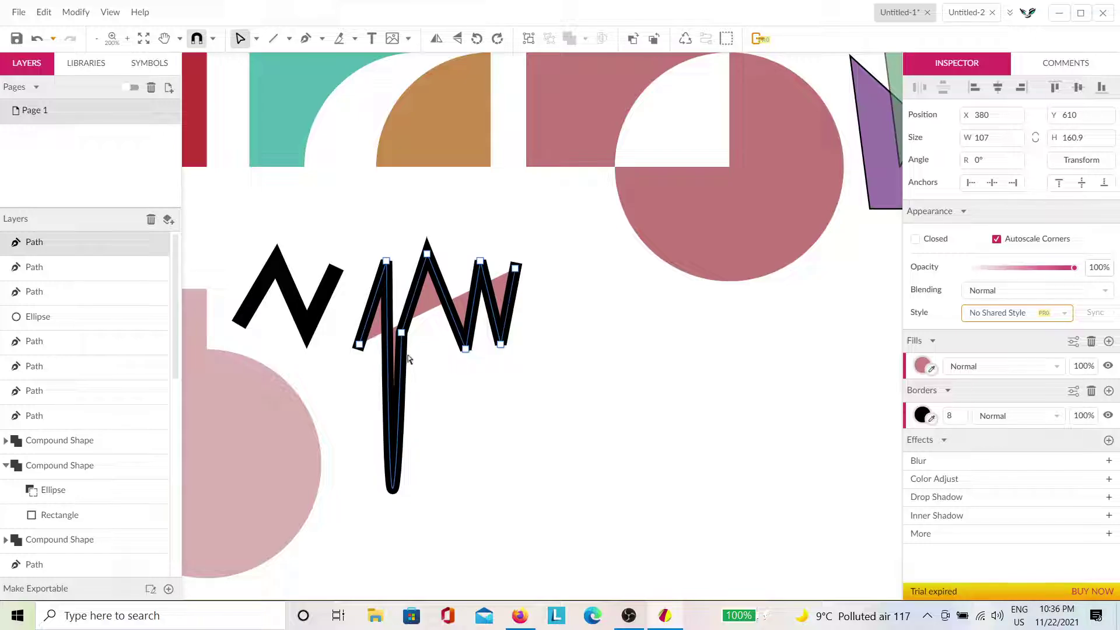
key(ctrl+z)
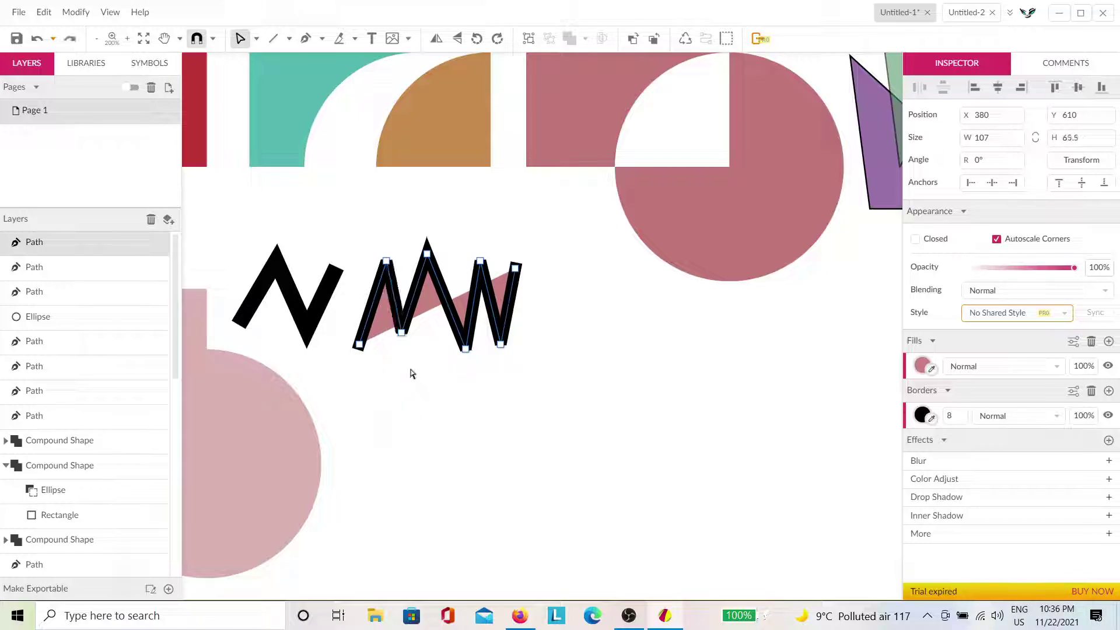
click(401, 333)
drag(401, 334, 397, 435)
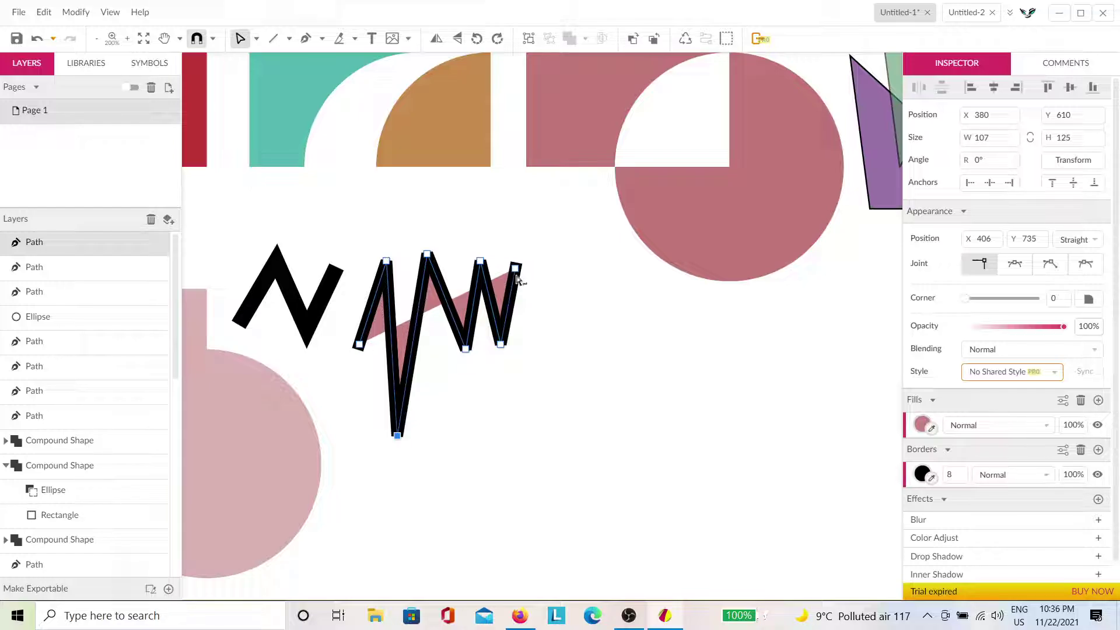
drag(517, 269, 578, 286)
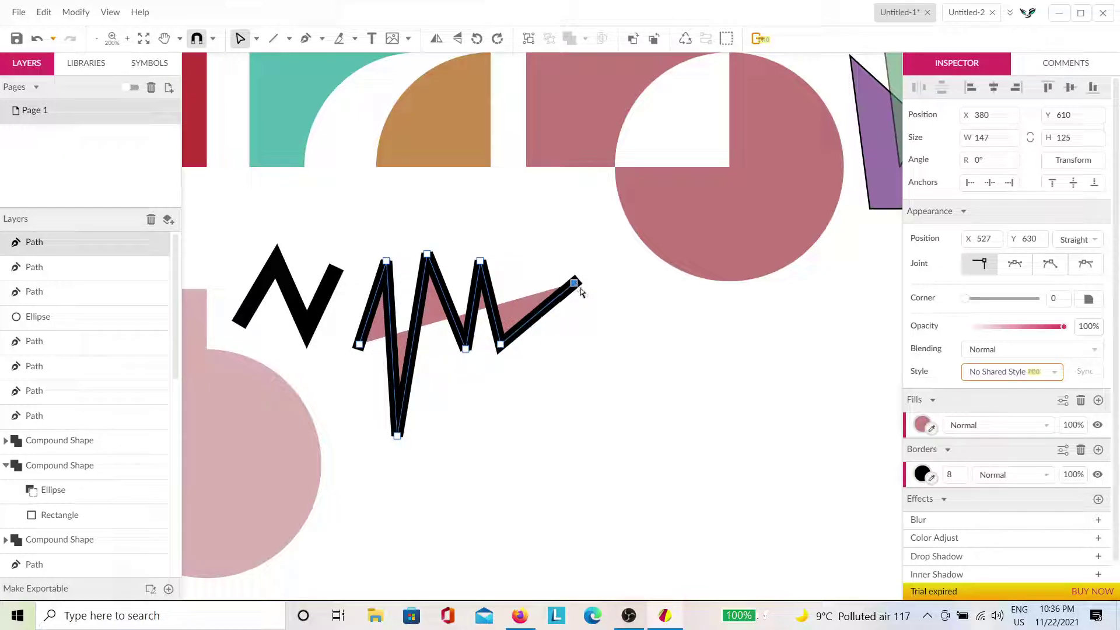
Extend the filled zigzag from its last point with nine more Pen points into an open jagged path about 203 by 168 px, and deselect it.
key(p)
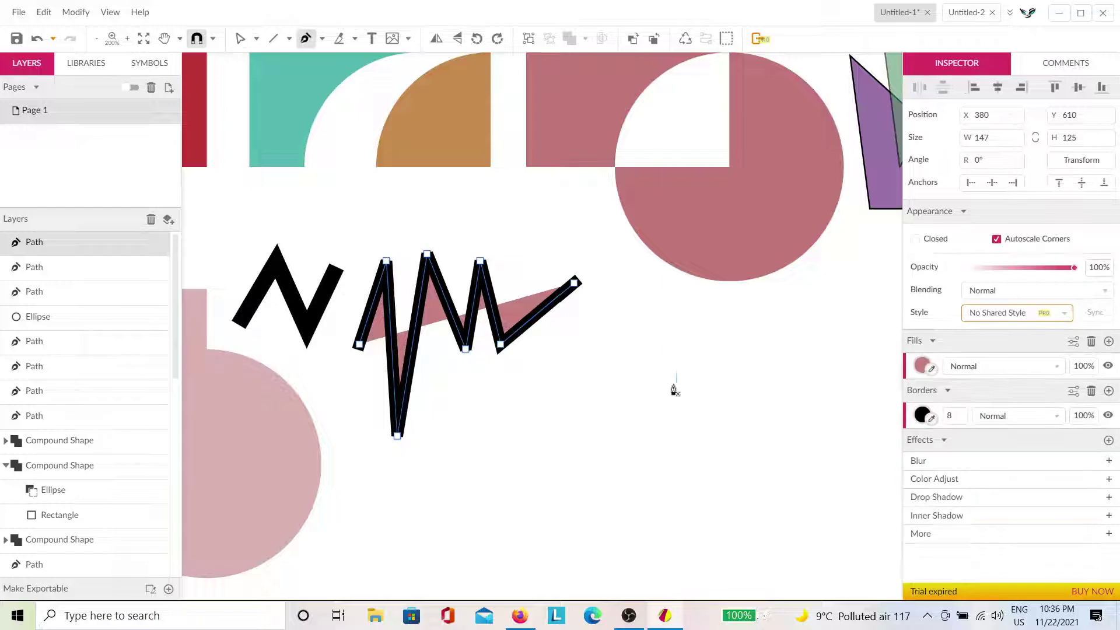
click(575, 284)
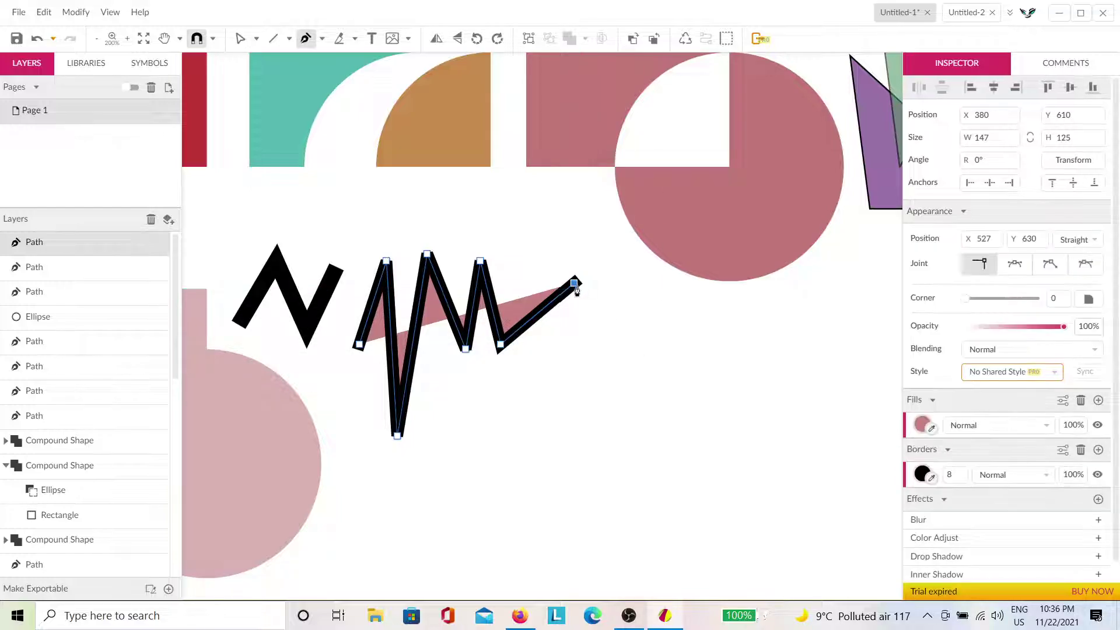
click(574, 375)
click(635, 321)
click(655, 354)
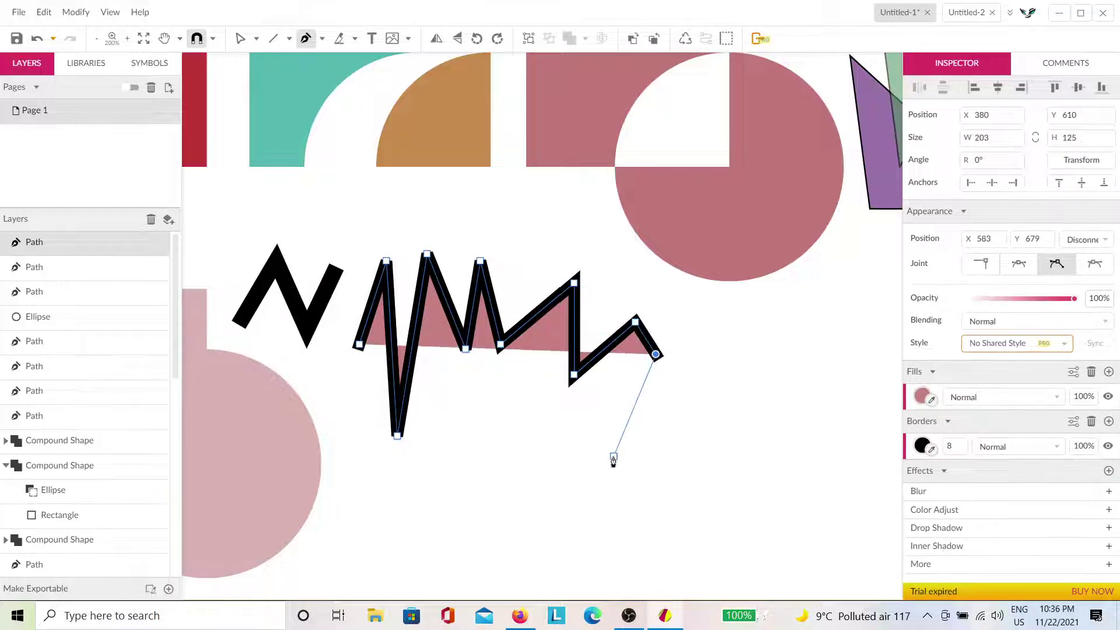
click(588, 414)
click(605, 464)
click(533, 488)
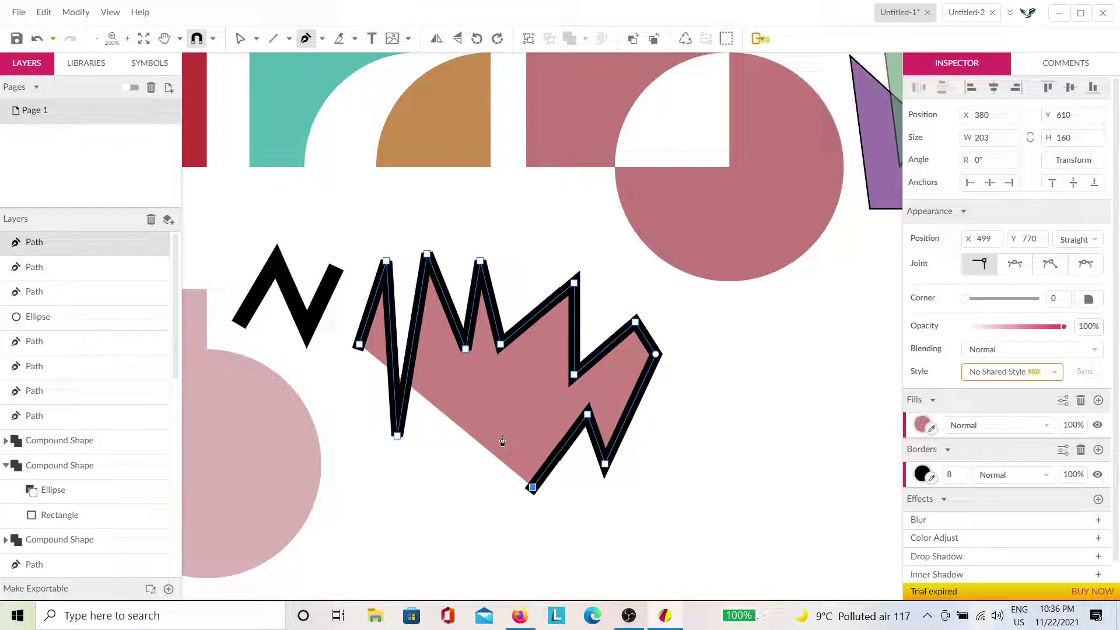
click(447, 499)
click(434, 411)
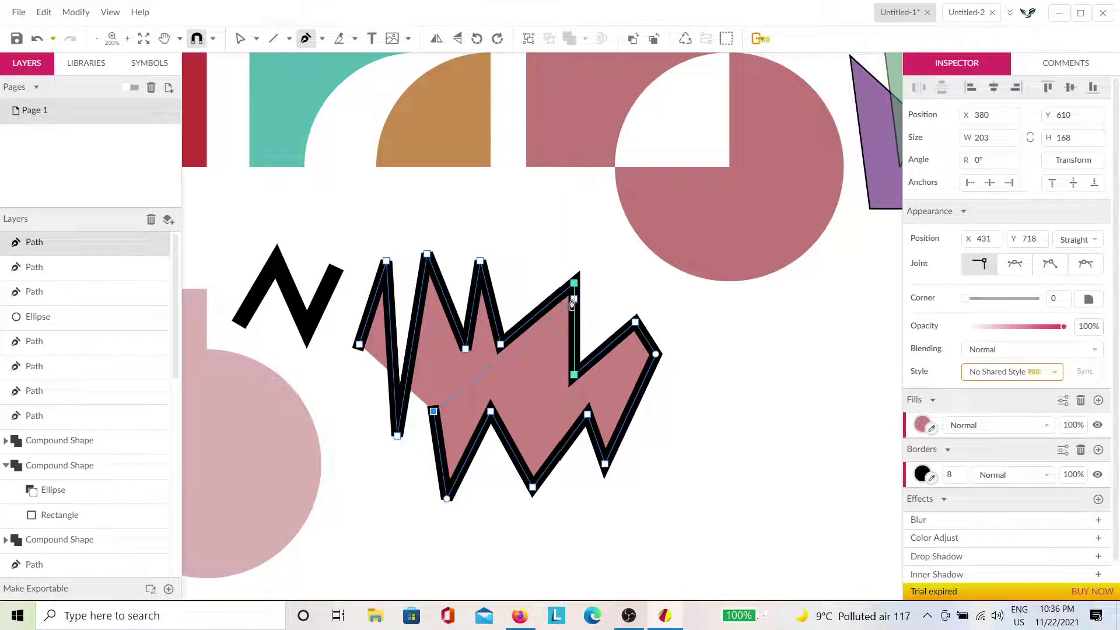
key(Escape)
click(695, 409)
click(495, 437)
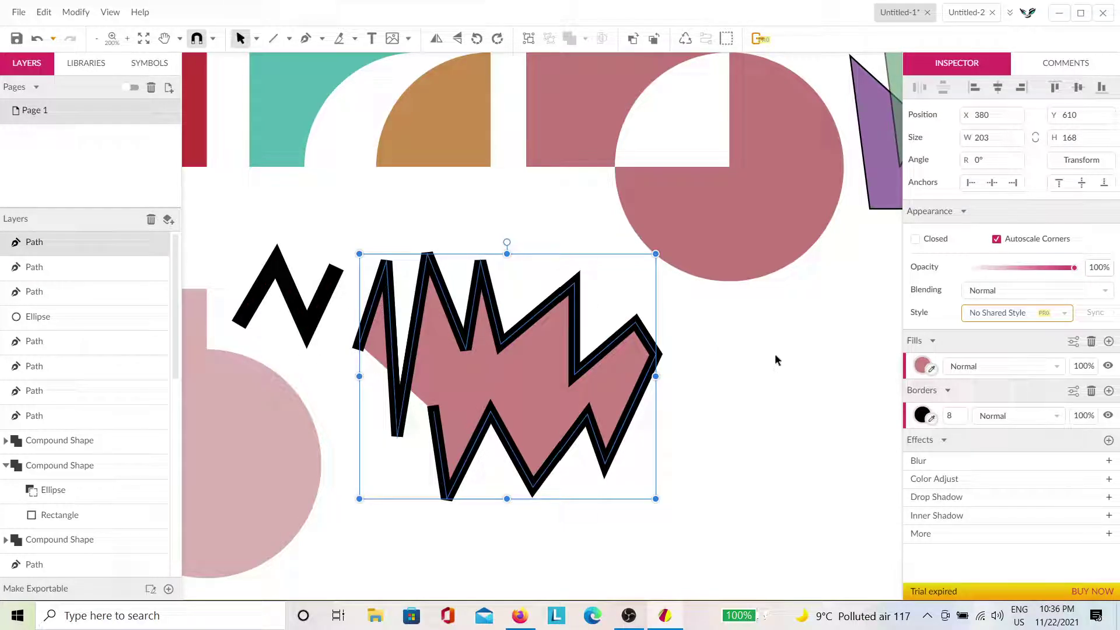
click(783, 428)
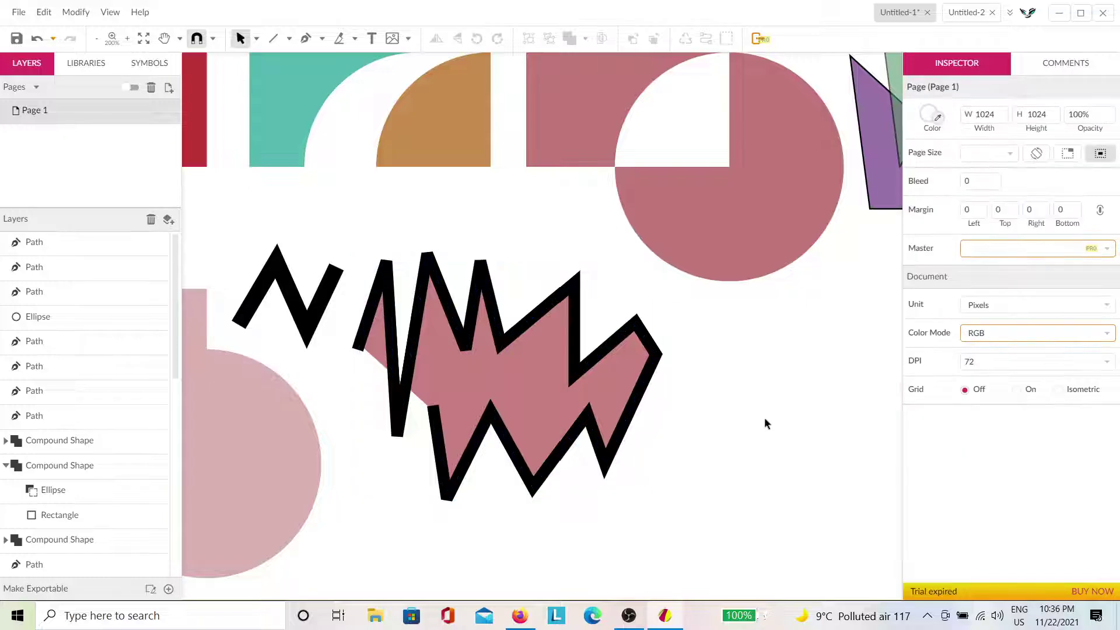
Look over the filled jagged path, the overlapping triangles, the thick-bordered star and the empty area beneath them.
key(h)
drag(765, 420, 423, 376)
key(v)
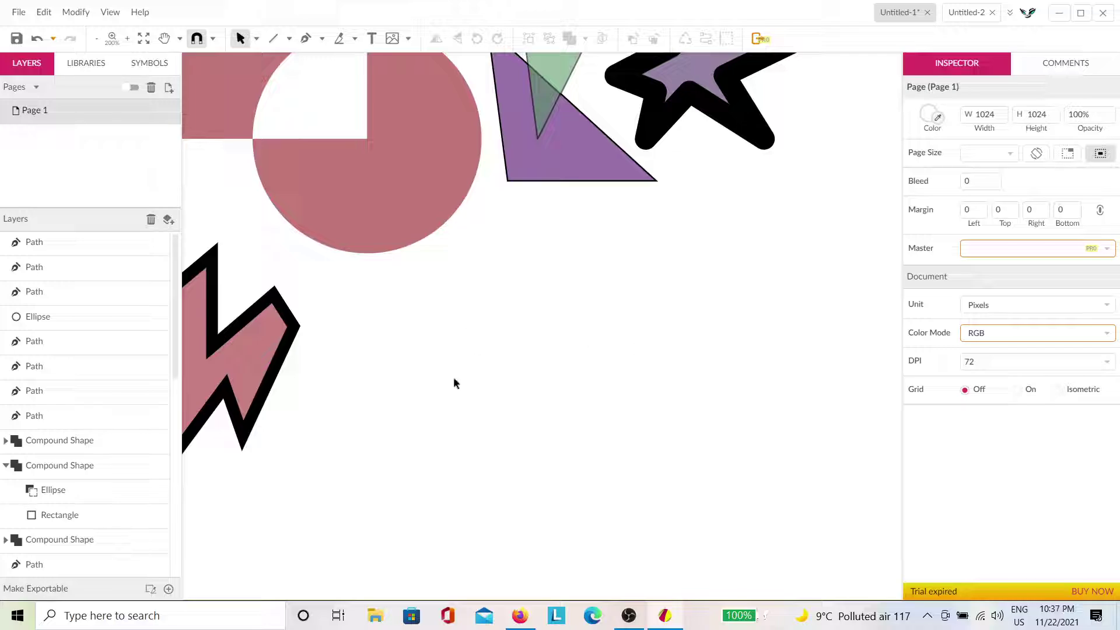
drag(456, 383, 580, 158)
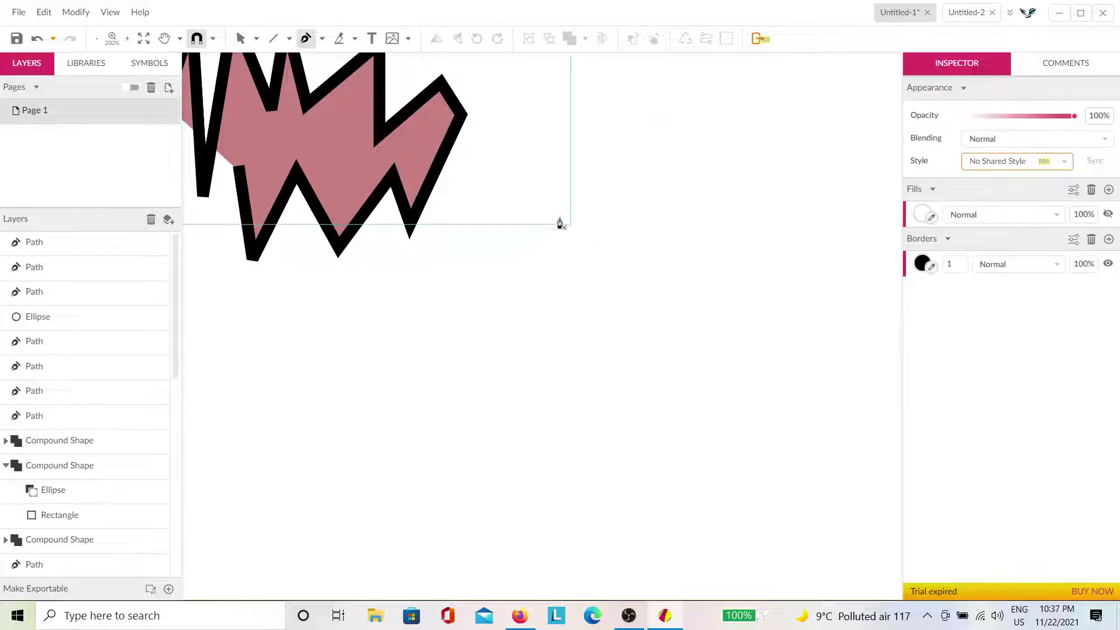
drag(560, 220, 467, 295)
scroll(326, 180, up, 3)
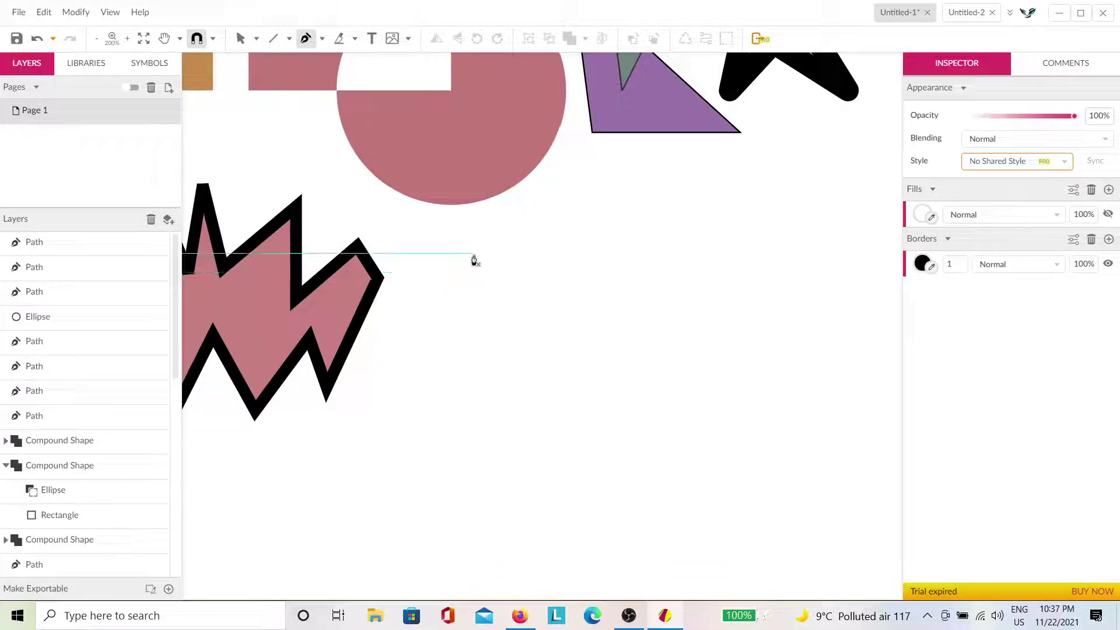
scroll(470, 78, up, 3)
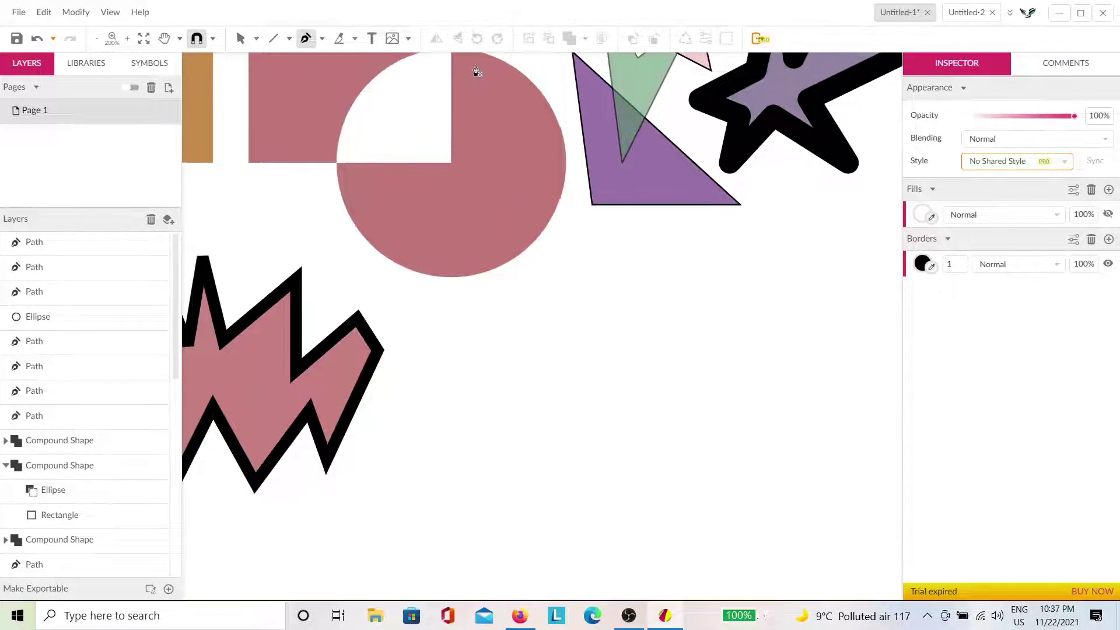
scroll(477, 66, up, 7)
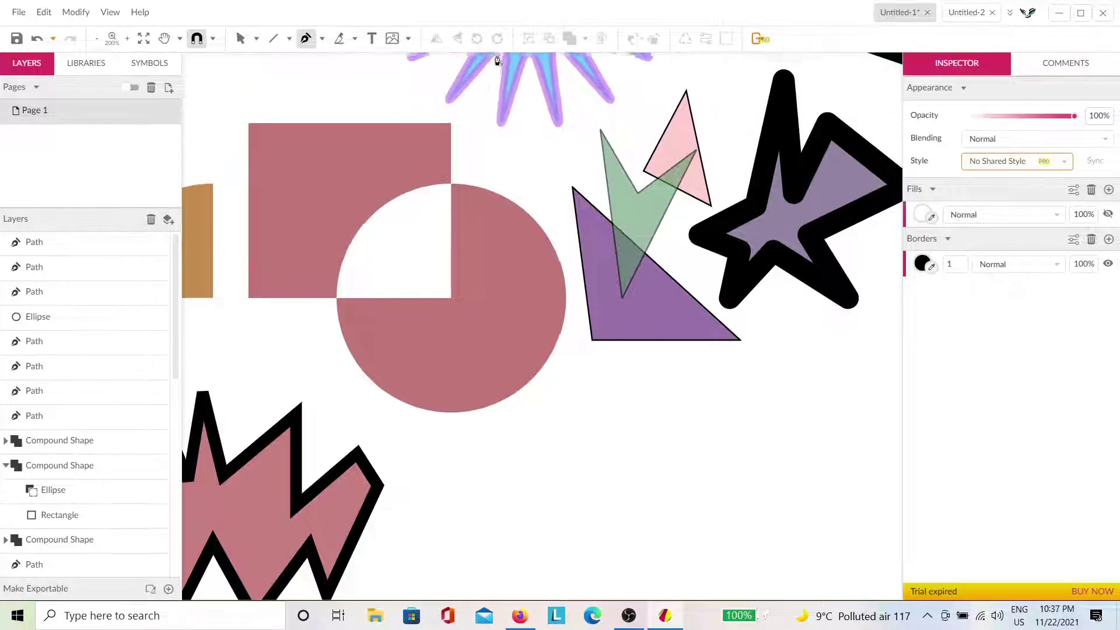
scroll(872, 193, right, 8)
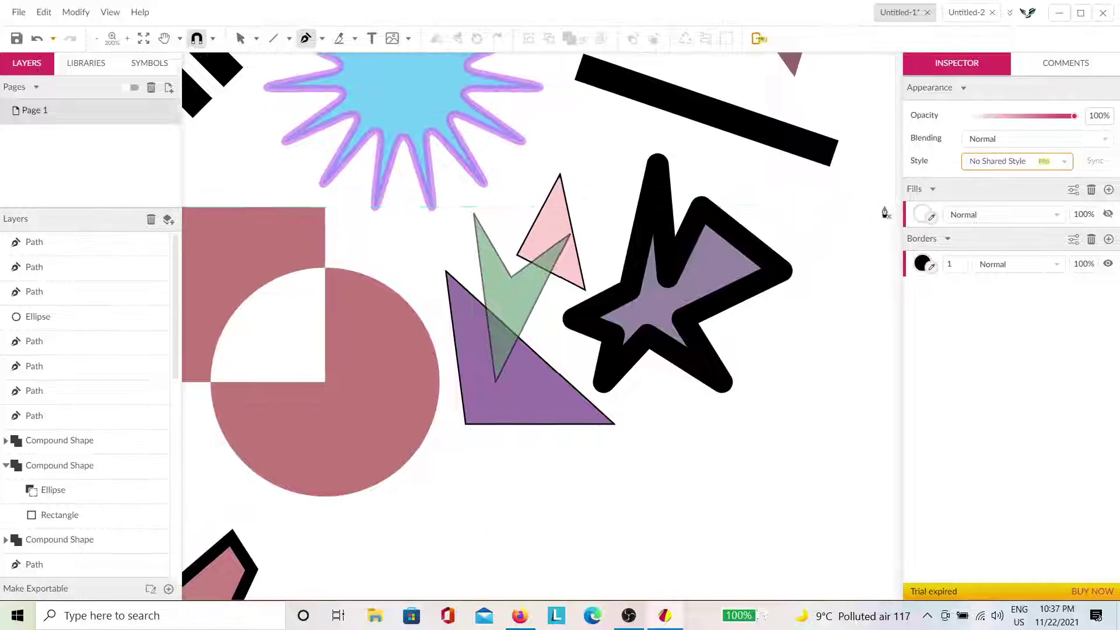
scroll(863, 256, right, 4)
scroll(550, 550, down, 7)
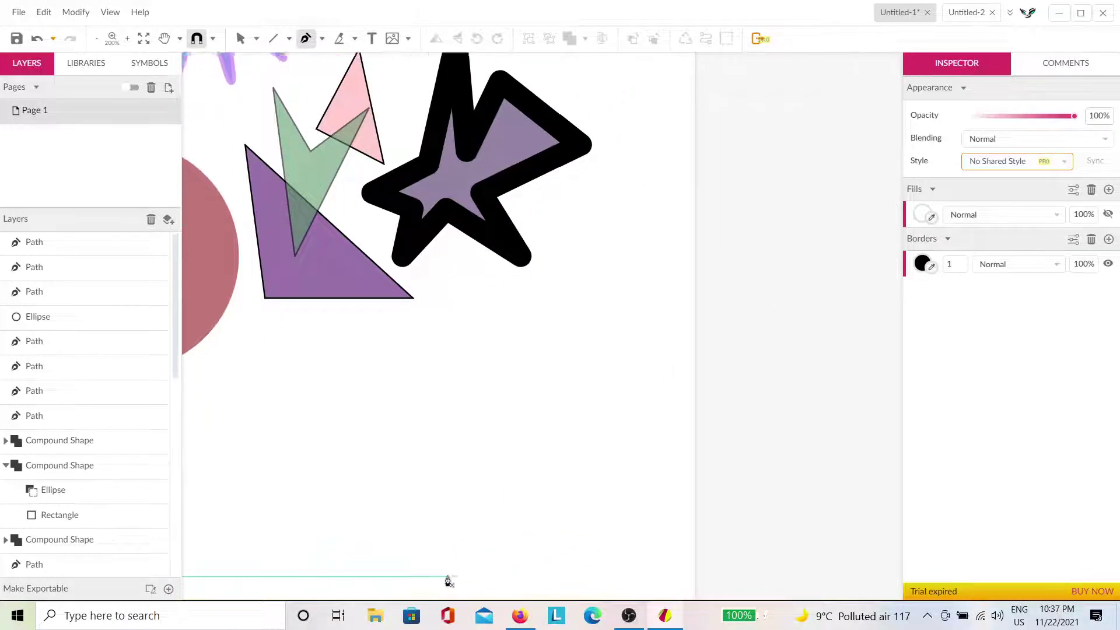
scroll(216, 496, left, 15)
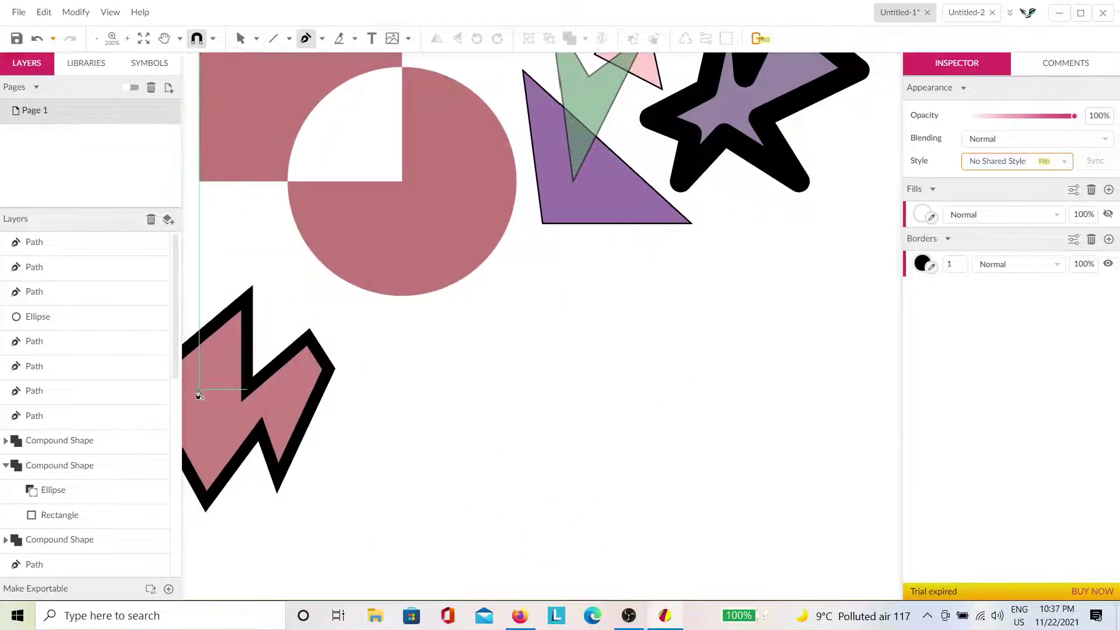
Draw a closed seven-point Pen path with vertical and diagonal edges, about 116 by 166 px, in the empty area beneath the purple triangle.
scroll(211, 367, left, 2)
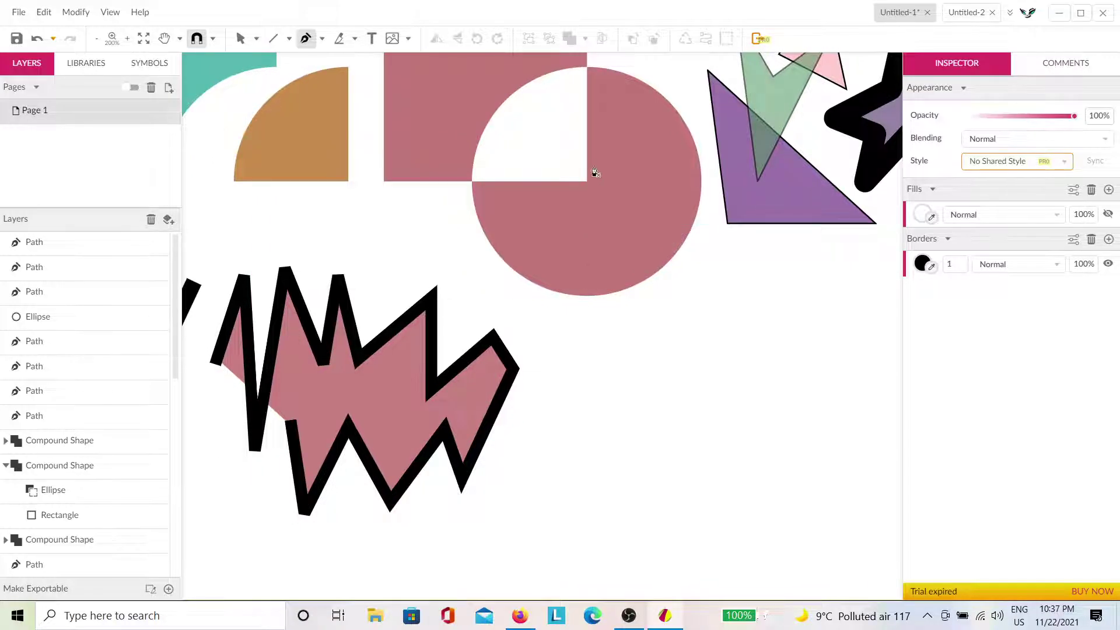
scroll(596, 172, up, 10)
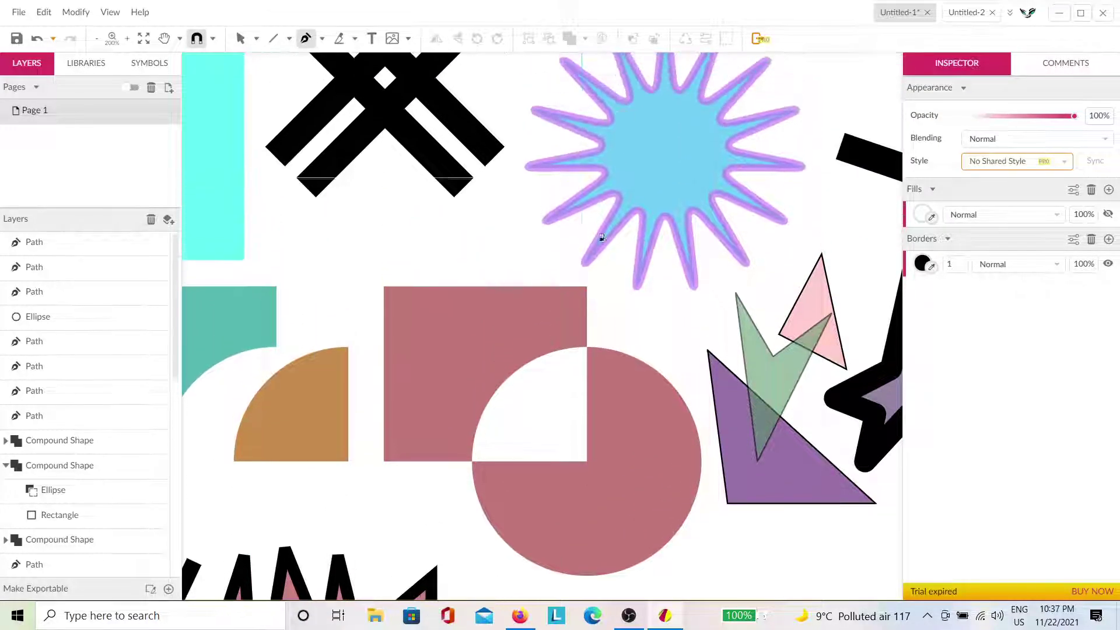
scroll(612, 555, down, 8)
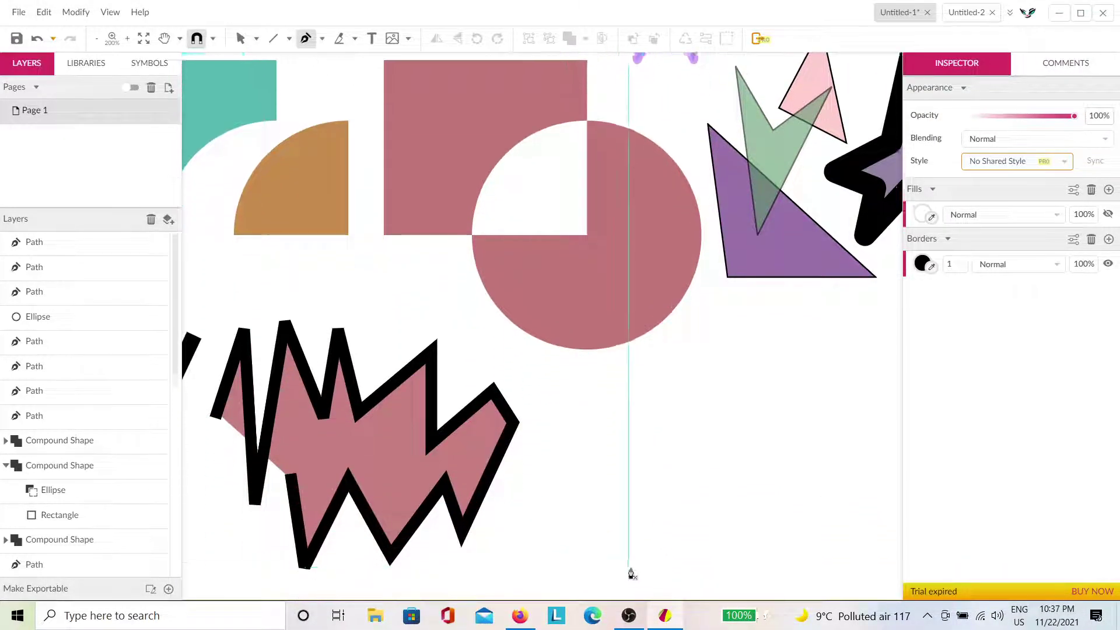
scroll(630, 574, down, 5)
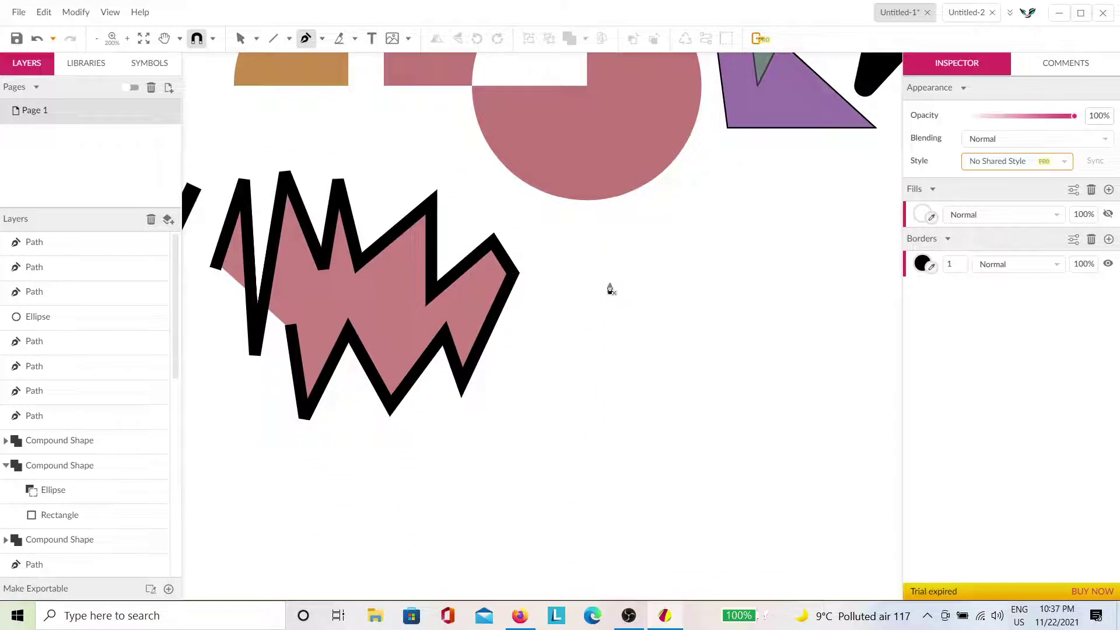
click(587, 248)
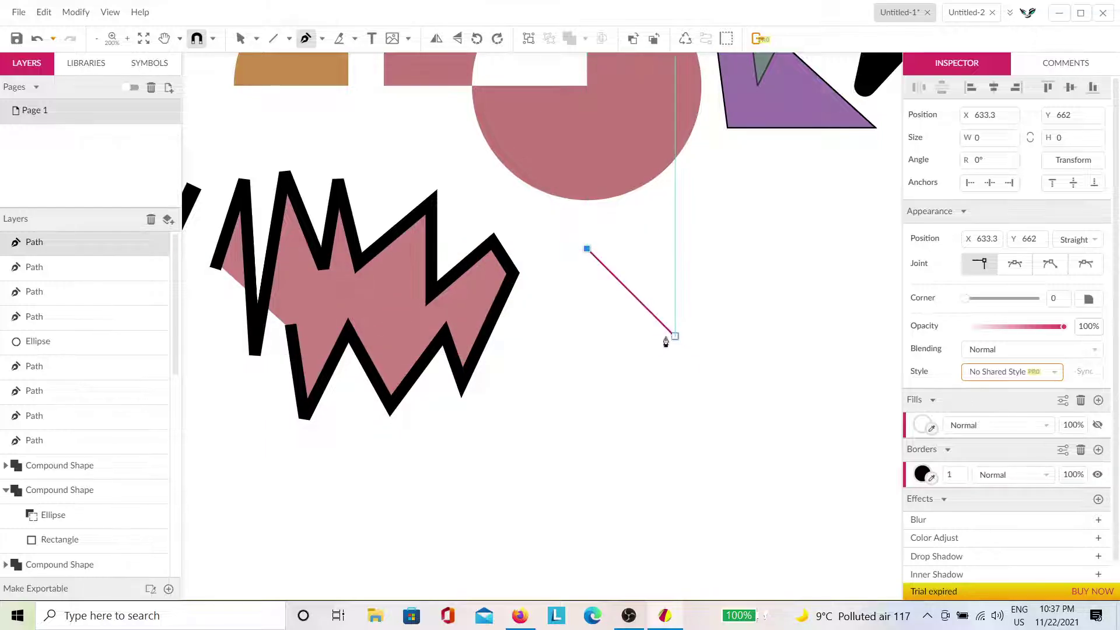
click(587, 363)
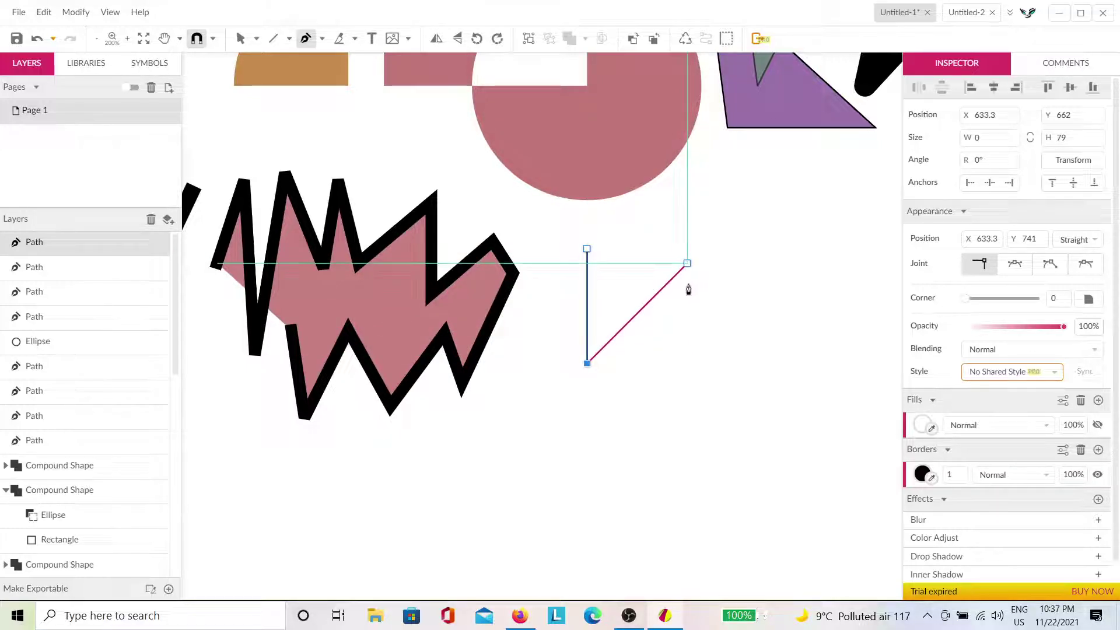
click(721, 229)
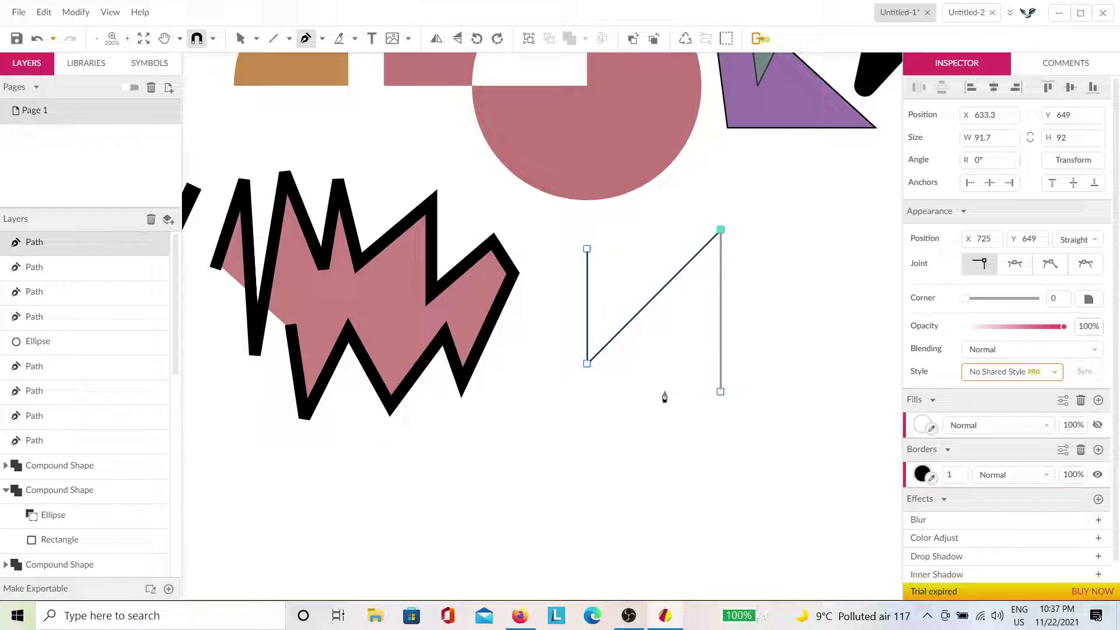
click(661, 456)
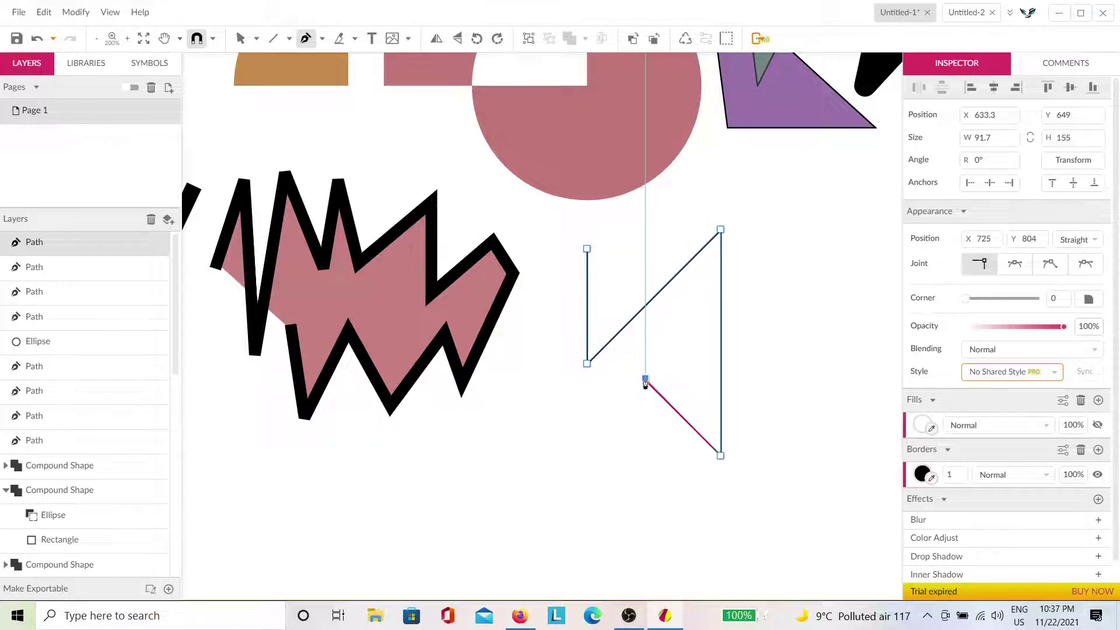
click(645, 379)
click(550, 472)
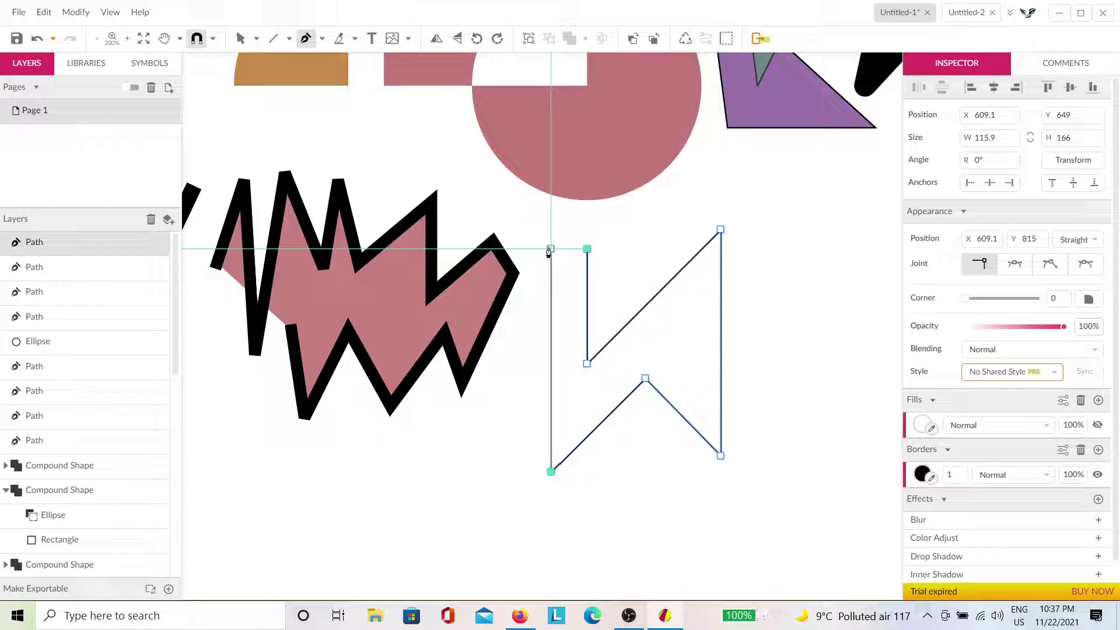
click(550, 249)
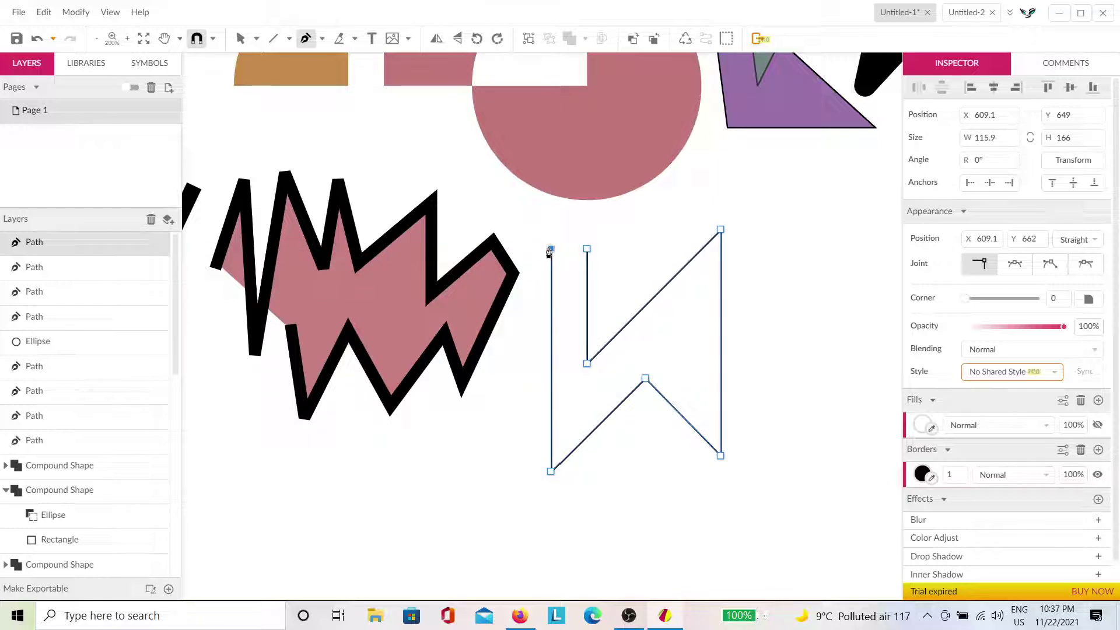
click(587, 250)
key(Escape)
Set the new closed path's border width to 18 and deselect it.
drag(957, 473, 948, 463)
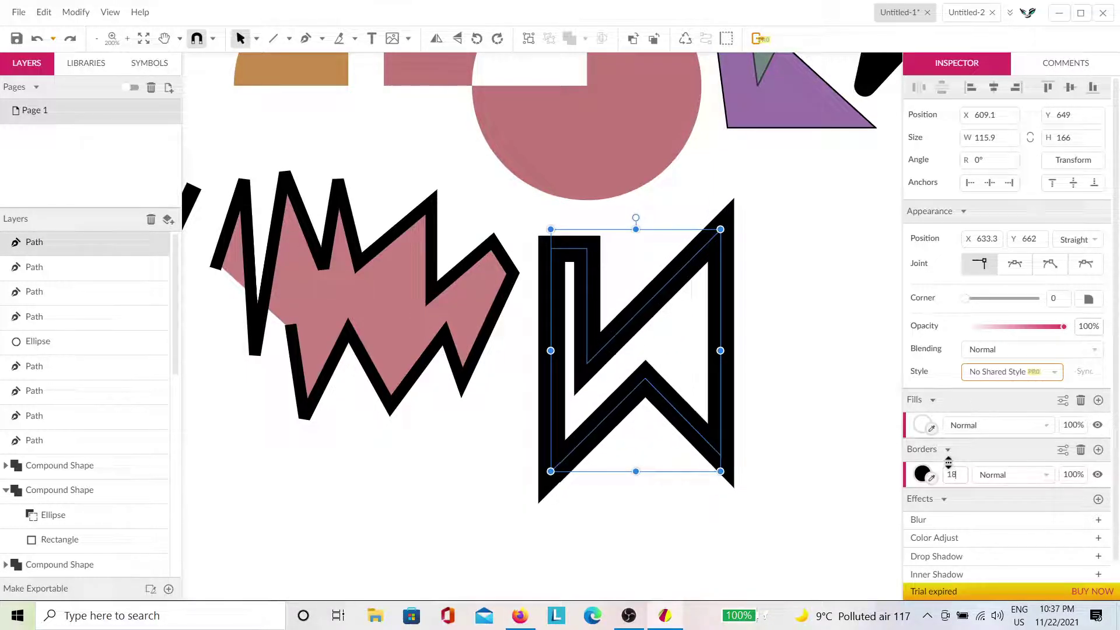
click(795, 359)
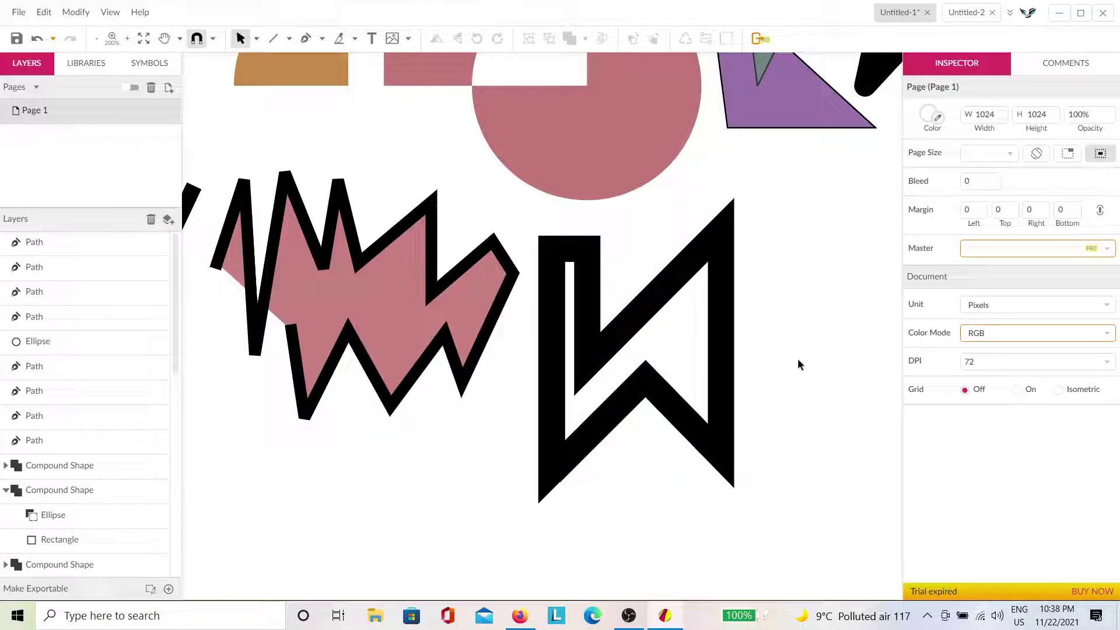
drag(796, 358, 638, 391)
click(521, 376)
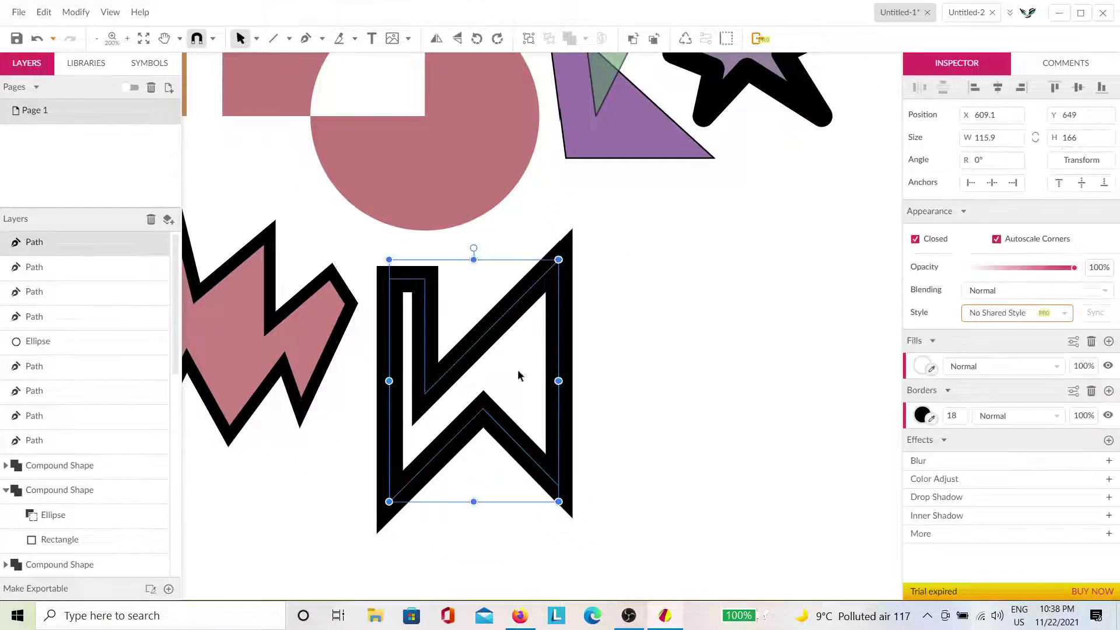
click(575, 410)
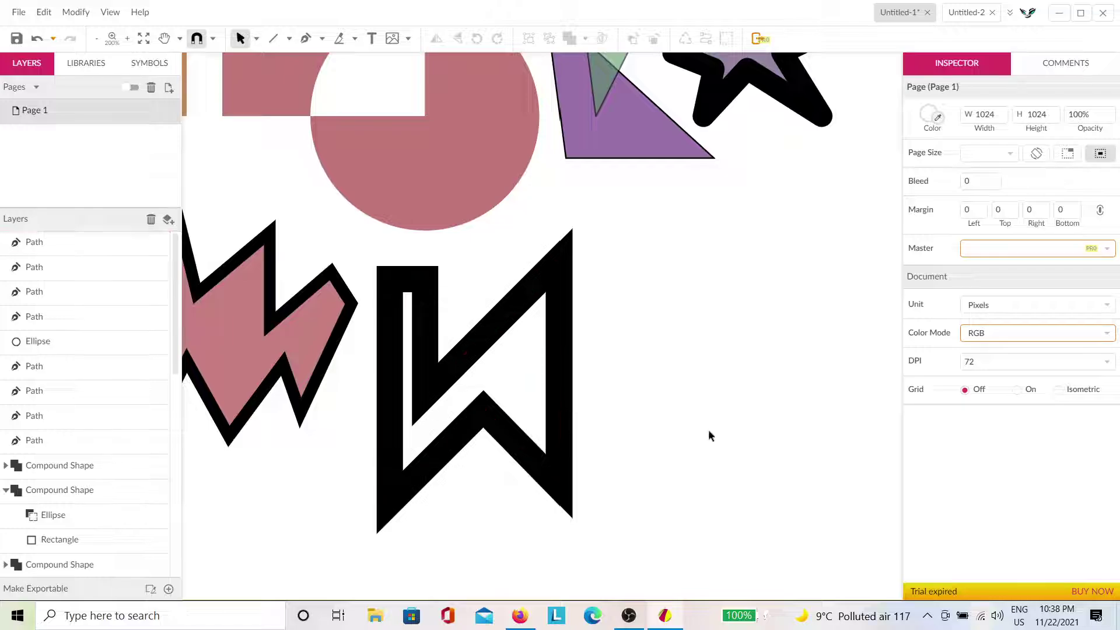
Change the thick-bordered closed path's border color to teal #3D727B and deselect it.
click(567, 407)
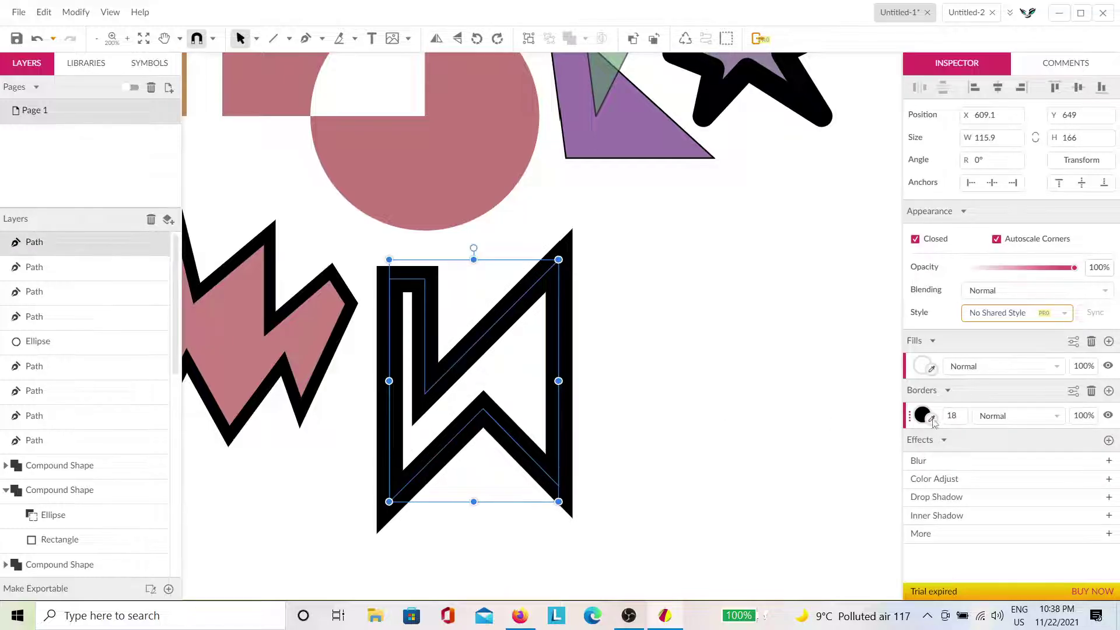
click(933, 421)
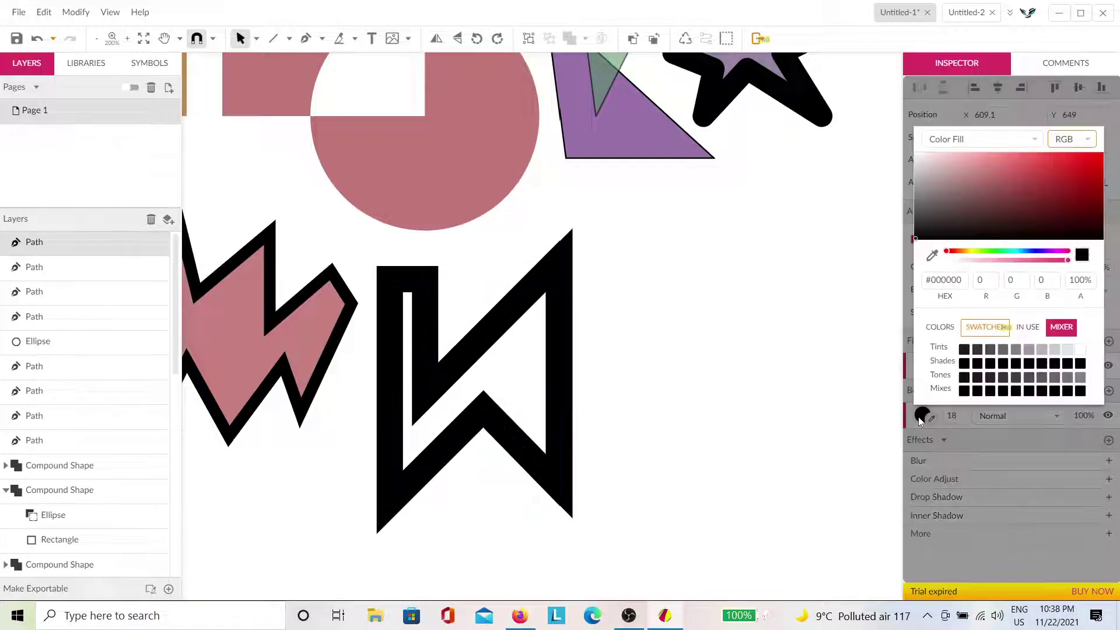
click(1012, 252)
click(1010, 197)
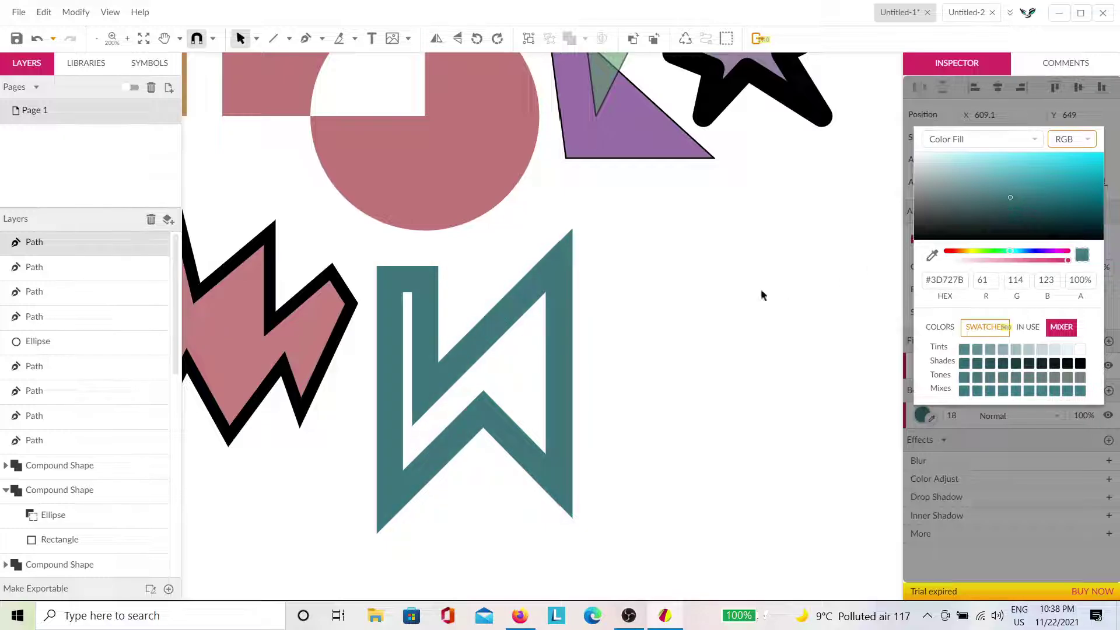
click(761, 291)
scroll(586, 440, right, 4)
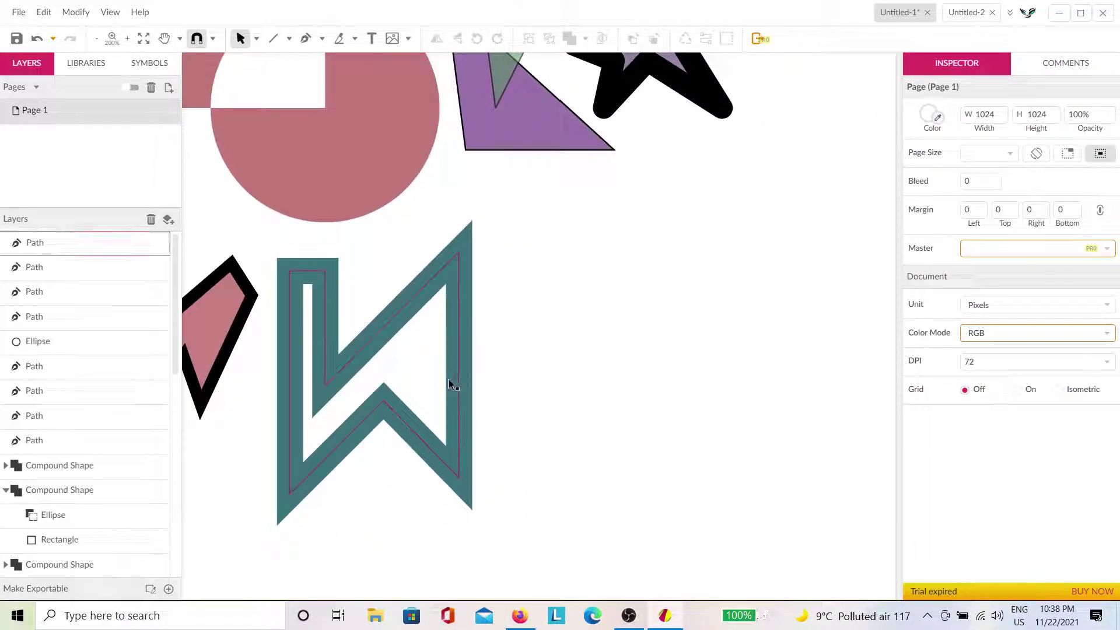
click(451, 386)
key(ctrl+d)
drag(398, 376, 592, 350)
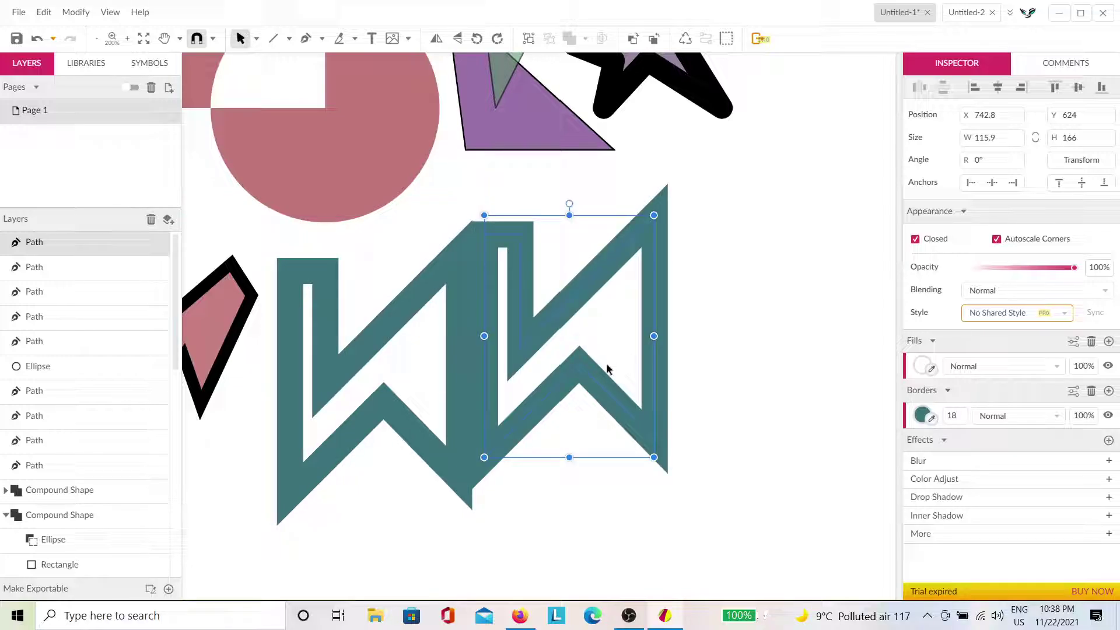
key(Delete)
Duplicate the teal shape twice at equal offsets, placing the copies at X 752, Y 610 and X 895, Y 571.
click(450, 403)
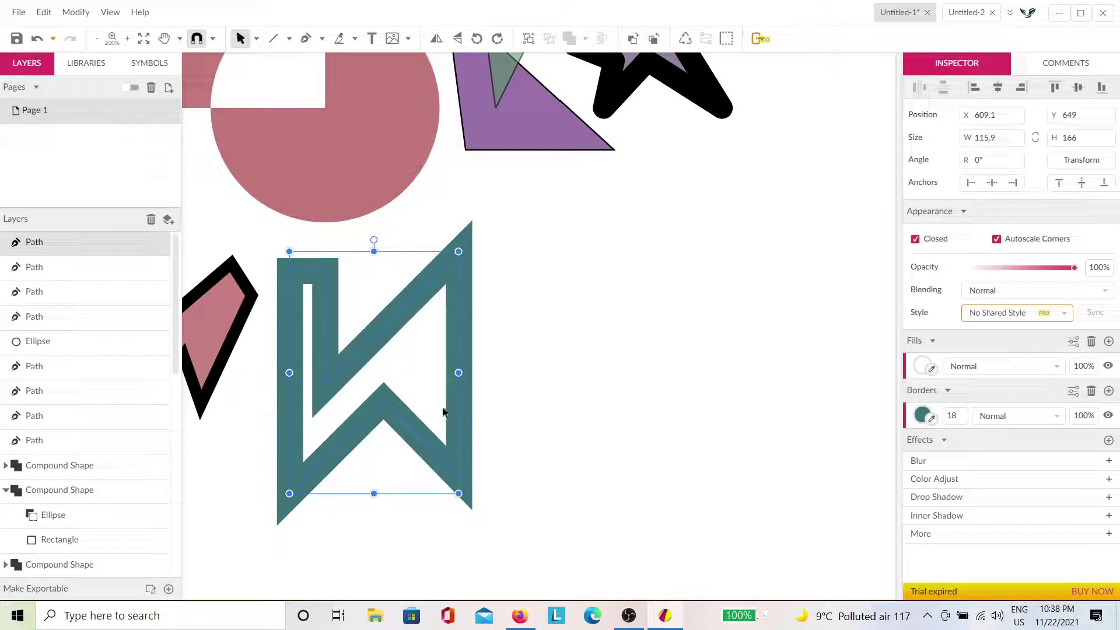
key(ctrl+d)
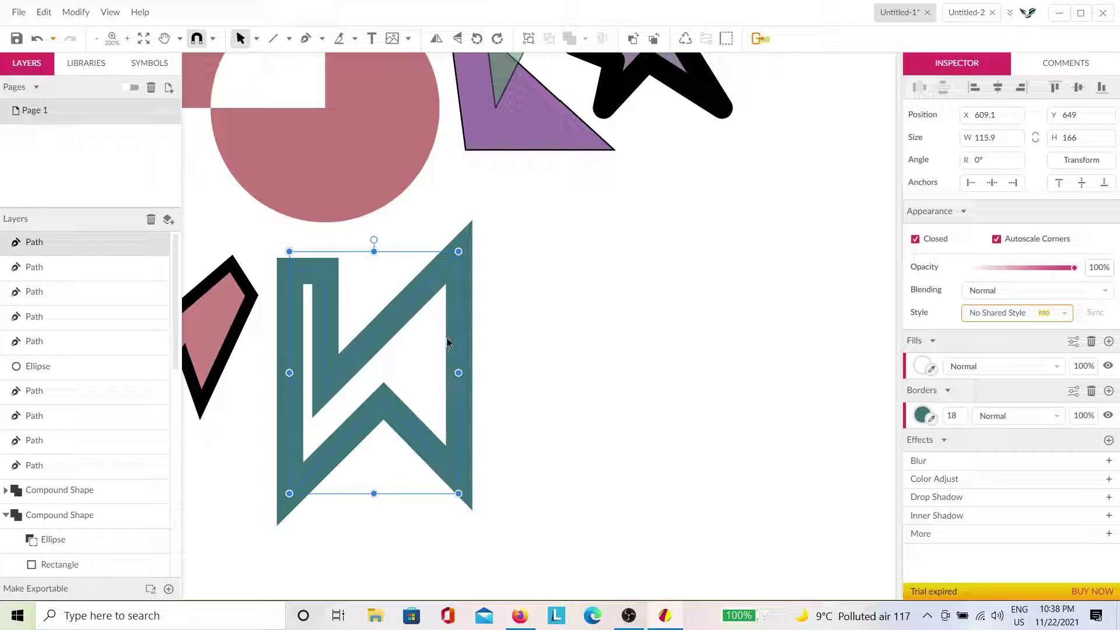
drag(458, 338, 668, 284)
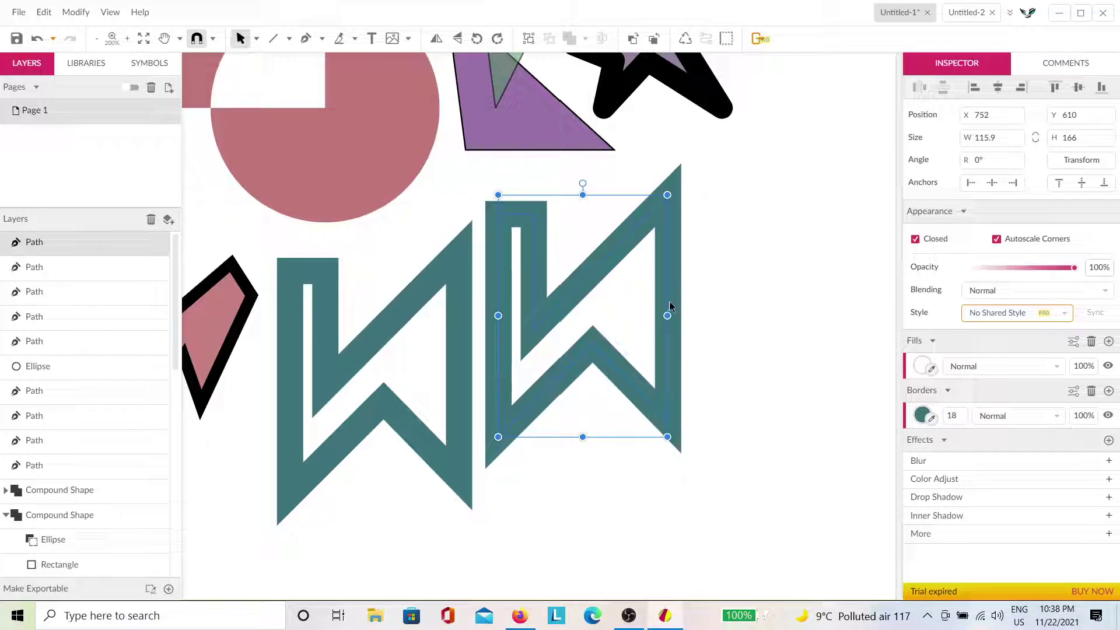
key(ctrl+d)
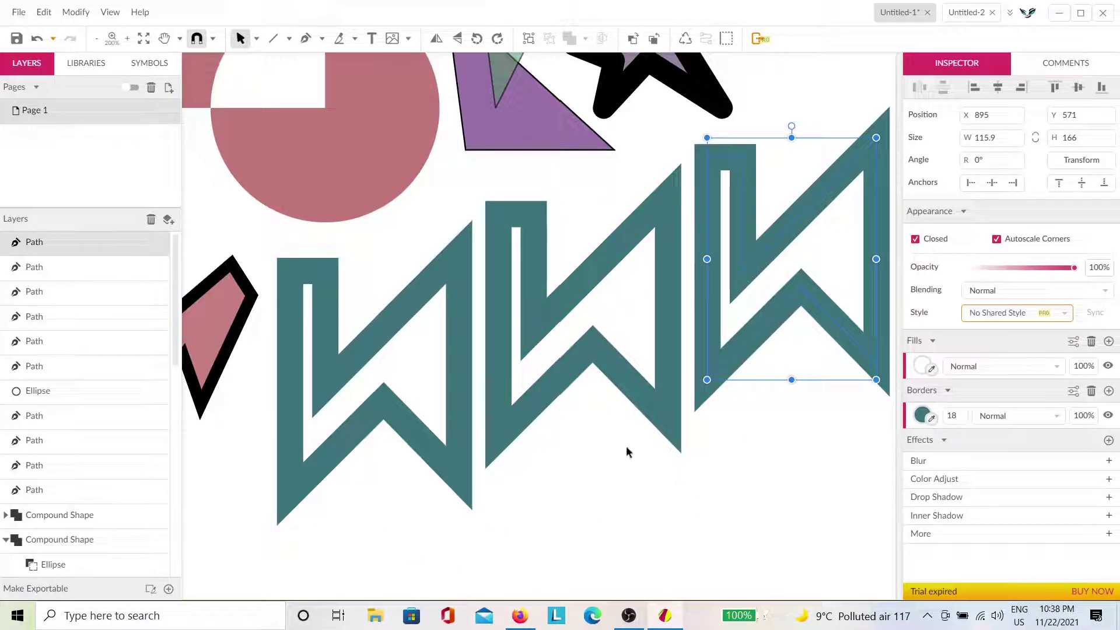
click(730, 522)
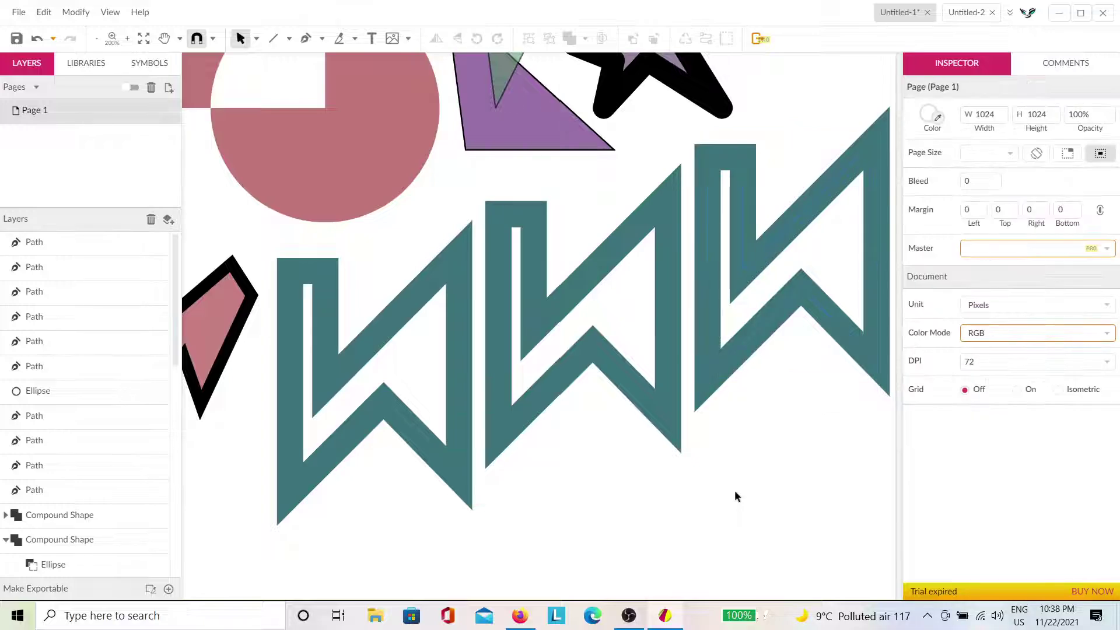
Recolor the middle copy's border to pale cyan and the last copy's border to bright cyan #4DE4FF.
click(646, 417)
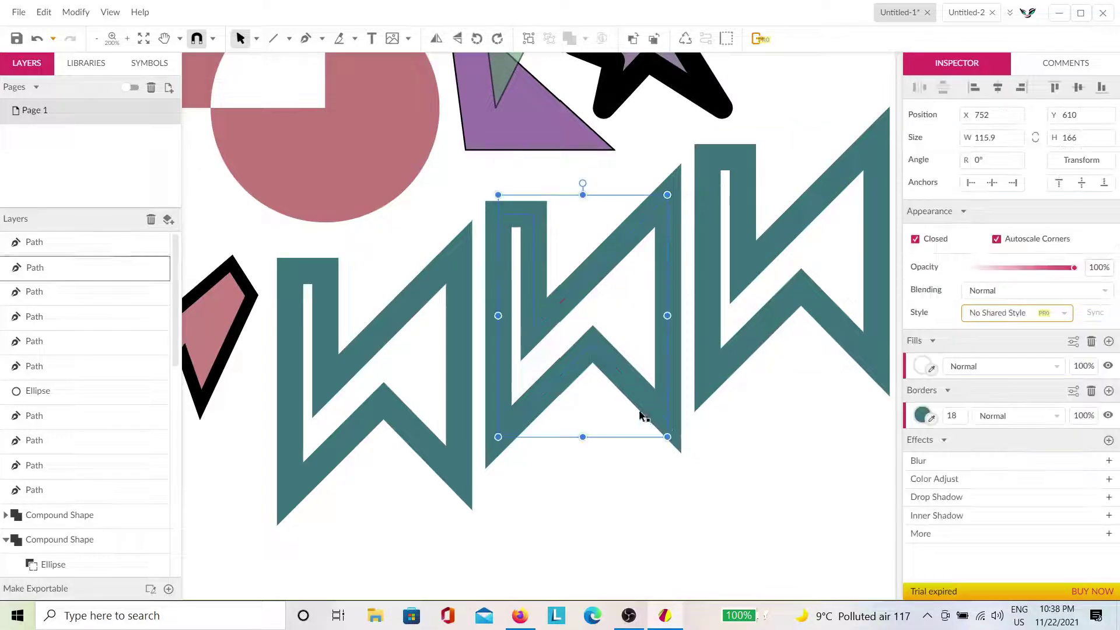
click(922, 416)
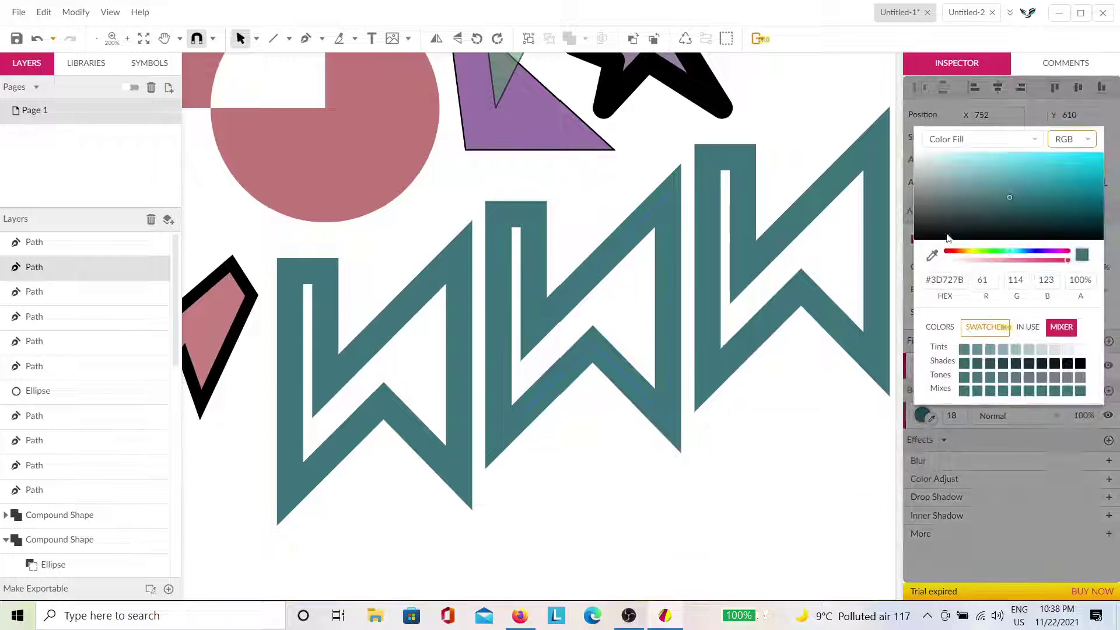
drag(957, 183, 955, 159)
click(805, 267)
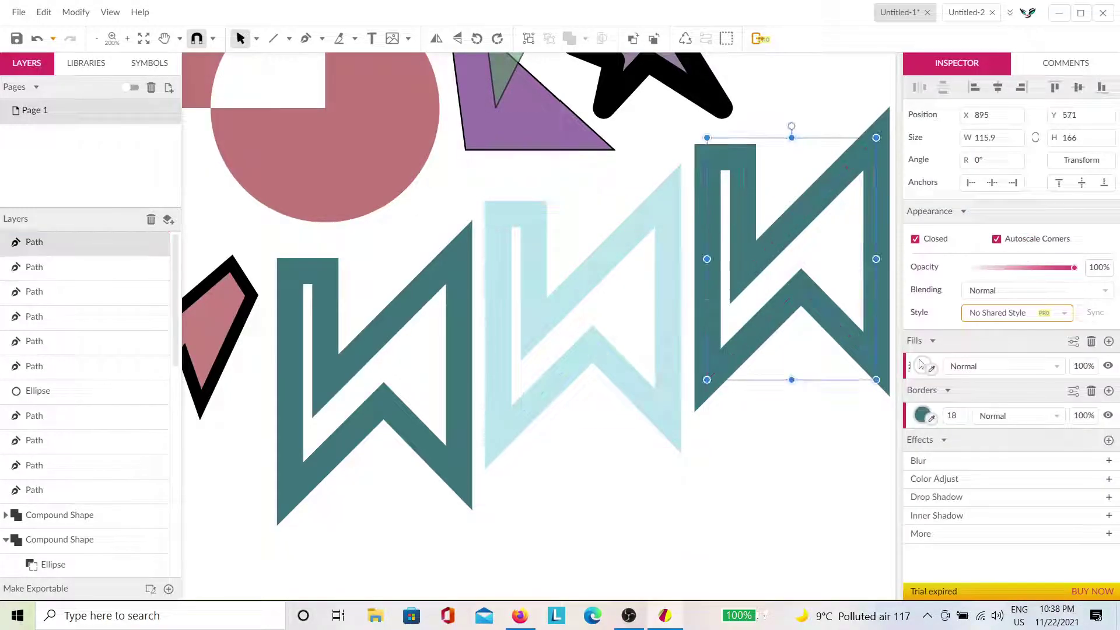
click(922, 416)
drag(986, 236, 1043, 153)
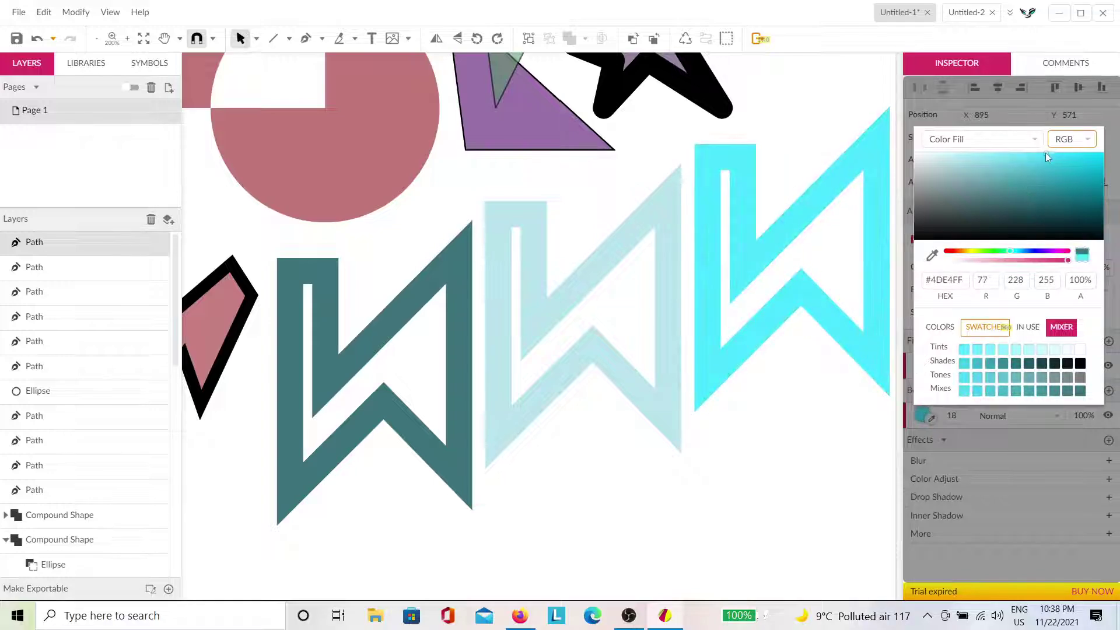
click(783, 404)
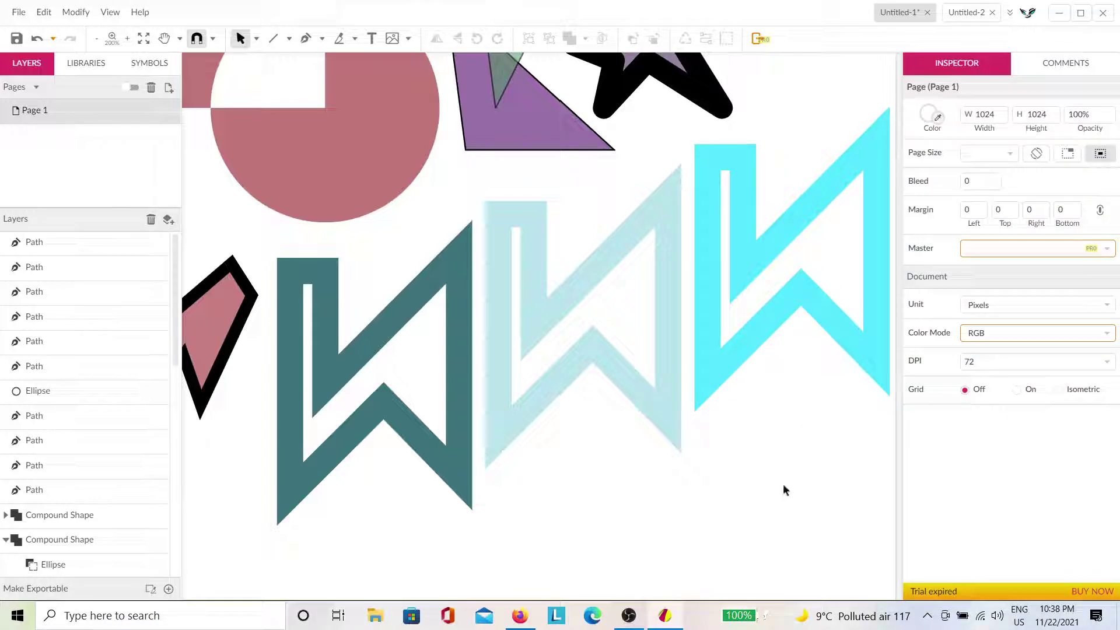
Flip the middle pale cyan shape vertically and deselect it.
key(h)
drag(783, 484, 664, 500)
key(v)
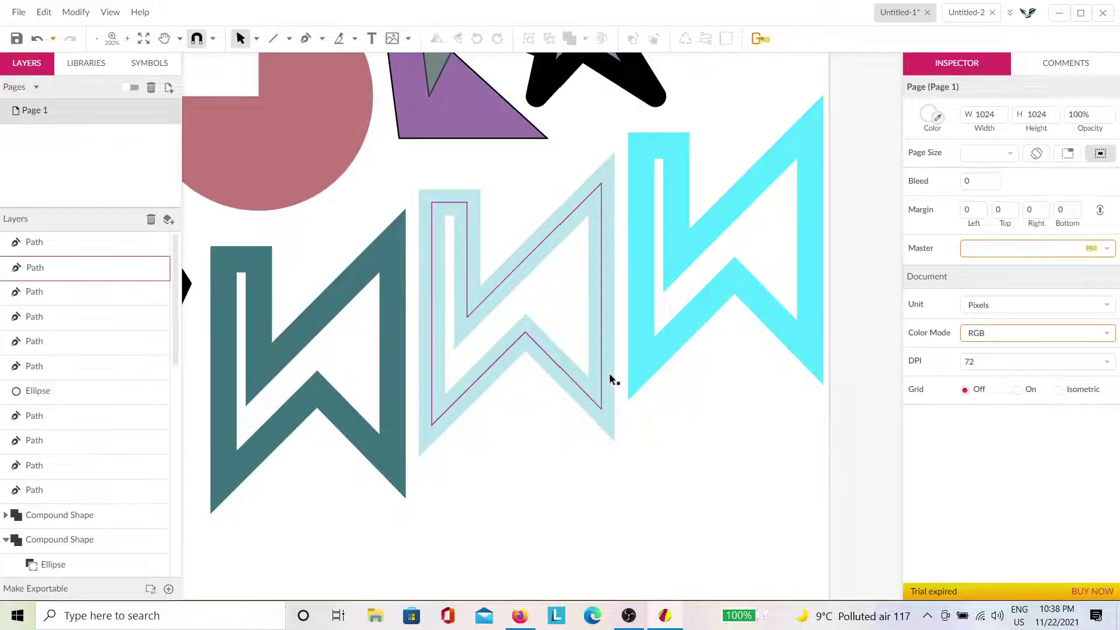
click(609, 392)
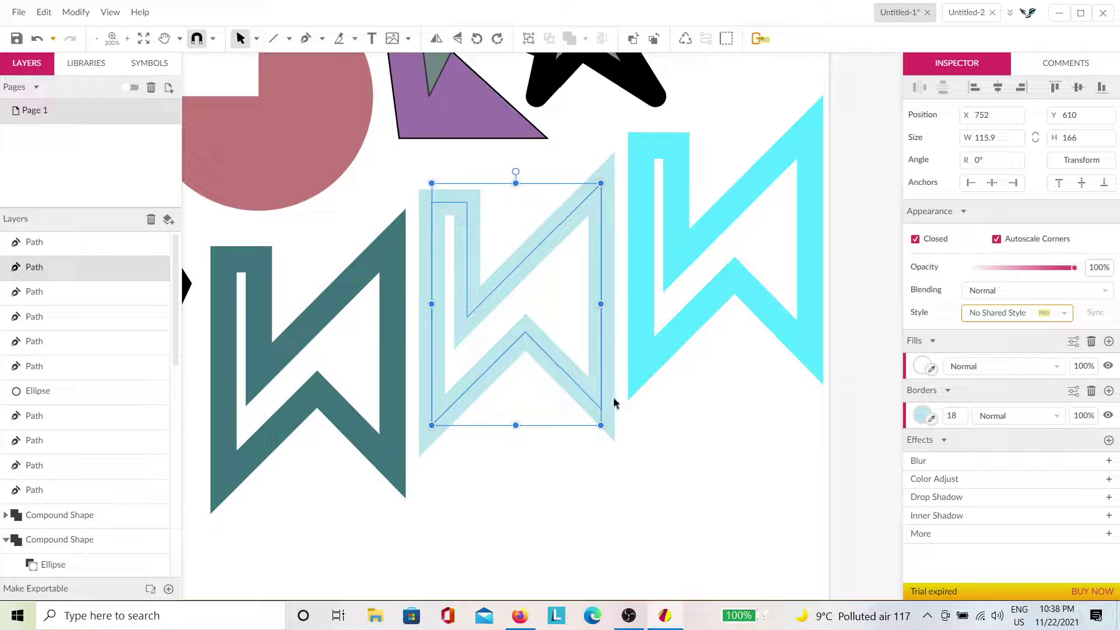
click(458, 39)
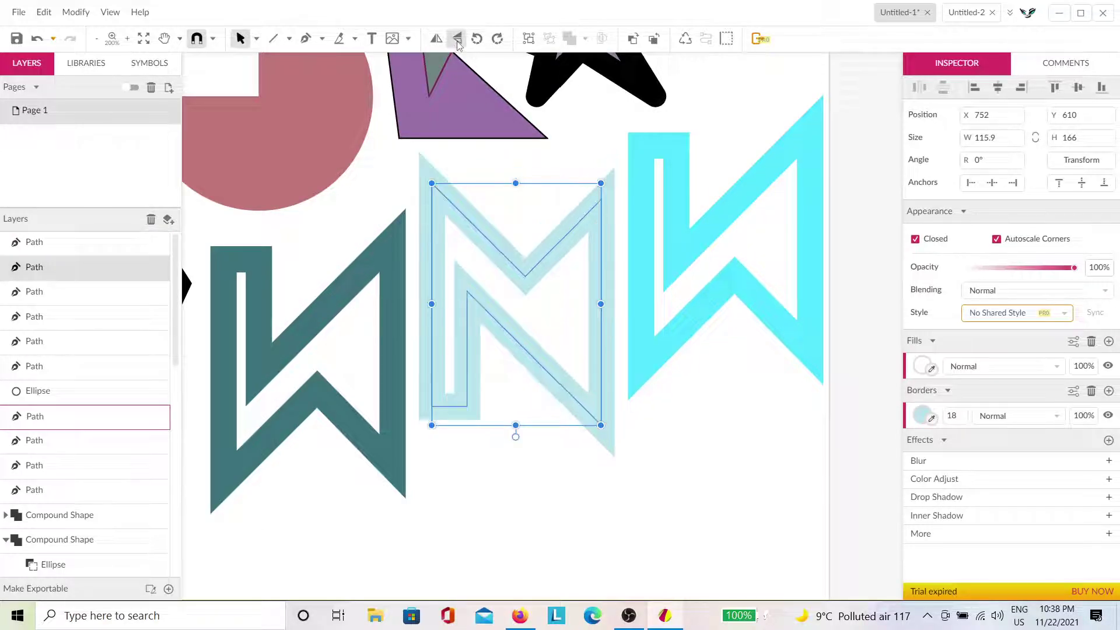
click(752, 435)
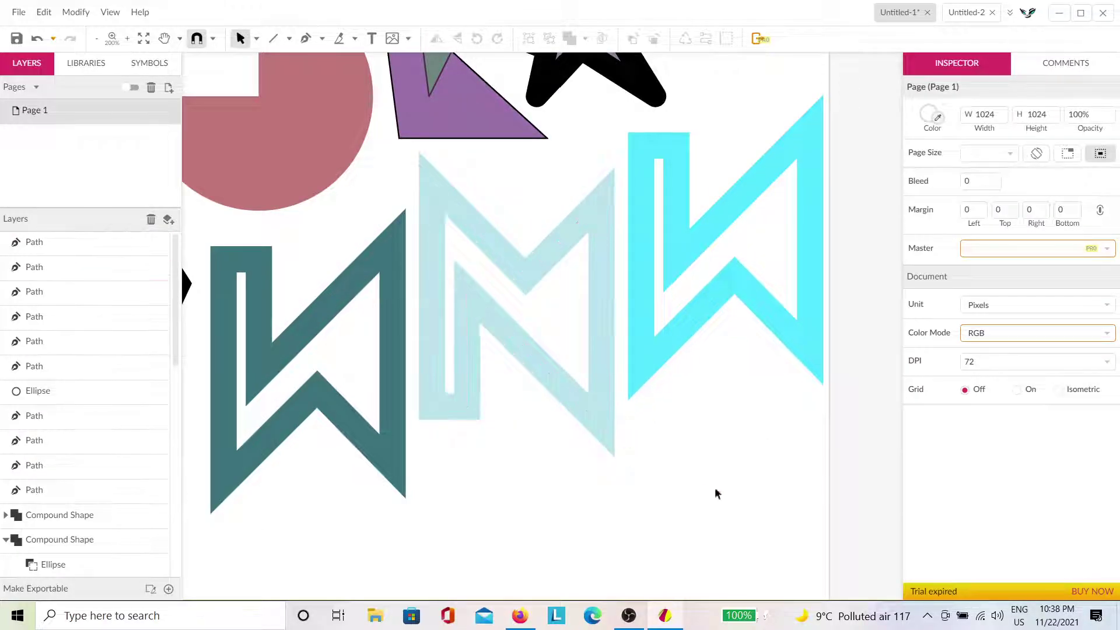
scroll(636, 458, down, 5)
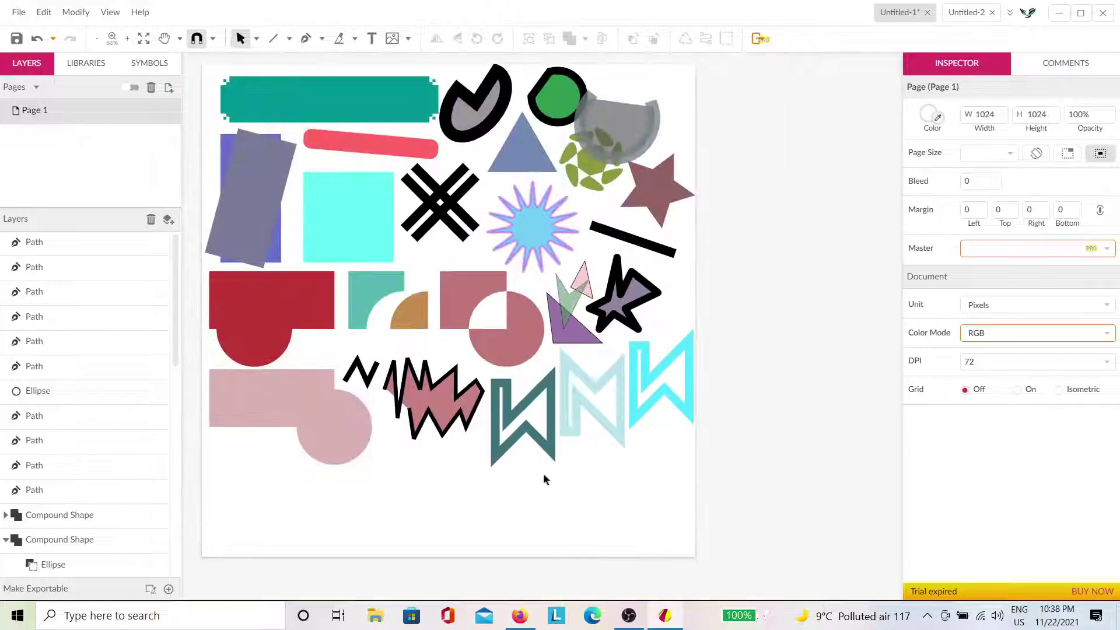
drag(446, 480, 448, 472)
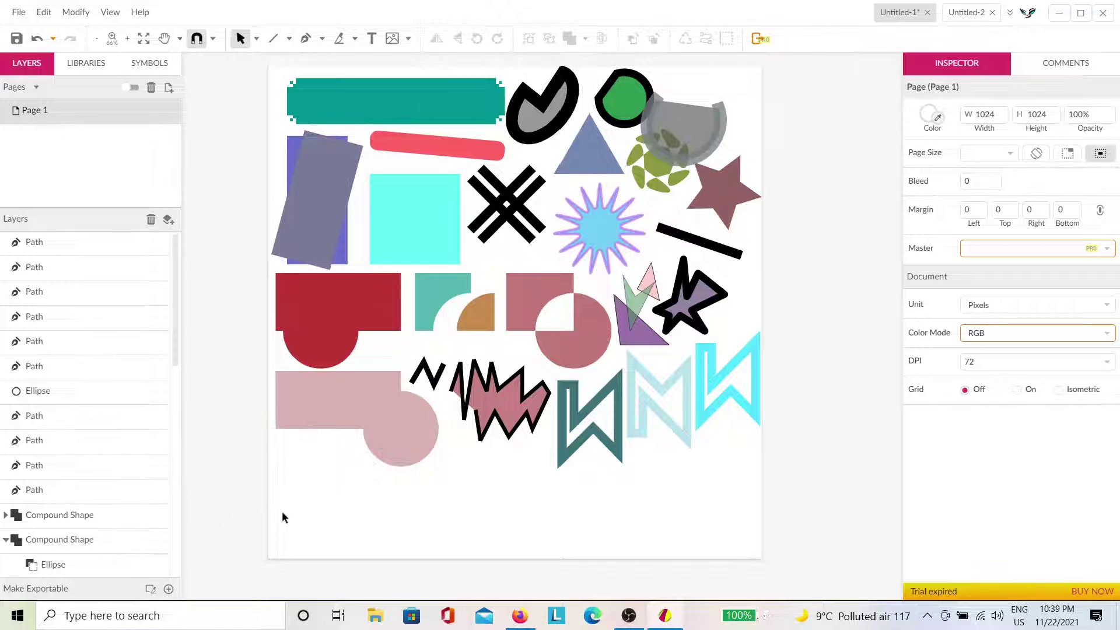
Draw an open three-segment zigzag about 76 × 62 px with the Pen tool, below the pale pink compound shape.
scroll(282, 511, up, 3)
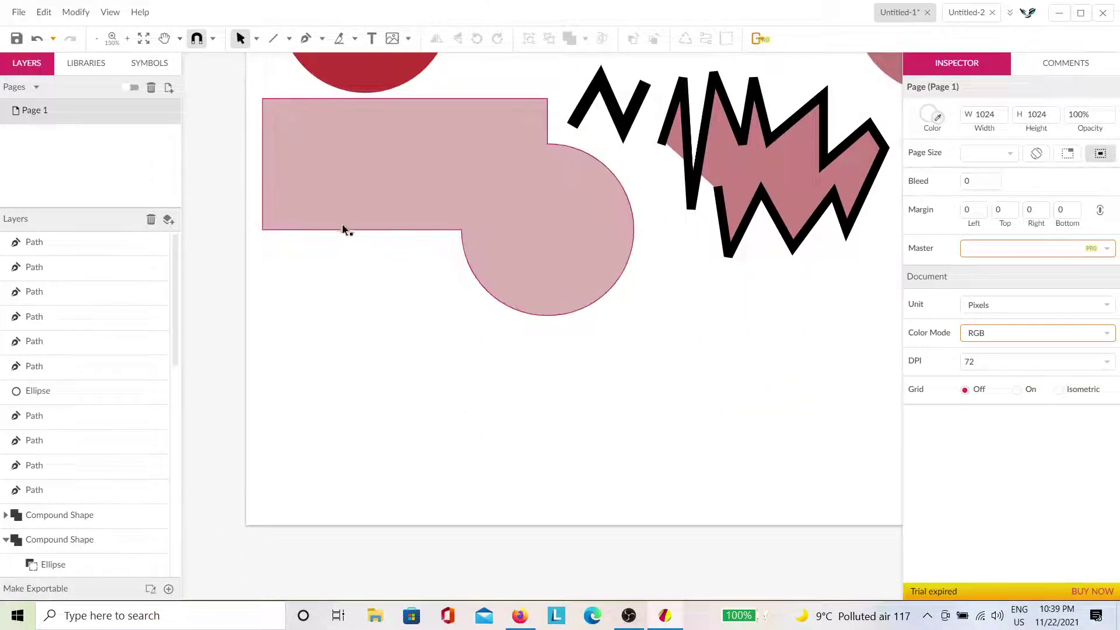
click(304, 44)
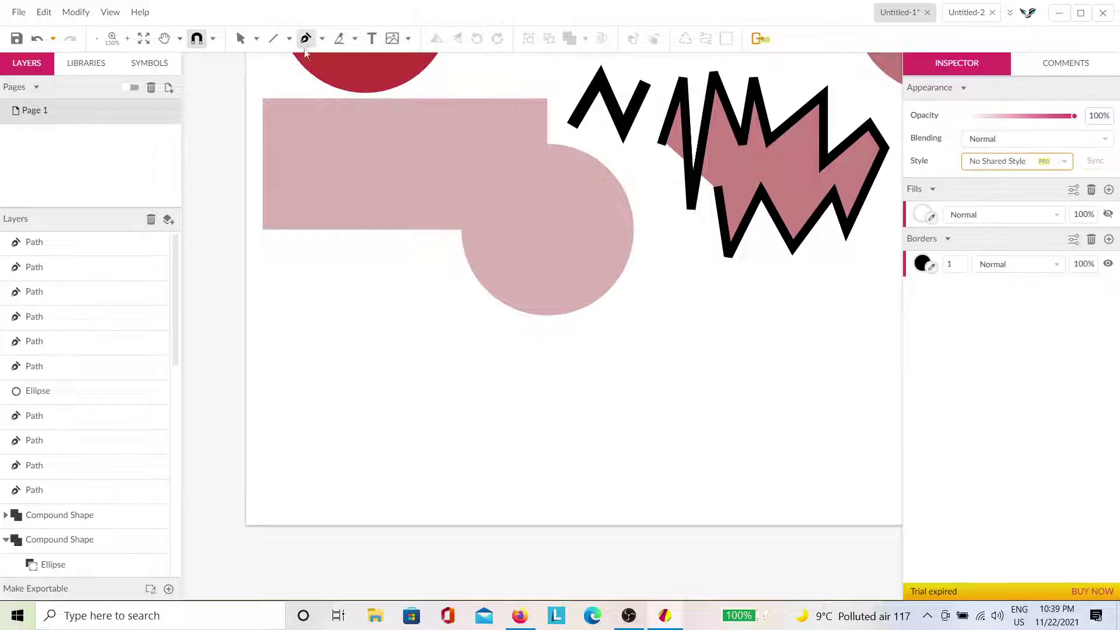
click(274, 361)
click(308, 297)
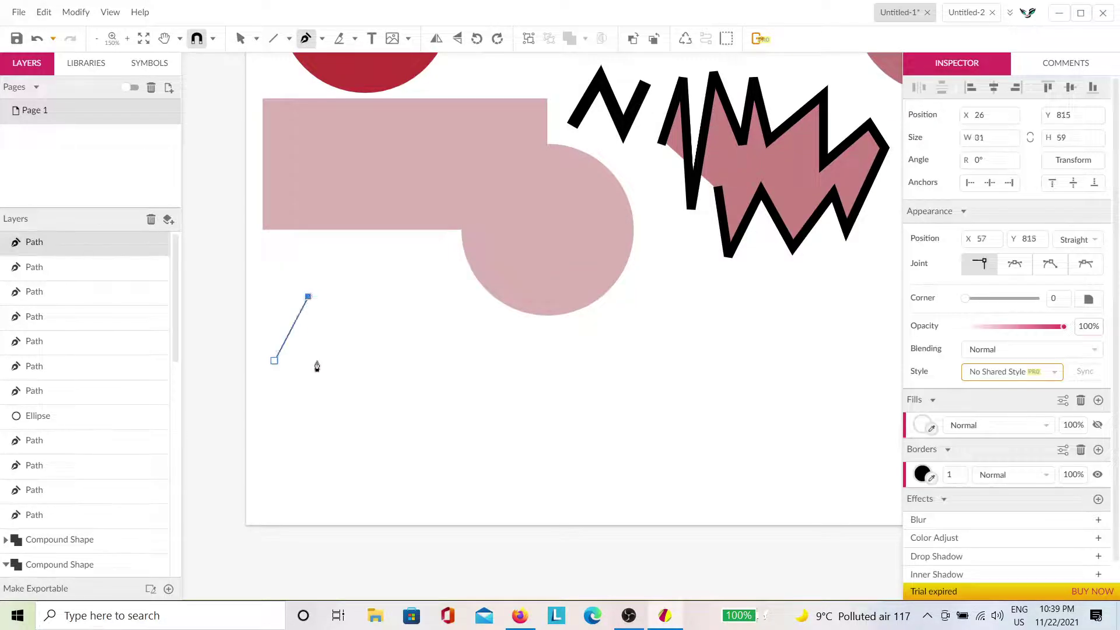
click(318, 364)
click(358, 308)
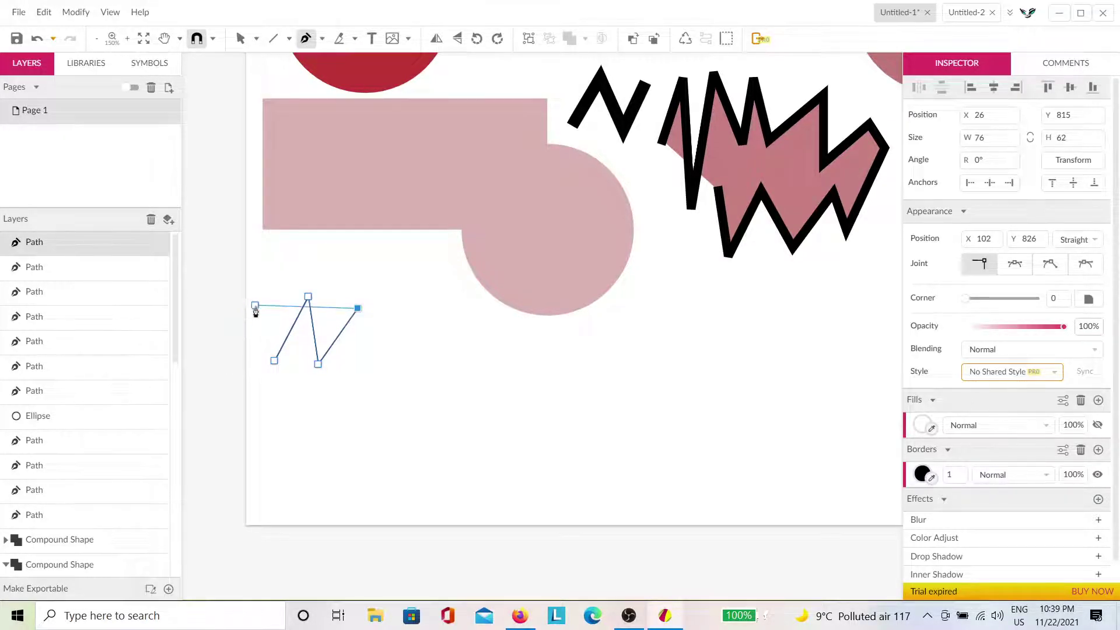
scroll(257, 308, up, 5)
key(Escape)
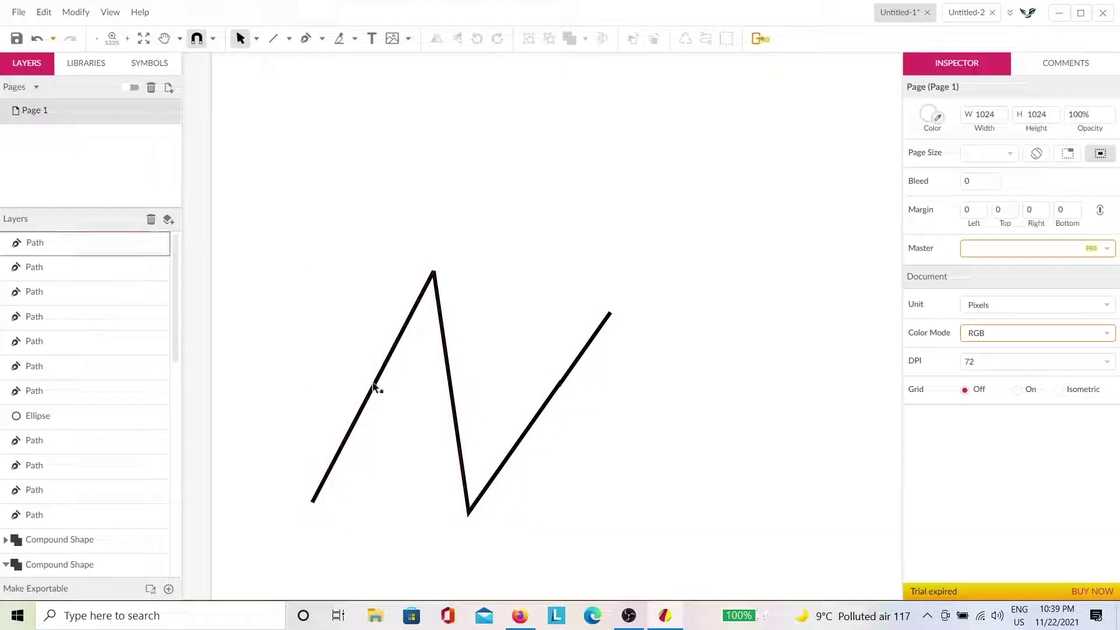
Bend each of the zigzag's three straight segments into a curve, editing its points.
click(373, 385)
double_click(373, 385)
drag(378, 390, 263, 282)
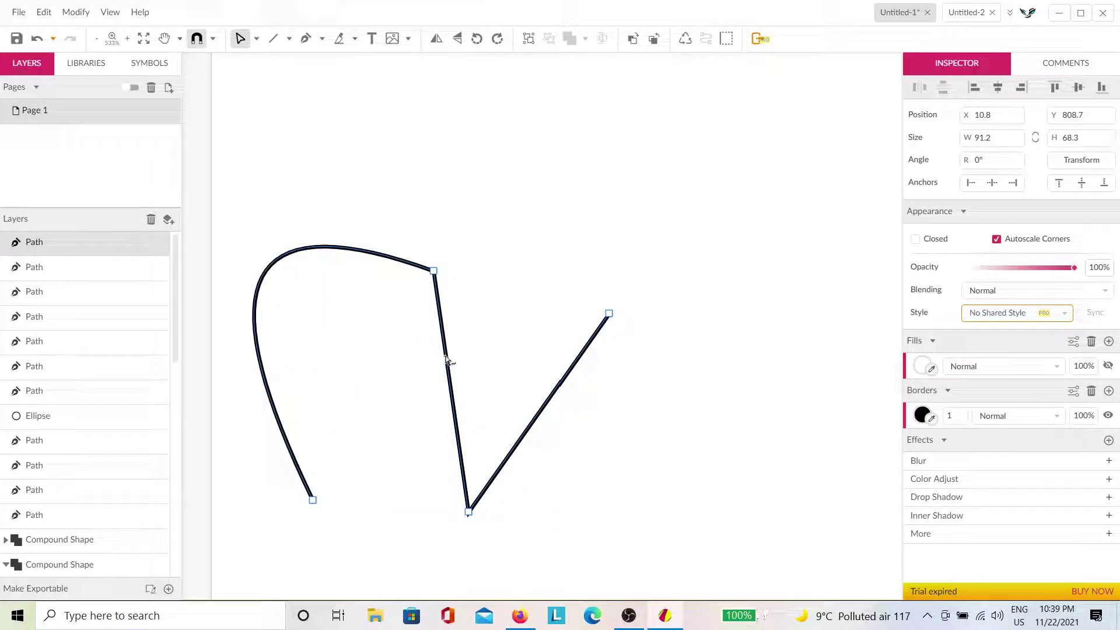
drag(446, 360, 353, 428)
drag(544, 406, 491, 320)
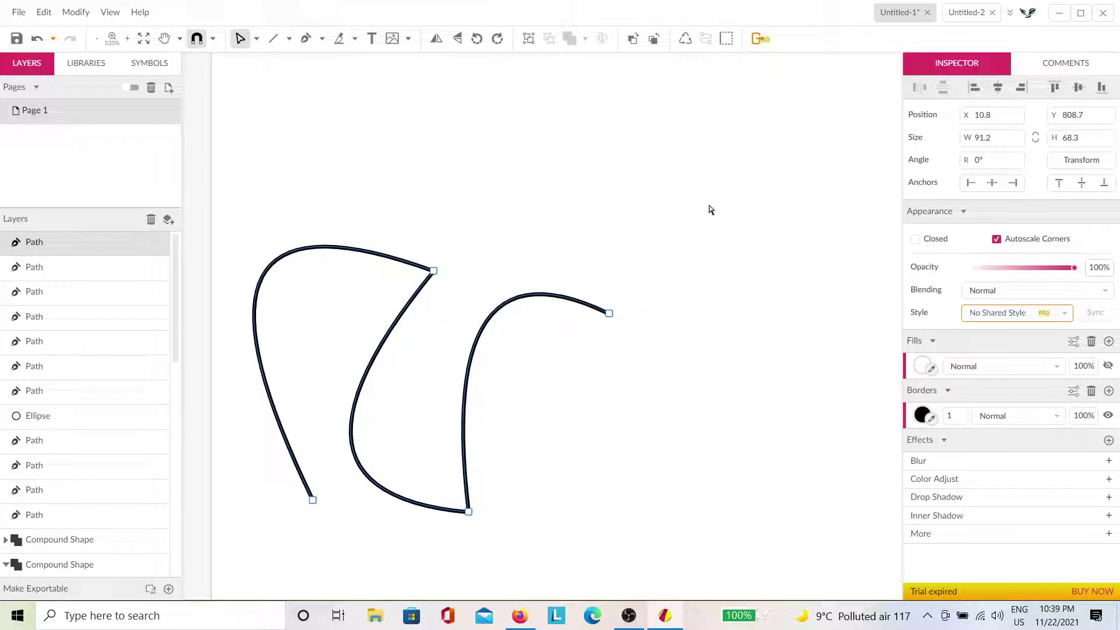
Select all the curved path's points and reshape it by moving the handles of the first and third points.
drag(716, 182, 232, 560)
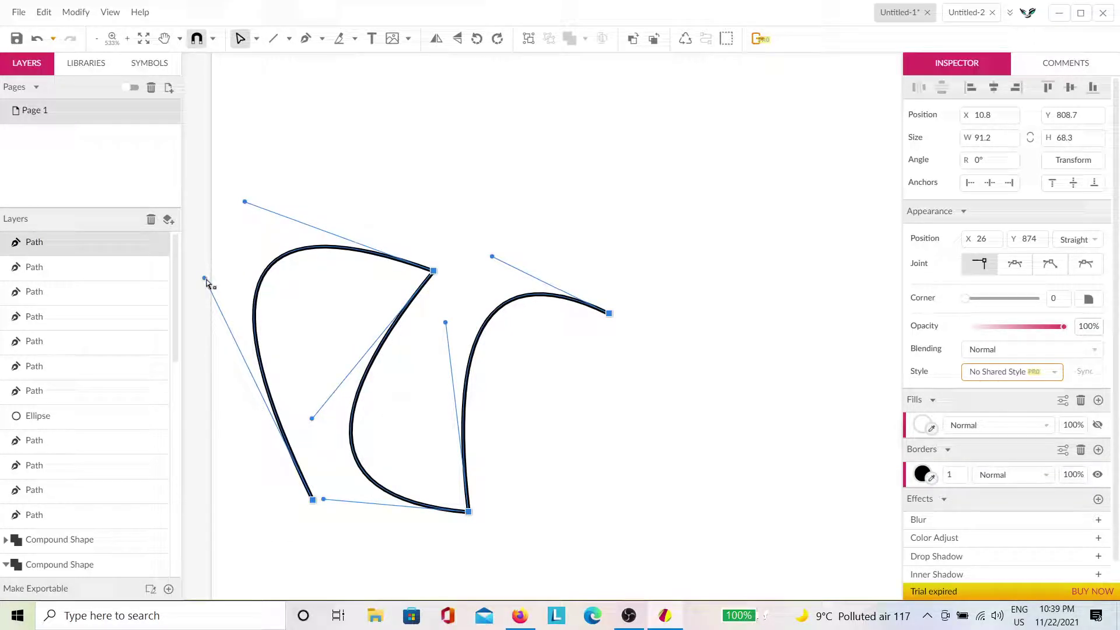
drag(204, 278, 401, 564)
drag(326, 434, 598, 335)
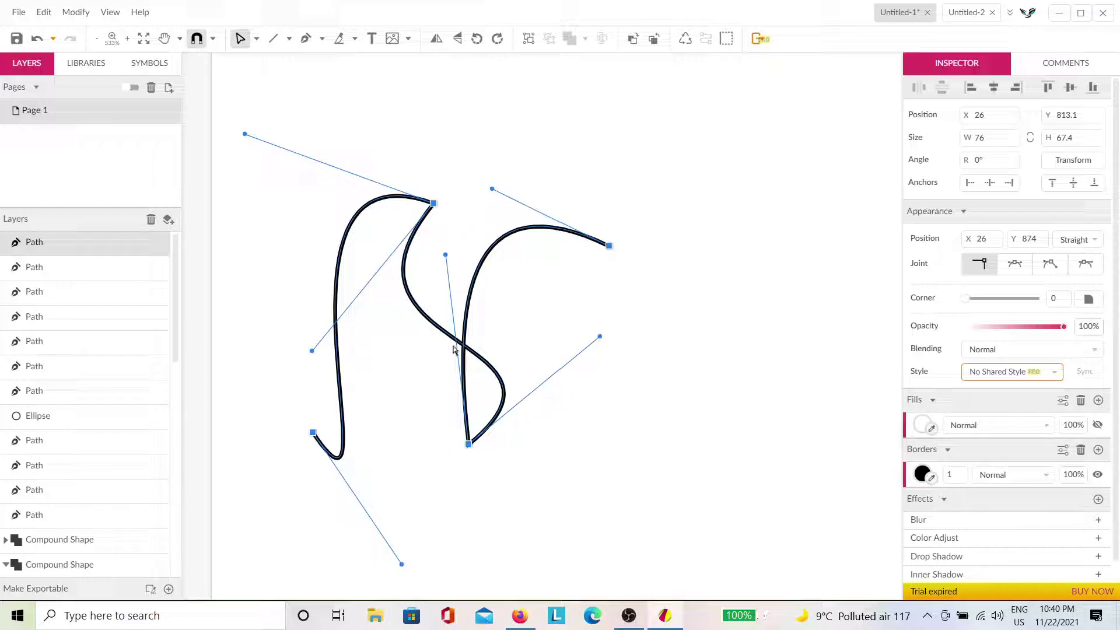
Leave point editing and delete the reshaped curved path.
key(Escape)
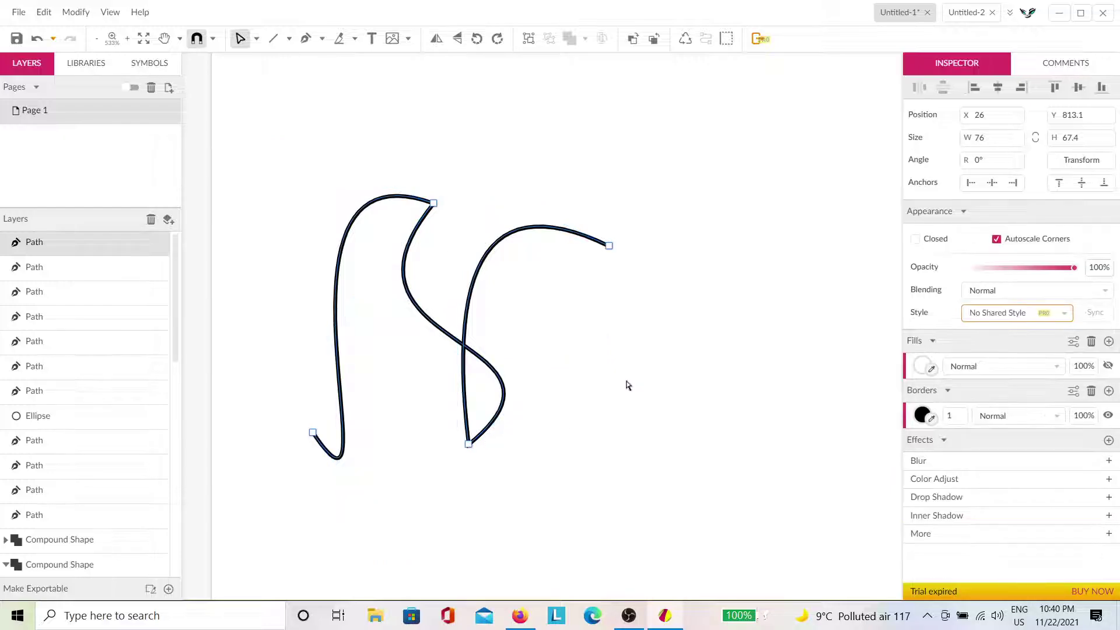
click(497, 366)
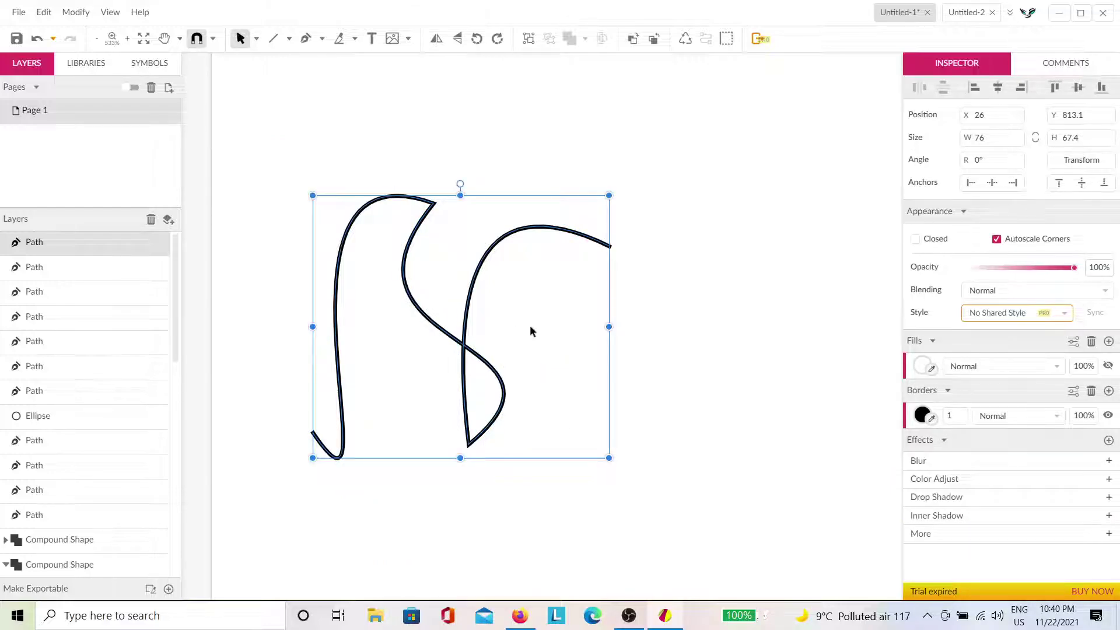
key(Delete)
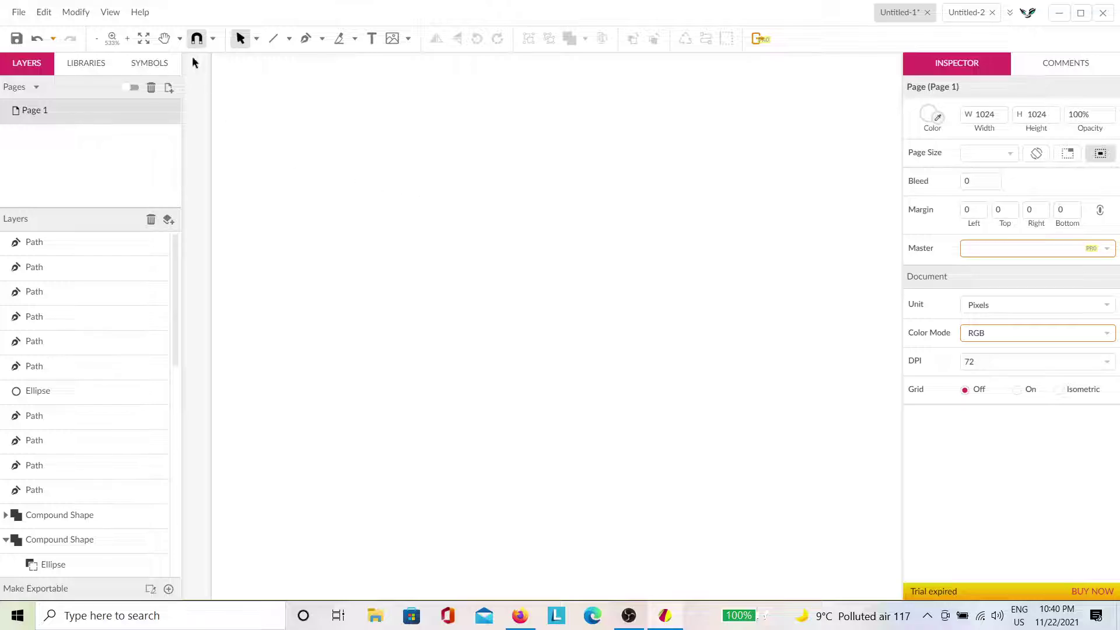
Draw an open S-shaped wave with three smooth points, about 157 × 88 px, below the pale pink shape.
click(306, 38)
key(h)
drag(373, 242, 410, 308)
key(p)
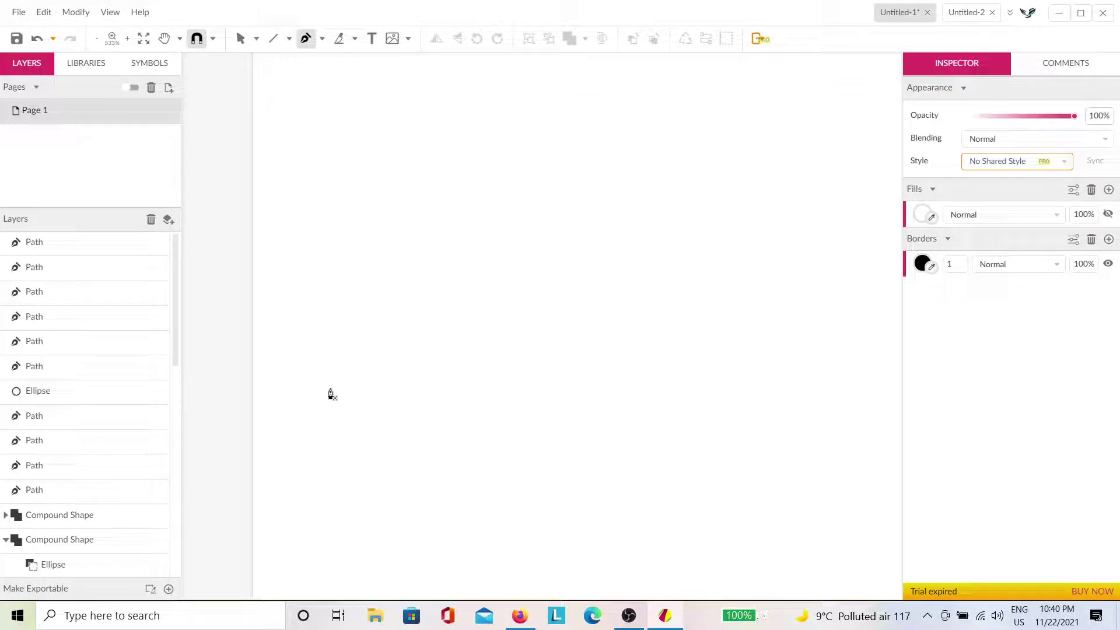
drag(330, 383, 542, 128)
drag(698, 400, 801, 531)
drag(813, 280, 441, 403)
drag(561, 387, 670, 205)
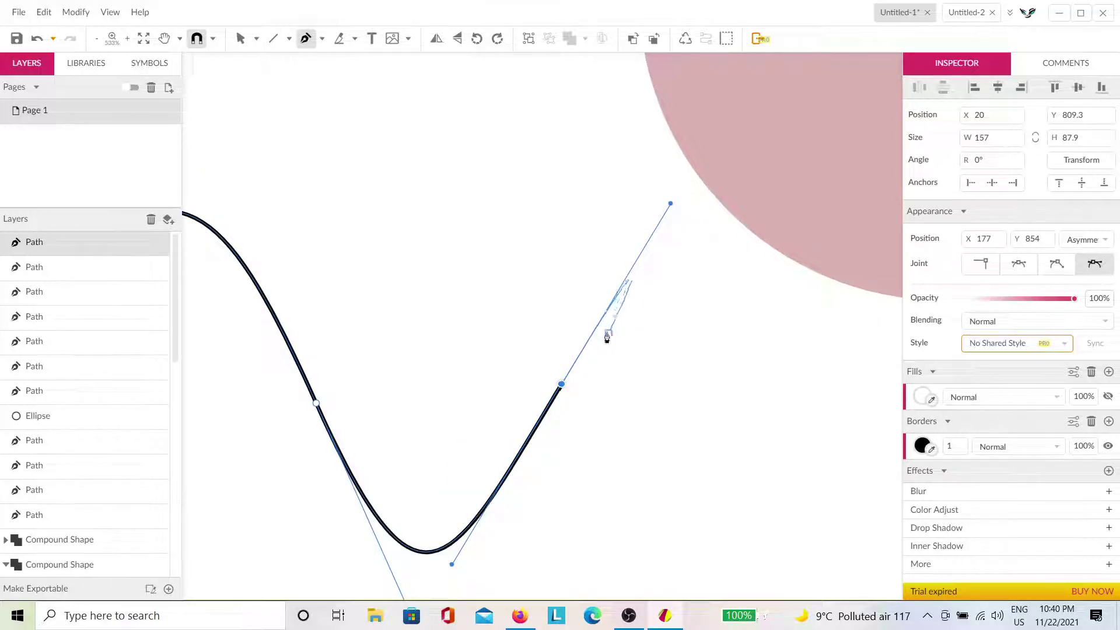
scroll(607, 329, down, 3)
key(Escape)
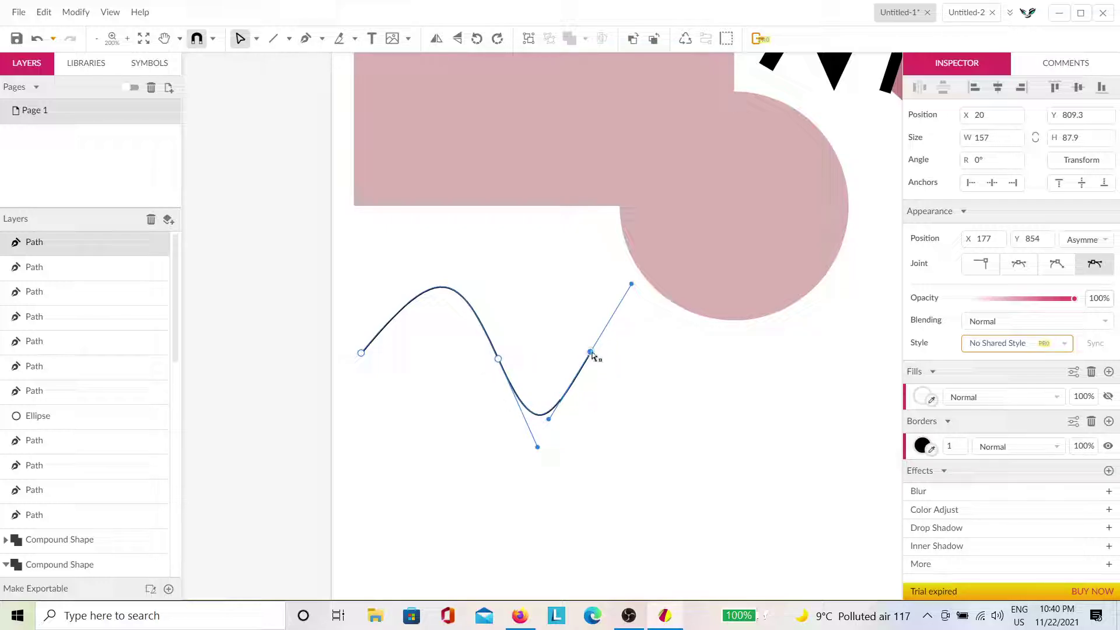
Reposition the wave's end point to X 203, Y 855 and its middle point to X 114, Y 855, and reshape the middle handles.
drag(590, 353, 629, 360)
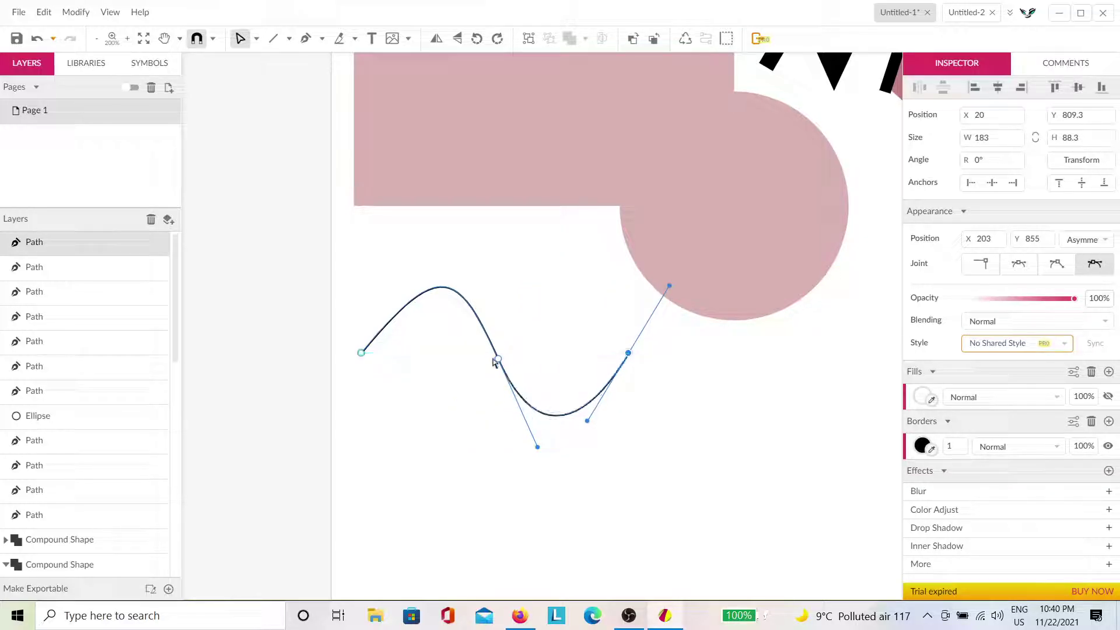
click(500, 357)
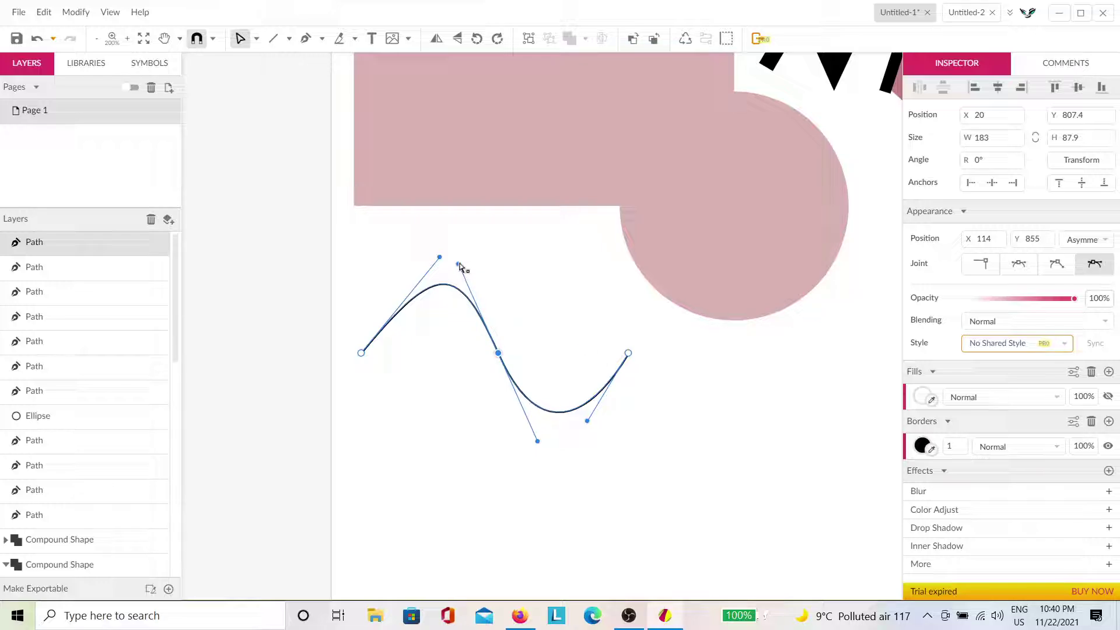
drag(459, 268, 488, 277)
click(543, 315)
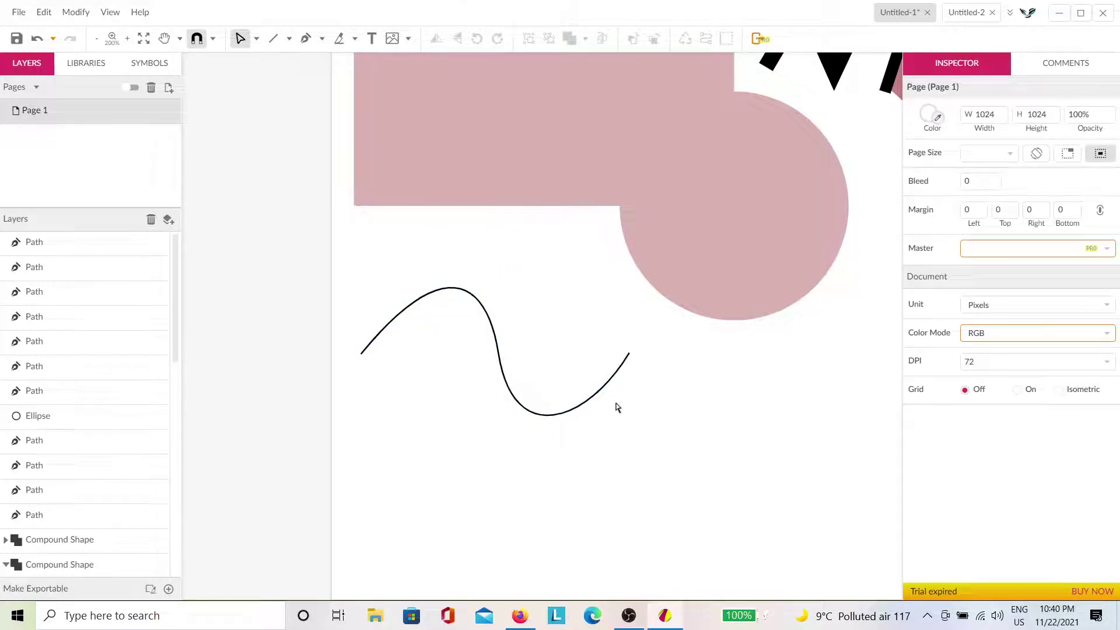
Move all the wave's points up so the path sits at X 25, Y 769.9, and set its border width to 18.
click(503, 386)
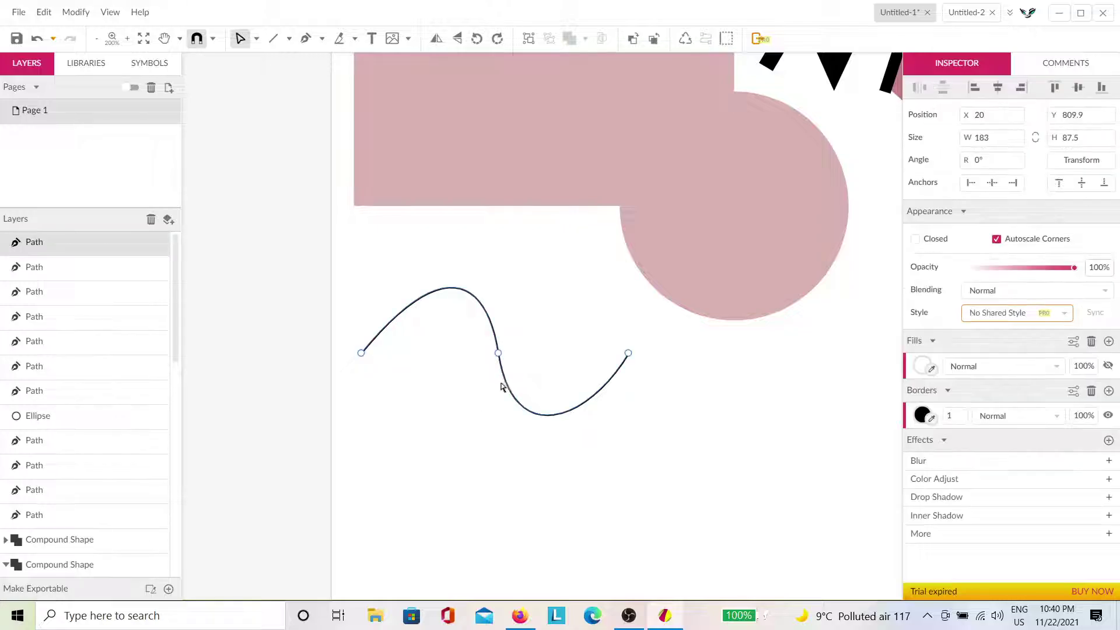
drag(663, 407, 330, 310)
mouse_move(499, 355)
mouse_down()
mouse_move(473, 308)
mouse_move(507, 298)
mouse_up()
drag(952, 446, 956, 425)
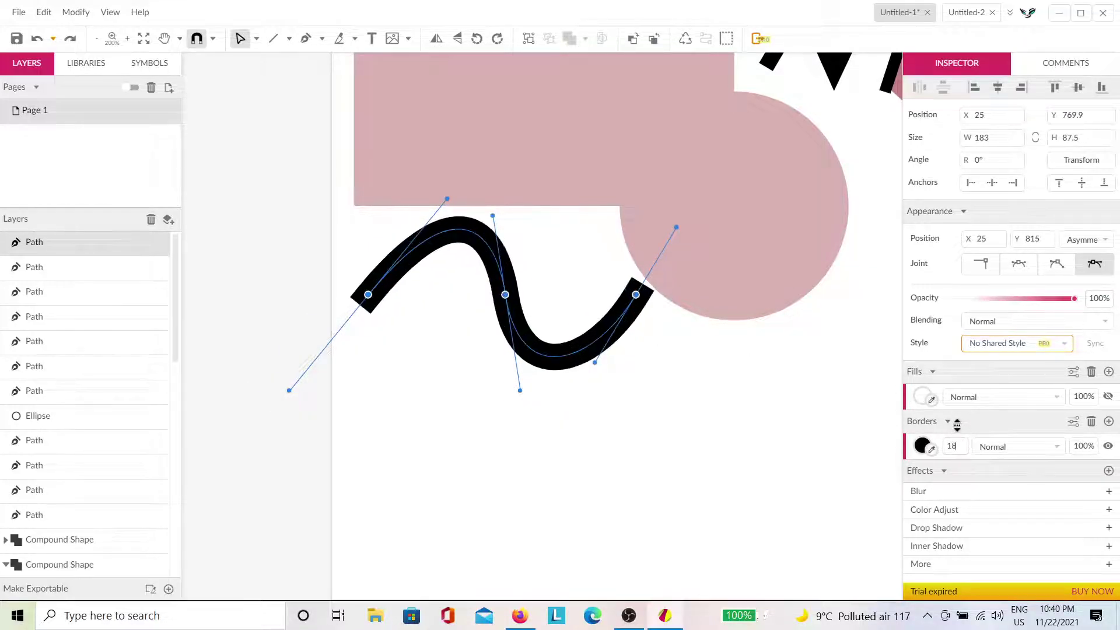
click(663, 435)
click(726, 426)
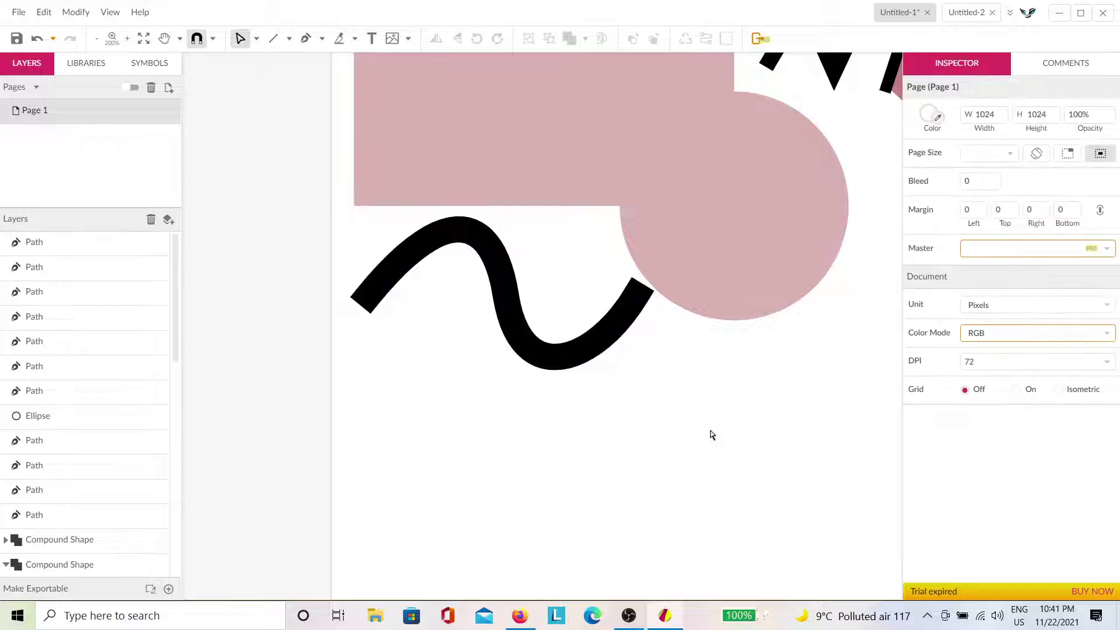
click(604, 342)
click(750, 440)
Draw a long open wave with seven smooth points, about 462 × 69 px, across the empty area near the page's lower edge.
key(space)
drag(798, 492, 689, 416)
click(306, 38)
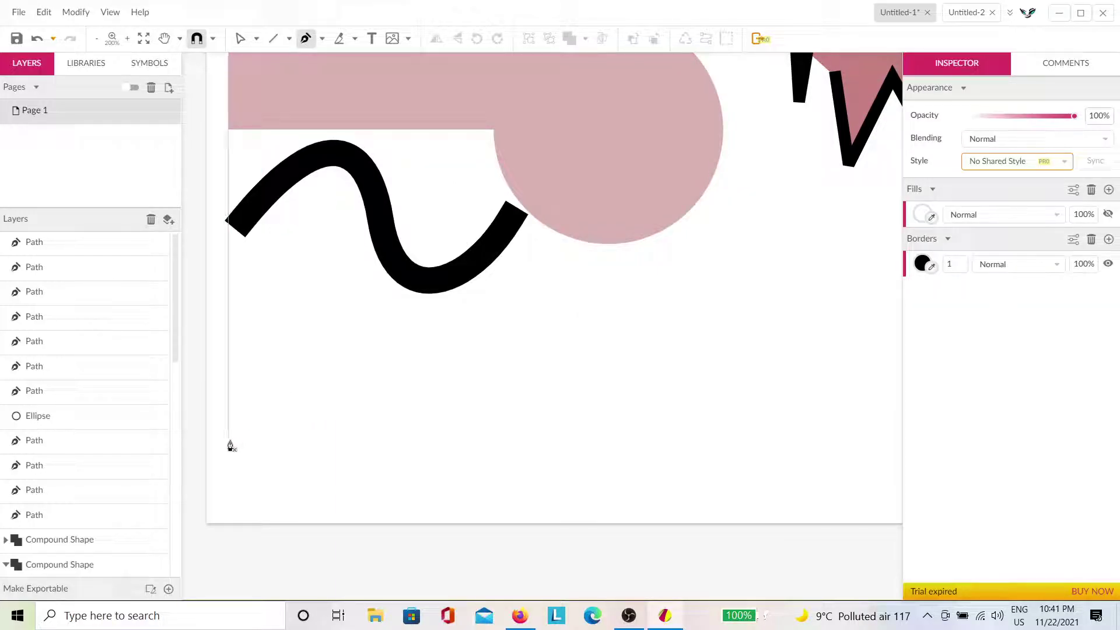
drag(228, 444, 290, 361)
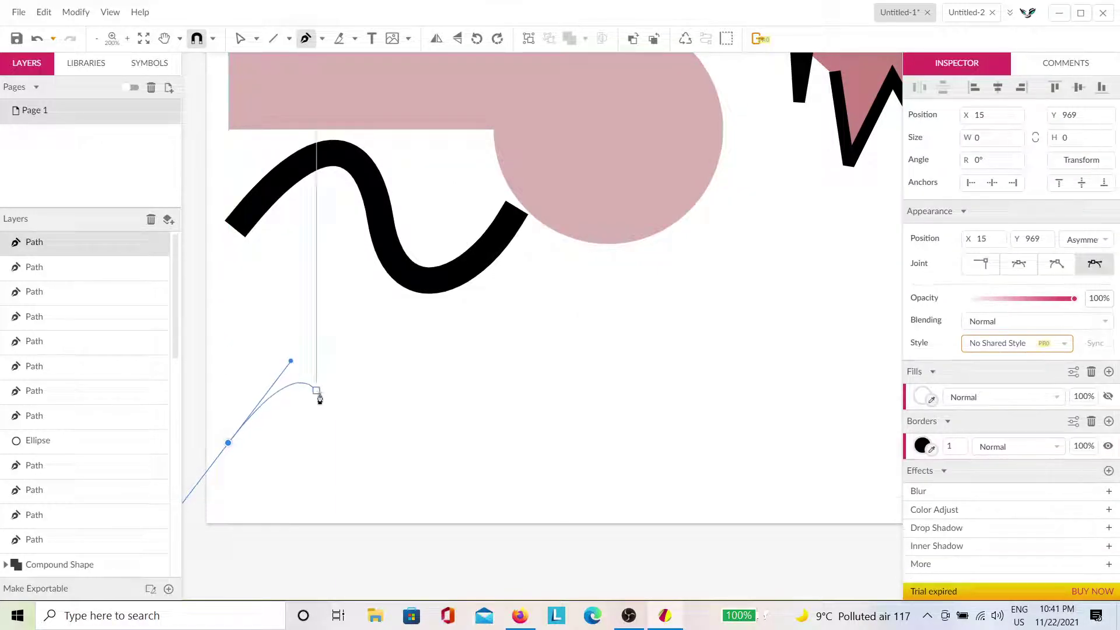
drag(372, 443, 418, 509)
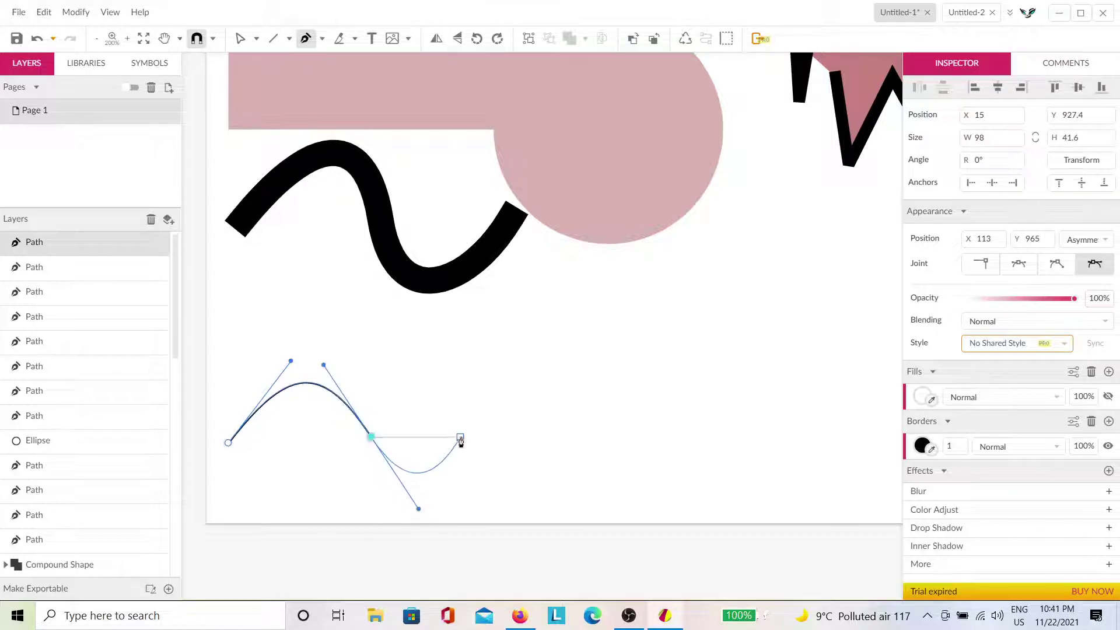
drag(464, 432, 493, 387)
drag(591, 432, 637, 515)
drag(704, 425, 737, 367)
drag(816, 446, 850, 495)
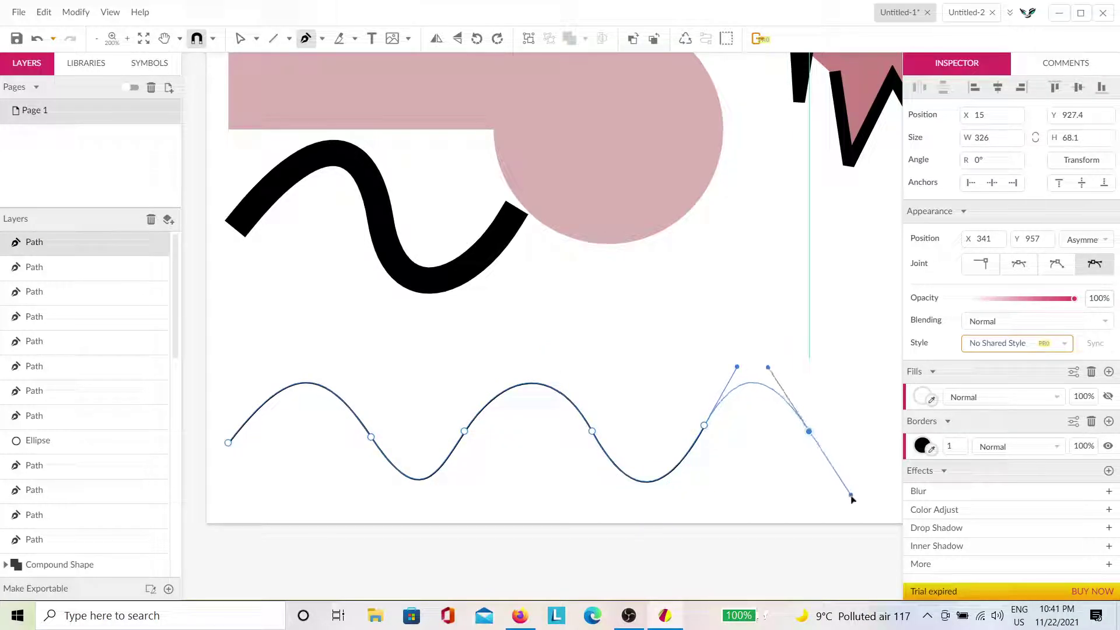
drag(857, 420, 786, 362)
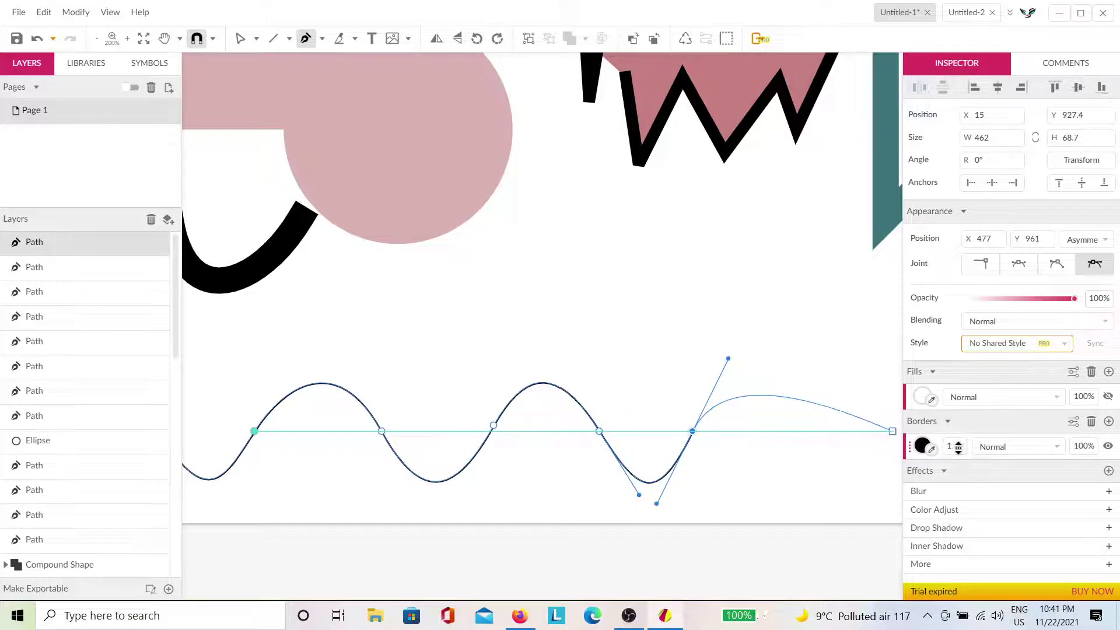
Set the long wave's border width to 16 and move it up to just beneath the first wave.
drag(958, 446, 959, 430)
key(Escape)
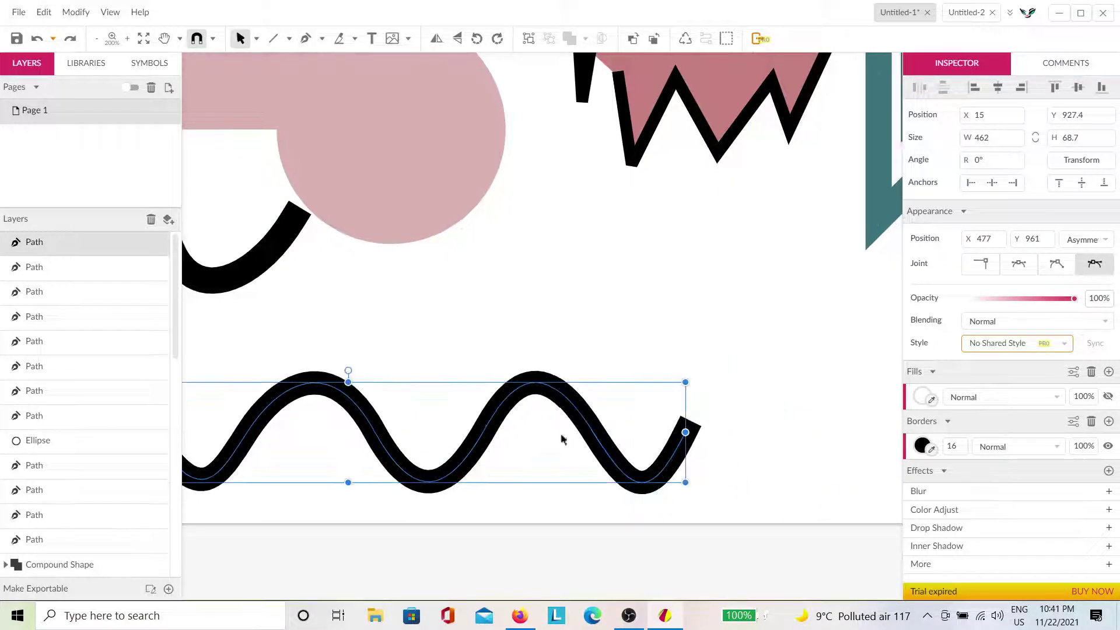
click(495, 284)
drag(462, 342, 665, 334)
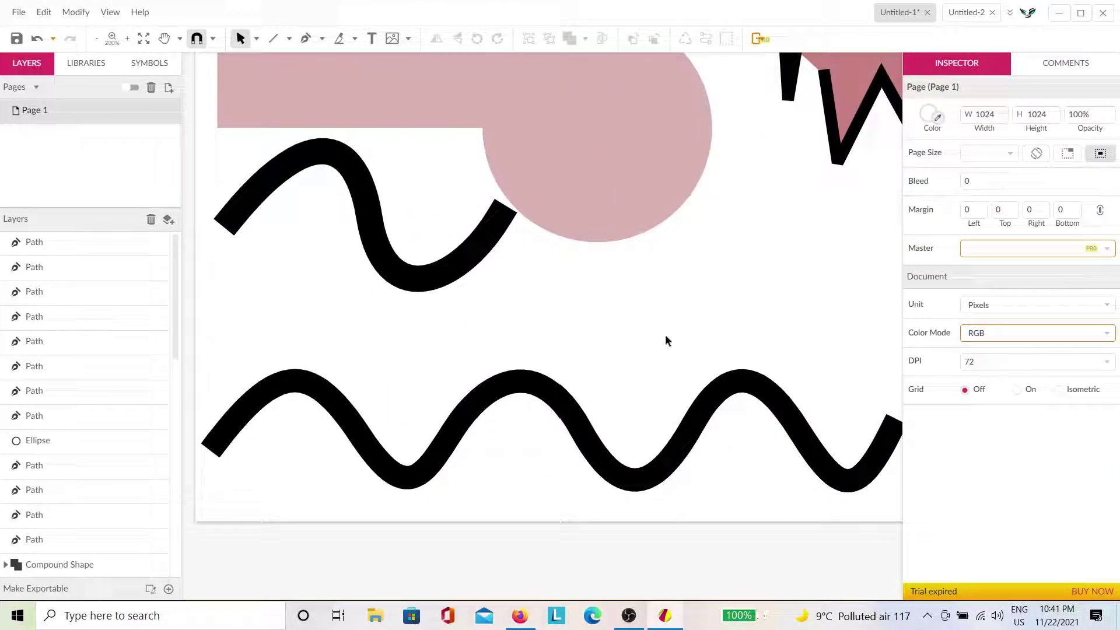
click(553, 402)
drag(553, 401, 563, 283)
click(467, 461)
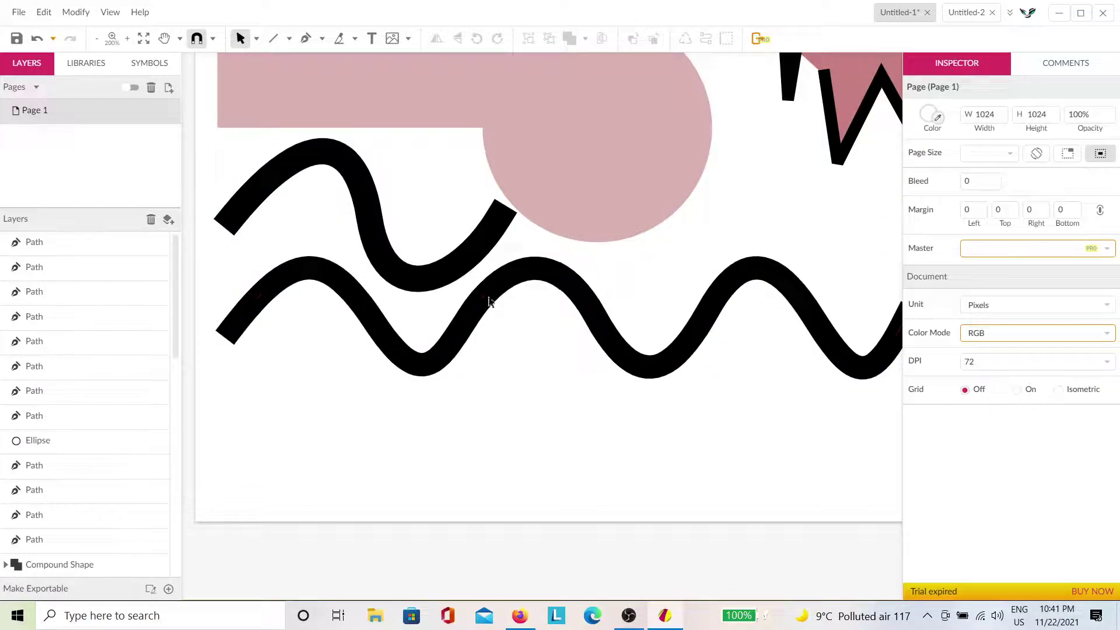
Draw a wave about 477 × 96 px along the page's lower edge, with smooth points at its crests and troughs, and set its border width to 25.
click(306, 38)
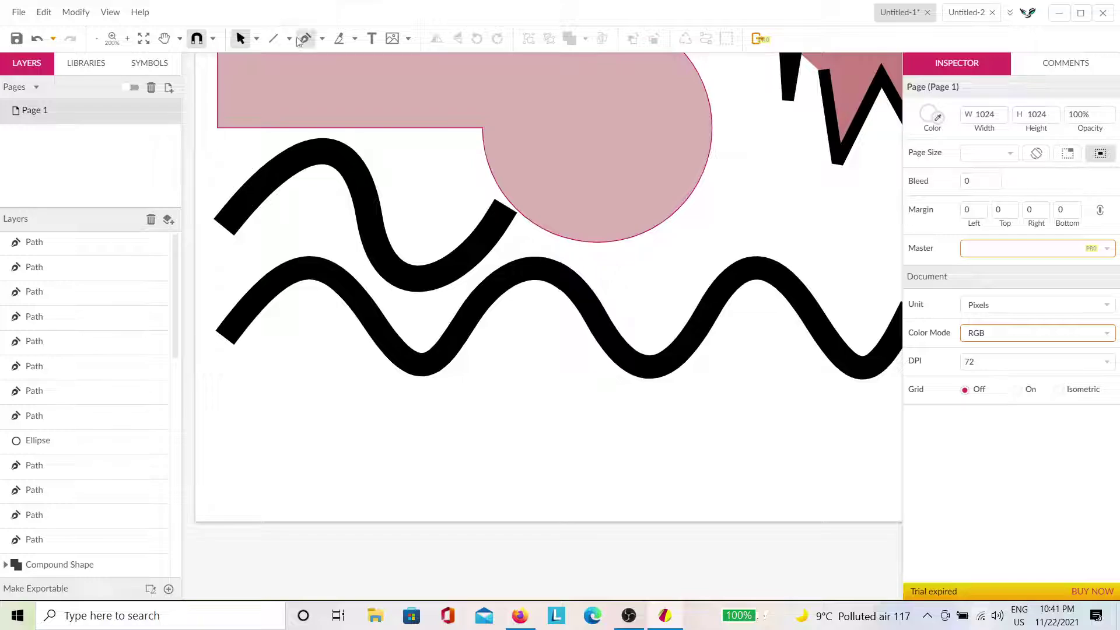
click(227, 455)
drag(295, 386, 341, 383)
drag(410, 513, 485, 510)
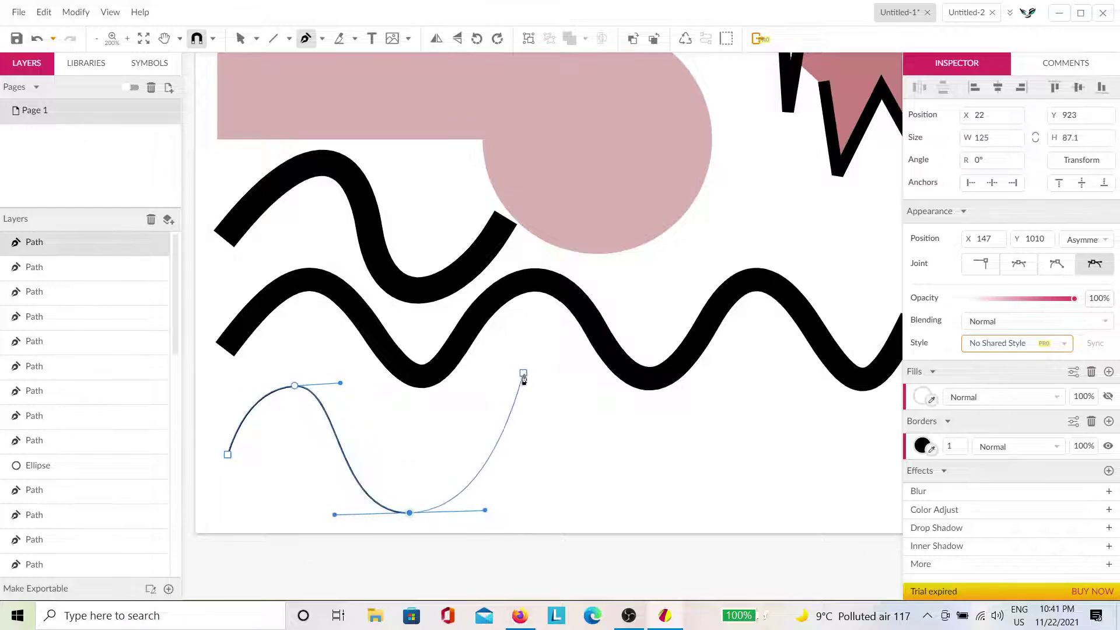
drag(530, 380, 589, 380)
drag(667, 498, 740, 492)
drag(750, 372, 806, 372)
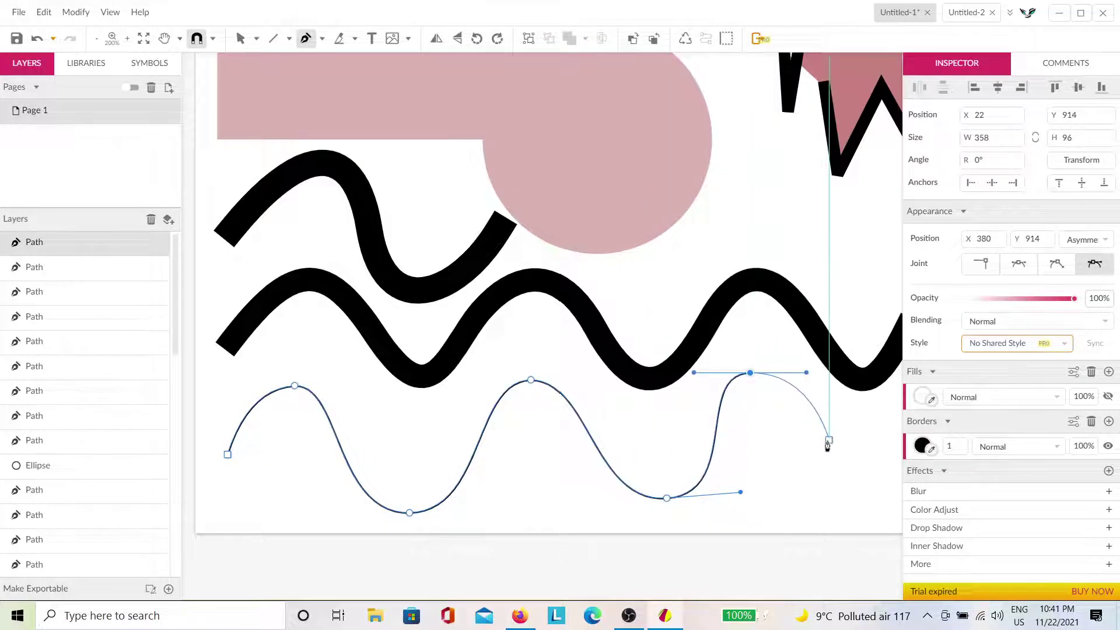
drag(827, 444, 639, 415)
drag(664, 460, 720, 459)
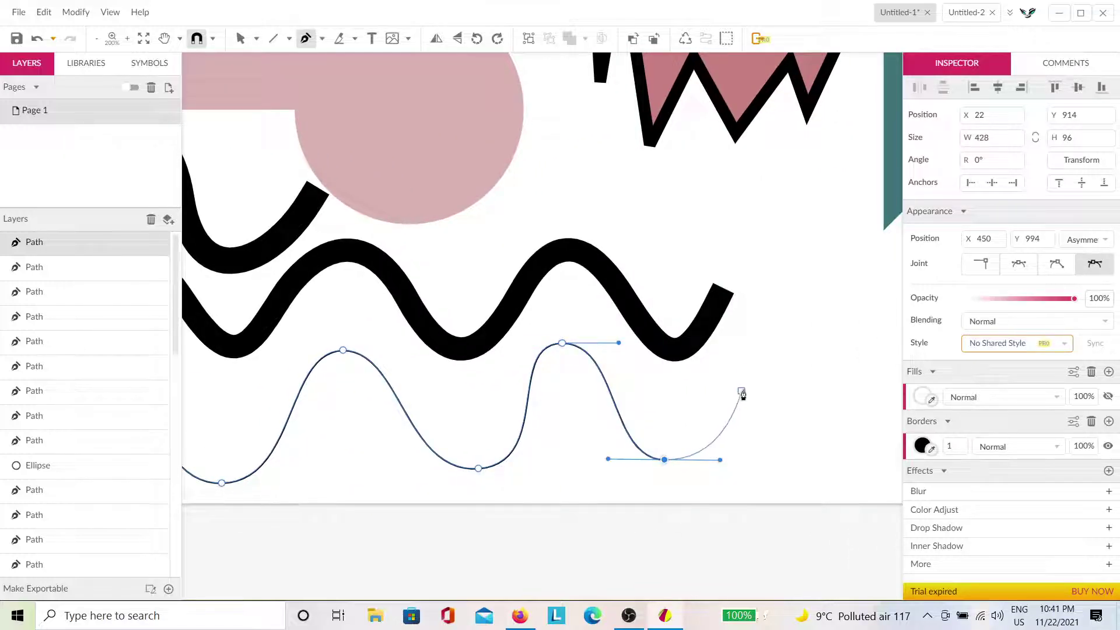
click(736, 384)
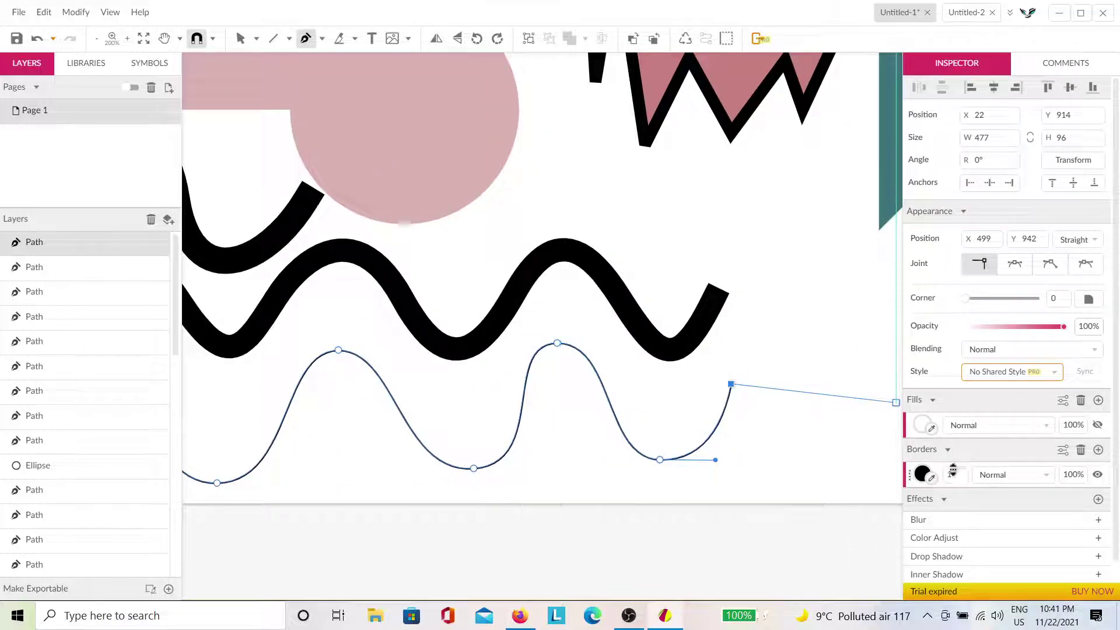
text(25)
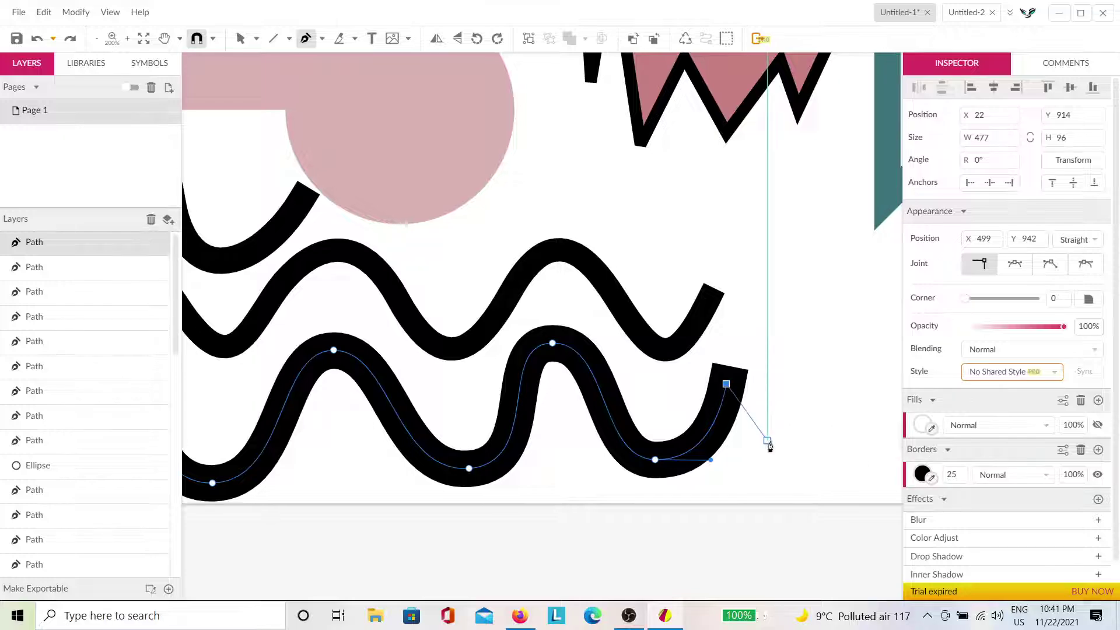
Finish the thick wave path along the page's lower edge and deselect it.
key(Escape)
scroll(537, 385, up, 2)
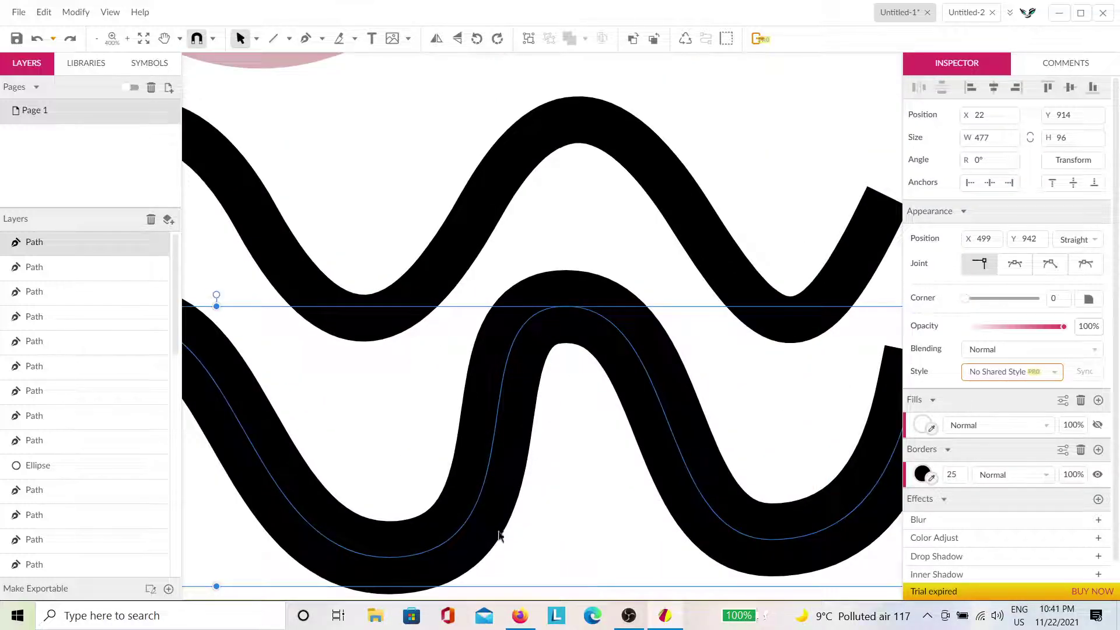
scroll(366, 484, down, 2)
scroll(572, 412, down, 2)
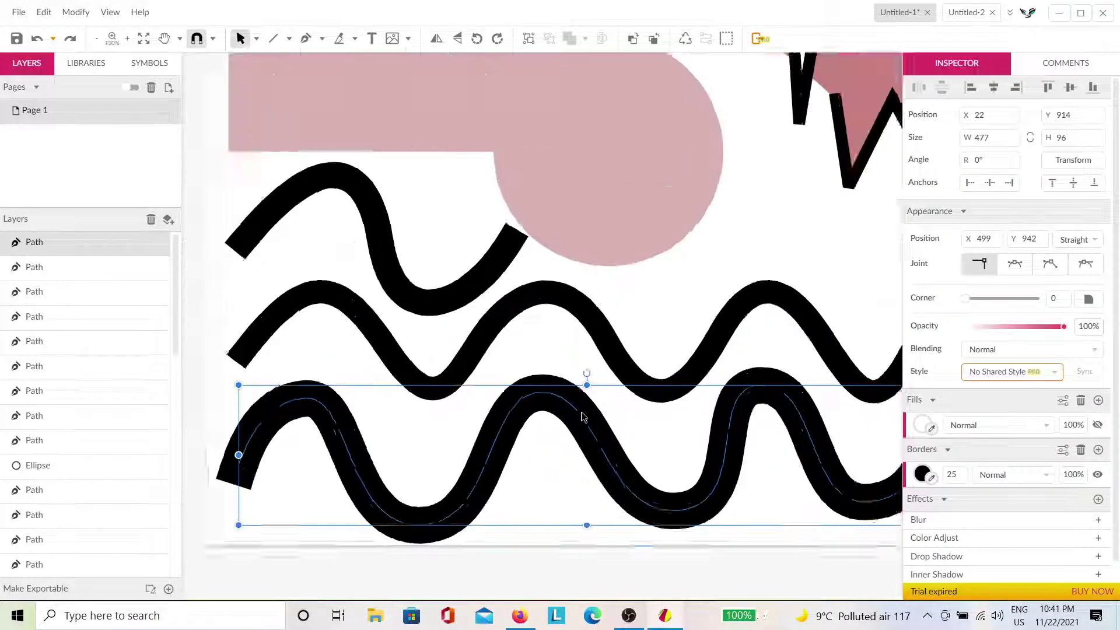
click(837, 333)
Draw a rectangle in the empty area beside the waves, just beneath the dark teal zigzag shape.
drag(823, 327, 576, 334)
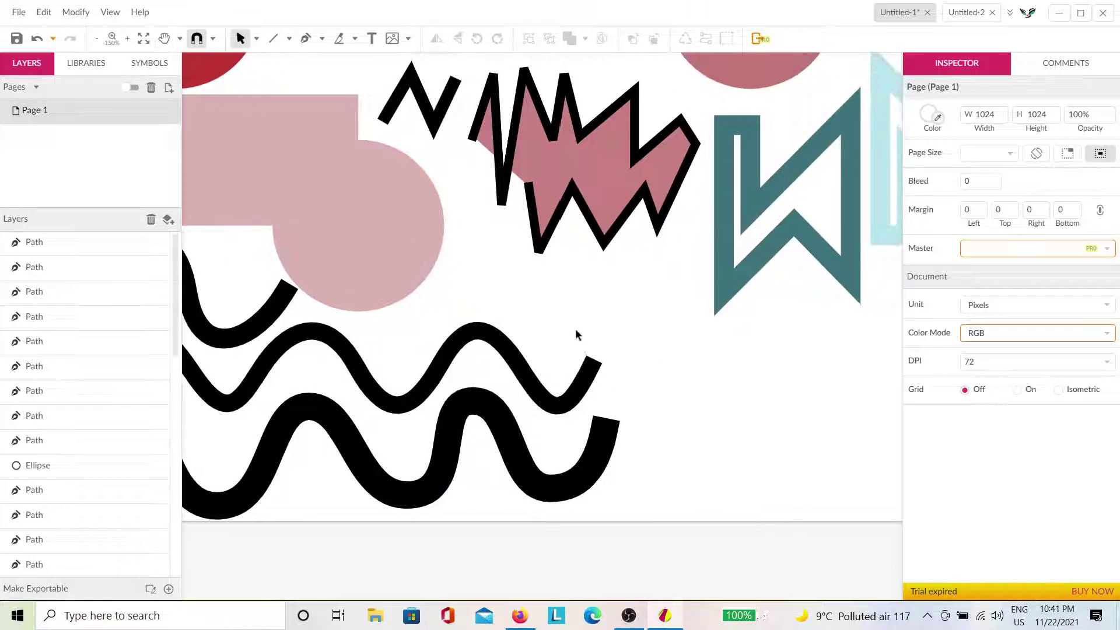
mouse_move(769, 394)
mouse_down()
mouse_move(525, 307)
mouse_move(478, 335)
mouse_move(380, 350)
mouse_move(624, 449)
mouse_move(727, 445)
mouse_move(715, 294)
mouse_move(564, 324)
mouse_up()
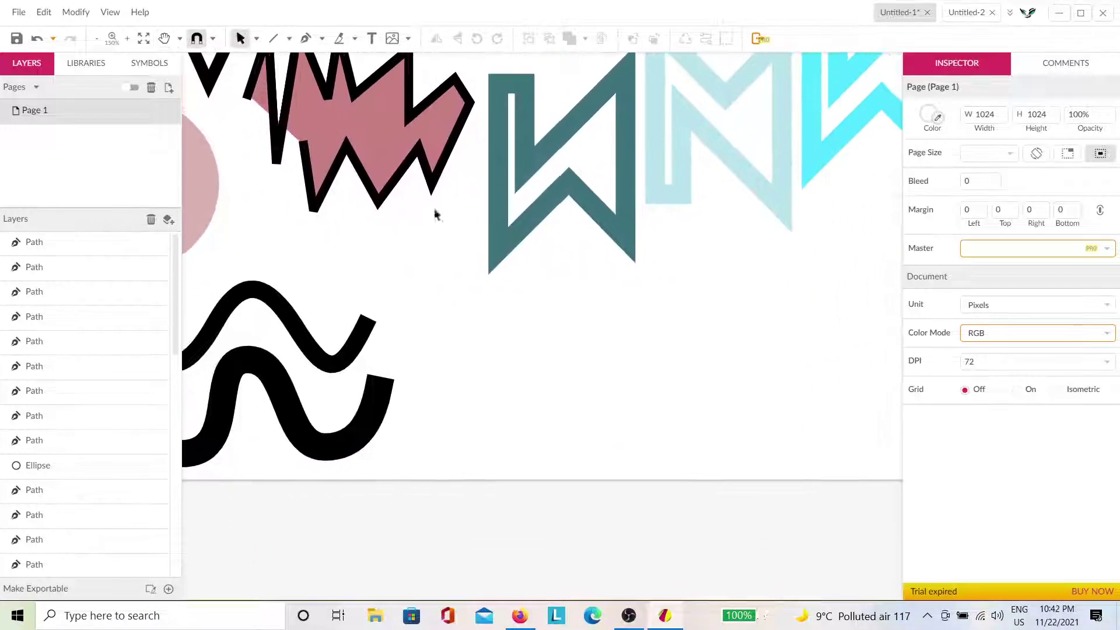
click(240, 37)
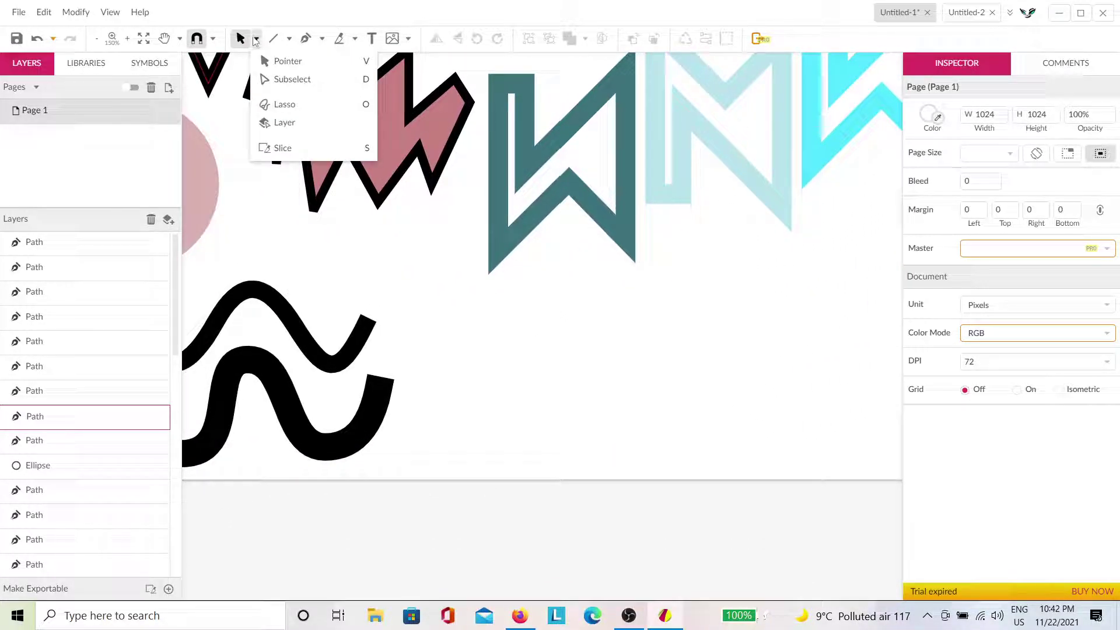
click(321, 39)
click(289, 39)
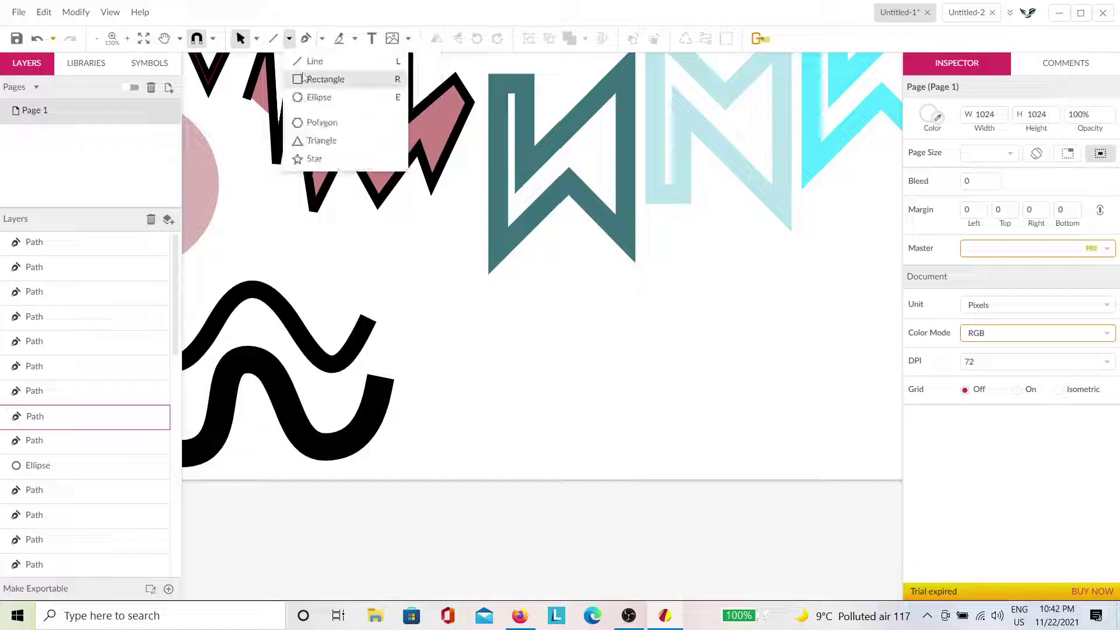
click(303, 79)
mouse_move(443, 285)
mouse_down()
mouse_move(628, 392)
mouse_move(636, 412)
mouse_up()
Color the new rectangle coral #FF6464 and change its fill type to Linear Gradient.
click(924, 367)
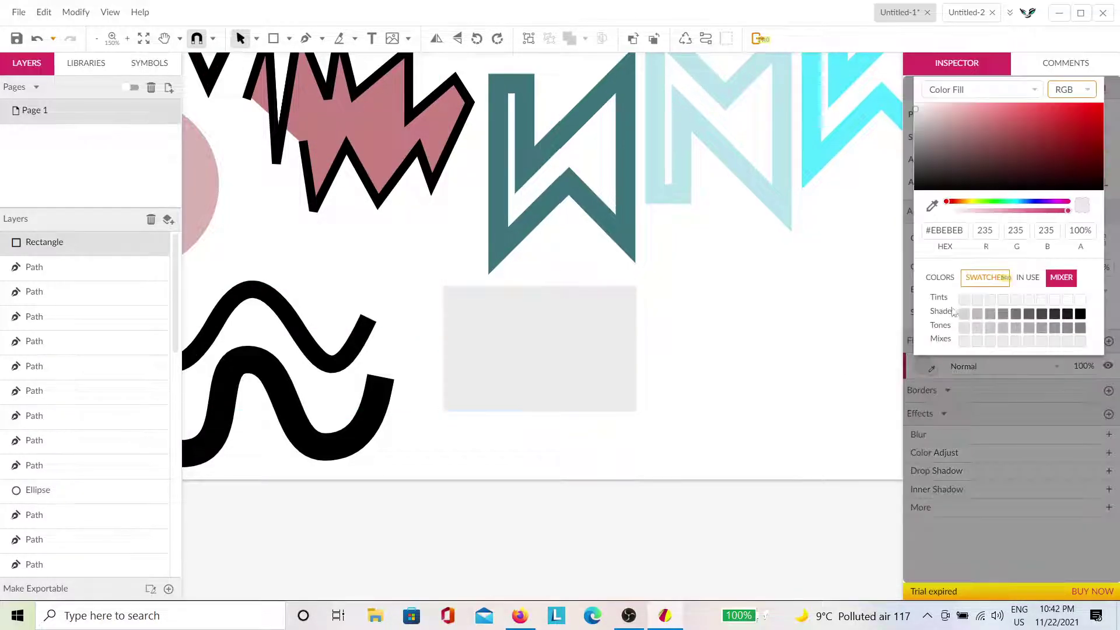
mouse_move(992, 124)
mouse_down()
mouse_move(981, 120)
mouse_move(1007, 119)
mouse_move(1031, 81)
mouse_up()
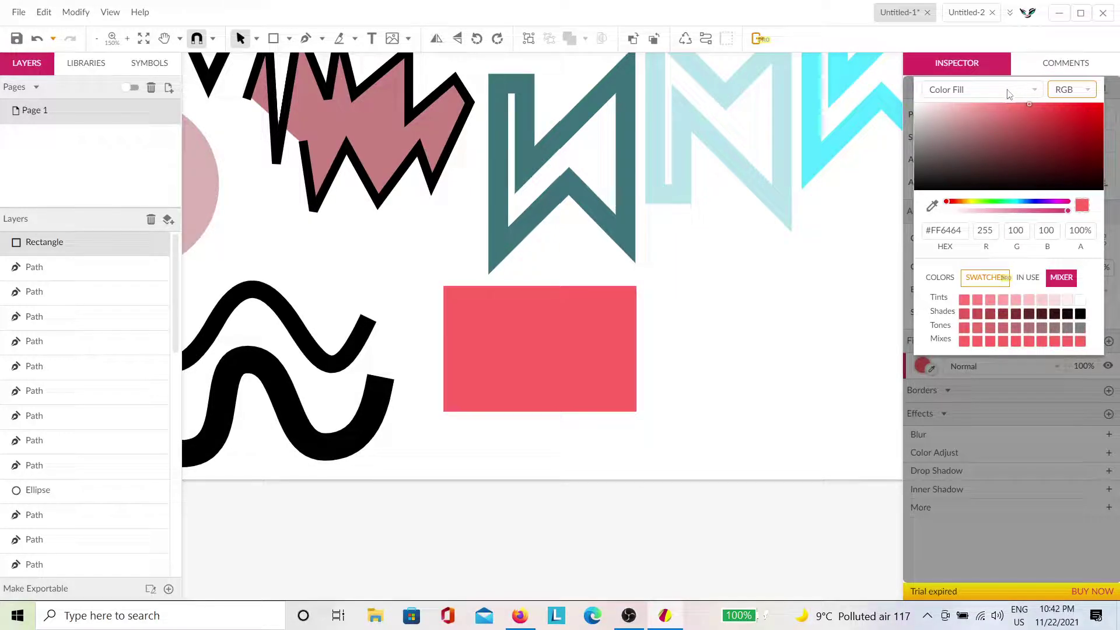
click(1009, 92)
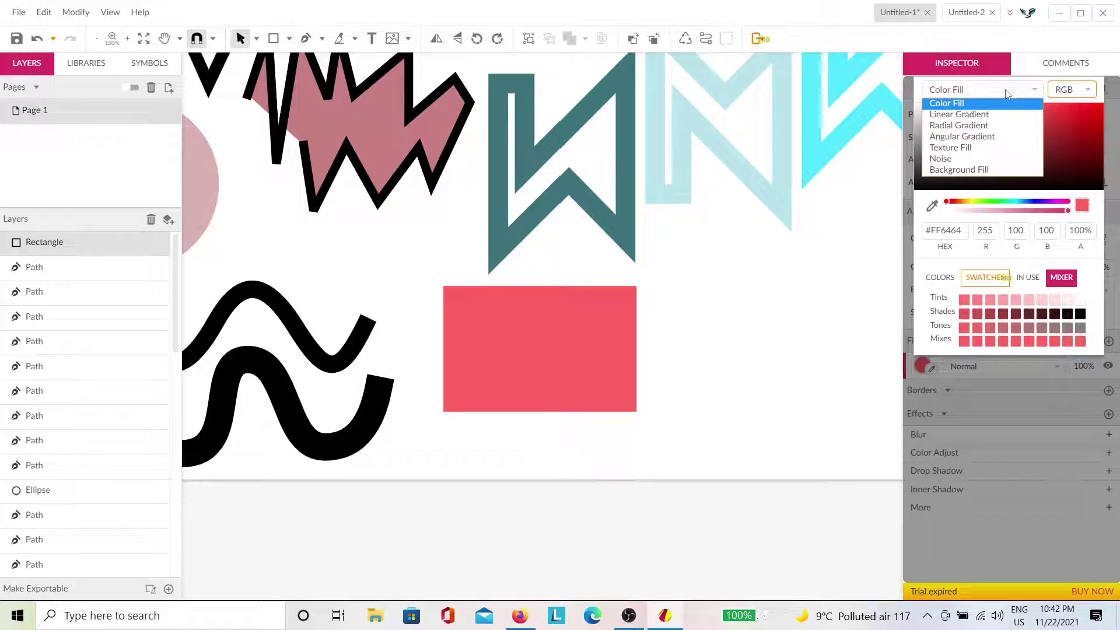
click(987, 114)
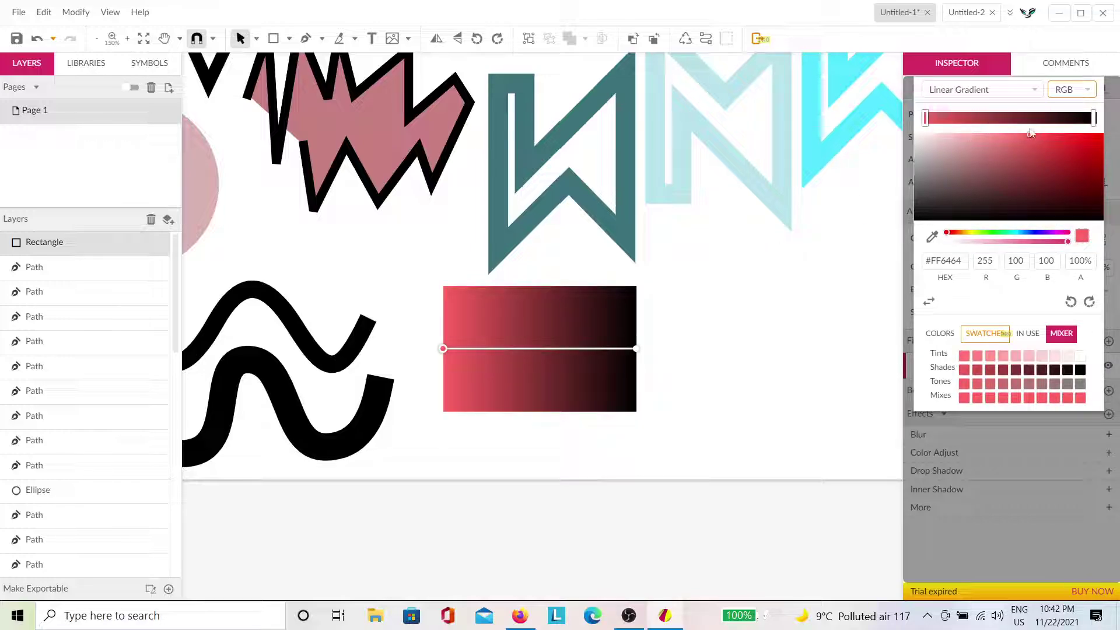
Set the gradient's end color to light green #5DFFA9.
click(1094, 118)
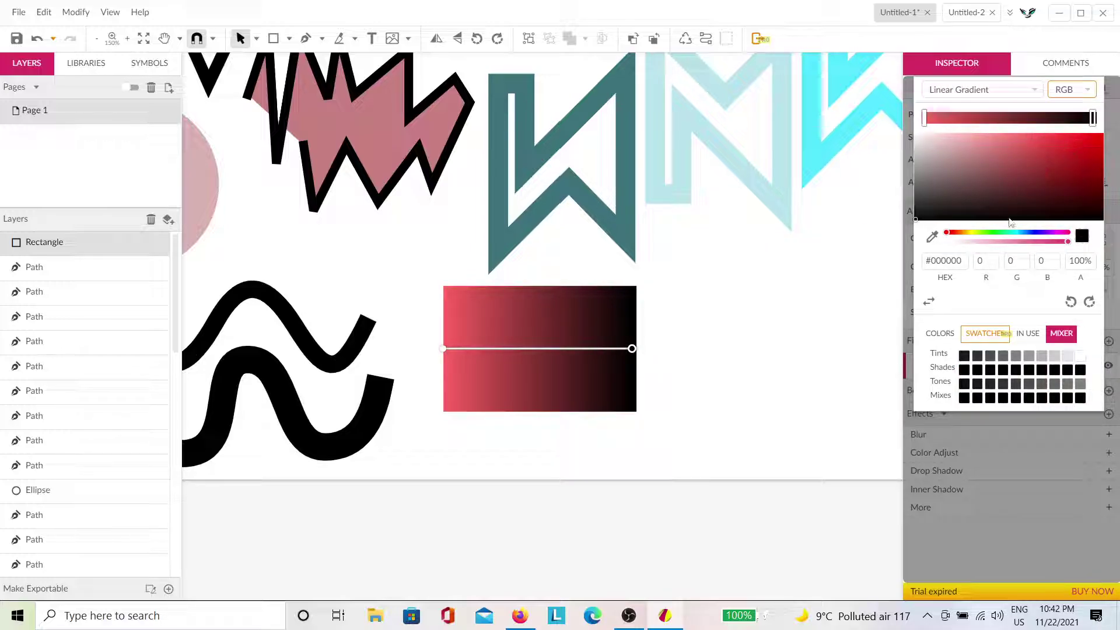
drag(947, 170, 914, 135)
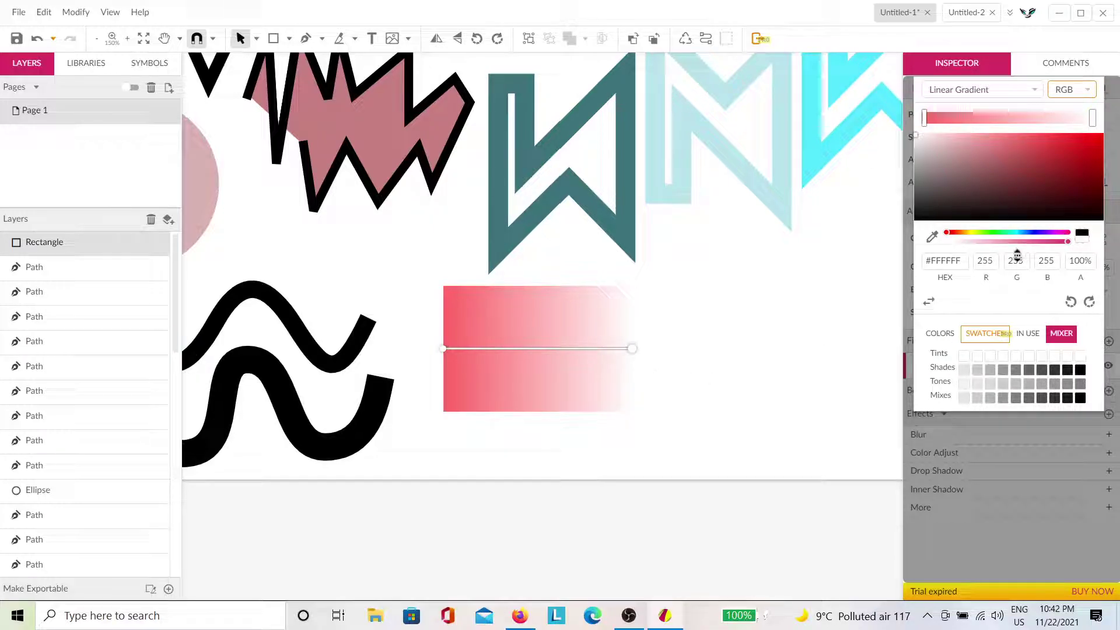
click(997, 233)
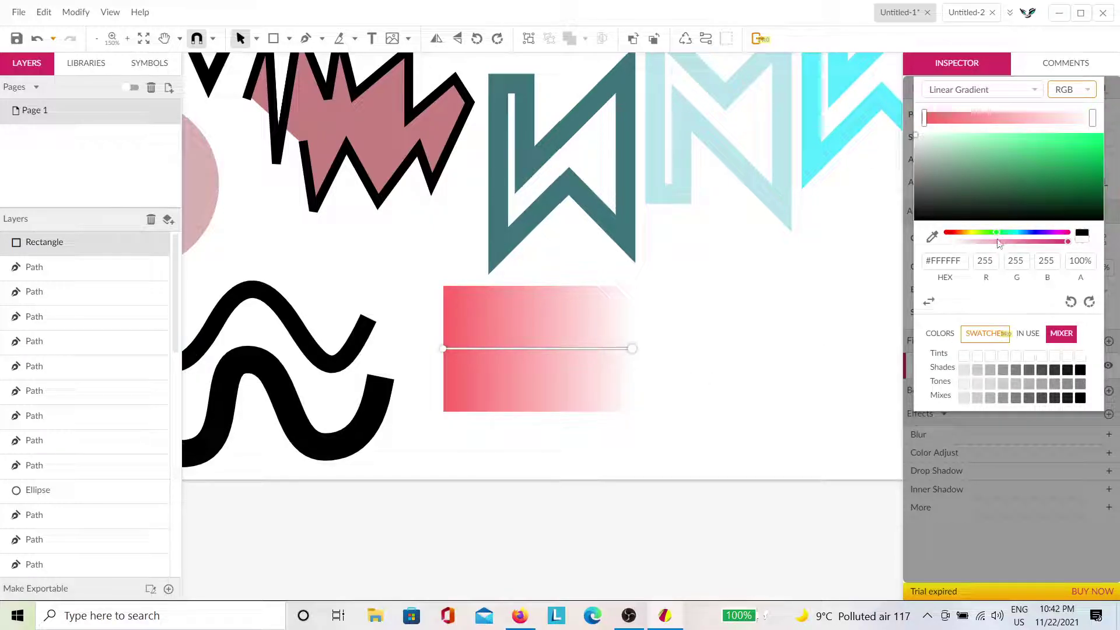
drag(1050, 151, 1035, 129)
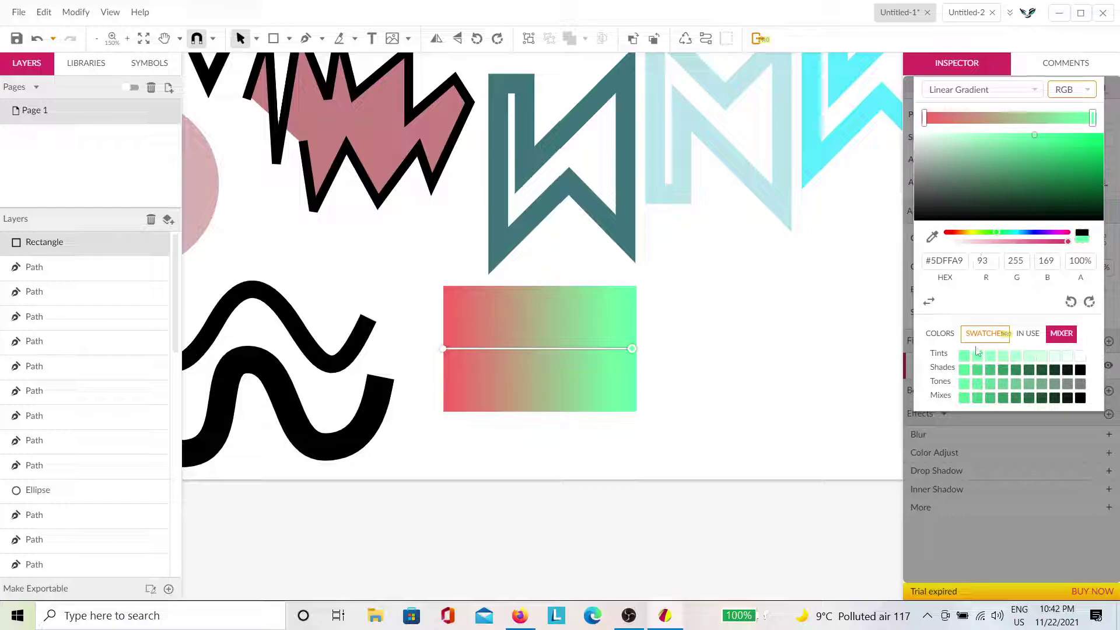
Use the preset colors to set the gradient's end to green #00FF00 and its start to red #FF0000.
click(933, 337)
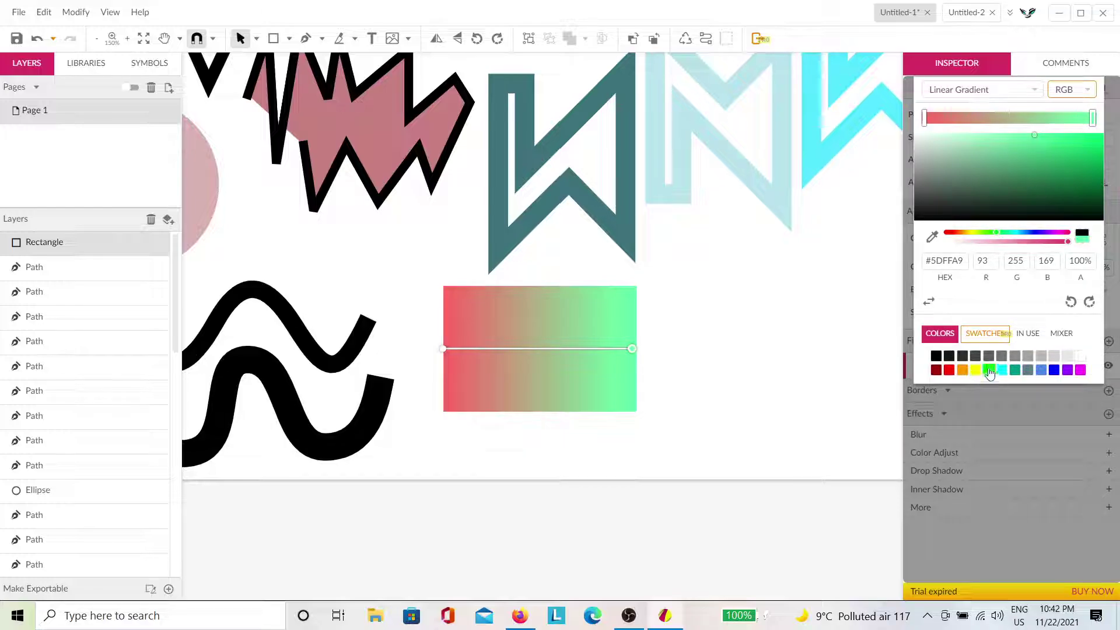
click(988, 370)
click(925, 117)
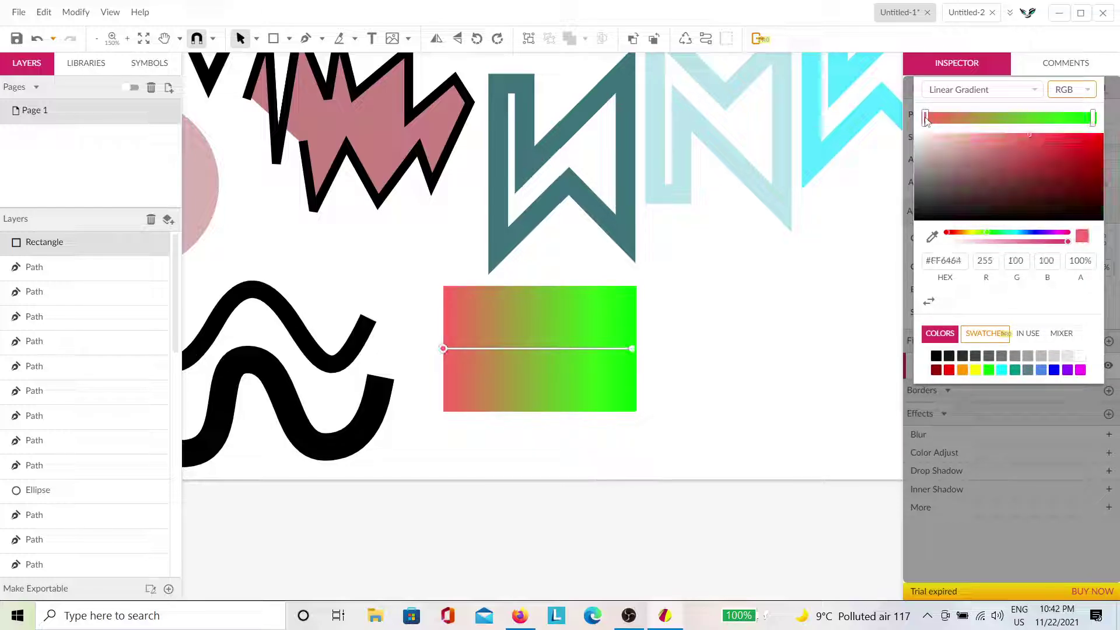
click(949, 370)
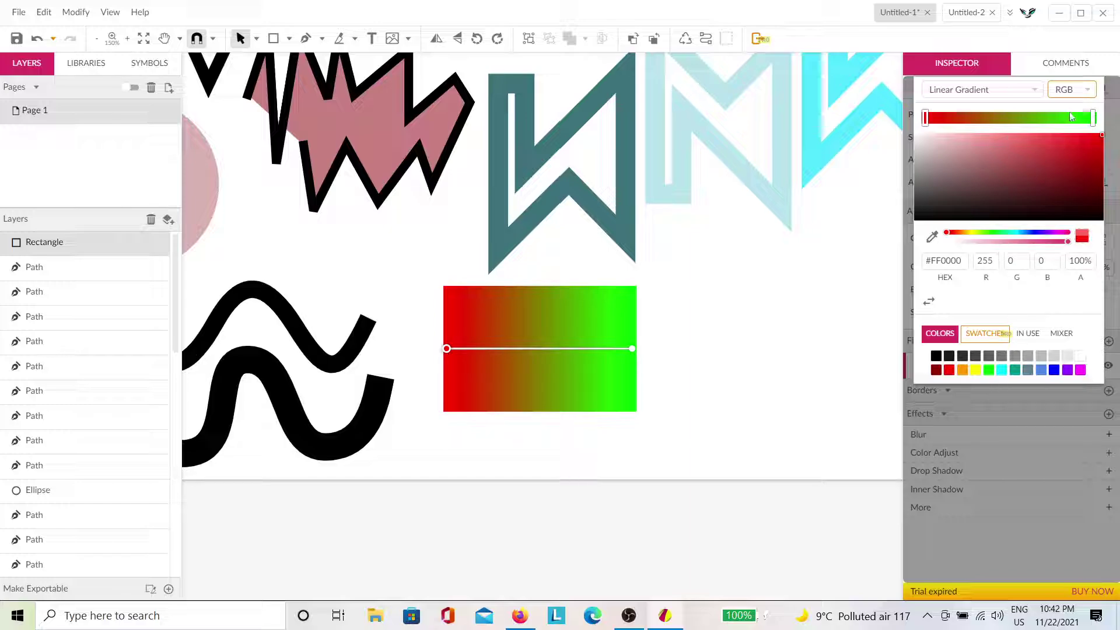
Set the gradient's start color to yellow #FFFF00 and recolor its end stop purple #9900FF.
click(1093, 119)
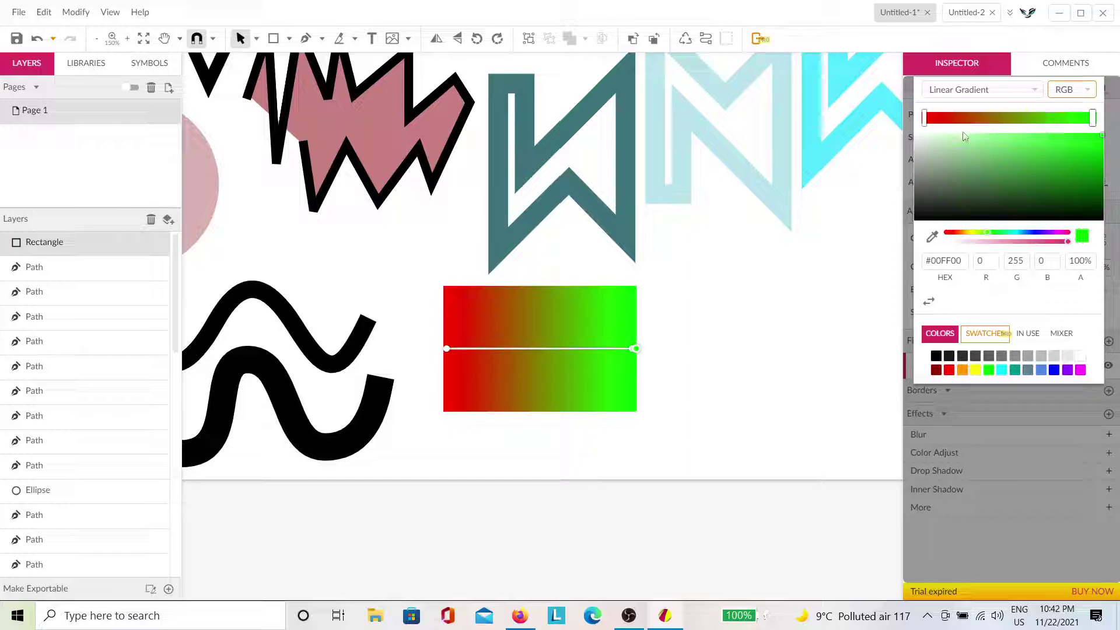
click(925, 118)
click(975, 370)
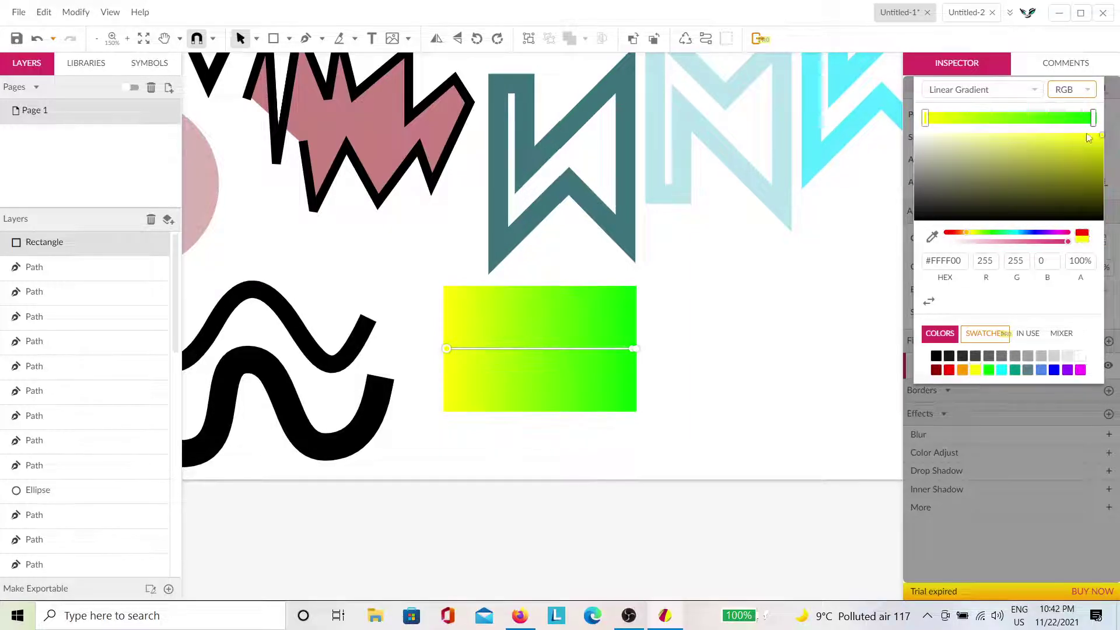
click(1094, 119)
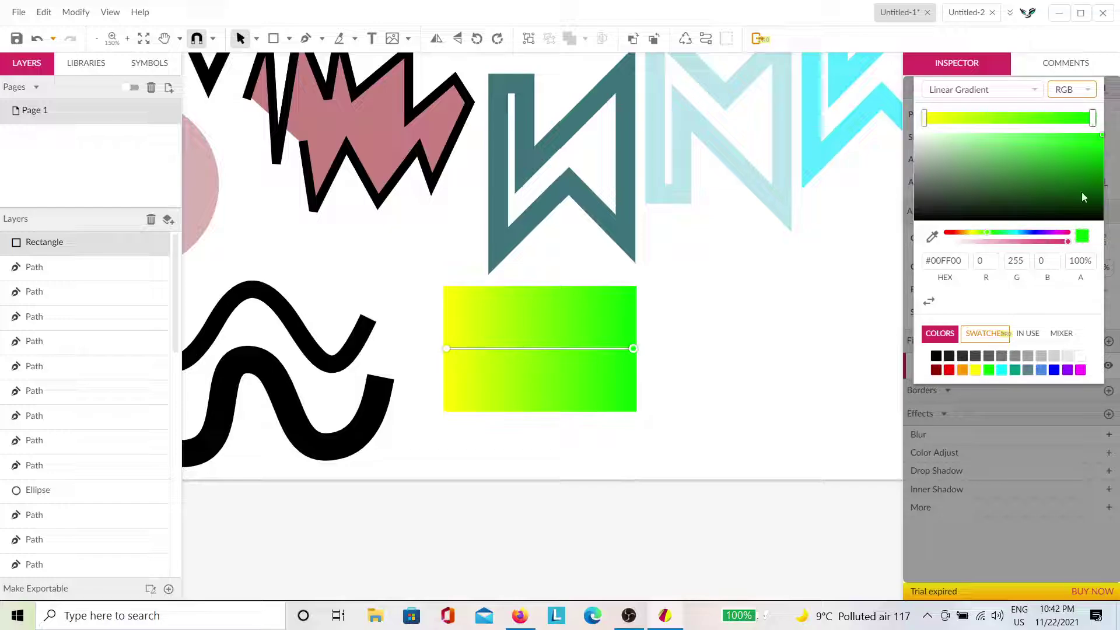
click(1069, 370)
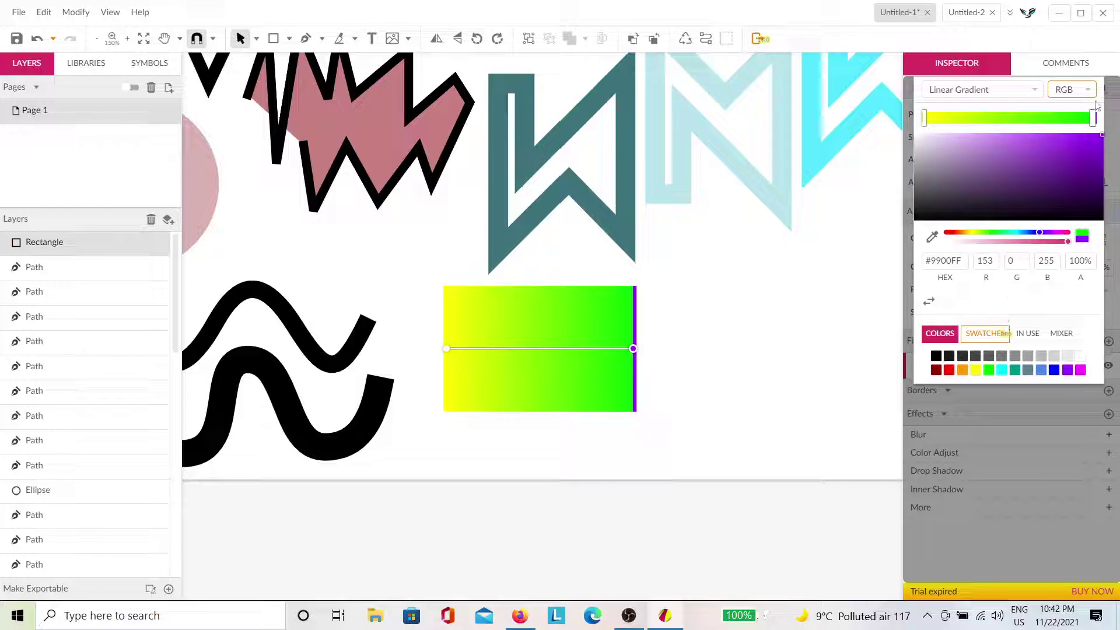
Remove the extra stops near the gradient's end so the fill blends directly from yellow to purple.
drag(1091, 119, 1117, 126)
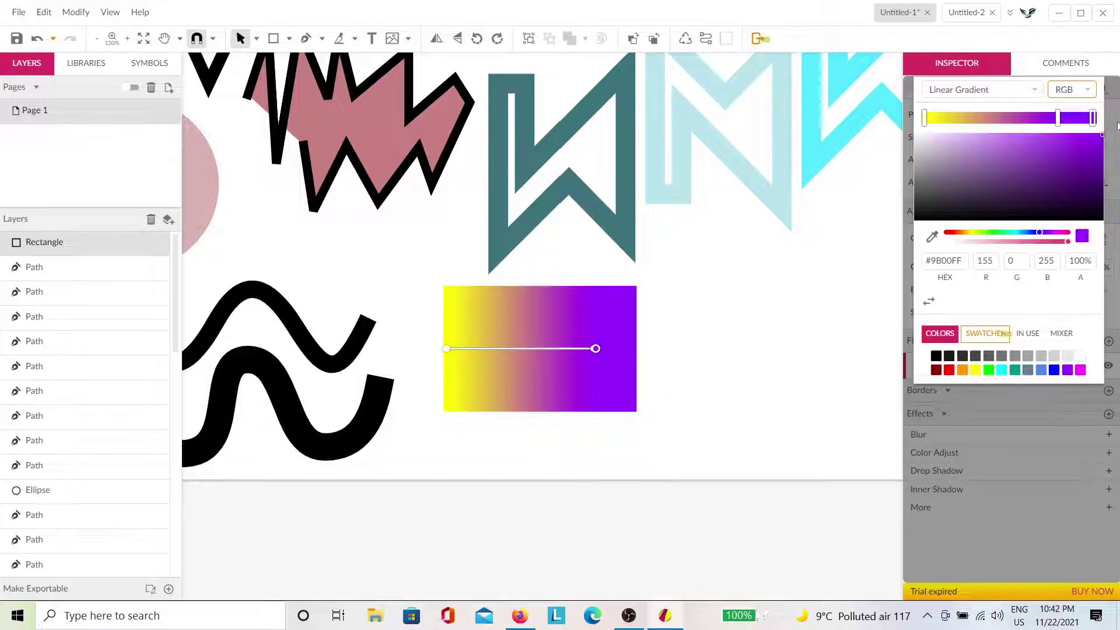
click(1061, 119)
drag(1060, 119, 1060, 190)
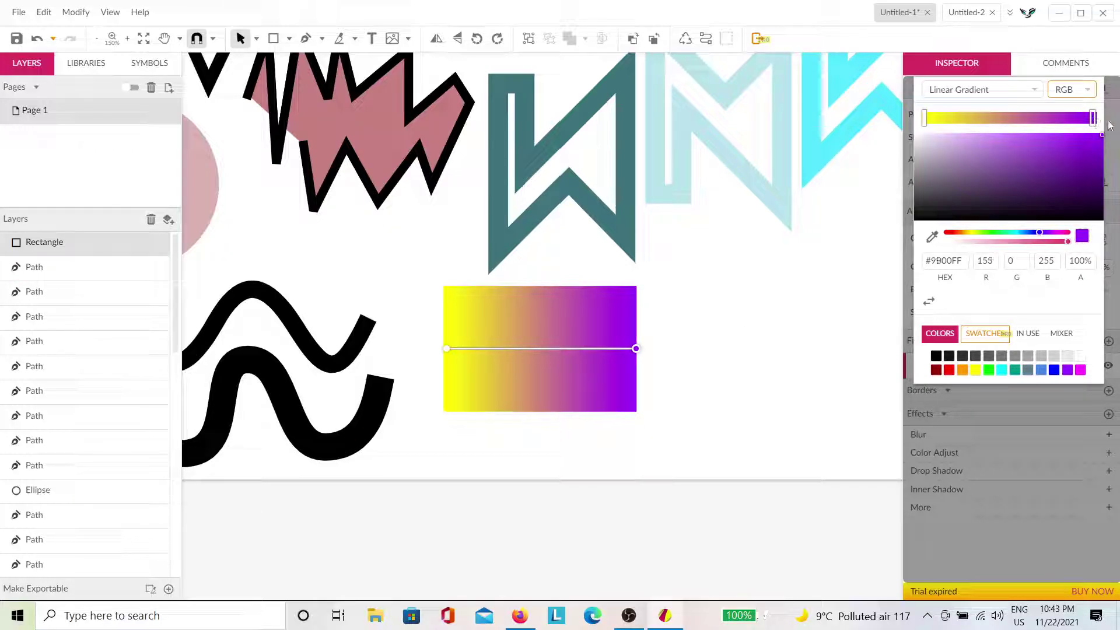
Try blue #0000FF as the gradient's end color, settle on red #FF0000, and deselect the rectangle.
click(1054, 370)
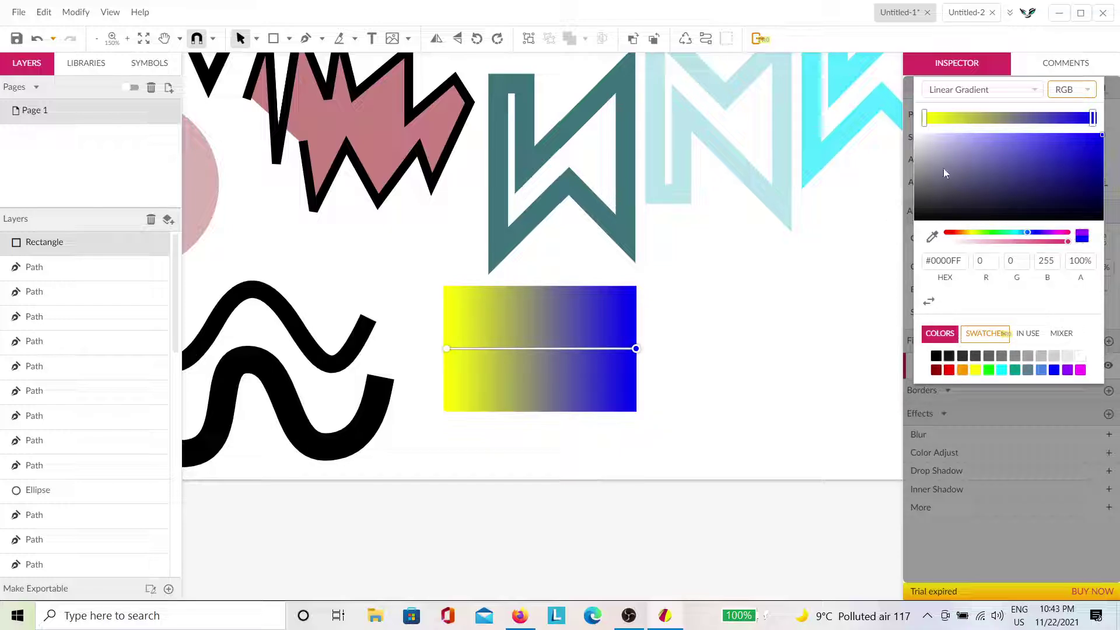
click(948, 369)
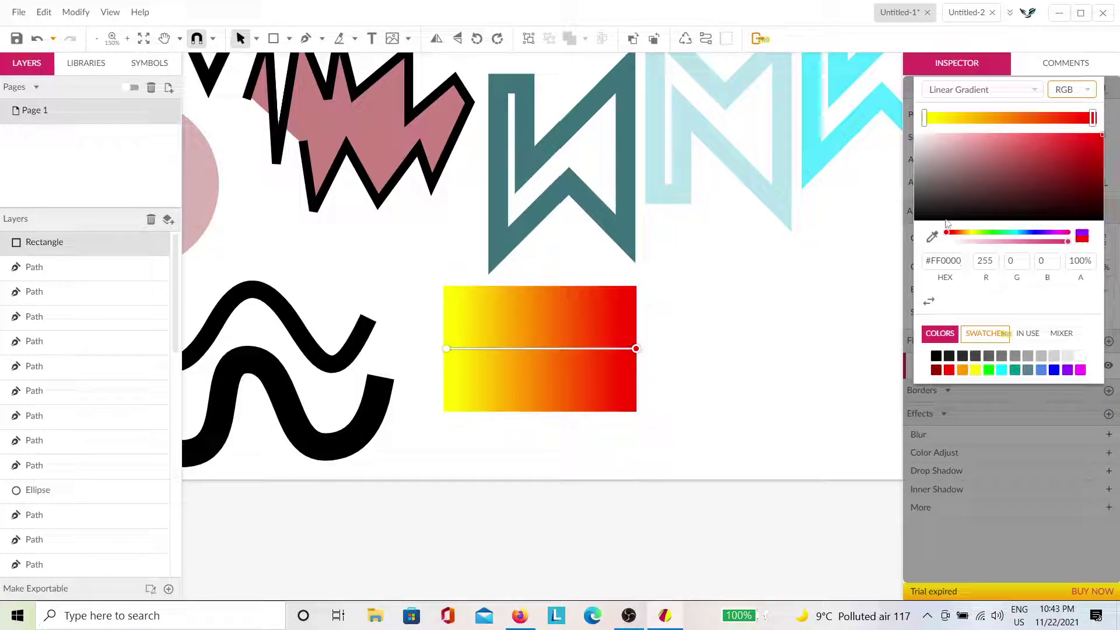
click(814, 236)
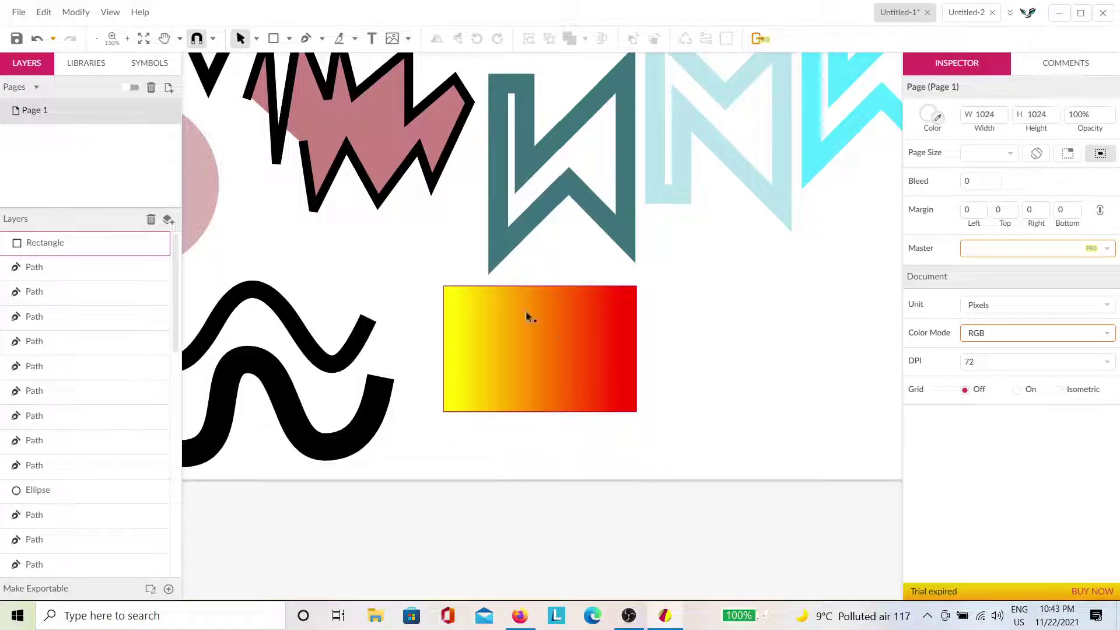
Change the thick lower wave's border to a linear gradient running from white to black.
scroll(649, 362, right, 5)
scroll(649, 362, up, 1)
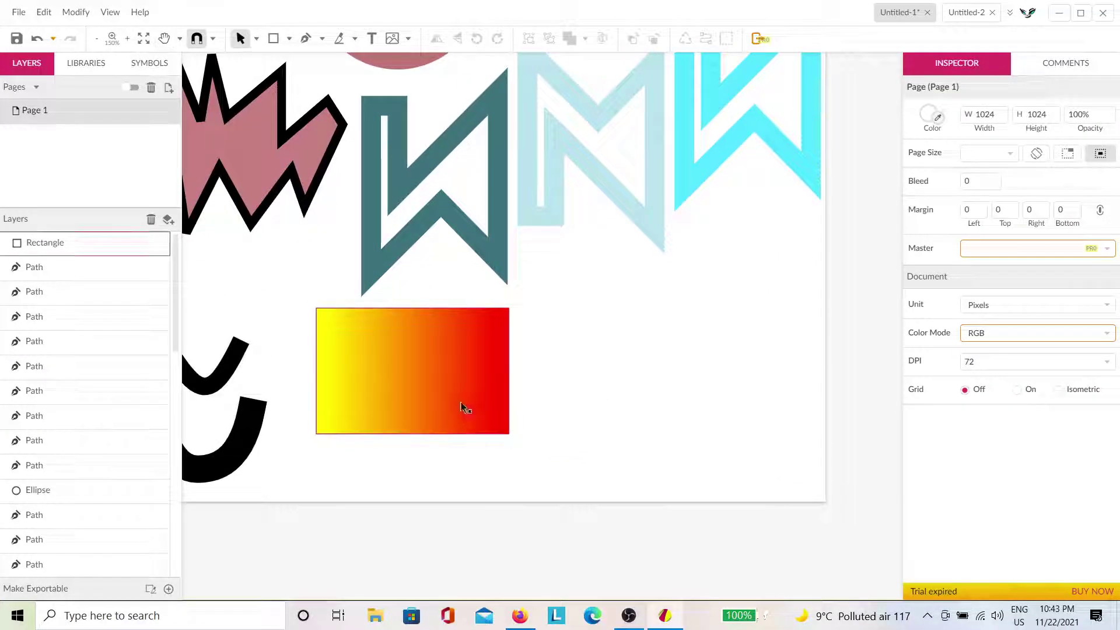
scroll(502, 458, left, 10)
scroll(502, 458, down, 2)
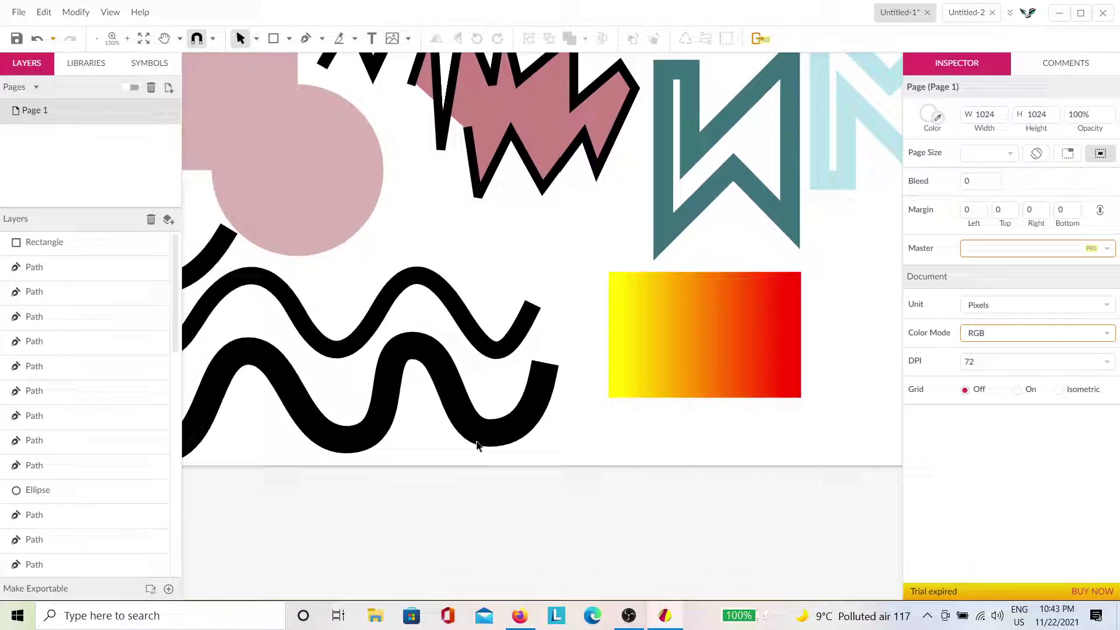
click(443, 410)
click(923, 414)
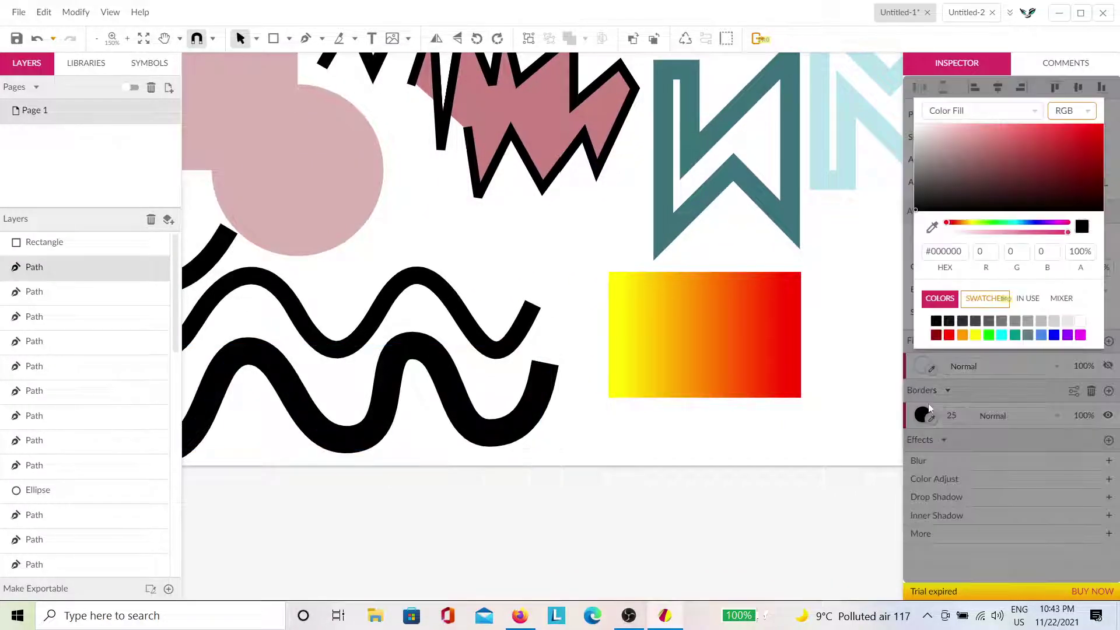
click(979, 112)
click(988, 135)
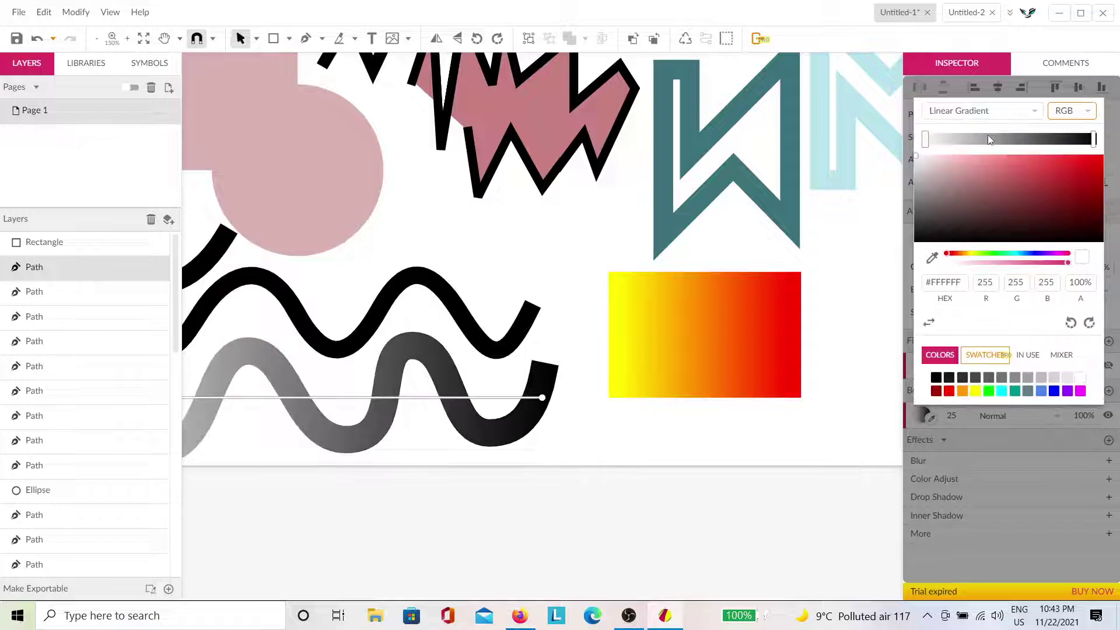
drag(474, 425, 766, 374)
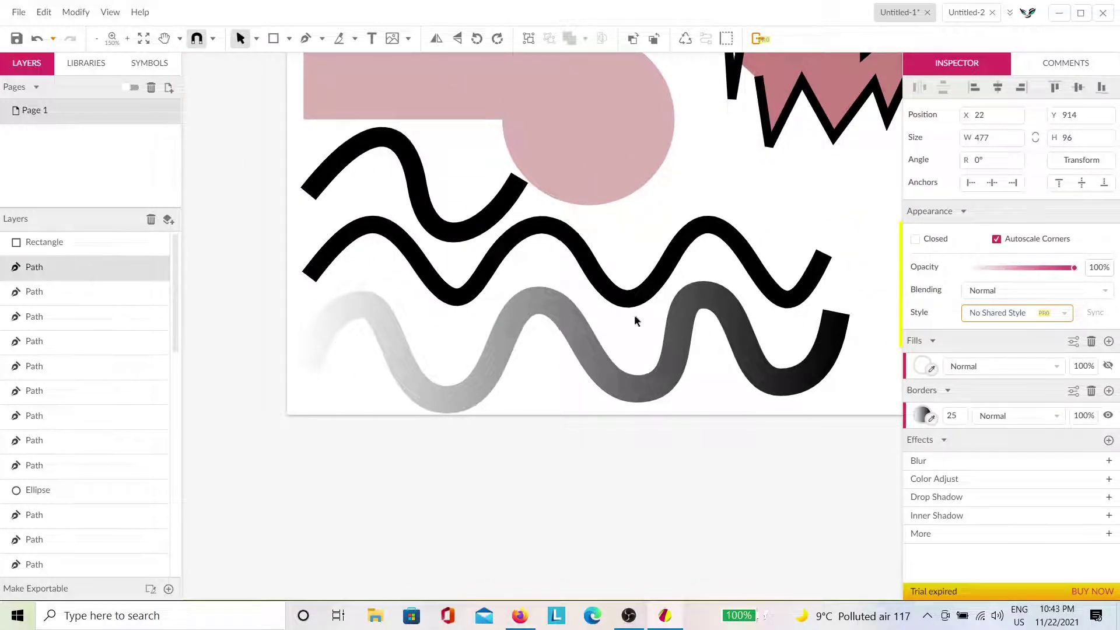
Change the fill of the light pink merged rectangle-and-circle shape to a linear gradient.
scroll(636, 321, up, 6)
scroll(636, 321, right, 5)
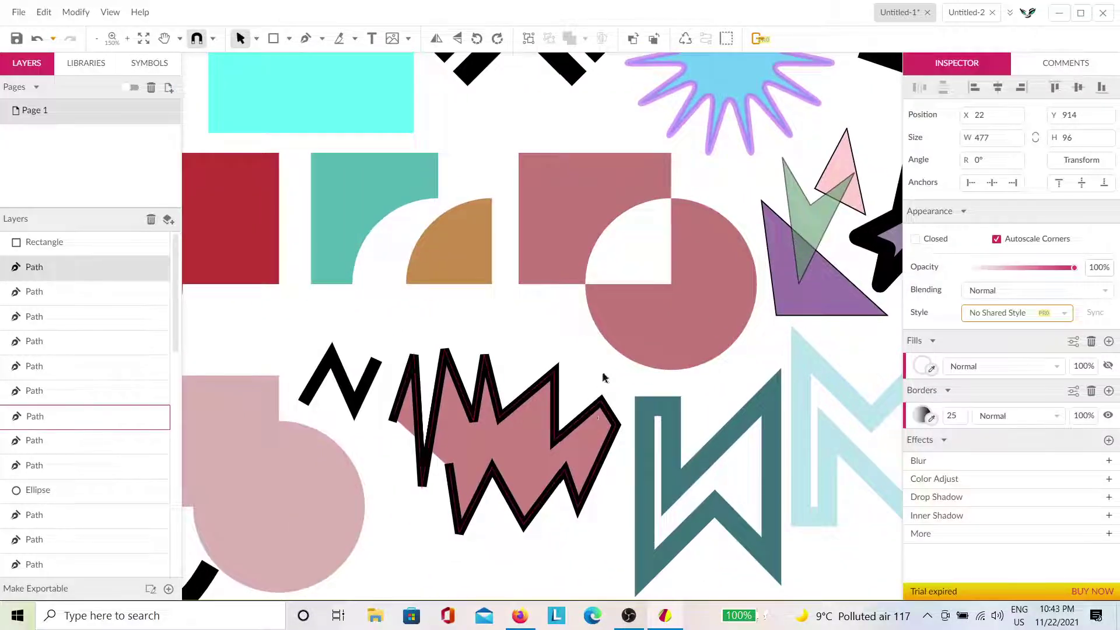
scroll(638, 377, down, 4)
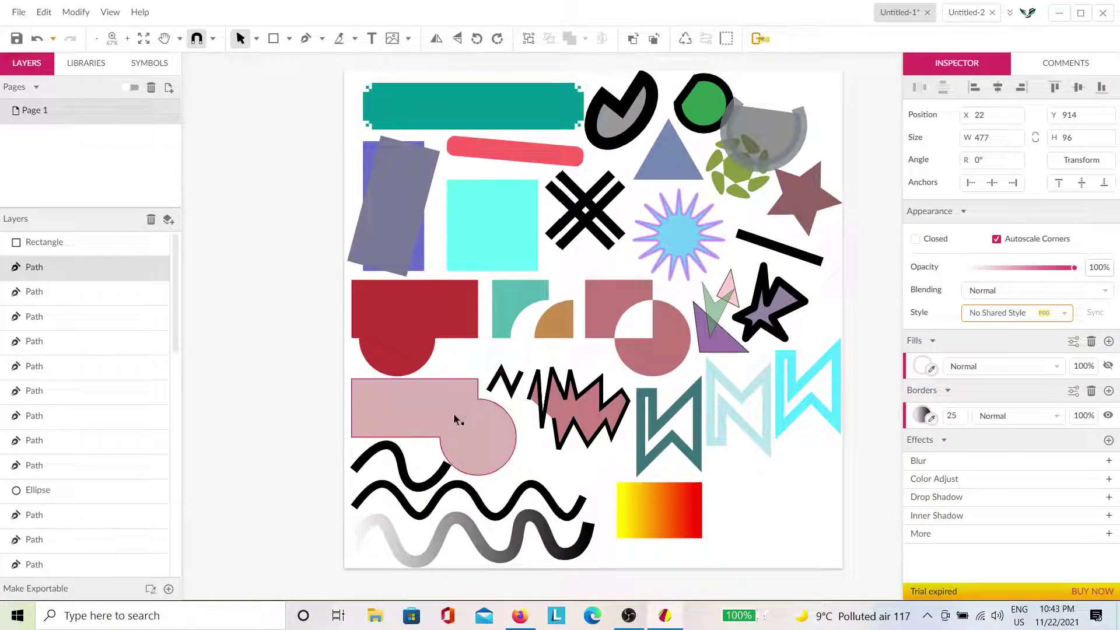
scroll(475, 339, up, 3)
scroll(470, 383, down, 4)
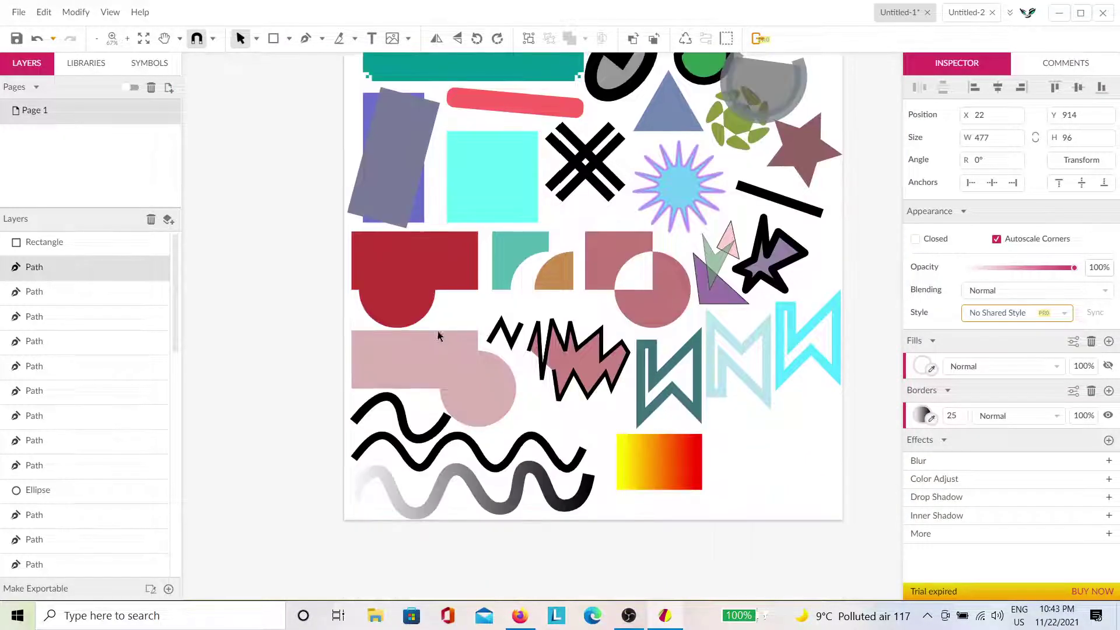
click(440, 373)
scroll(421, 392, up, 3)
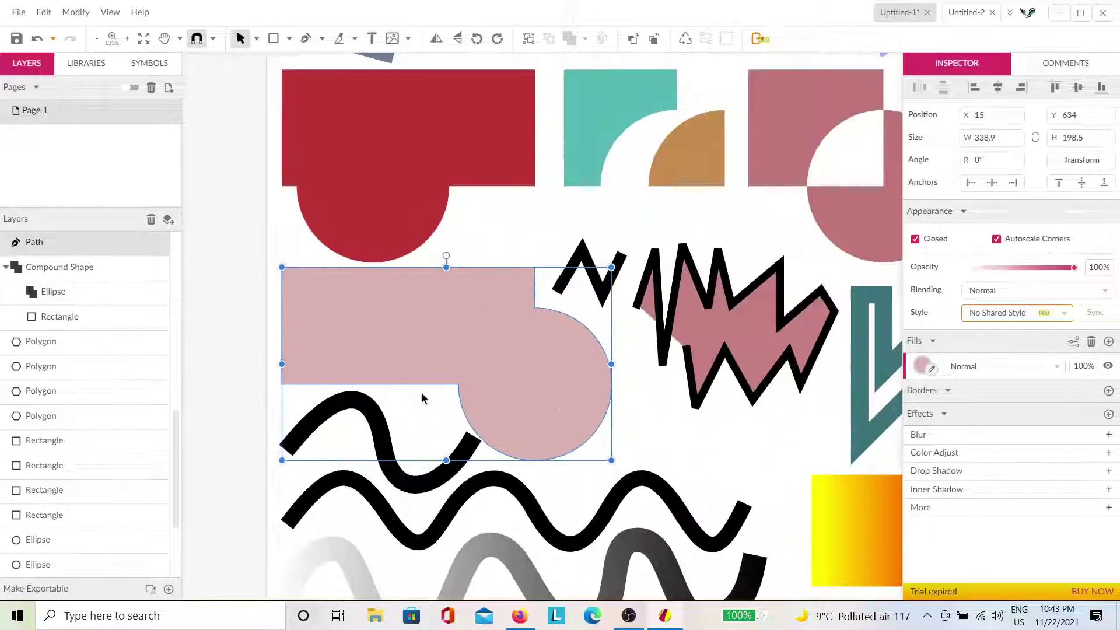
click(923, 366)
click(994, 61)
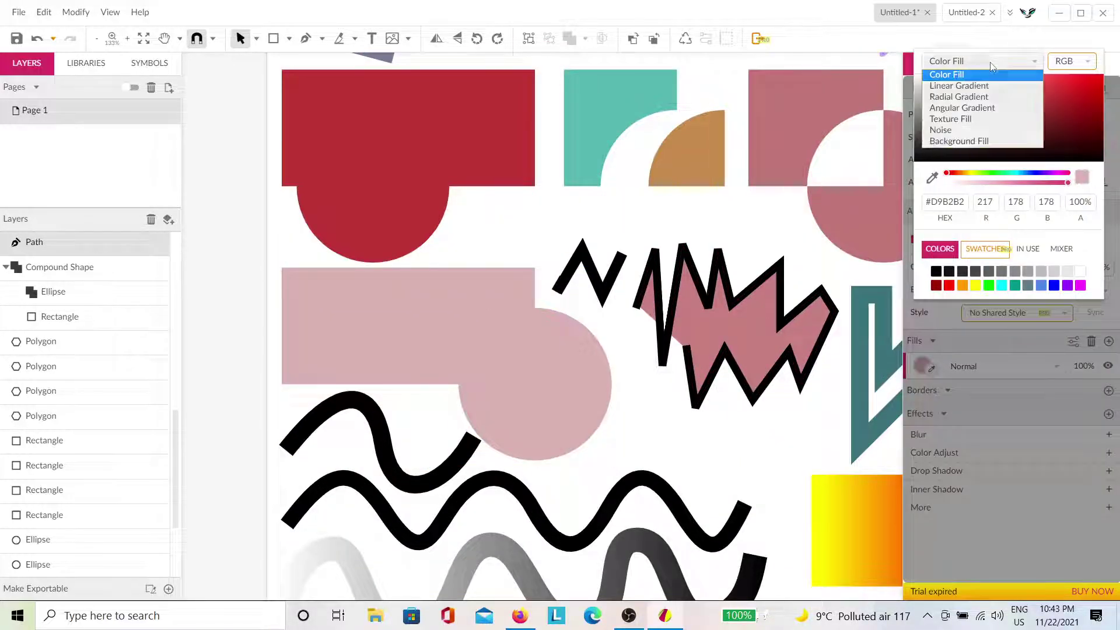
click(972, 85)
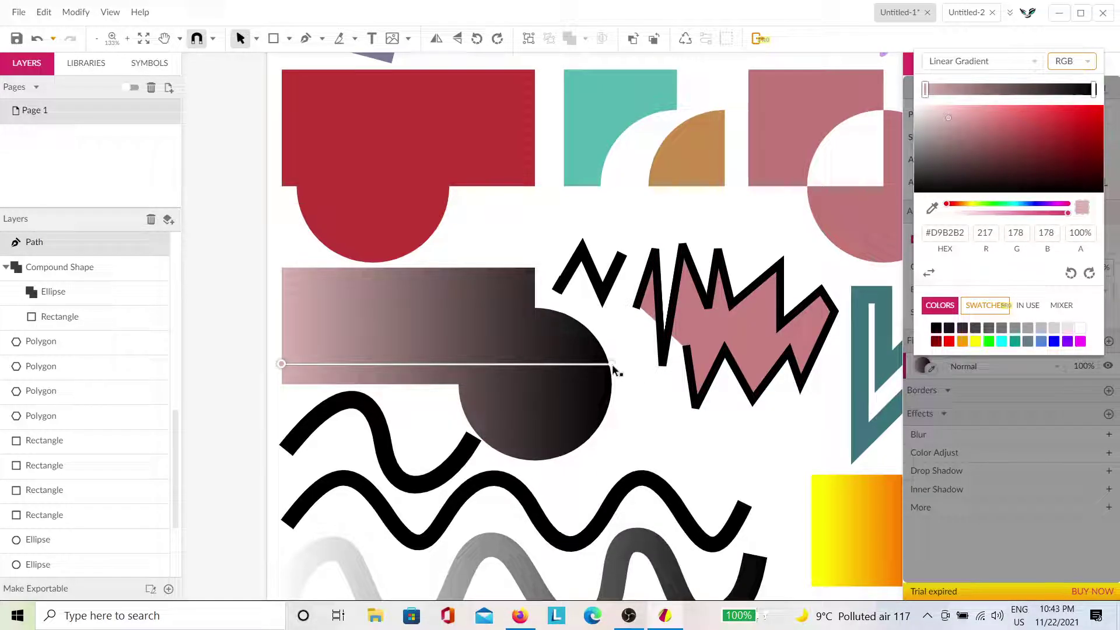
Angle the pink shape's gradient diagonally by moving both its ends, rotate it to the right repeatedly, and deselect the shape.
drag(612, 364, 539, 412)
drag(287, 361, 404, 273)
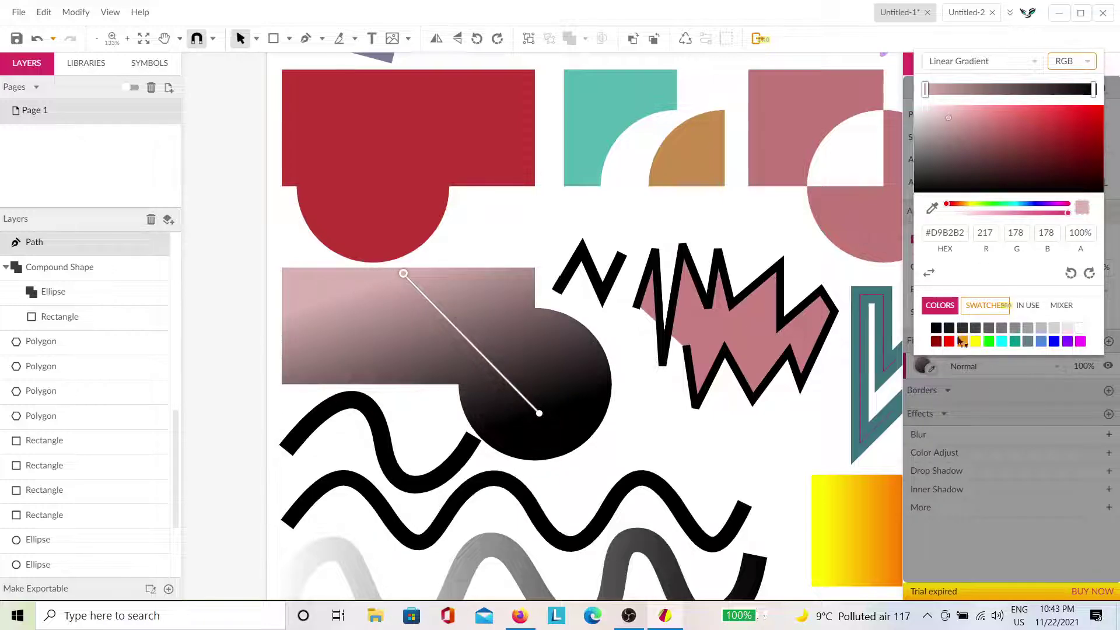
click(1089, 273)
click(1089, 274)
click(1089, 274)
click(1088, 274)
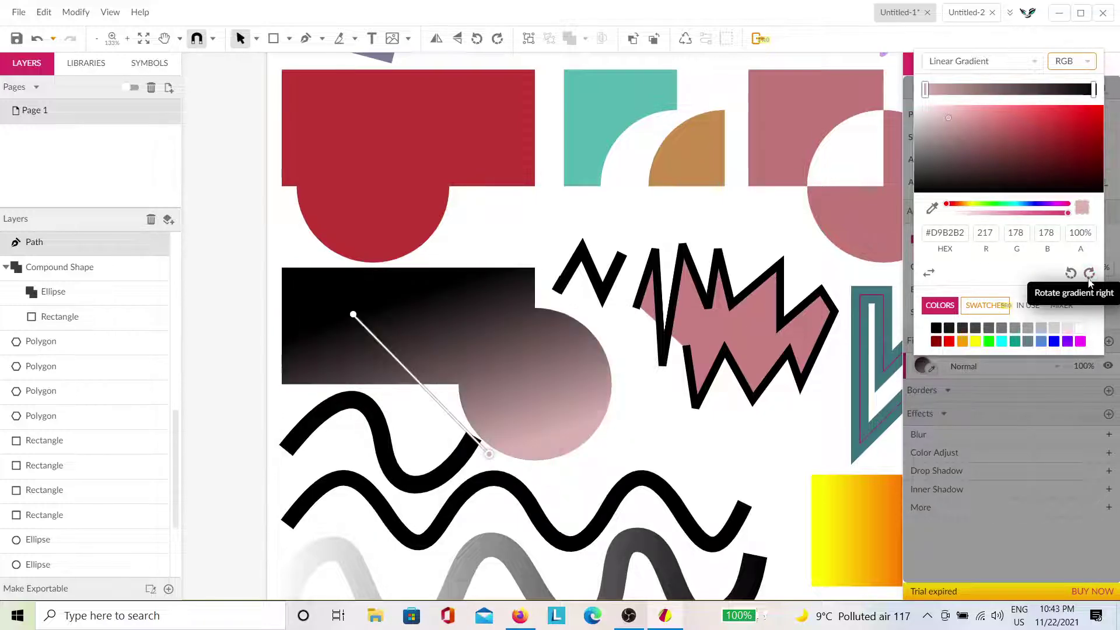
click(1089, 275)
click(1090, 275)
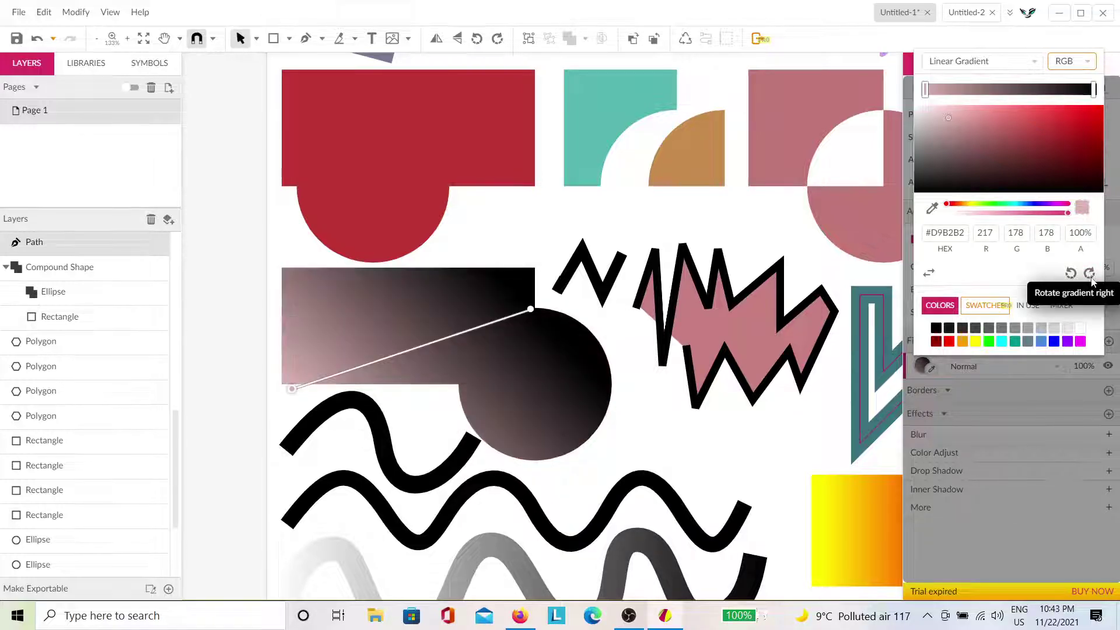
click(1090, 275)
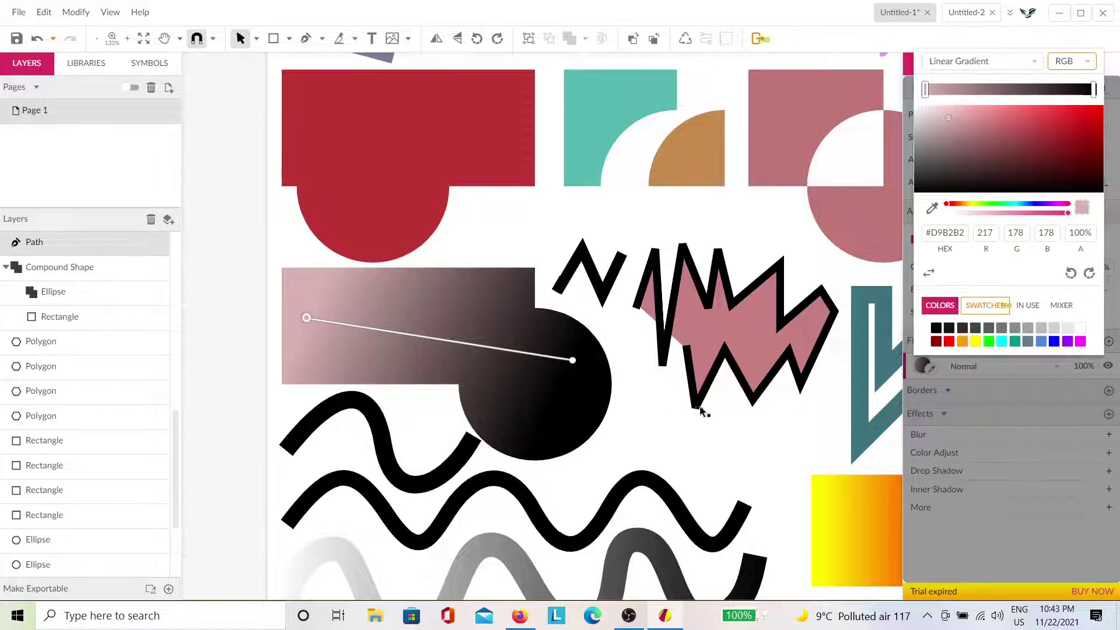
click(663, 424)
scroll(633, 397, up, 3)
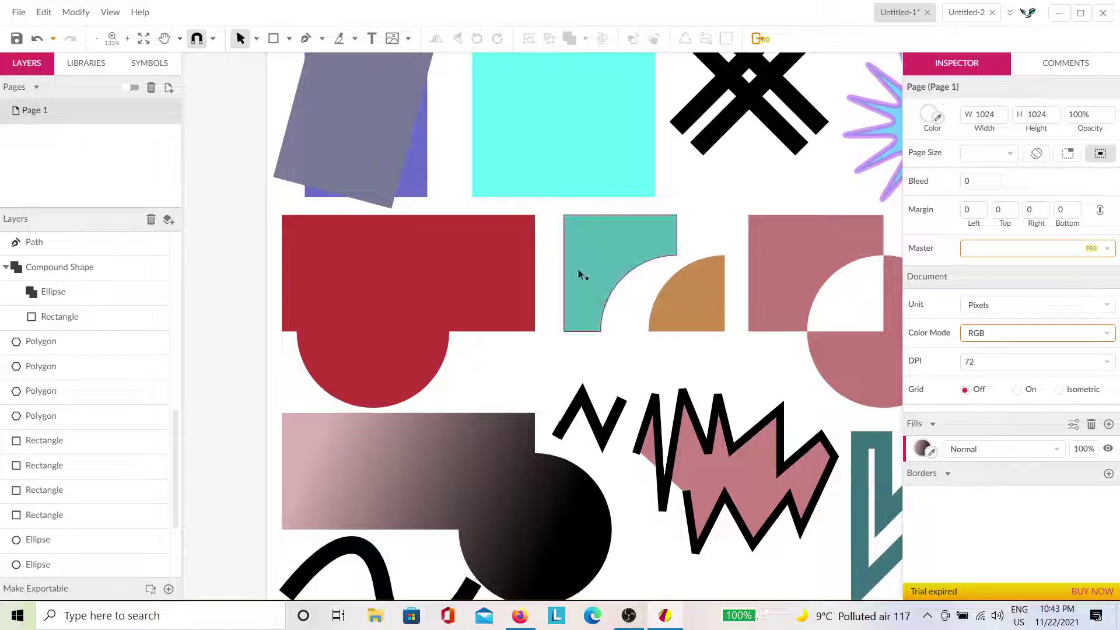
drag(640, 265, 345, 452)
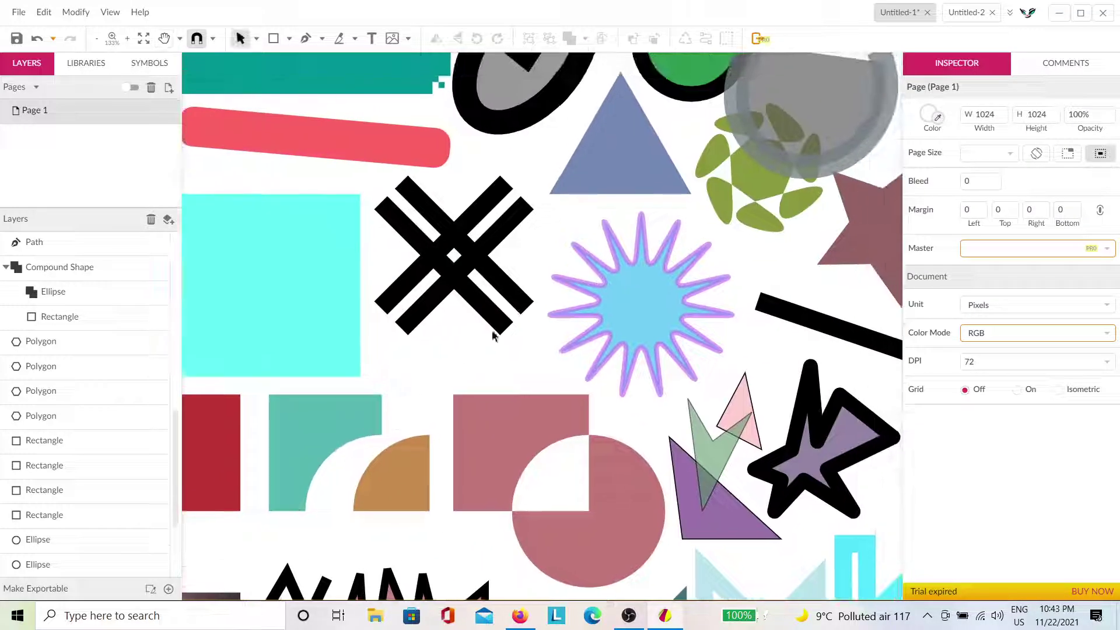
drag(544, 298, 666, 378)
scroll(667, 374, down, 12)
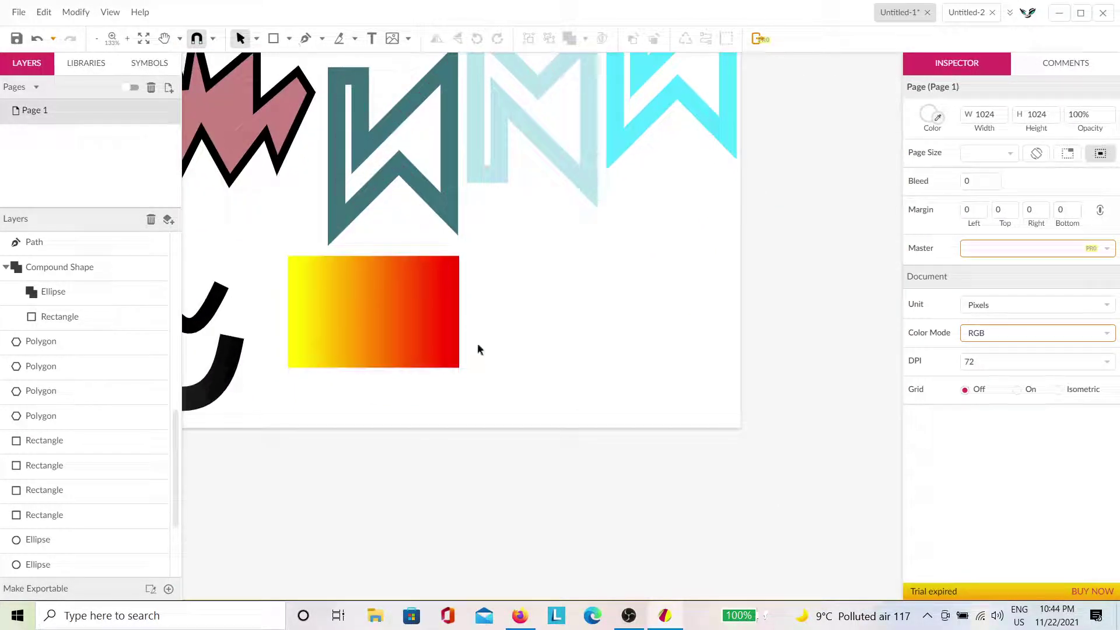
key(e)
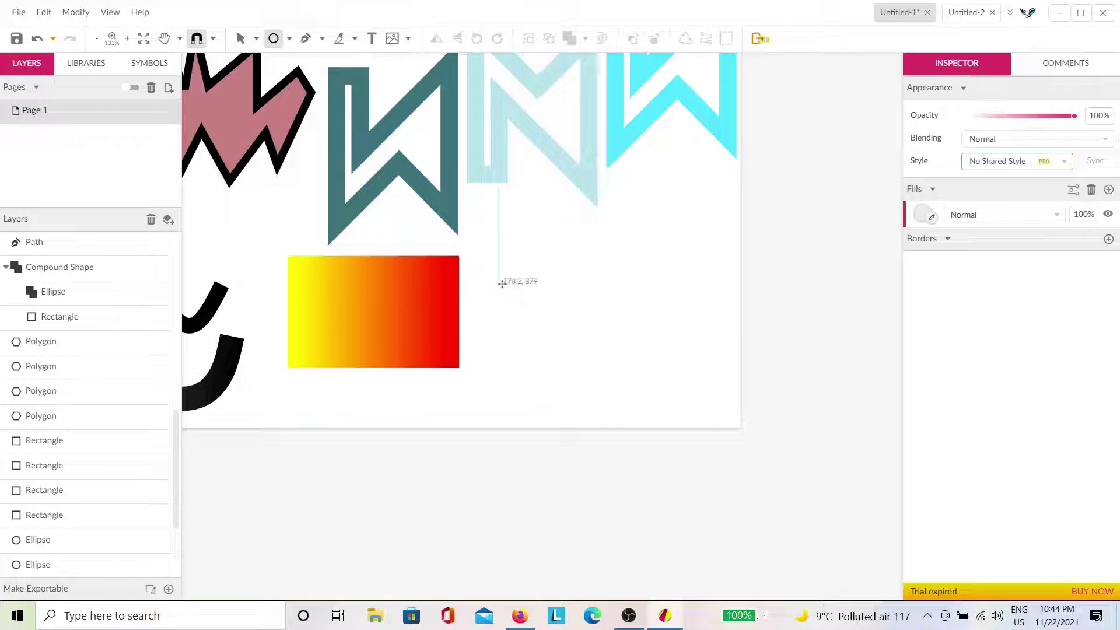
click(289, 39)
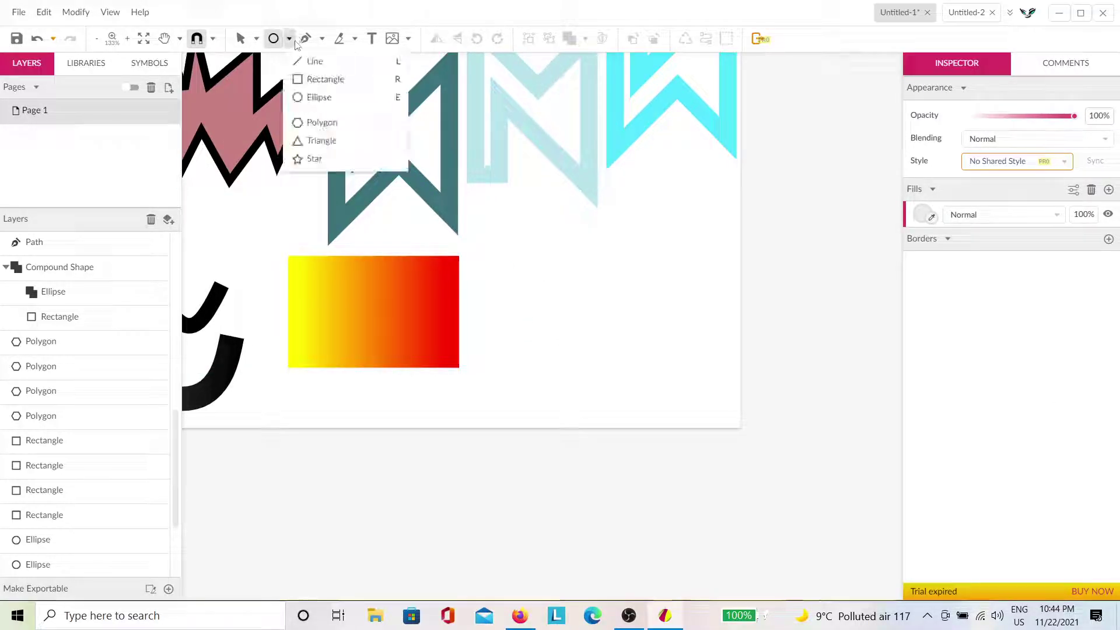
click(318, 79)
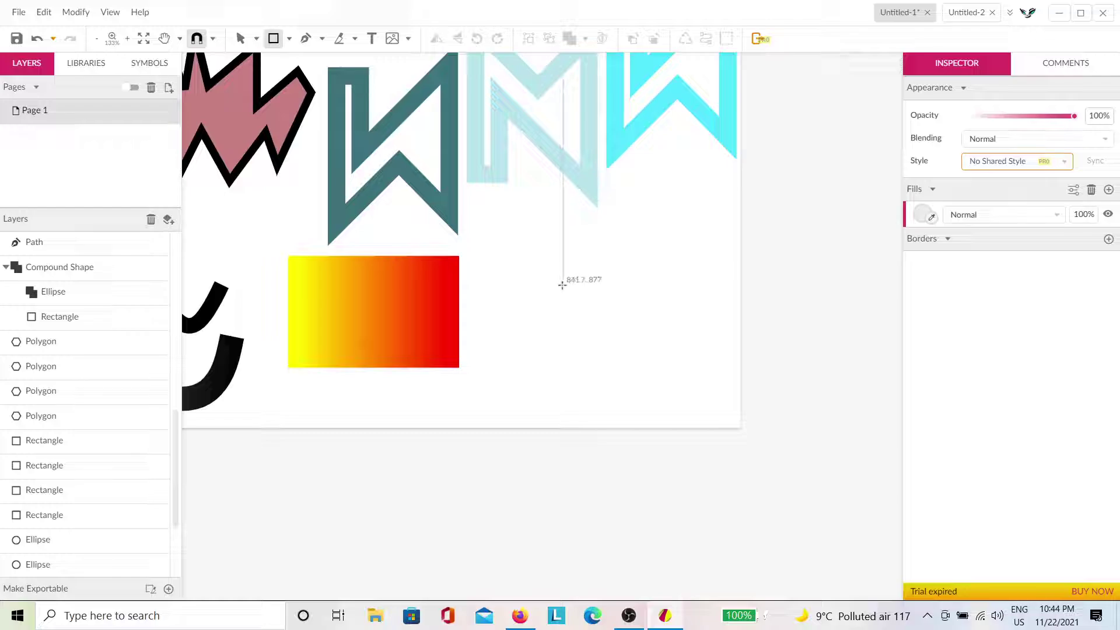
mouse_move(522, 238)
mouse_down()
mouse_move(599, 259)
mouse_move(590, 281)
mouse_move(569, 265)
mouse_move(584, 263)
mouse_move(575, 251)
mouse_move(575, 288)
mouse_move(545, 260)
mouse_move(580, 280)
mouse_move(580, 244)
mouse_move(588, 274)
mouse_move(710, 317)
mouse_up()
key(alt+shift)
click(704, 321)
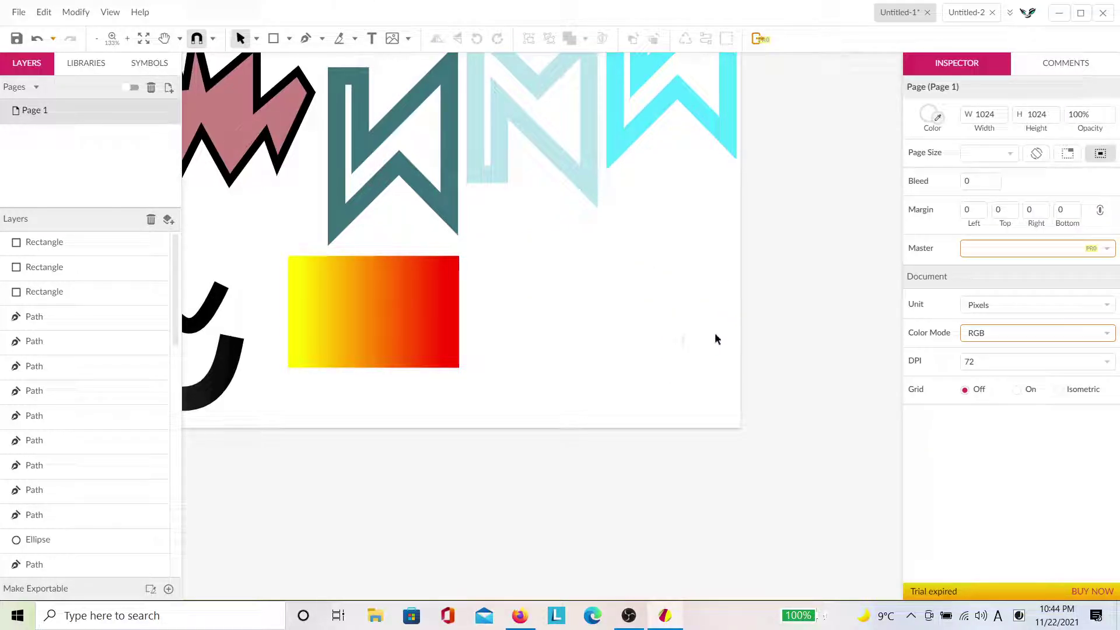
drag(724, 398, 493, 209)
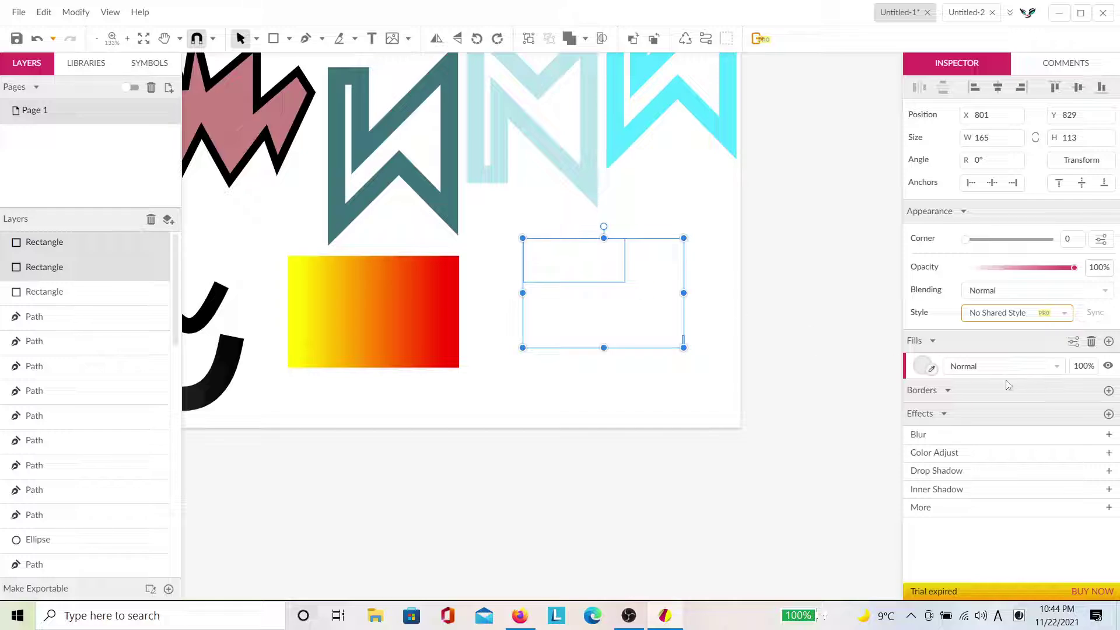
key(Delete)
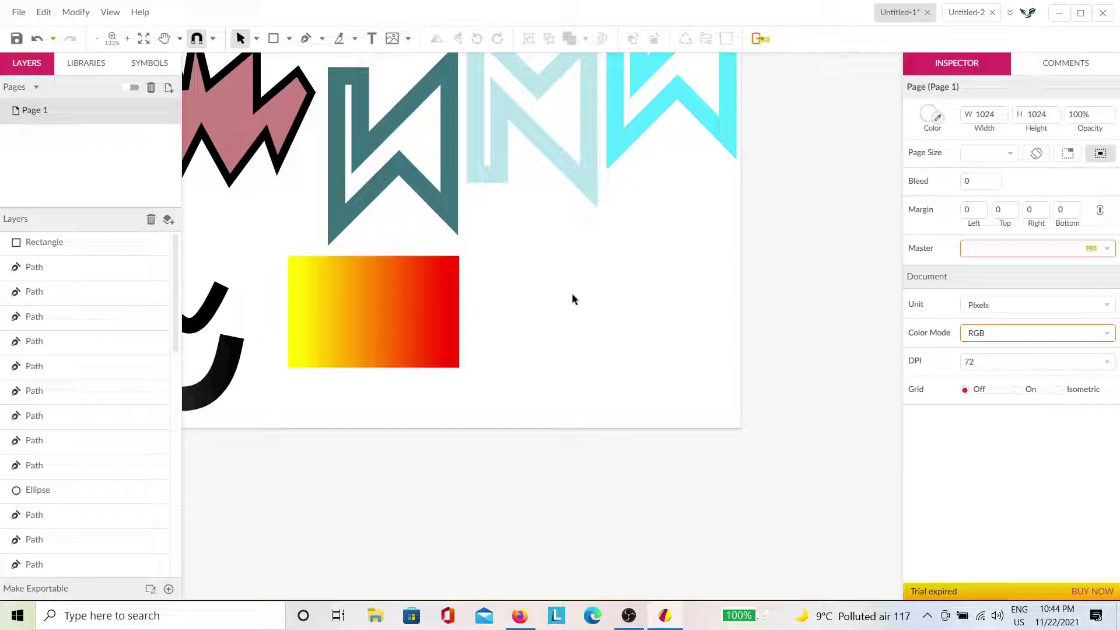
Draw an ellipse about 139 by 113 px beneath the pale blue zigzag shape, beside the yellow-red rectangle.
scroll(558, 286, up, 1)
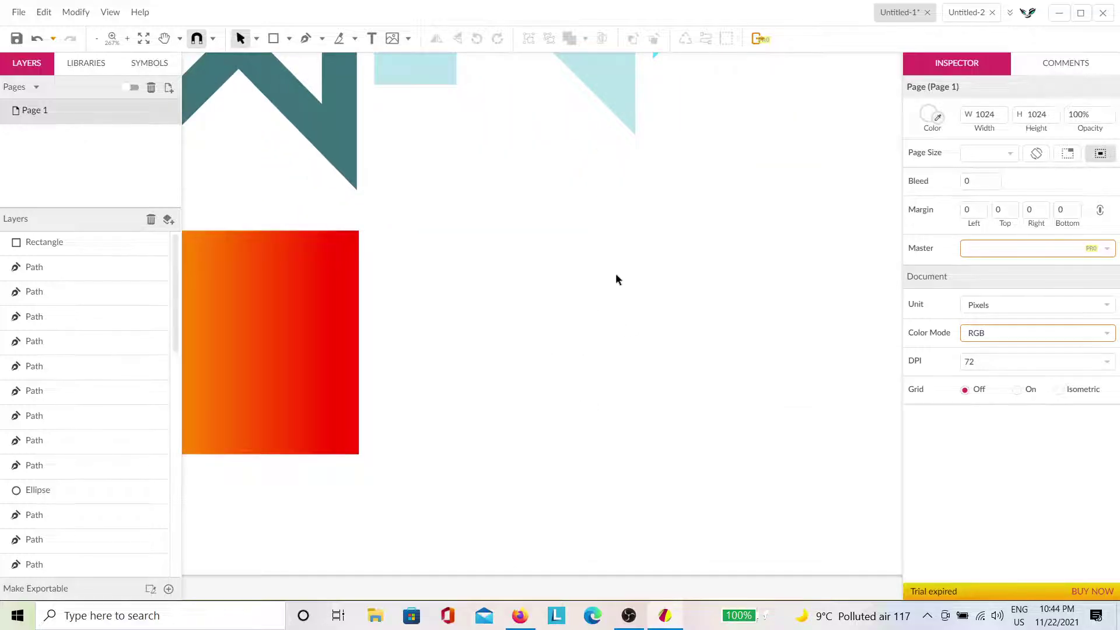
scroll(615, 279, up, 2)
scroll(616, 279, right, 1)
click(273, 41)
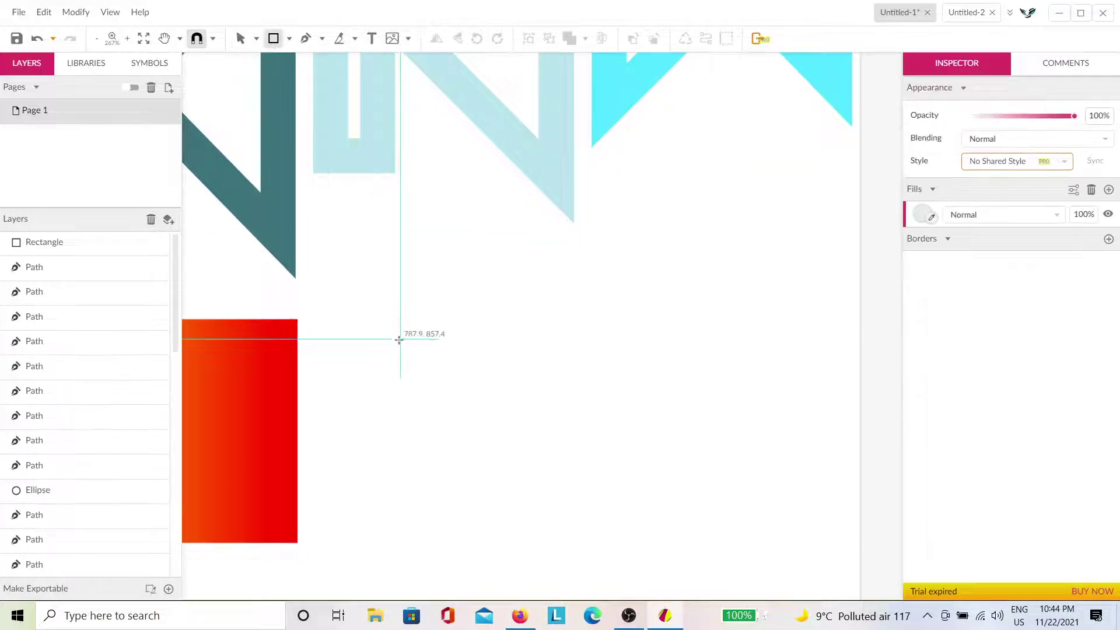
click(289, 39)
click(317, 98)
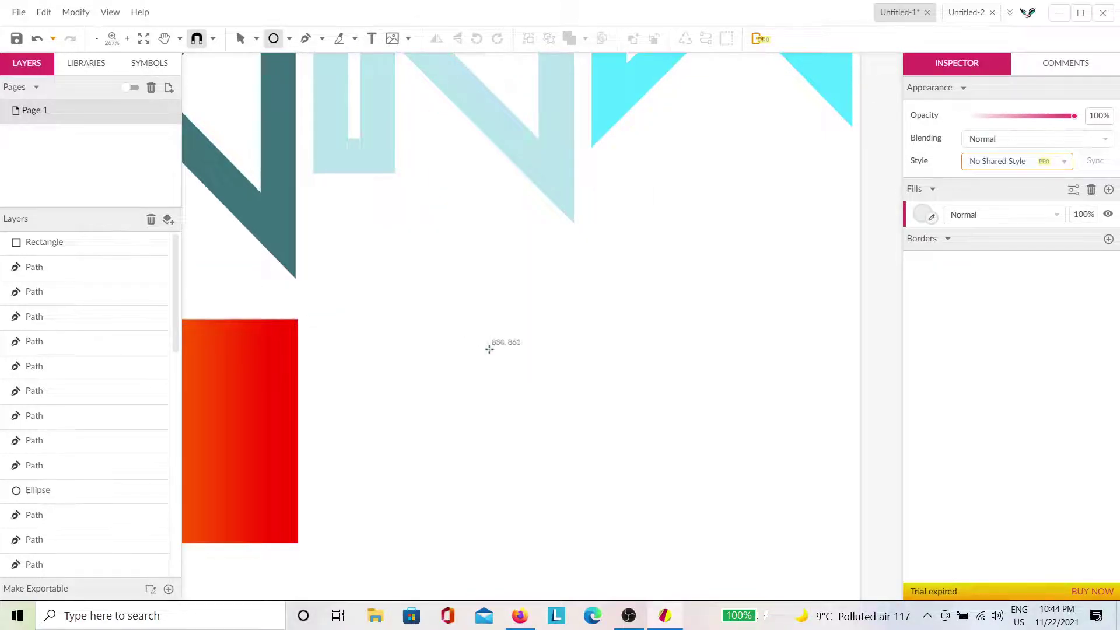
drag(451, 290, 587, 401)
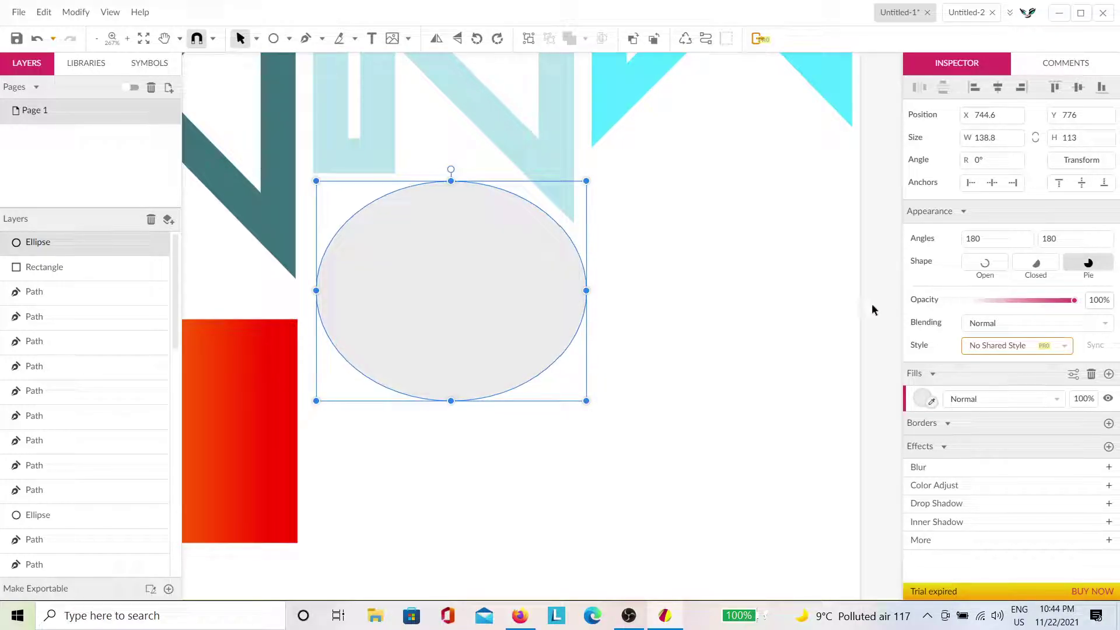
Change the new ellipse's fill to a radial gradient from light gray #EBEBEB at the center to black.
click(930, 400)
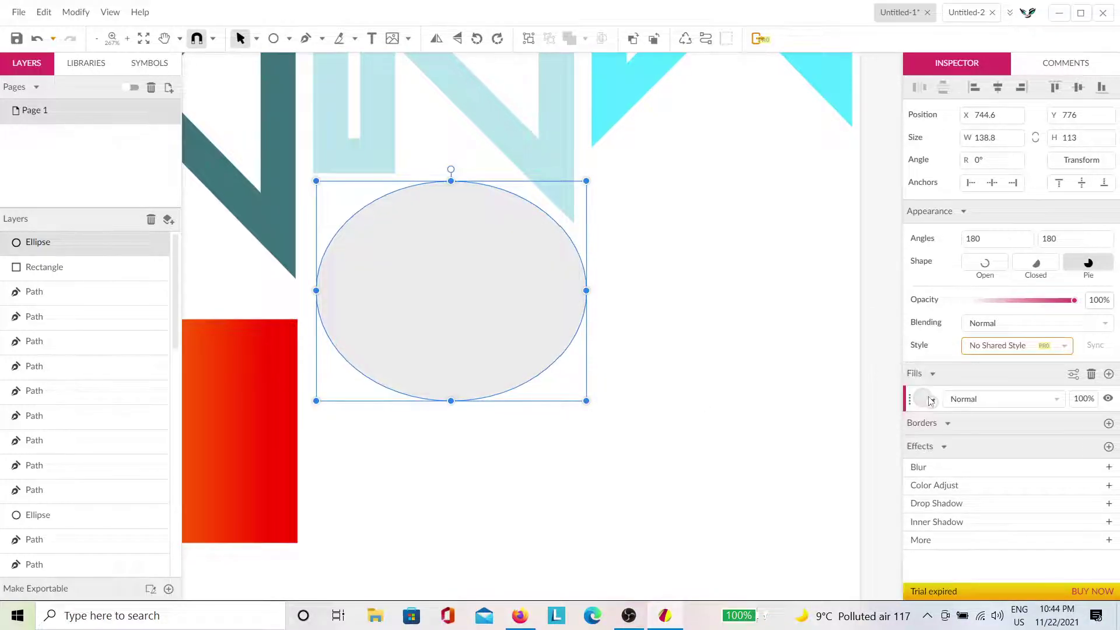
click(923, 399)
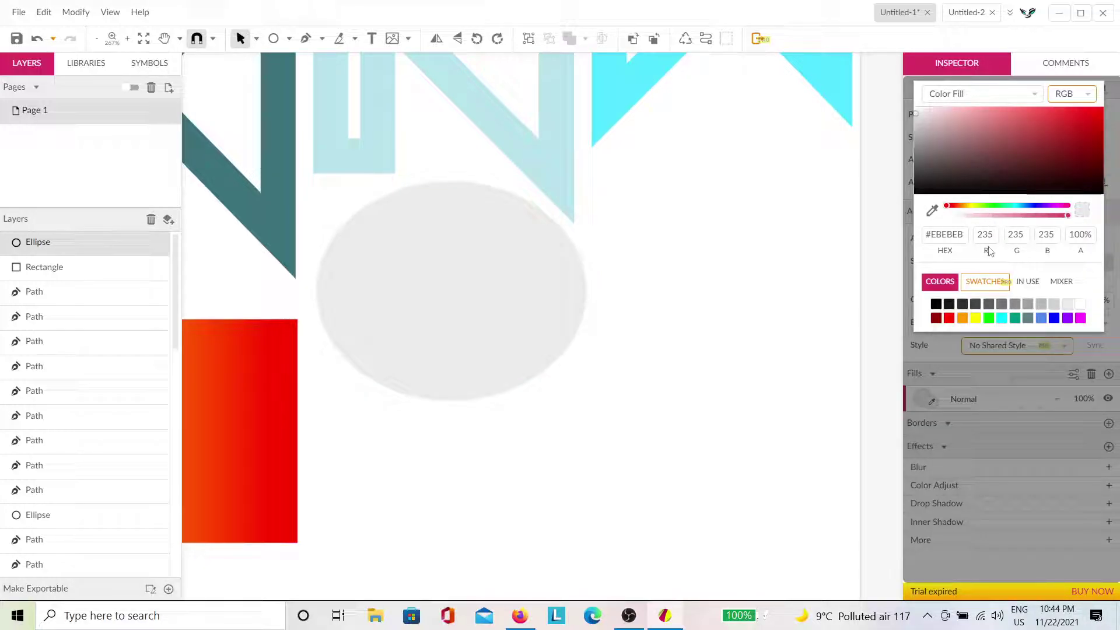
click(986, 206)
click(978, 87)
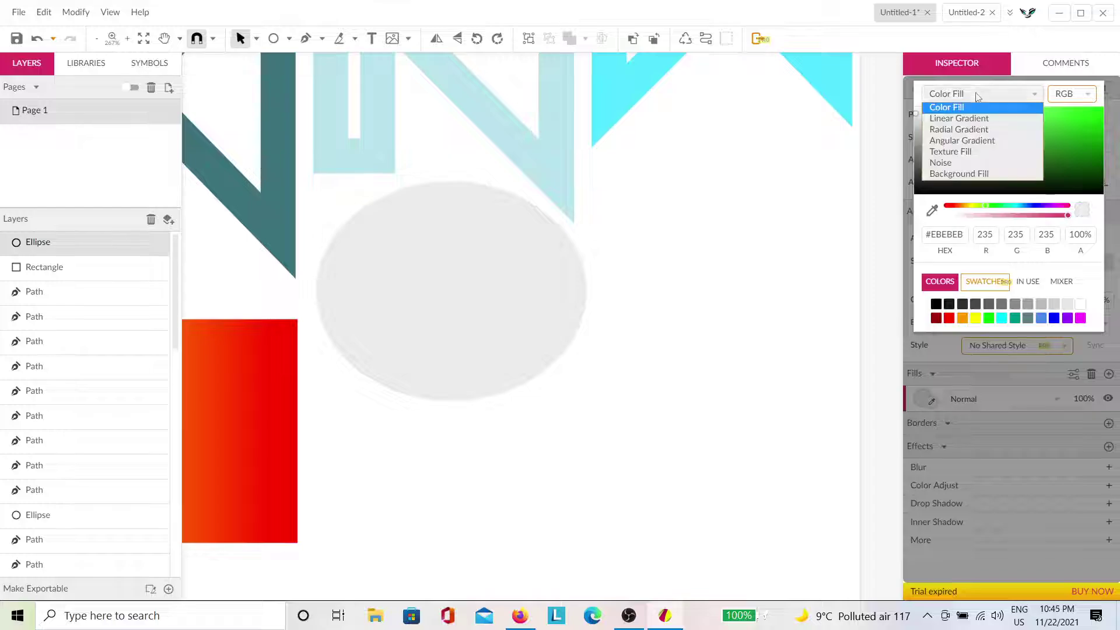
click(976, 129)
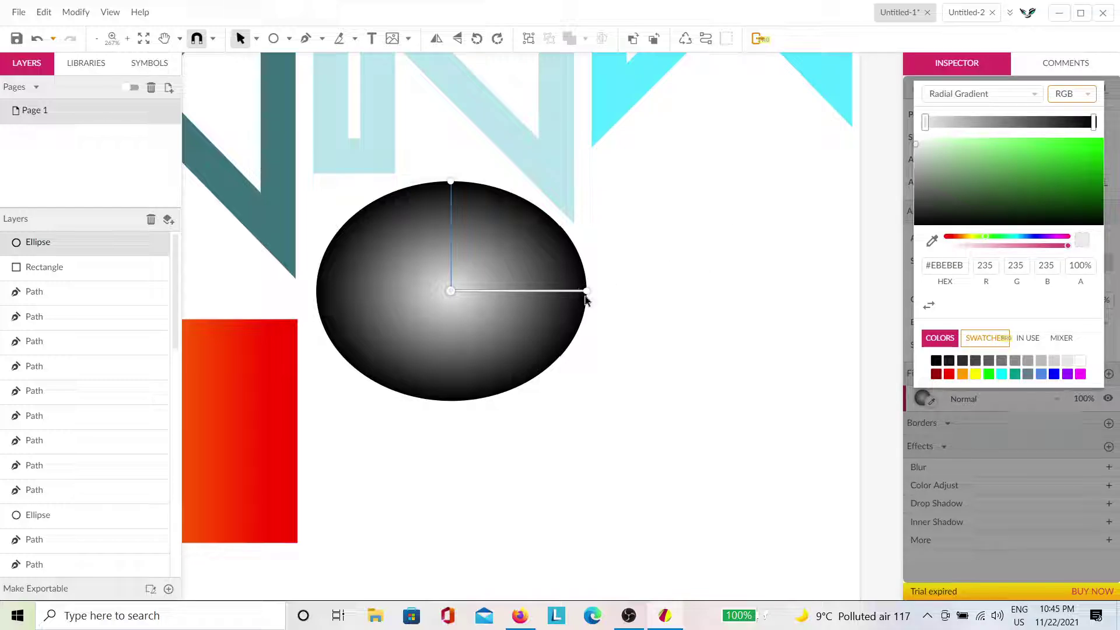
click(636, 260)
Duplicate the gradient ellipse to its right and recolor the copy's center gradient stop bright green.
click(493, 306)
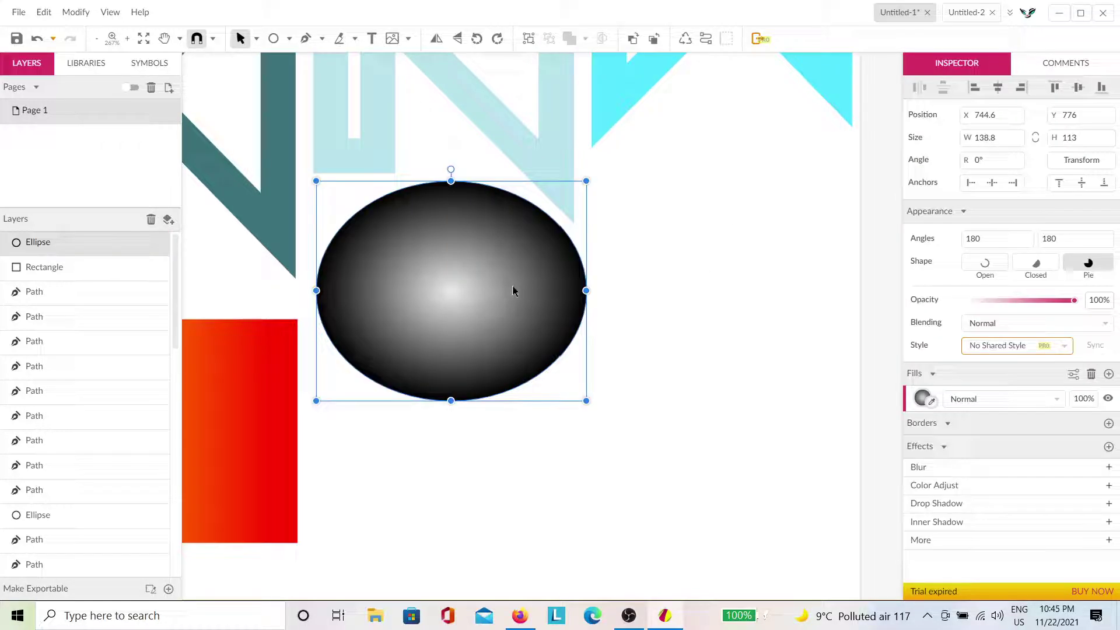
drag(523, 293, 765, 240)
click(923, 399)
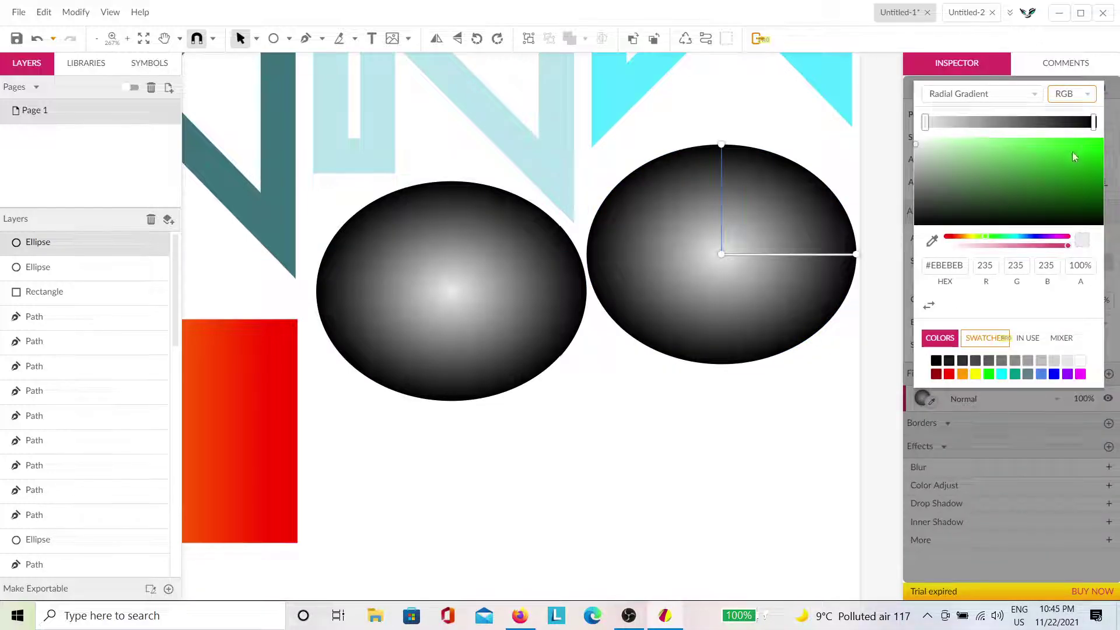
click(1075, 157)
Try red #FF0000 as the copied ellipse's outer gradient color, then settle on cyan #00FFFF.
click(1094, 122)
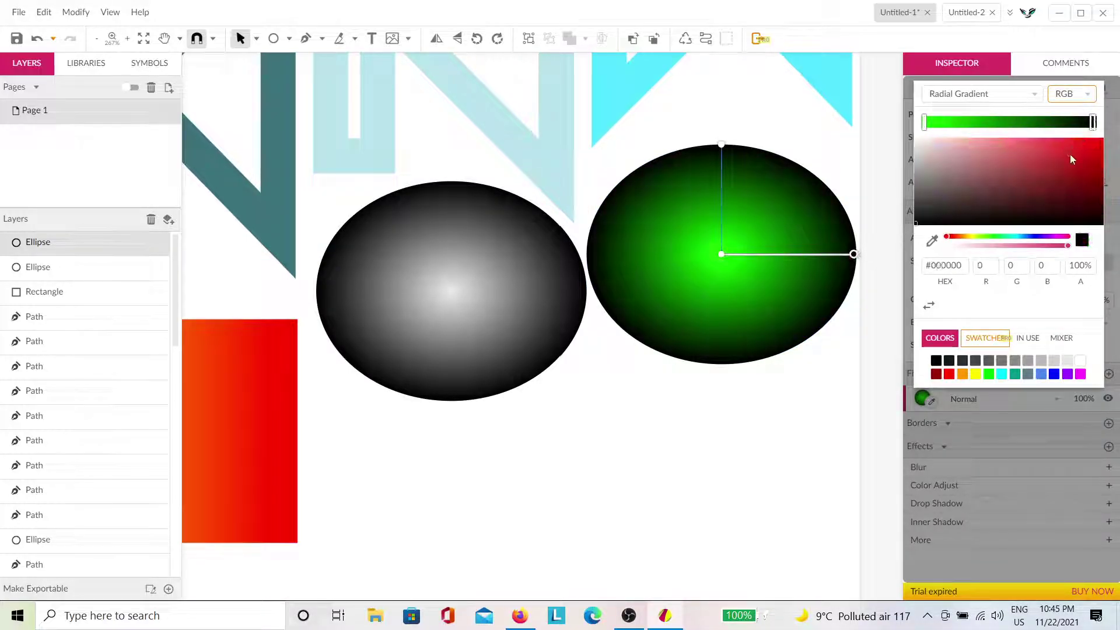
drag(1077, 160, 1119, 135)
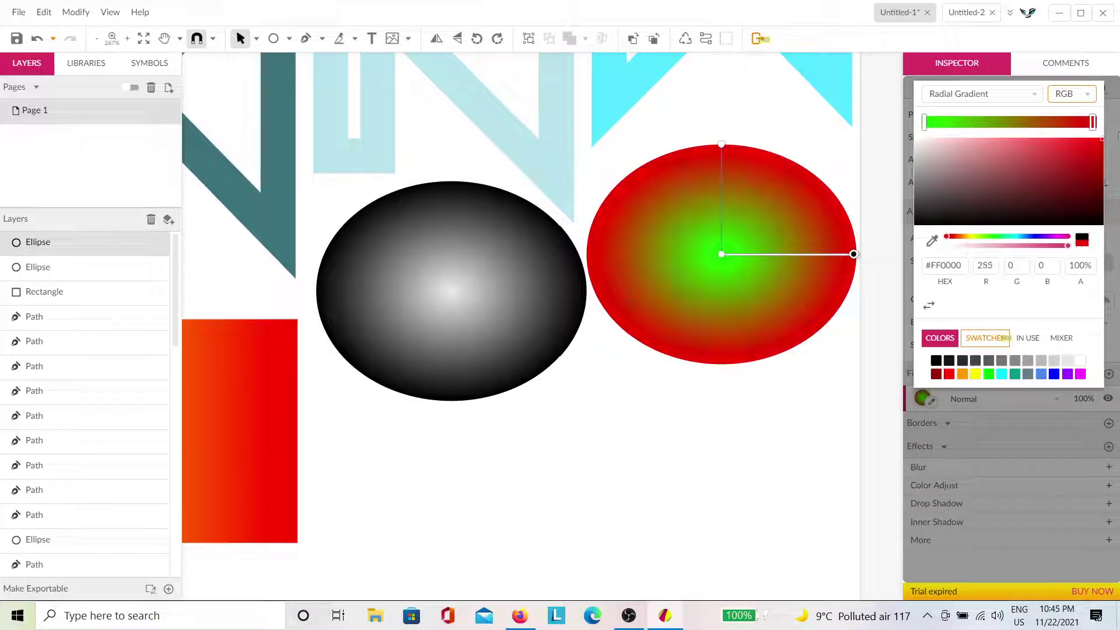
click(1001, 373)
click(793, 356)
Shorten and rotate the green-cyan ellipse's radial gradient axes so the green center forms an oval tilted toward the upper right.
click(784, 345)
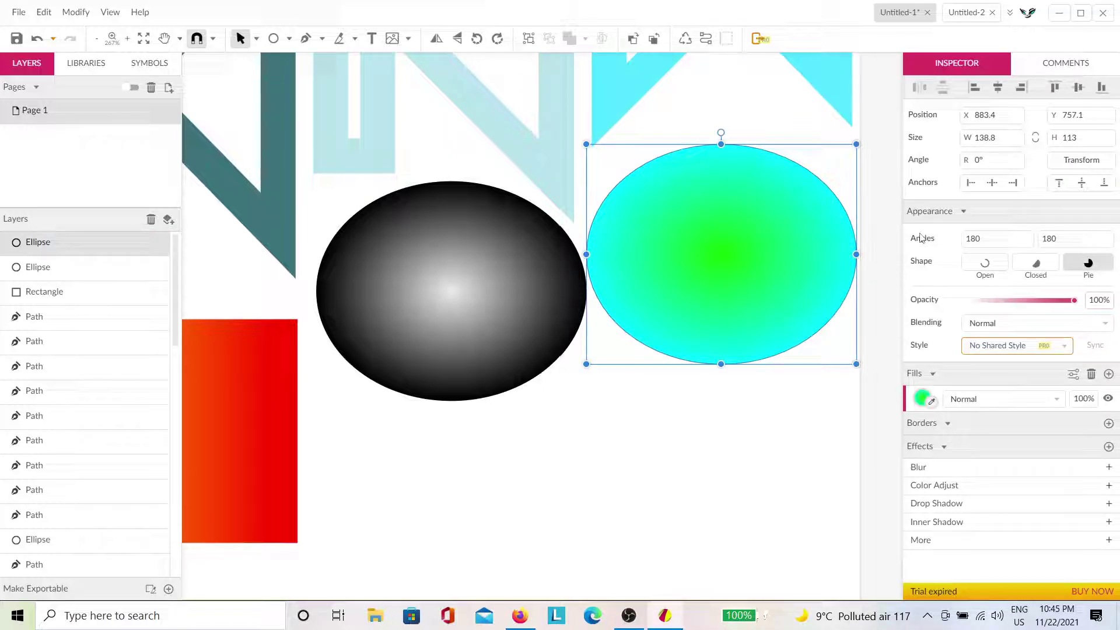
click(921, 401)
click(856, 254)
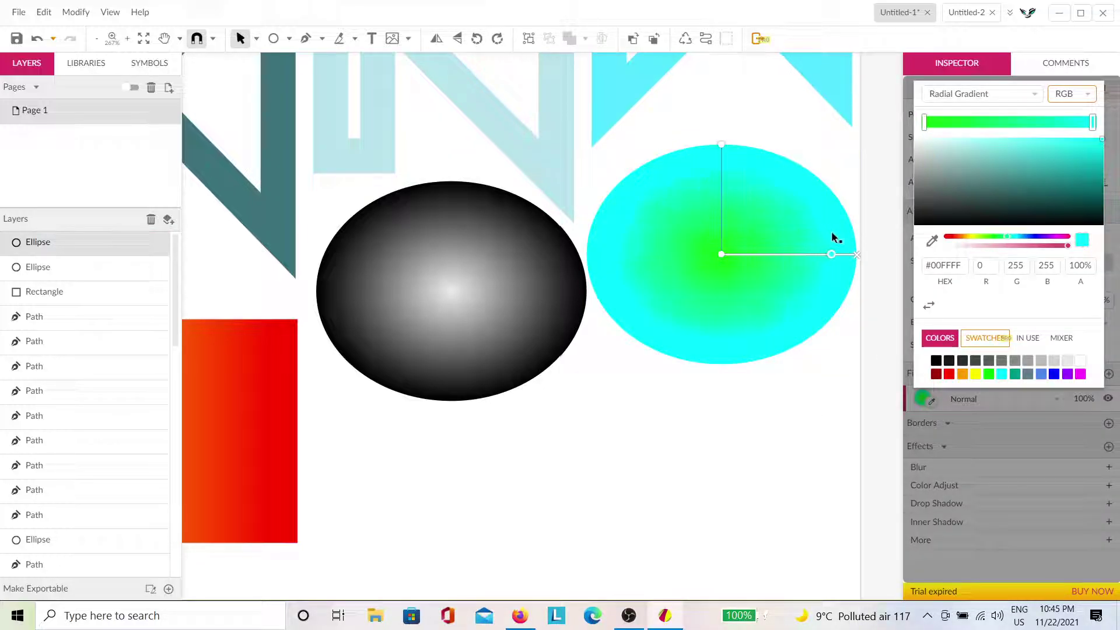
drag(831, 254, 791, 303)
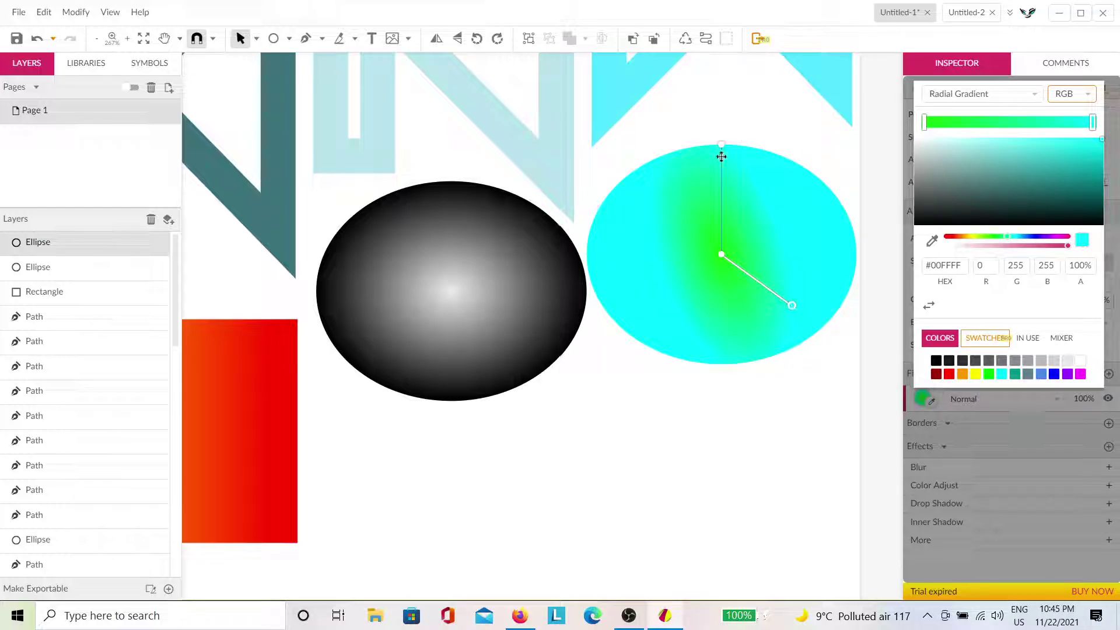
drag(722, 156, 744, 166)
drag(825, 192, 817, 187)
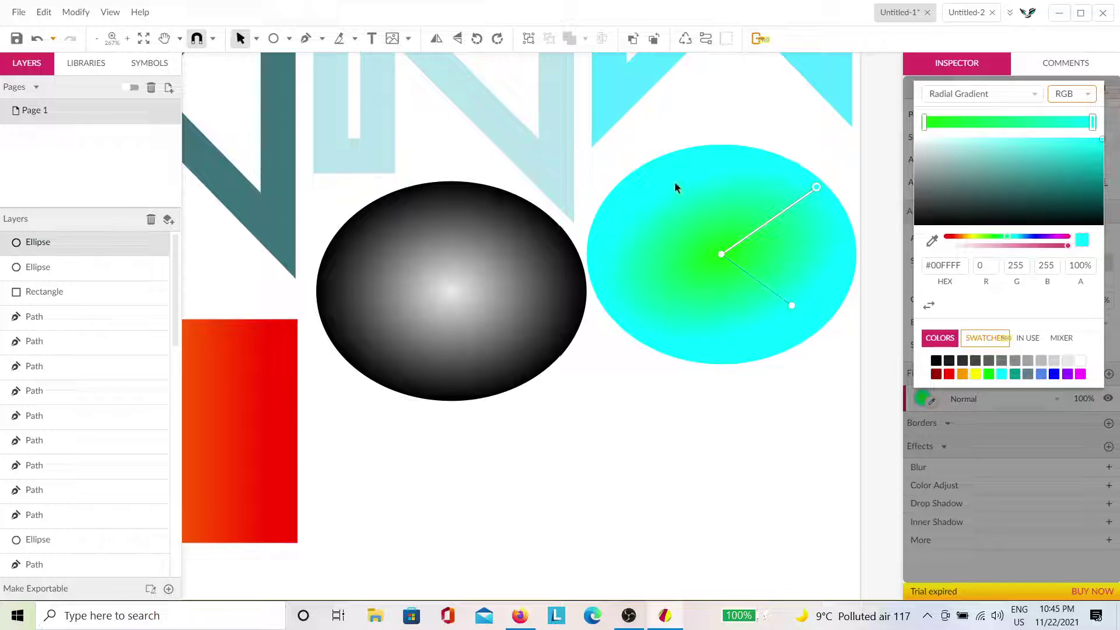
Move the green-cyan ellipse straight up, just below the cyan zigzag outline, to about Y 734.
click(724, 438)
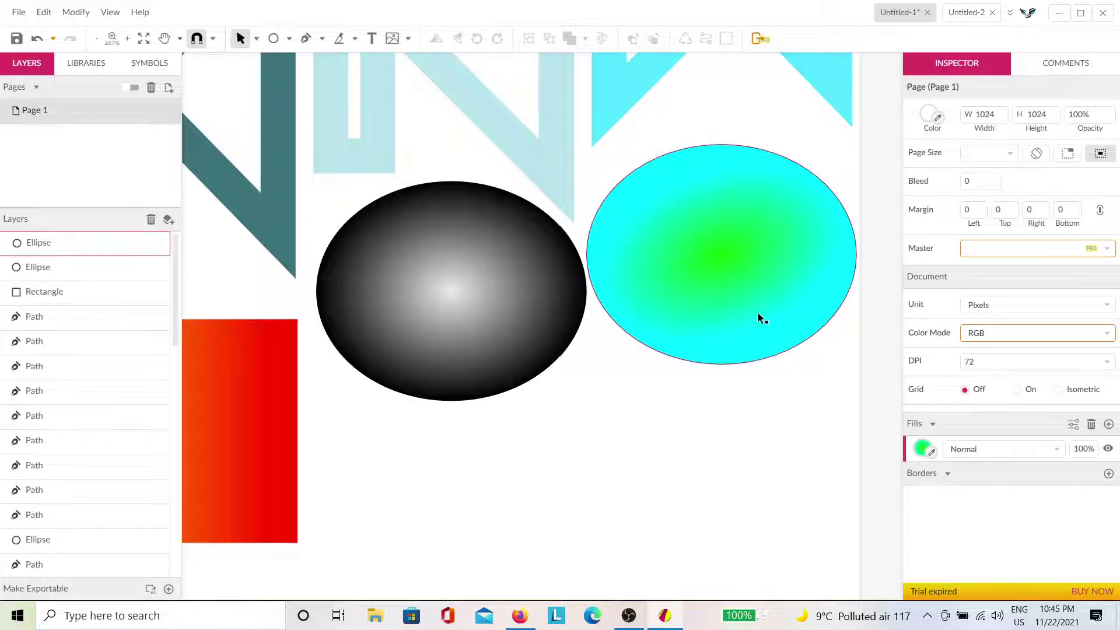
scroll(641, 400, down, 3)
scroll(640, 400, up, 3)
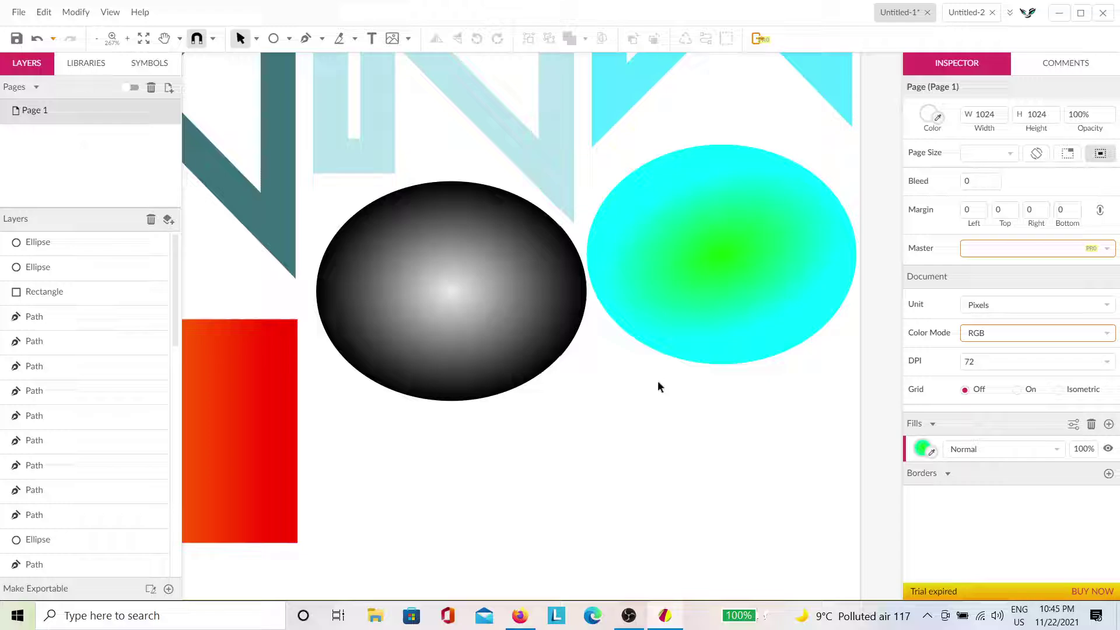
click(697, 234)
drag(700, 227, 701, 180)
click(697, 378)
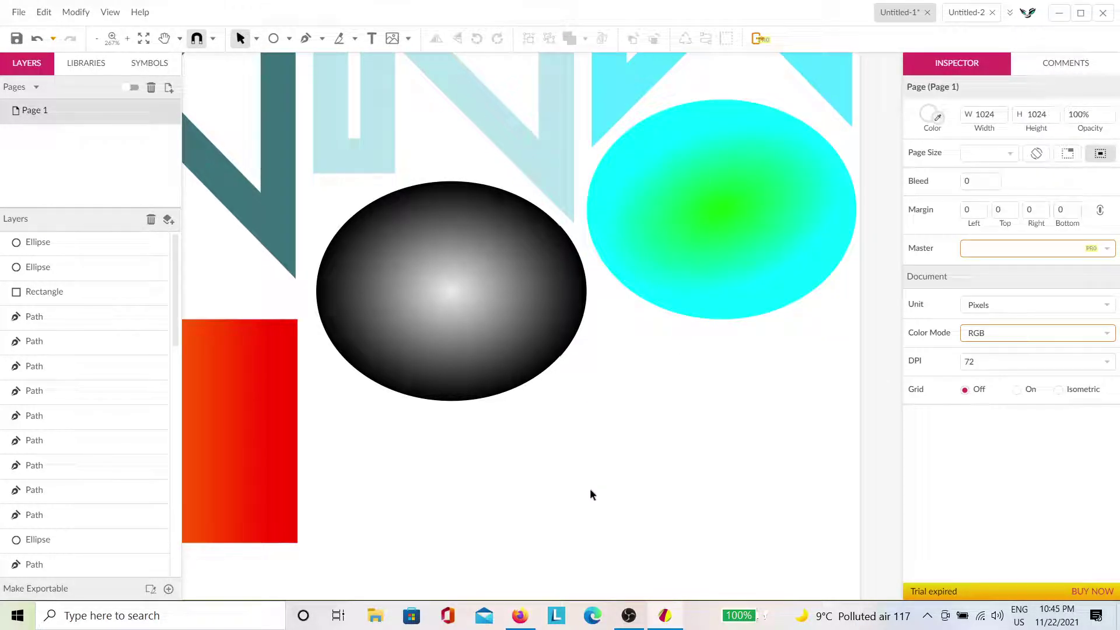
Review the gradient rectangle and ellipses close up and in the context of the whole page.
scroll(642, 467, left, 2)
scroll(694, 435, down, 2)
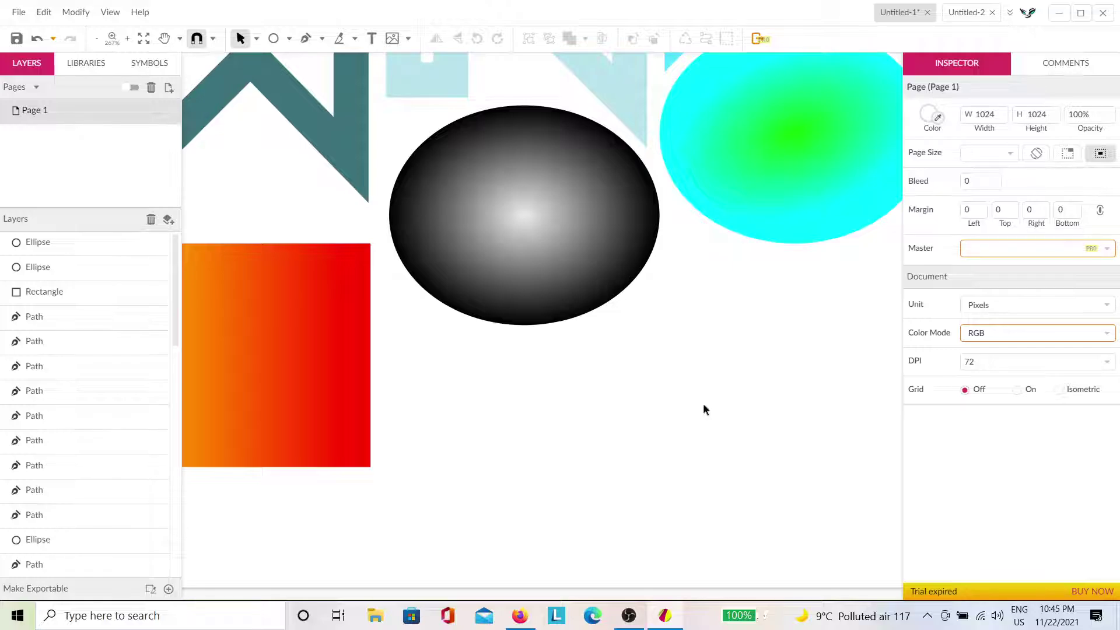
scroll(704, 410, down, 5)
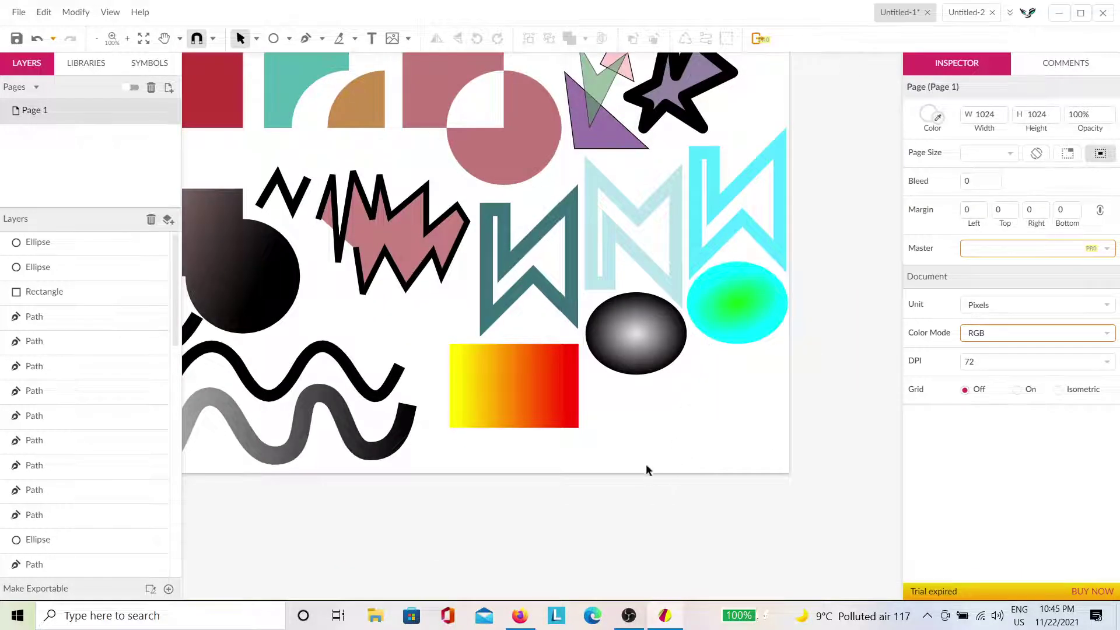
scroll(645, 467, up, 3)
scroll(762, 562, left, 3)
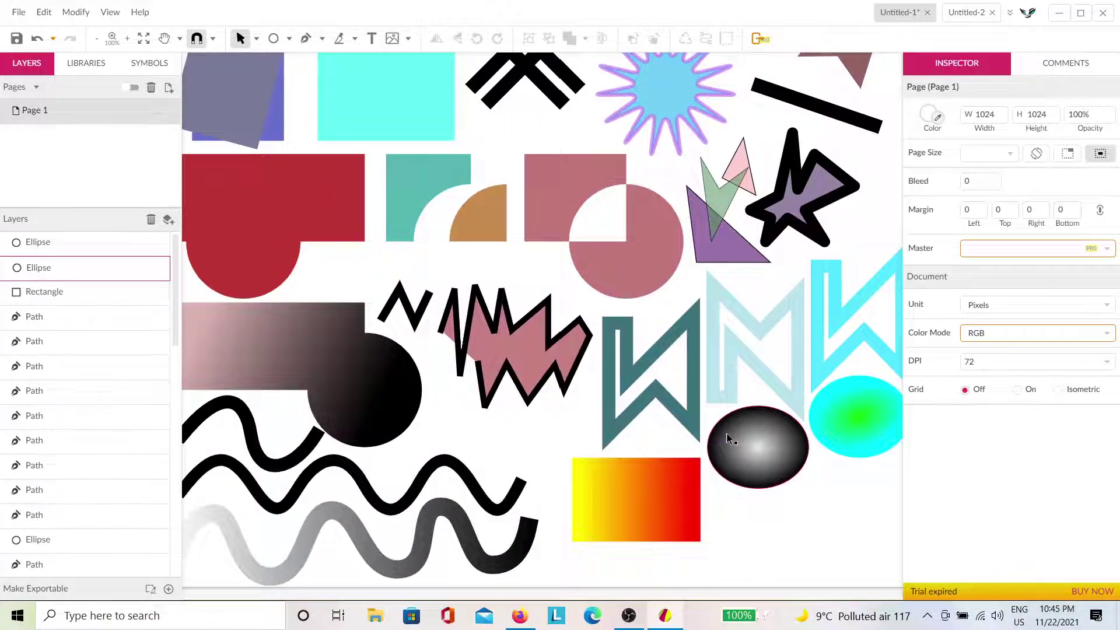
scroll(729, 438, down, 2)
scroll(759, 444, up, 4)
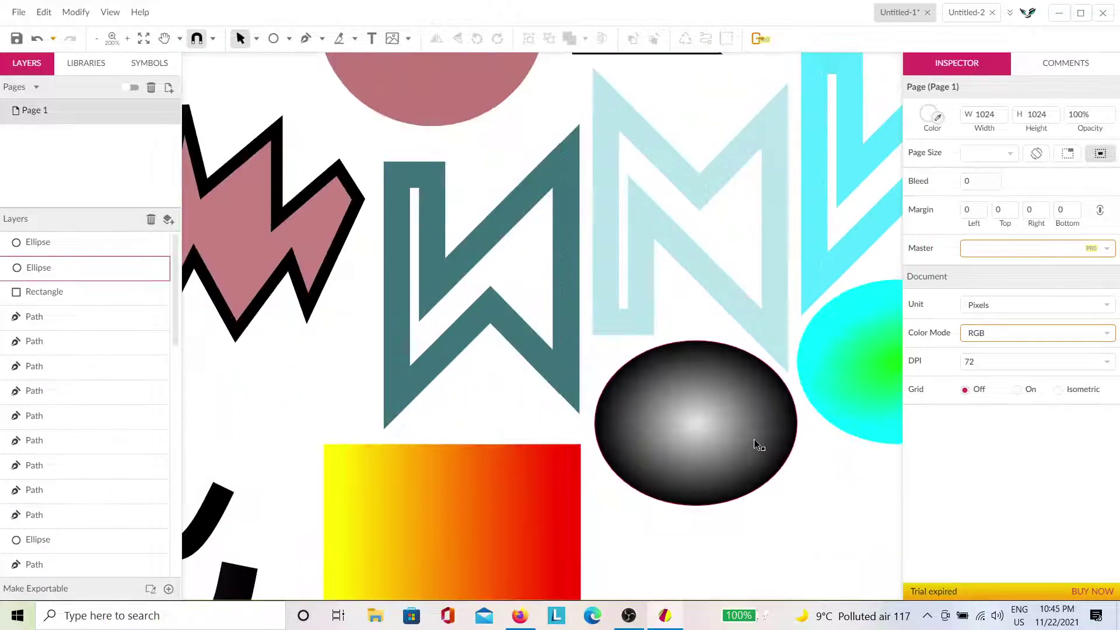
scroll(757, 441, down, 5)
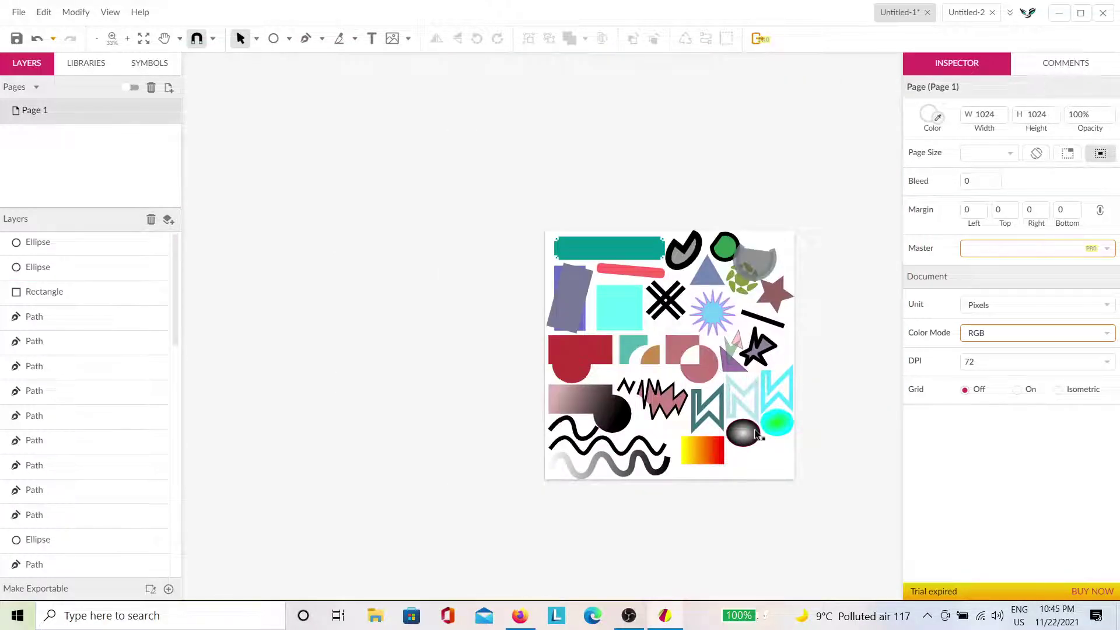
scroll(725, 436, up, 3)
Try a pale cyan #9AF0EA copy of the cyan square, shrunk to about 140 px toward its lower-left corner.
key(h)
drag(408, 285, 474, 487)
key(v)
click(479, 277)
scroll(460, 262, up, 3)
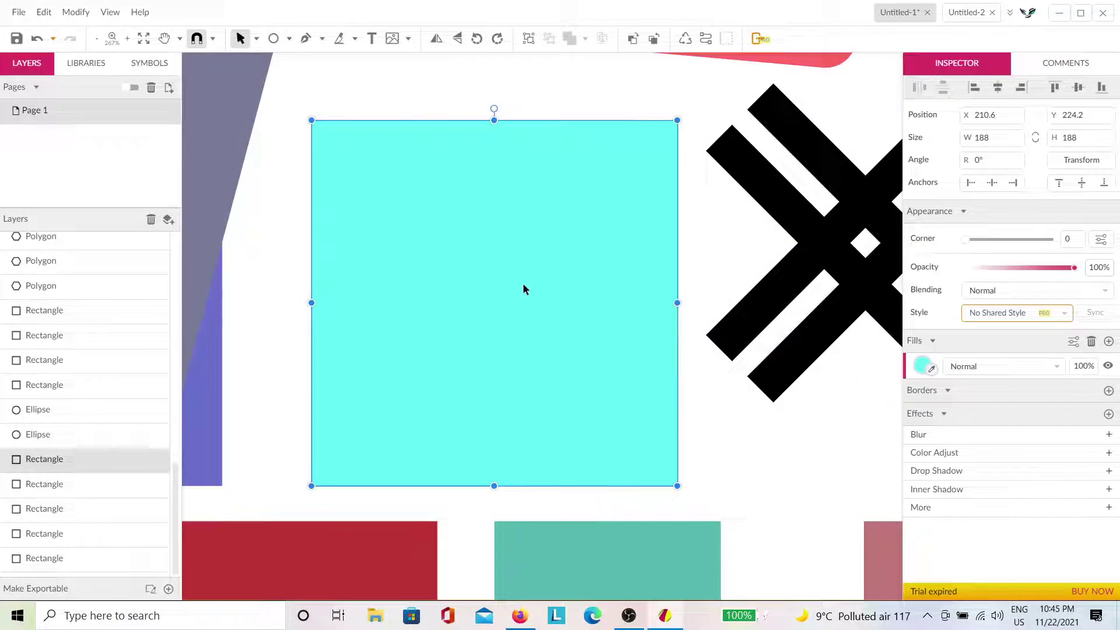
click(922, 366)
drag(980, 93, 982, 88)
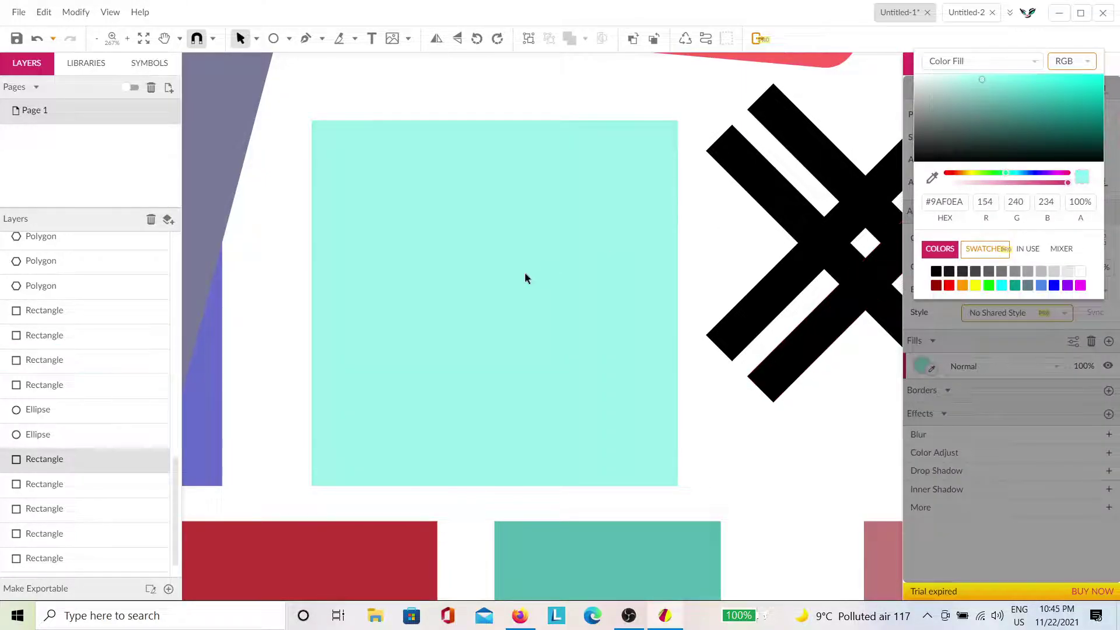
click(627, 254)
drag(679, 122, 584, 215)
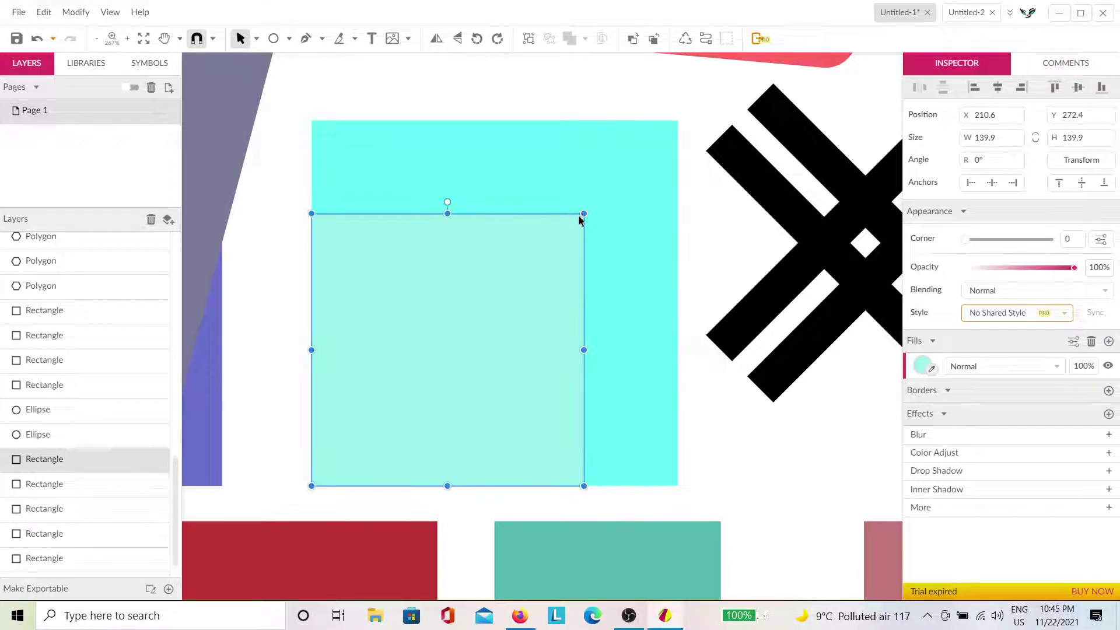
Try a dark gray-green fill and a higher position for the smaller square, then delete it.
click(930, 367)
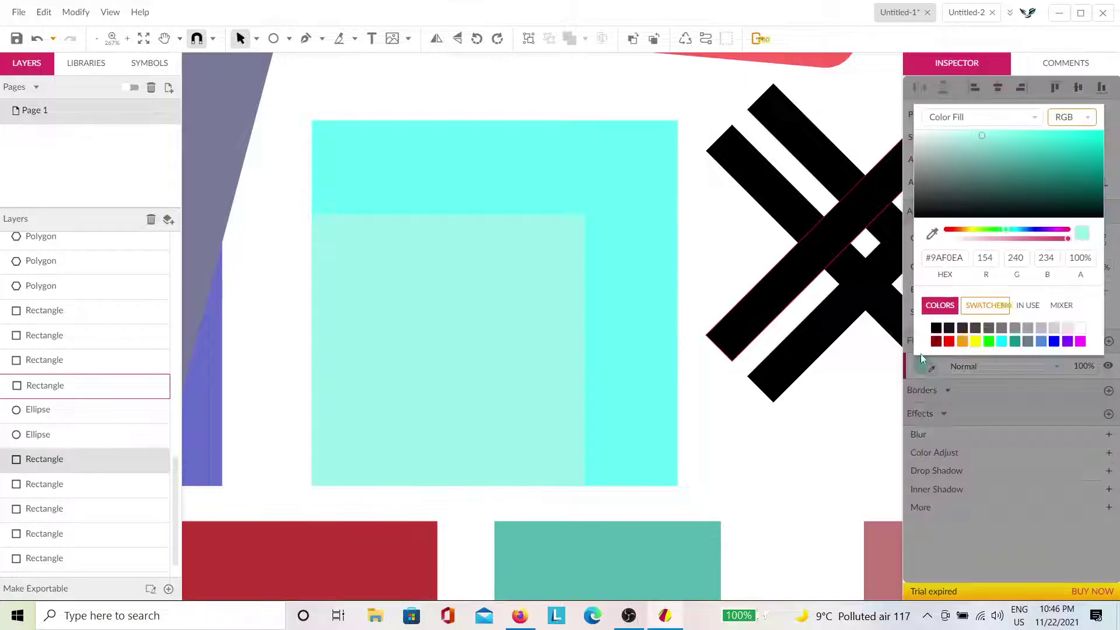
mouse_move(948, 171)
mouse_down()
mouse_move(940, 186)
mouse_move(945, 174)
mouse_up()
click(530, 295)
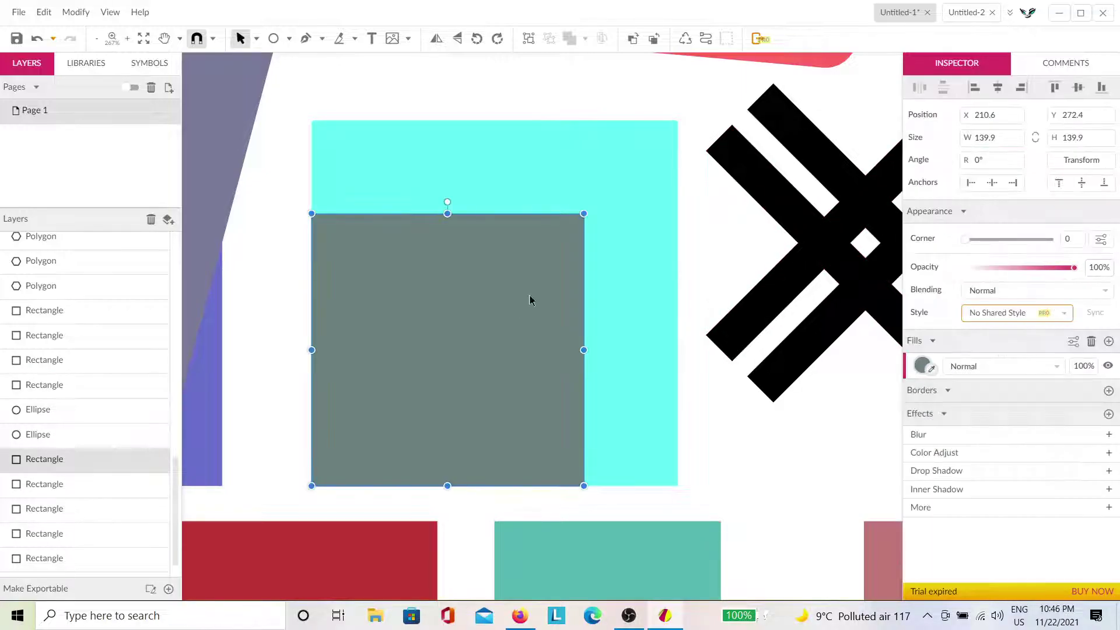
drag(529, 295, 535, 235)
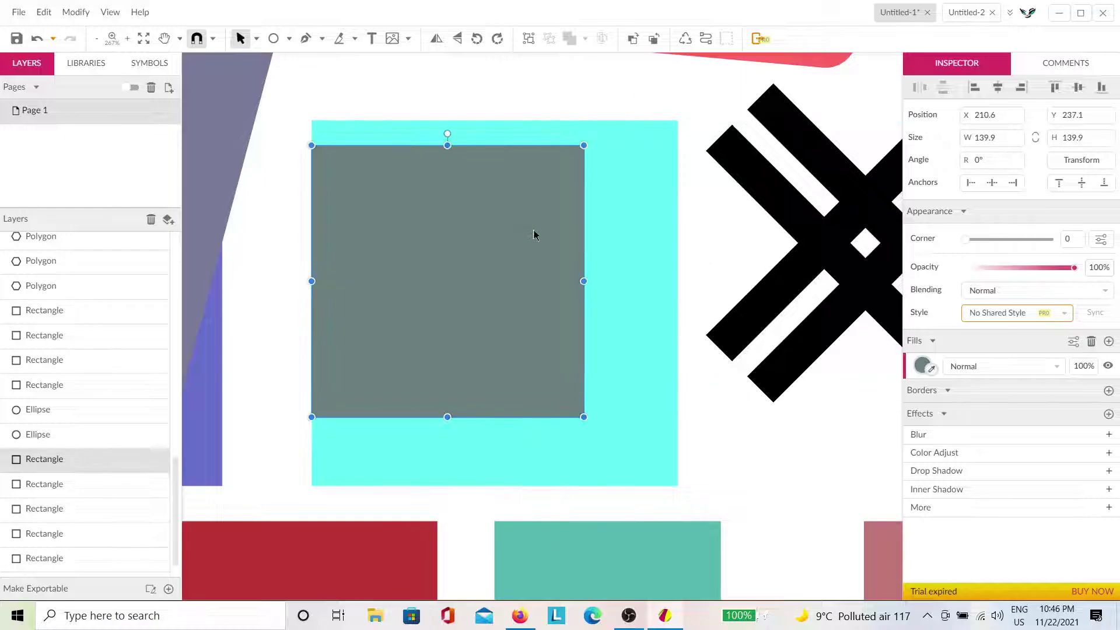
key(Delete)
Overlay a neutral gray copy of the cyan square, scaled down about its center to about 157 px.
click(516, 253)
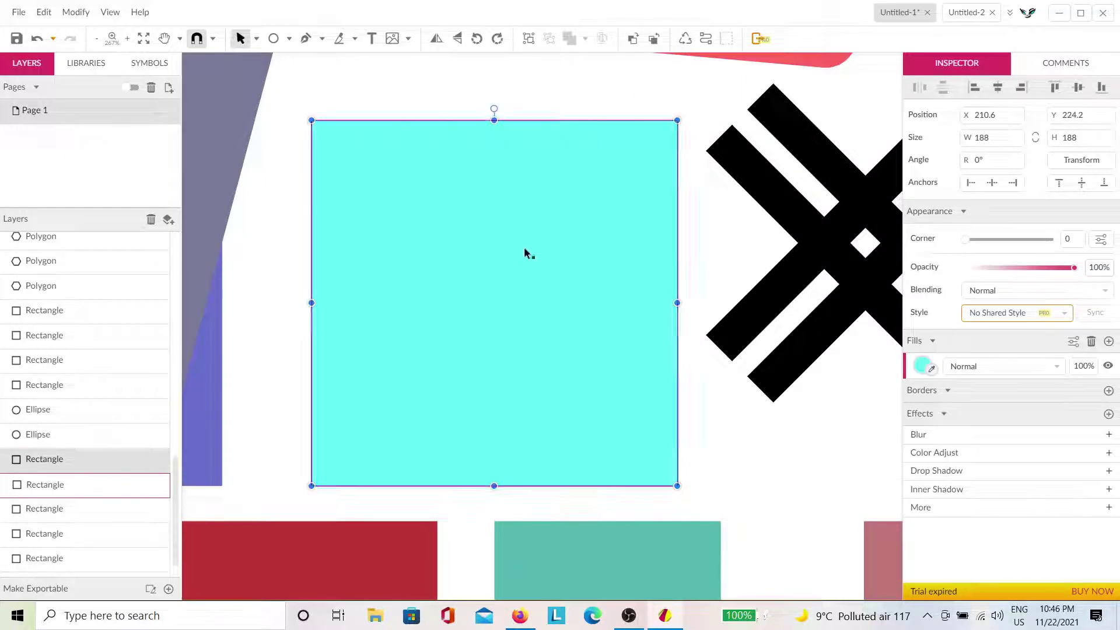
click(922, 366)
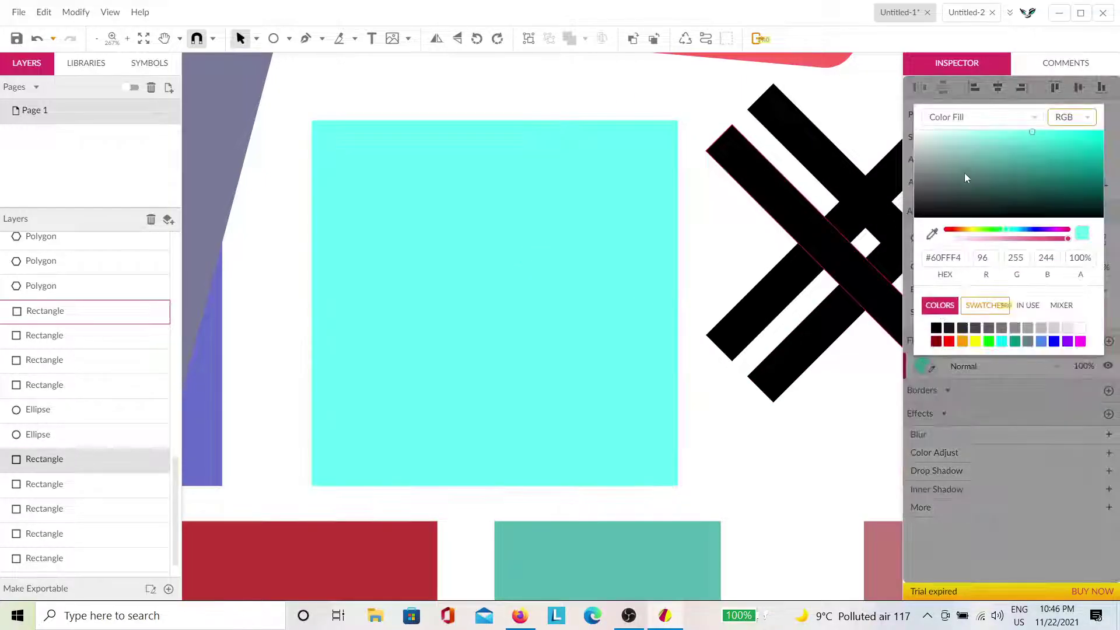
drag(964, 173, 898, 176)
click(699, 198)
click(620, 225)
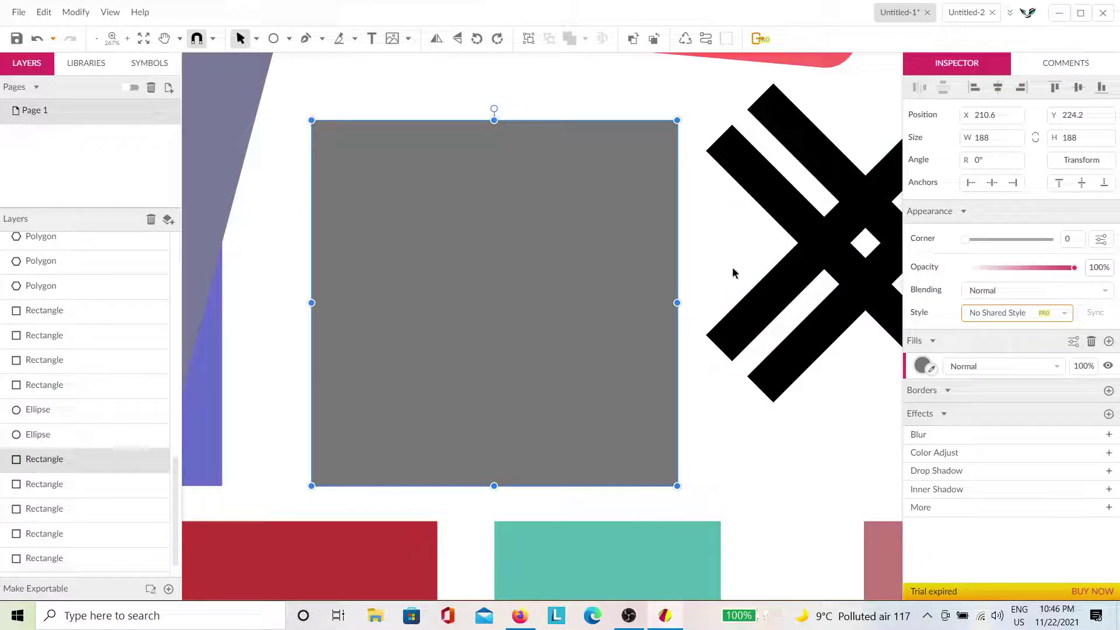
drag(677, 120, 639, 151)
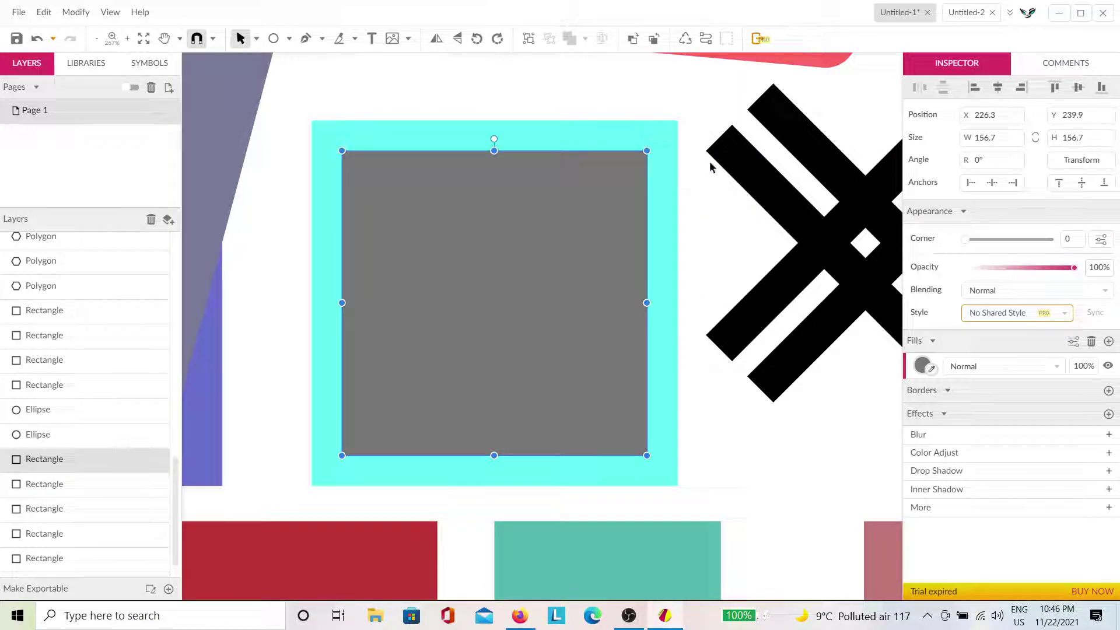
Overlay a light pink copy of the gray square, scaled down about its center to about 116 px.
drag(619, 194, 618, 194)
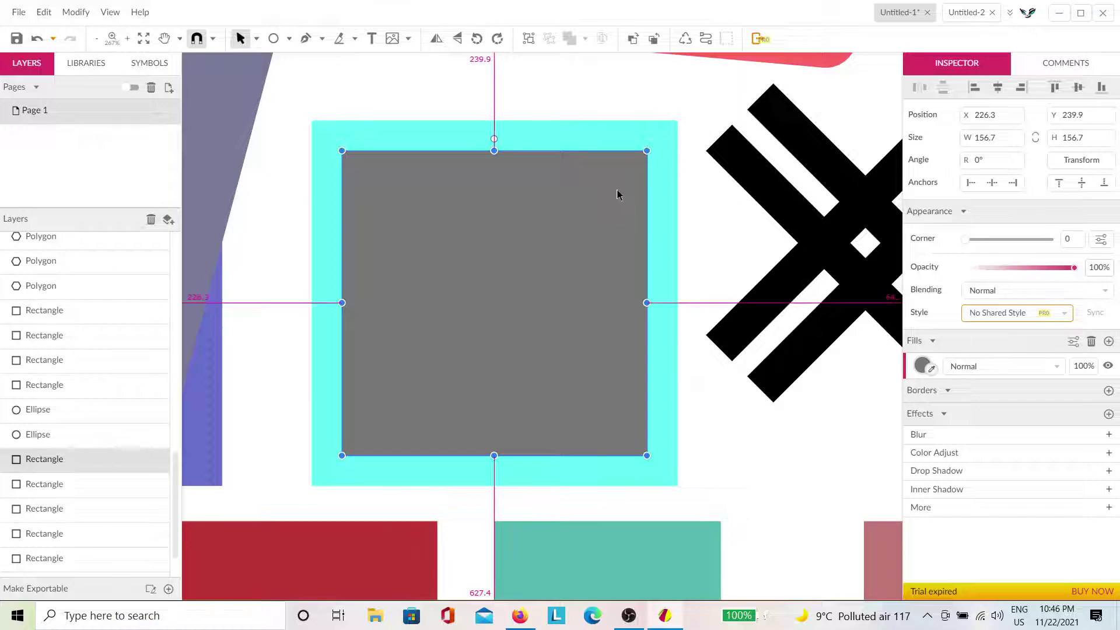
drag(646, 150, 608, 190)
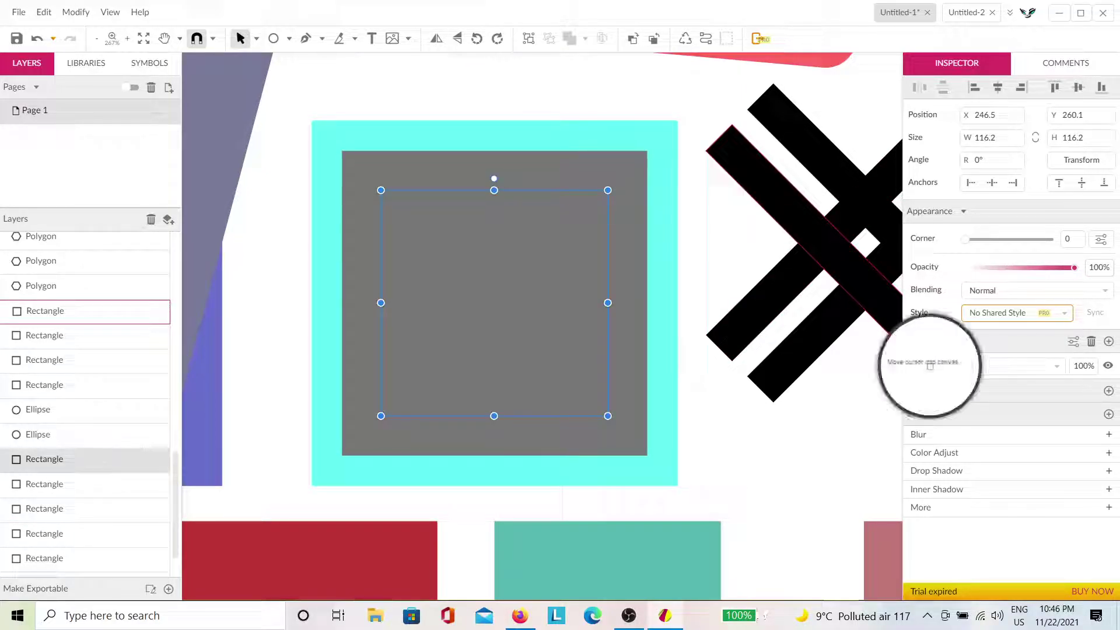
click(923, 365)
drag(948, 167, 959, 138)
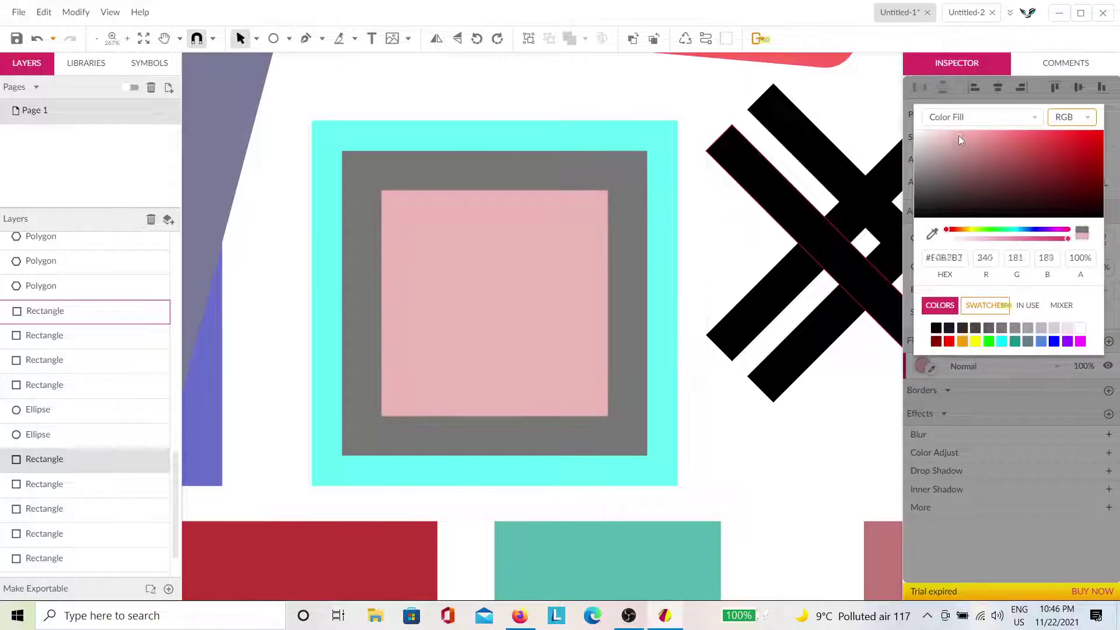
click(765, 431)
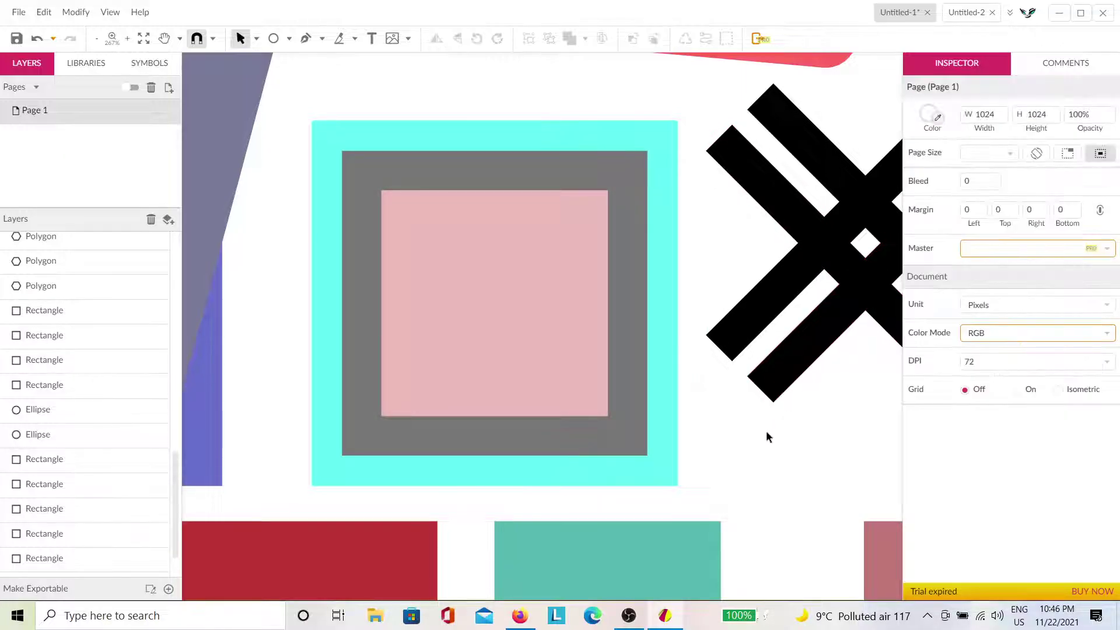
Examine the nested cyan, gray and pink squares up close and within the whole page.
key(ctrl+0)
scroll(685, 389, up, 3)
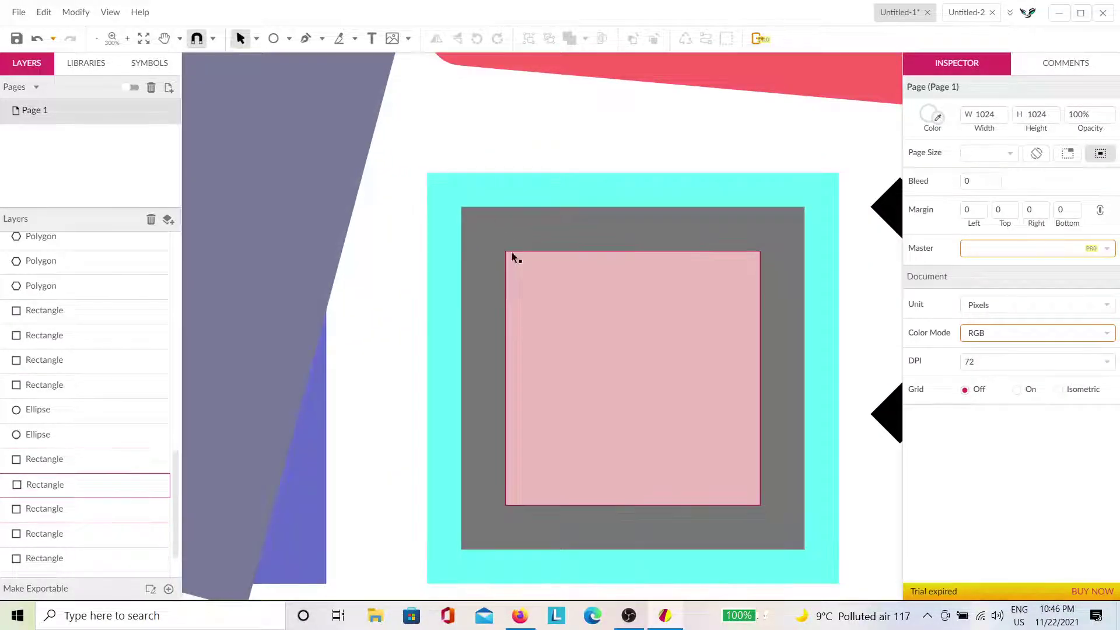
click(521, 264)
click(715, 235)
click(732, 130)
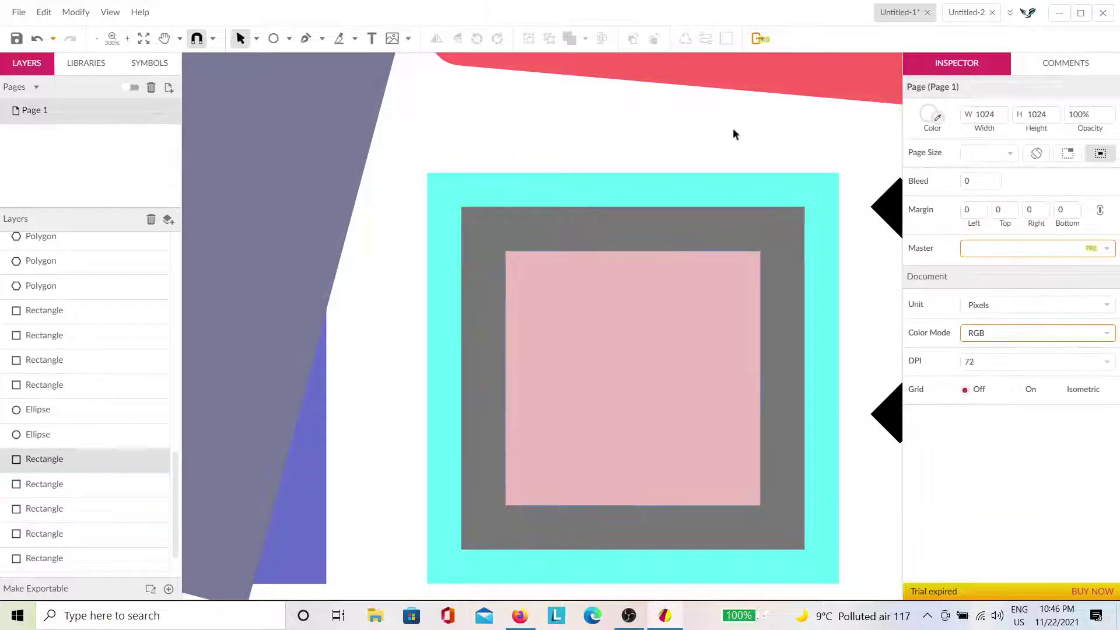
scroll(681, 210, down, 3)
scroll(681, 210, down, 2)
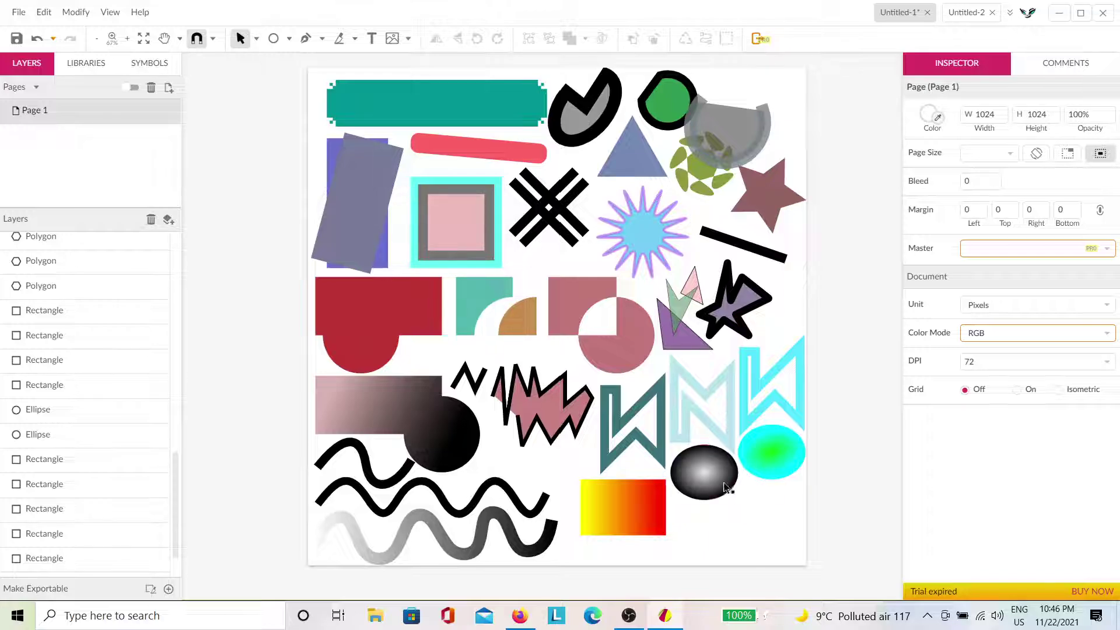
Move the black-and-gray ellipse to the page's lower-right corner and the green-cyan ellipse to about X 743, Y 794, beside the gradient rectangle.
drag(726, 487, 770, 545)
click(758, 452)
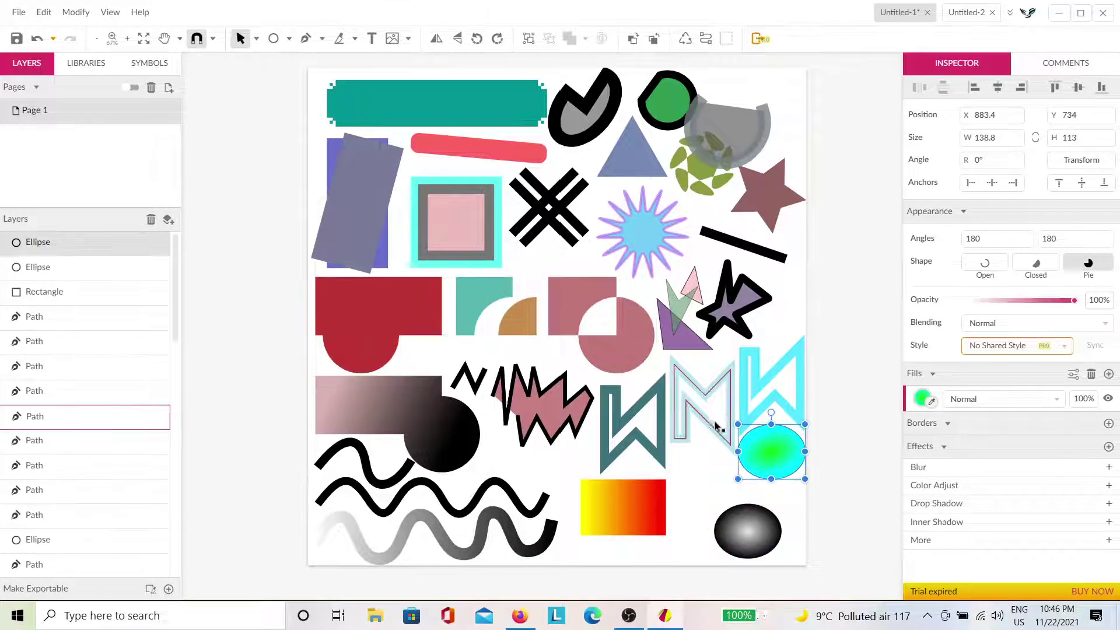
drag(791, 457, 722, 485)
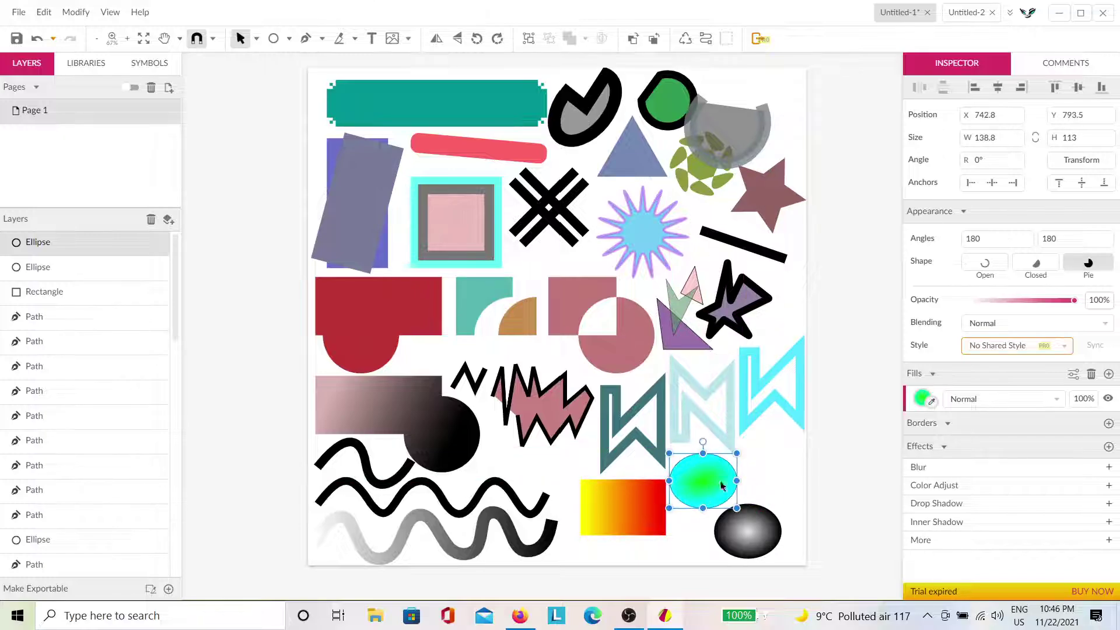
click(771, 464)
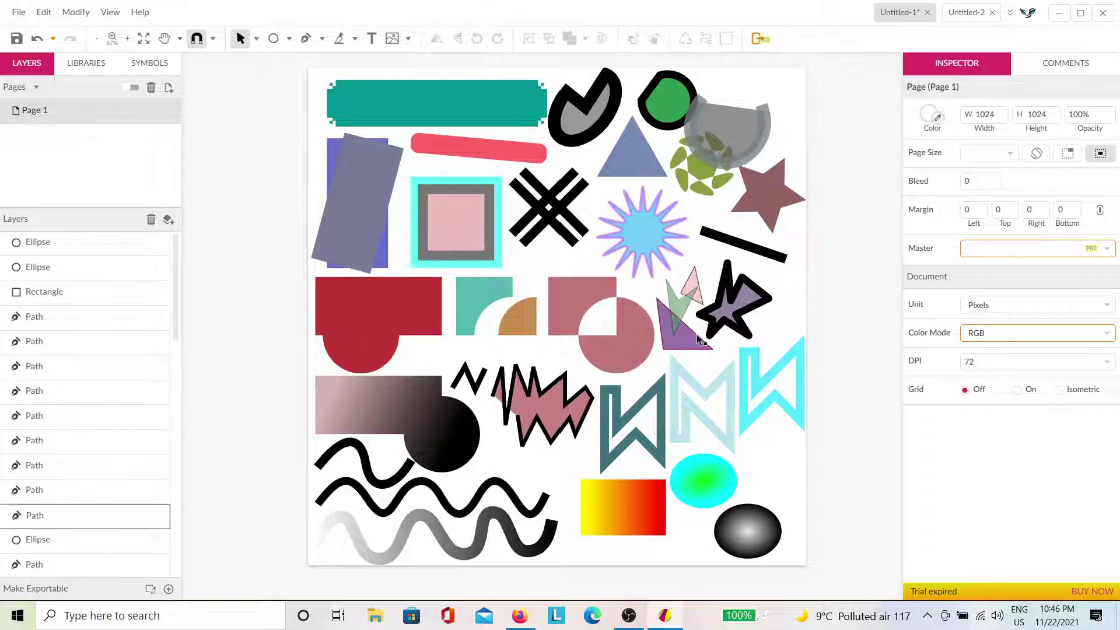
Inspect the opacity, fill and border settings of the translucent green path, the blue starburst and the gray open ellipse.
scroll(700, 374, left, 2)
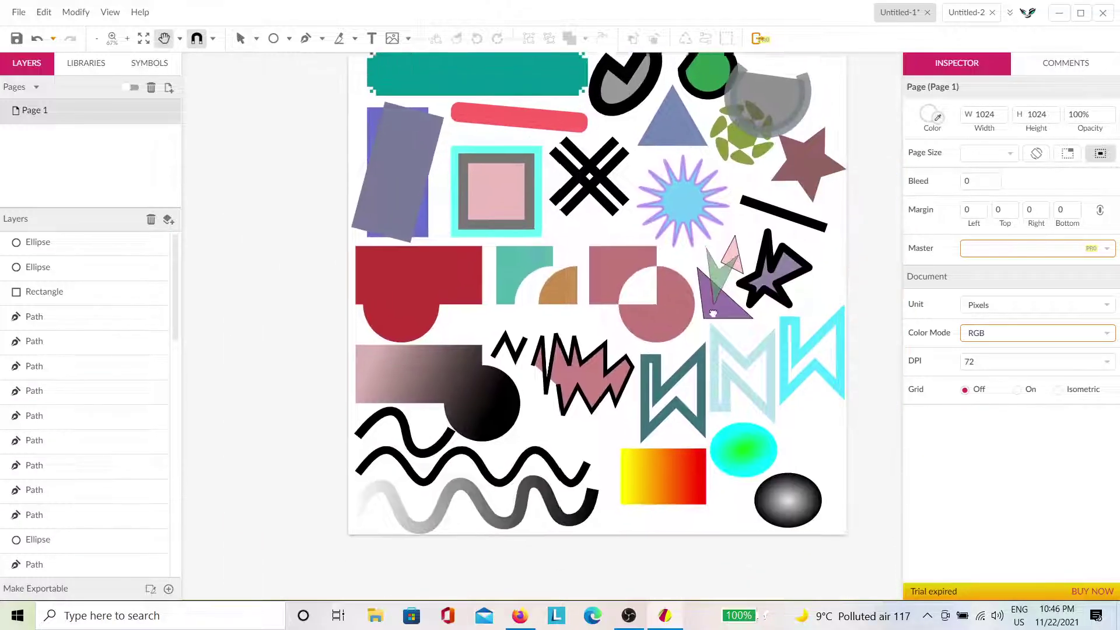
scroll(749, 309, up, 6)
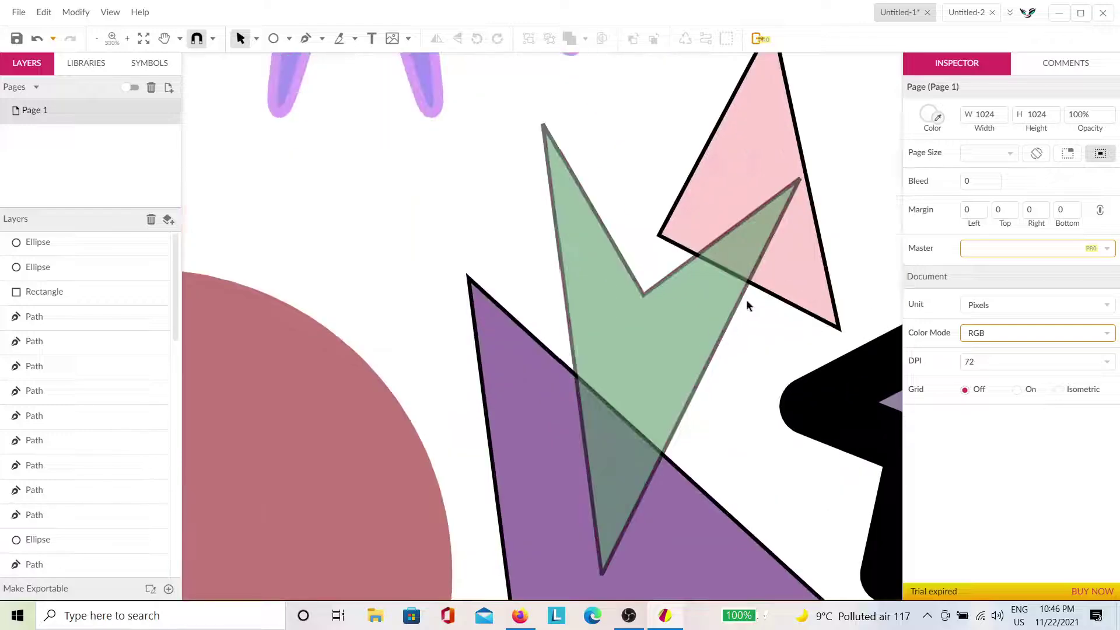
click(586, 316)
scroll(600, 299, down, 1)
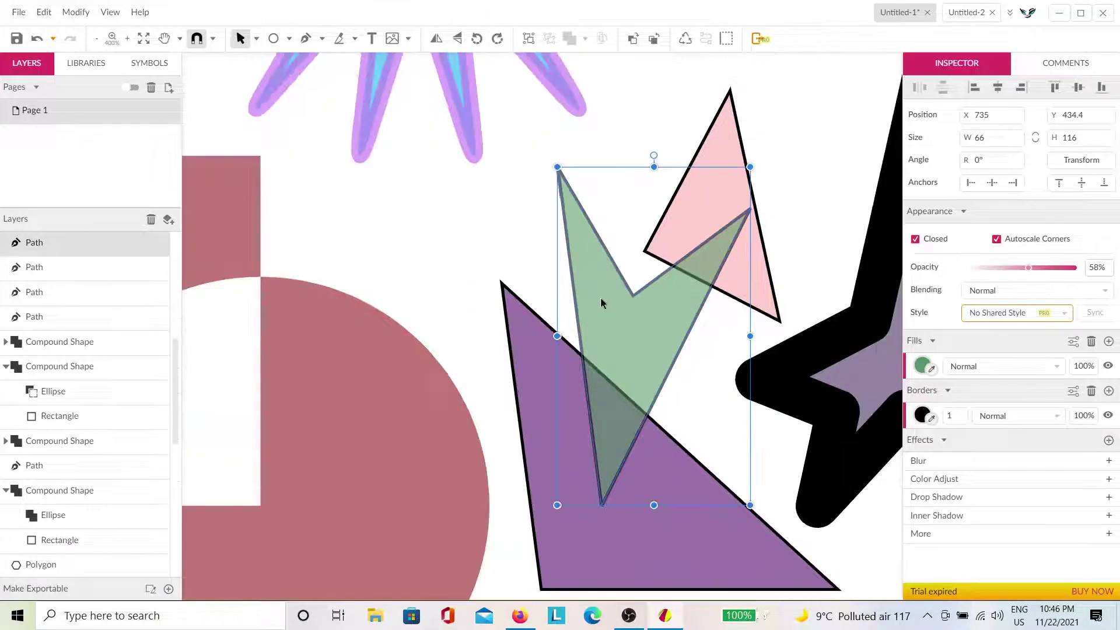
scroll(475, 268, up, 4)
click(477, 248)
scroll(595, 319, up, 5)
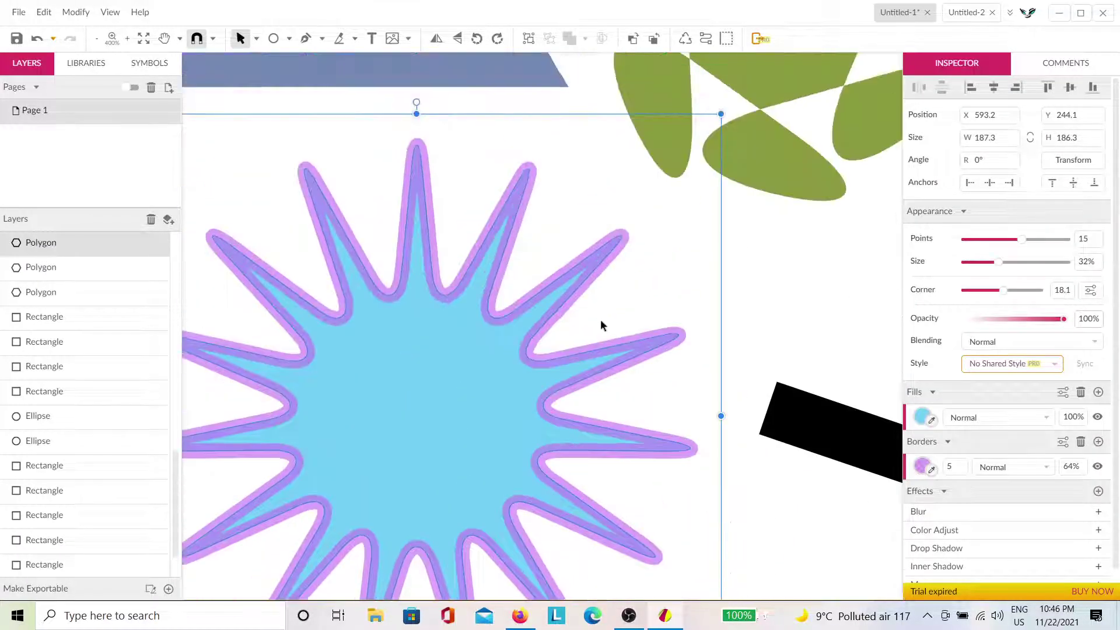
scroll(758, 310, up, 5)
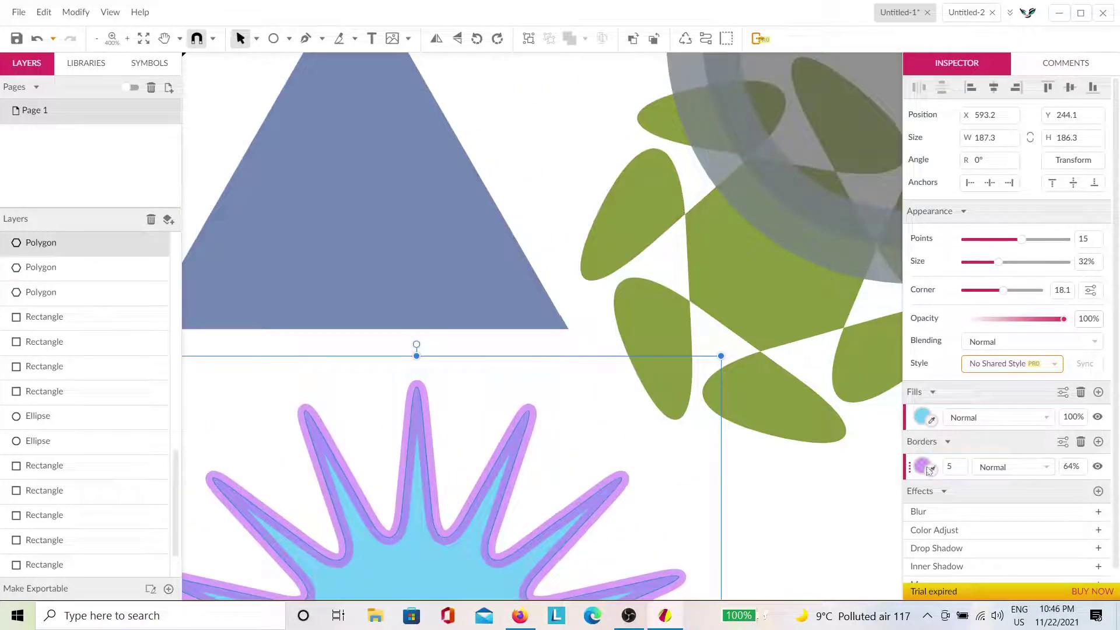
scroll(736, 275, down, 2)
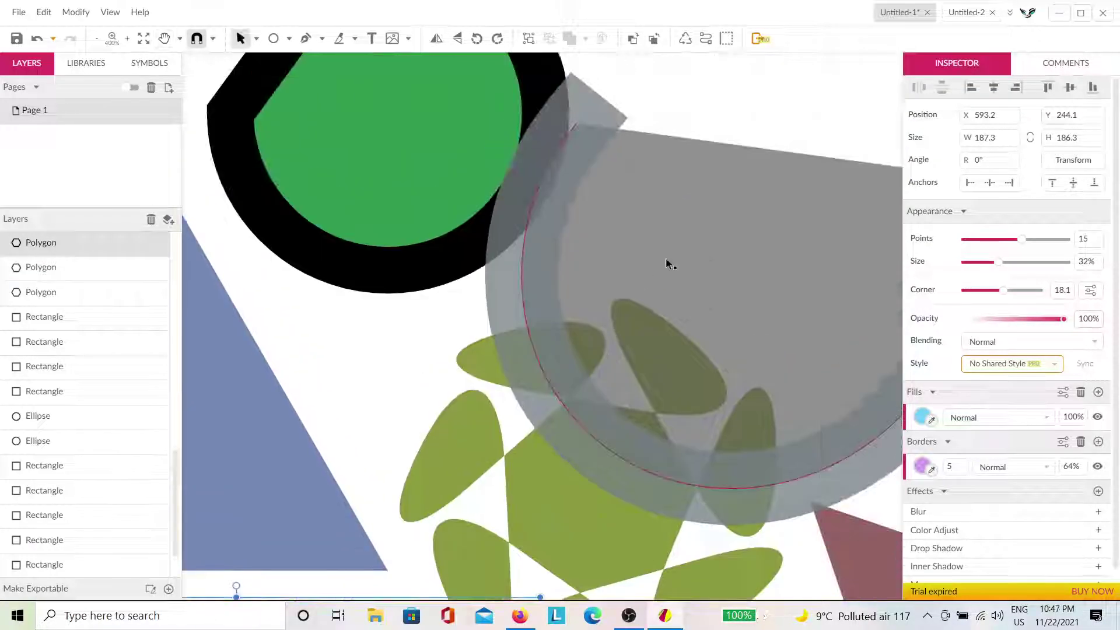
click(665, 260)
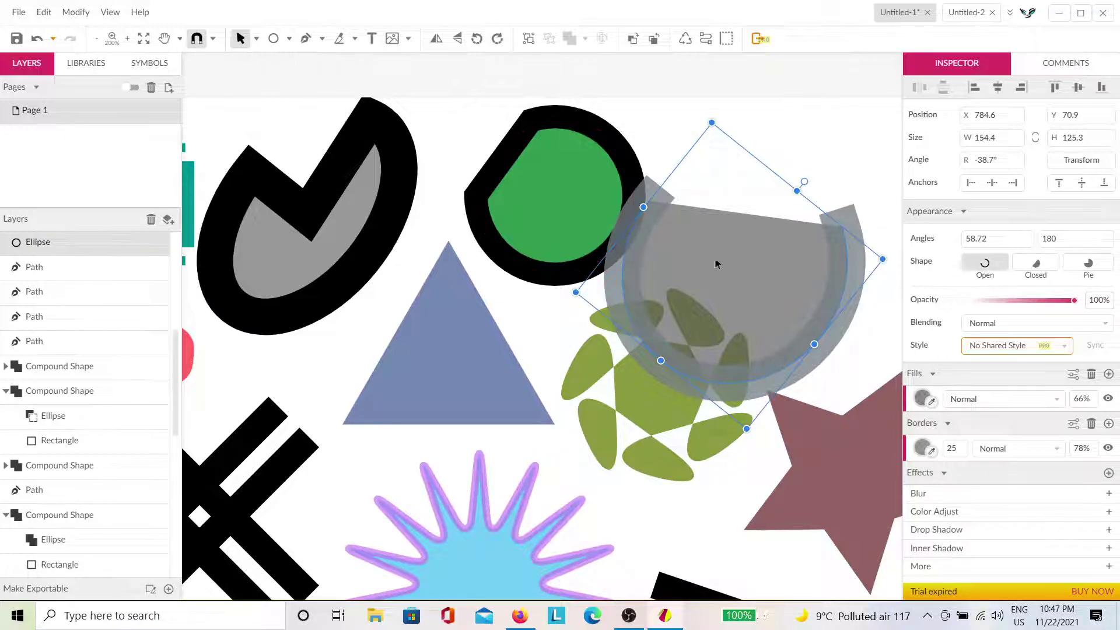
Inspect the size, corner and fill settings of the teal rectangle with notched corners.
scroll(645, 375, left, 10)
scroll(592, 438, up, 2)
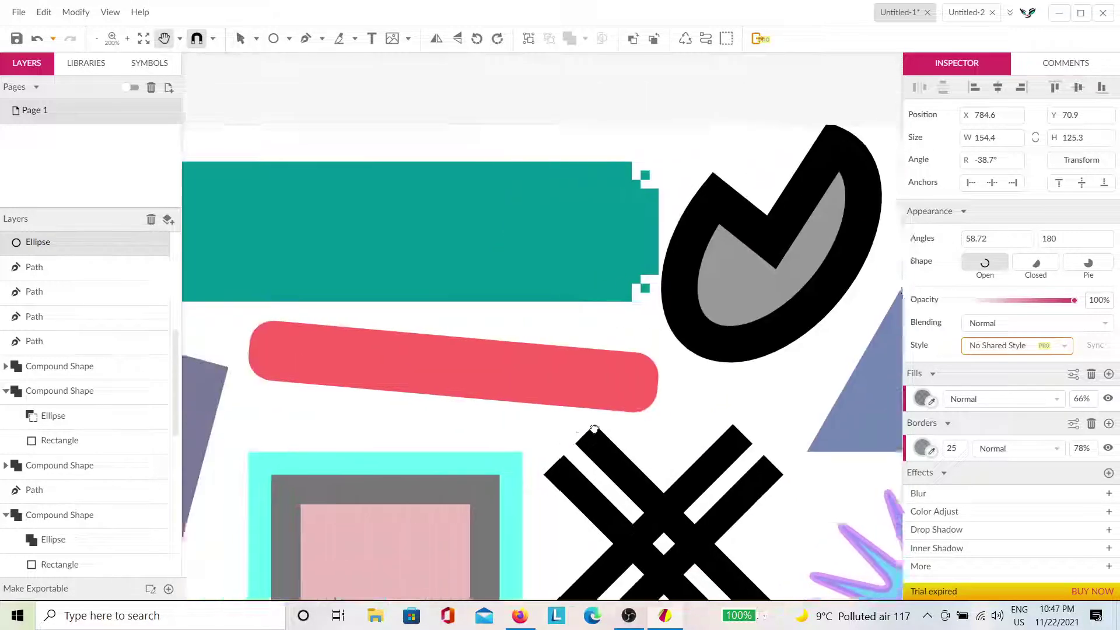
click(571, 270)
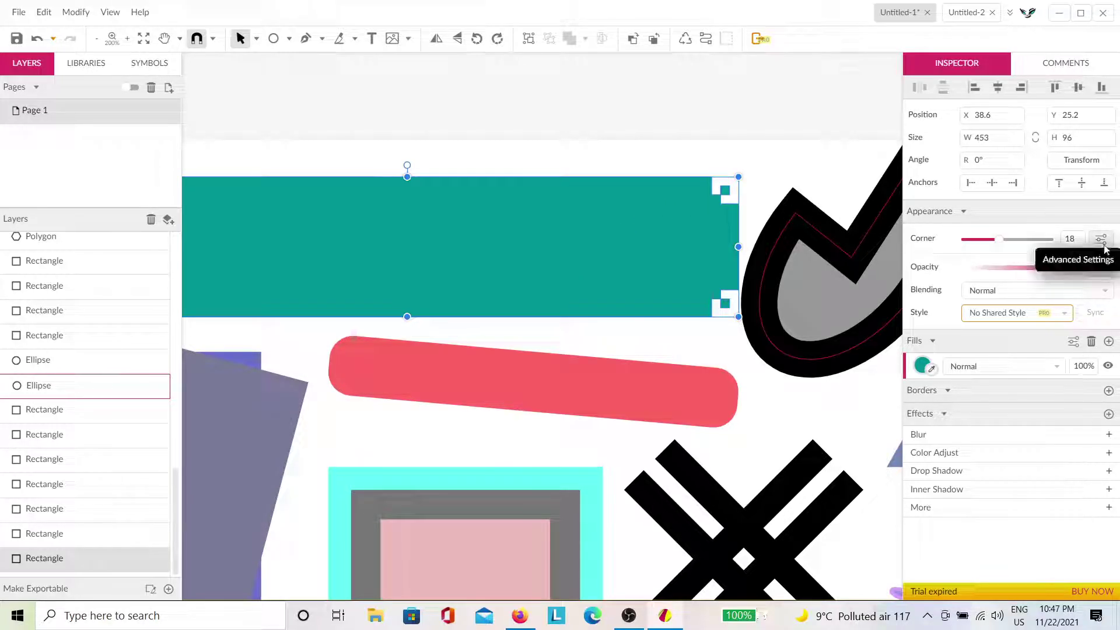
scroll(409, 467, left, 5)
scroll(409, 467, down, 3)
Set the corner radius of the tilted red bar to 15.
click(545, 294)
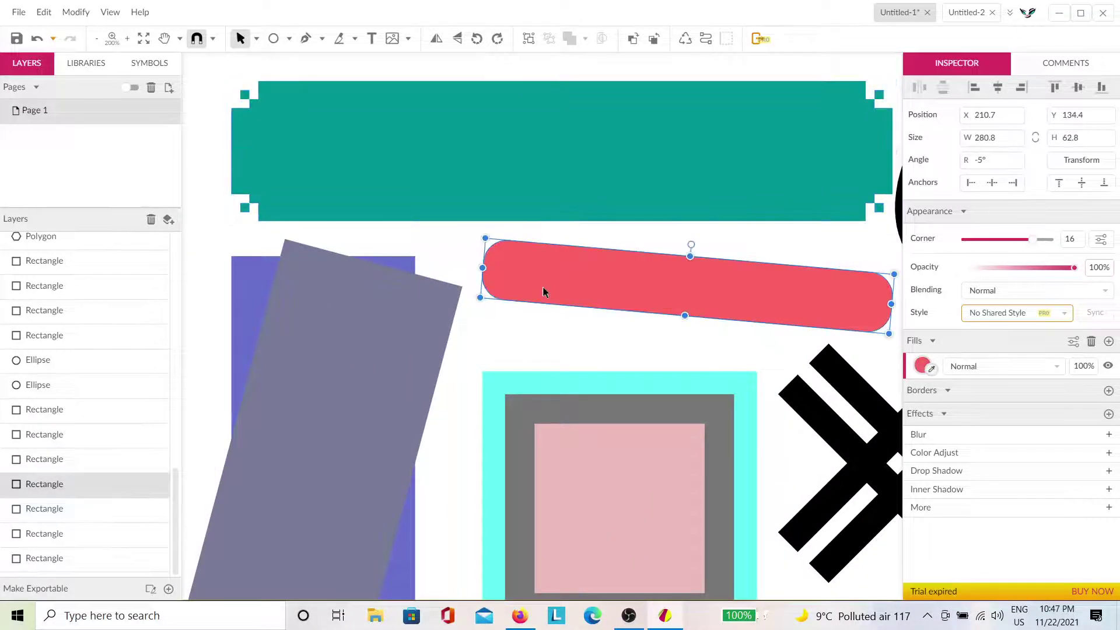
scroll(410, 470, left, 3)
scroll(410, 471, down, 4)
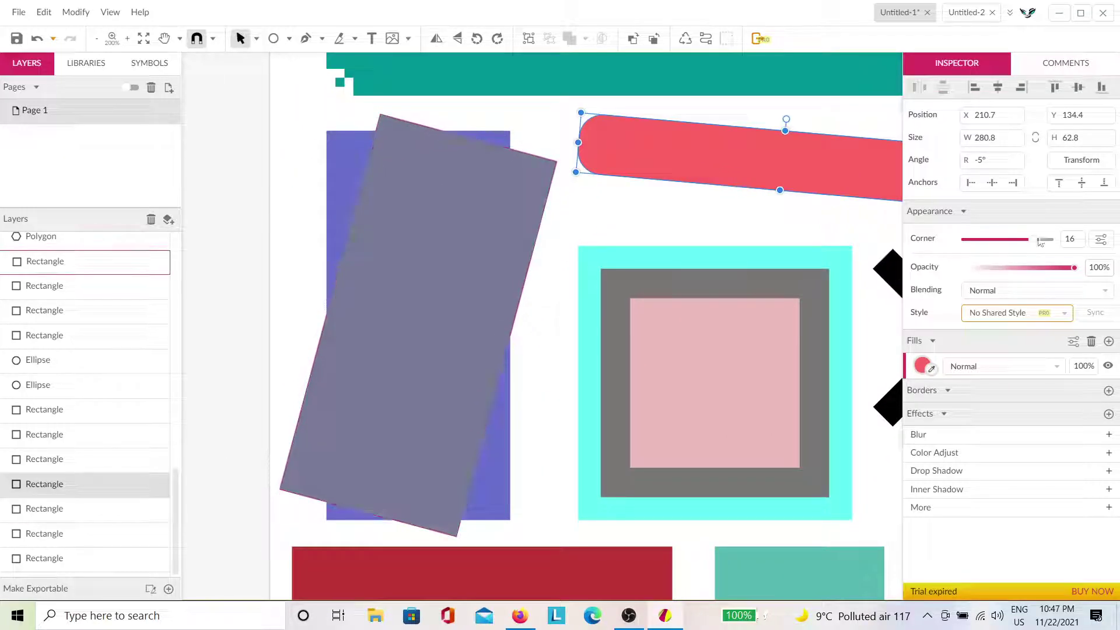
drag(1037, 244, 1031, 244)
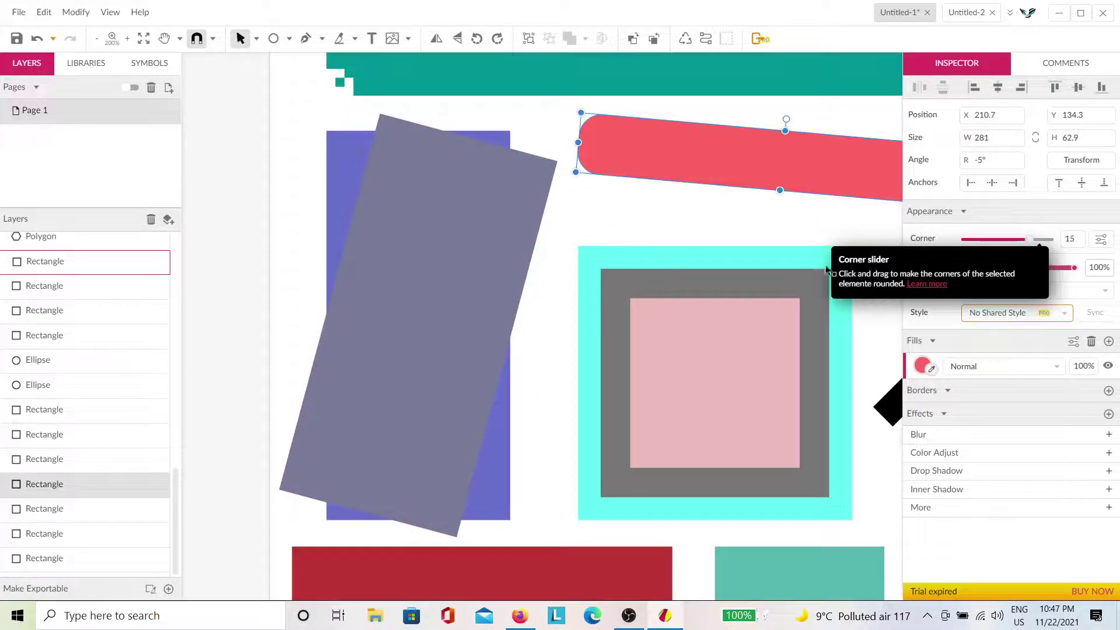
Inspect the settings of the rotated gray-purple rectangle and the pink square inside the nested squares.
click(449, 335)
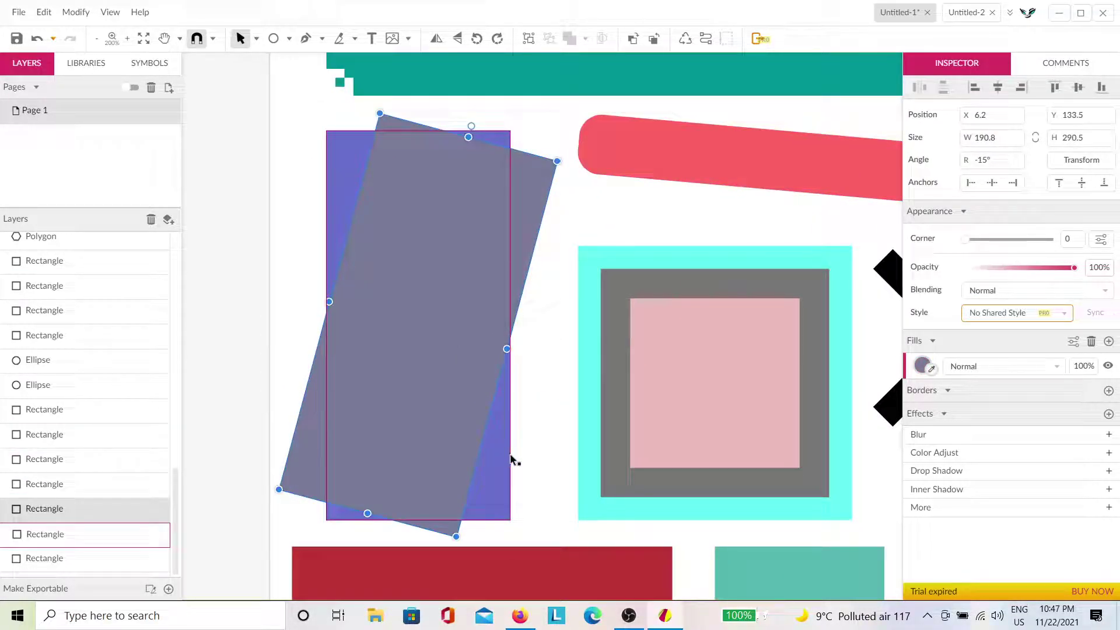
click(573, 309)
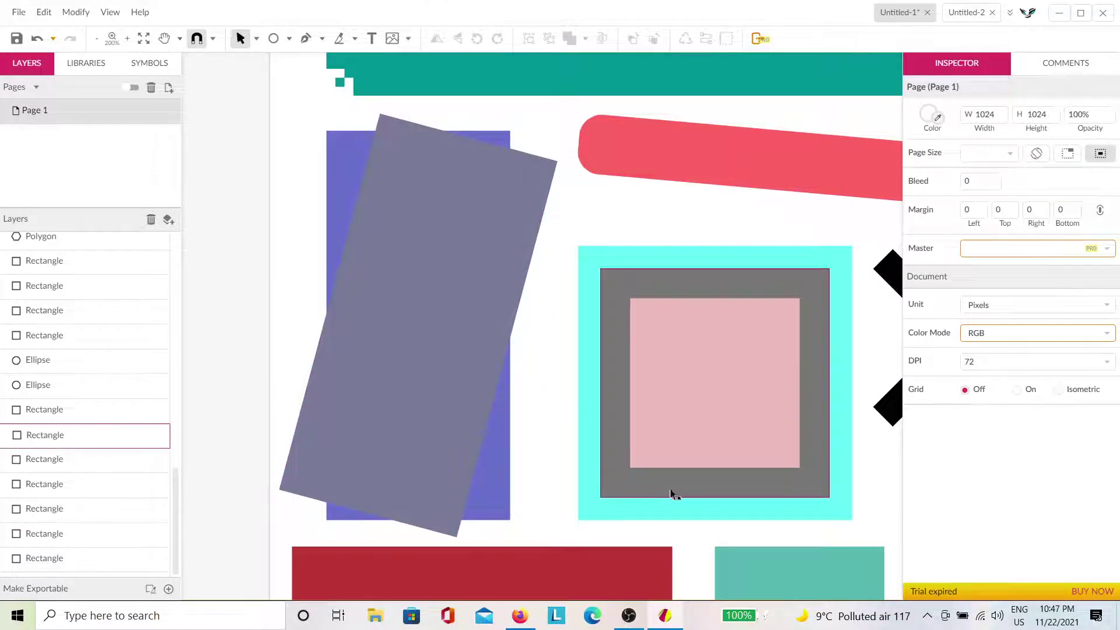
click(699, 384)
scroll(671, 327, down, 1)
scroll(671, 327, right, 2)
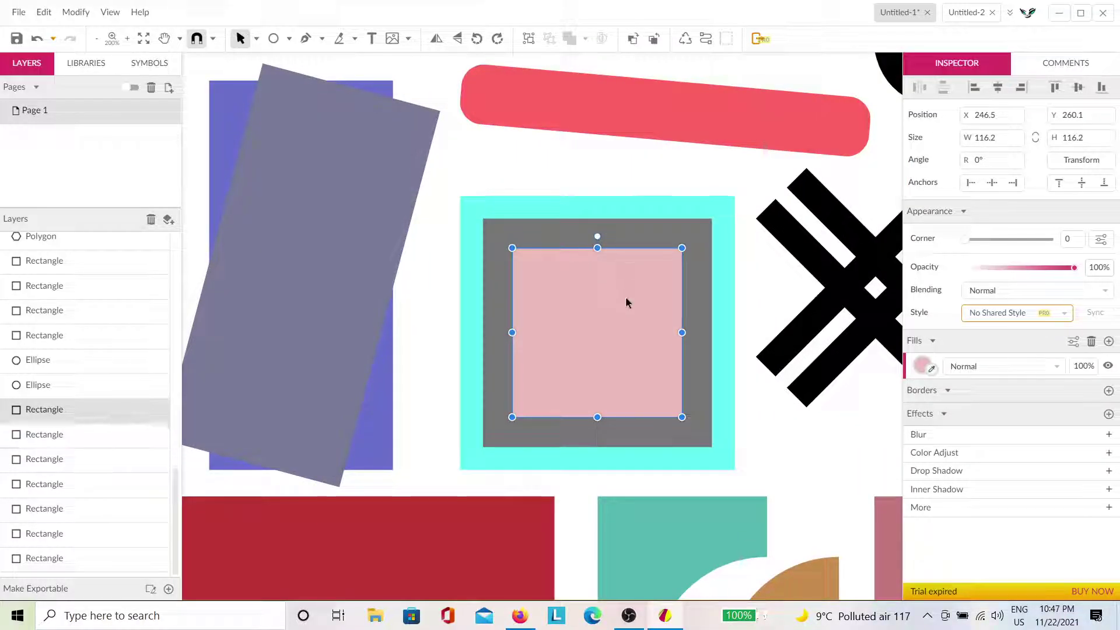
click(751, 338)
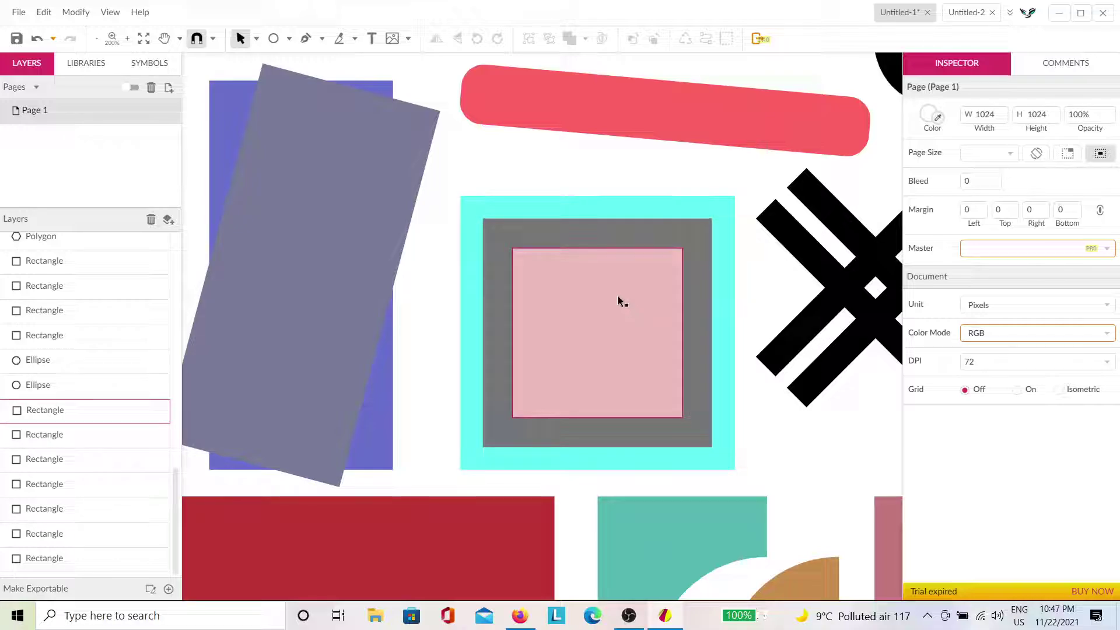
click(618, 298)
click(738, 295)
drag(737, 295, 678, 319)
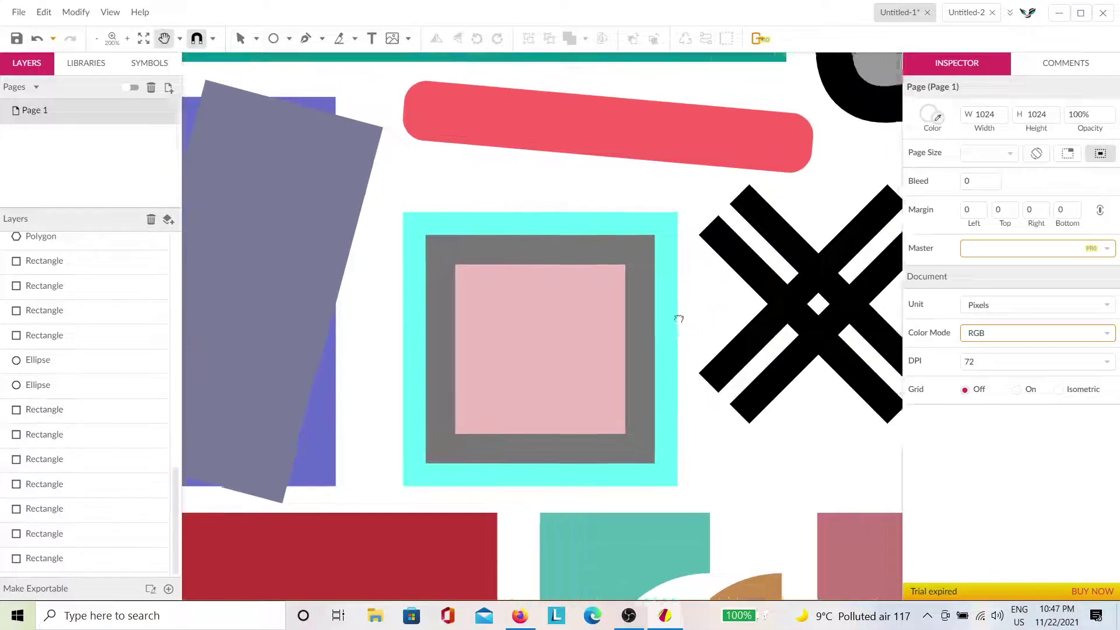
Inspect the blue starburst's points, corner and border settings and examine its rounded spikes up close.
scroll(679, 319, right, 6)
scroll(717, 369, right, 1)
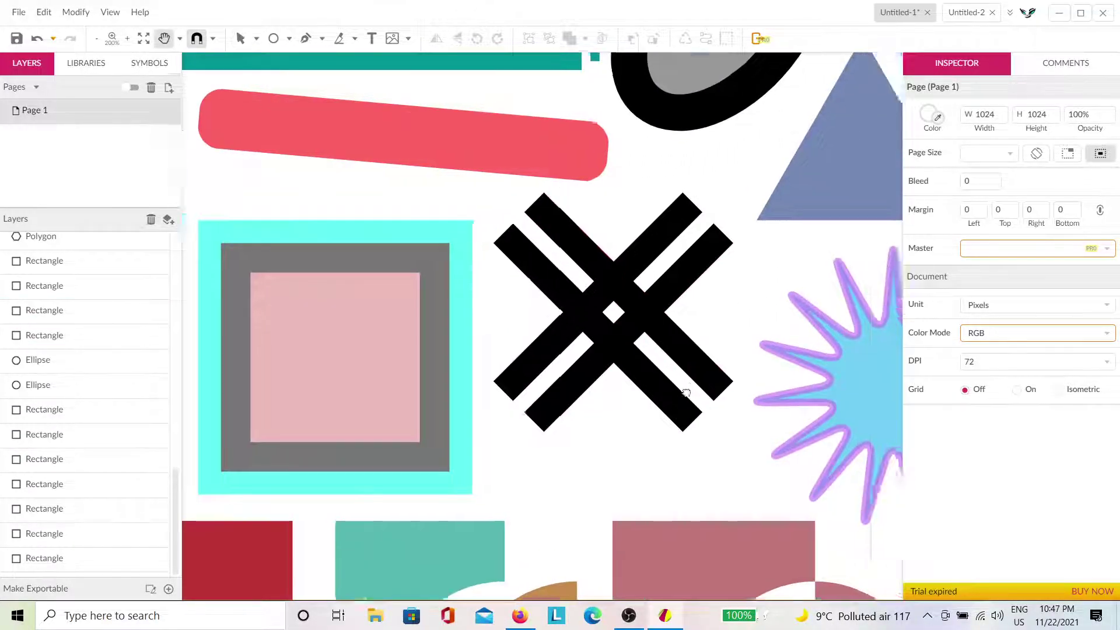
scroll(686, 393, right, 7)
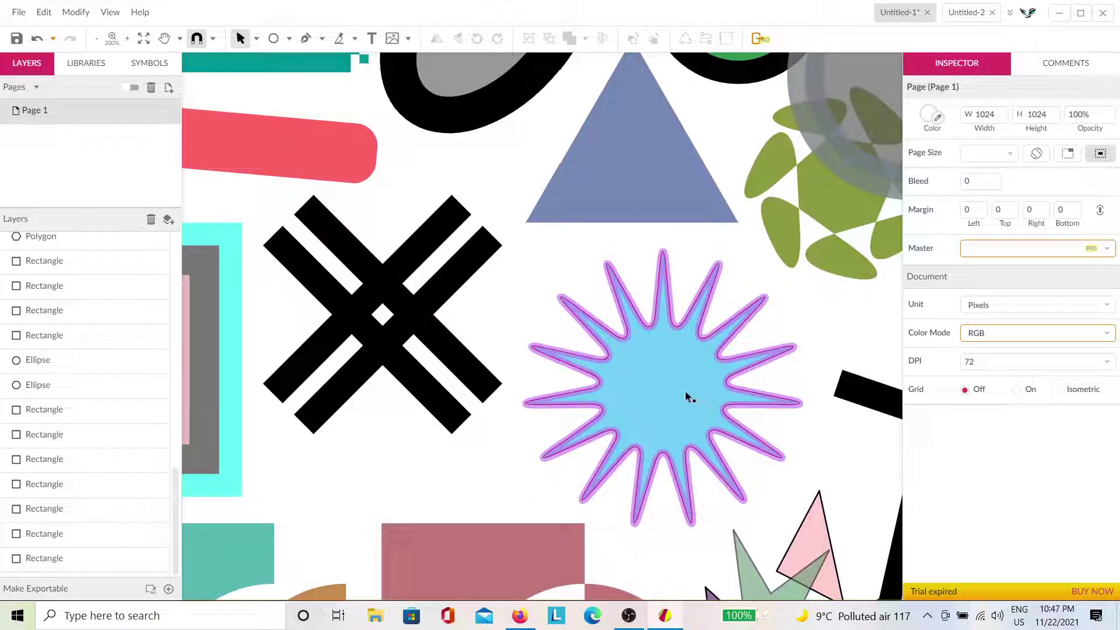
click(688, 394)
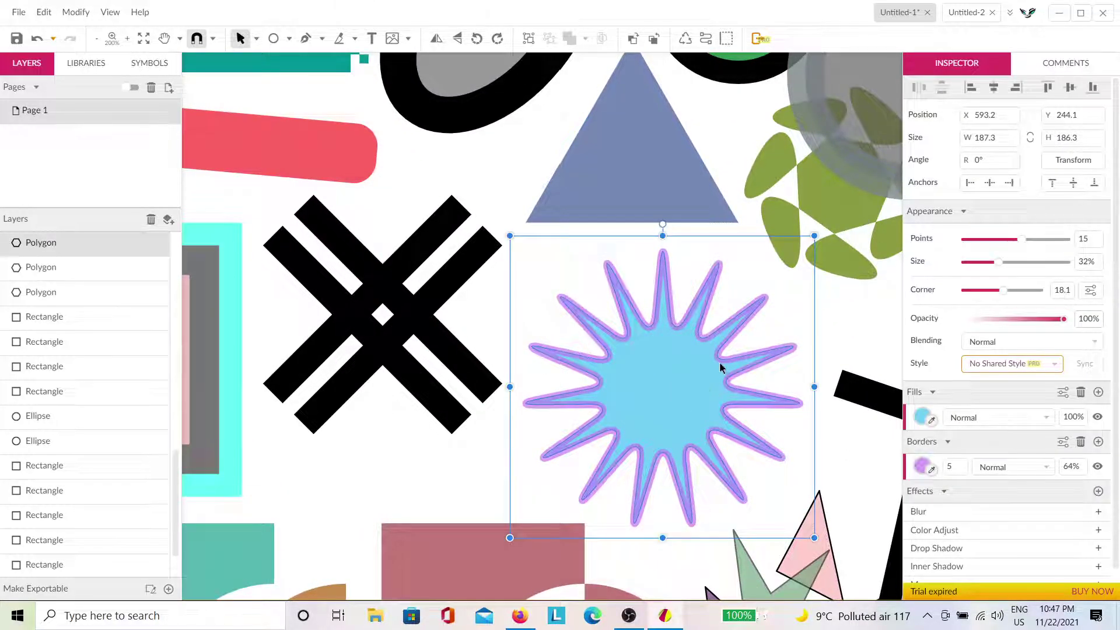
scroll(702, 341, up, 5)
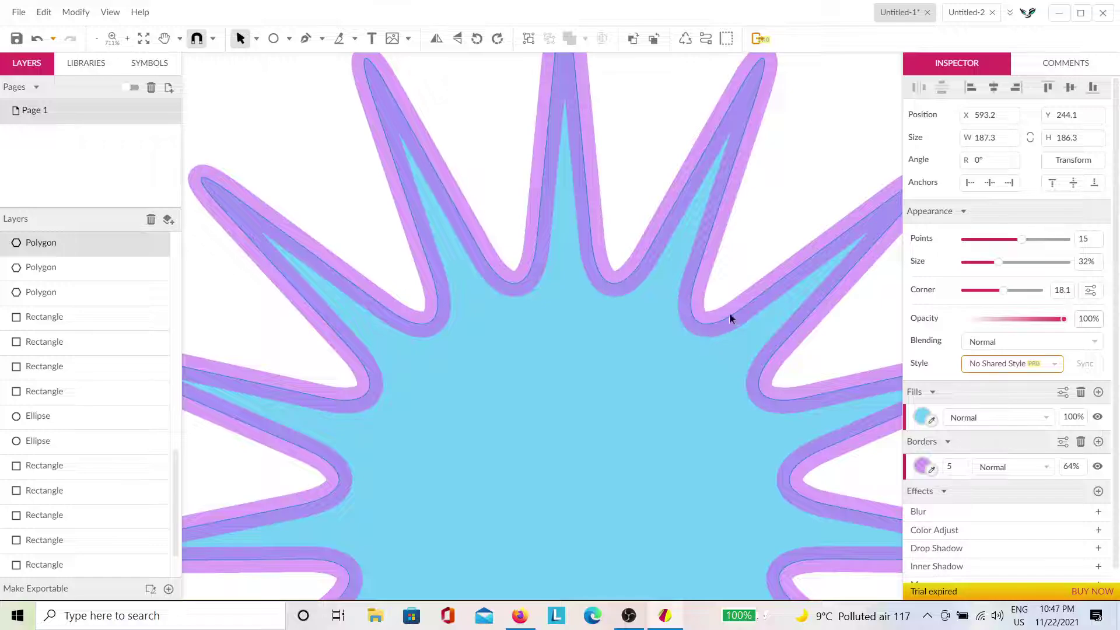
scroll(714, 326, down, 8)
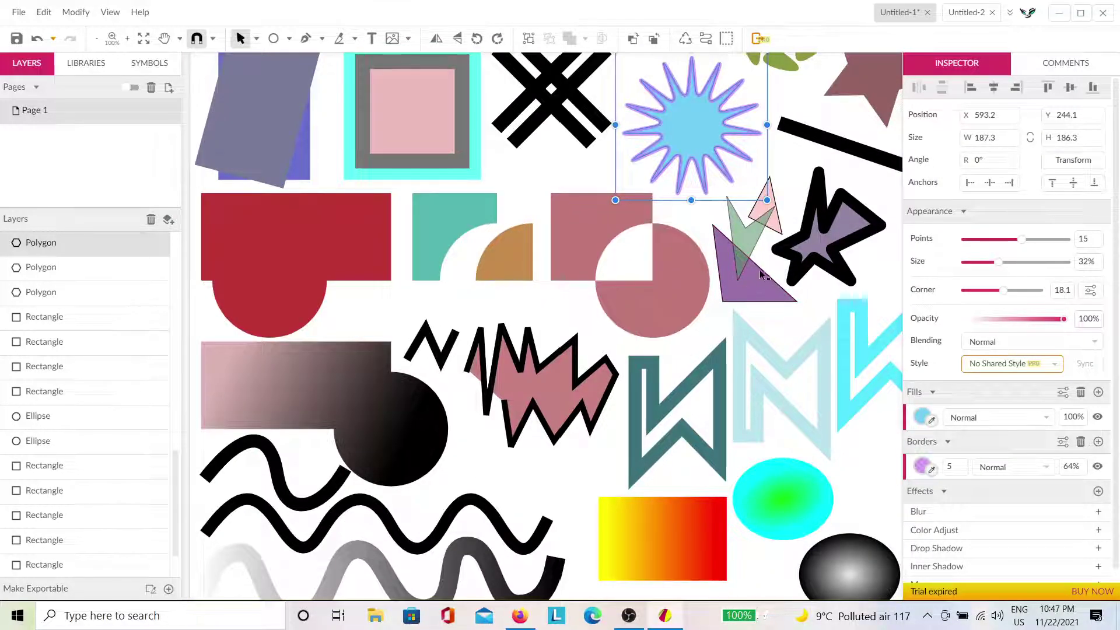
Examine the overlapping translucent triangular paths up close, and the outlined angular paths and gradient shapes near the page's lower edge.
scroll(745, 247, up, 7)
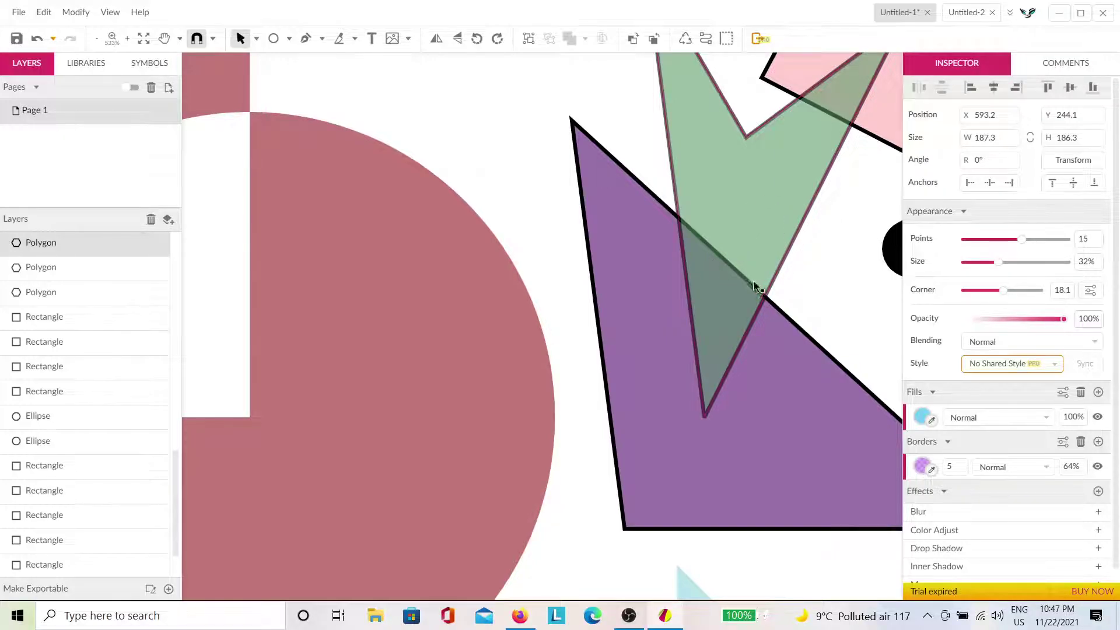
scroll(752, 287, up, 3)
scroll(607, 380, down, 6)
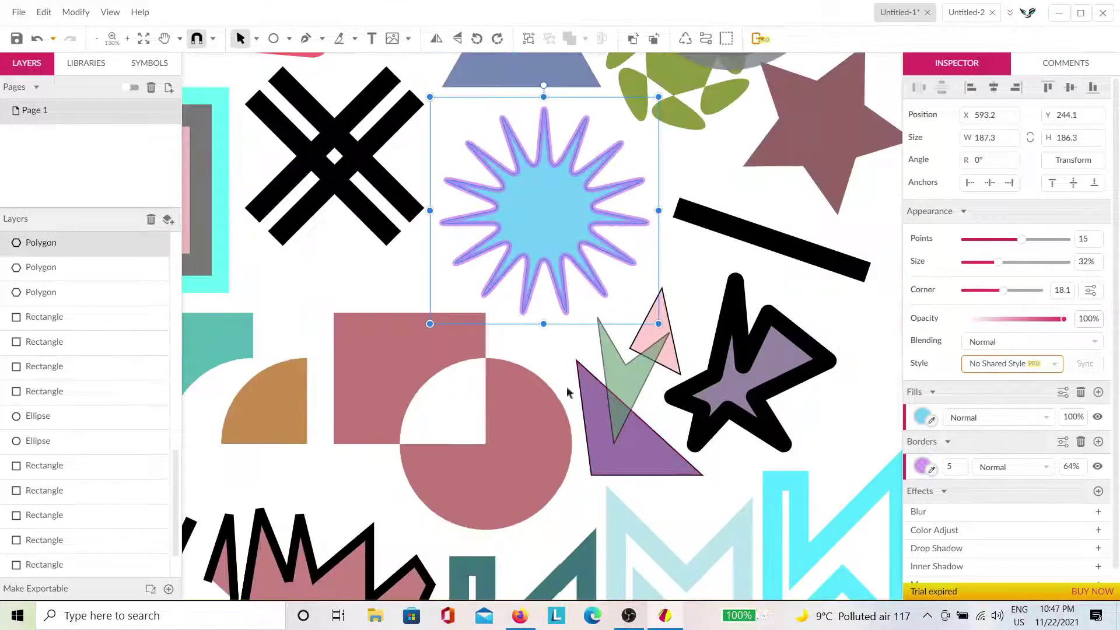
scroll(761, 385, down, 3)
click(761, 379)
scroll(735, 395, down, 2)
scroll(735, 395, right, 3)
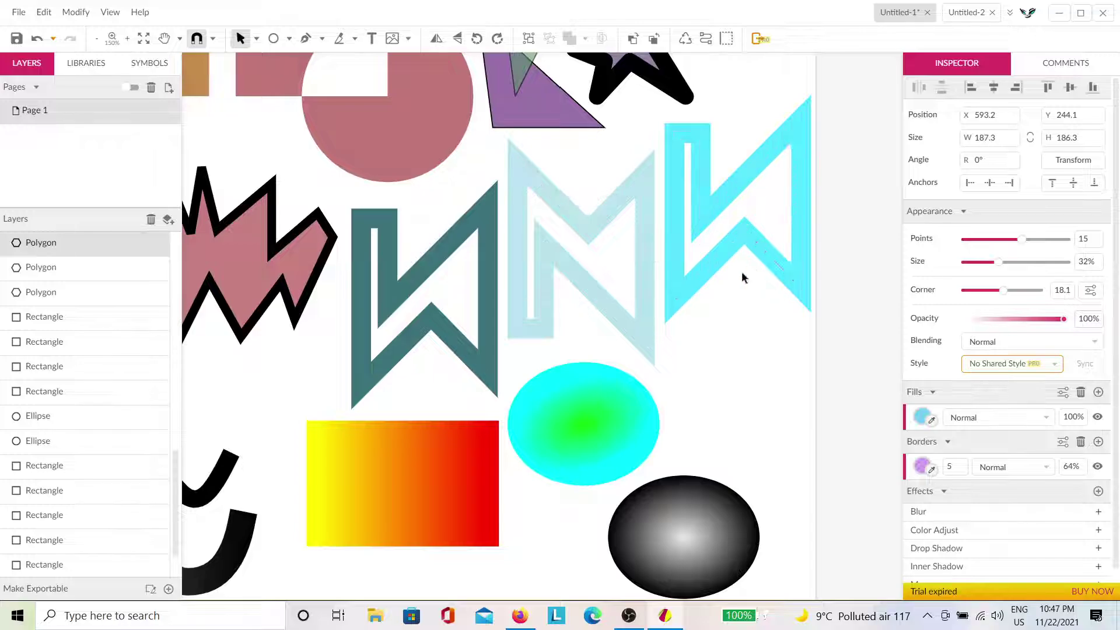
scroll(694, 280, down, 3)
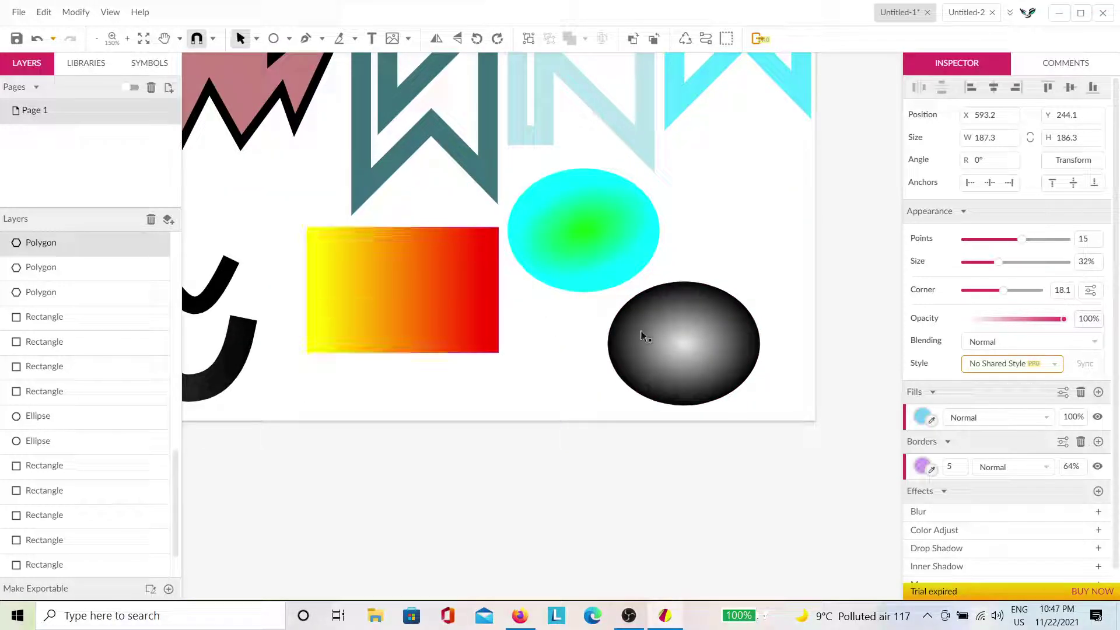
scroll(453, 392, up, 2)
scroll(452, 393, left, 6)
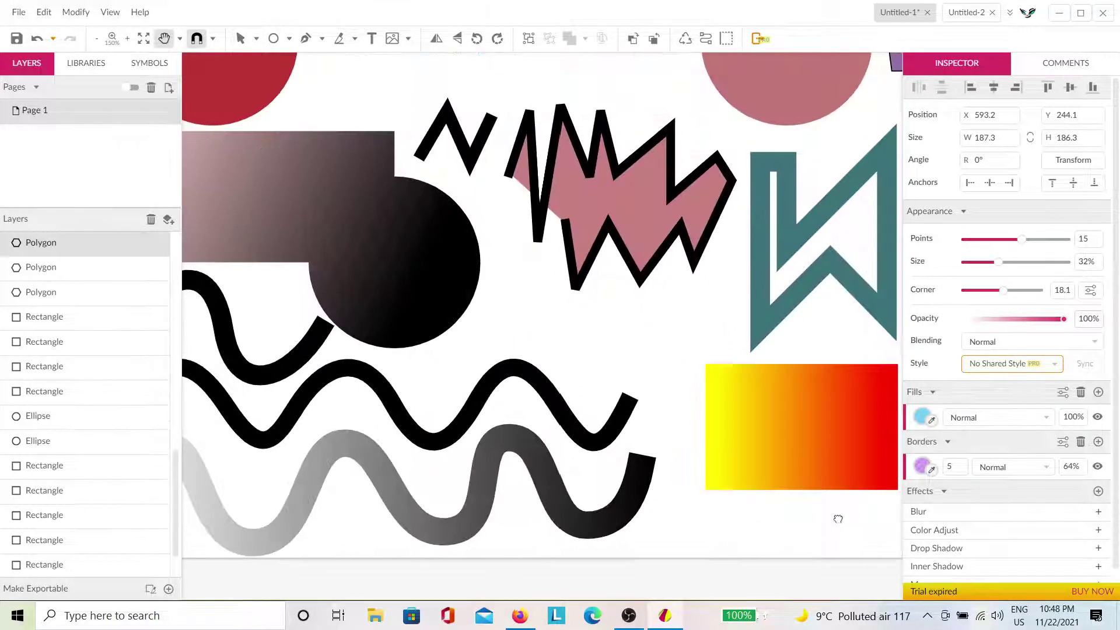
Inspect the fill of the pink-to-black gradient path and the border settings of the wavy paths below it.
click(349, 281)
scroll(694, 414, up, 2)
scroll(688, 443, left, 4)
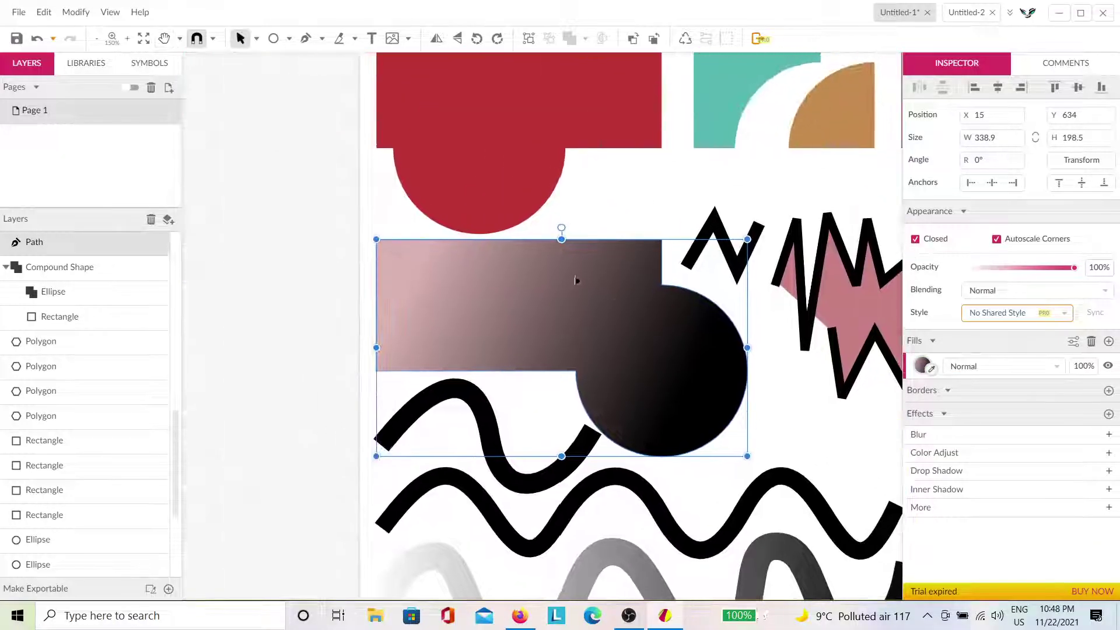
scroll(685, 473, down, 2)
scroll(642, 461, right, 3)
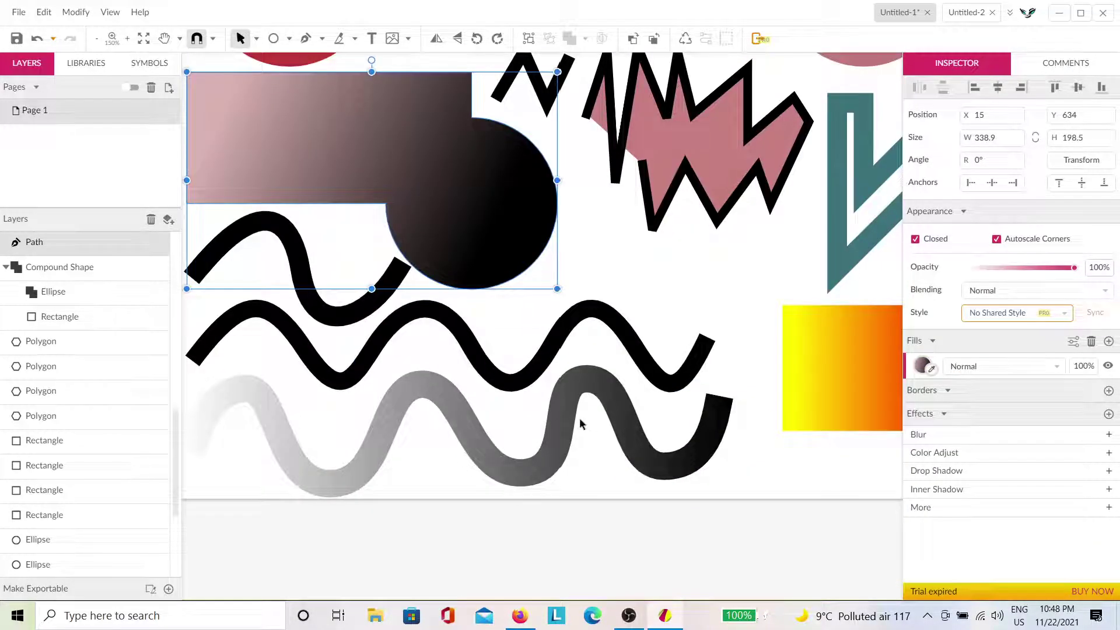
click(610, 437)
click(623, 413)
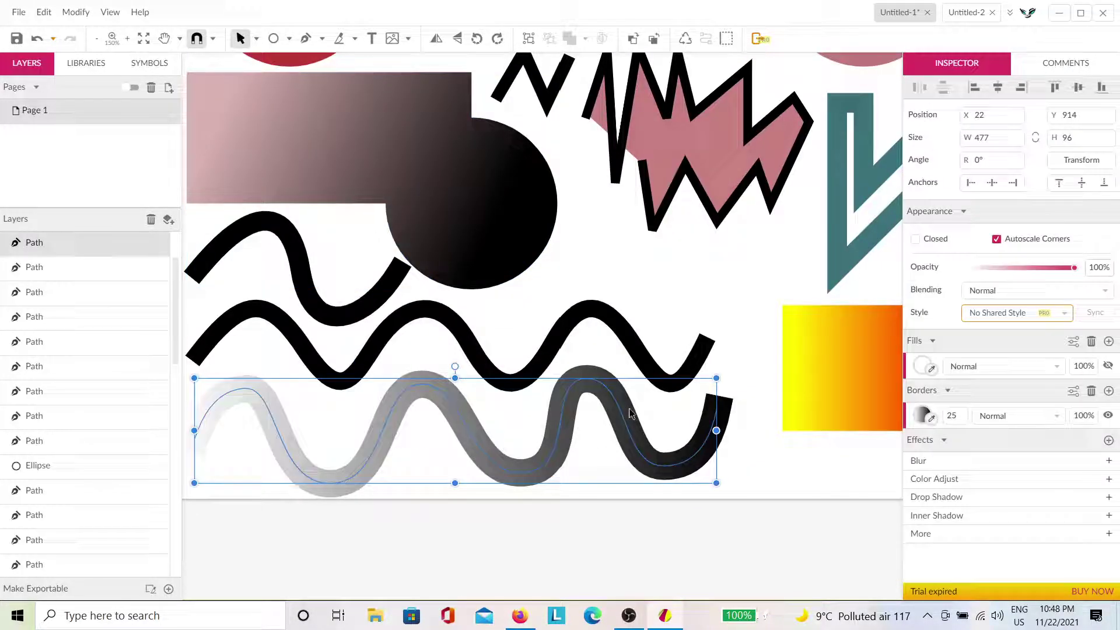
click(627, 347)
click(351, 317)
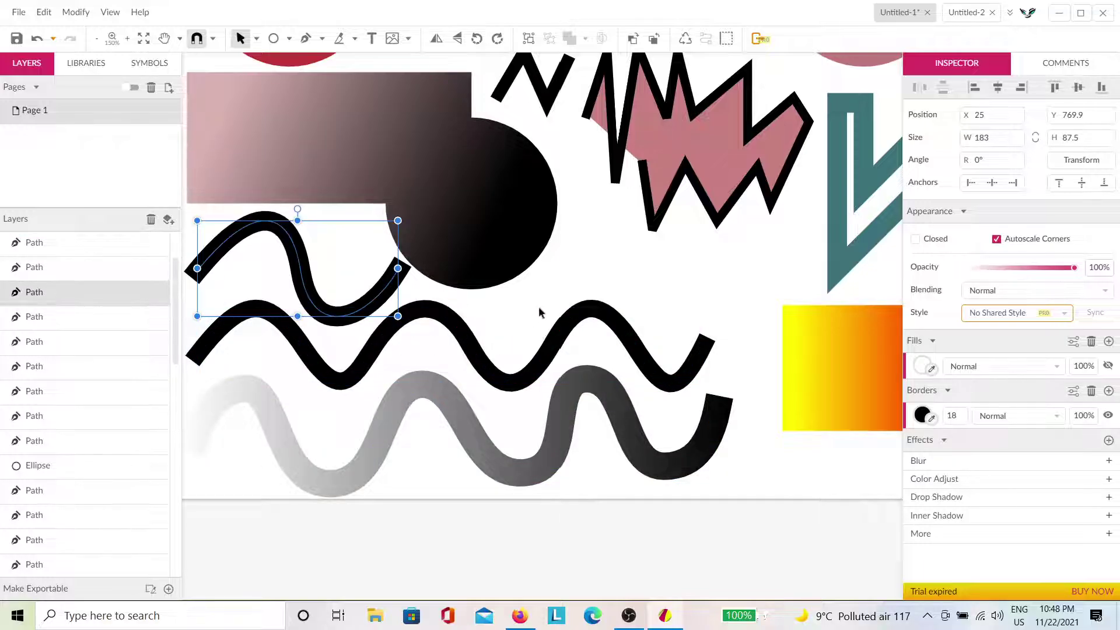
Inspect the fill and border settings of the pink zigzag and dark teal outlined paths, and review them within the whole page.
scroll(534, 350, up, 3)
scroll(534, 350, right, 1)
click(517, 286)
click(694, 360)
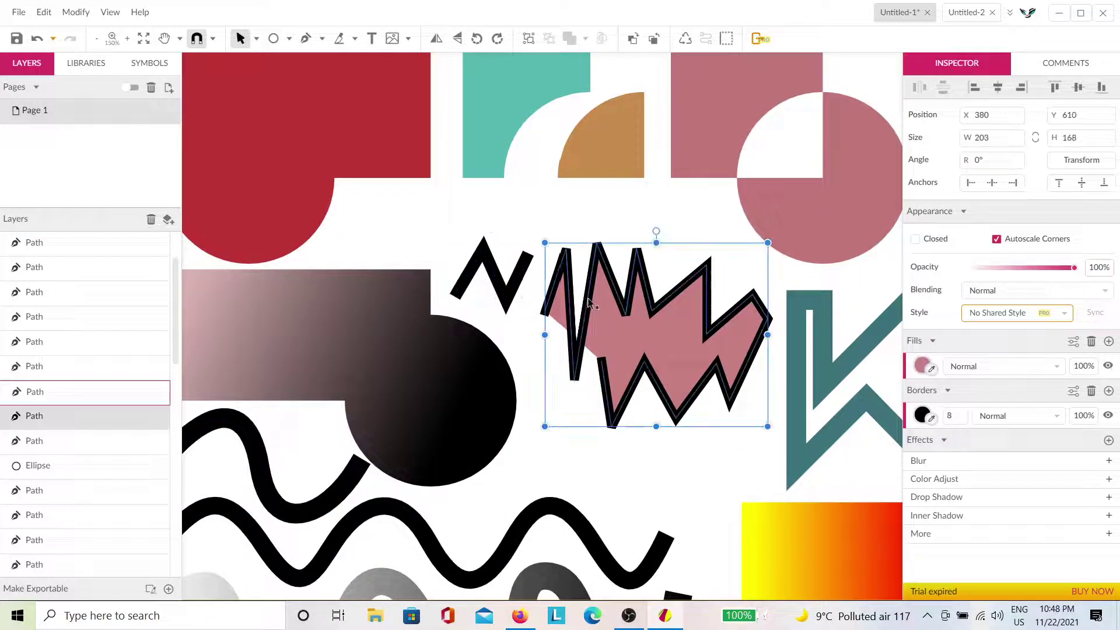
scroll(693, 334, up, 1)
scroll(692, 335, right, 3)
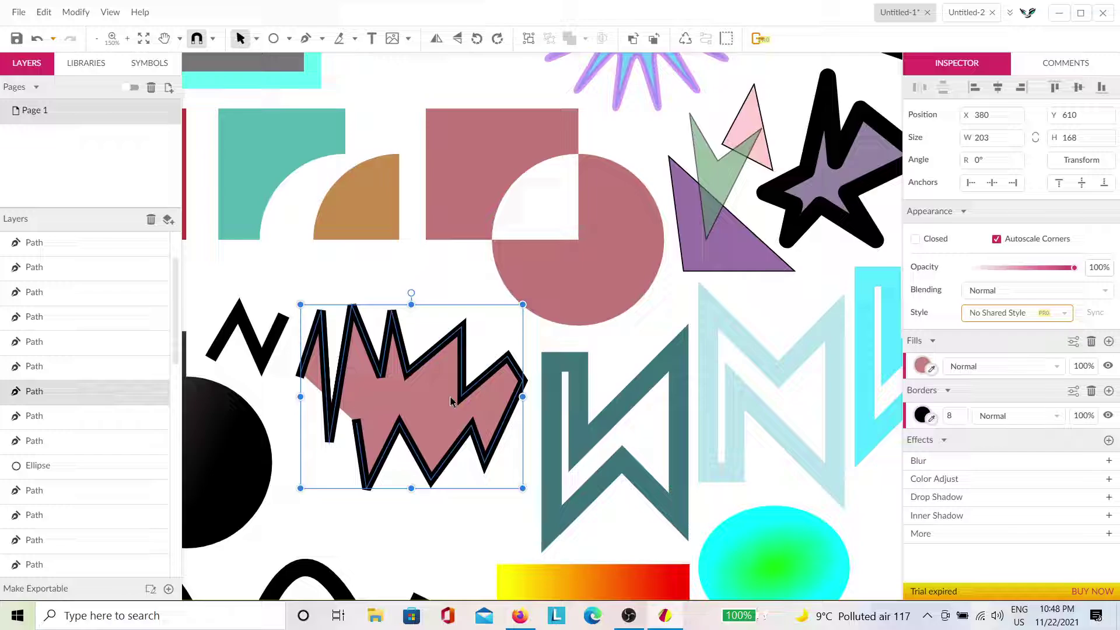
click(658, 433)
scroll(665, 462, up, 2)
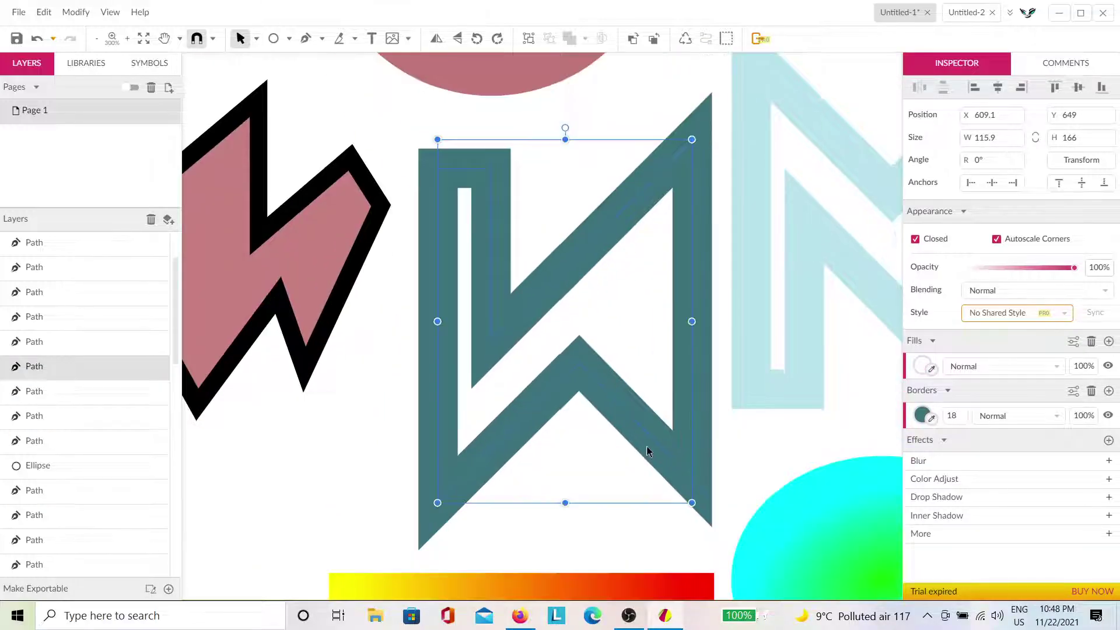
drag(623, 374, 463, 432)
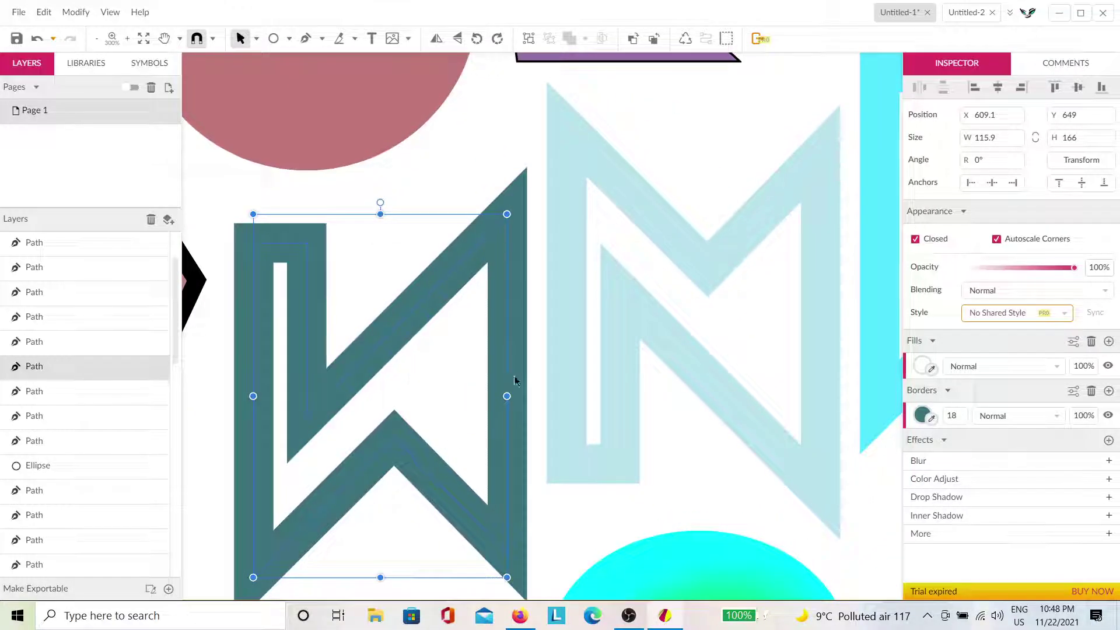
scroll(515, 381, down, 4)
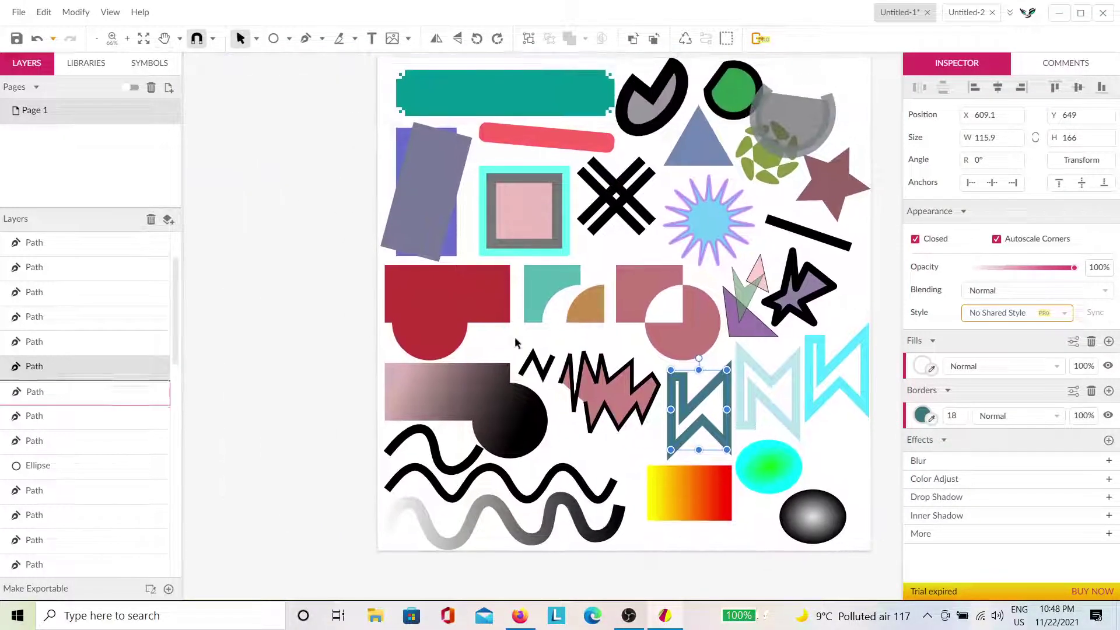
click(495, 406)
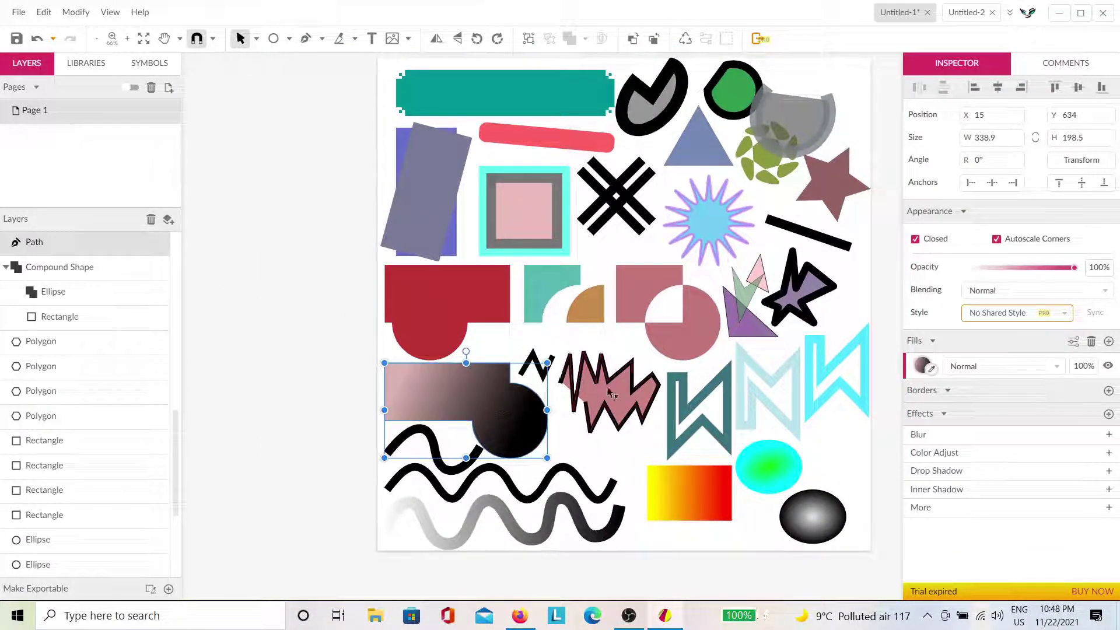
scroll(477, 324, up, 1)
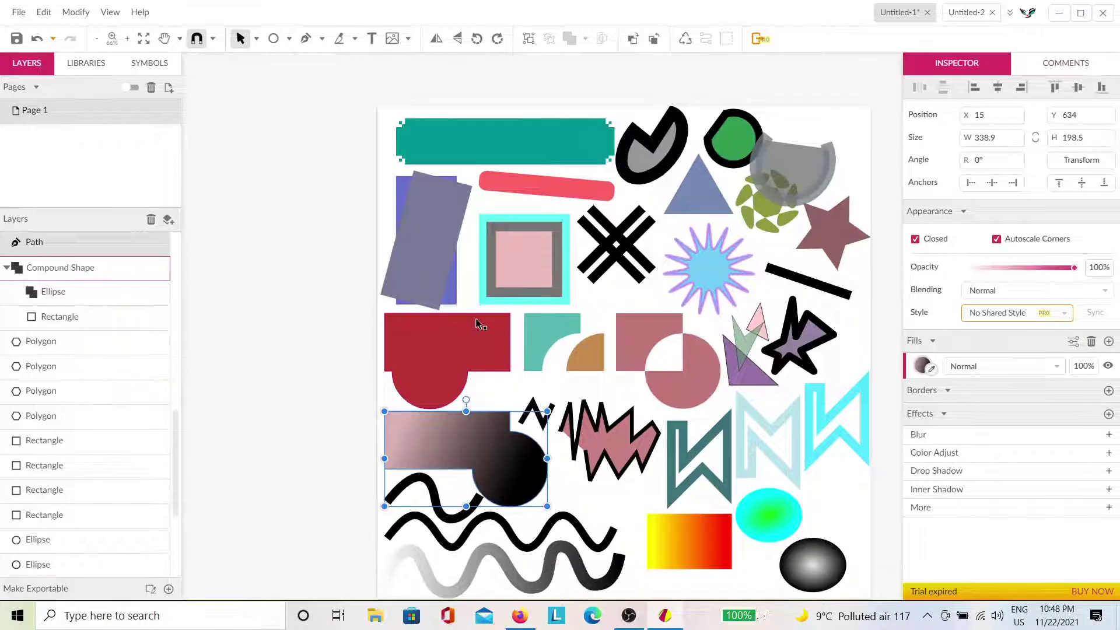
Move the ellipse inside the brown intersected compound shape to about X 364, Y 490.
scroll(581, 364, up, 3)
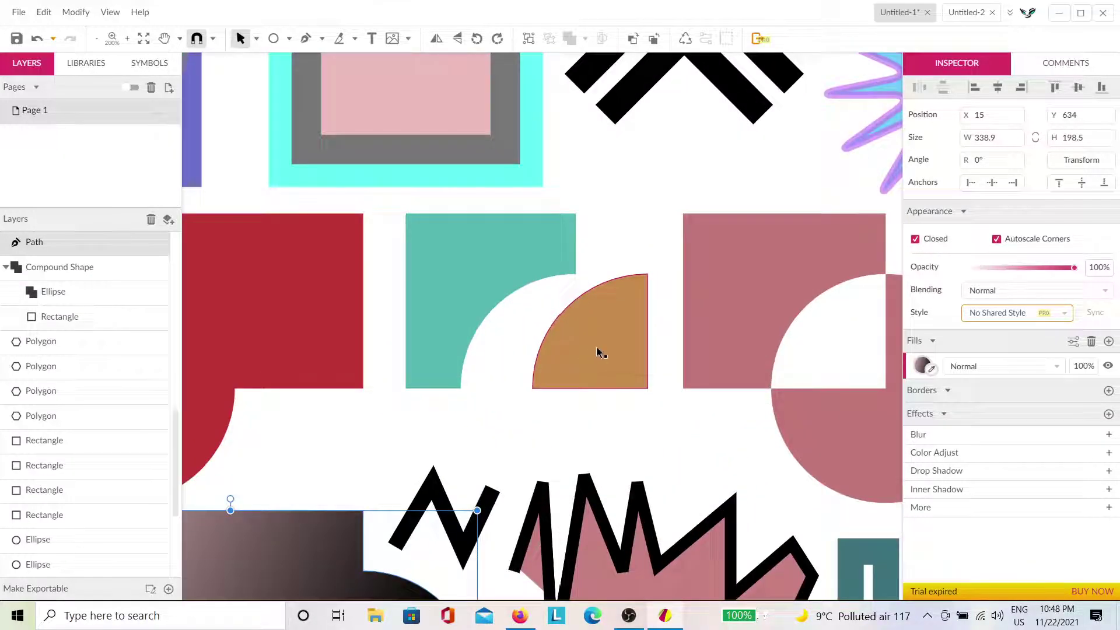
click(601, 352)
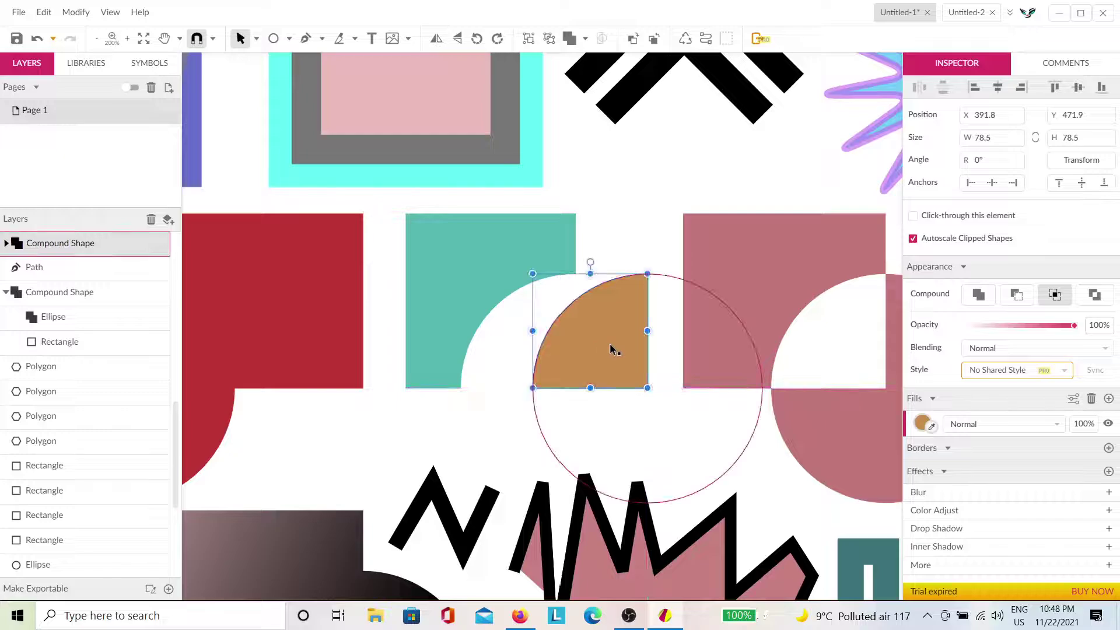
double_click(611, 349)
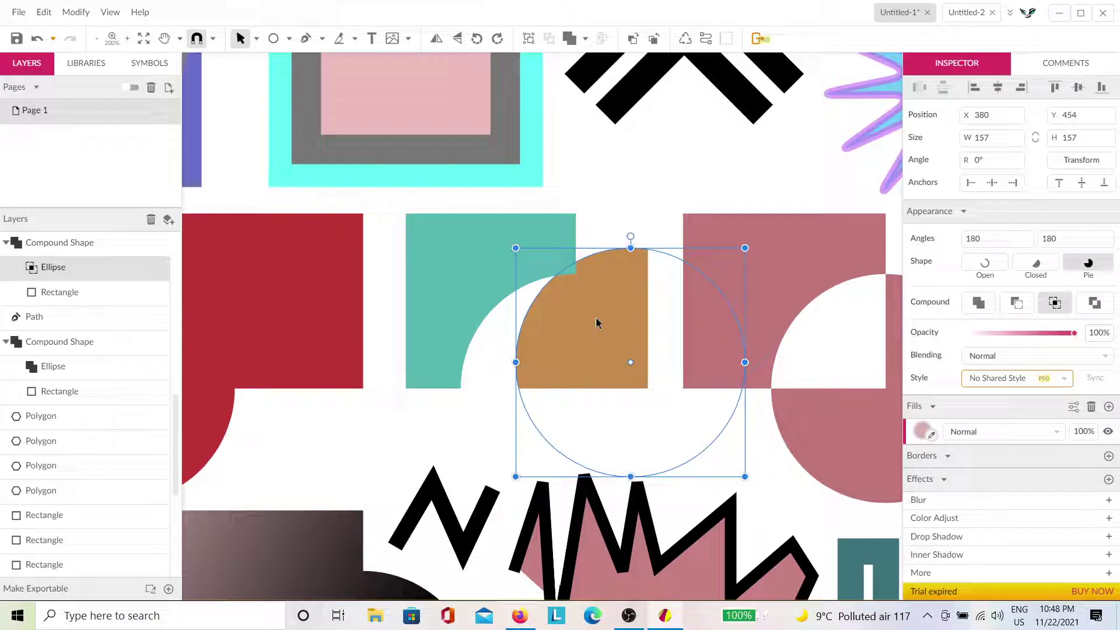
drag(596, 323, 591, 358)
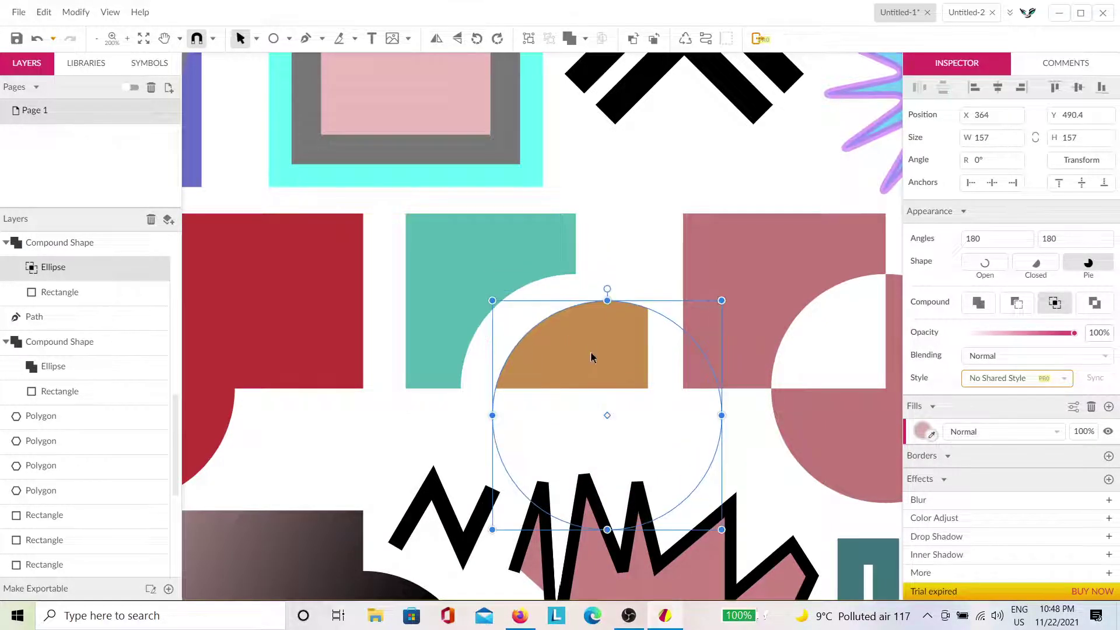
Review the finished shapes across the page, from the compound shapes past the ellipses, polygons and stars to the lower gradient shapes.
click(630, 222)
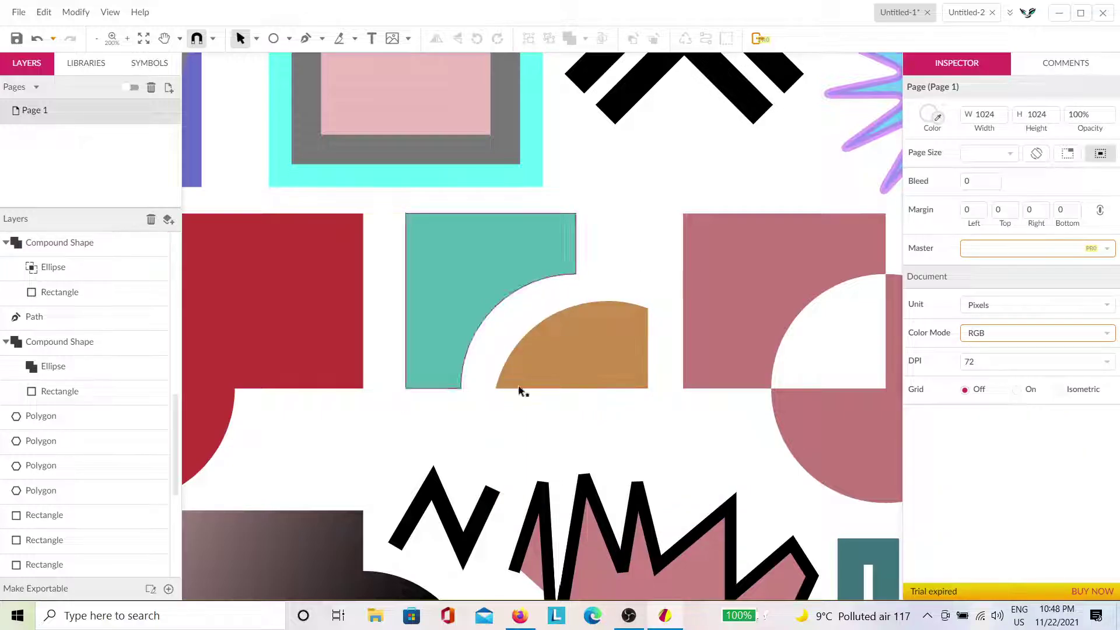
scroll(657, 342, up, 3)
scroll(573, 366, up, 5)
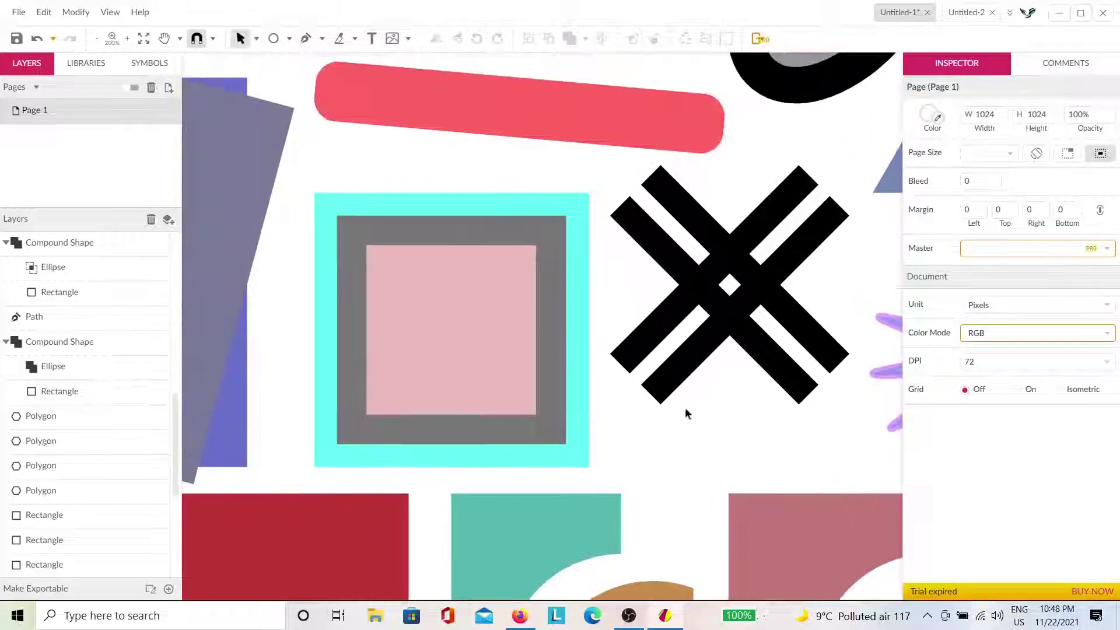
scroll(685, 412, right, 3)
scroll(658, 388, up, 3)
scroll(657, 388, right, 3)
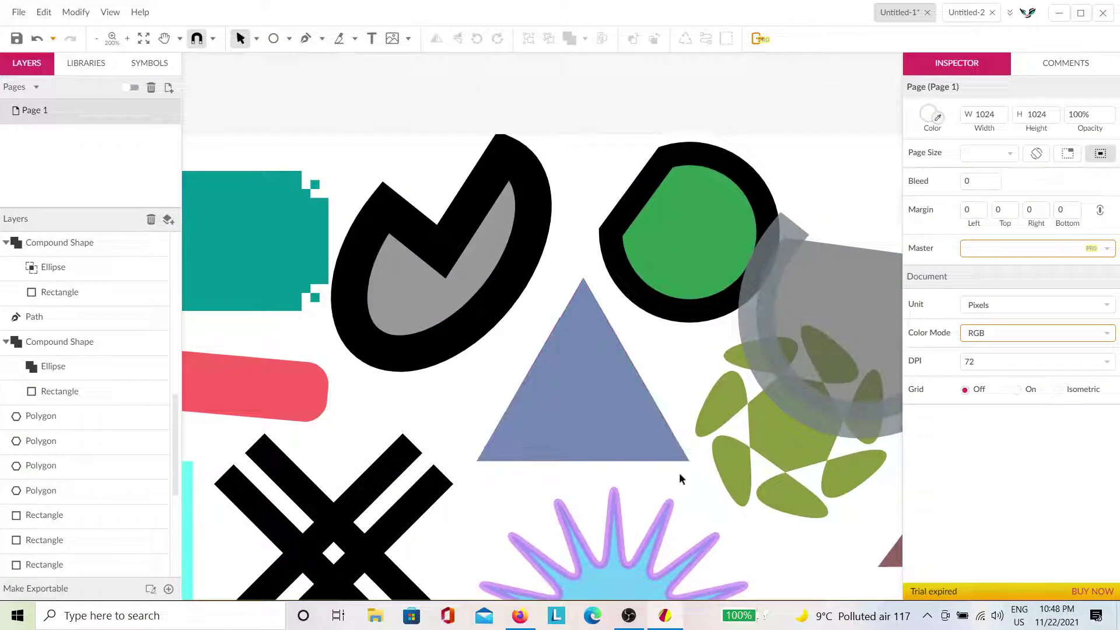
scroll(679, 472, down, 2)
scroll(679, 472, right, 5)
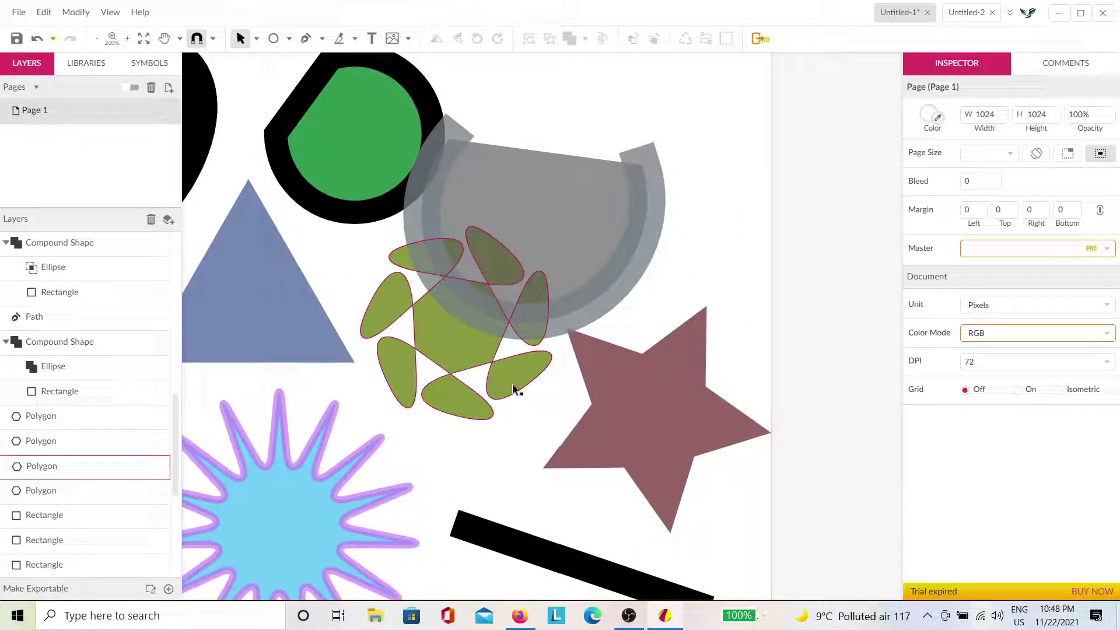
scroll(583, 417, down, 3)
scroll(586, 403, down, 14)
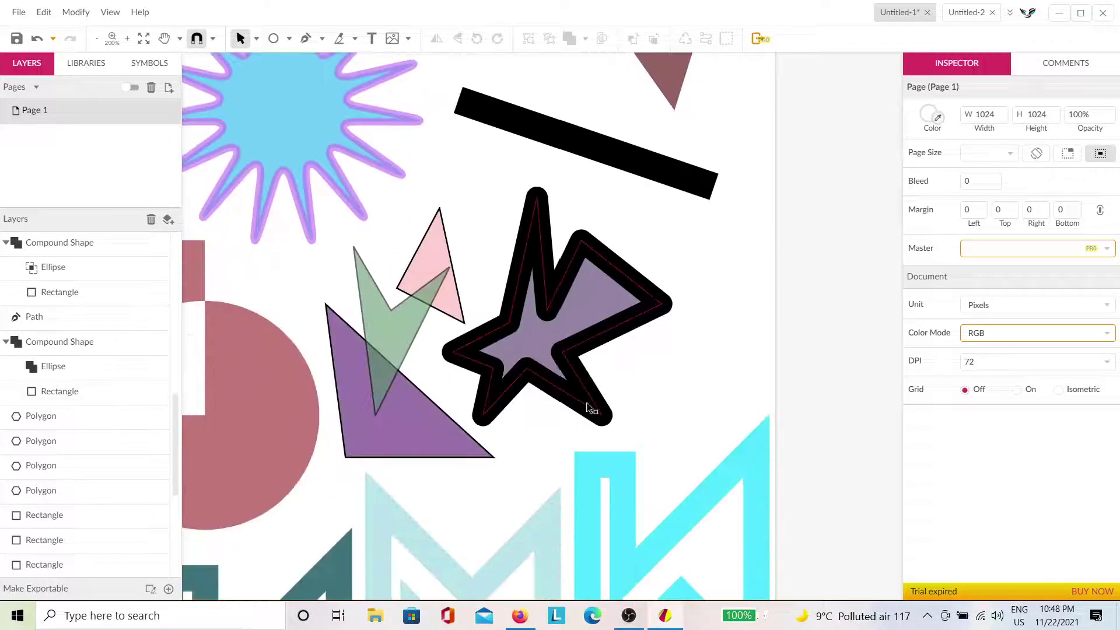
scroll(586, 404, up, 3)
scroll(586, 402, up, 4)
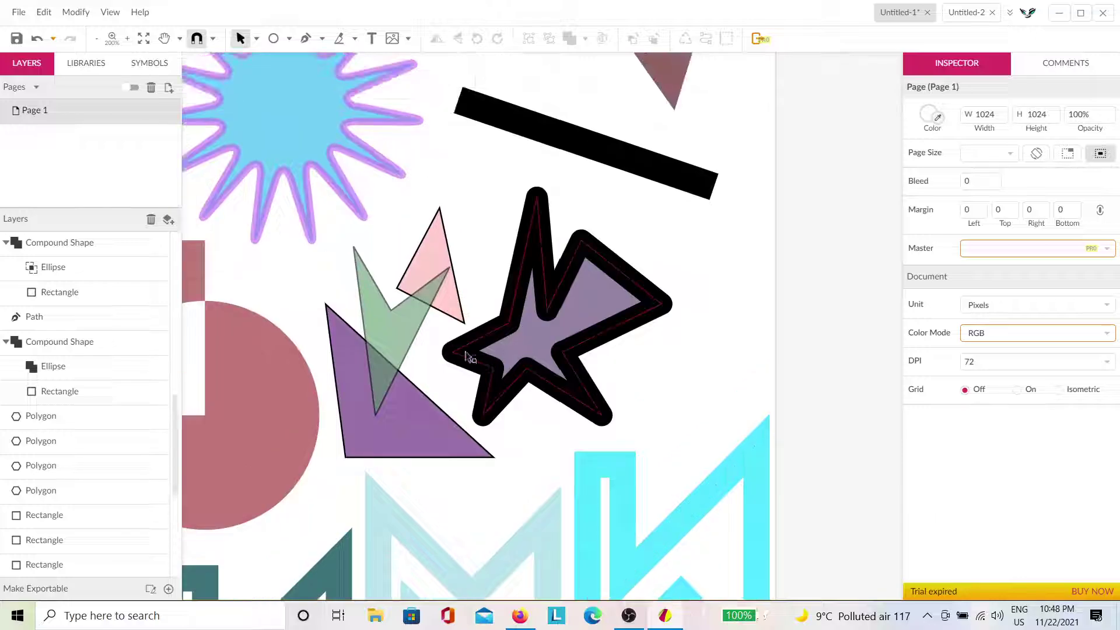
scroll(548, 418, down, 14)
scroll(554, 408, up, 4)
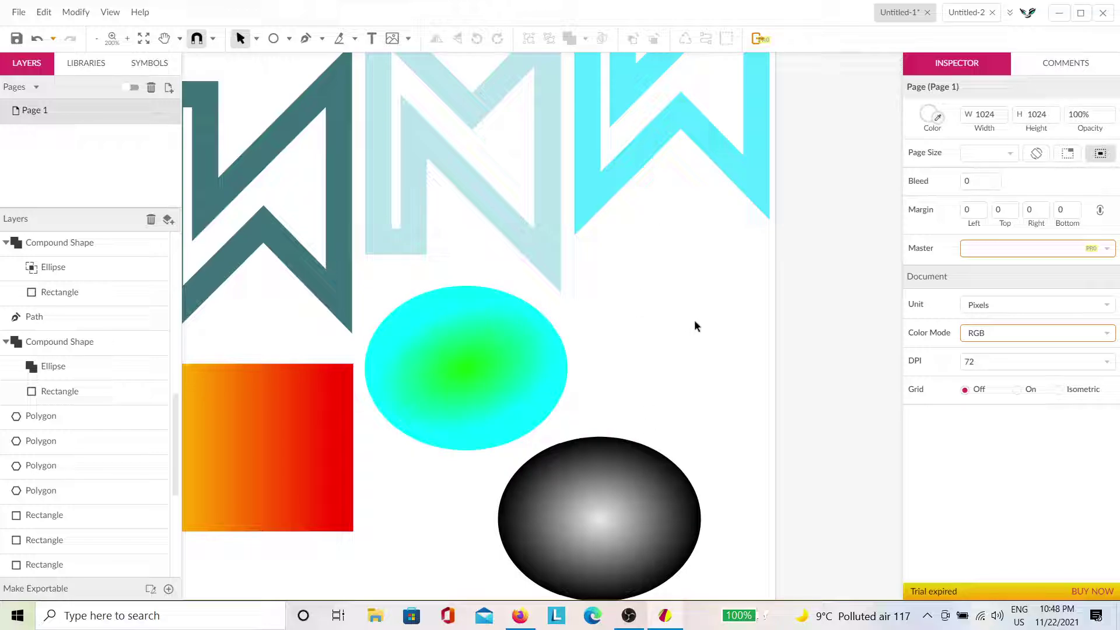
Move the black-and-white radial gradient ellipse directly beneath the cyan-green ellipse, at X 742.8, Y 906.5.
scroll(611, 421, down, 2)
scroll(610, 421, left, 2)
click(679, 469)
drag(679, 469, 546, 480)
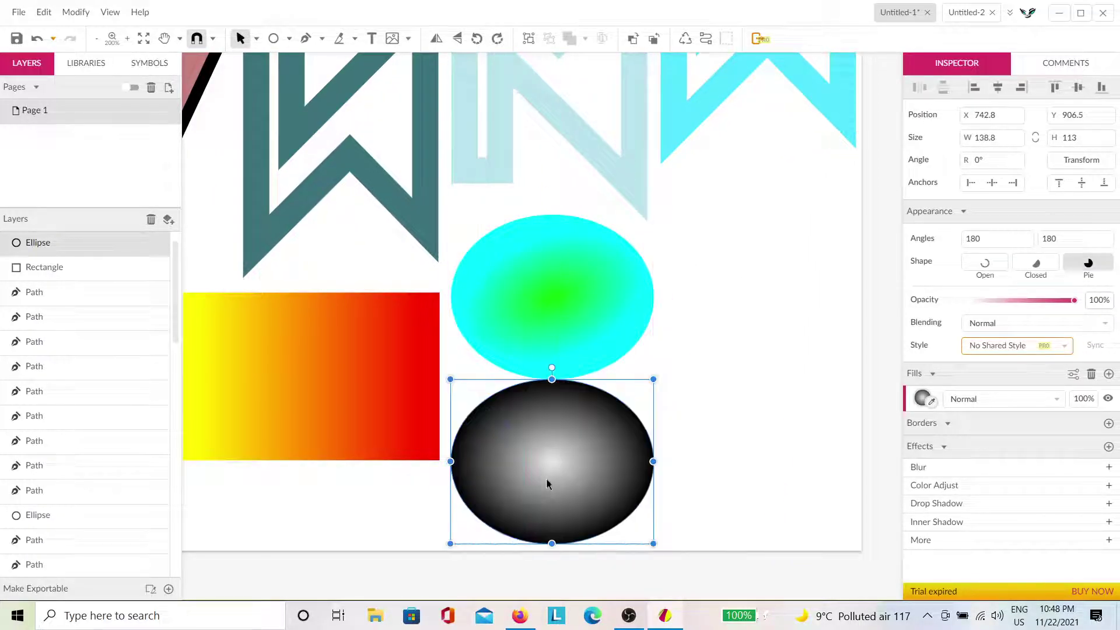
click(715, 411)
Turn on the document grid and set its width and height to 64.
scroll(787, 364, right, 3)
scroll(676, 399, up, 1)
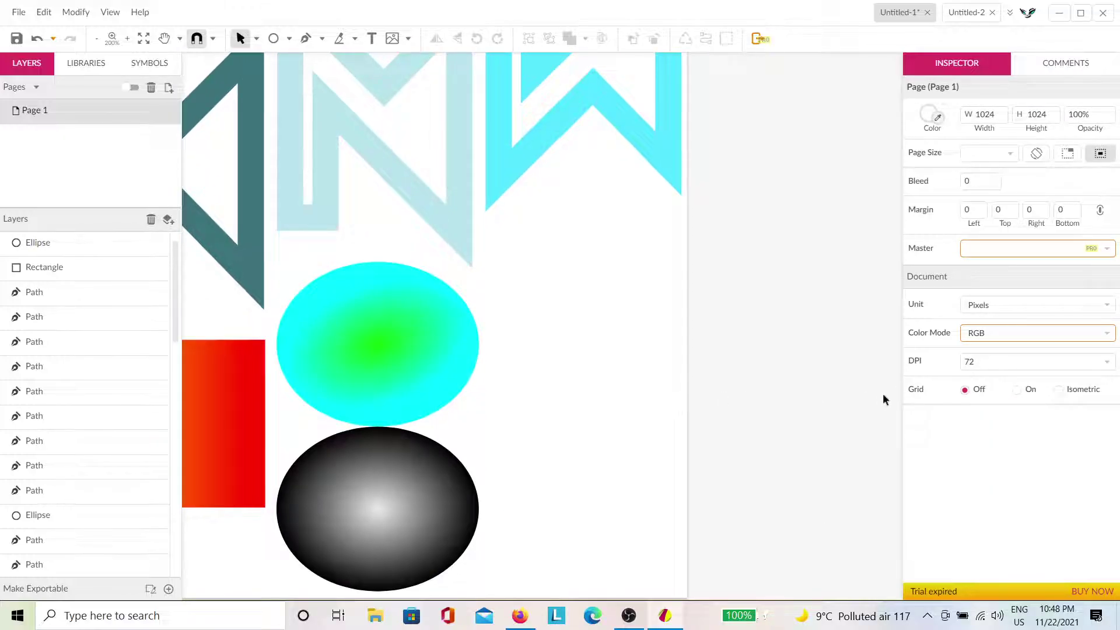
click(1017, 390)
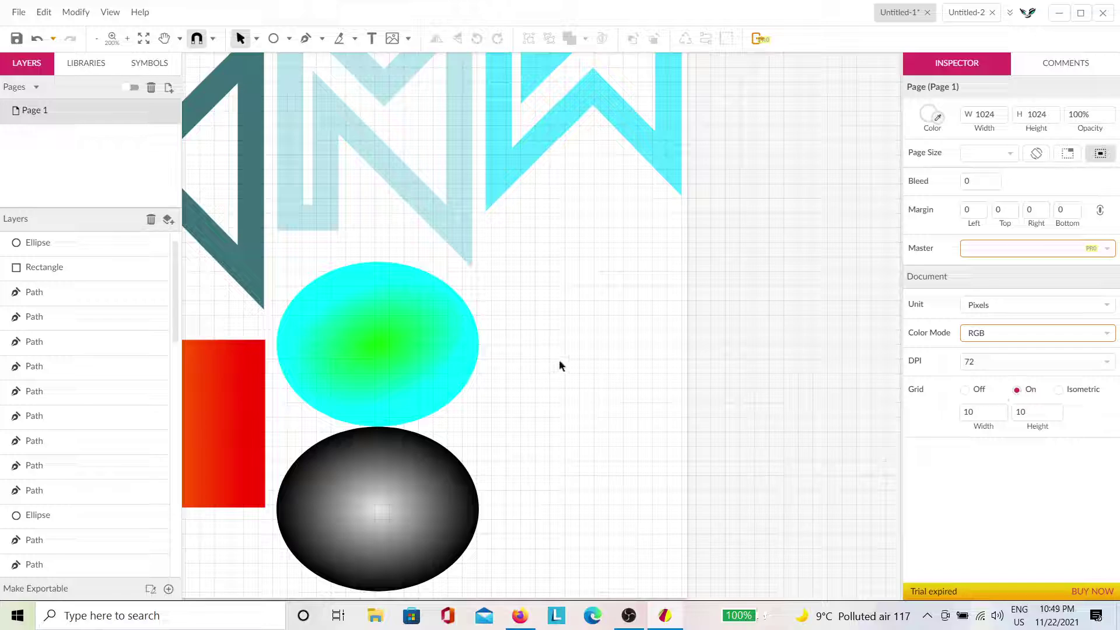
scroll(694, 391, down, 3)
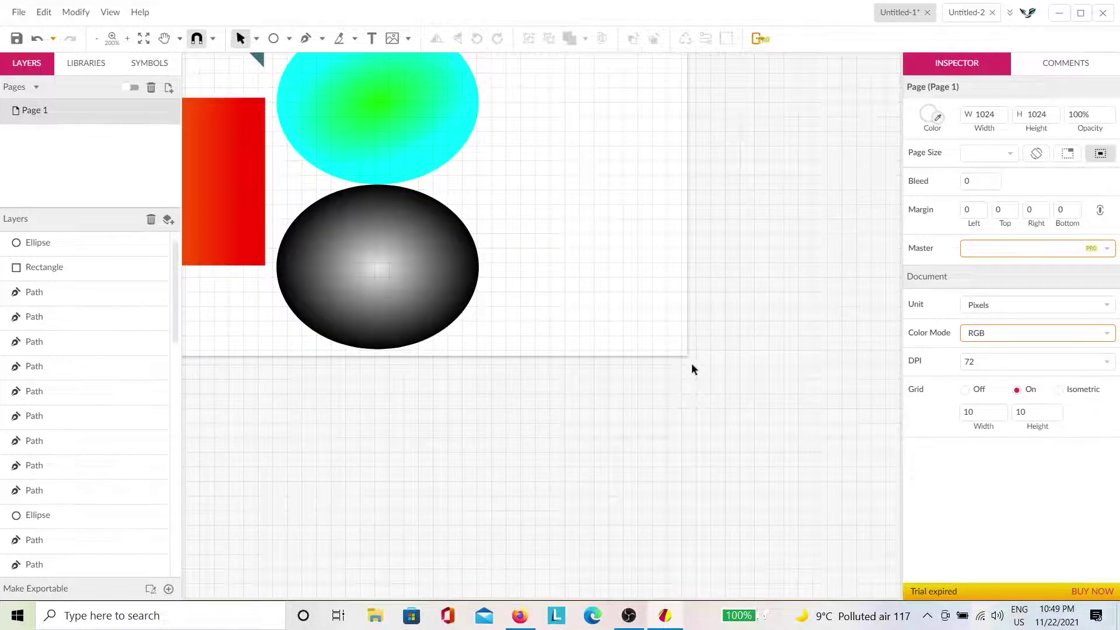
scroll(691, 363, up, 10)
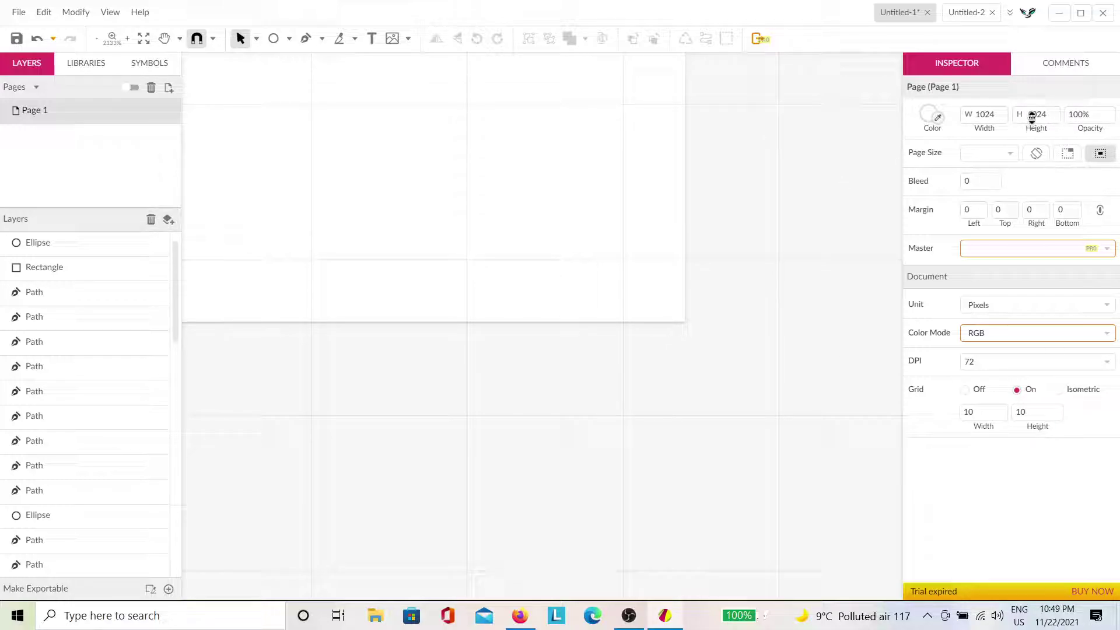
double_click(980, 414)
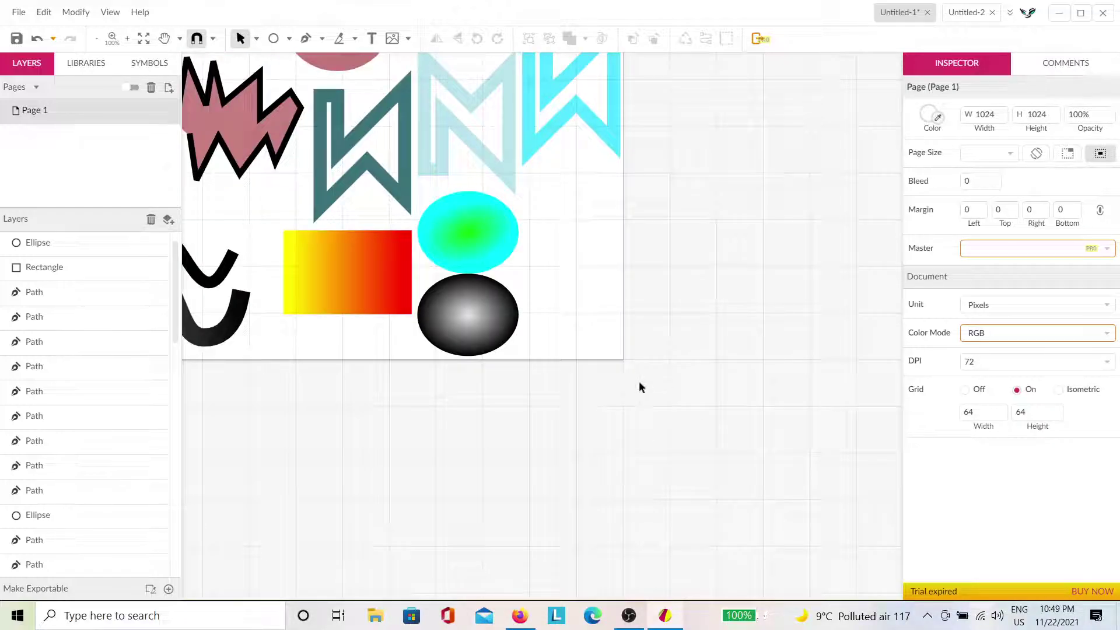
Draw a closed straight-sided diamond path with a notched lower corner using the Pen tool on grid intersections, 128 by 128 px, starting at X 960, Y 768.
scroll(639, 381, up, 1)
key(p)
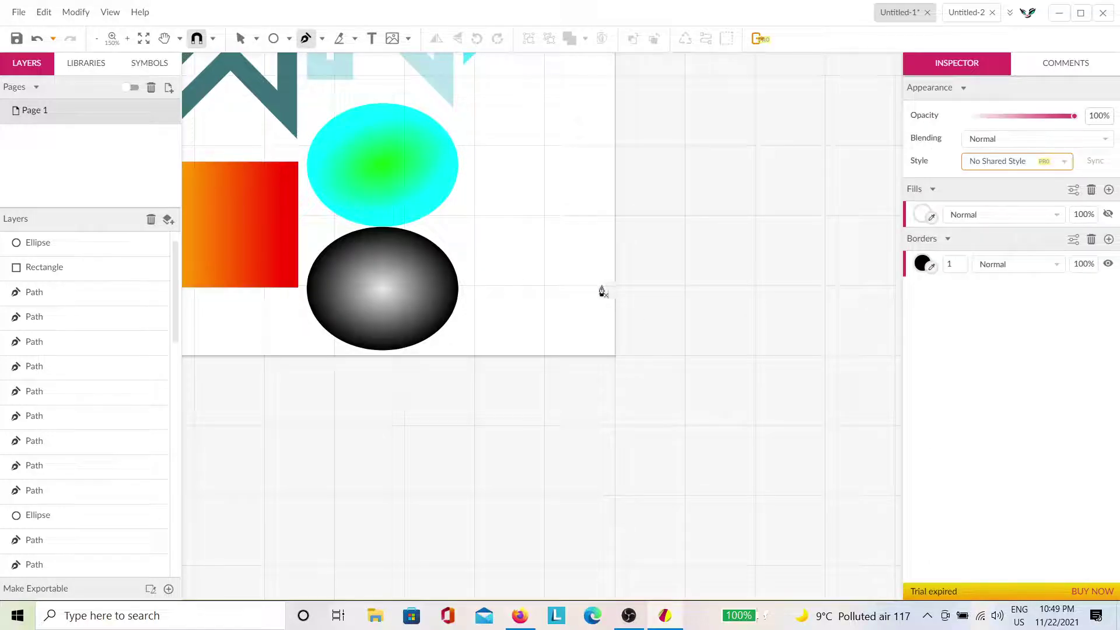
scroll(665, 430, up, 2)
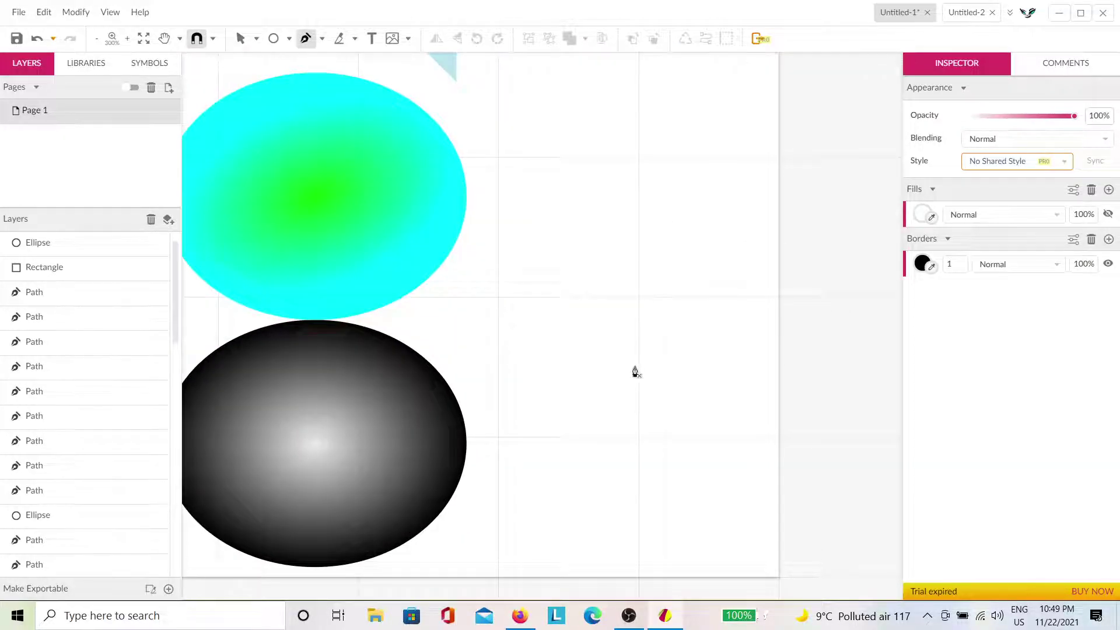
click(639, 115)
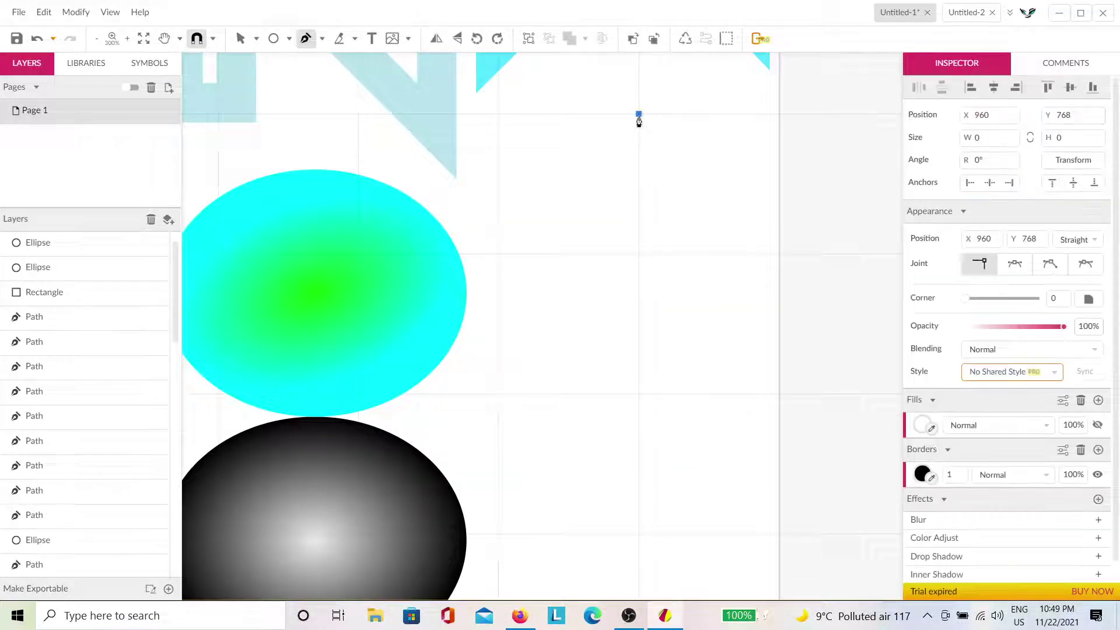
click(498, 254)
click(638, 393)
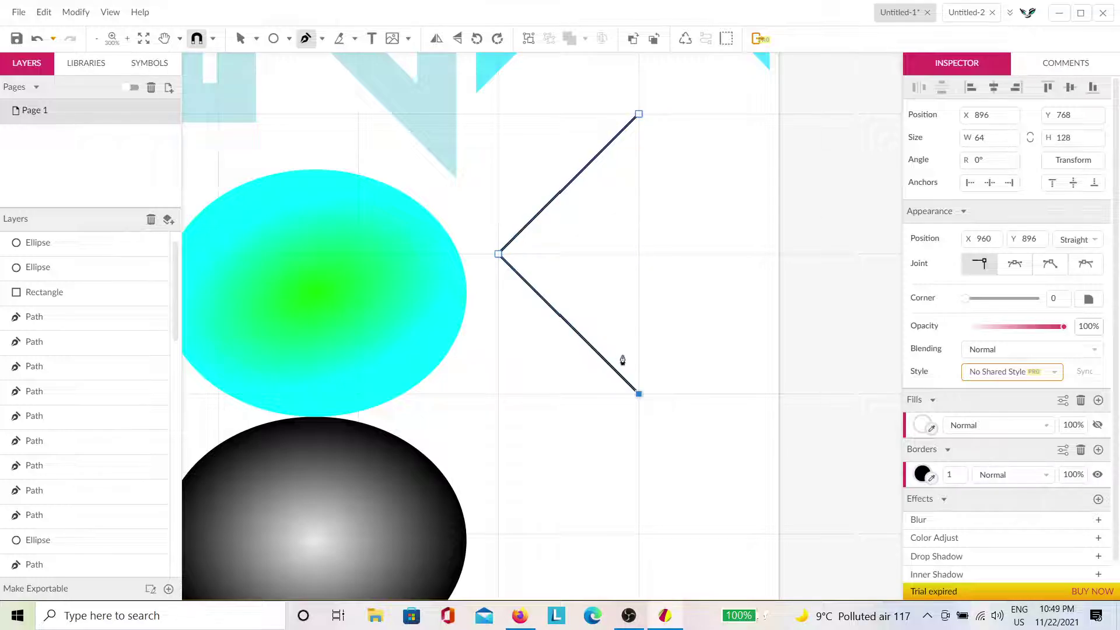
click(638, 253)
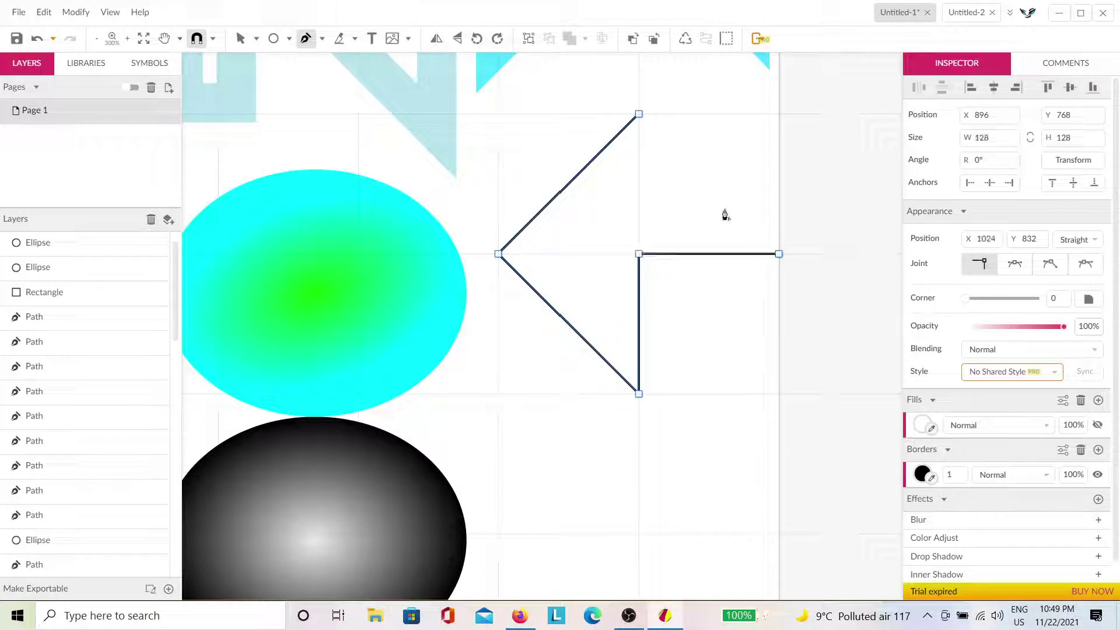
click(665, 146)
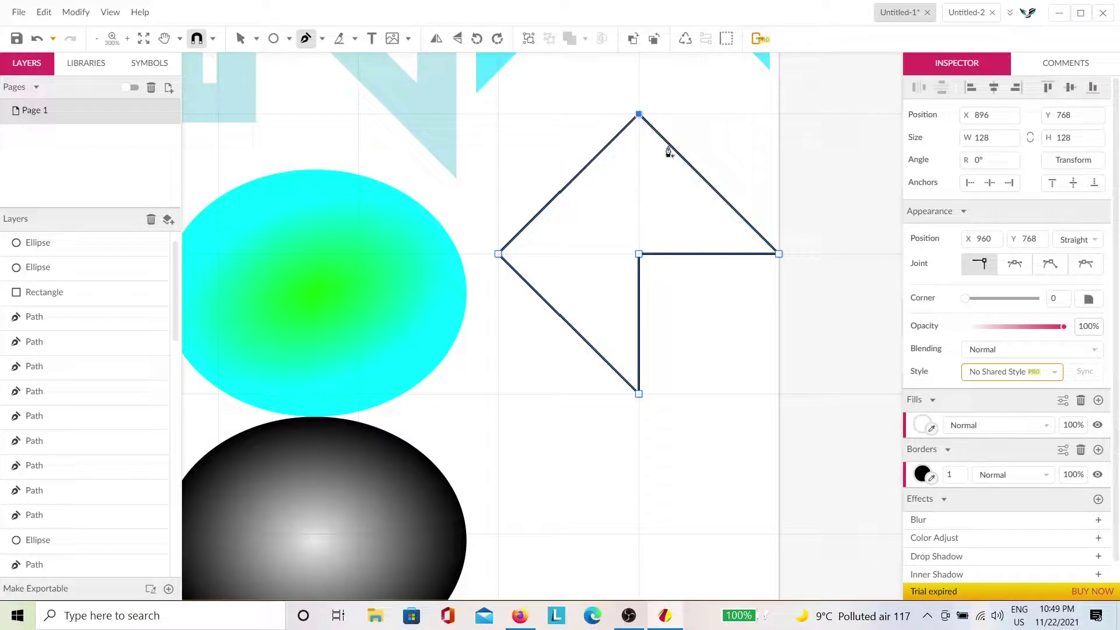
Set the notched diamond path's border width to 24.
click(952, 474)
text(24)
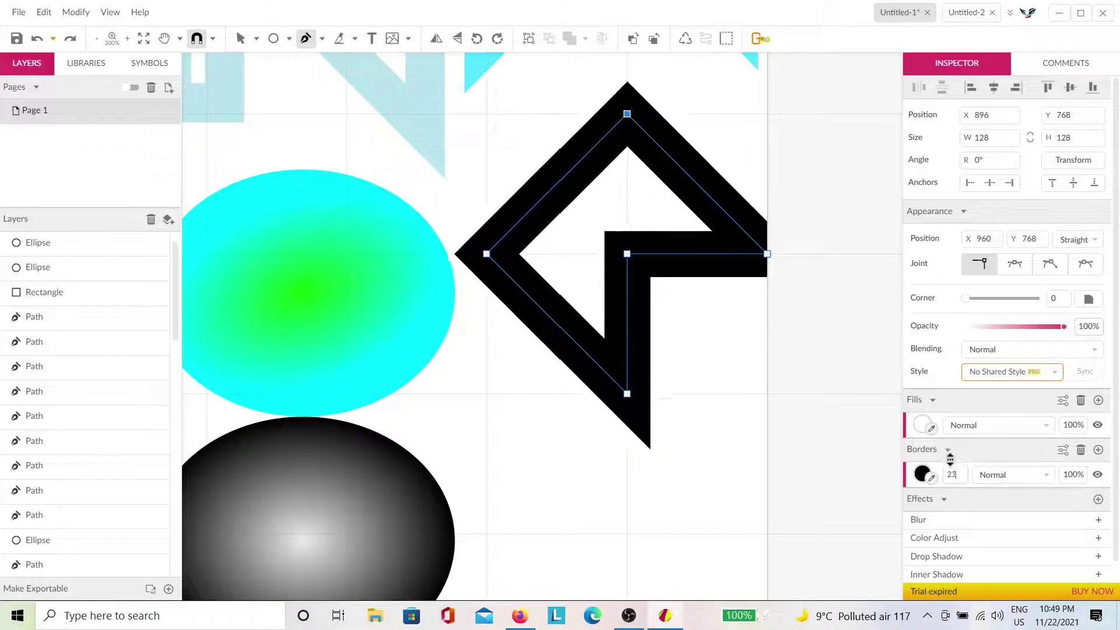
scroll(712, 473, down, 3)
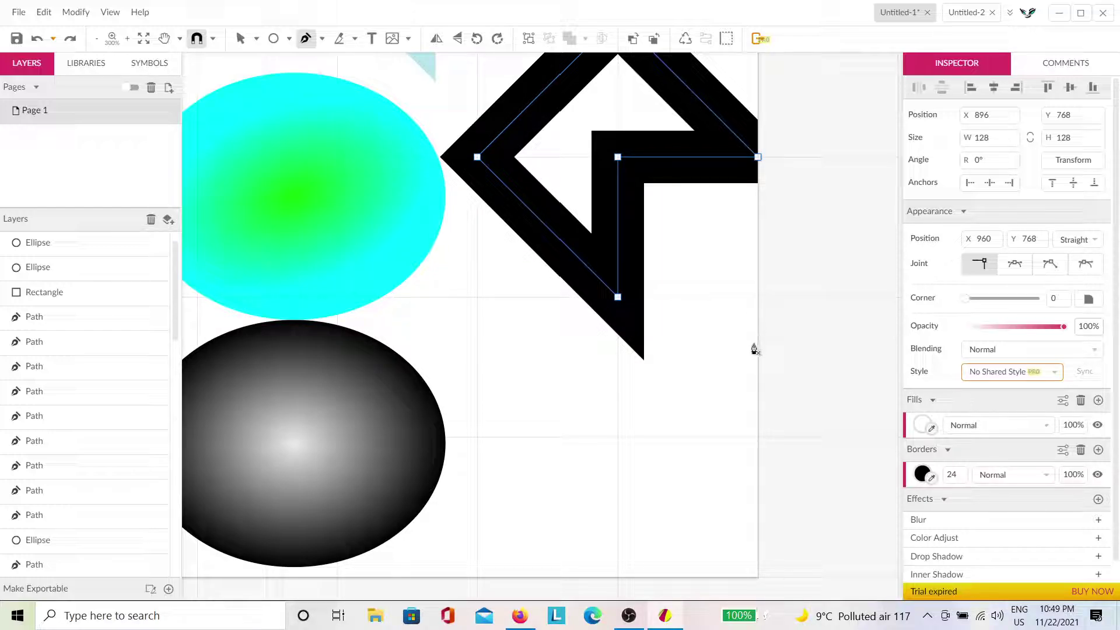
Deselect the path and switch the document grid to Isometric with a size of 64.
key(Escape)
click(722, 365)
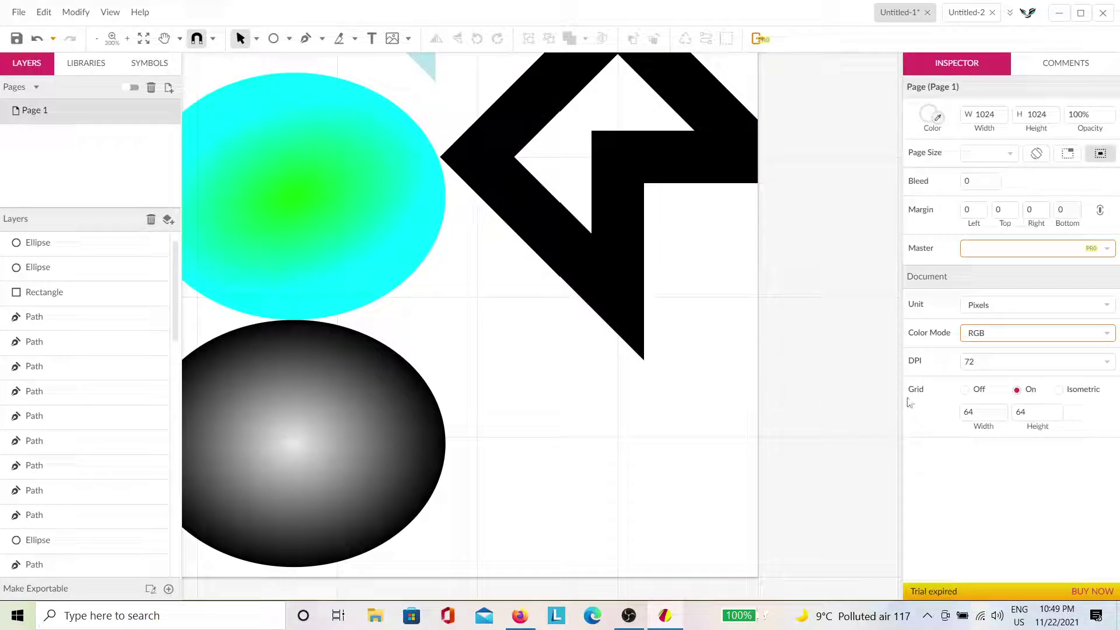
click(1058, 391)
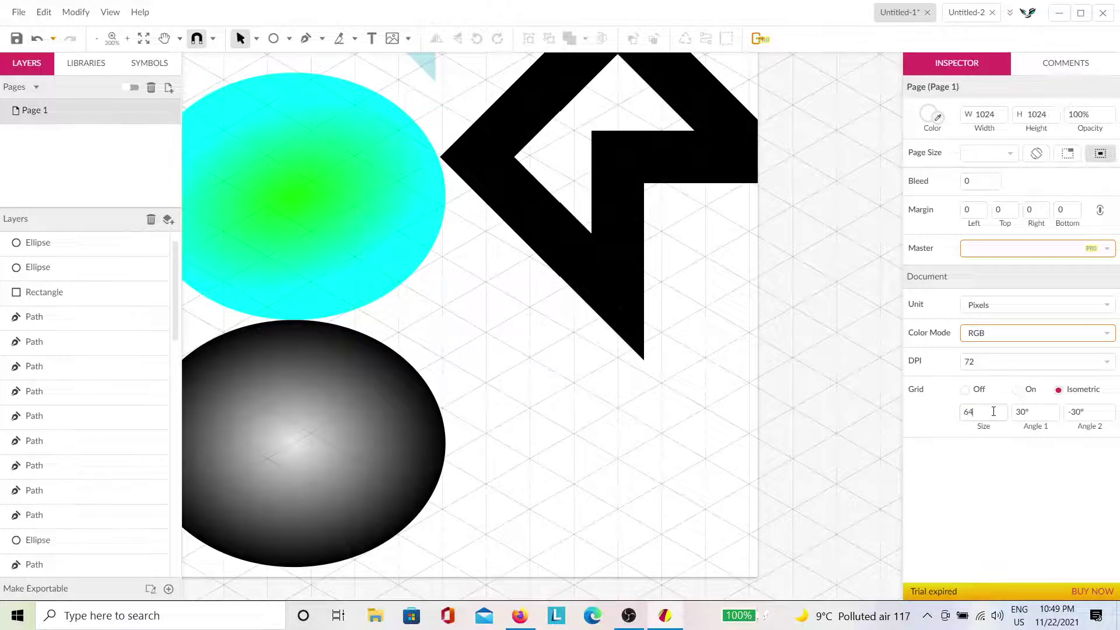
scroll(588, 420, down, 1)
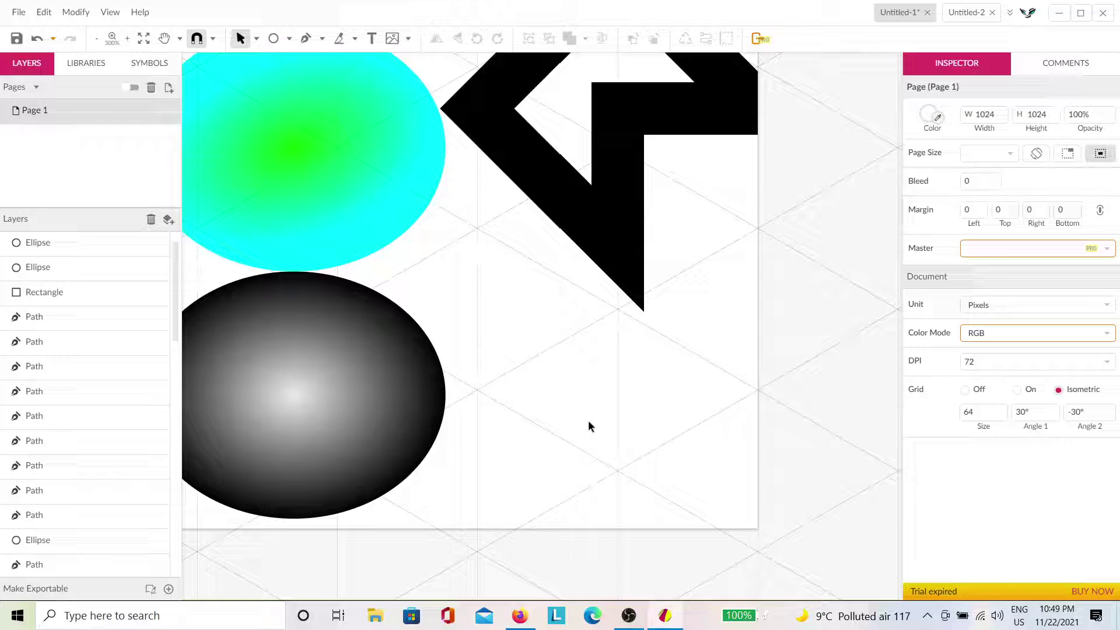
Draw a closed notched hexagon with the Pen tool along the isometric grid, 128 by 147.8 px, starting at X 960, Y 923.8.
click(306, 39)
click(617, 314)
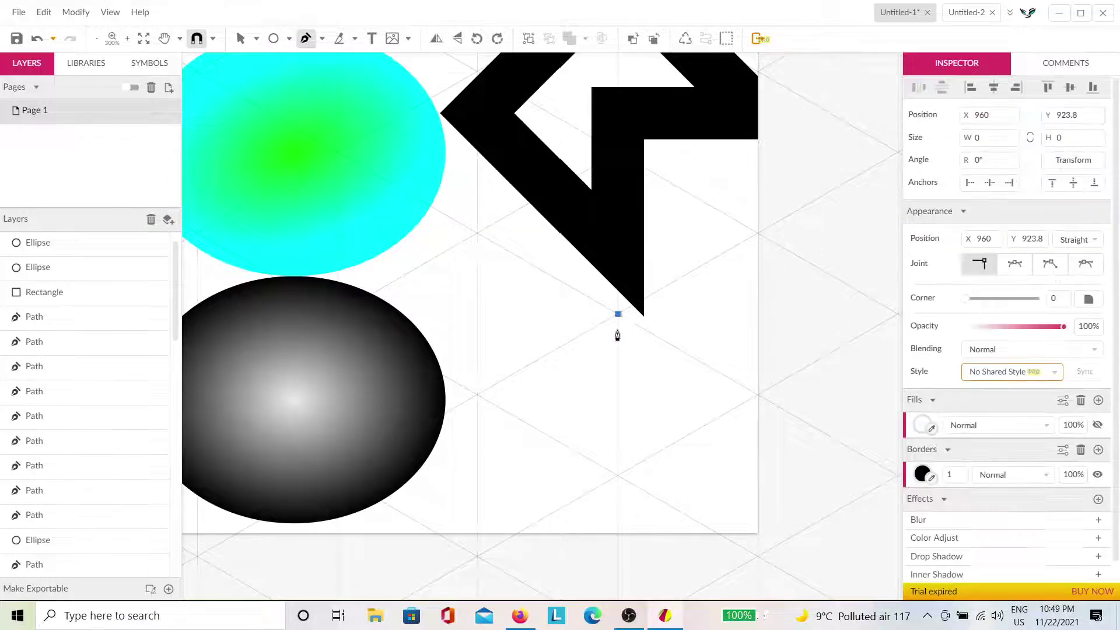
click(618, 475)
click(477, 394)
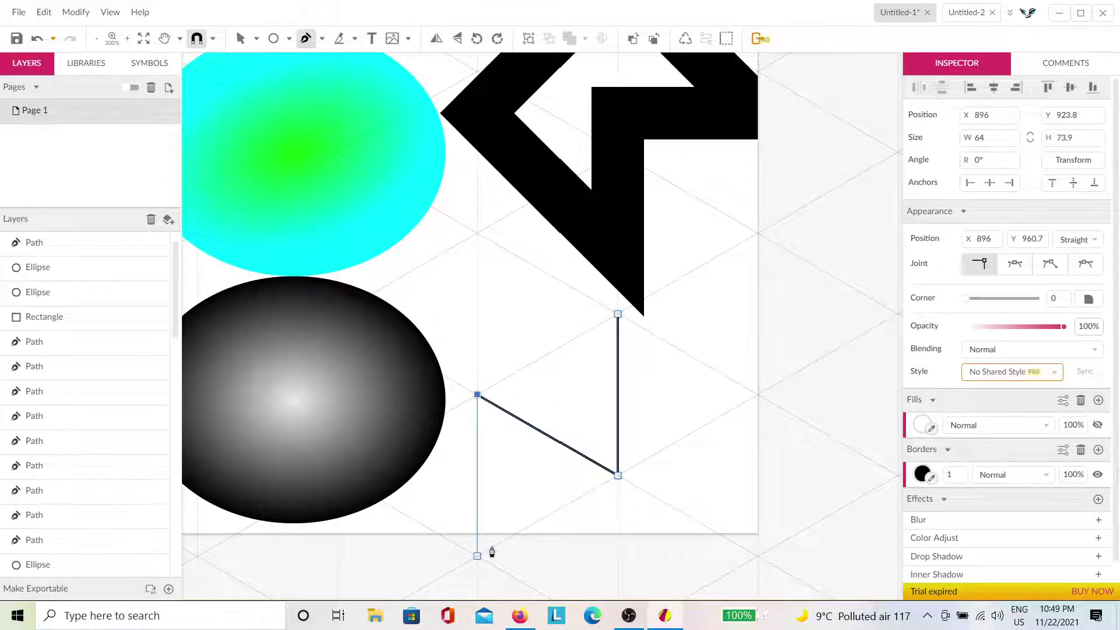
click(477, 555)
scroll(544, 575, down, 4)
click(622, 464)
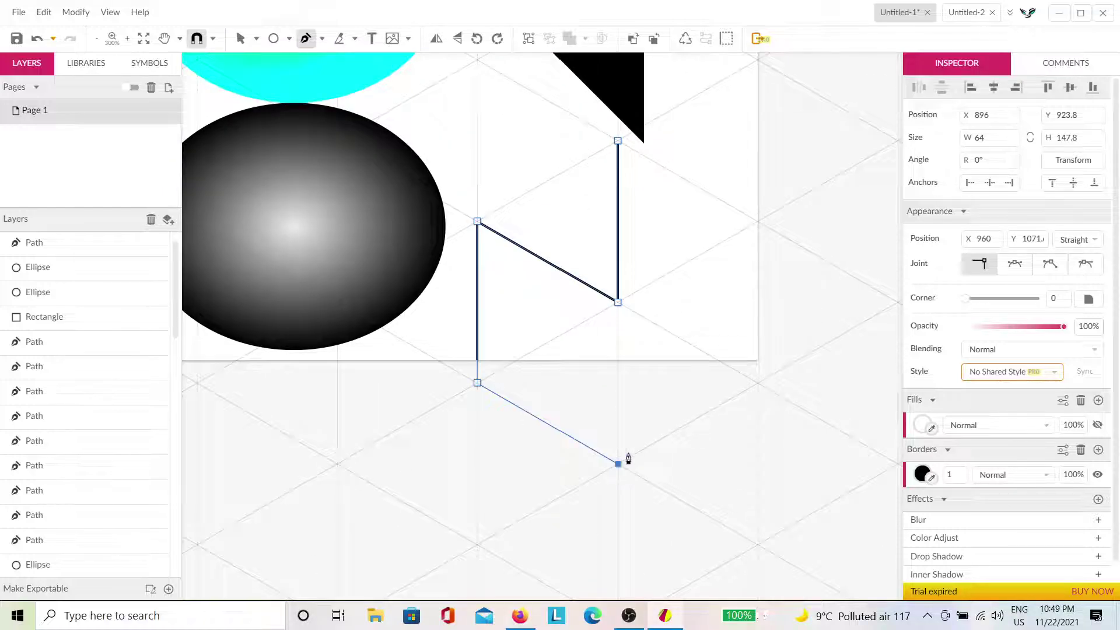
click(757, 383)
click(715, 232)
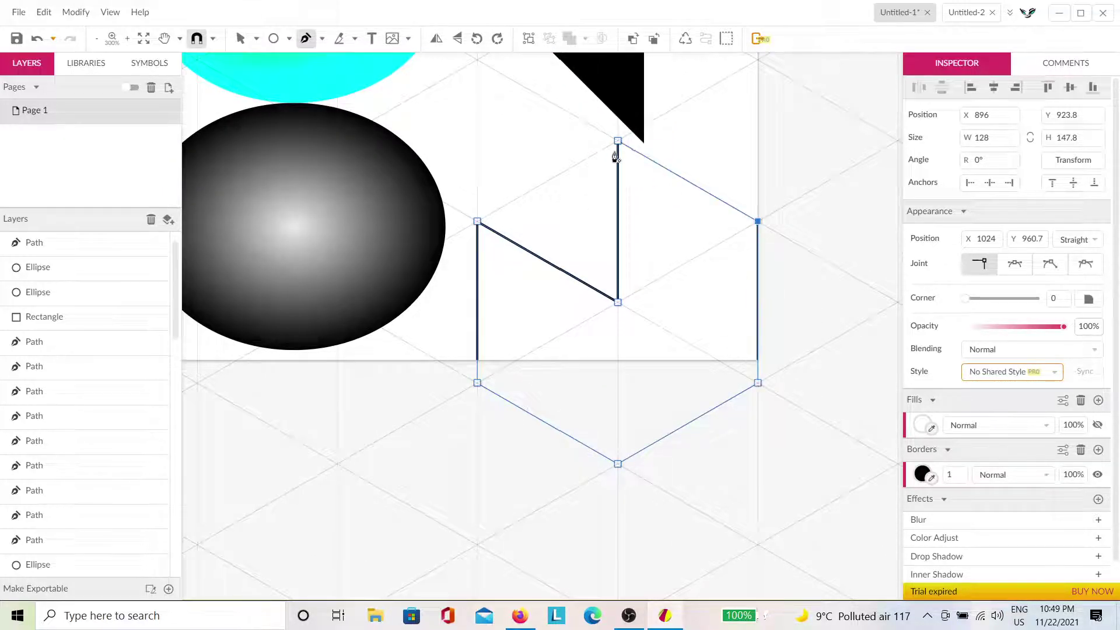
click(617, 143)
Set the notched hexagon path's border width to 18 and deselect it.
key(v)
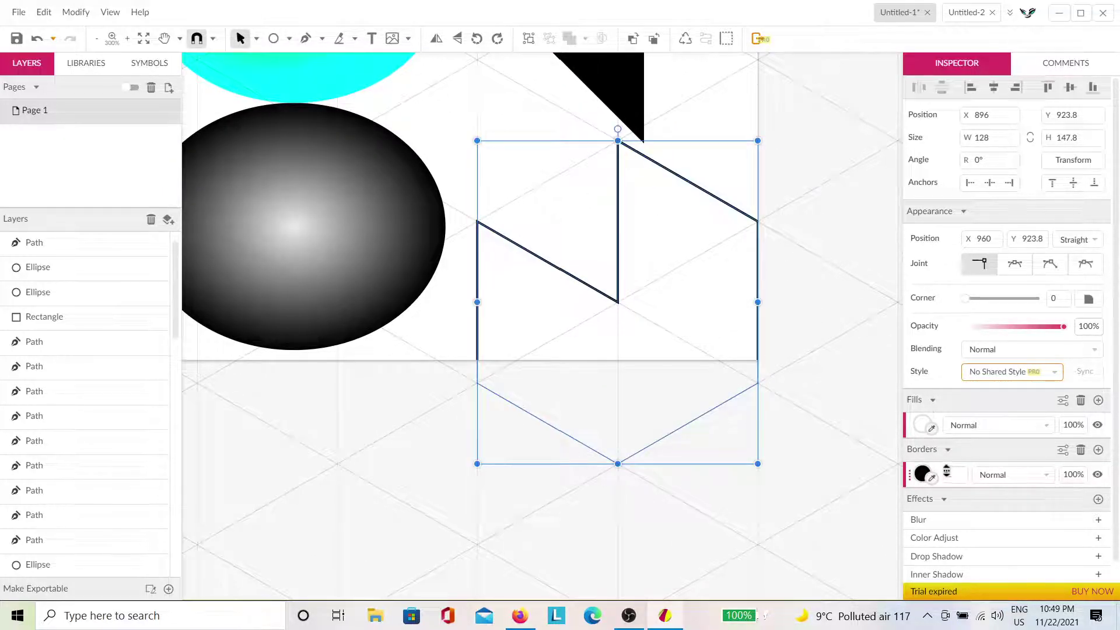
drag(946, 472, 950, 465)
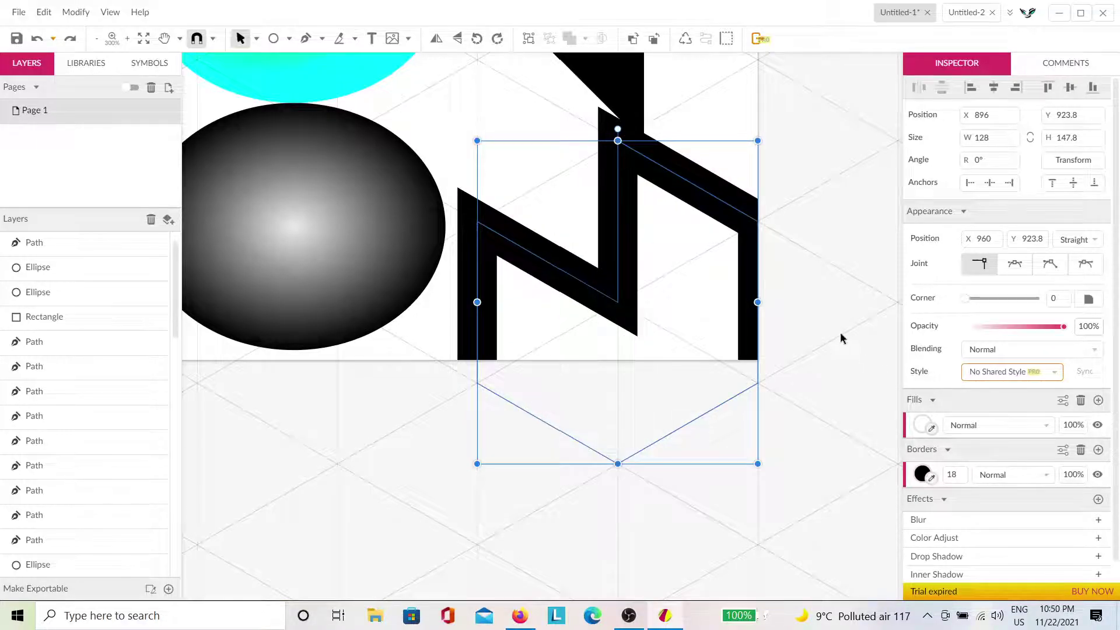
click(840, 337)
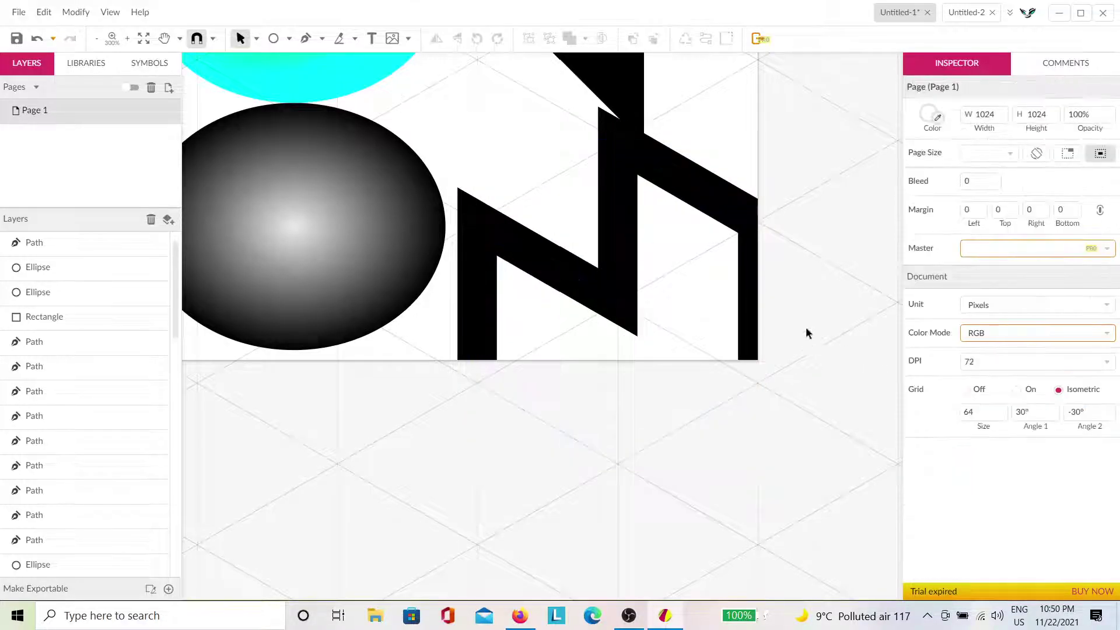
click(738, 250)
click(790, 195)
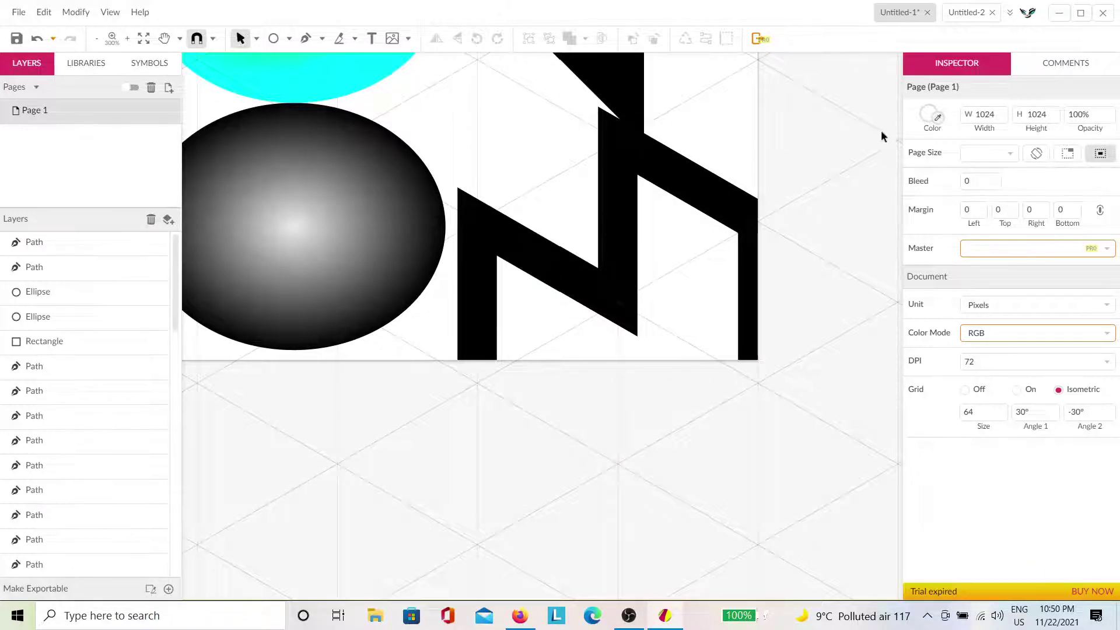
Disable Clip content to reveal the hexagon beyond the page edge, and enable it again.
click(1099, 154)
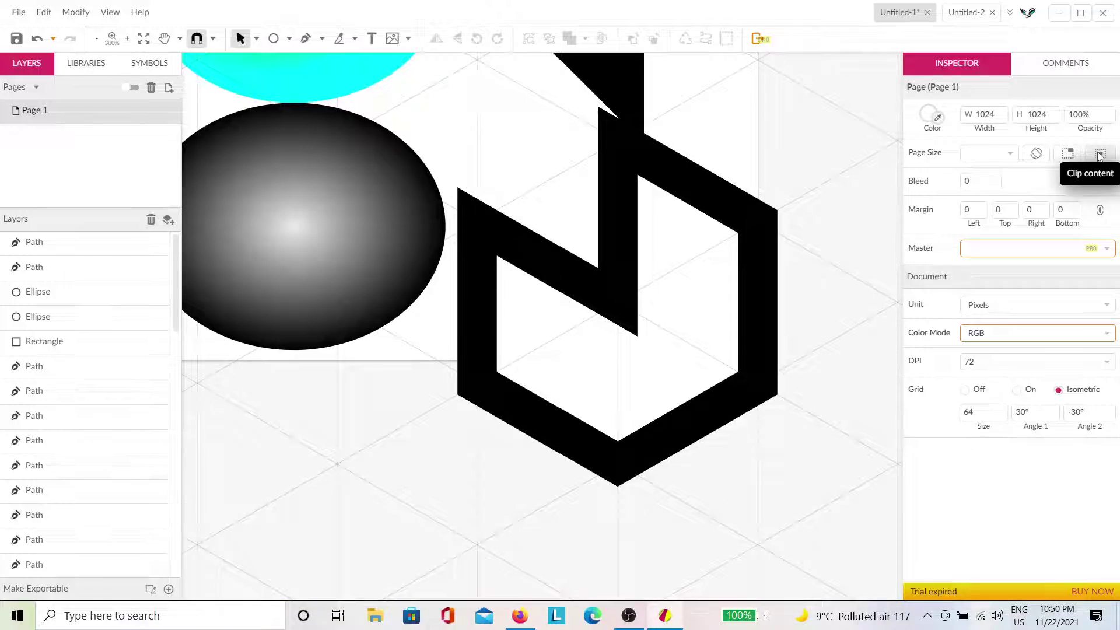
click(1100, 154)
click(678, 275)
scroll(652, 367, up, 4)
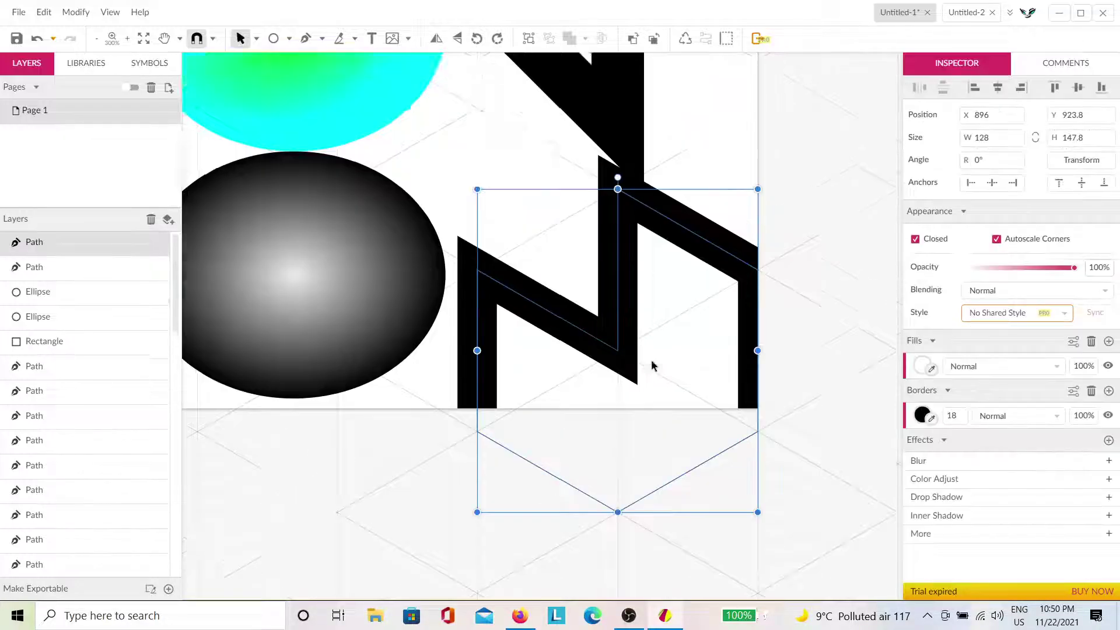
scroll(650, 292, down, 2)
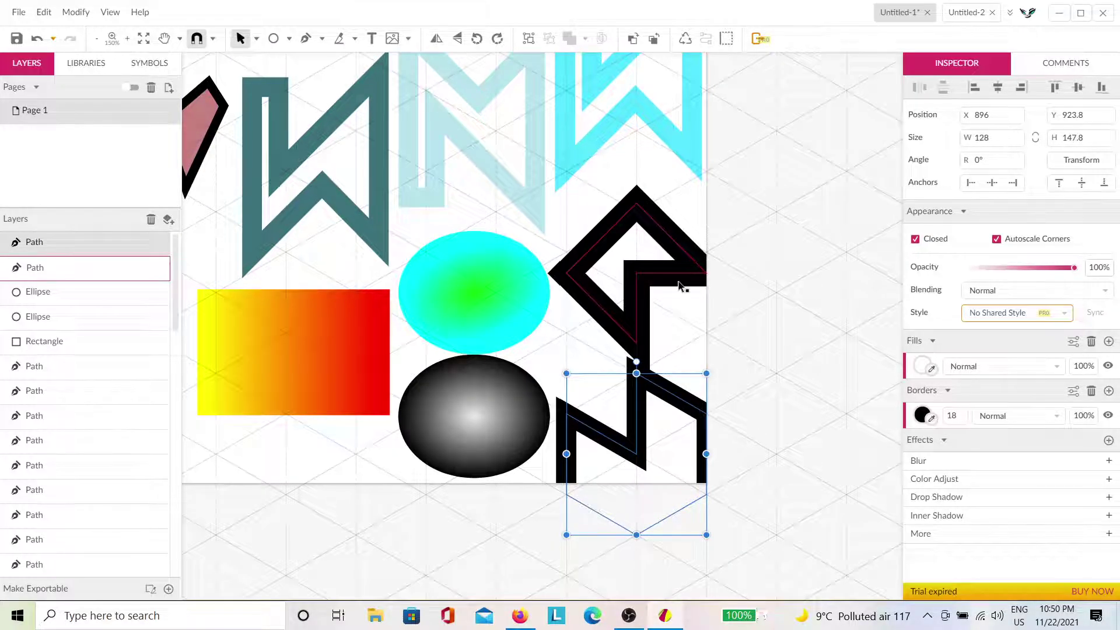
Turn off the document grid and move the notched black diamond path to about X 888.9, Y 712.
scroll(678, 286, up, 3)
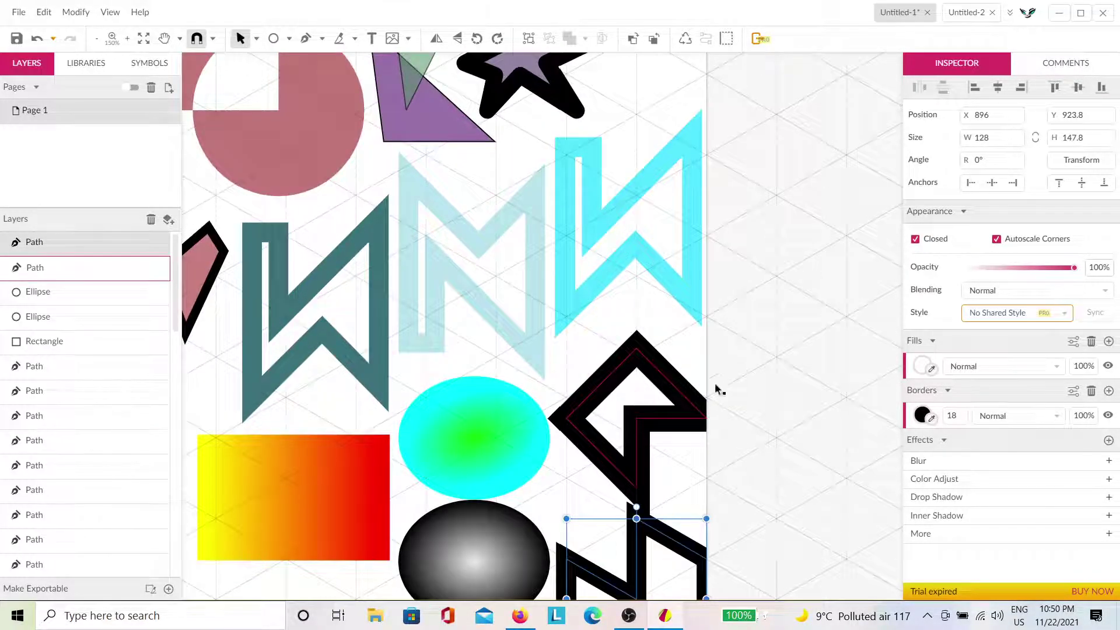
click(718, 390)
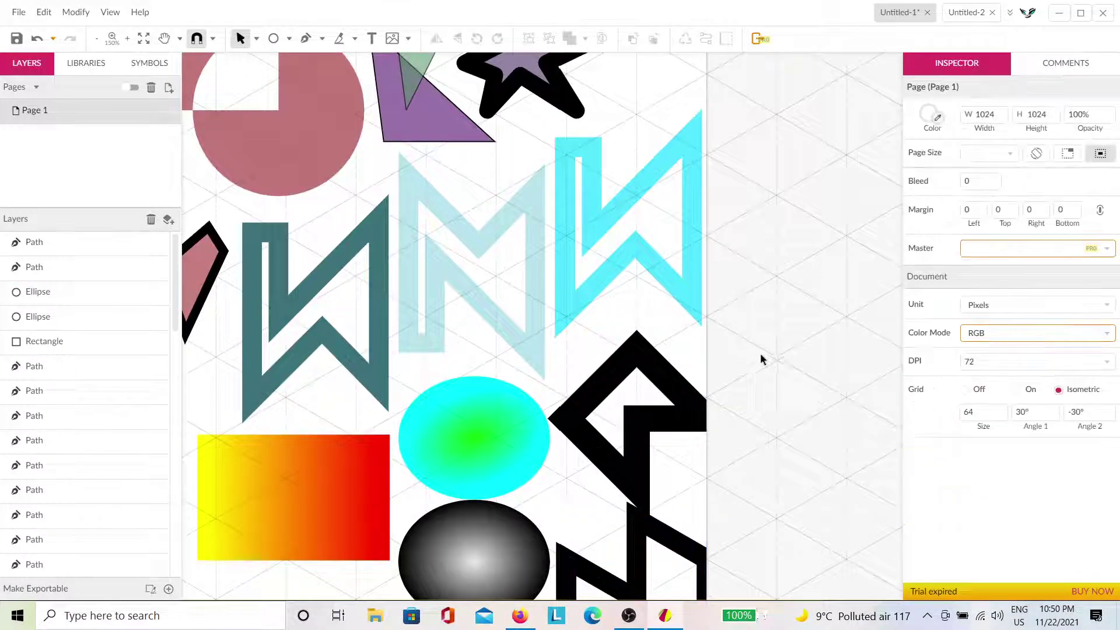
click(971, 391)
scroll(606, 435, up, 2)
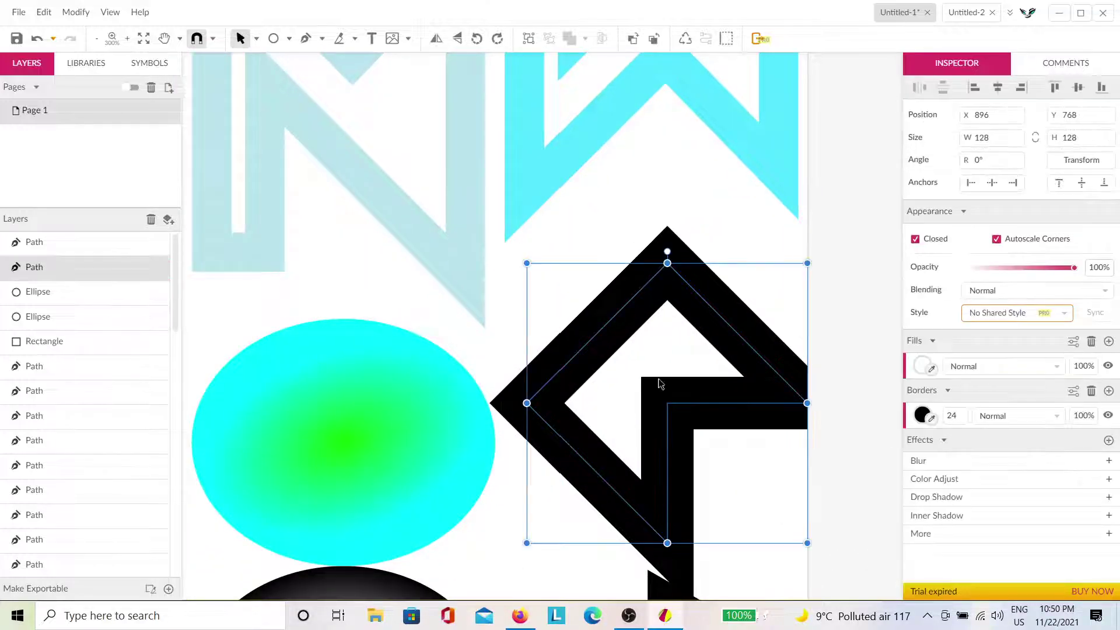
drag(658, 382, 644, 263)
Scale the notched hexagon path down to about 83.2 by 96 px and place it at about X 923.1, Y 884.3.
scroll(658, 387, down, 3)
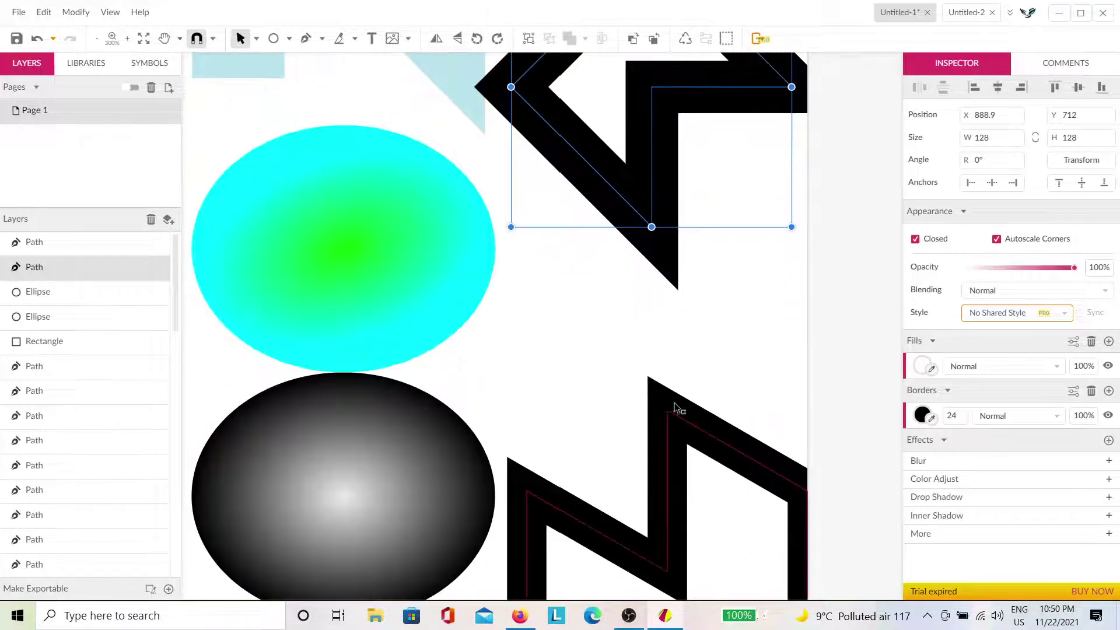
mouse_move(659, 467)
mouse_down()
mouse_move(736, 318)
mouse_move(600, 382)
mouse_move(671, 375)
mouse_up()
drag(796, 276, 660, 387)
drag(641, 472, 712, 406)
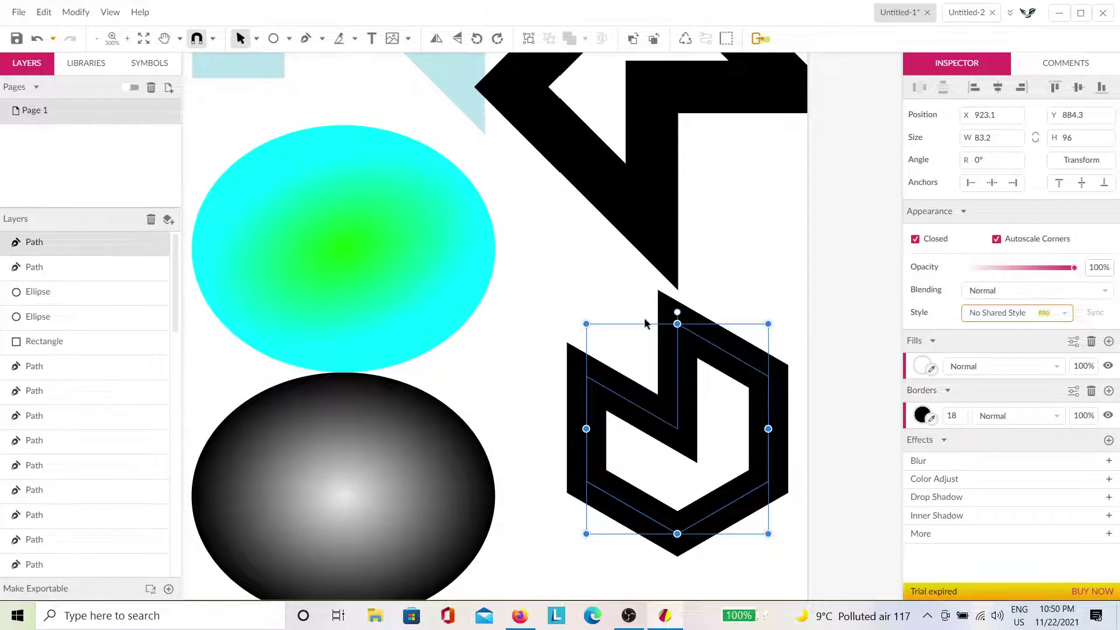
Move the notched black diamond path to about X 878.2, Y 749.6, just above the notched hexagon.
key(ctrl+0)
click(645, 254)
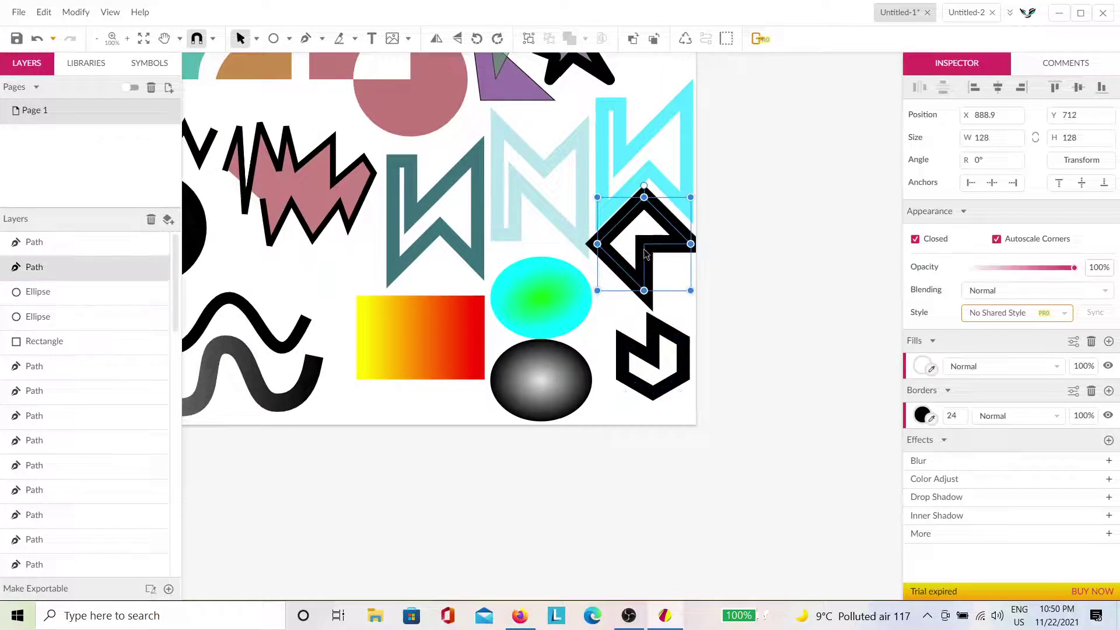
click(777, 296)
drag(653, 258, 625, 275)
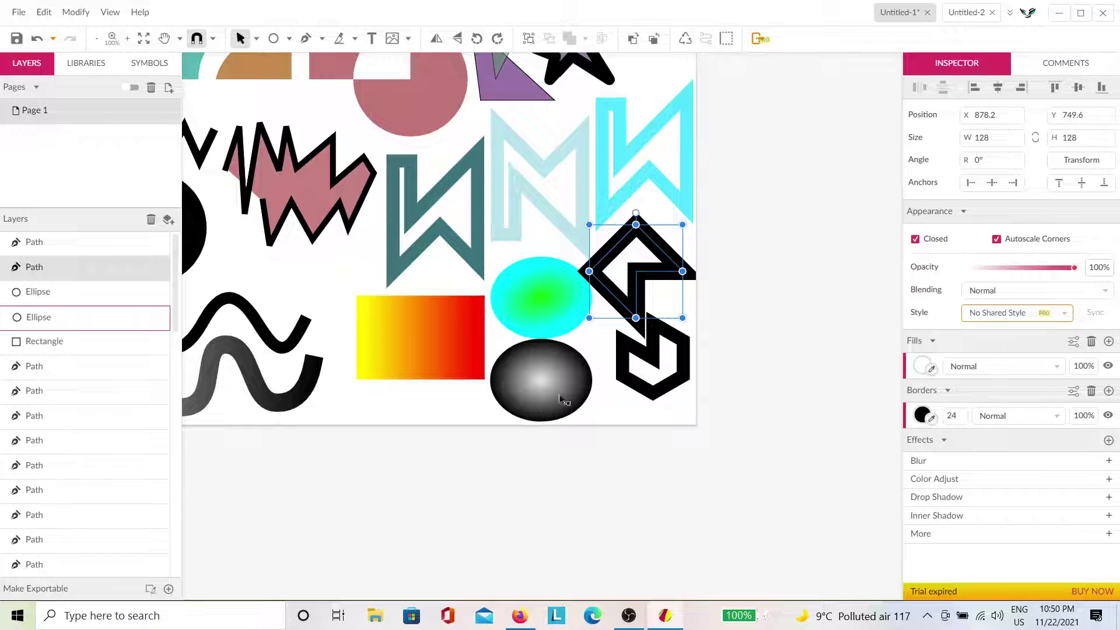
Deselect the diamond path and review all the shapes on the whole page.
scroll(505, 393, down, 3)
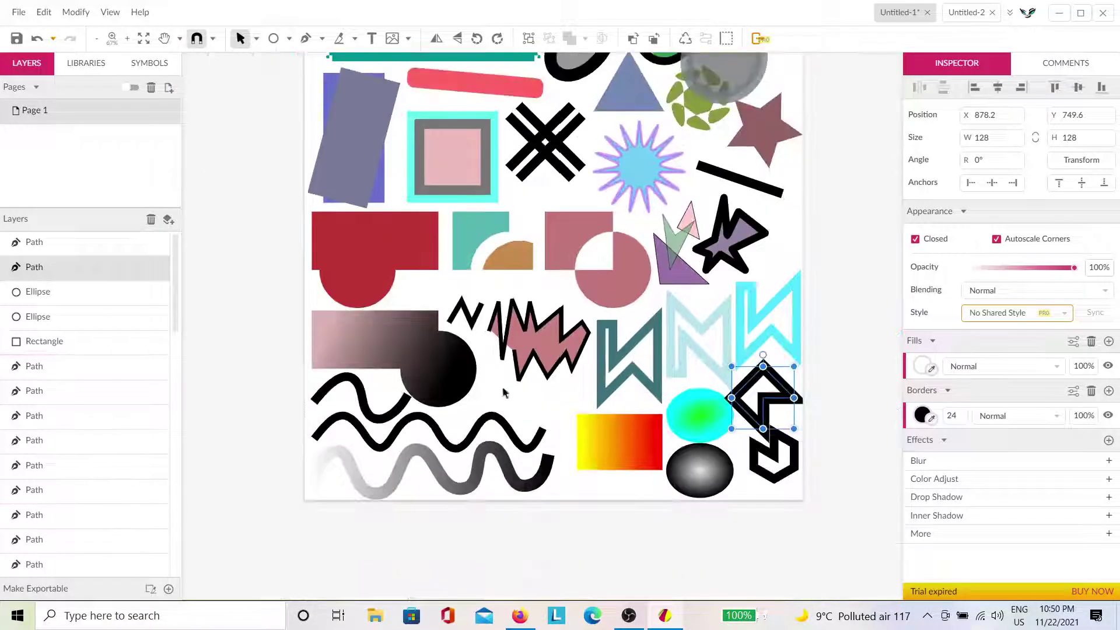
scroll(505, 393, up, 1)
scroll(525, 350, down, 2)
scroll(537, 320, up, 3)
scroll(540, 325, down, 2)
scroll(539, 324, up, 2)
click(806, 241)
scroll(794, 253, down, 2)
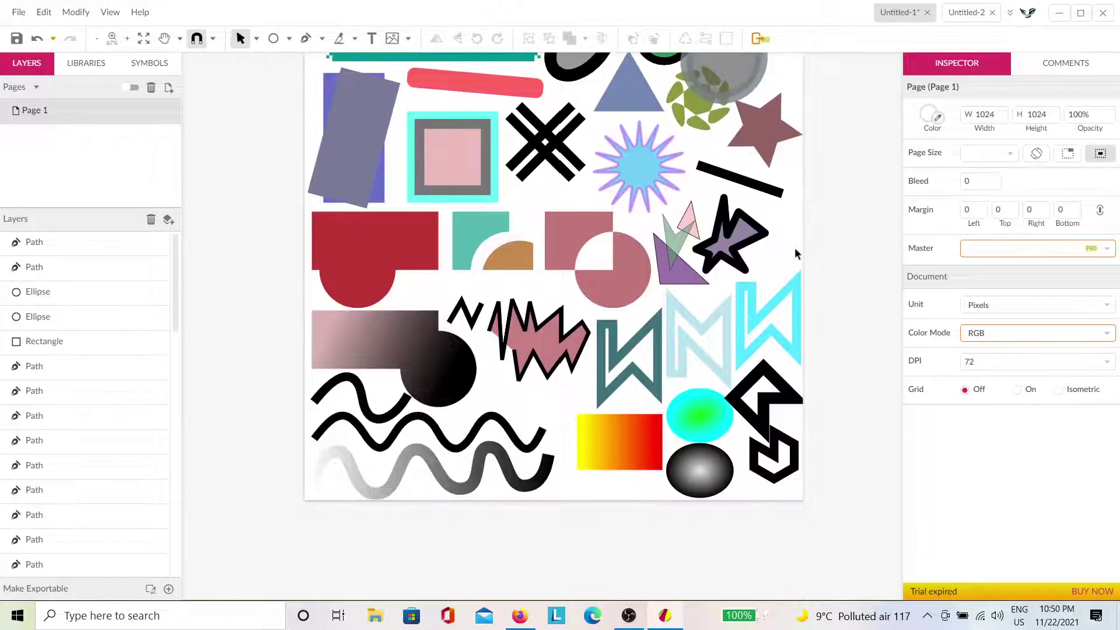
scroll(795, 249, up, 1)
scroll(638, 284, up, 1)
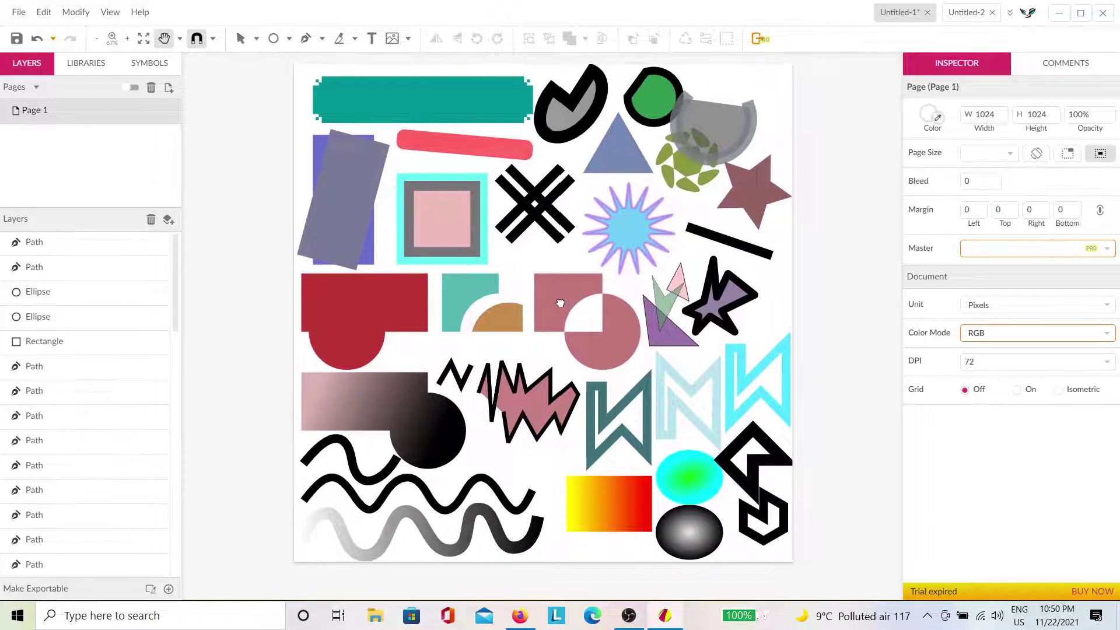
Save the design to a local file on the Desktop under the name phase1.gvdesign.
click(18, 13)
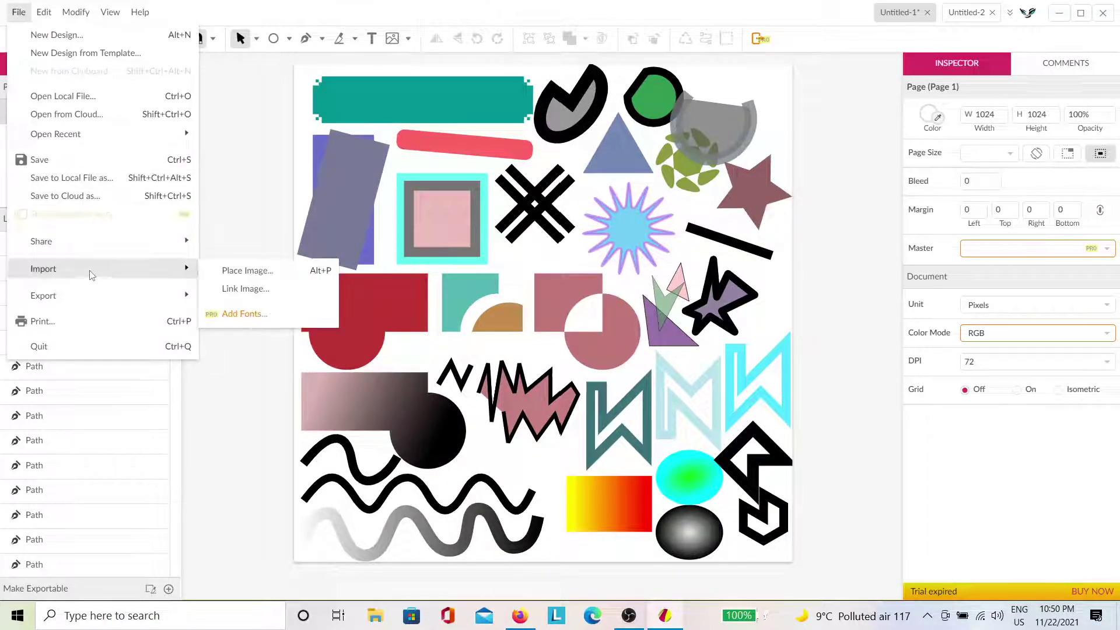
mouse_move(113, 290)
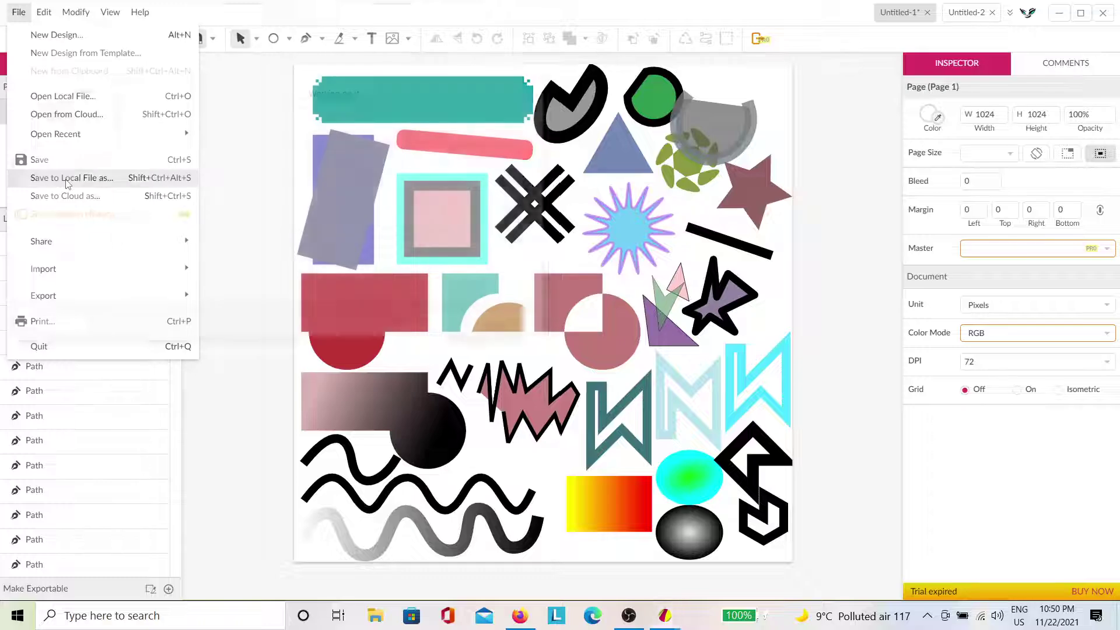
click(68, 184)
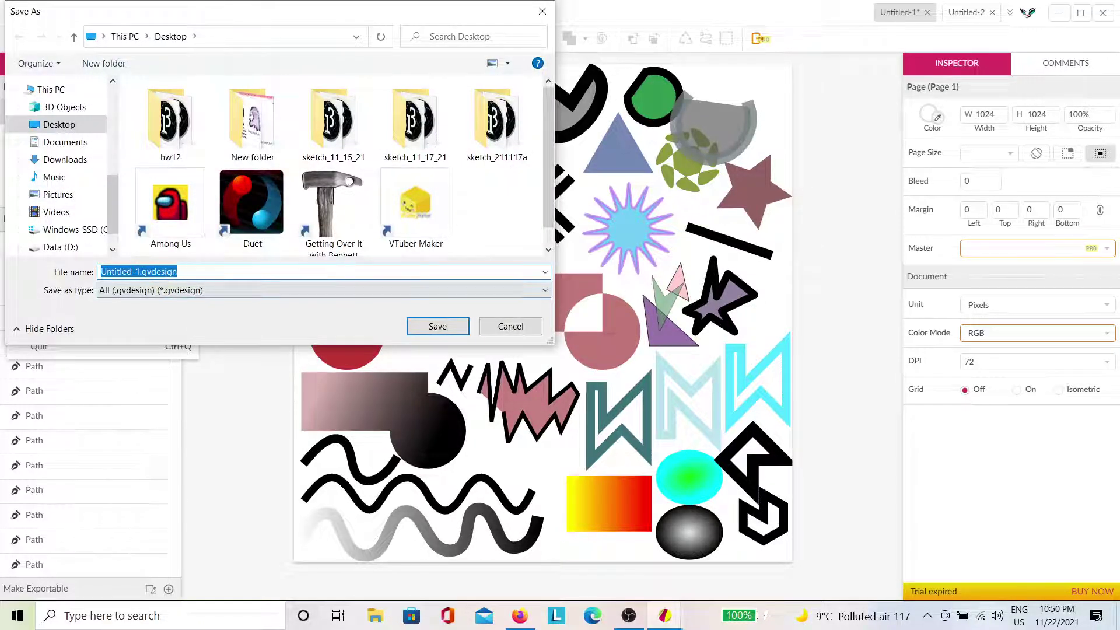
click(137, 272)
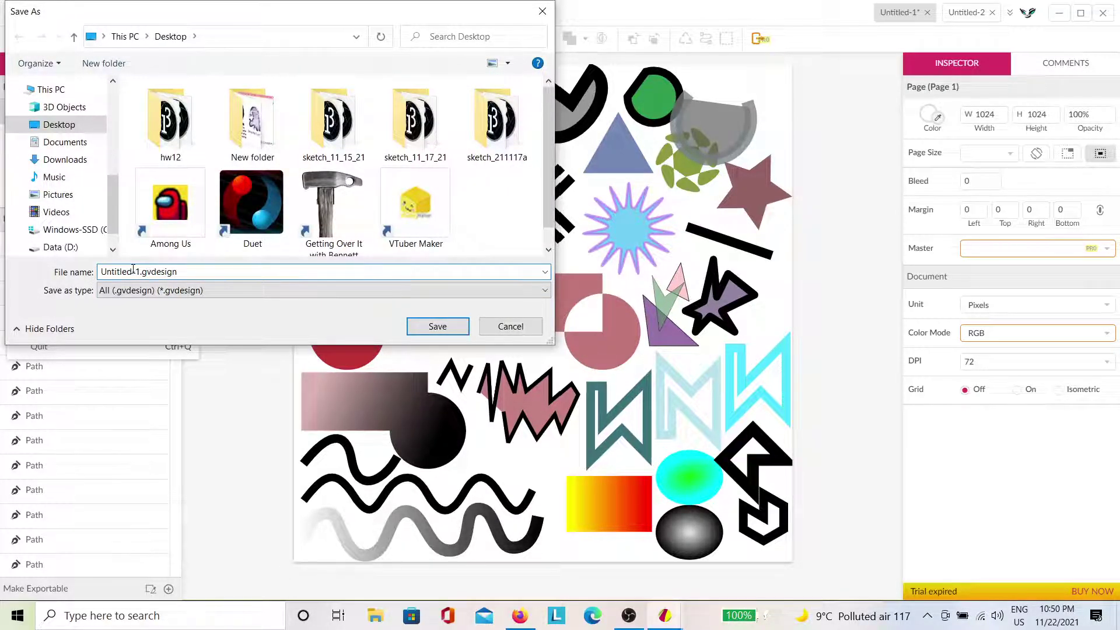
drag(136, 271, 51, 281)
text(phase)
key(Return)
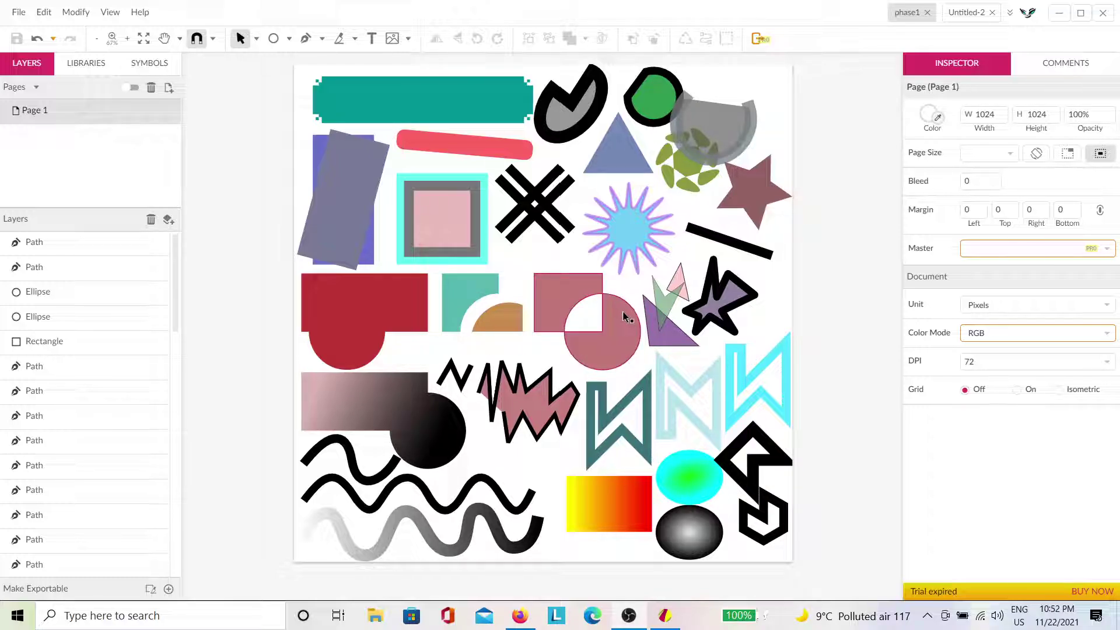
Reposition the ellipse inside the pink rectangle-and-circle compound shape, ending at X 546, Y 419, and deselect it.
scroll(626, 380, up, 3)
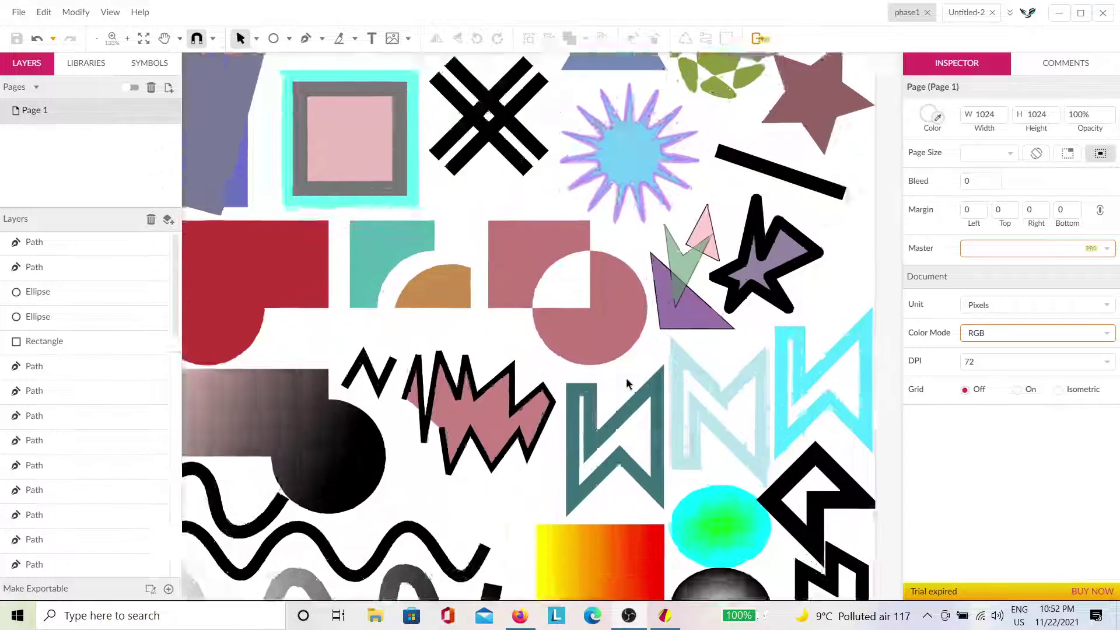
scroll(626, 380, up, 2)
scroll(452, 350, up, 3)
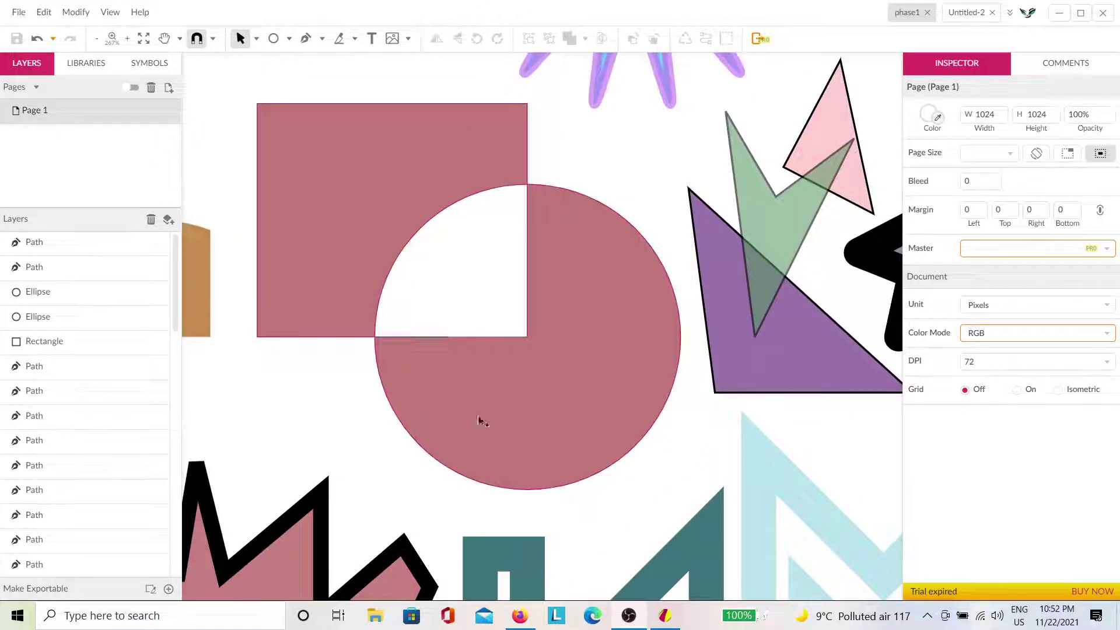
click(572, 290)
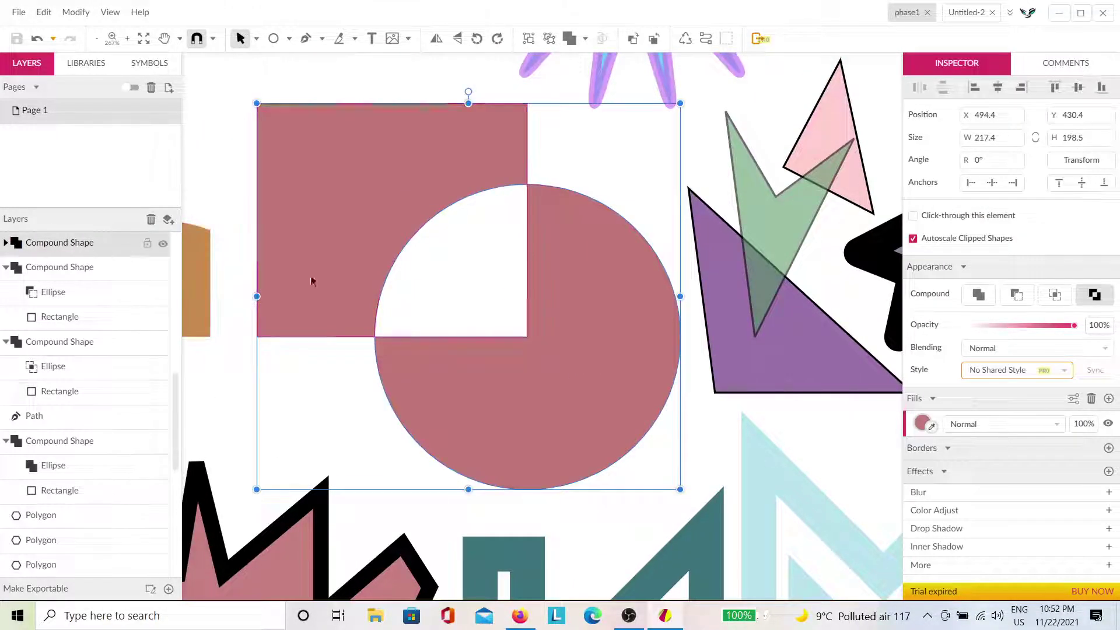
double_click(572, 311)
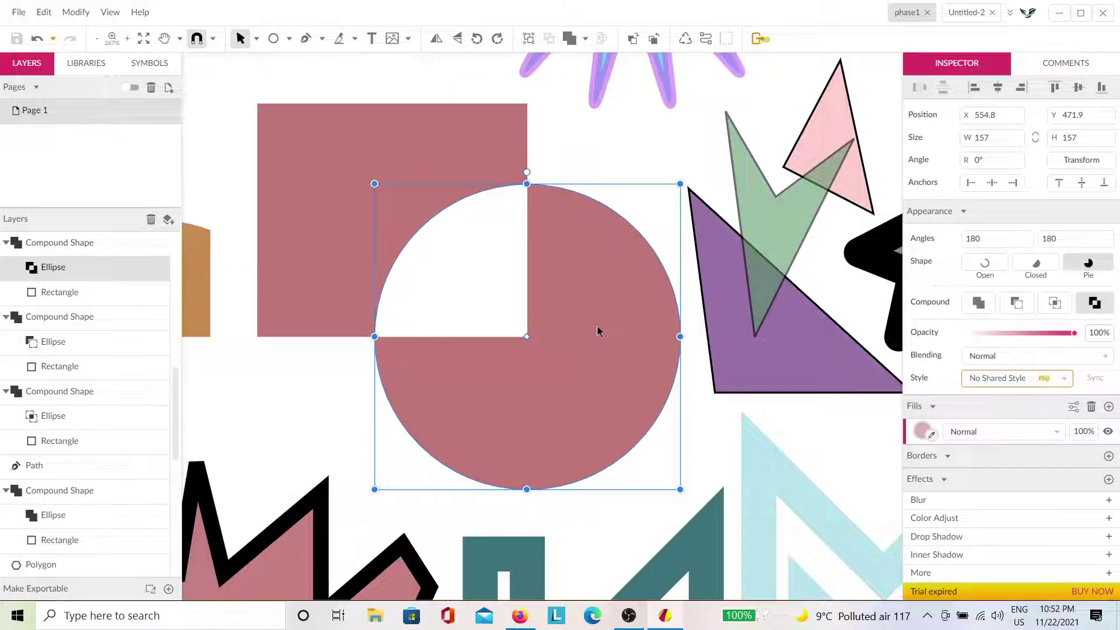
drag(620, 340, 466, 334)
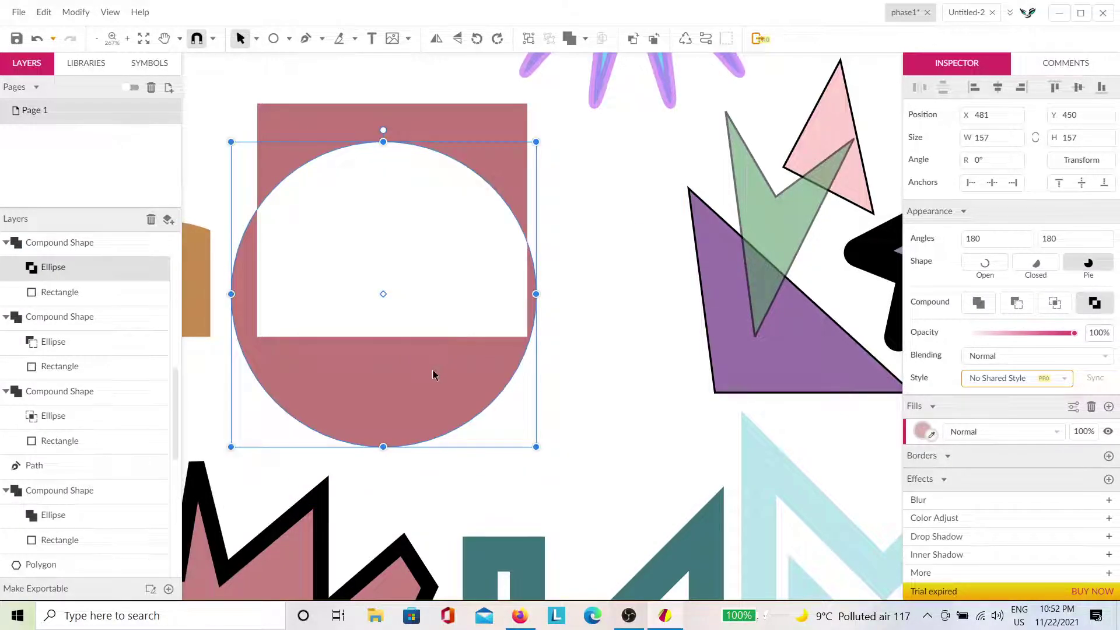
drag(432, 376, 587, 312)
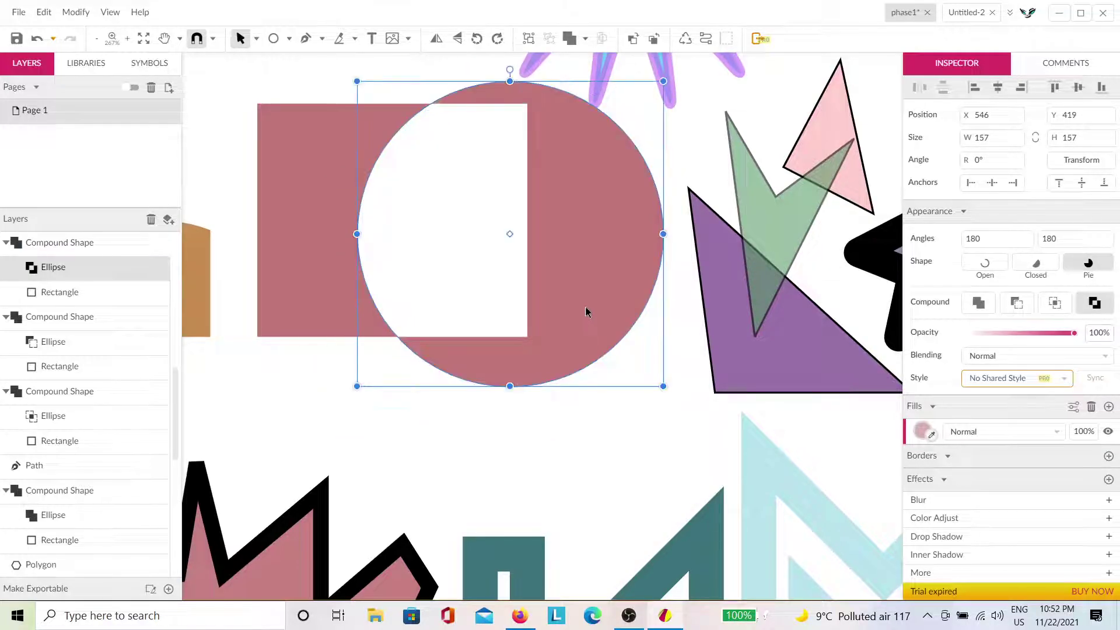
click(627, 418)
scroll(630, 263, up, 3)
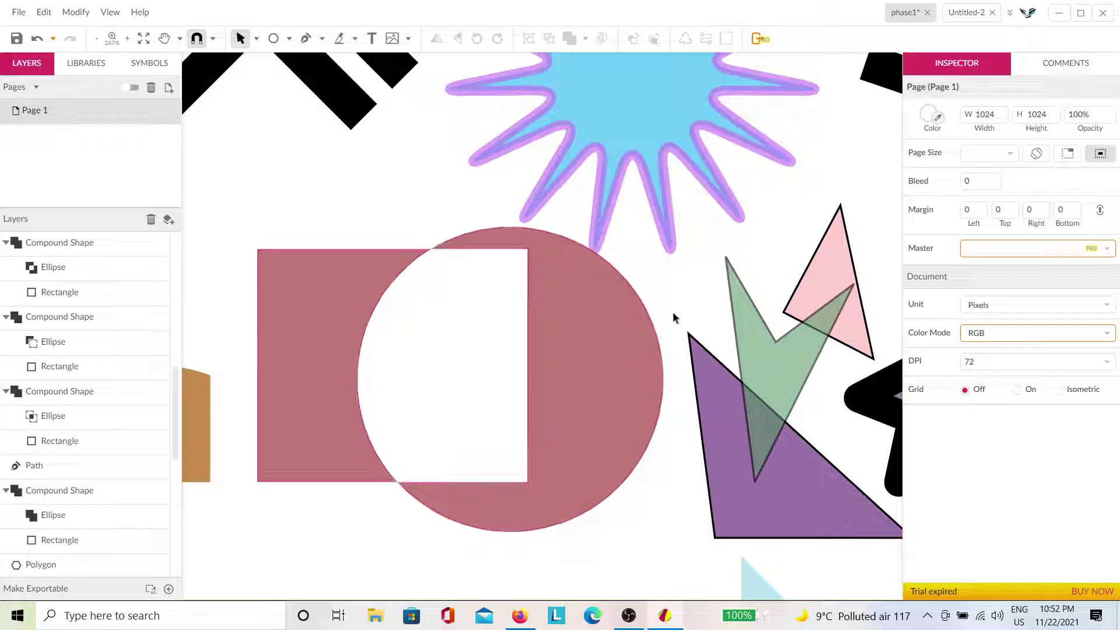